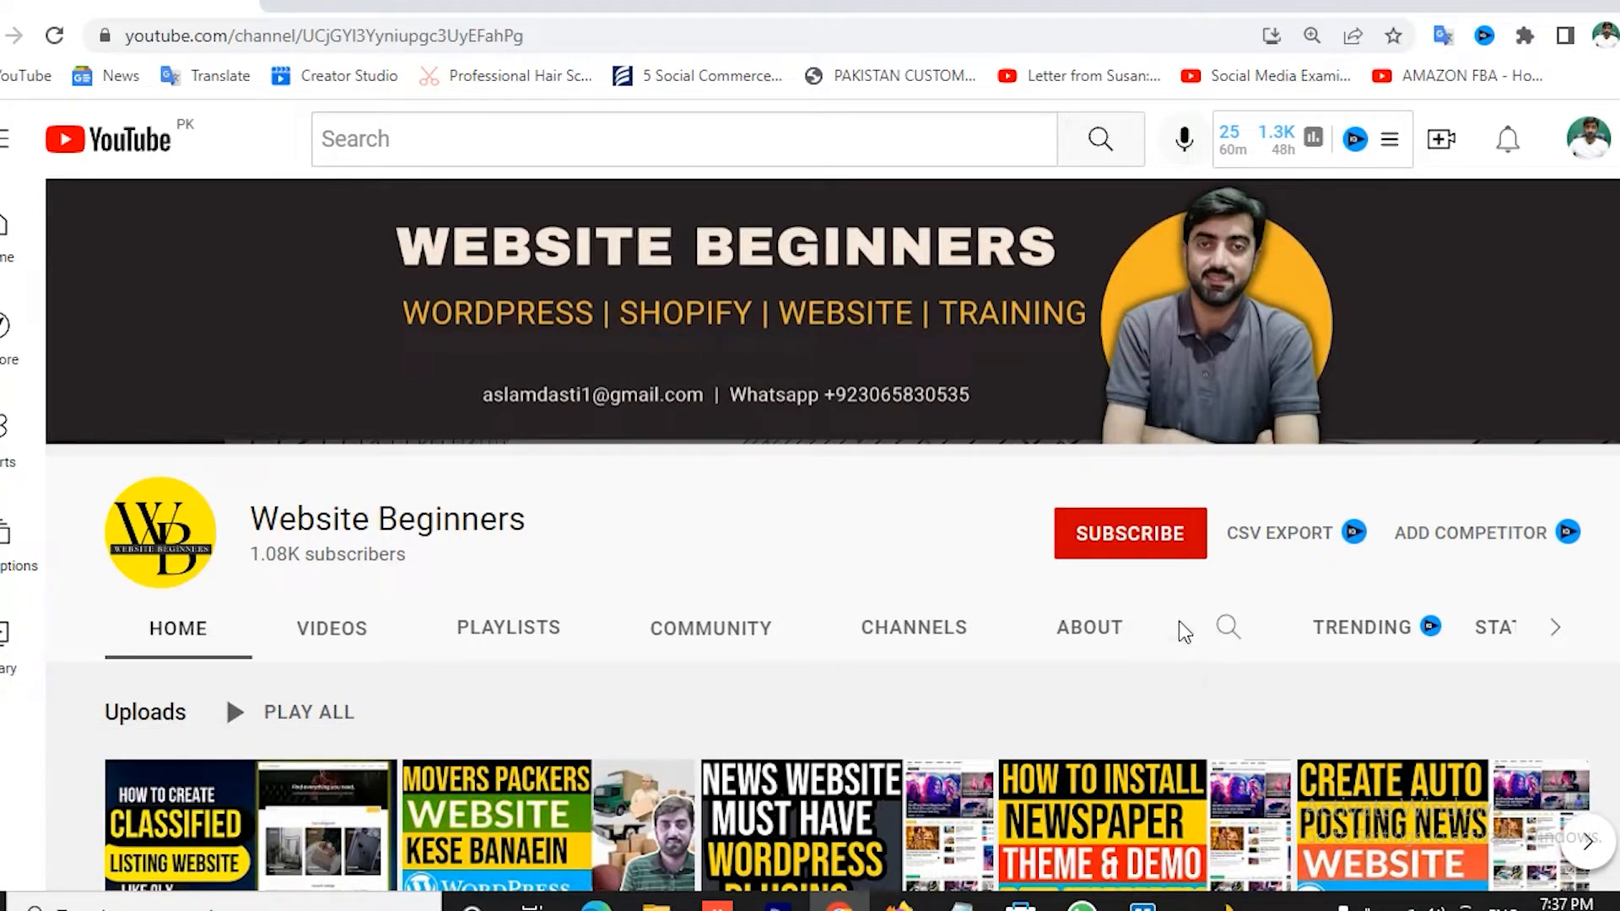
# Subscribe to the Website Beginners channel and turn on its notifications
pyautogui.click(1157, 550)
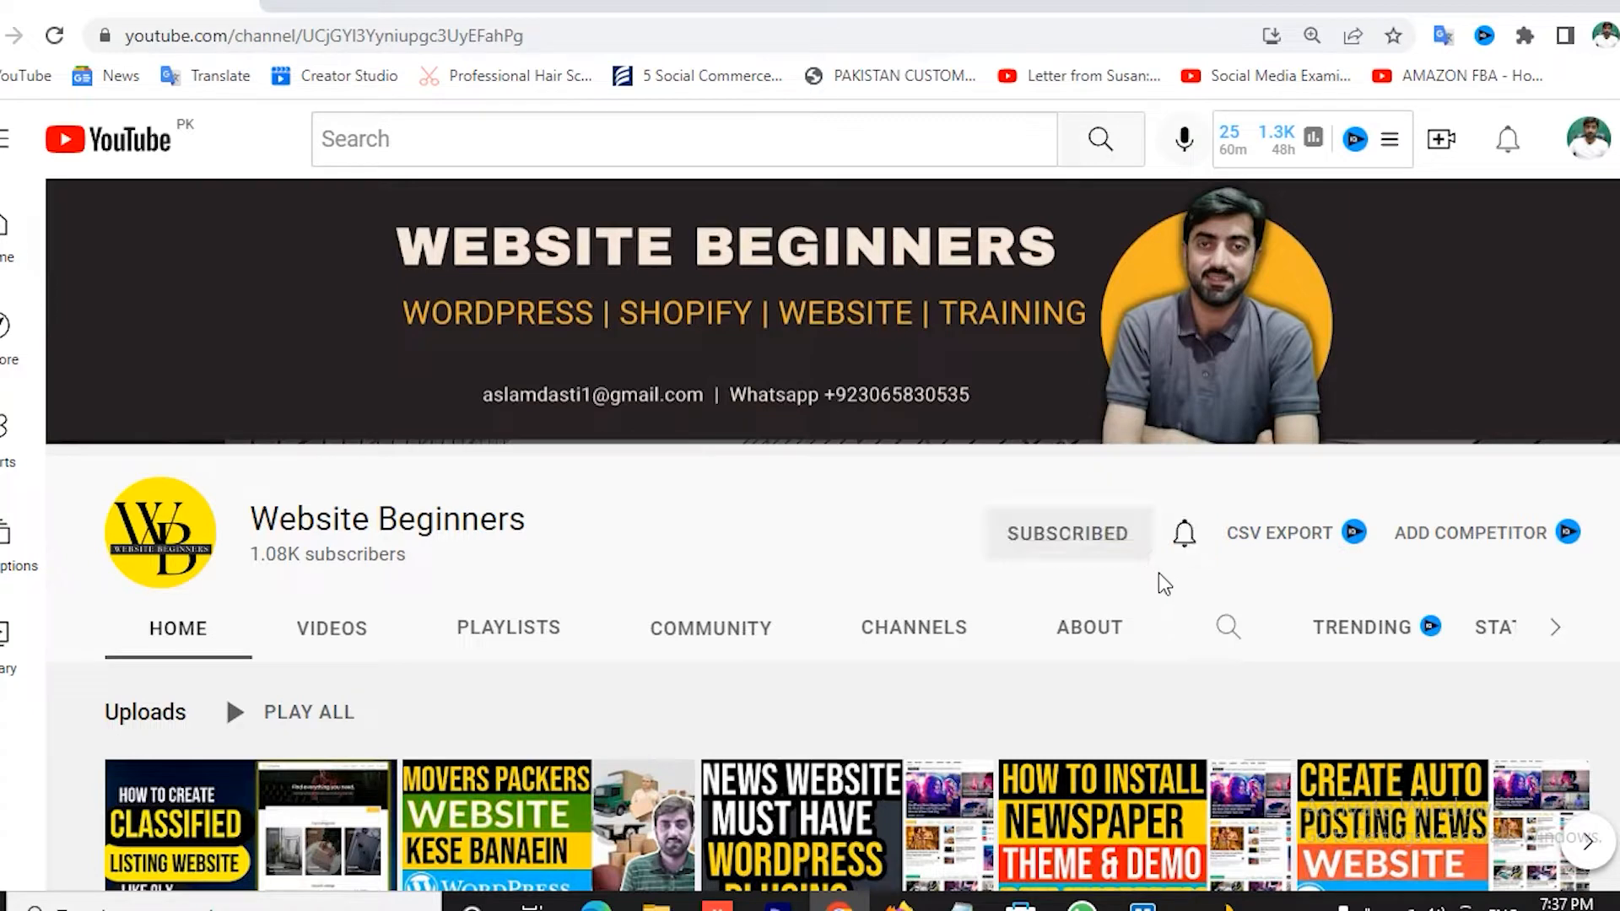
pyautogui.click(1186, 545)
pyautogui.click(1249, 601)
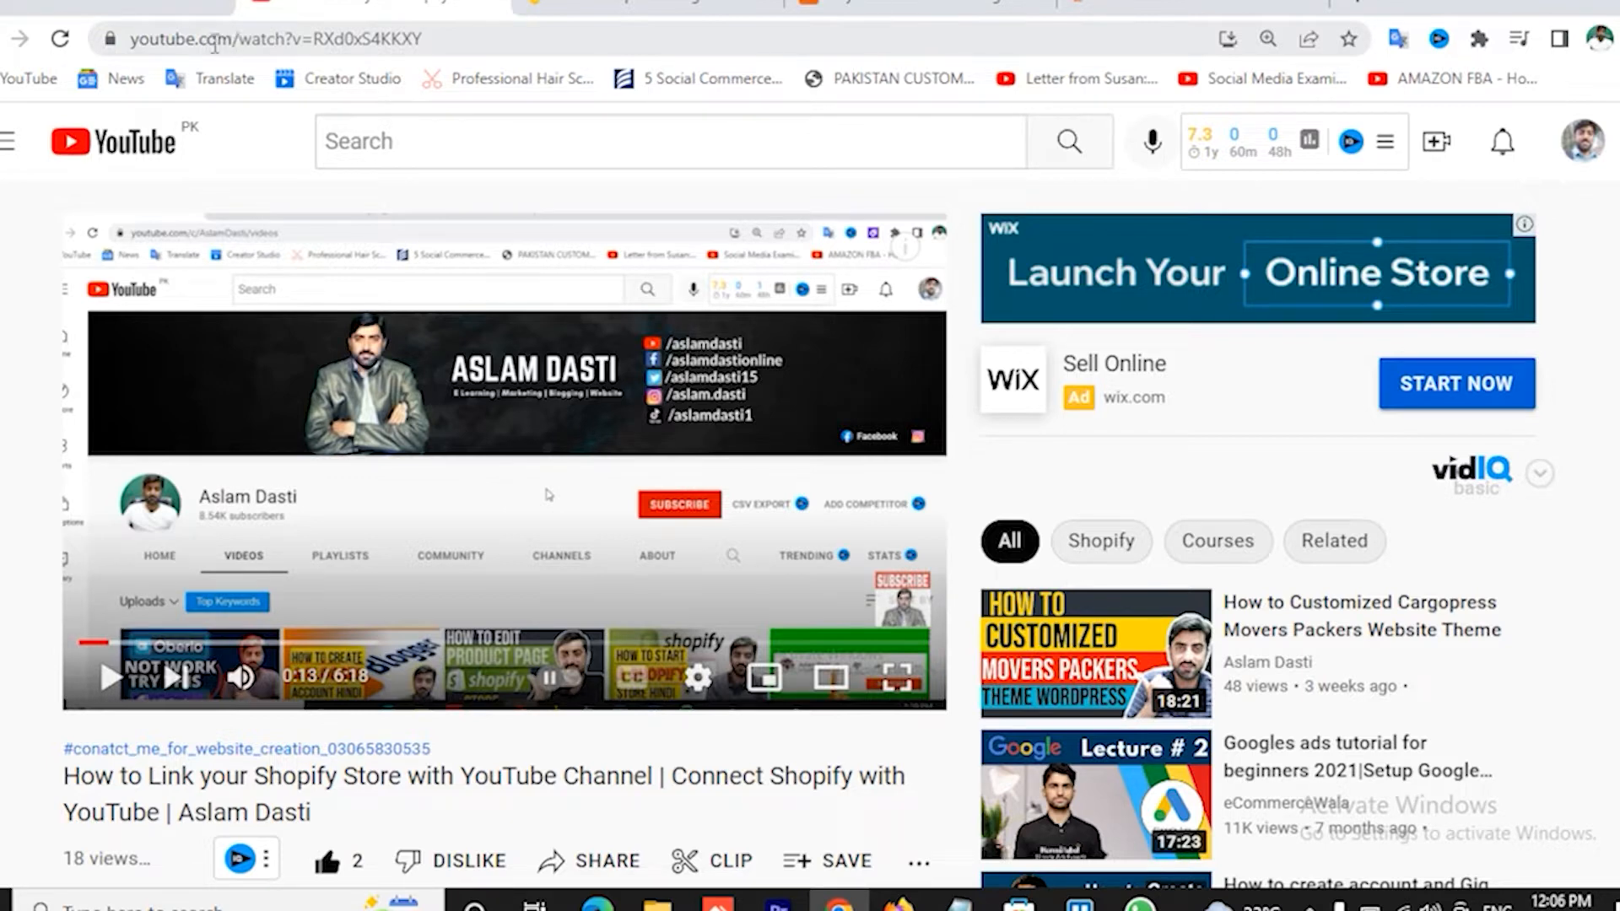
pyautogui.moveTo(200, 39); pyautogui.dragTo(222, 41)
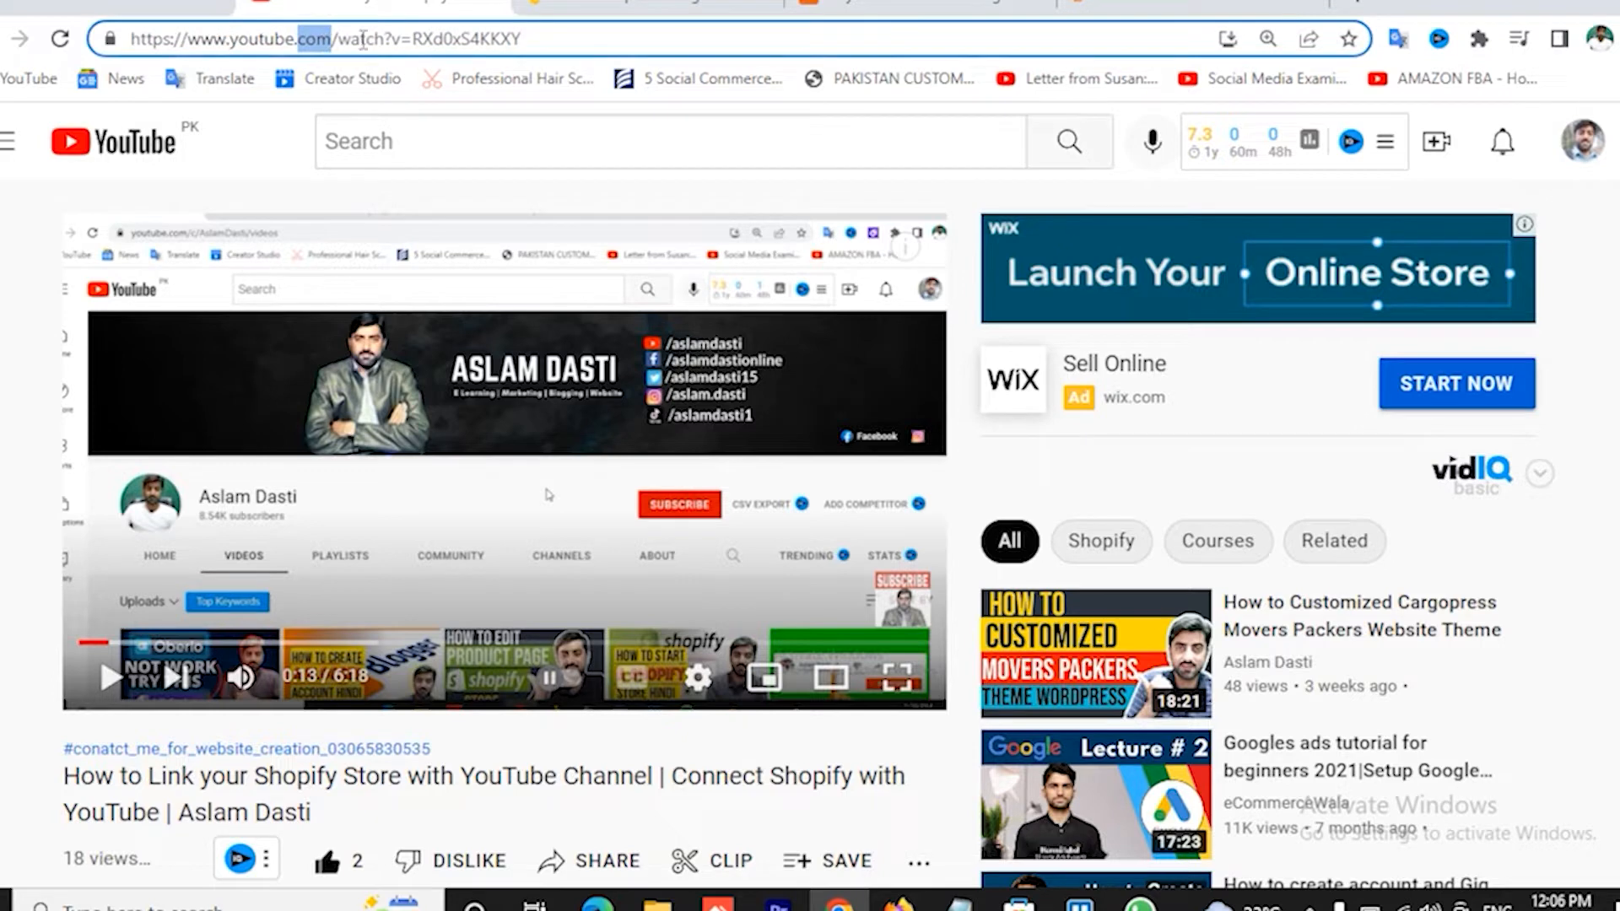
pyautogui.click(319, 39)
# Expand the Shopify video's description and open the recommended Bluehost link from its Best Recommended Hostings section
pyautogui.scroll(-6, 549, 495)
pyautogui.click(204, 622)
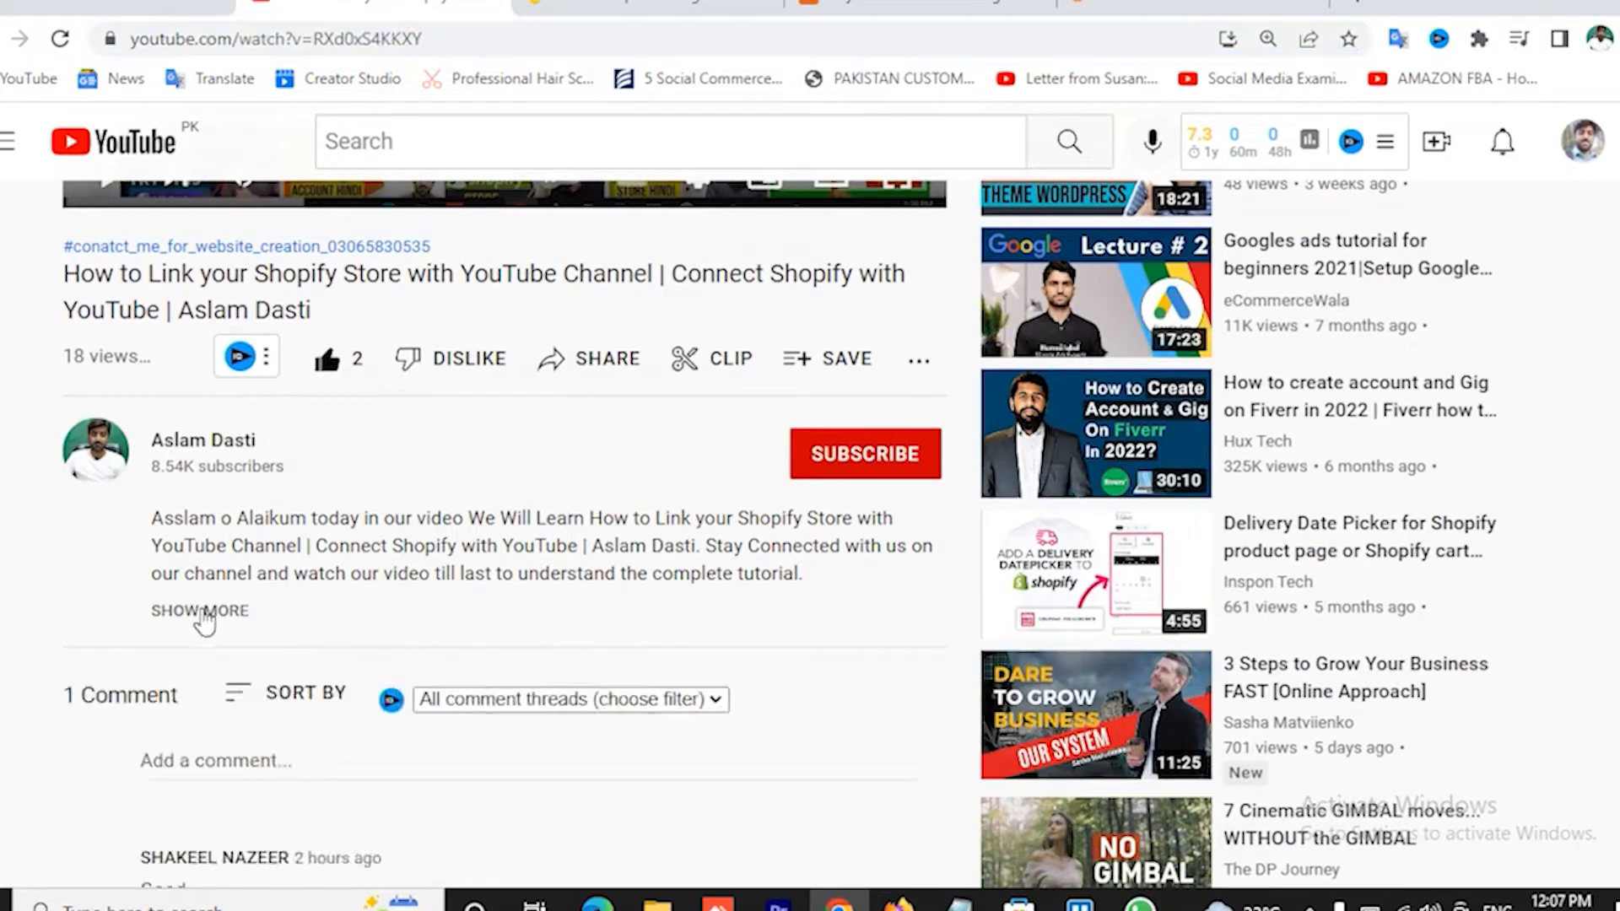
pyautogui.click(204, 611)
pyautogui.scroll(-7, 486, 540)
pyautogui.scroll(-2, 713, 418)
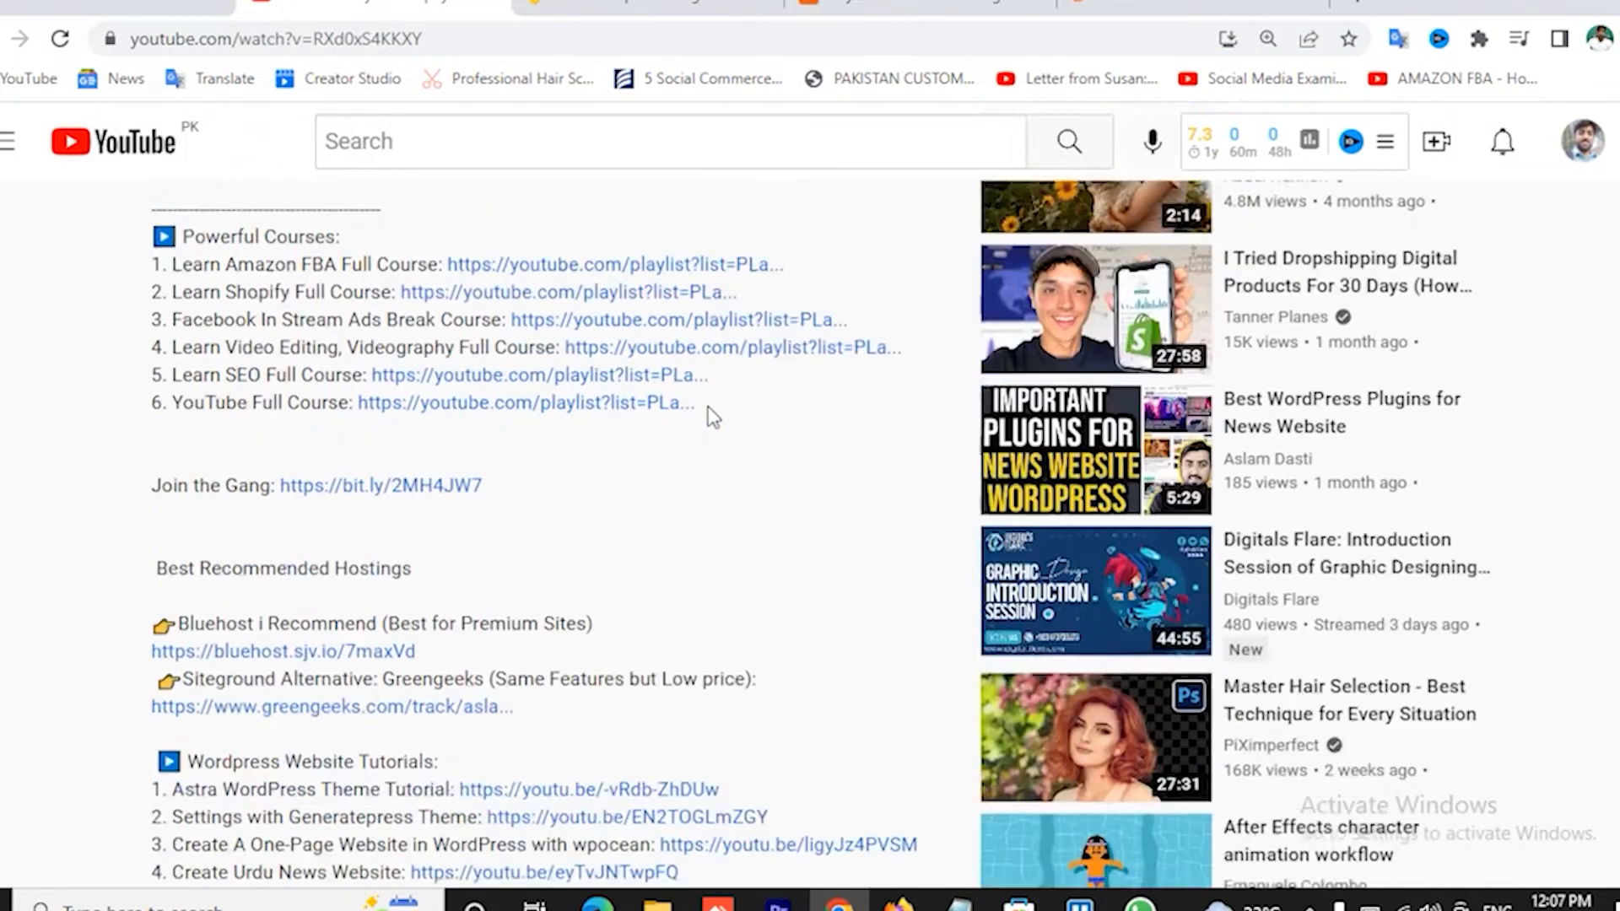
pyautogui.scroll(-2, 713, 418)
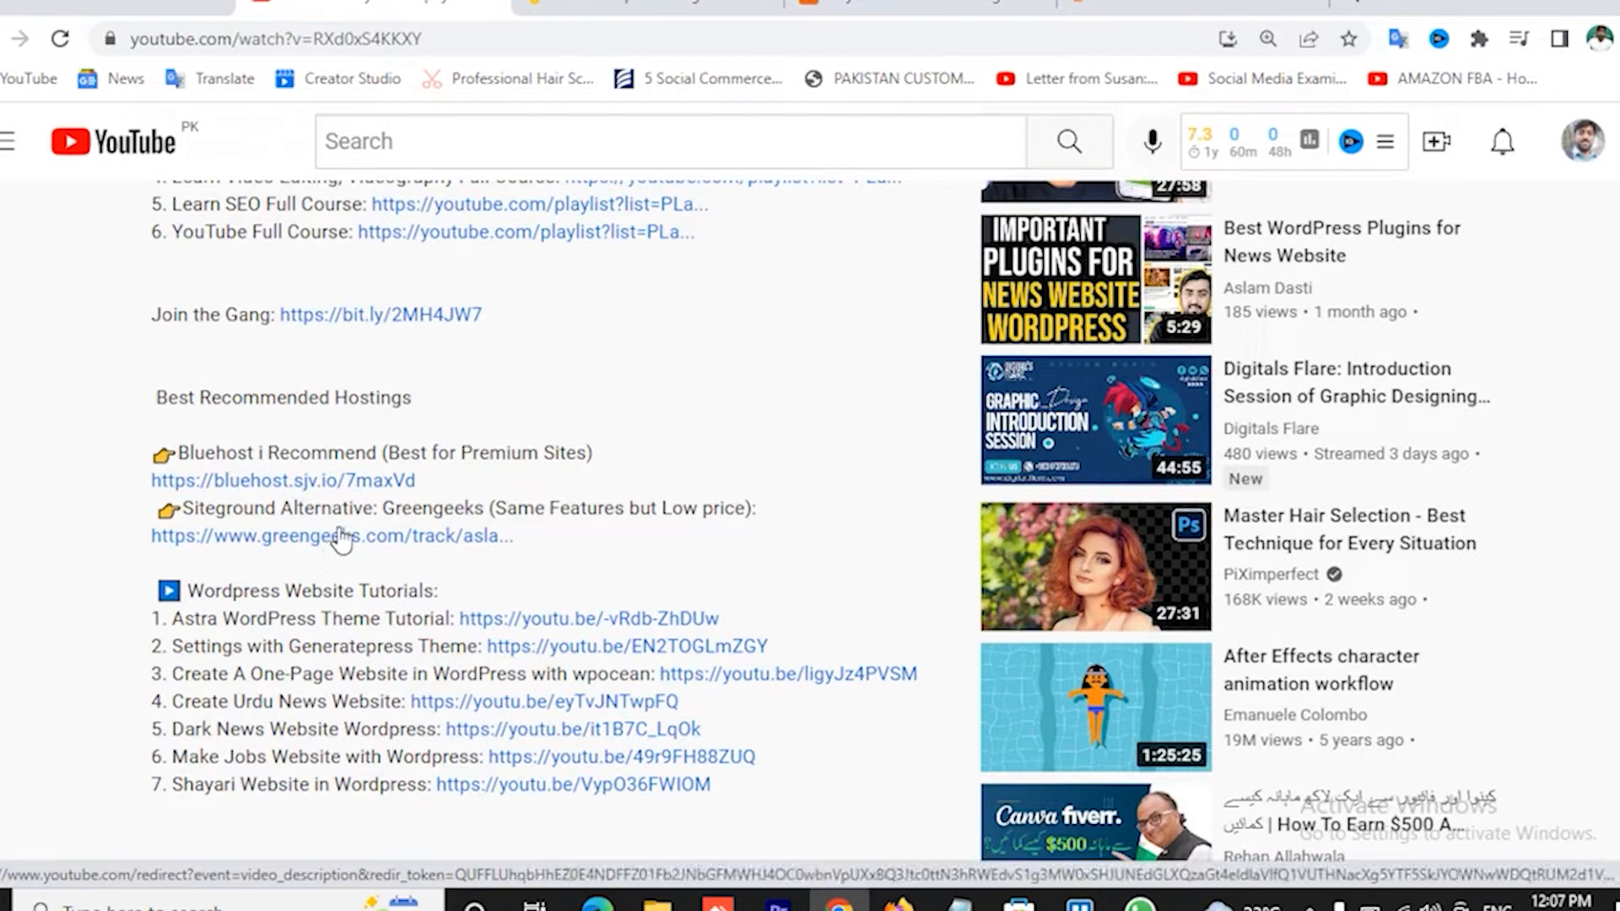
pyautogui.click(313, 483)
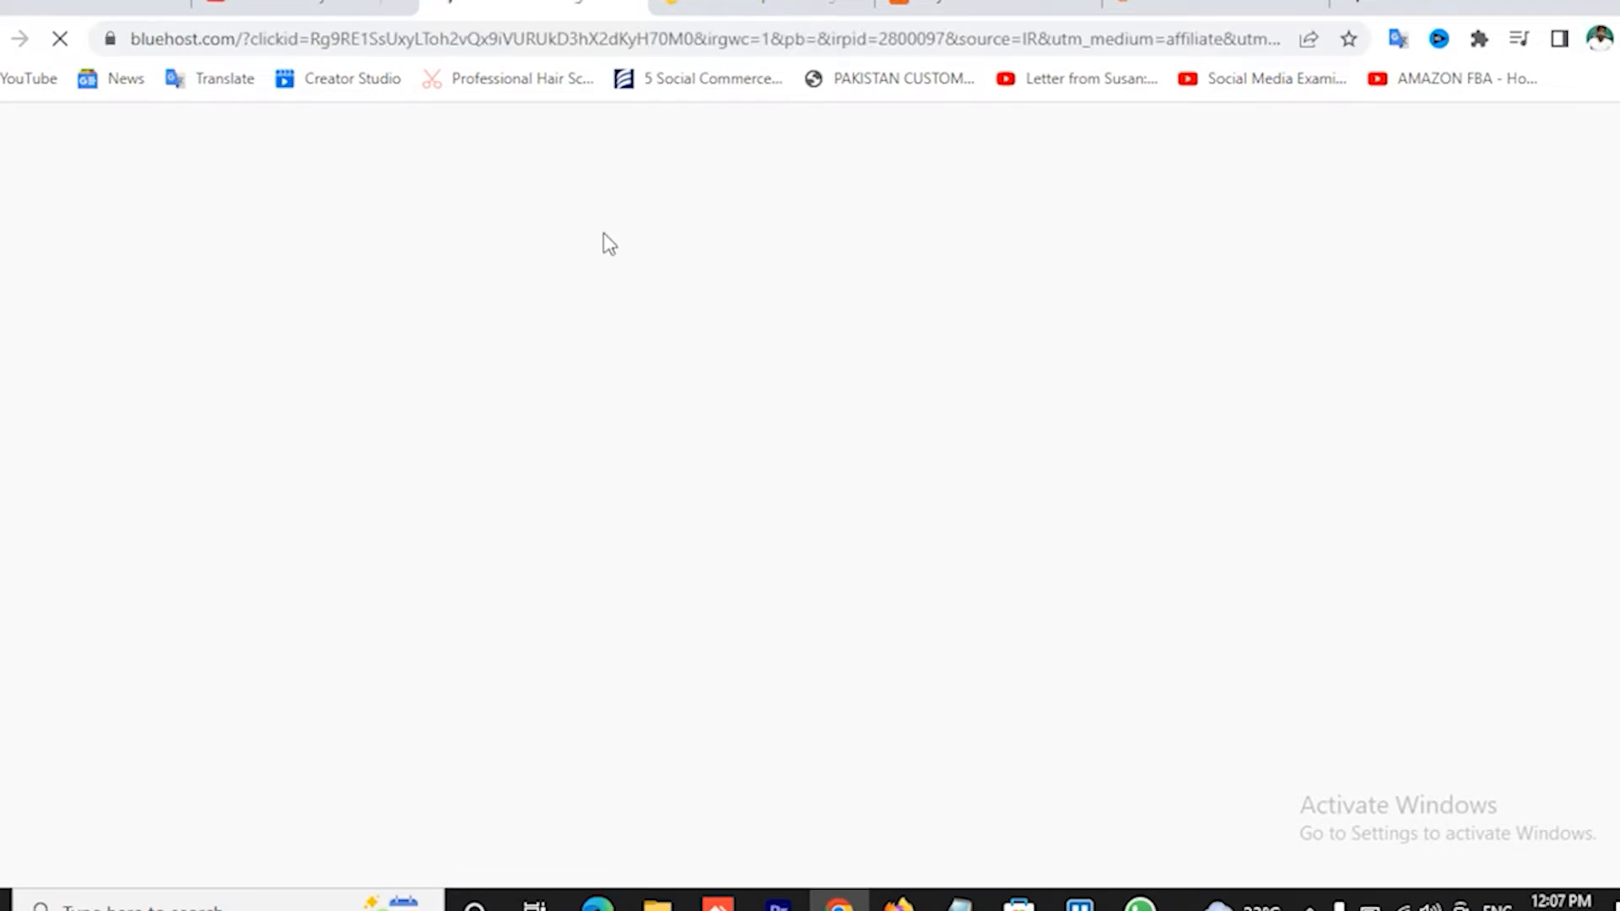
pyautogui.click(314, 2)
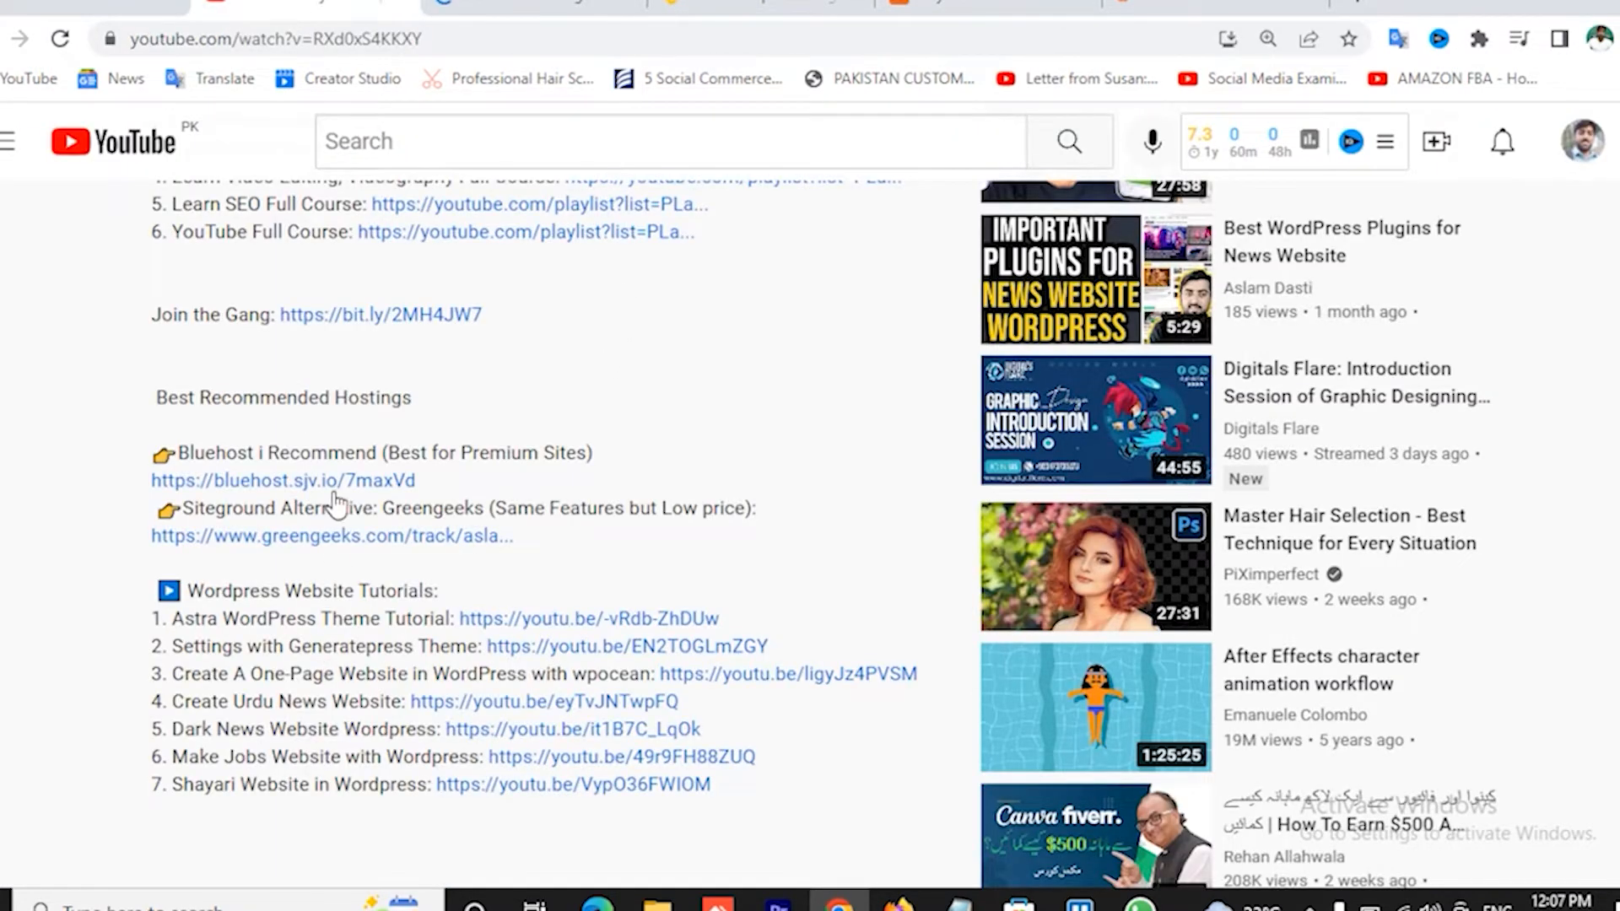
pyautogui.click(505, 14)
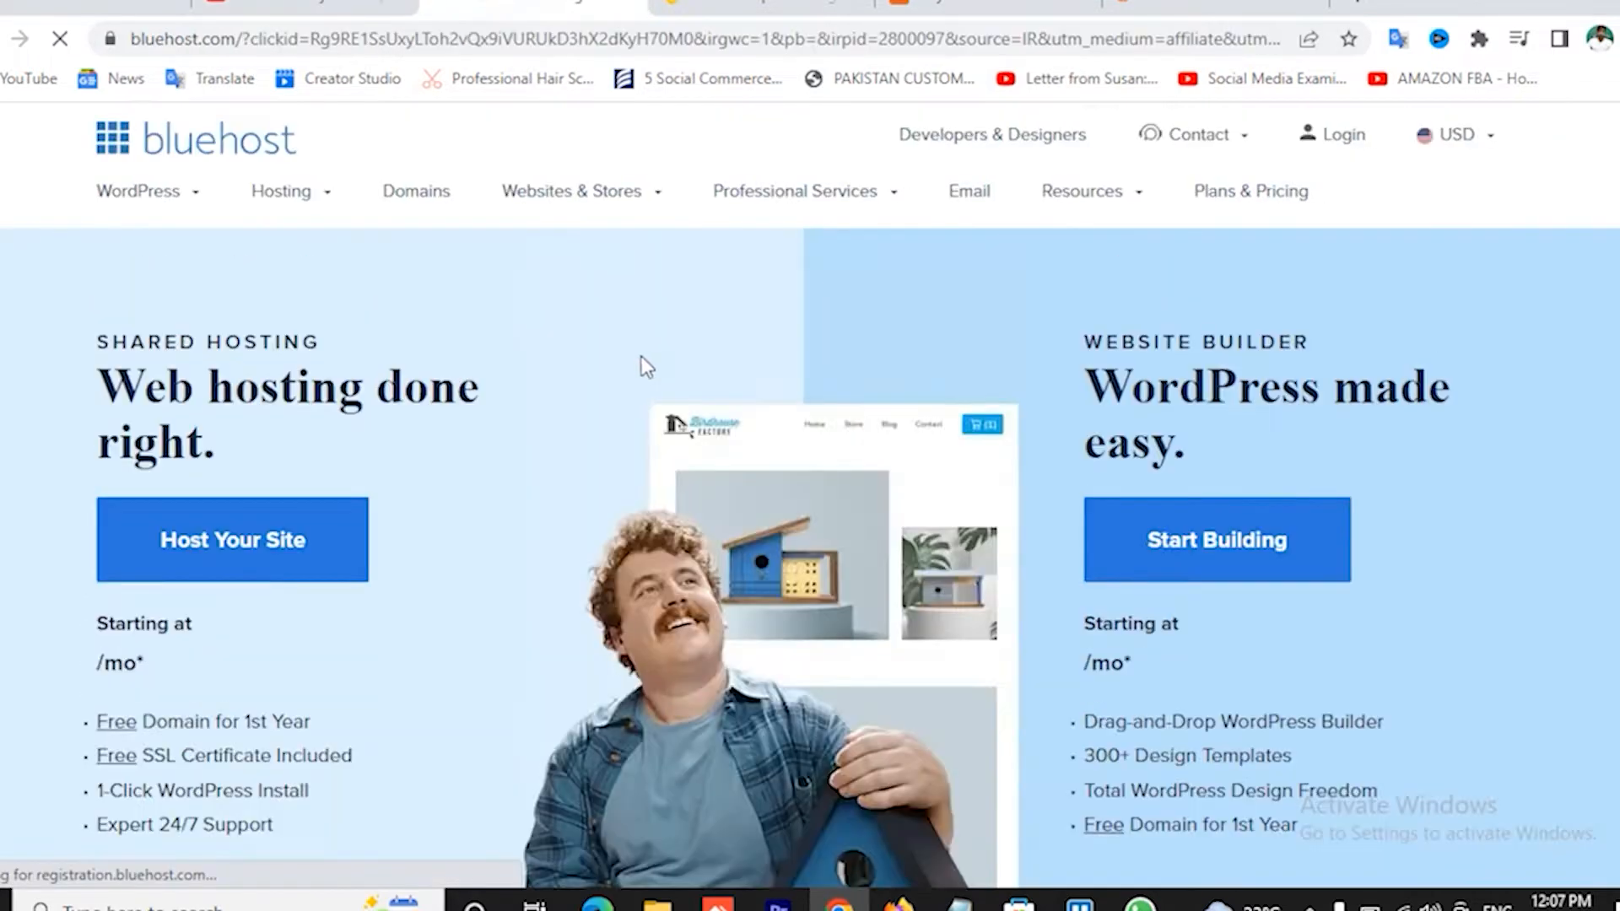
# Open Bluehost's Domains page and bring its domain search field into use
pyautogui.moveTo(323, 205)
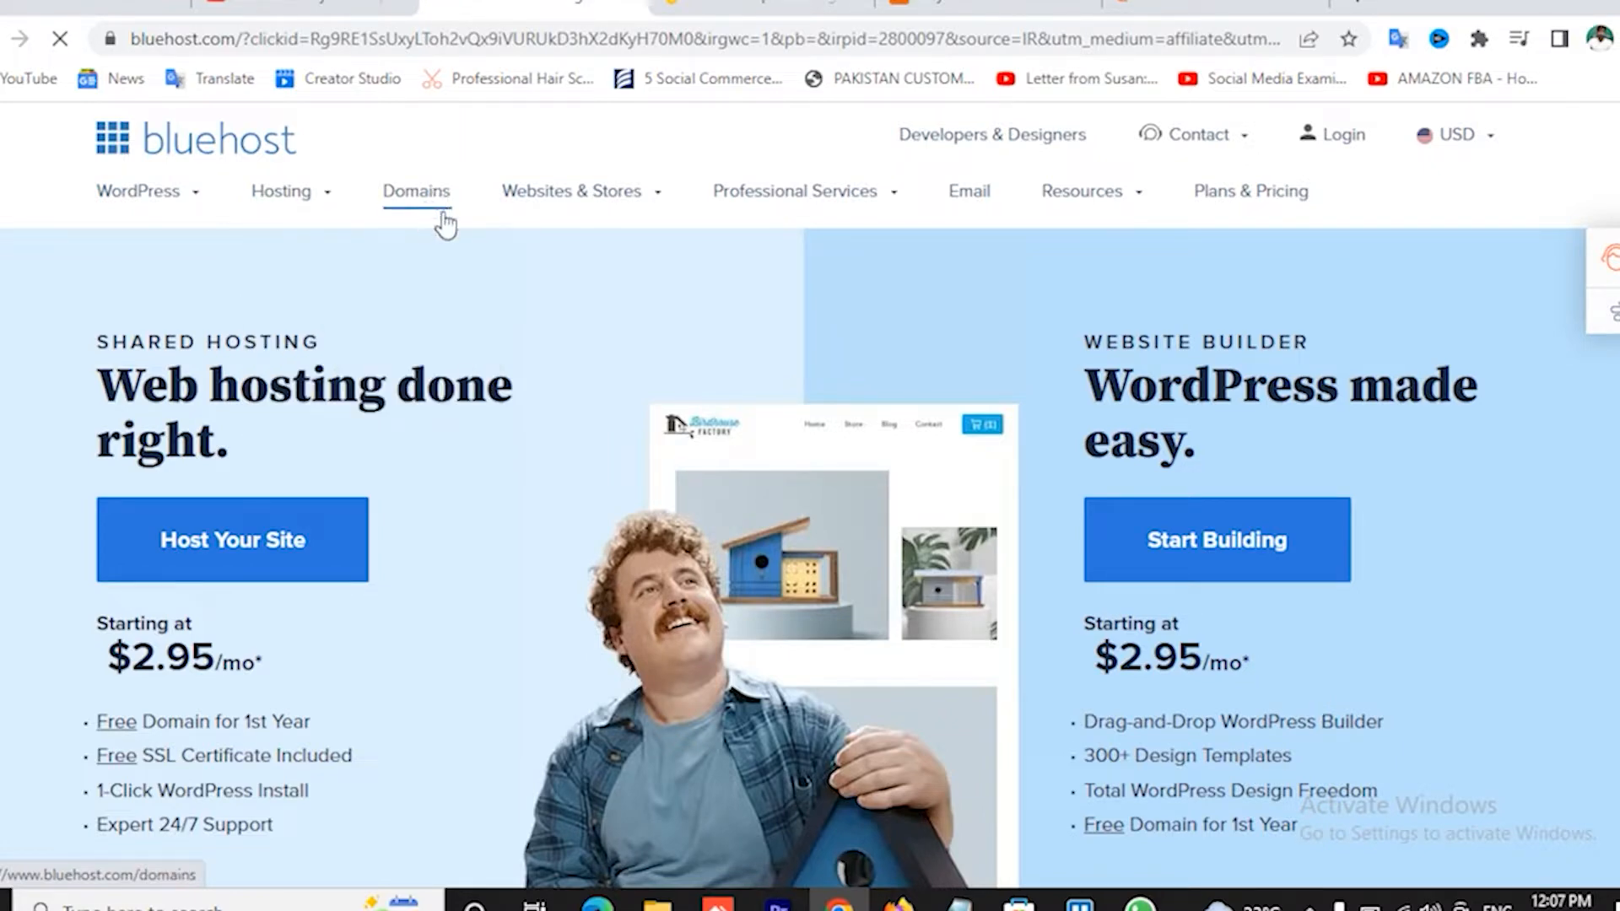
pyautogui.click(435, 202)
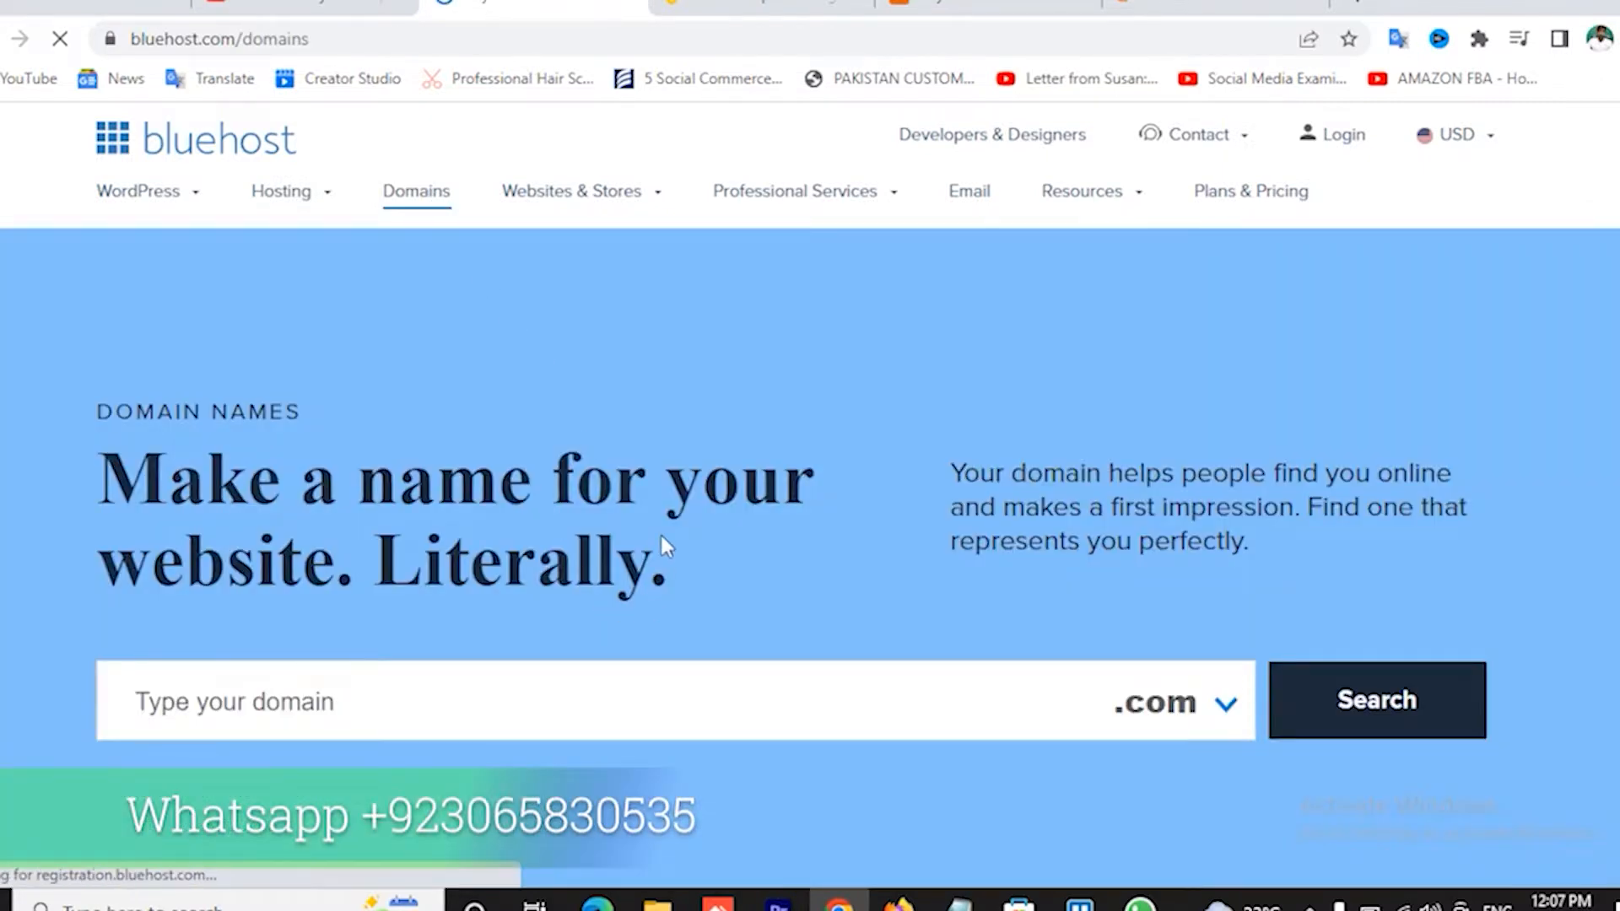
pyautogui.scroll(-3, 661, 535)
pyautogui.click(362, 450)
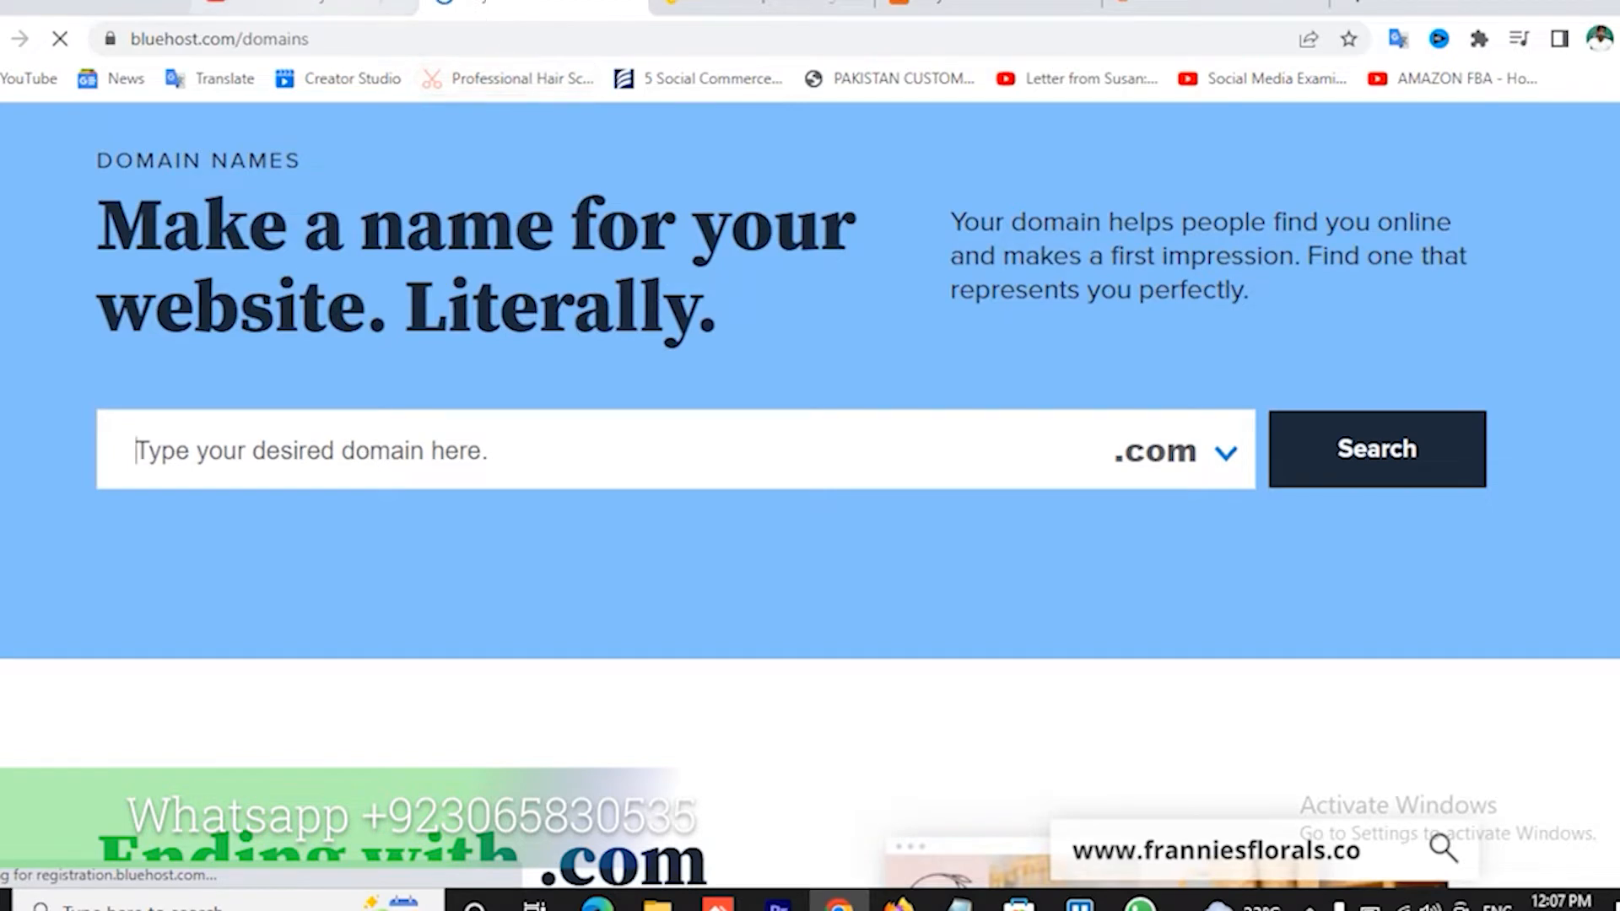
pyautogui.click(337, 8)
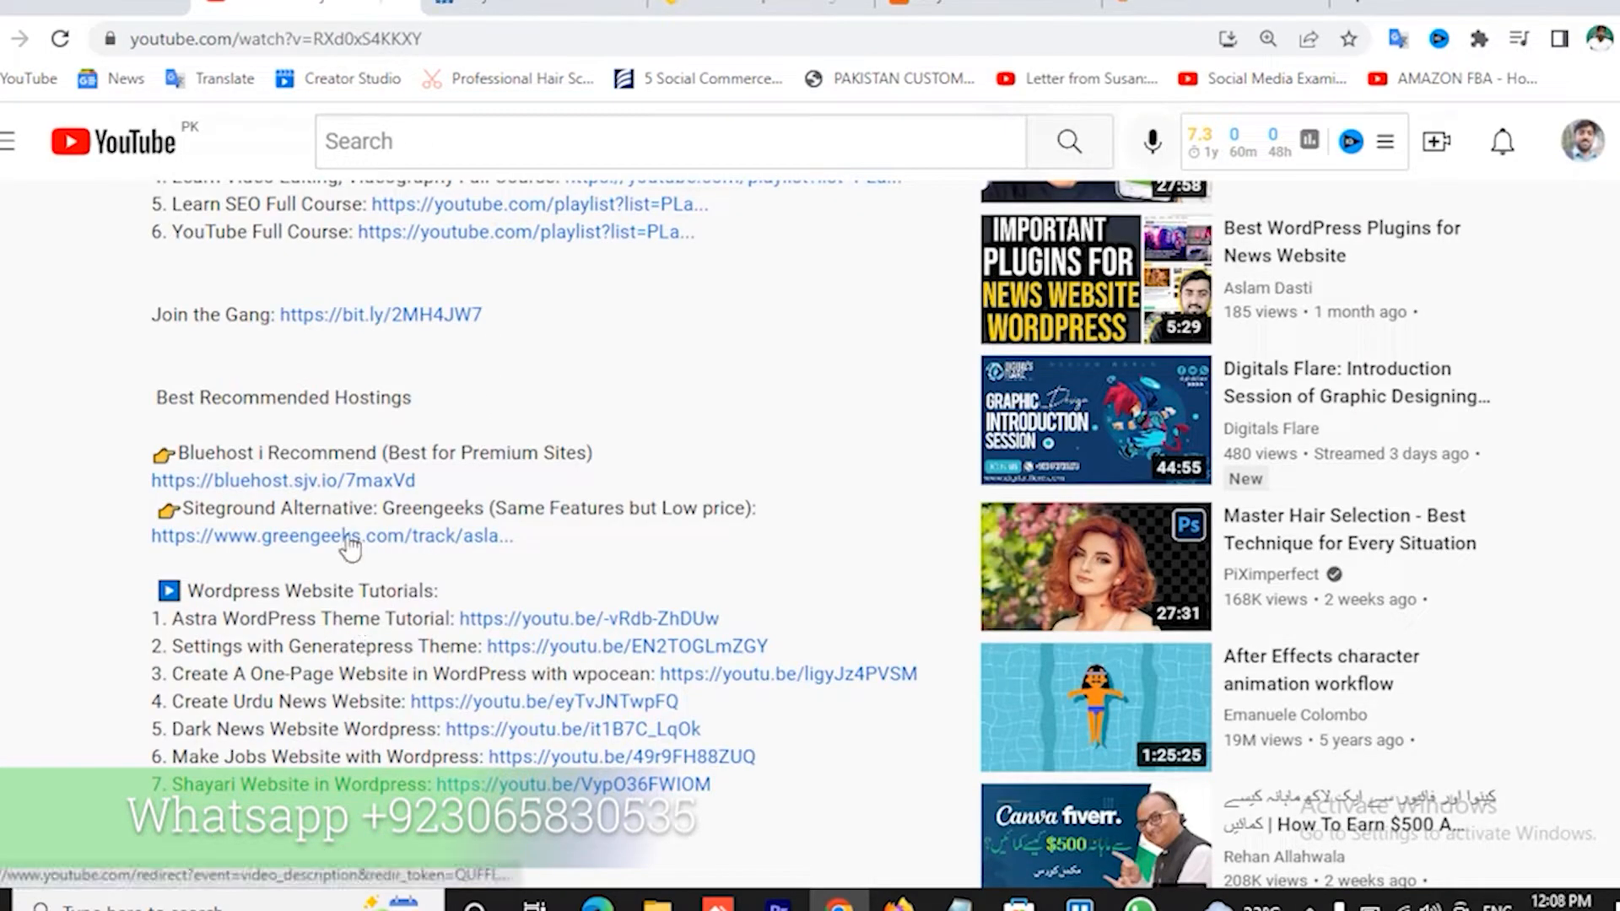
pyautogui.click(532, 8)
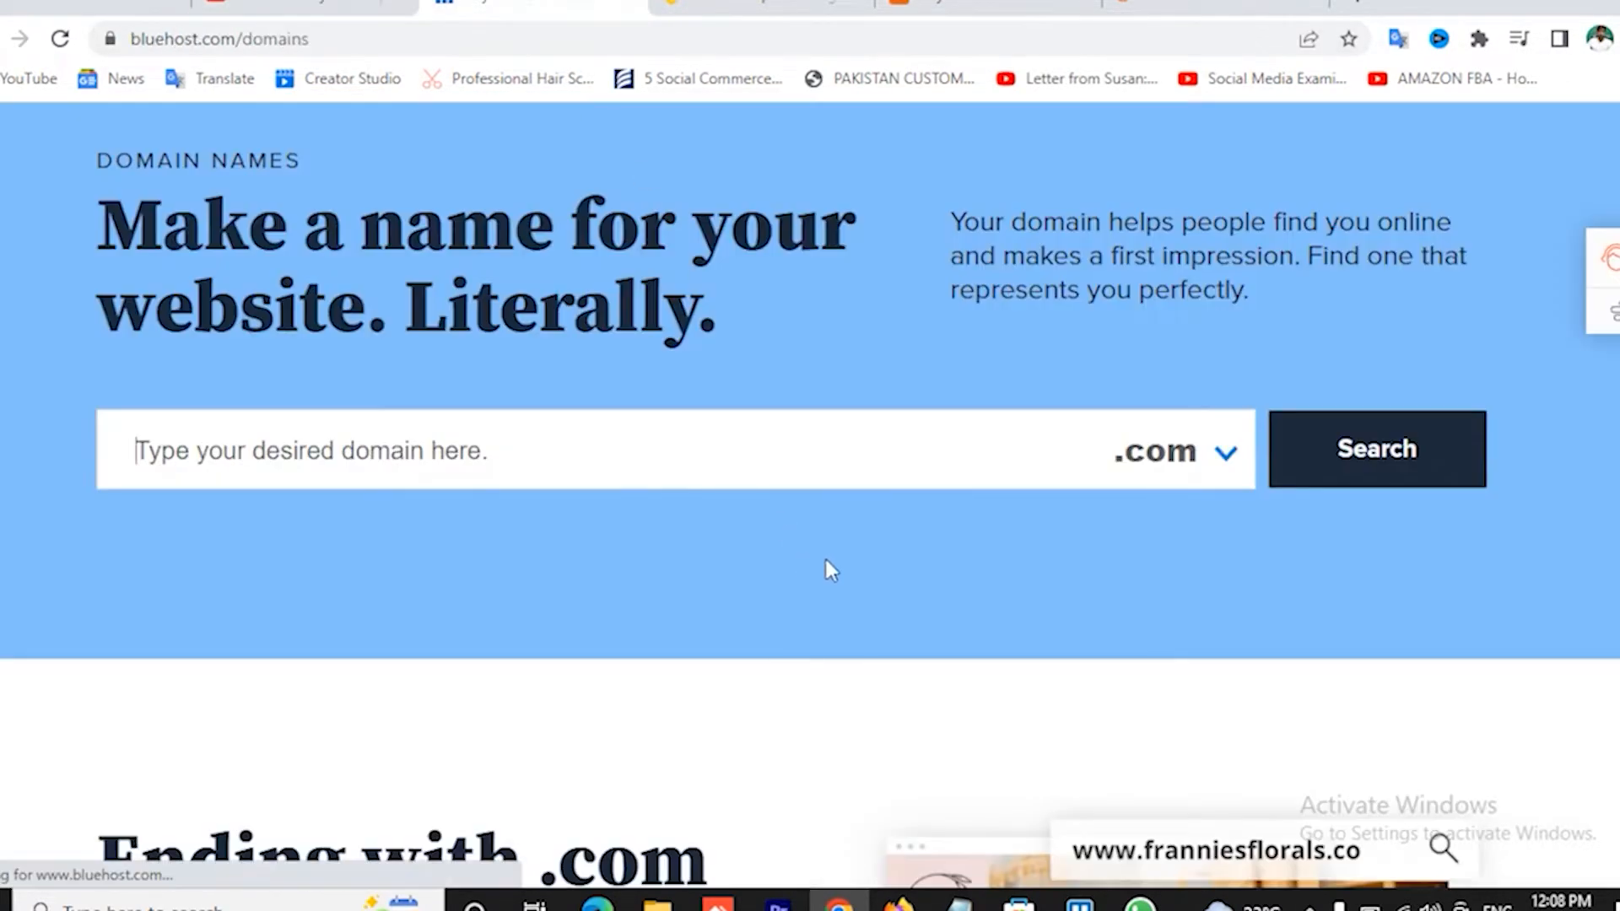
# Examine the domain extension choices offered in the Bluehost domain search
pyautogui.scroll(-4, 858, 523)
pyautogui.scroll(5, 858, 523)
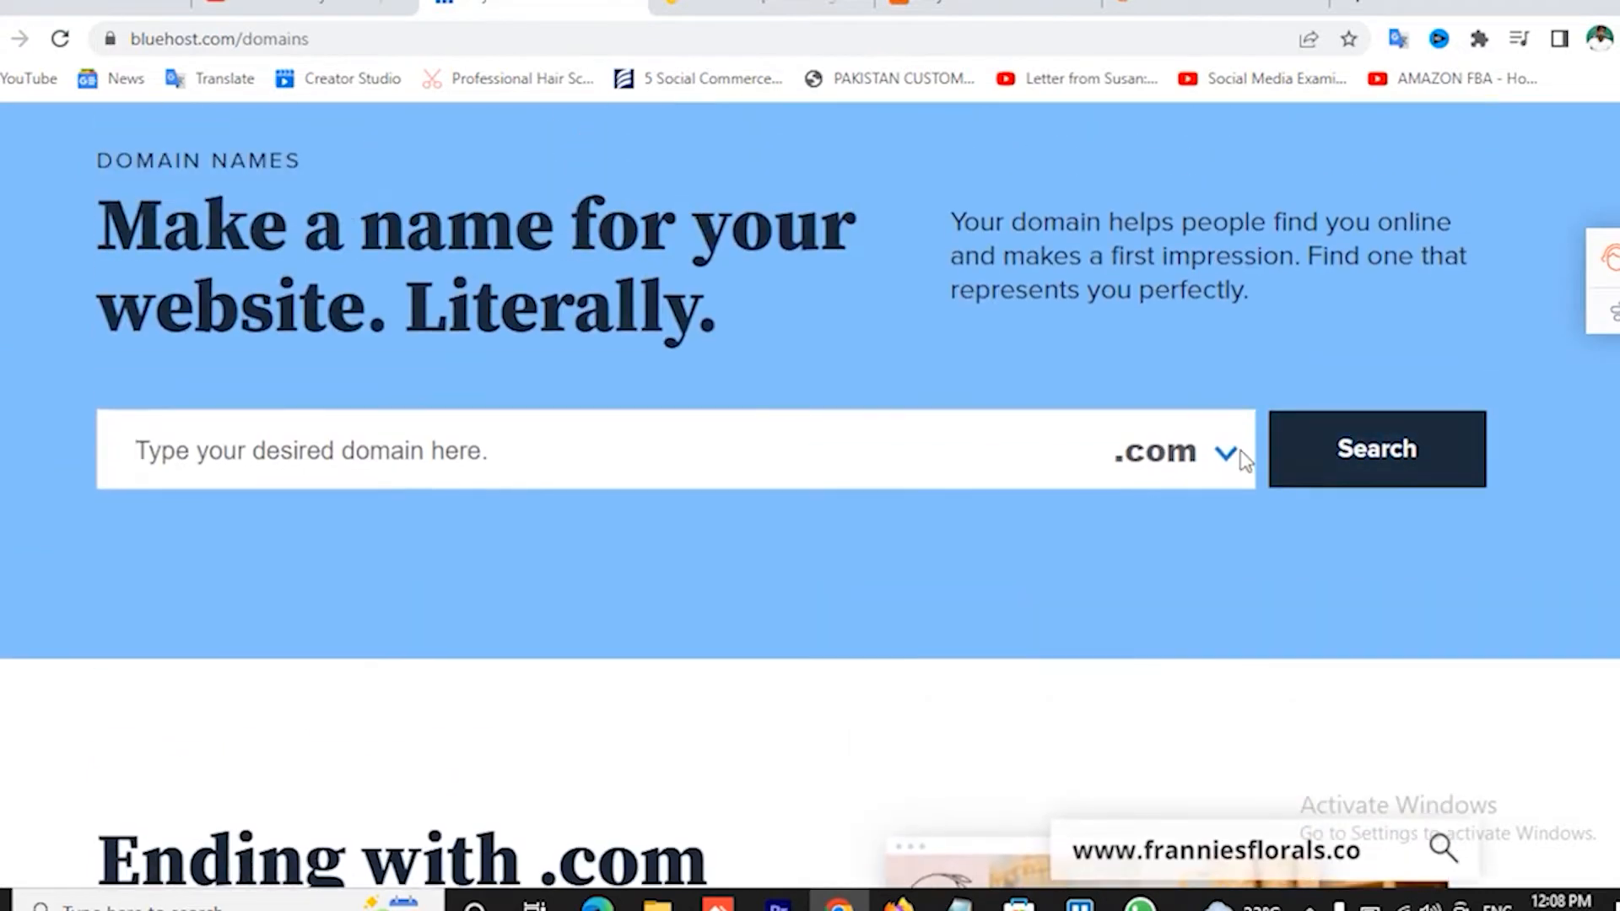
pyautogui.click(1226, 455)
pyautogui.click(1101, 587)
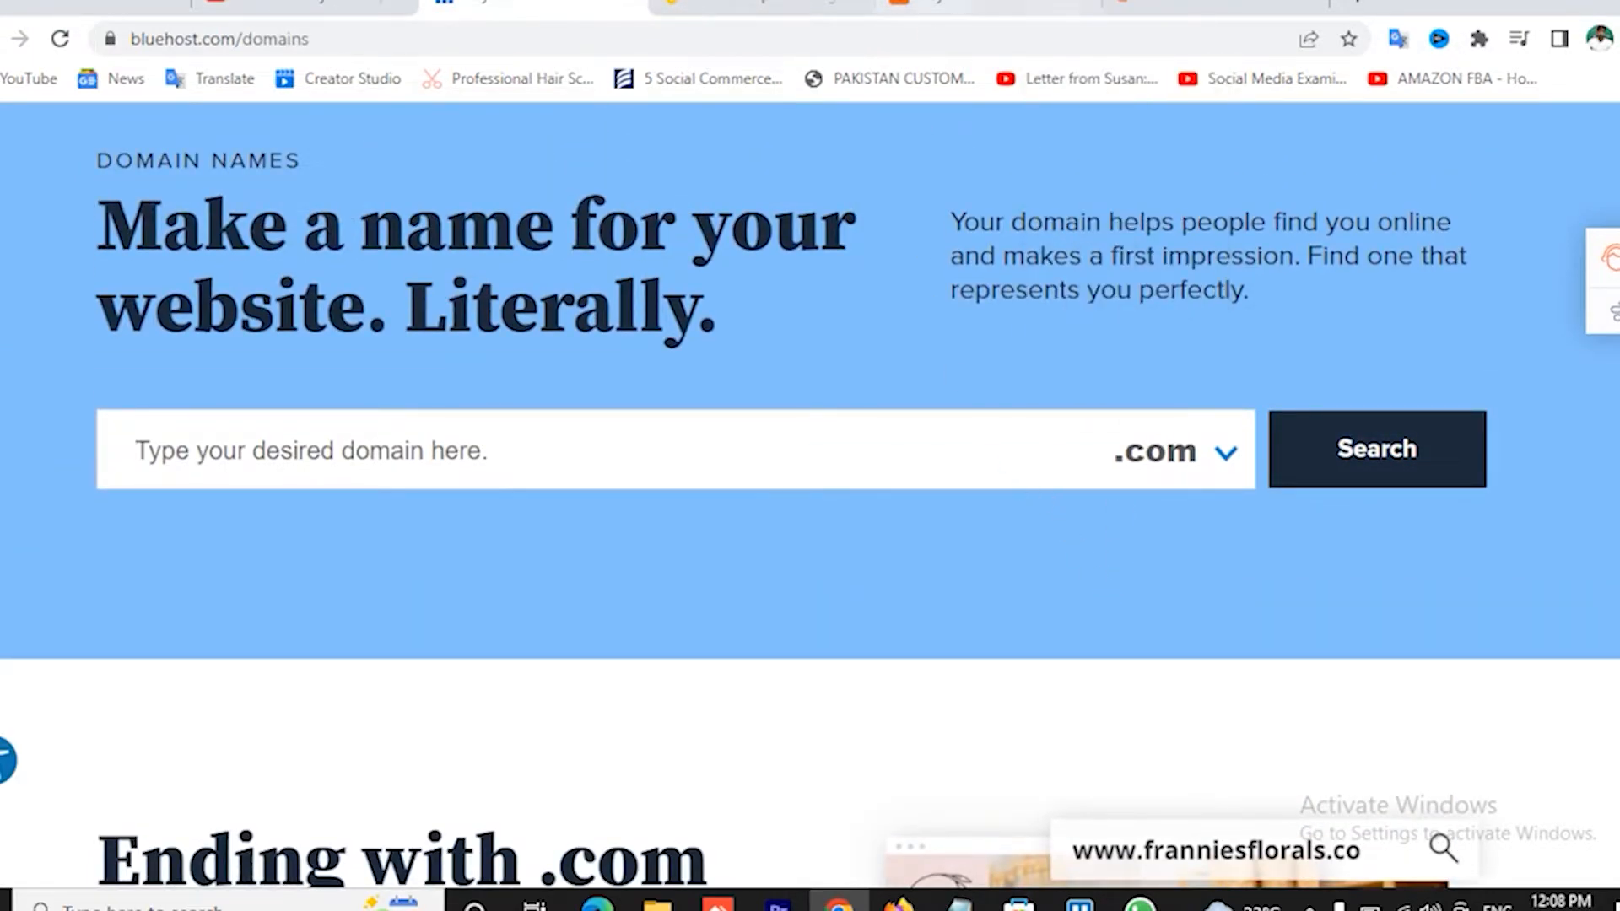
# Look at Namecheap's domain and hosting offerings for comparison and return to Bluehost's Domains page
pyautogui.click(946, 7)
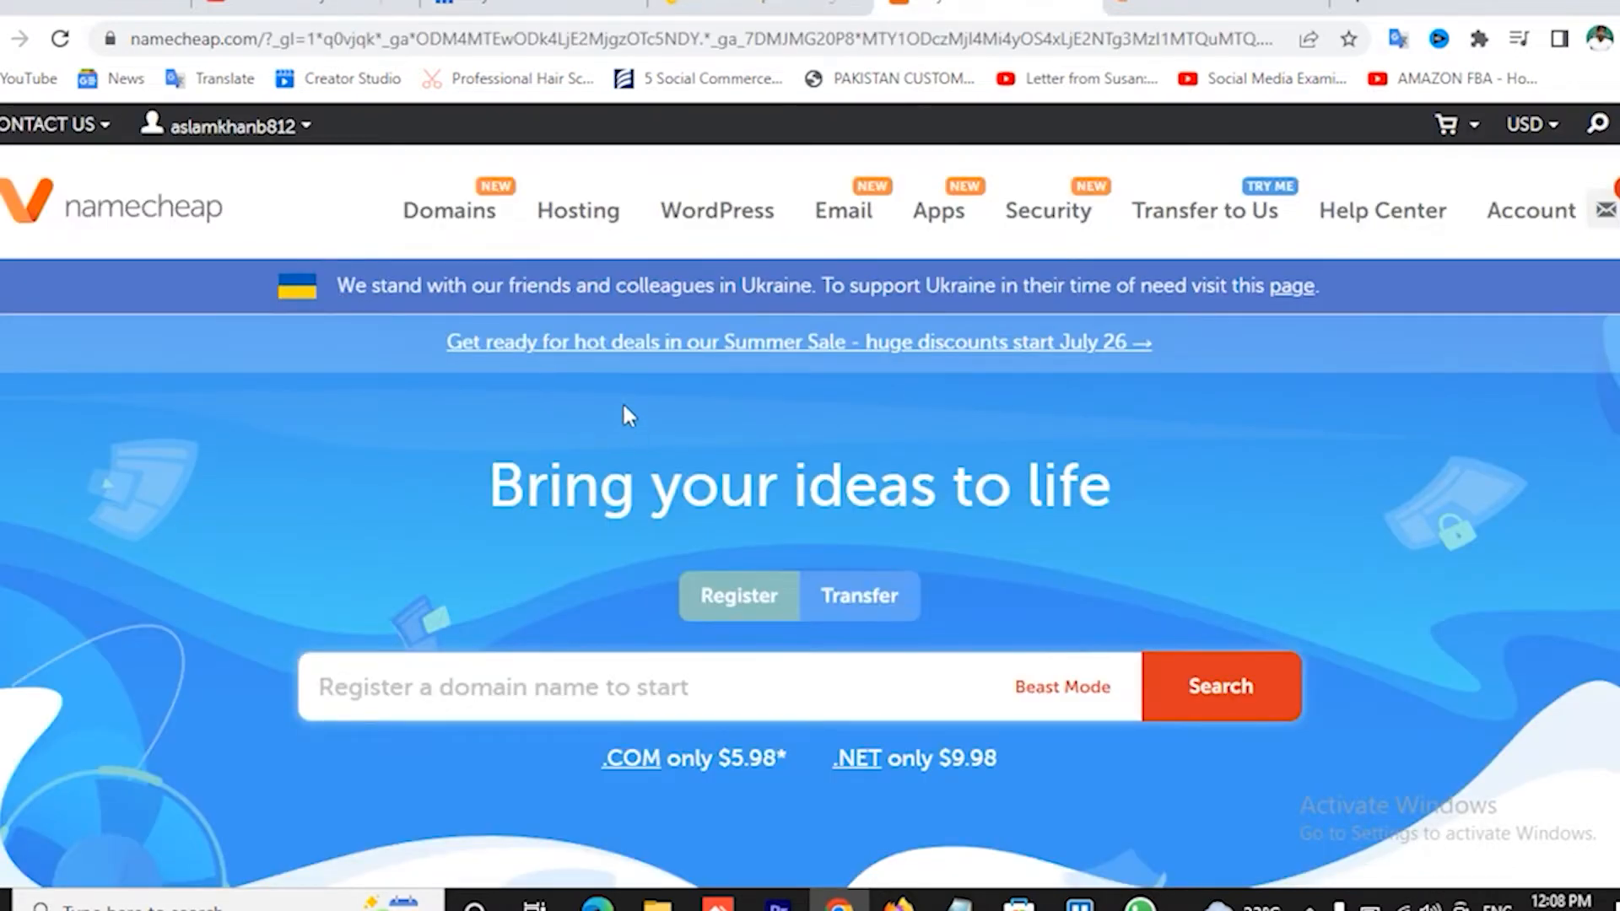
pyautogui.moveTo(595, 224)
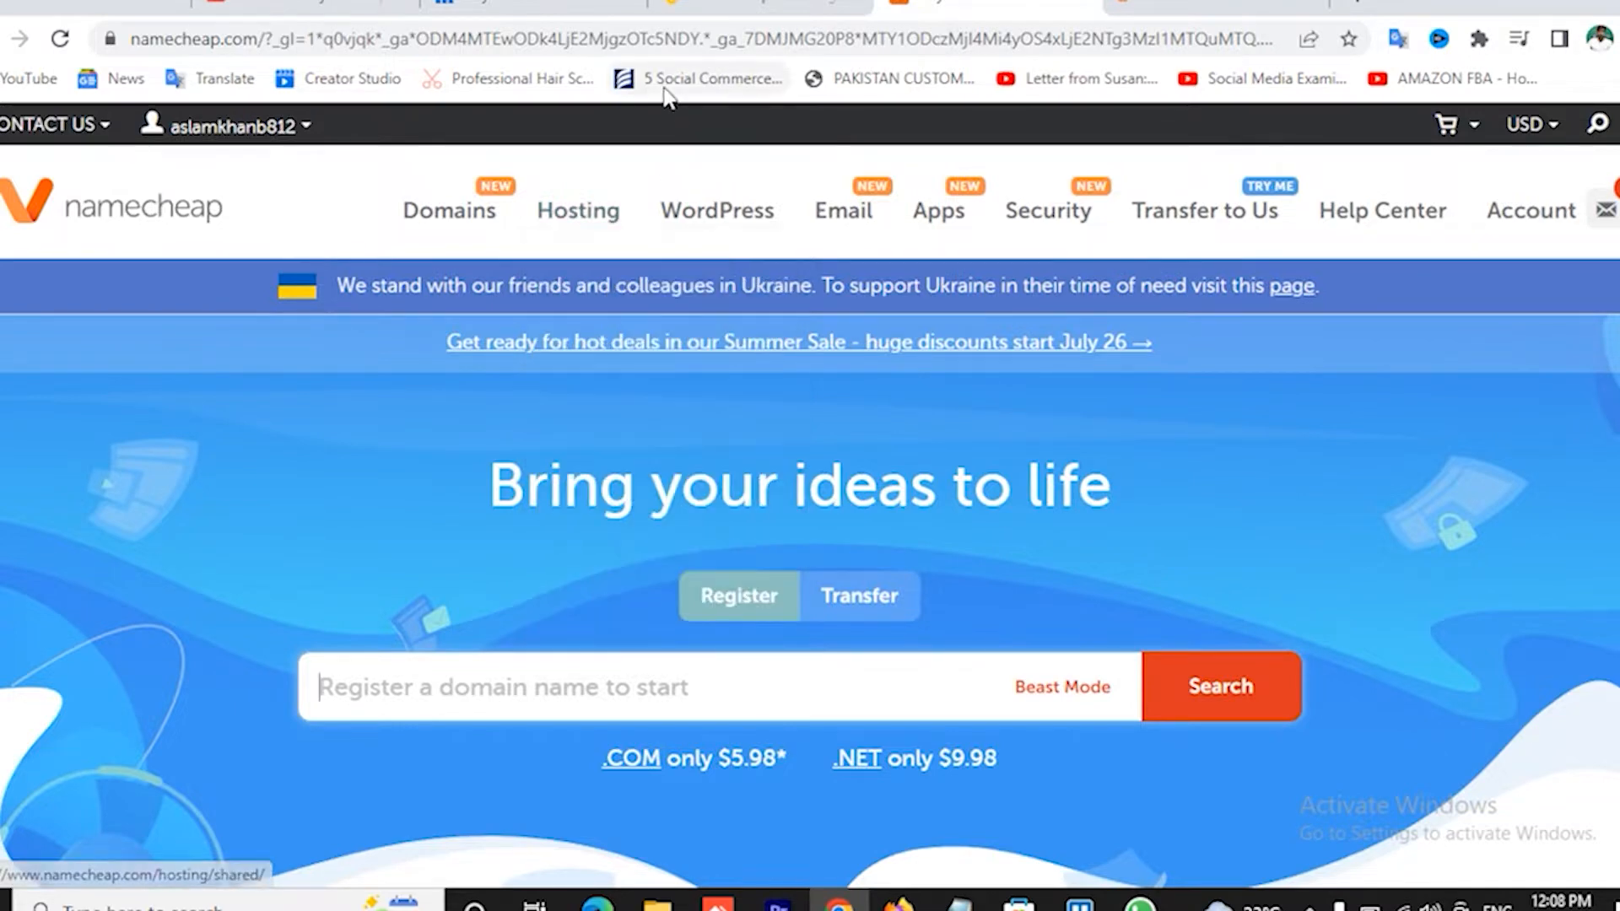
pyautogui.click(595, 5)
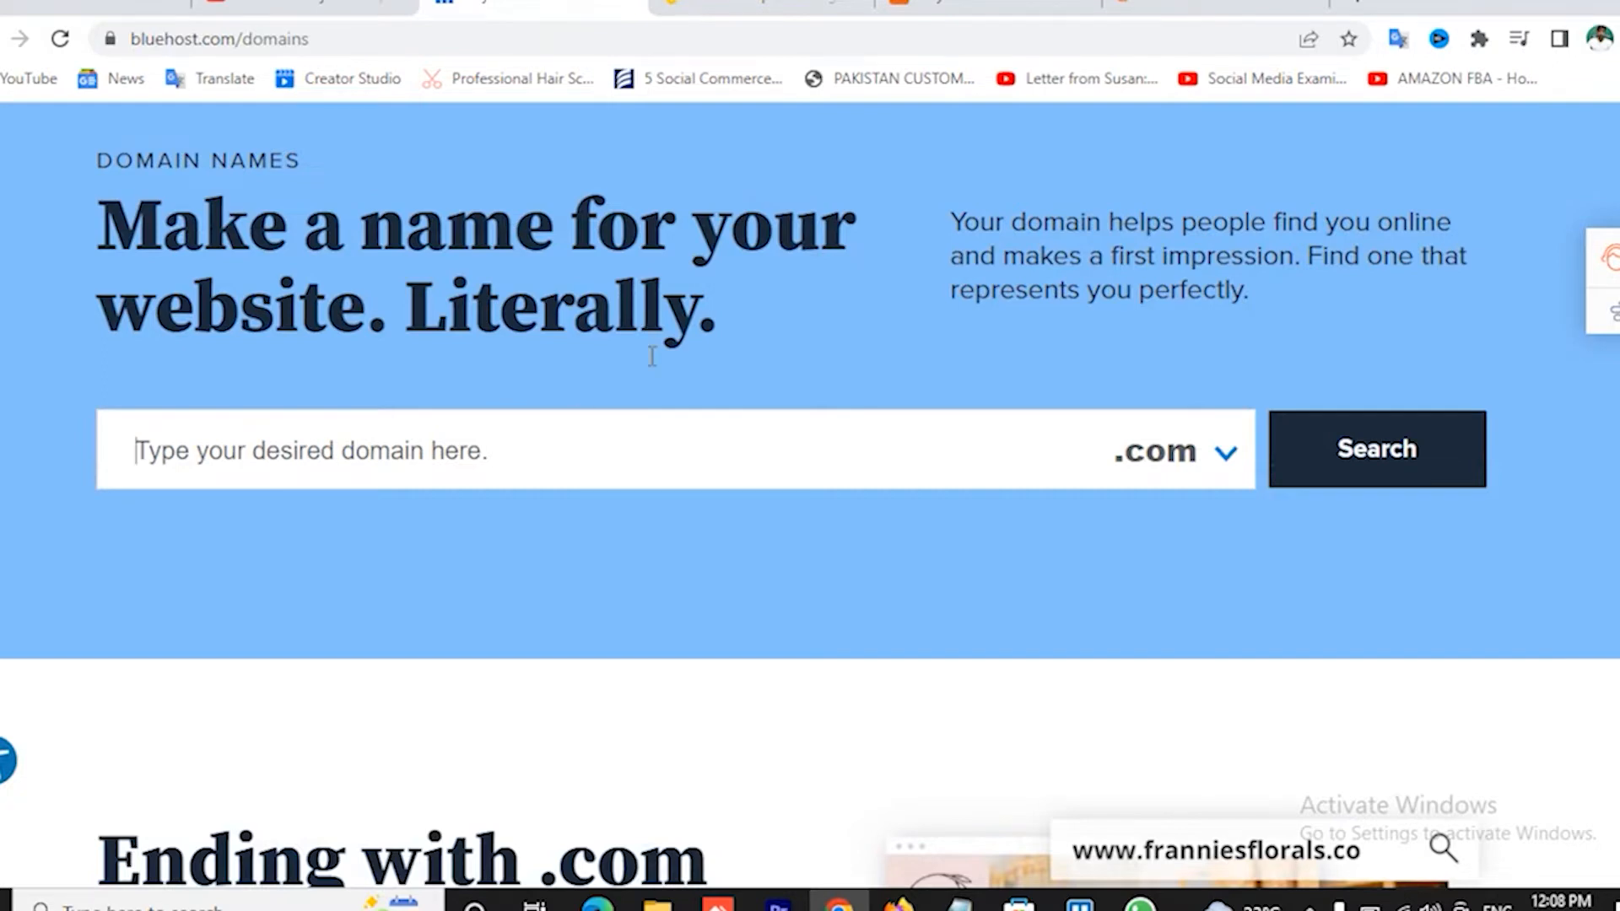
# Open Bluehost's Shared Hosting page
pyautogui.scroll(3, 646, 363)
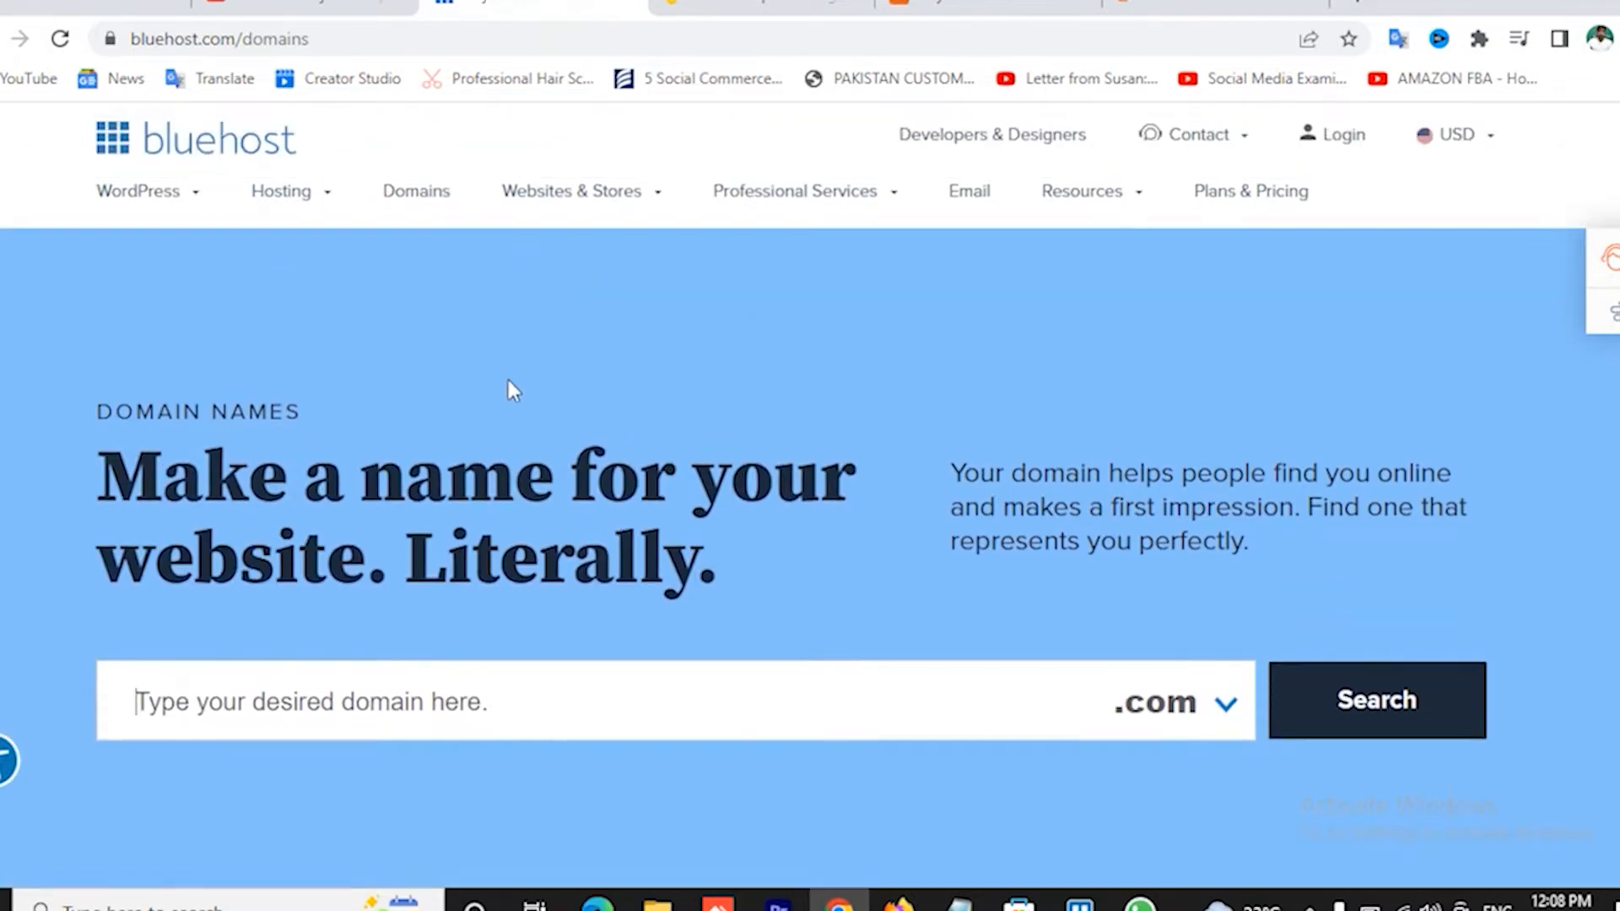
pyautogui.moveTo(326, 188)
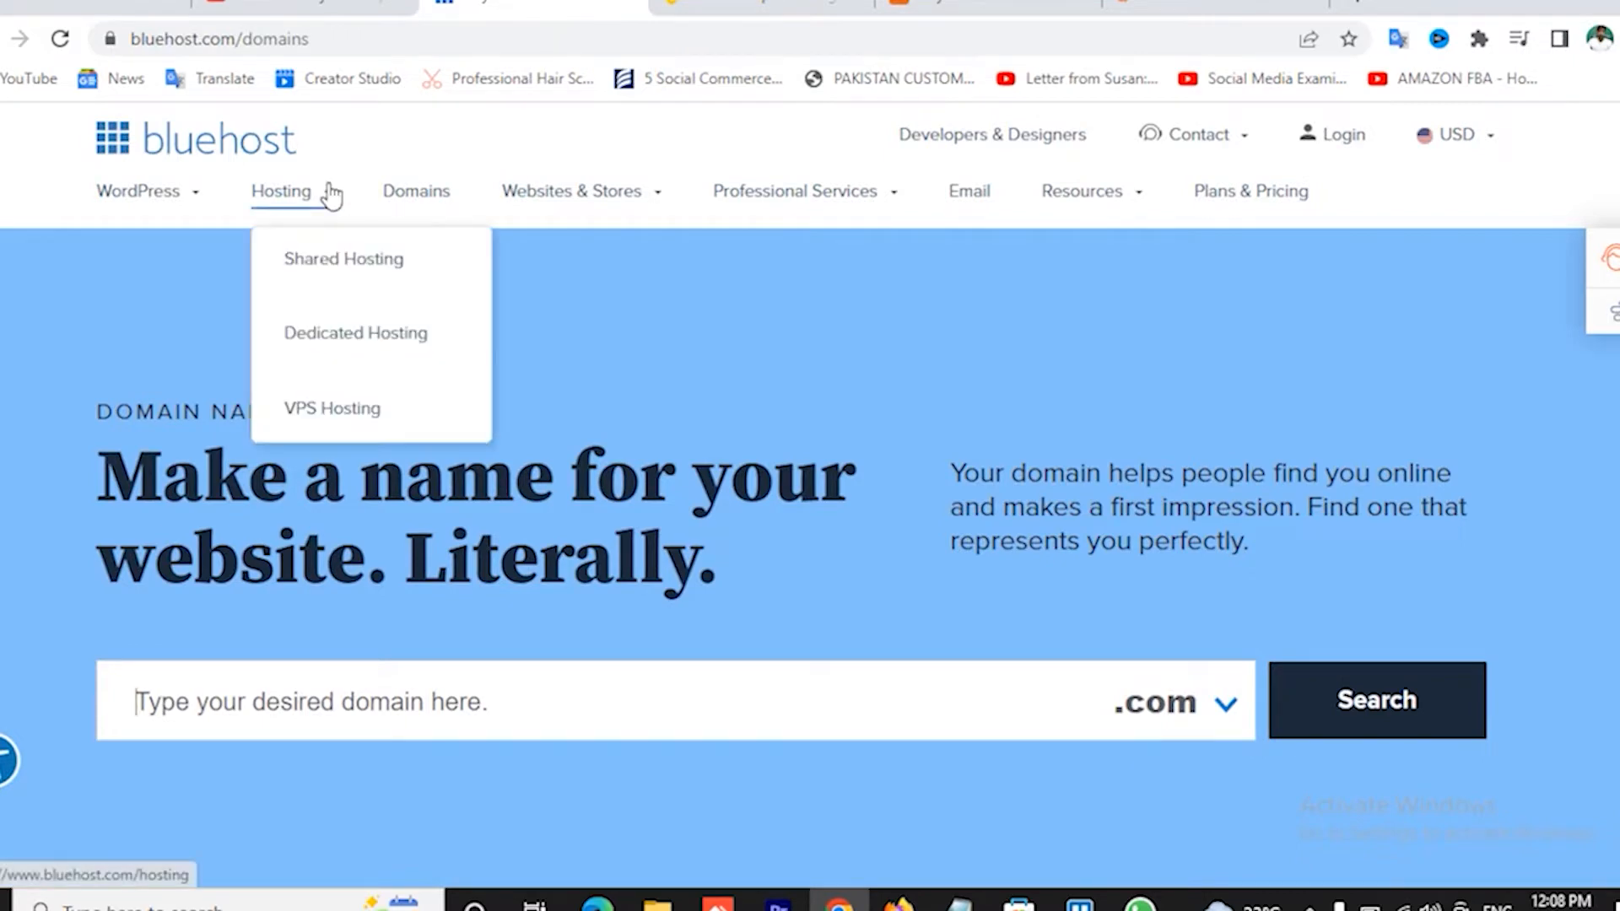
pyautogui.click(360, 263)
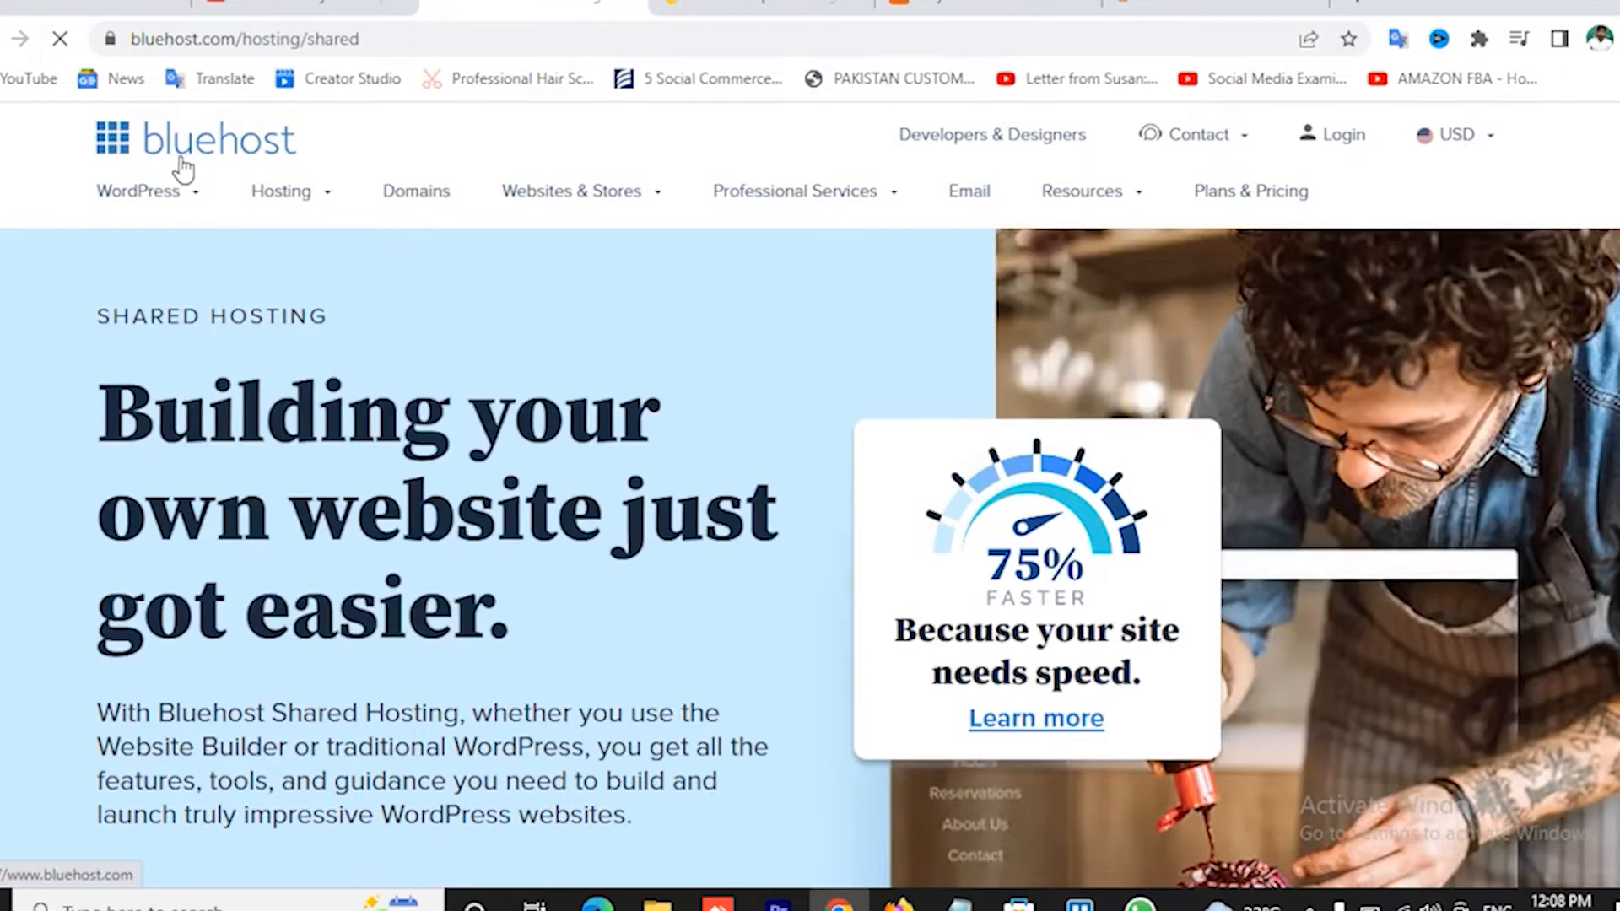
# Start hosting a site from Bluehost's home page and select the Basic shared hosting plan for 12 months at $2.95/mo
pyautogui.click(183, 170)
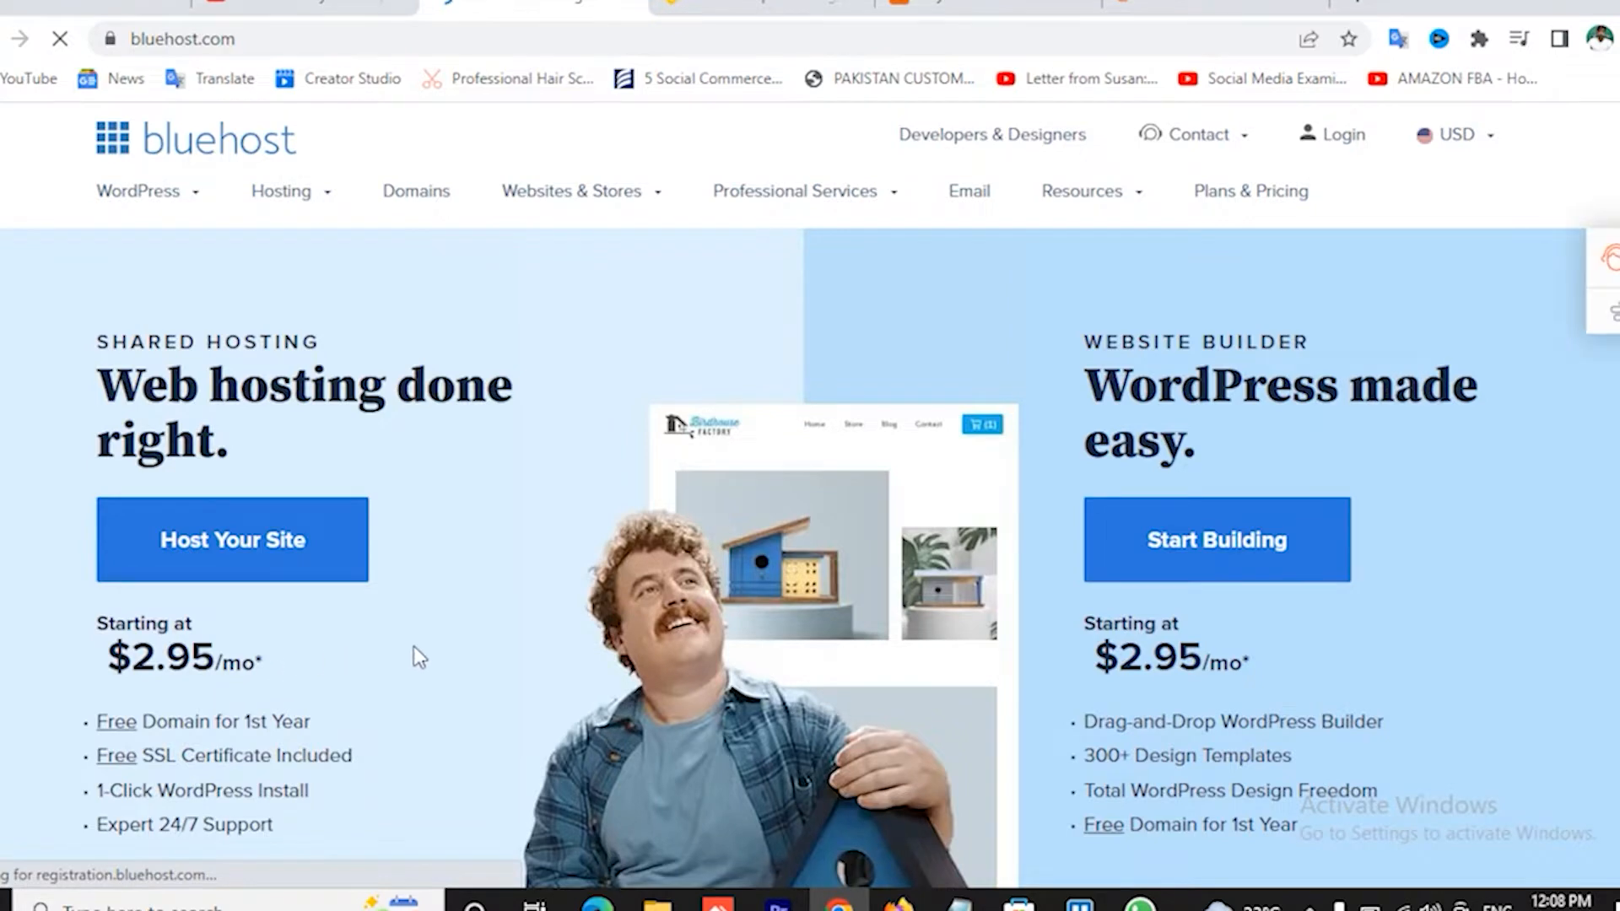
pyautogui.scroll(-1, 414, 645)
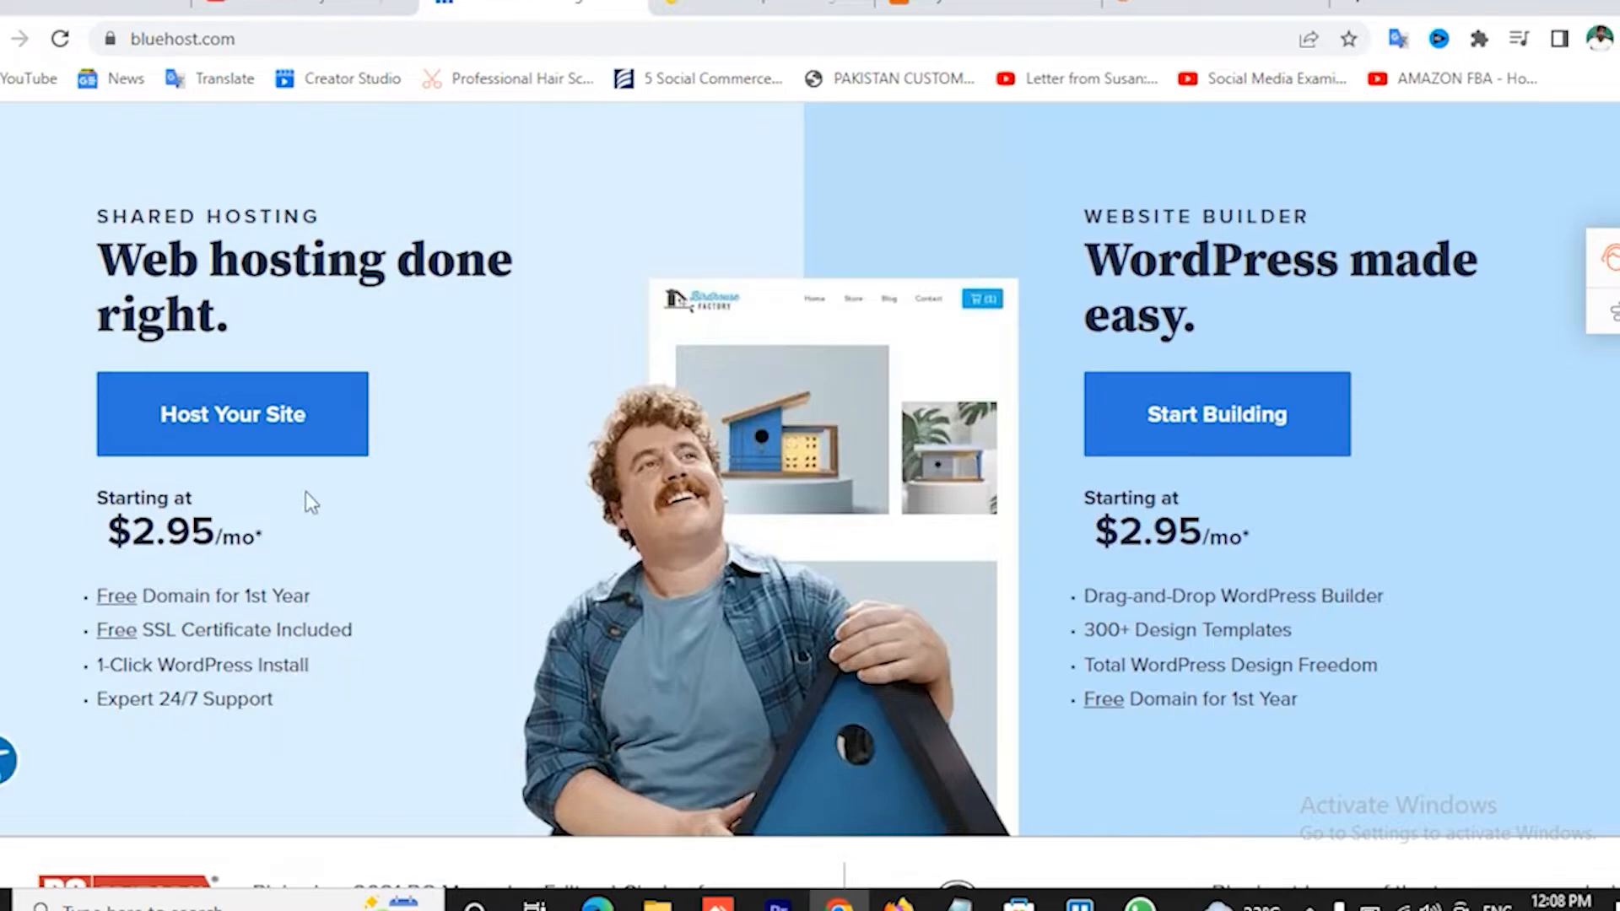
pyautogui.click(219, 427)
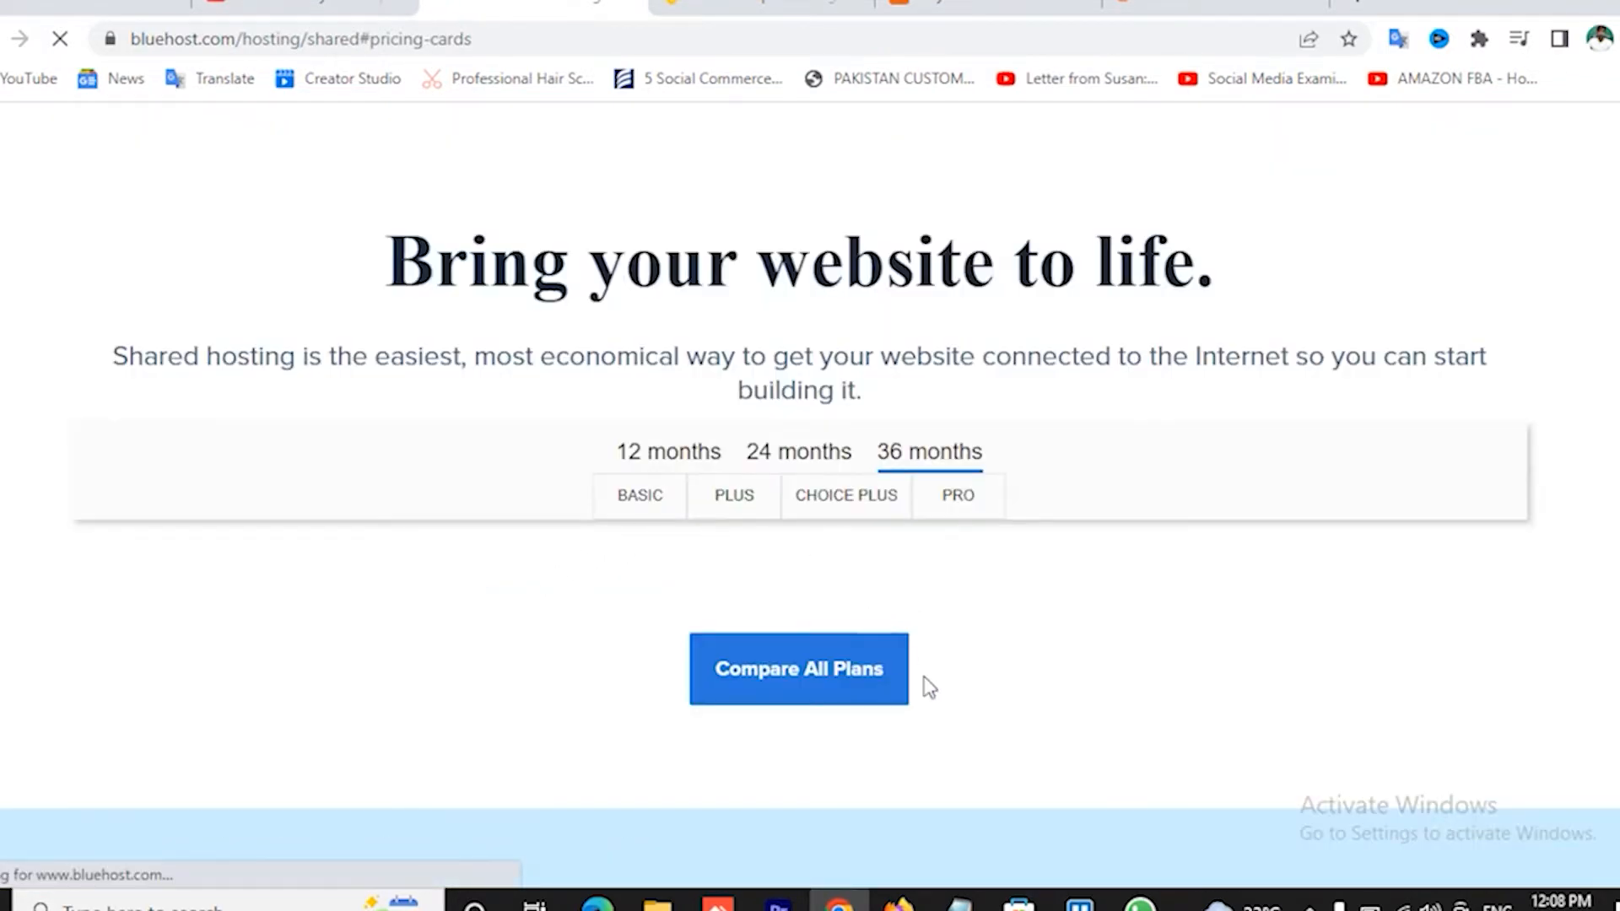
pyautogui.scroll(-3, 808, 650)
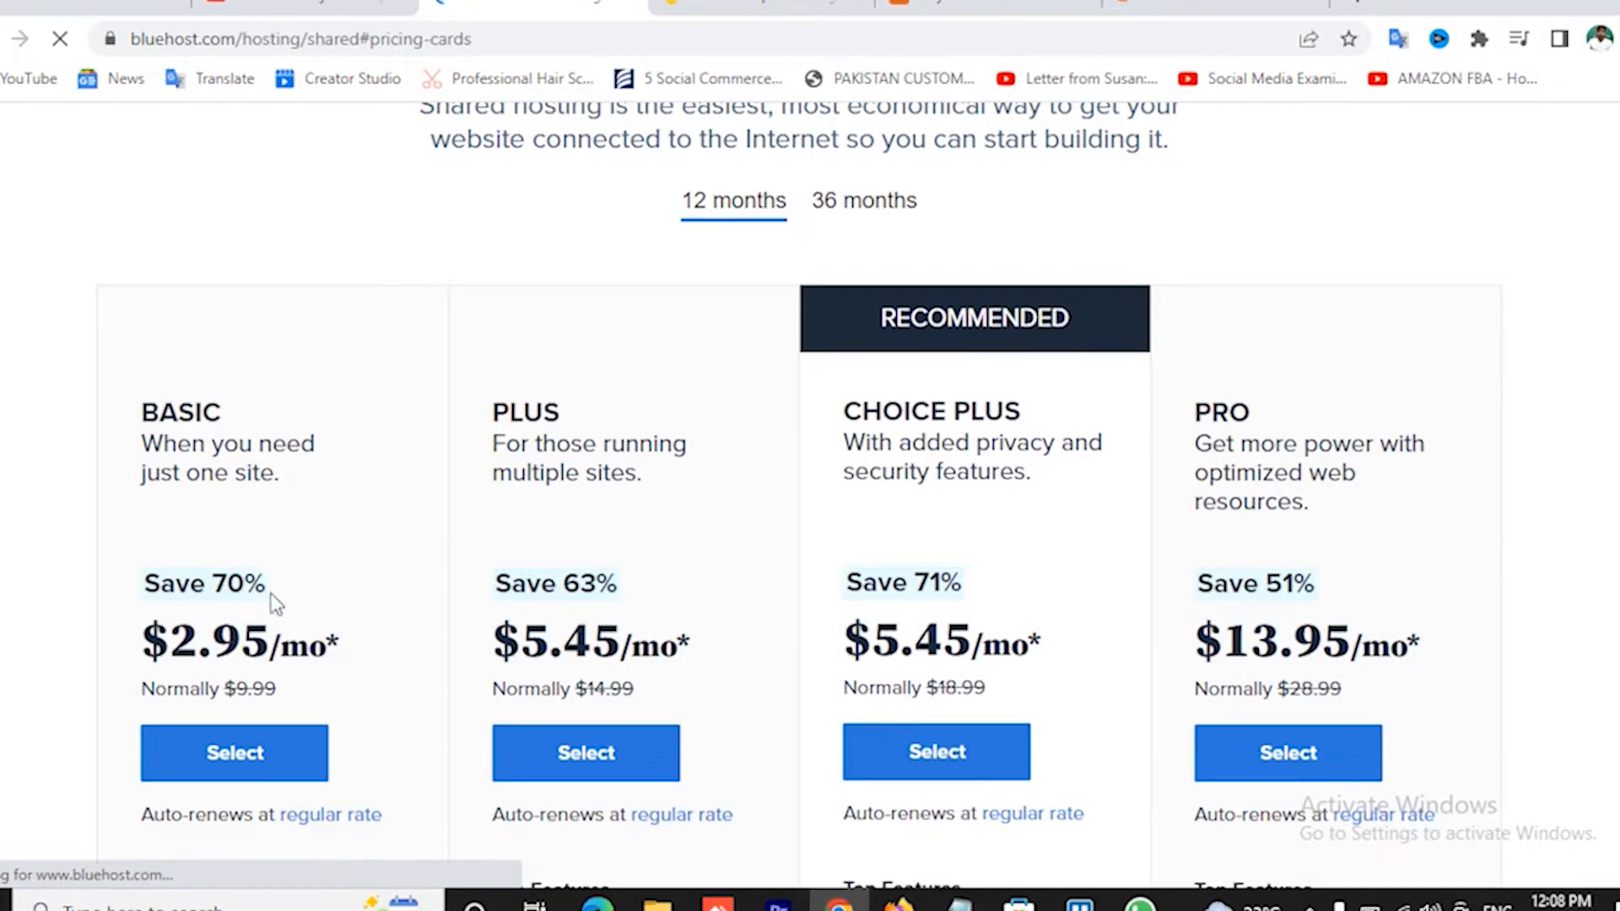
pyautogui.click(254, 766)
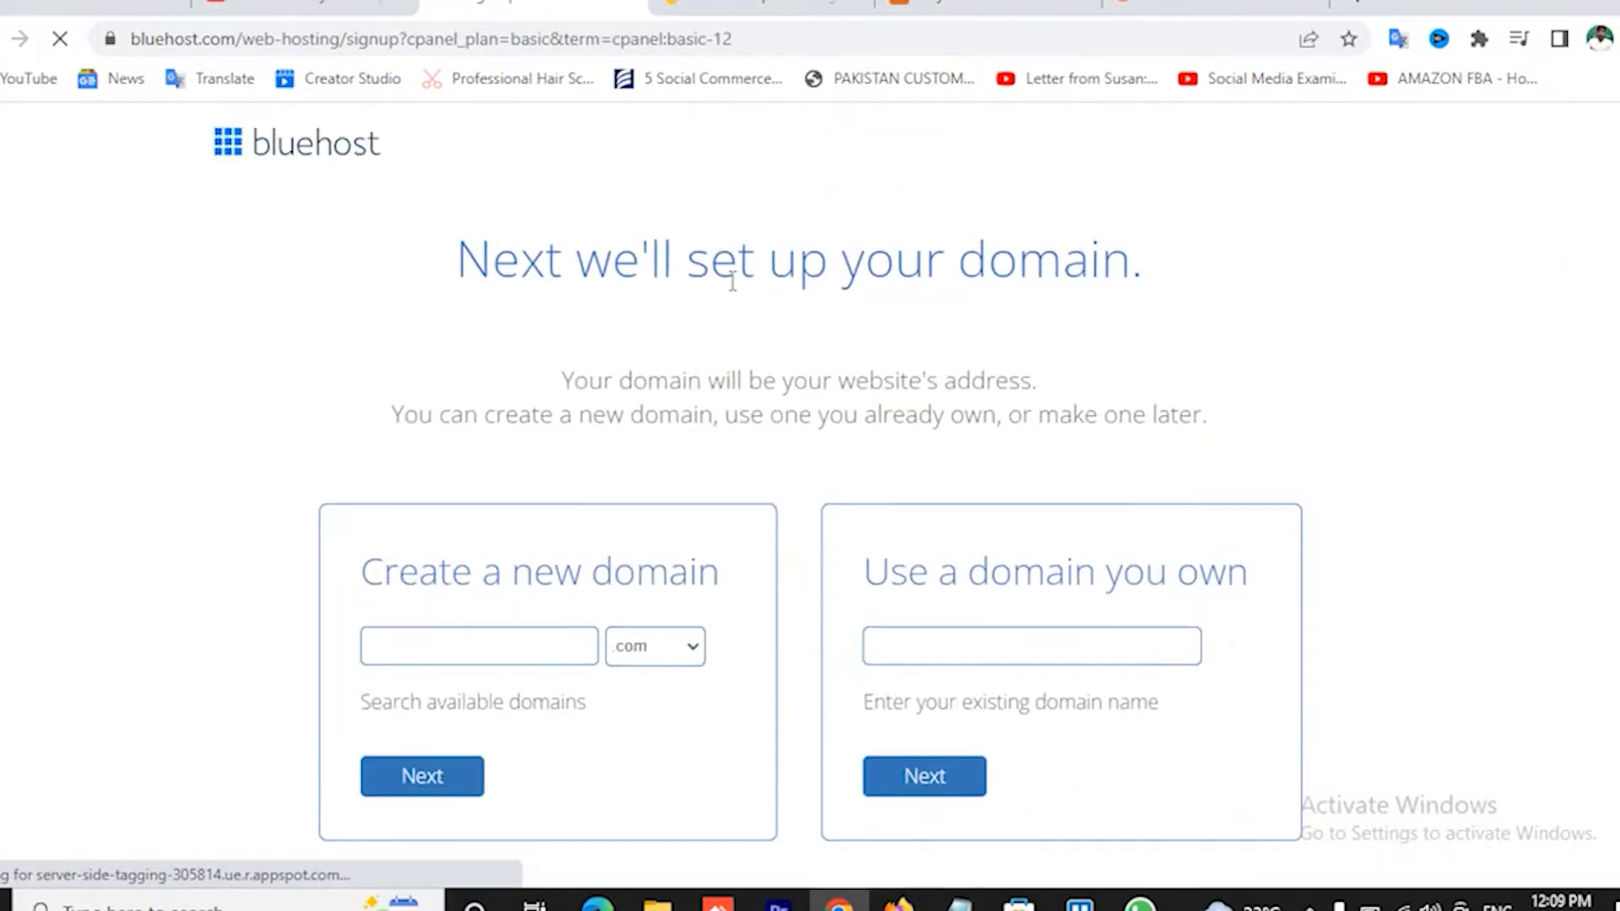
# Enter the desired name for a new .com domain and continue to the account sign-up form
pyautogui.scroll(-3, 718, 337)
pyautogui.click(477, 404)
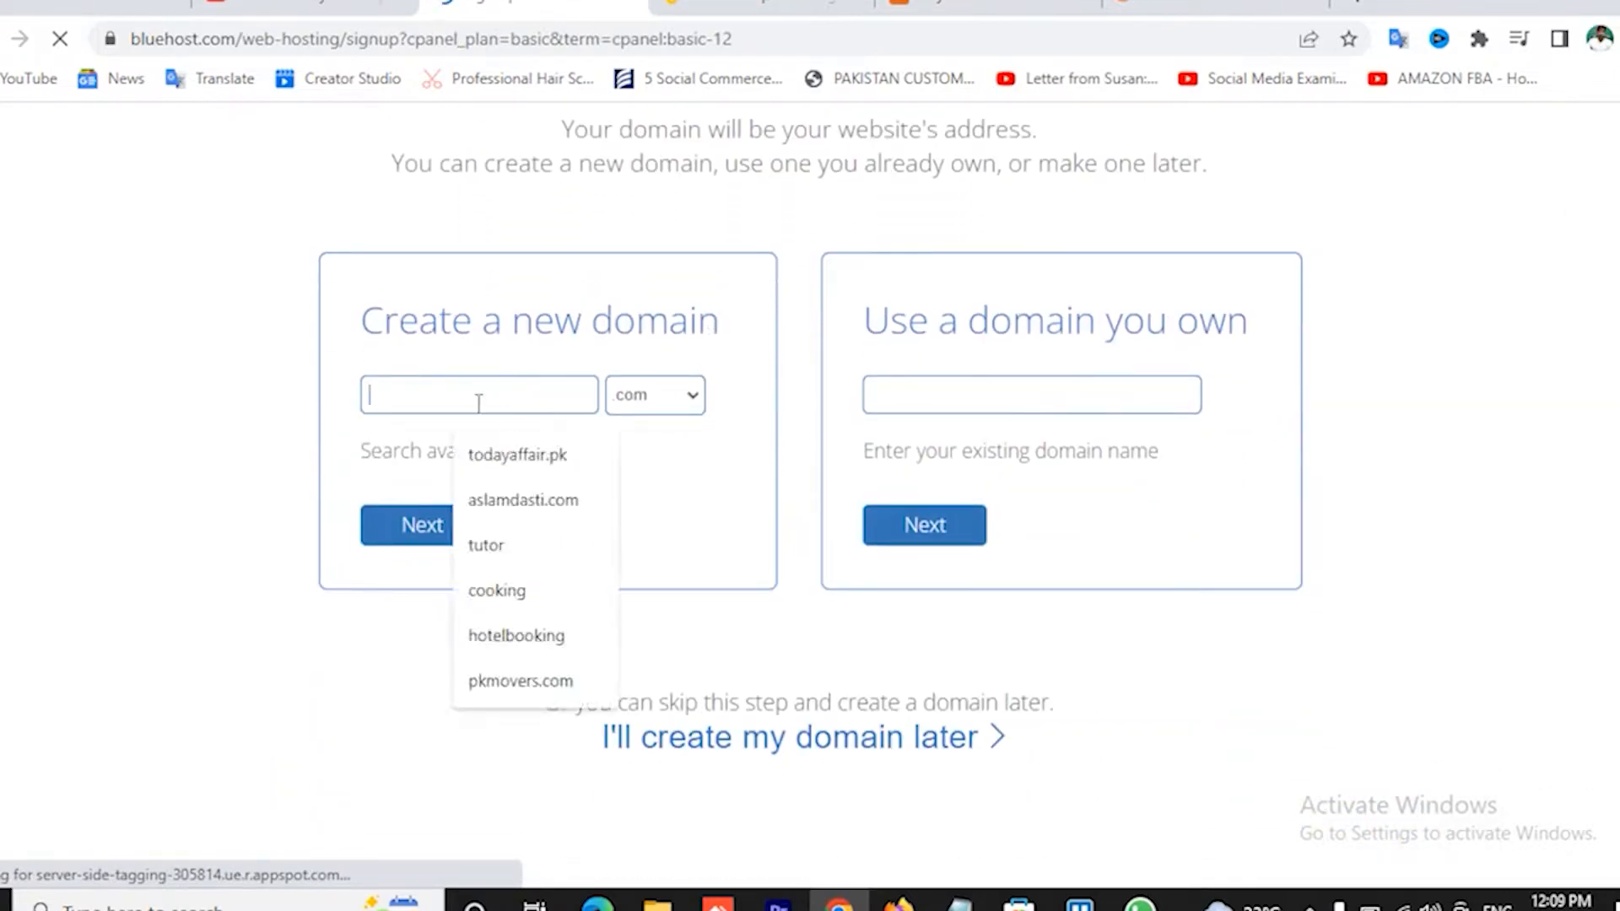
pyautogui.write('as')
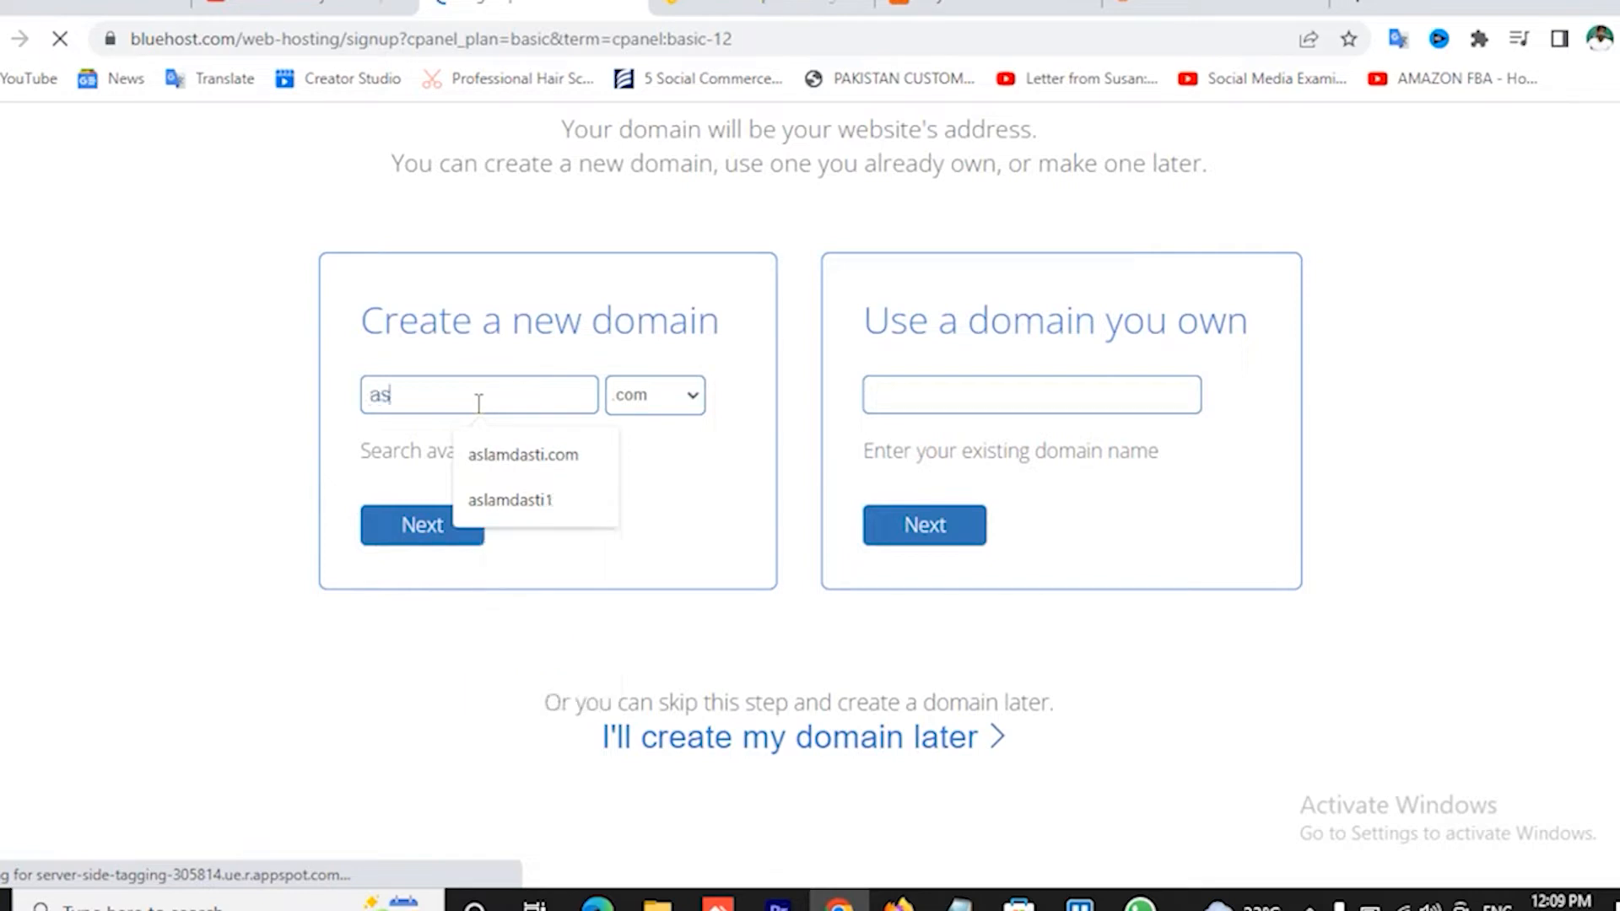
pyautogui.write('lamdasti')
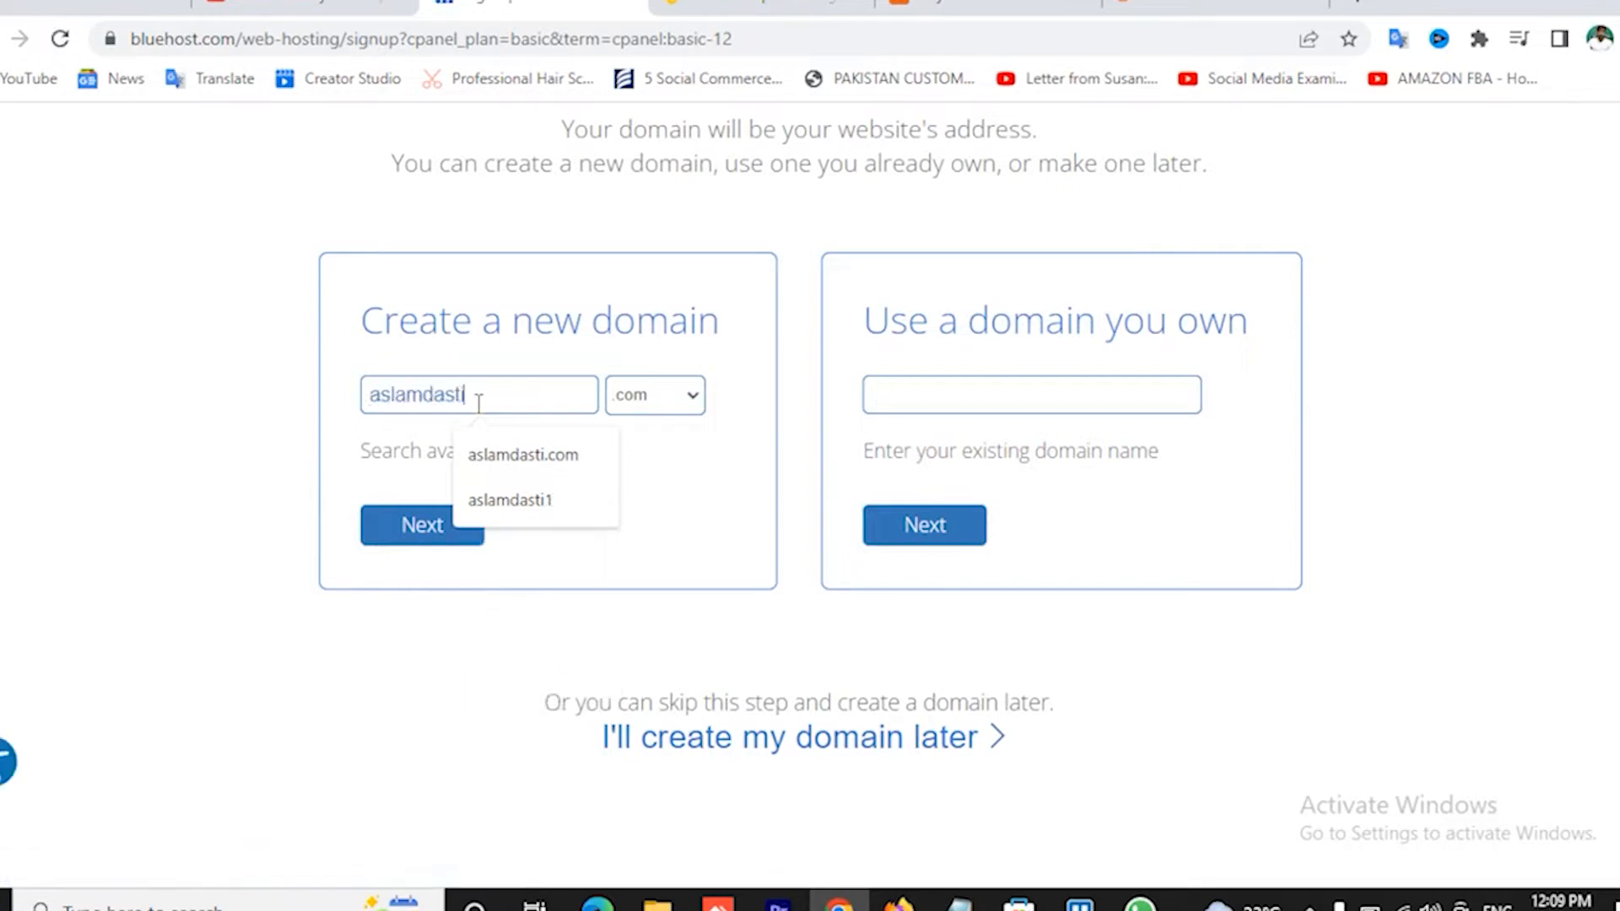
pyautogui.write('1')
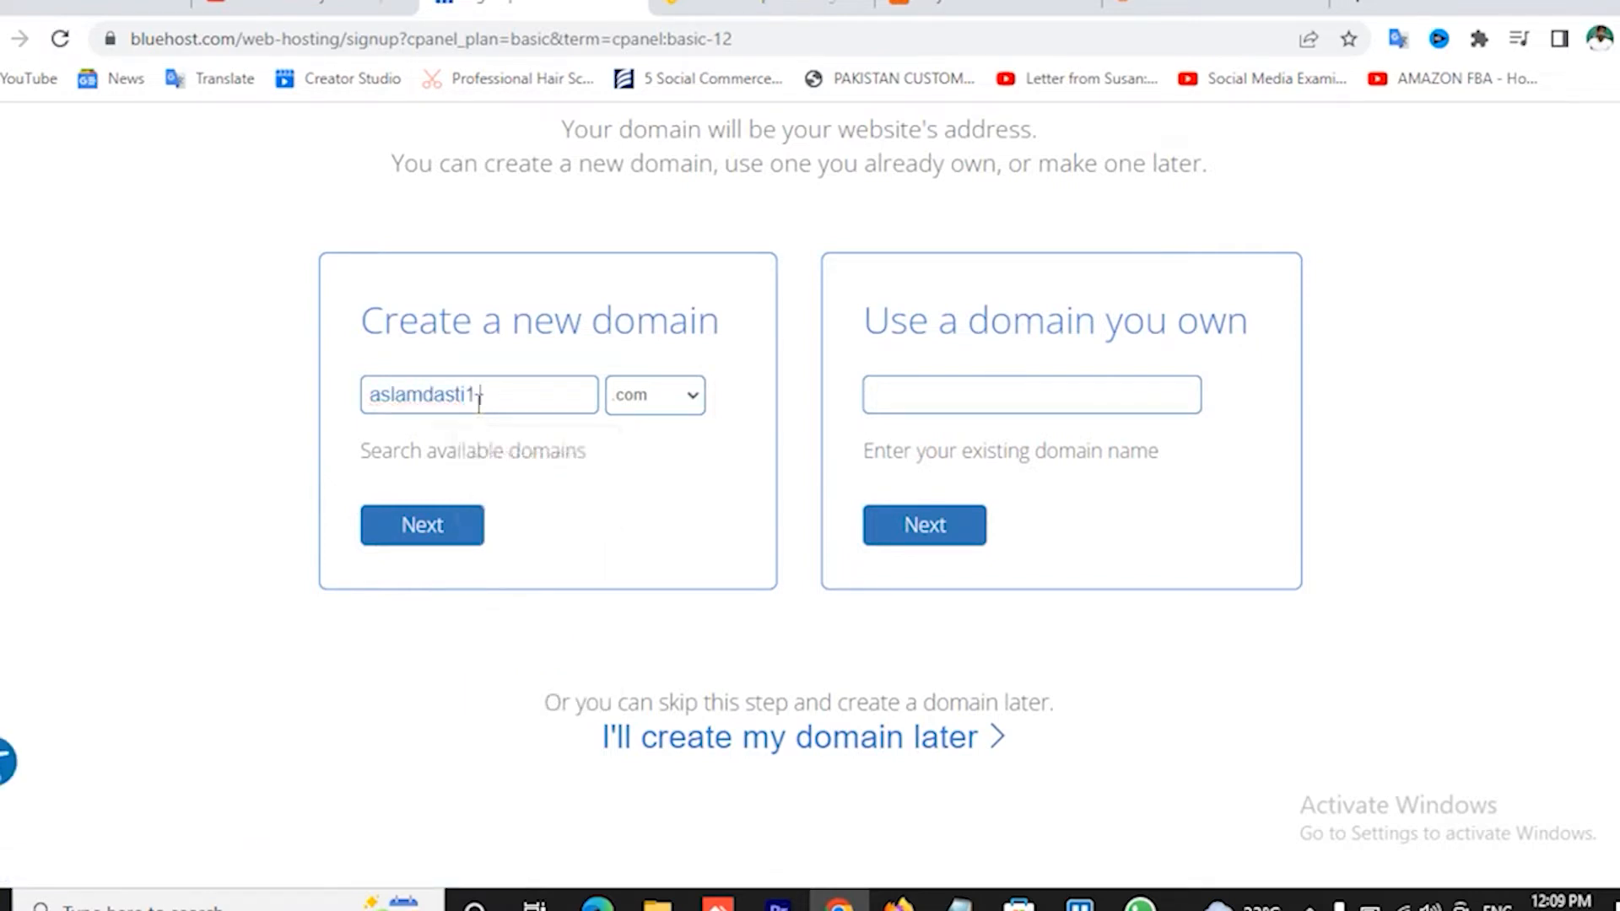
pyautogui.write('.com')
pyautogui.press('BackSpace')
pyautogui.click(433, 537)
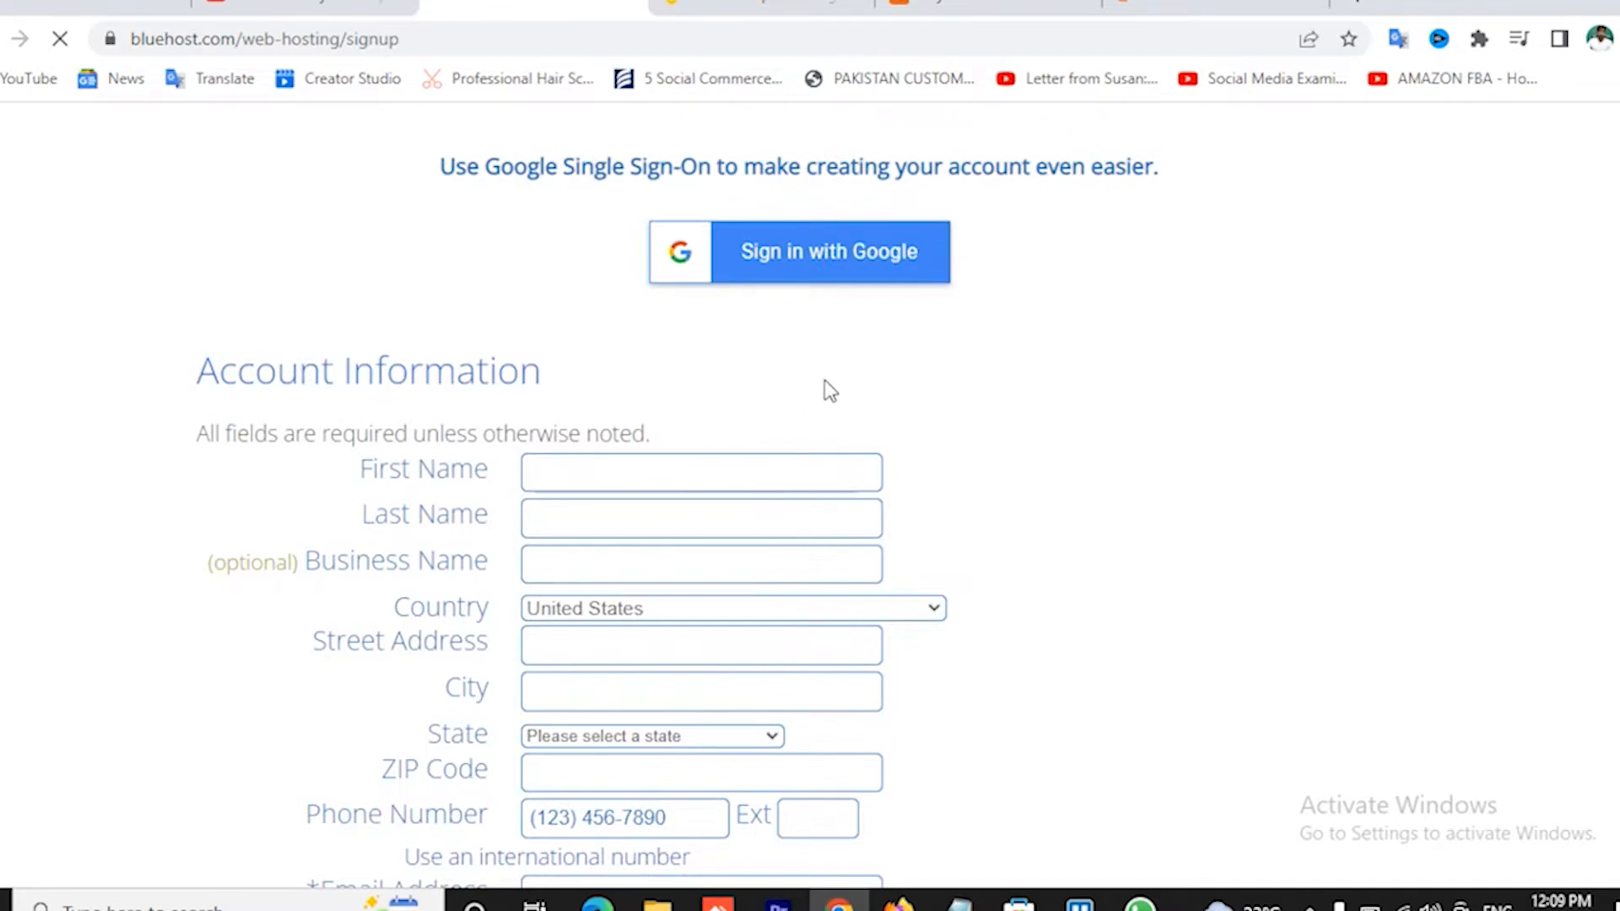
# Review the sign-up form's account fields, package information and package extras
pyautogui.scroll(-4, 843, 388)
pyautogui.scroll(-1, 843, 385)
pyautogui.scroll(4, 843, 386)
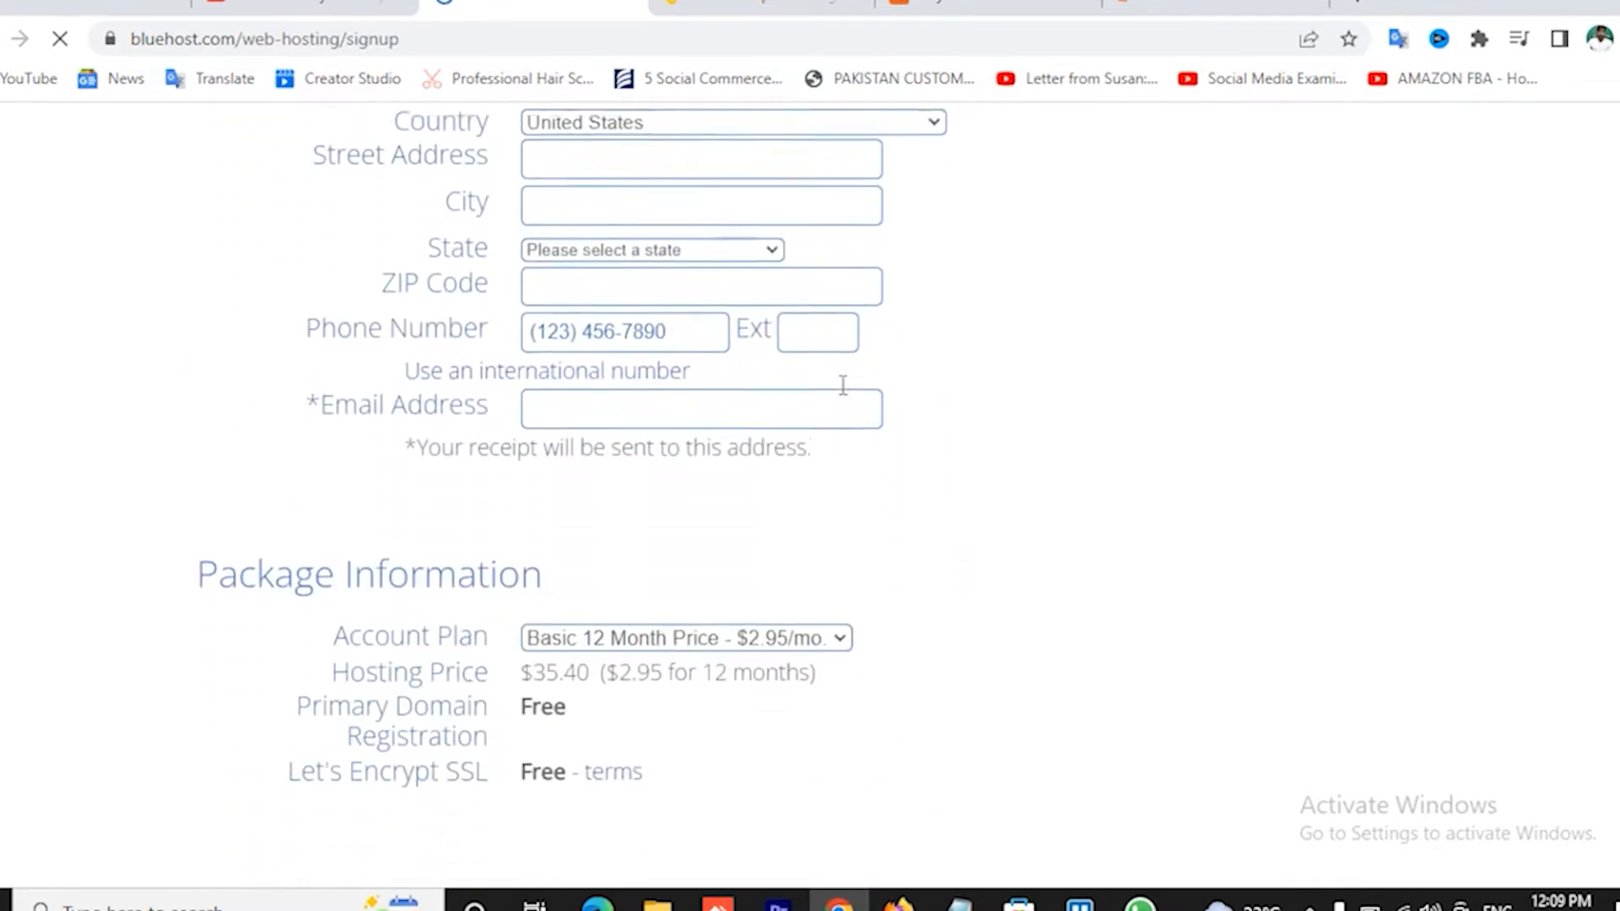
pyautogui.scroll(-5, 845, 390)
pyautogui.scroll(-2, 847, 396)
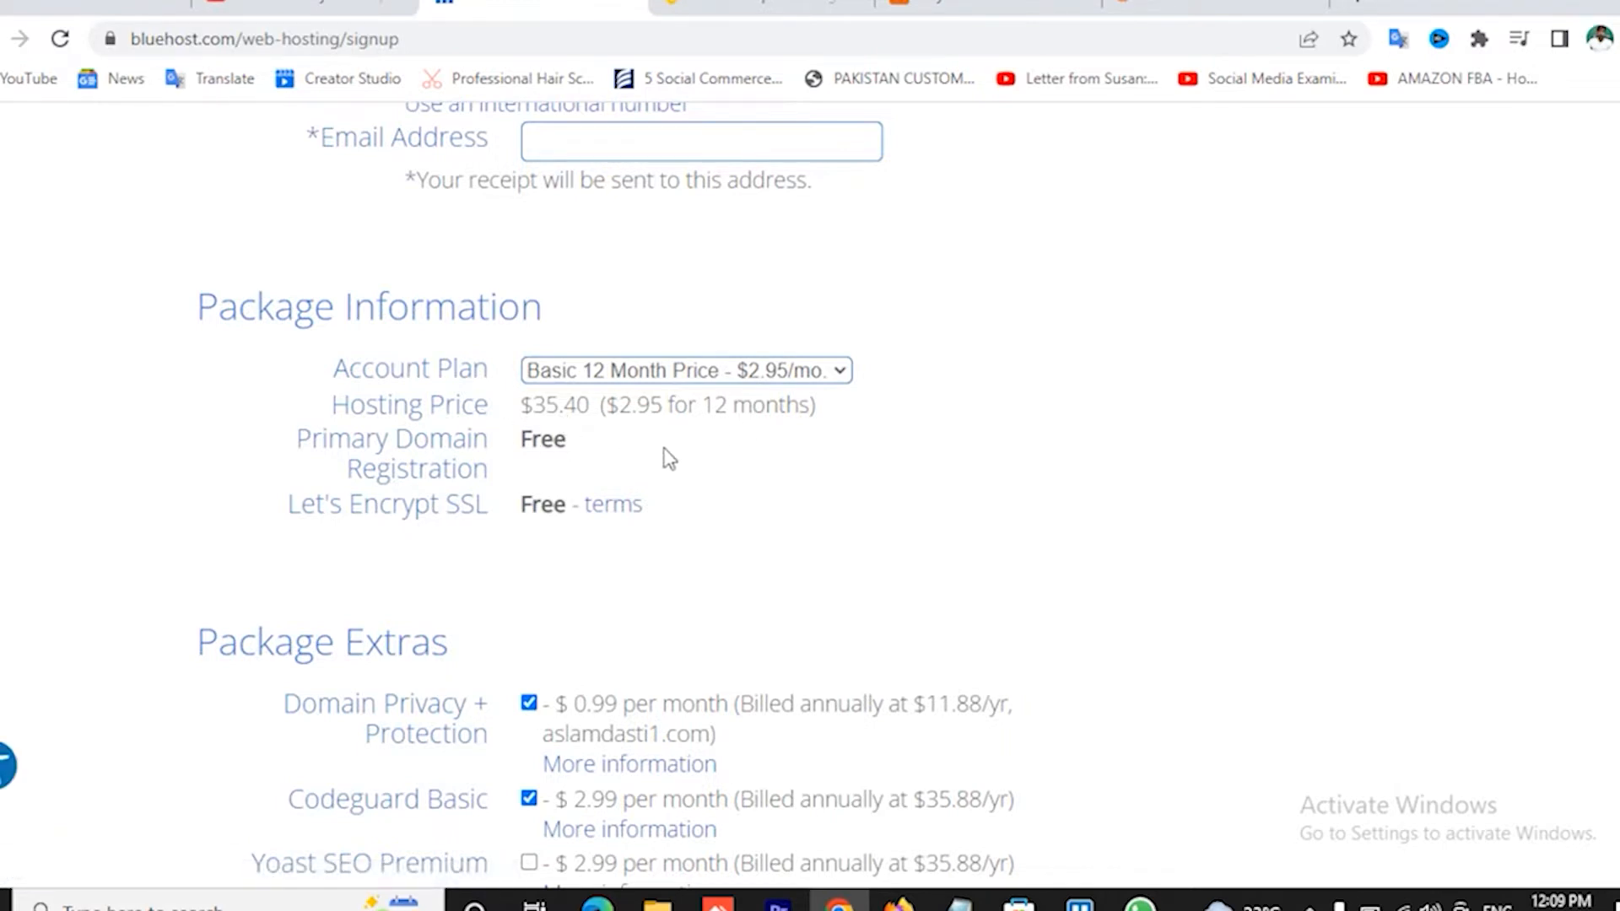
pyautogui.scroll(-3, 670, 460)
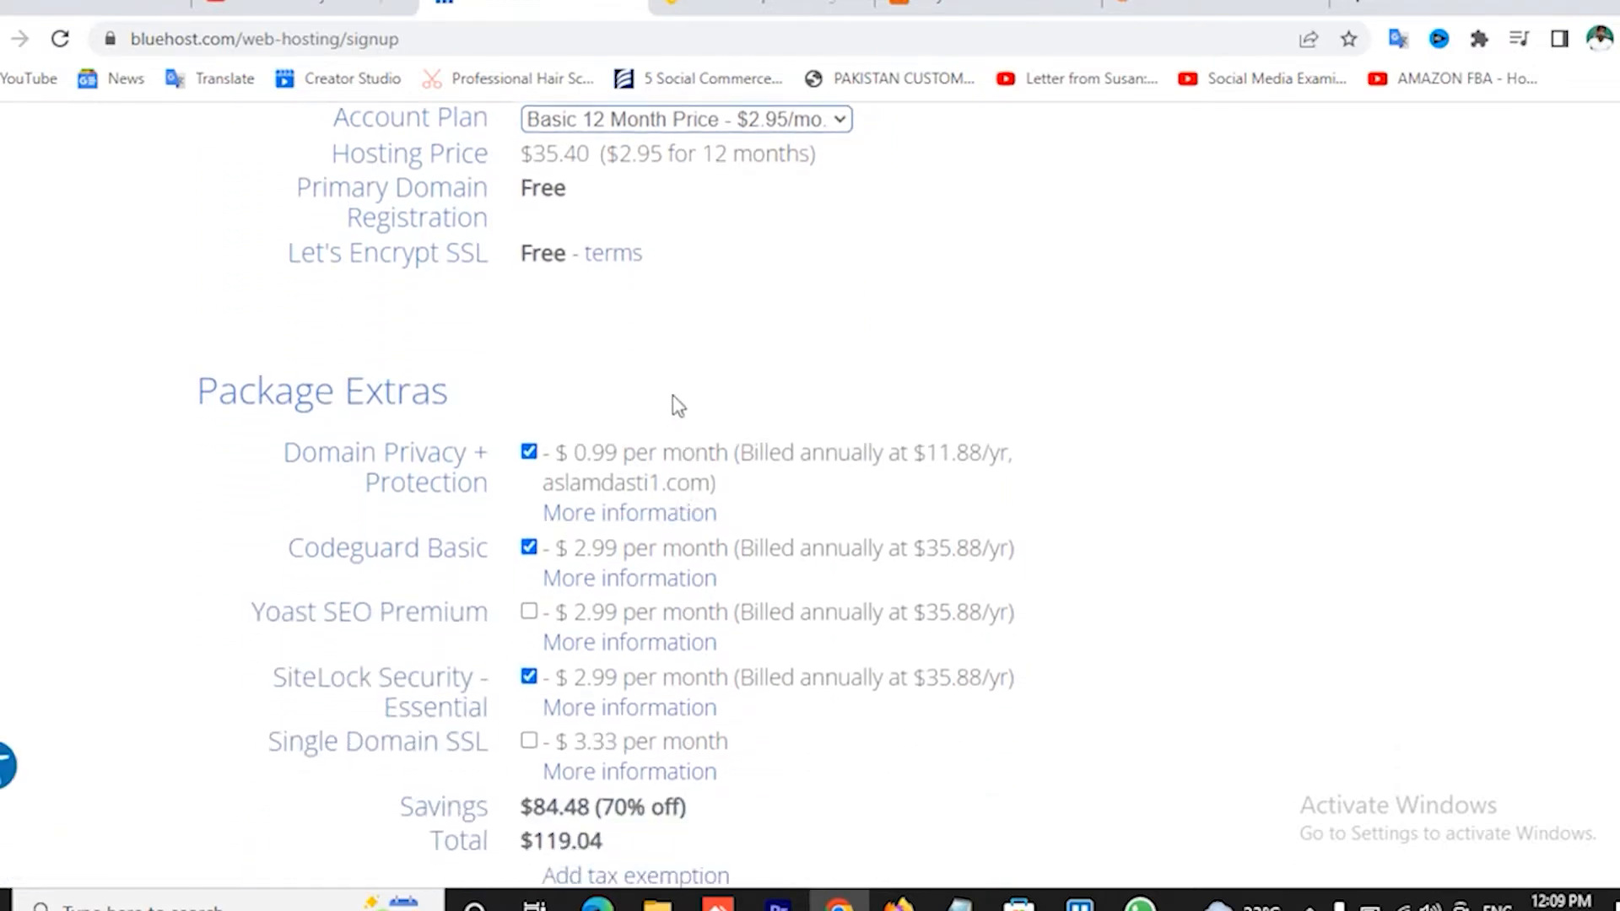
# Remove the Domain Privacy + Protection, Codeguard Basic and SiteLock Security - Essential extras from the hosting package
pyautogui.scroll(-2, 677, 405)
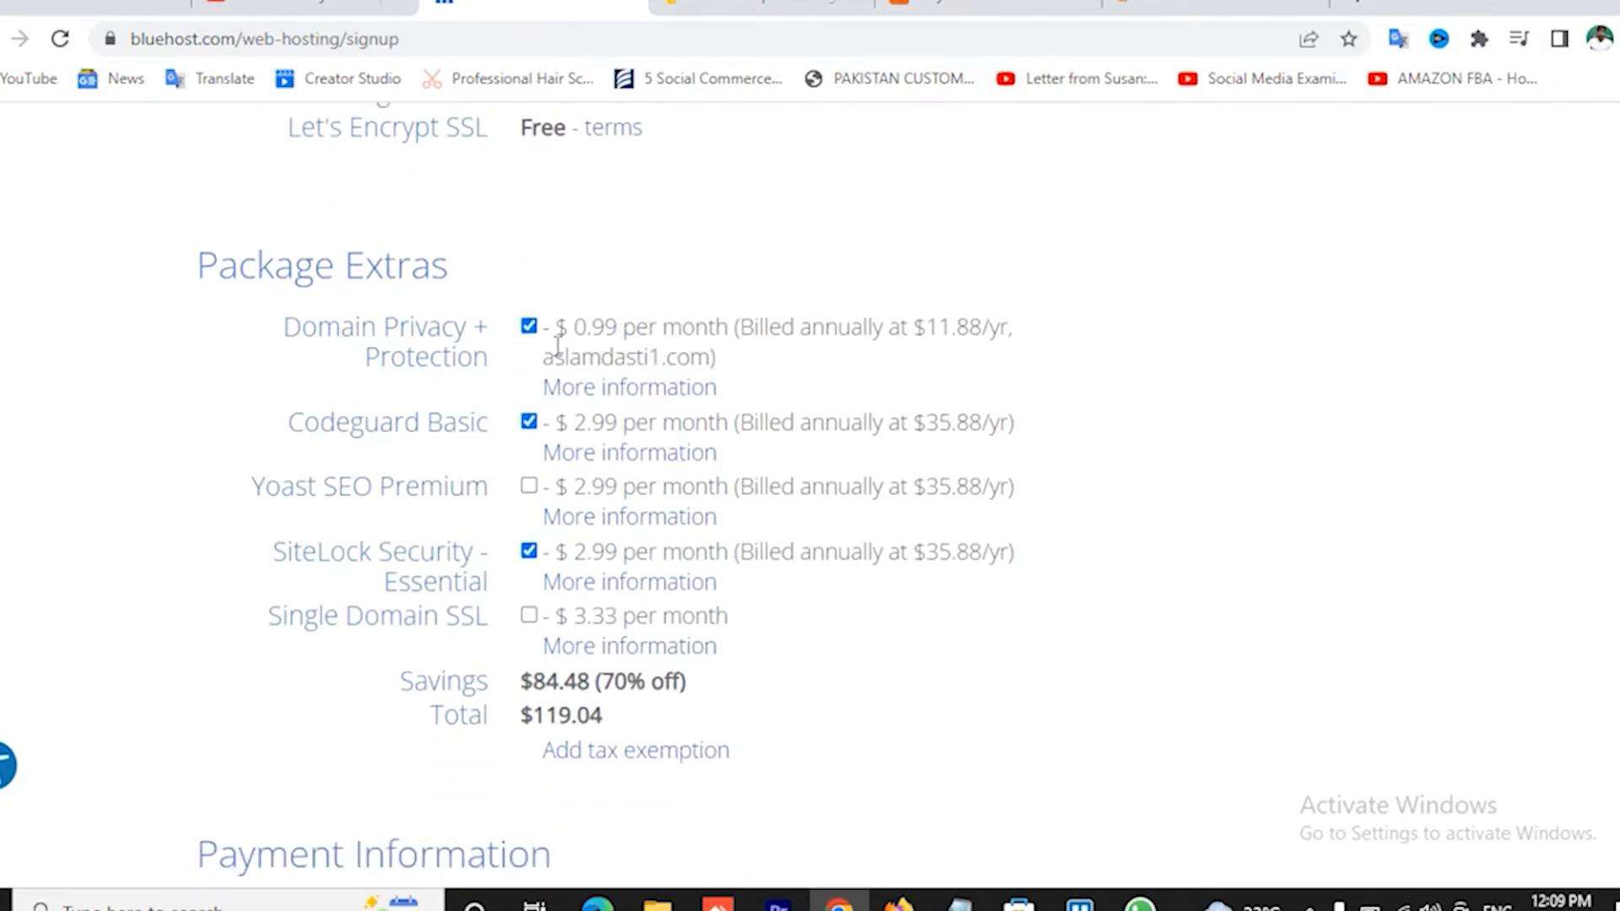
pyautogui.click(529, 326)
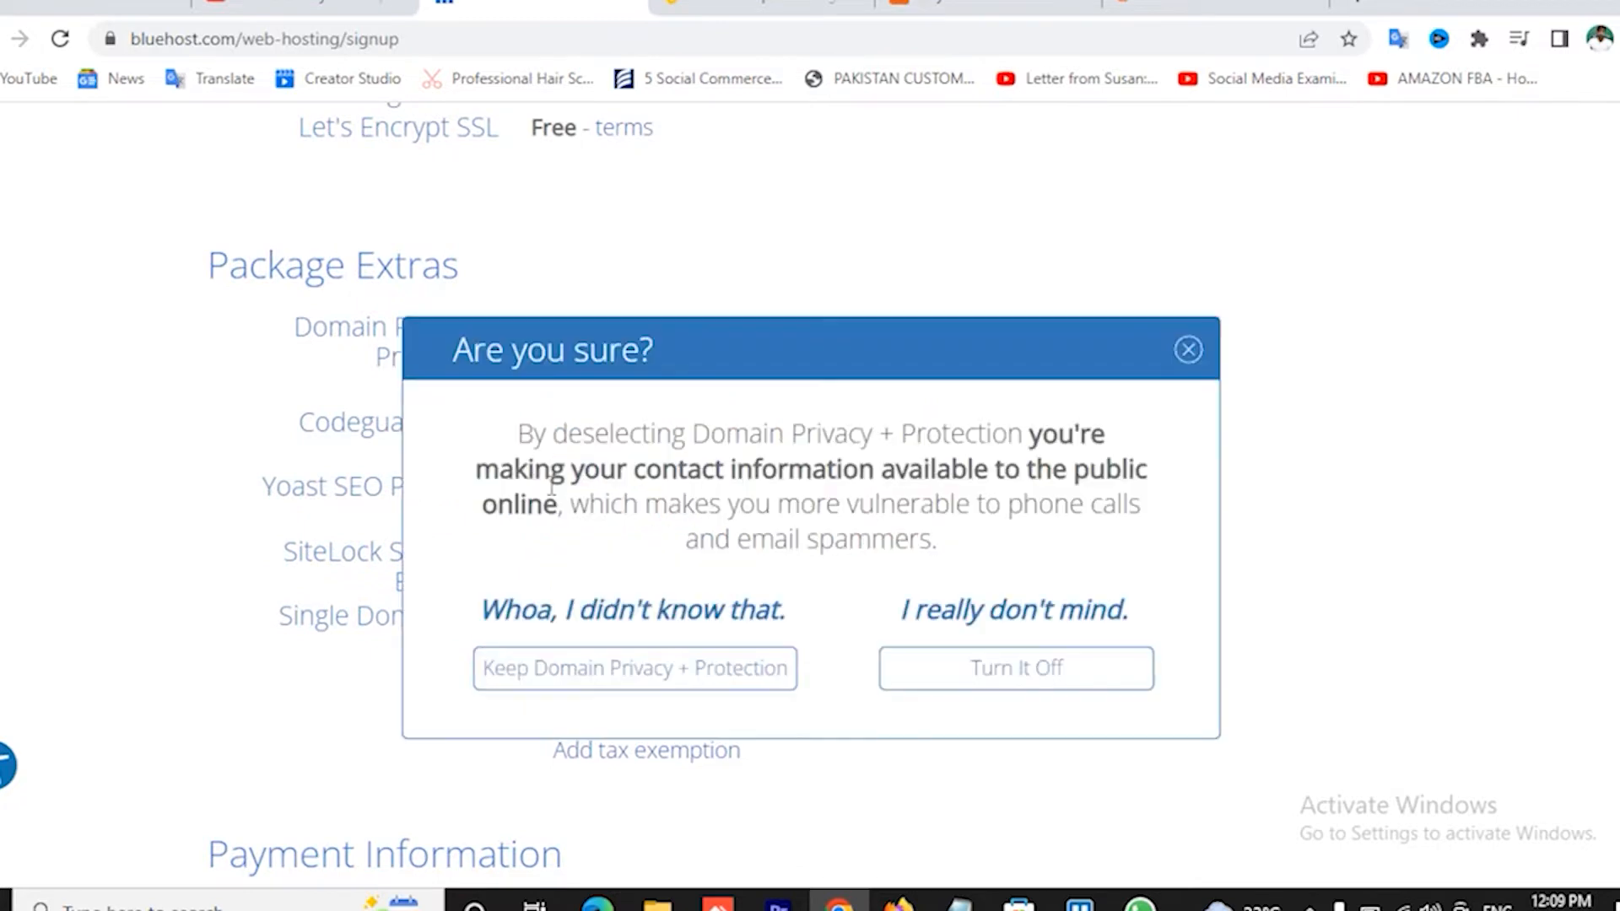
pyautogui.click(1188, 350)
pyautogui.click(529, 421)
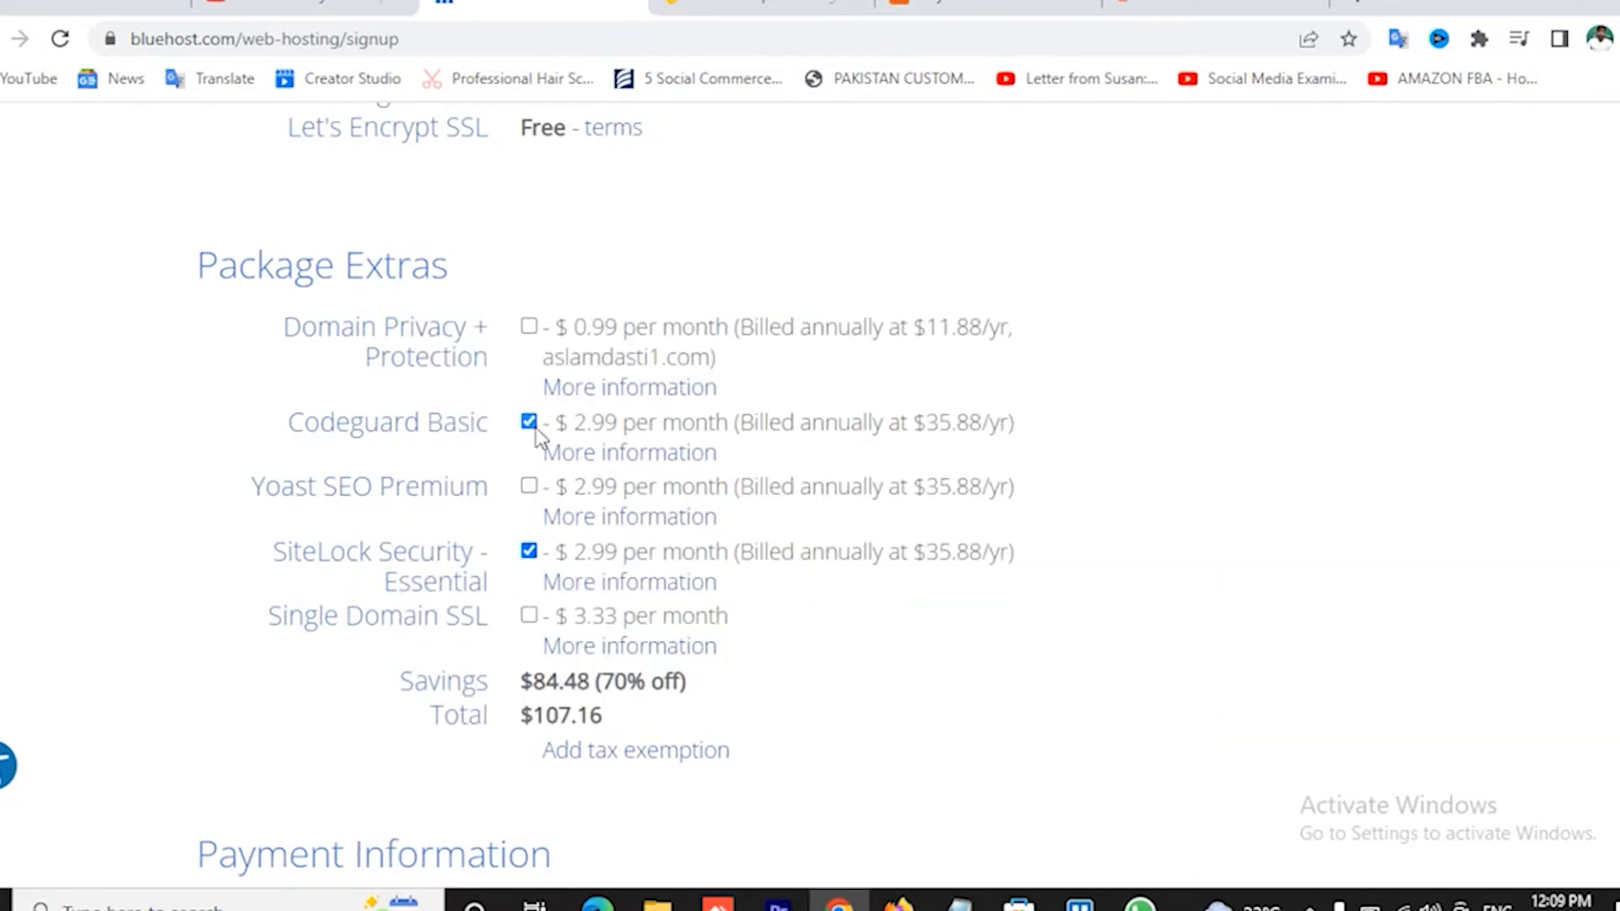
pyautogui.click(529, 551)
pyautogui.scroll(-3, 1007, 657)
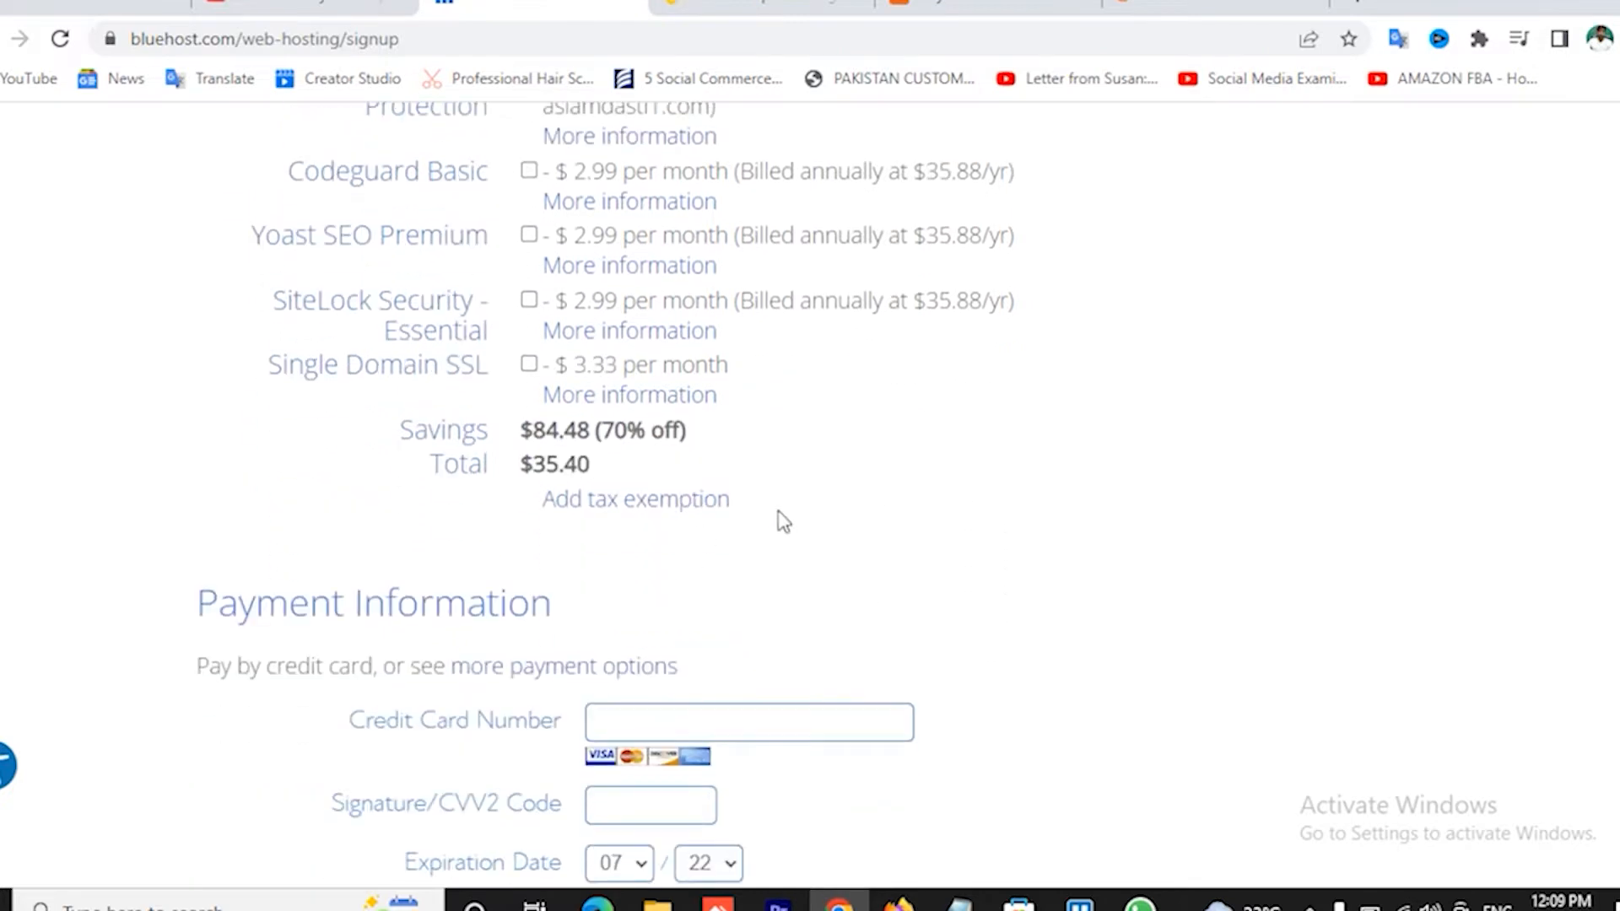
# Pass the blank card number and CVV2 fields, agree to the Auto Renewal Terms and policies, and submit the sign-up form
pyautogui.scroll(-3, 819, 519)
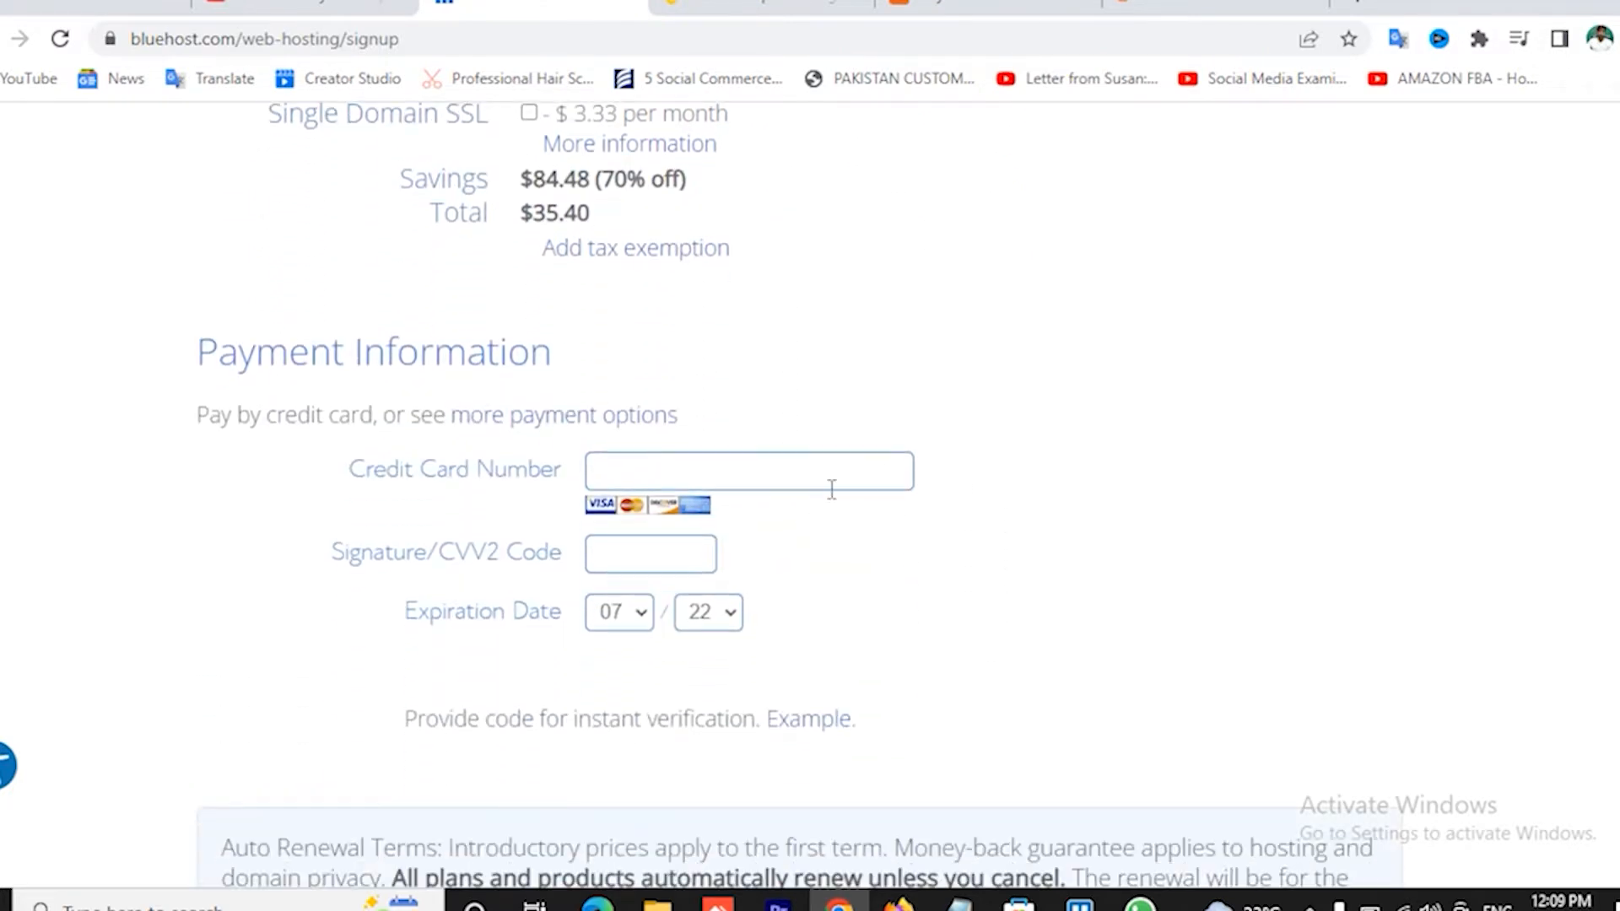
pyautogui.click(651, 477)
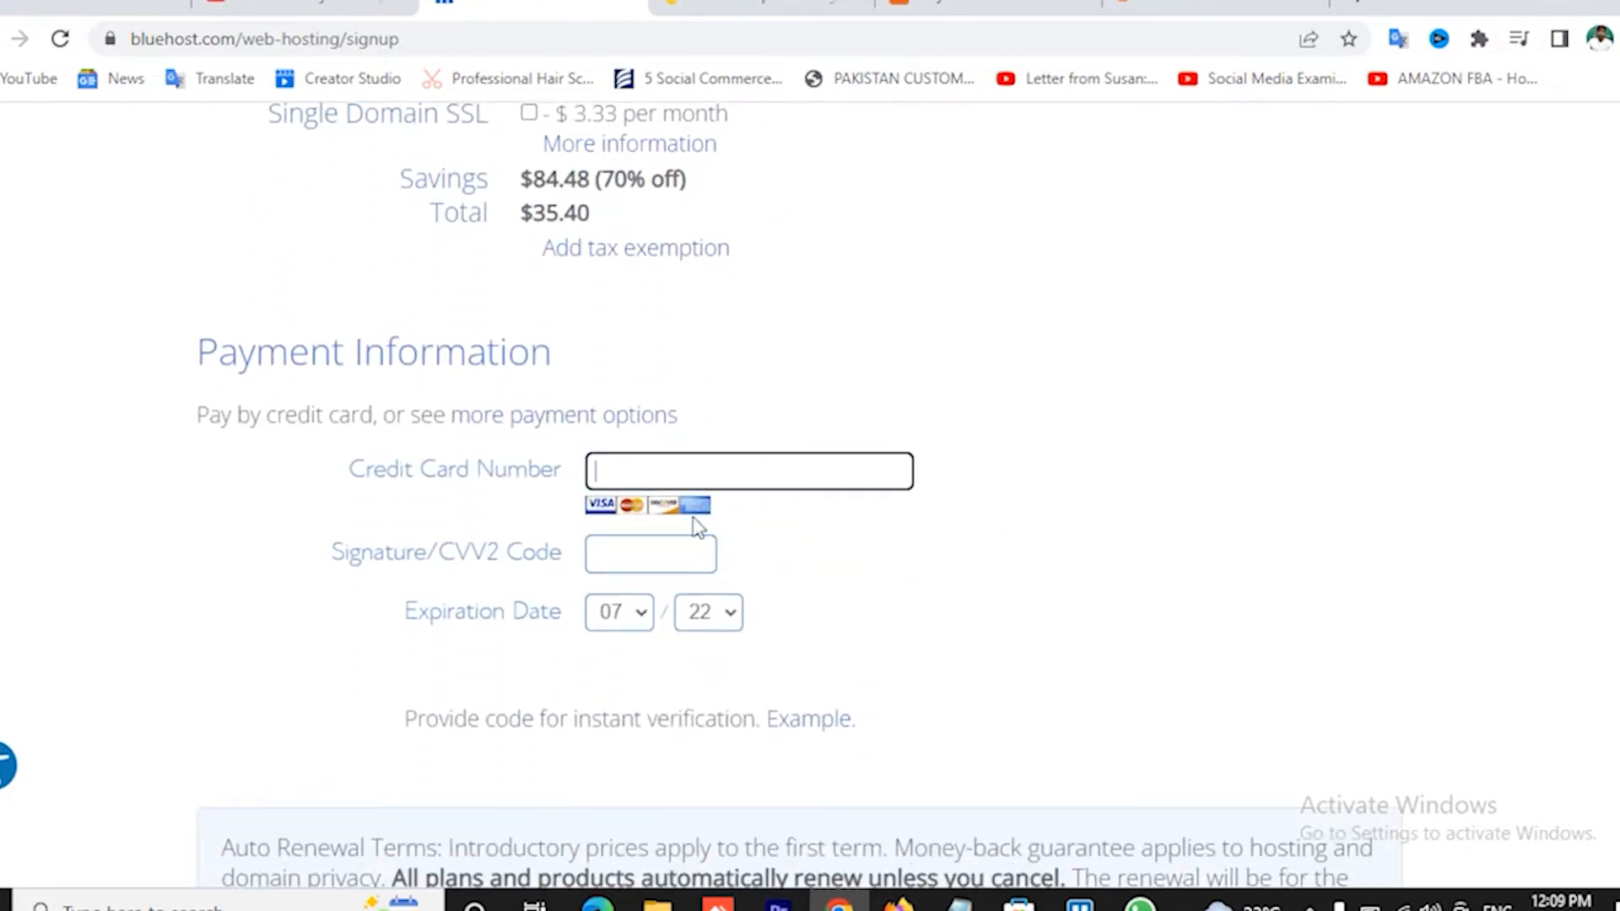
pyautogui.click(620, 557)
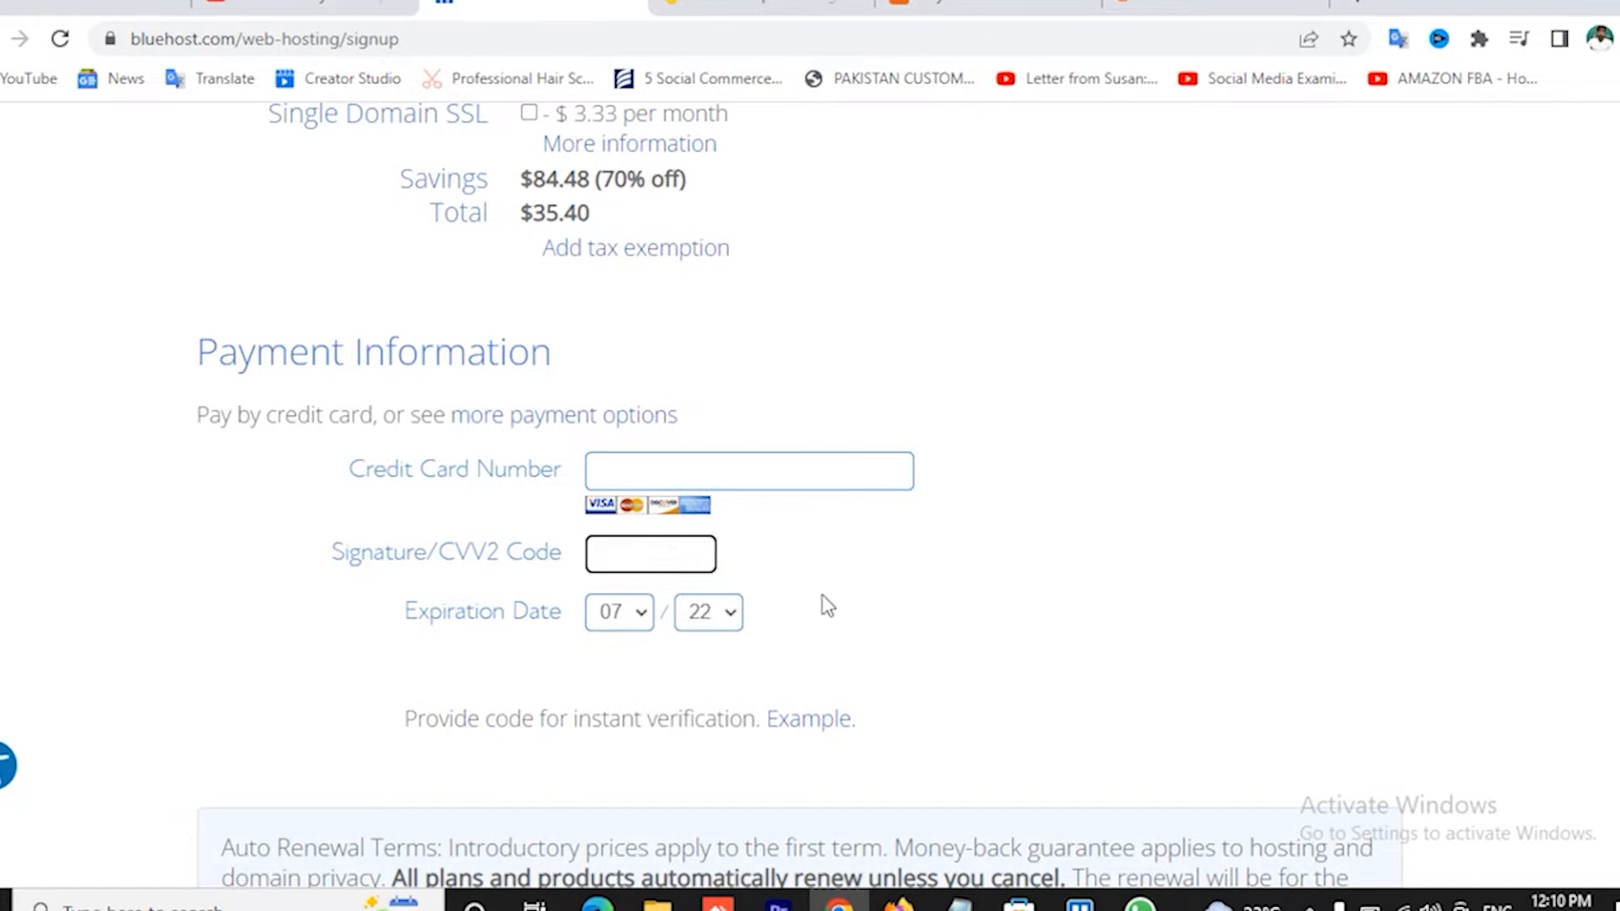
pyautogui.scroll(-3, 824, 604)
pyautogui.scroll(-5, 752, 571)
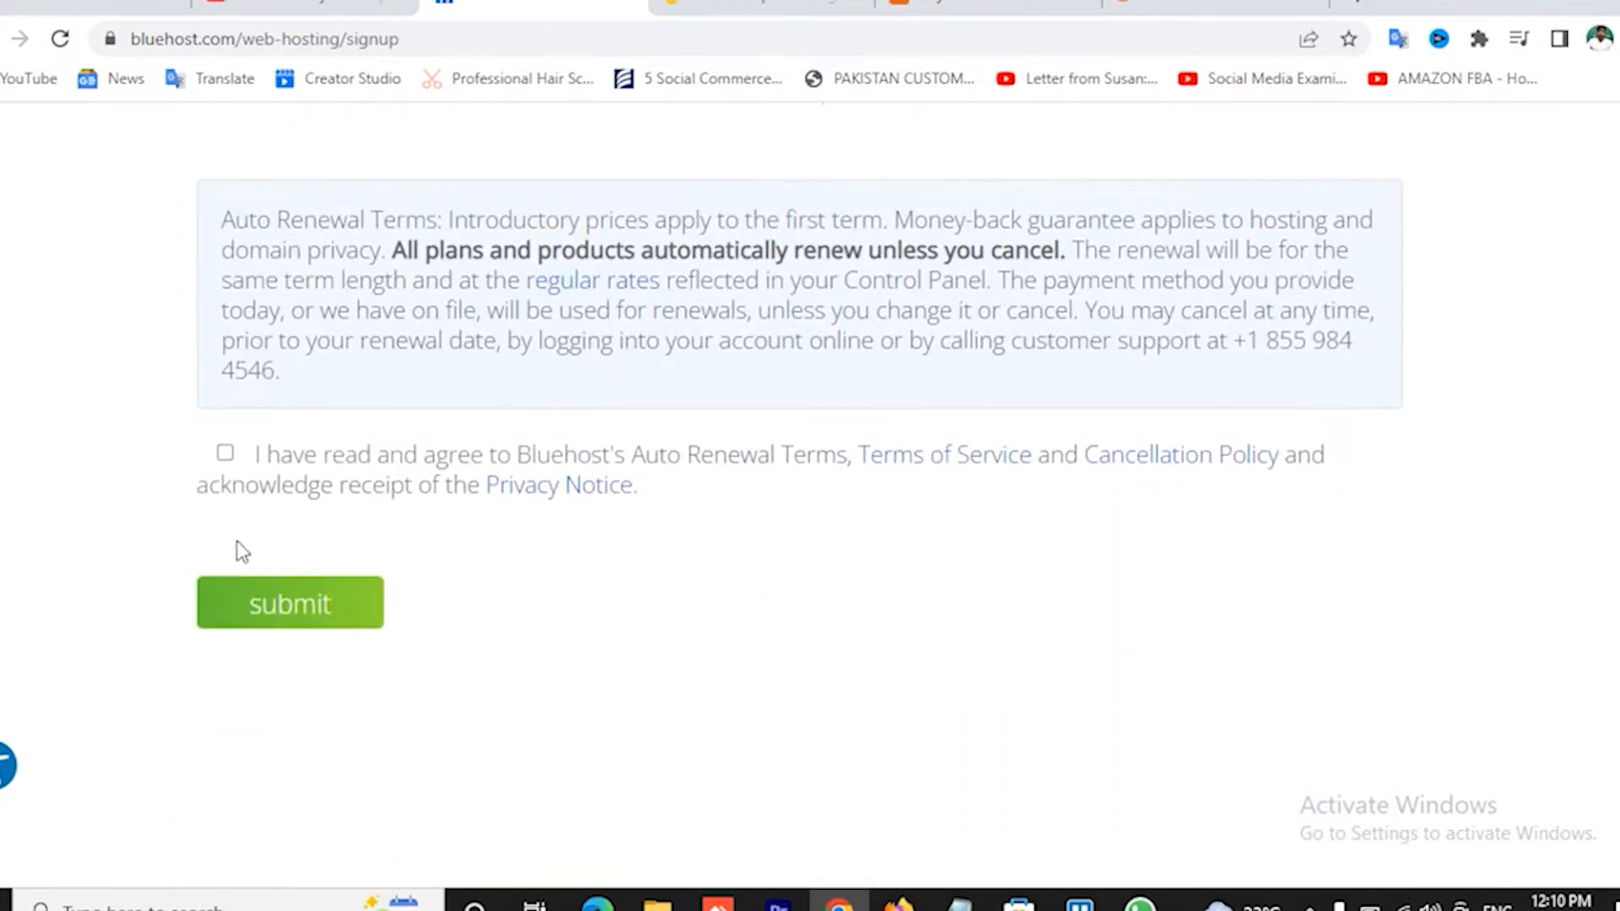
pyautogui.click(224, 455)
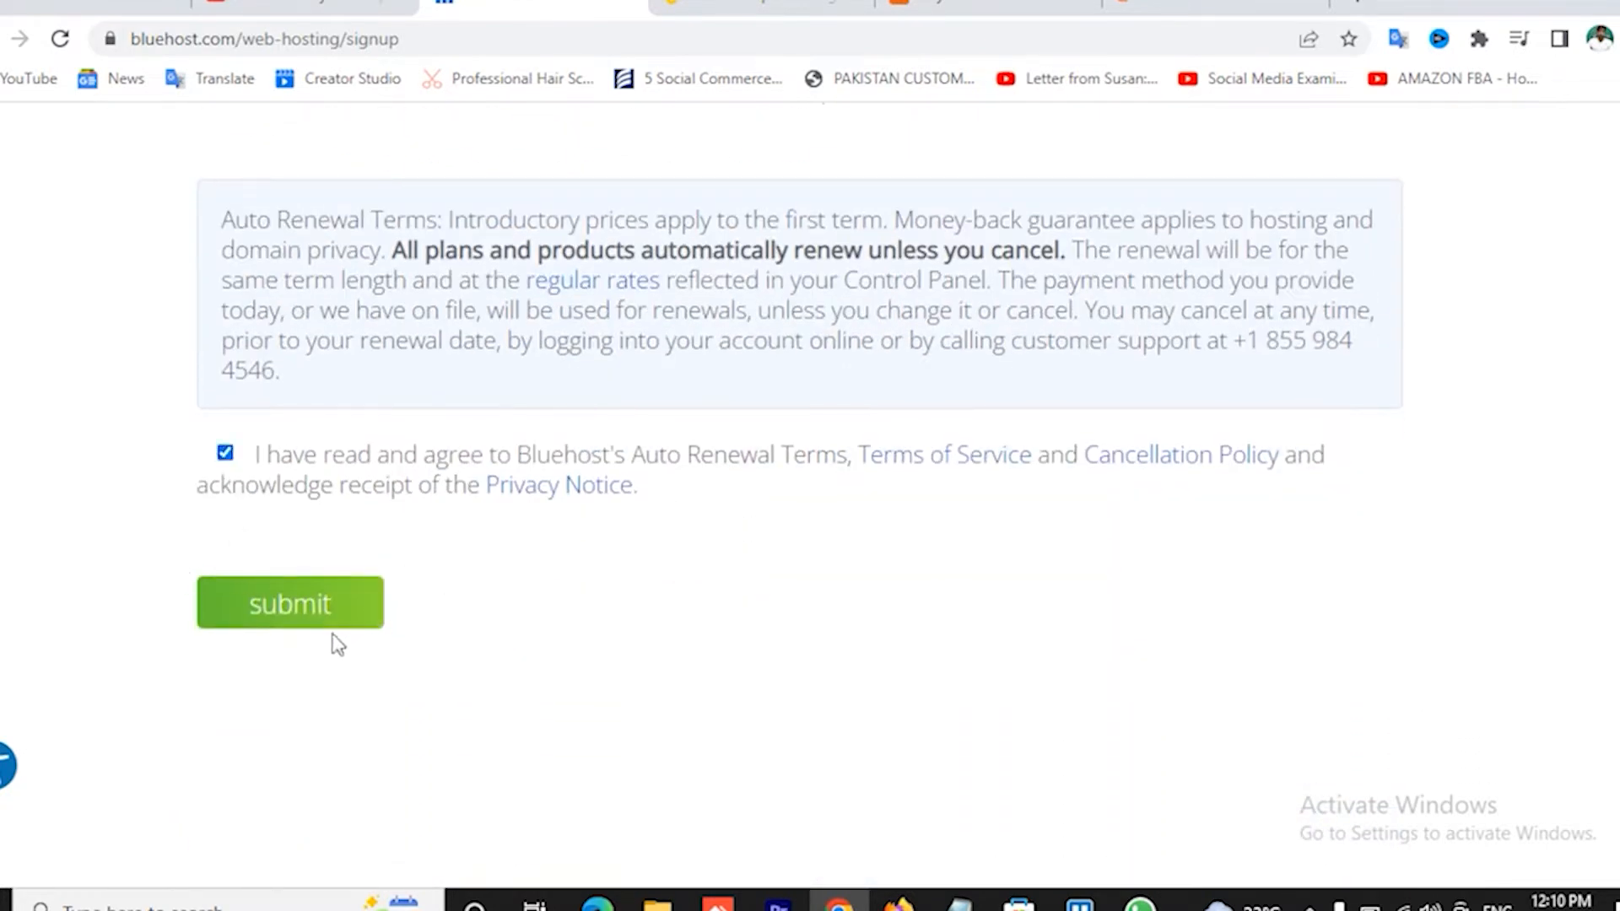
pyautogui.click(285, 612)
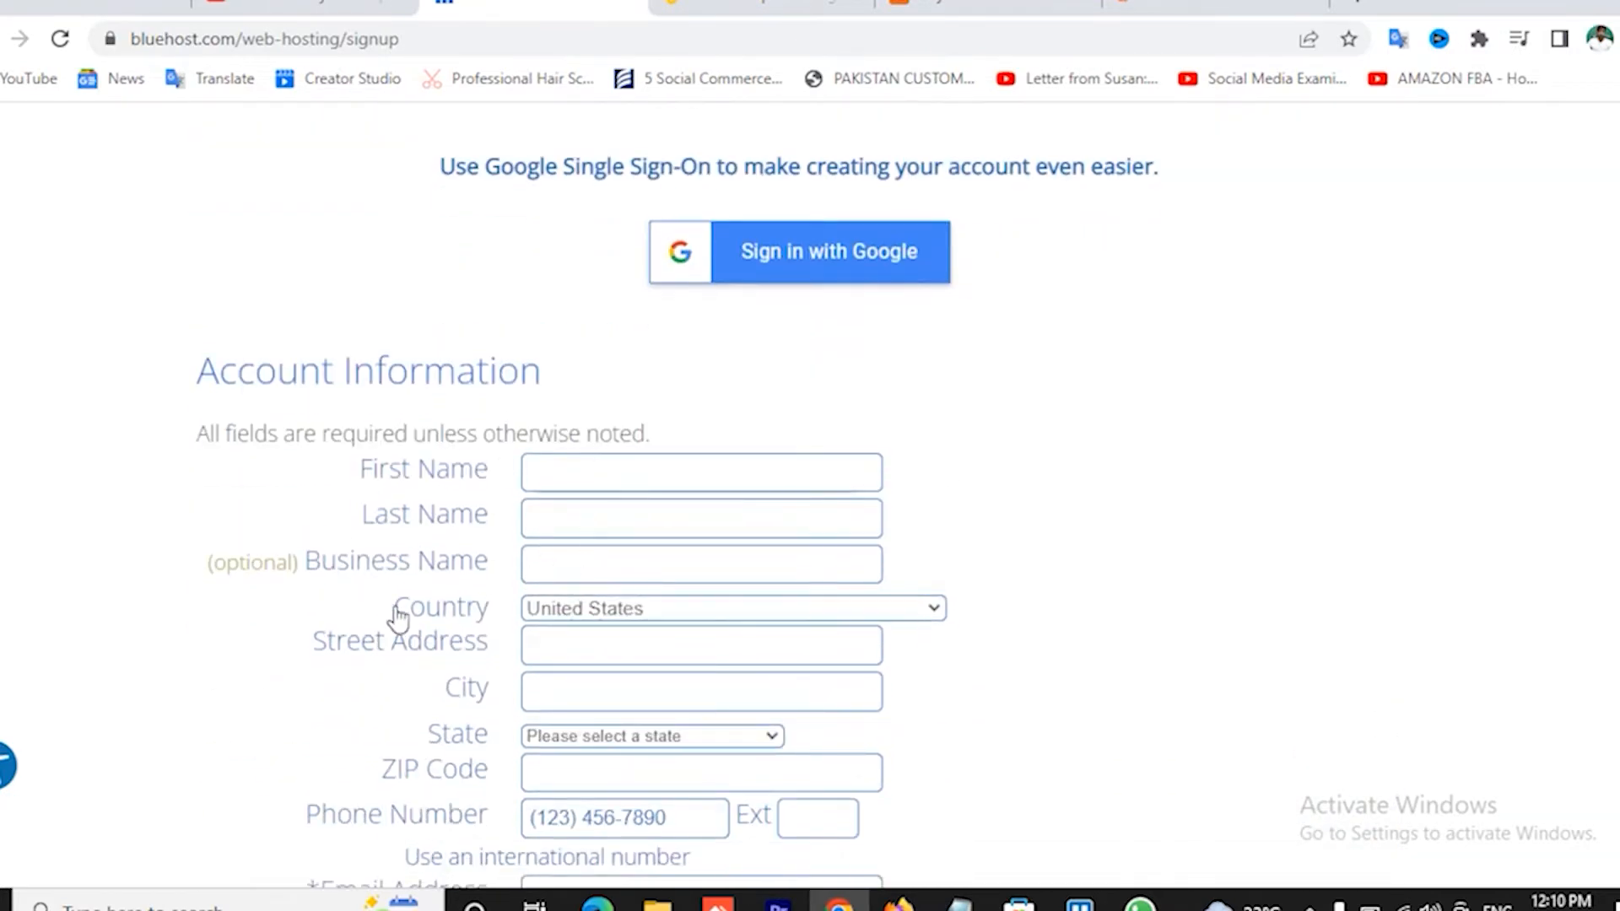
# Review the sign-up form's required account information, including the email address field, and the package information
pyautogui.scroll(-3, 398, 622)
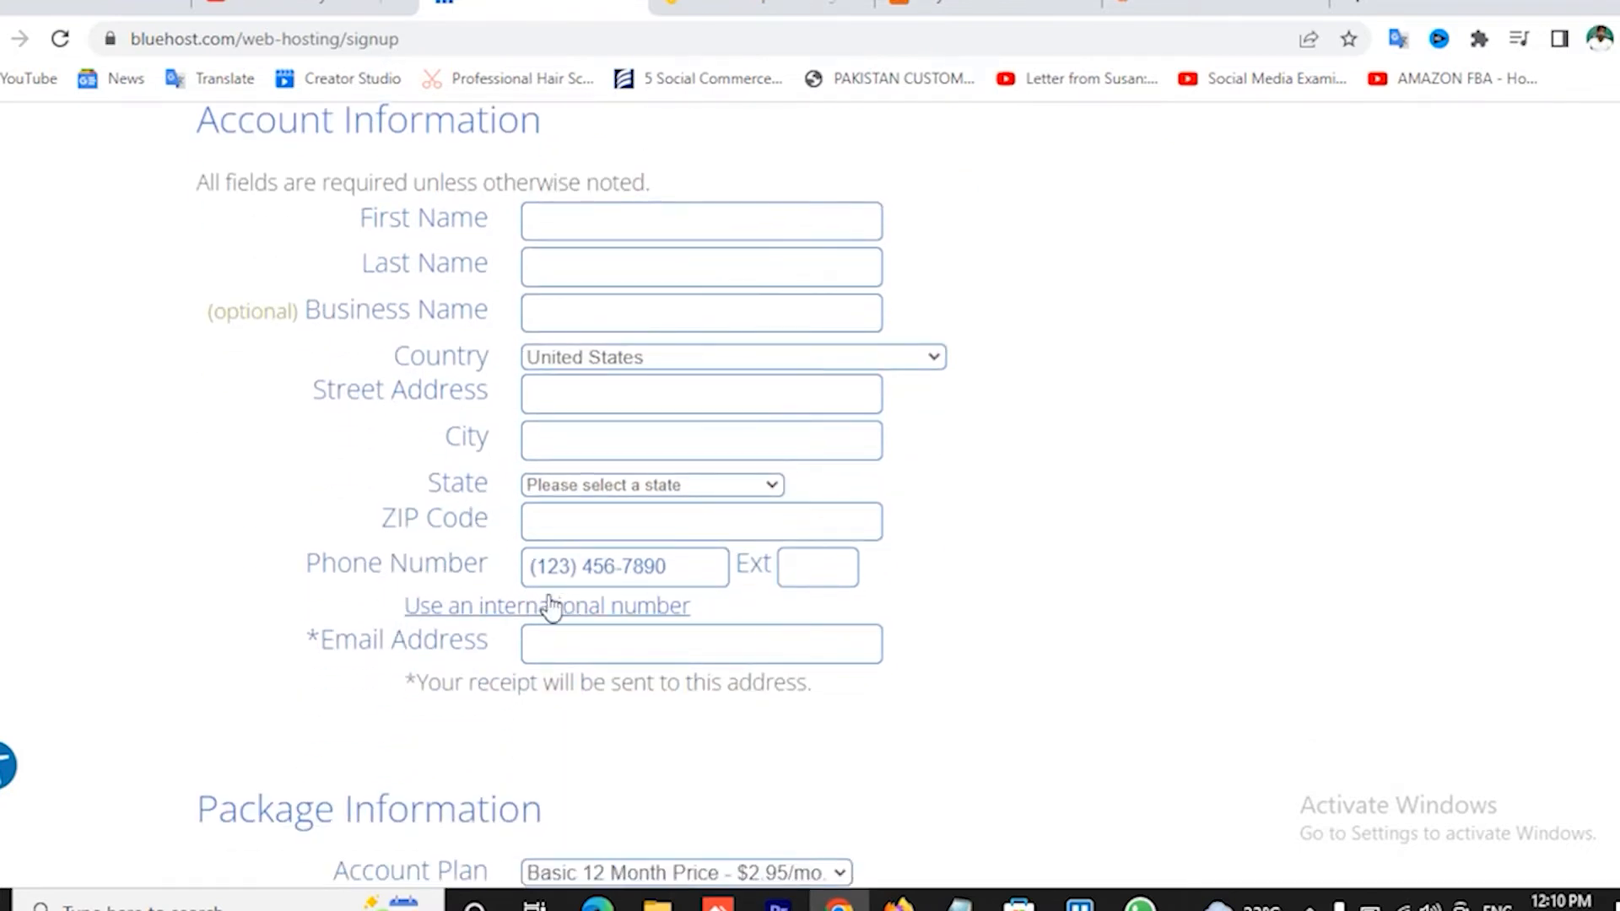
pyautogui.click(560, 646)
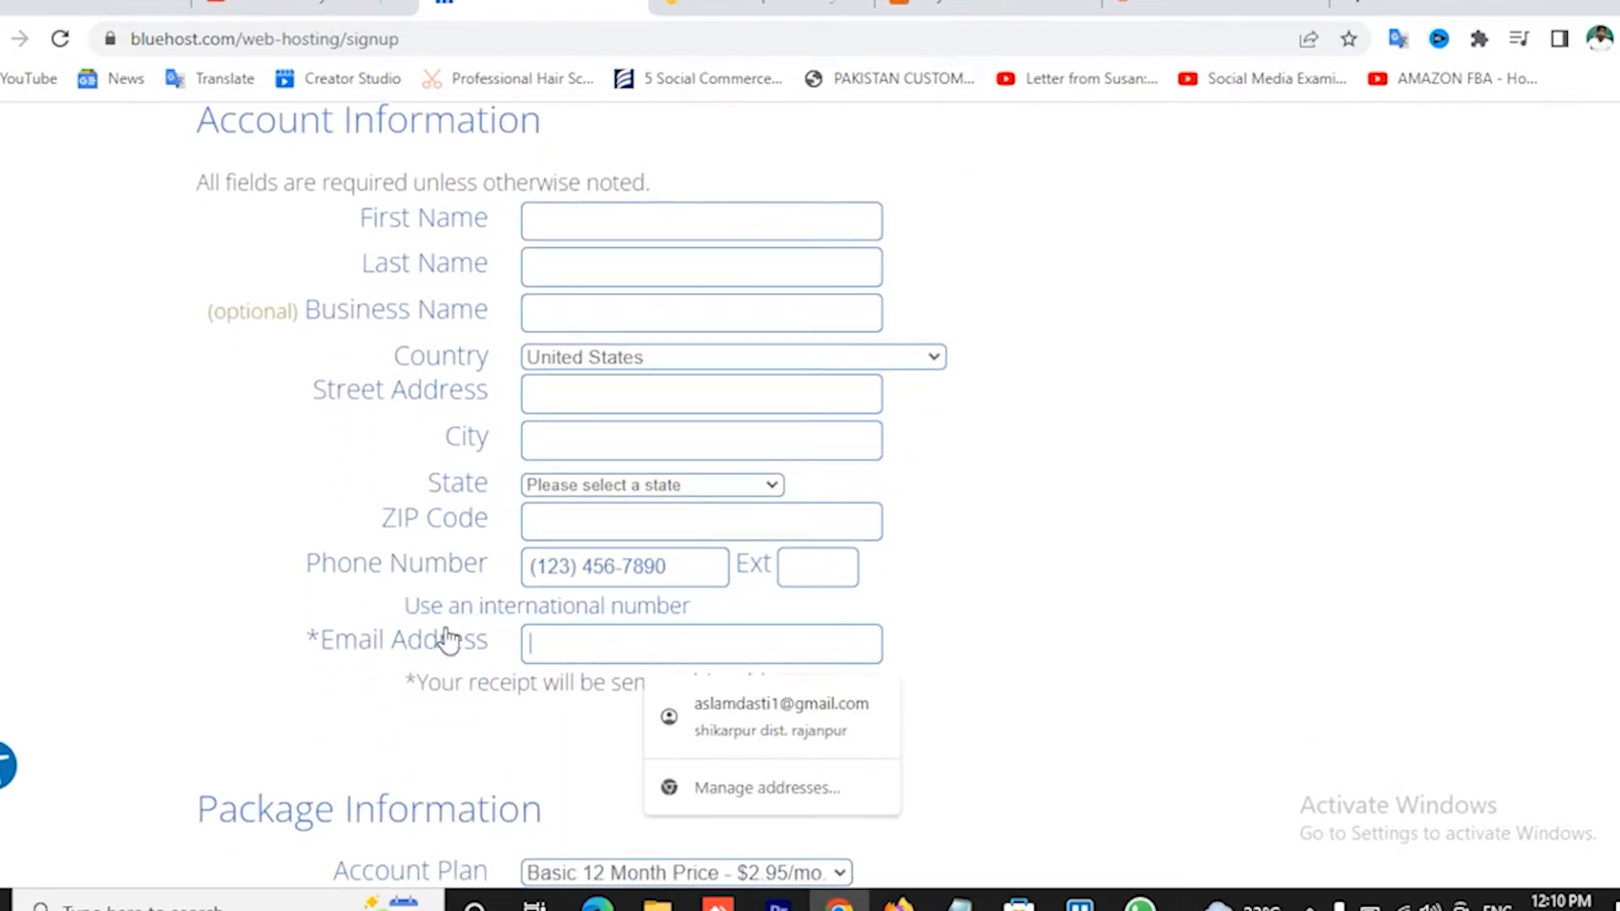
pyautogui.click(263, 633)
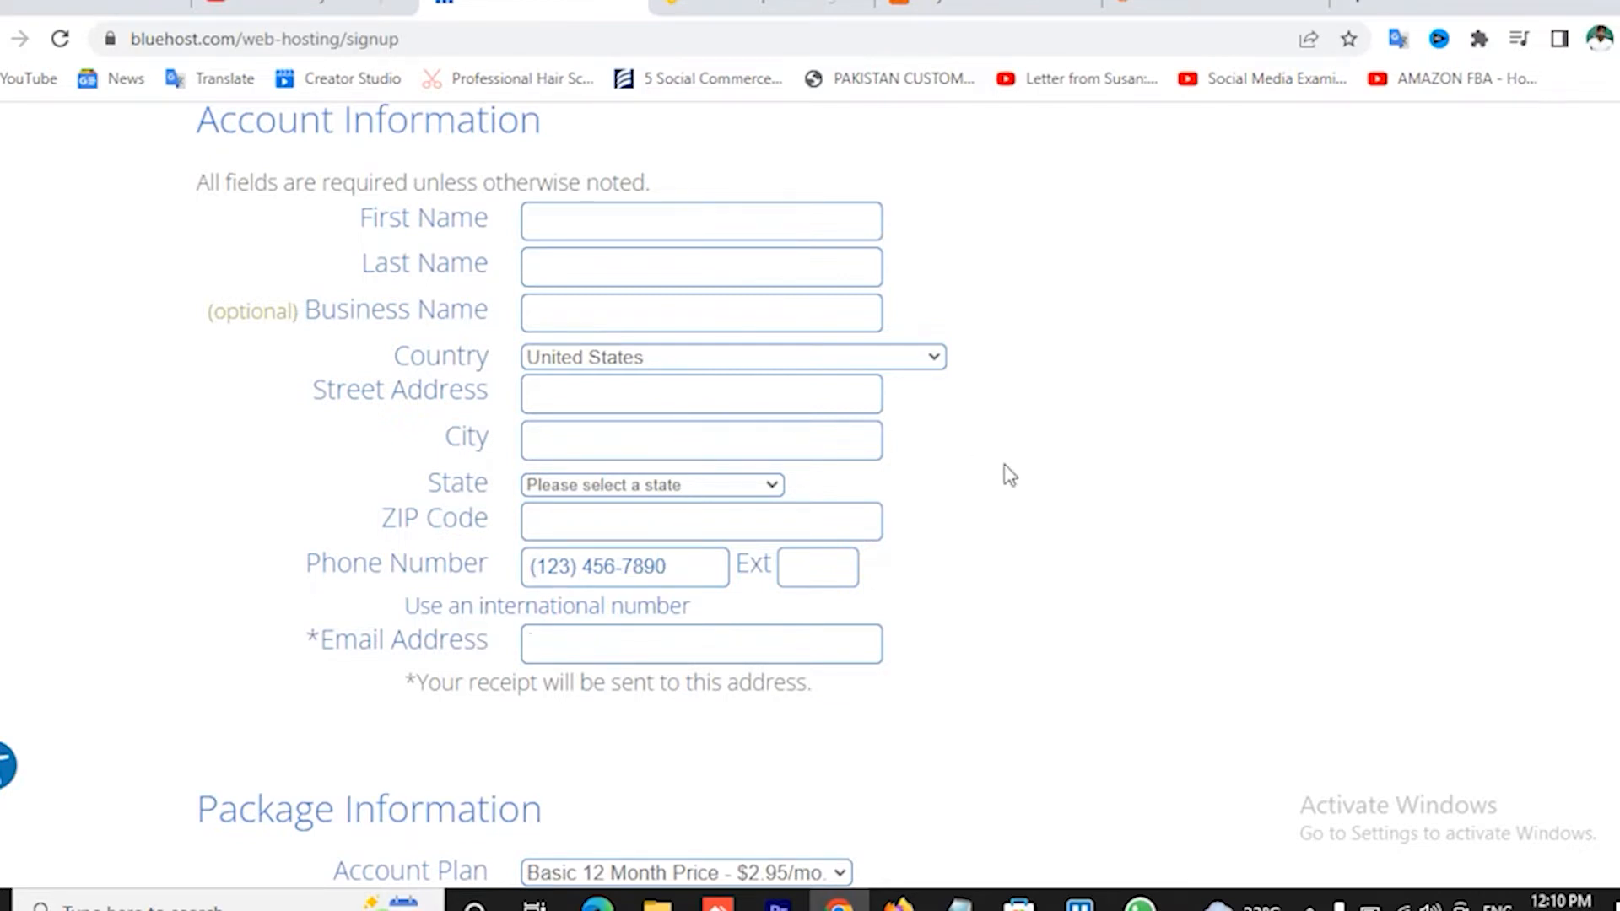
pyautogui.scroll(-3, 970, 470)
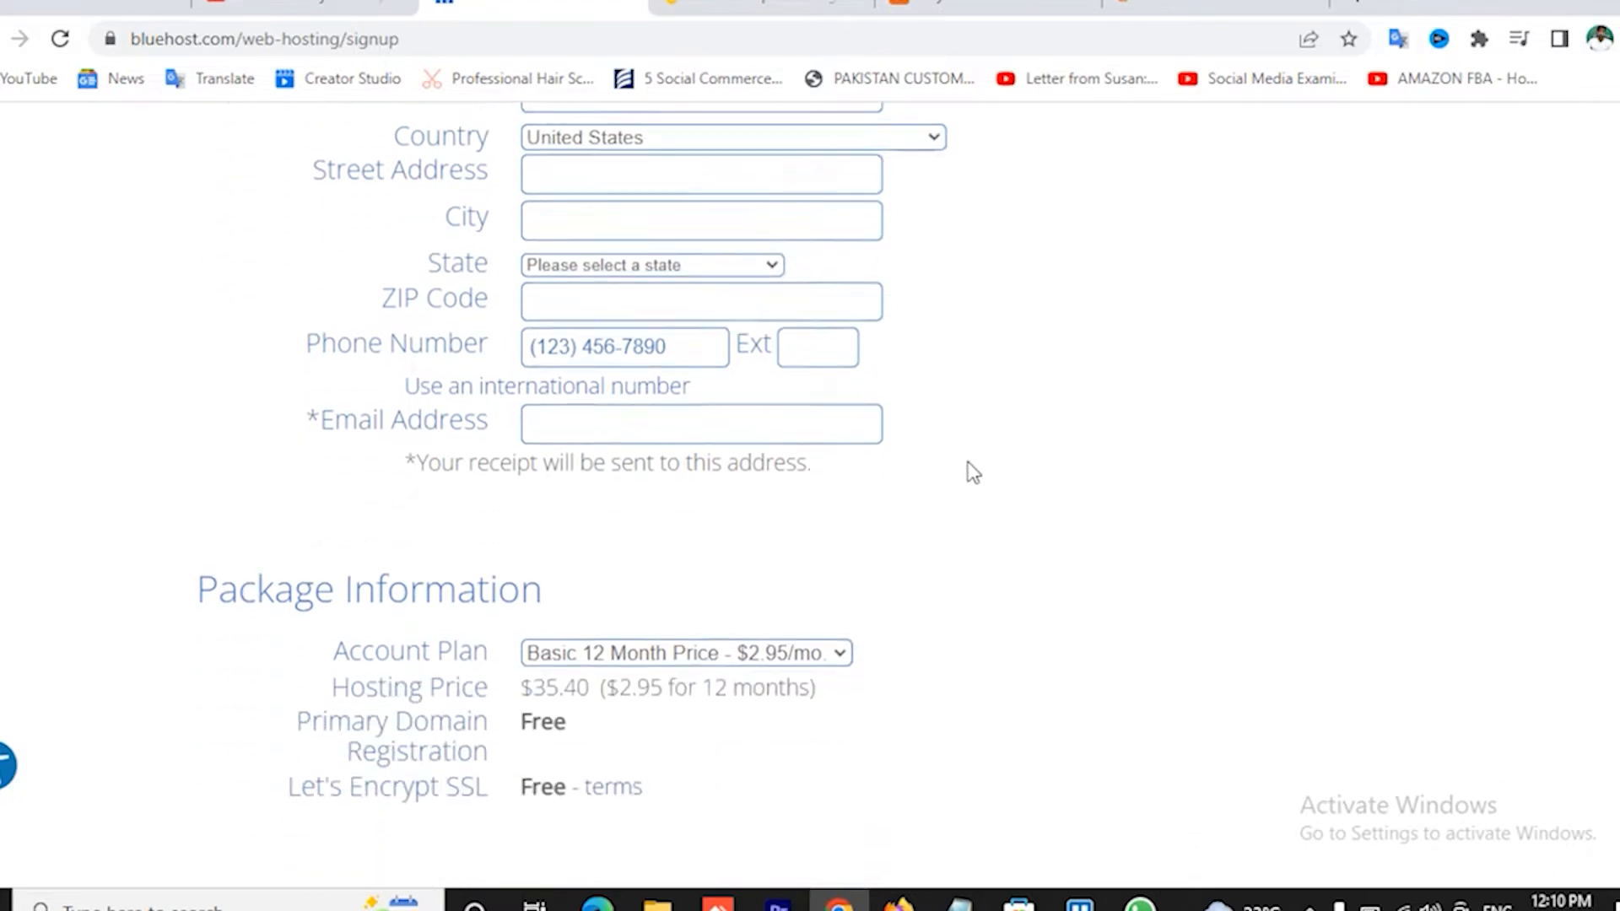
pyautogui.scroll(2, 968, 469)
pyautogui.scroll(1, 973, 473)
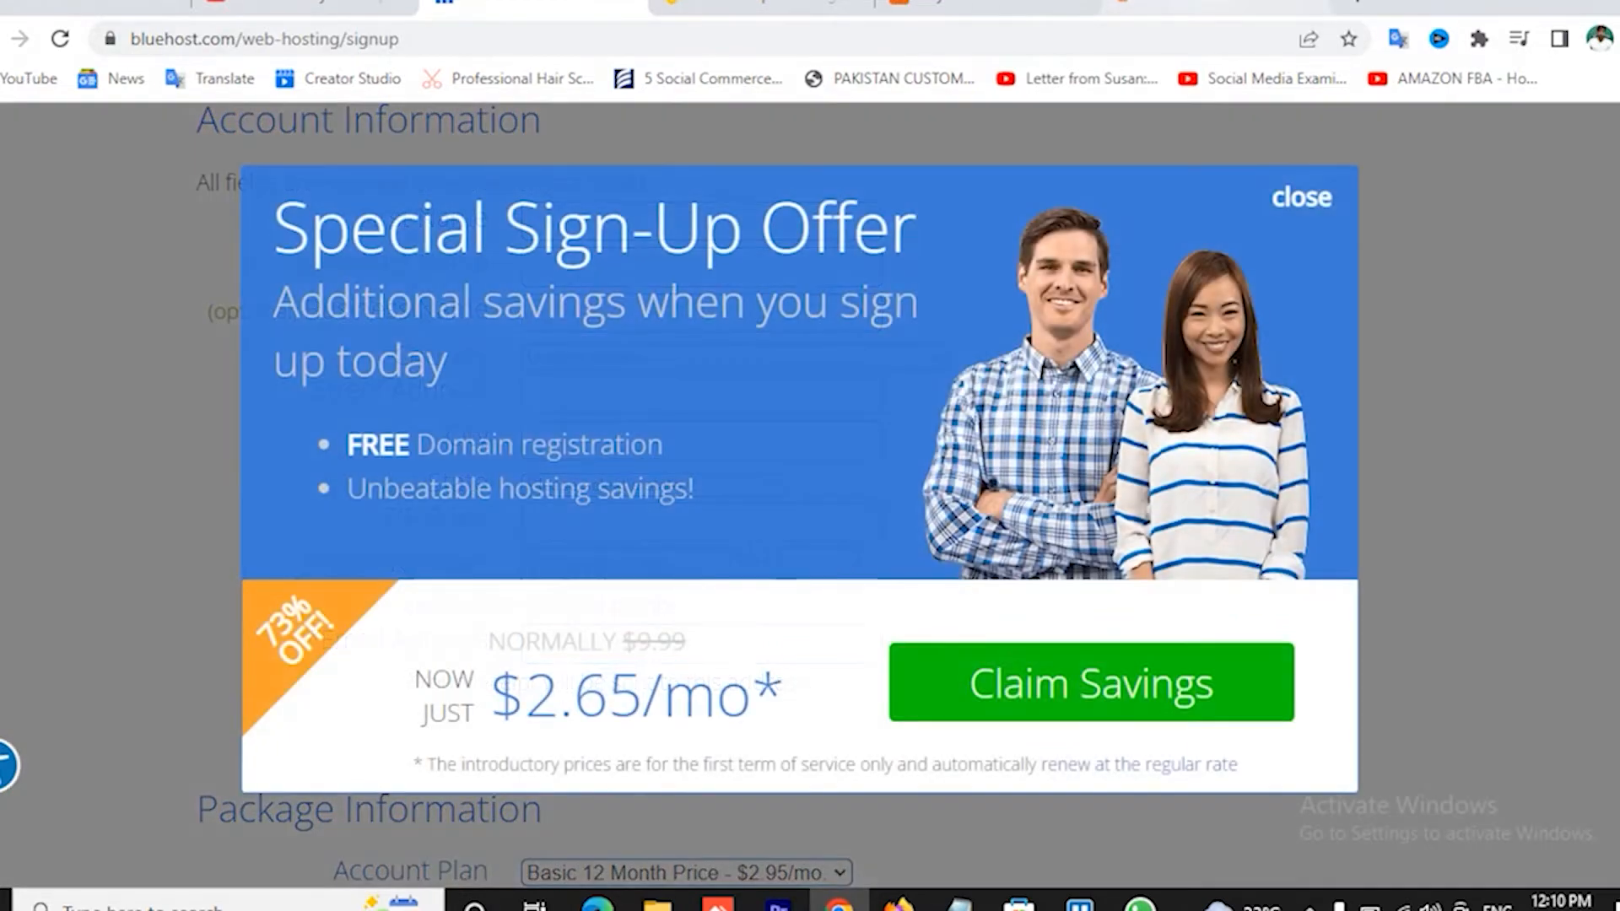
# Switch to the hosting account's cPanel and start a WordPress installation from the Softaculous Apps Installer
pyautogui.click(1158, 4)
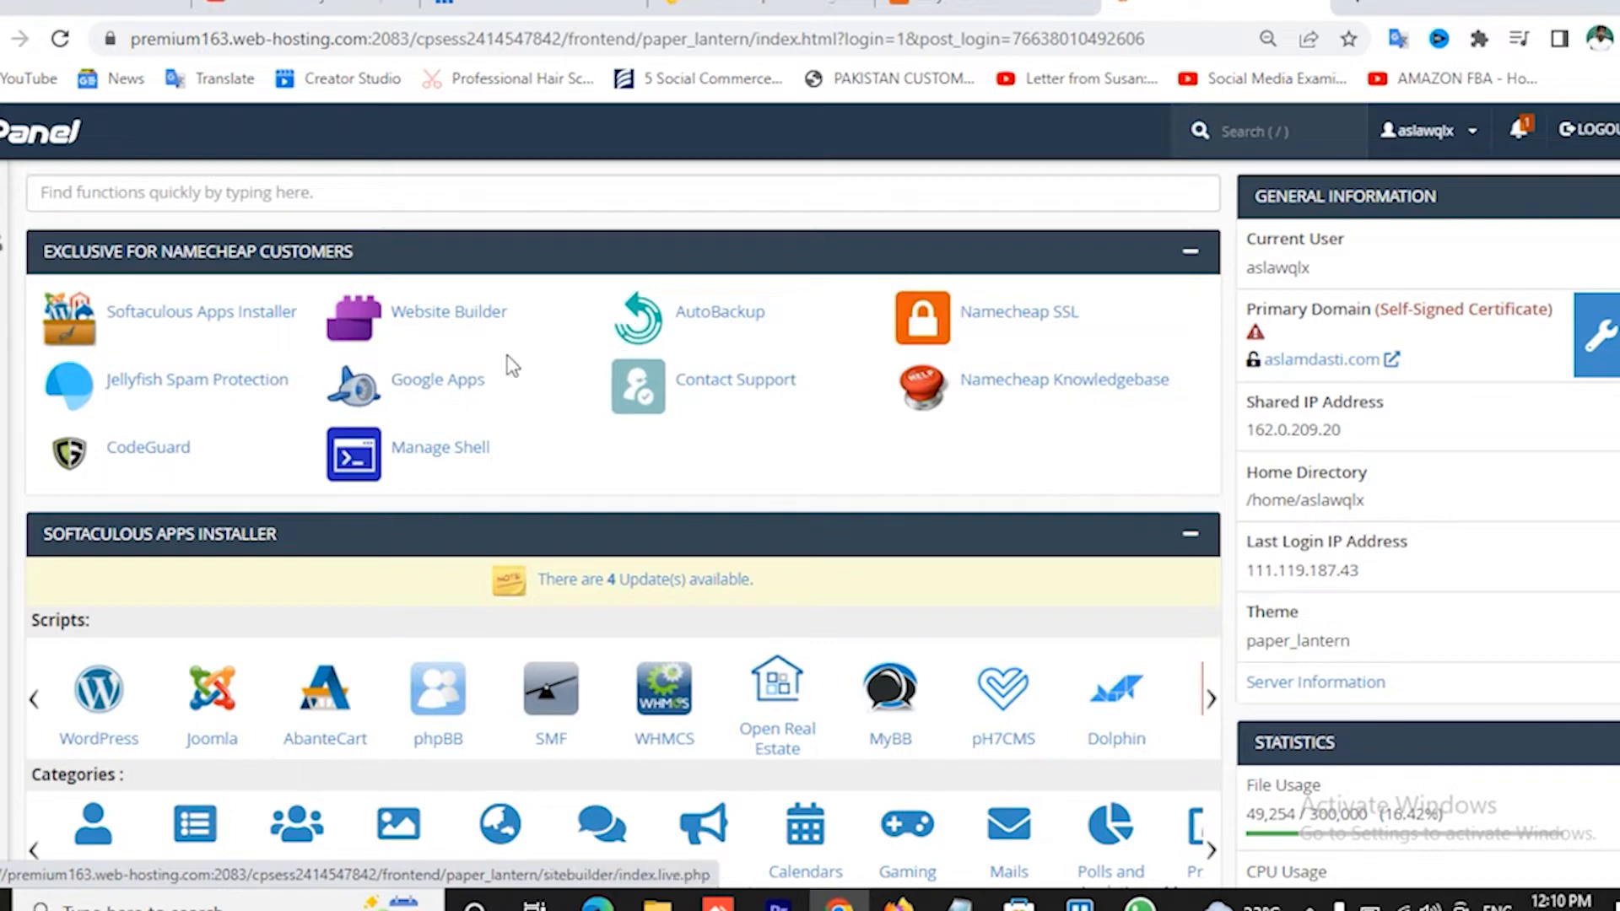
pyautogui.click(248, 330)
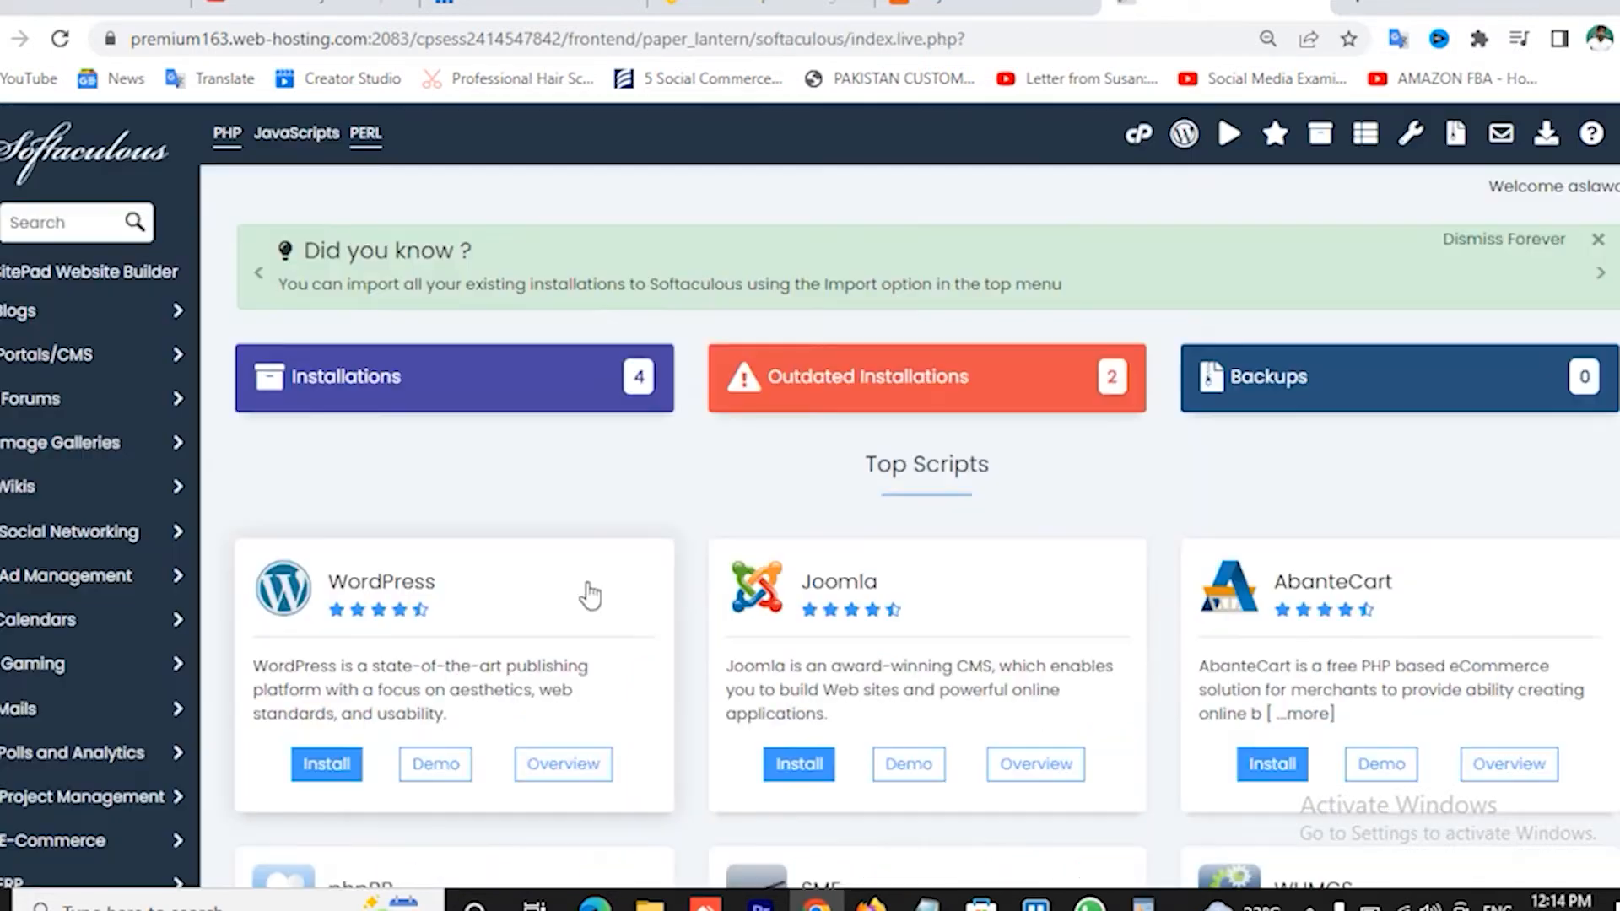
pyautogui.click(324, 770)
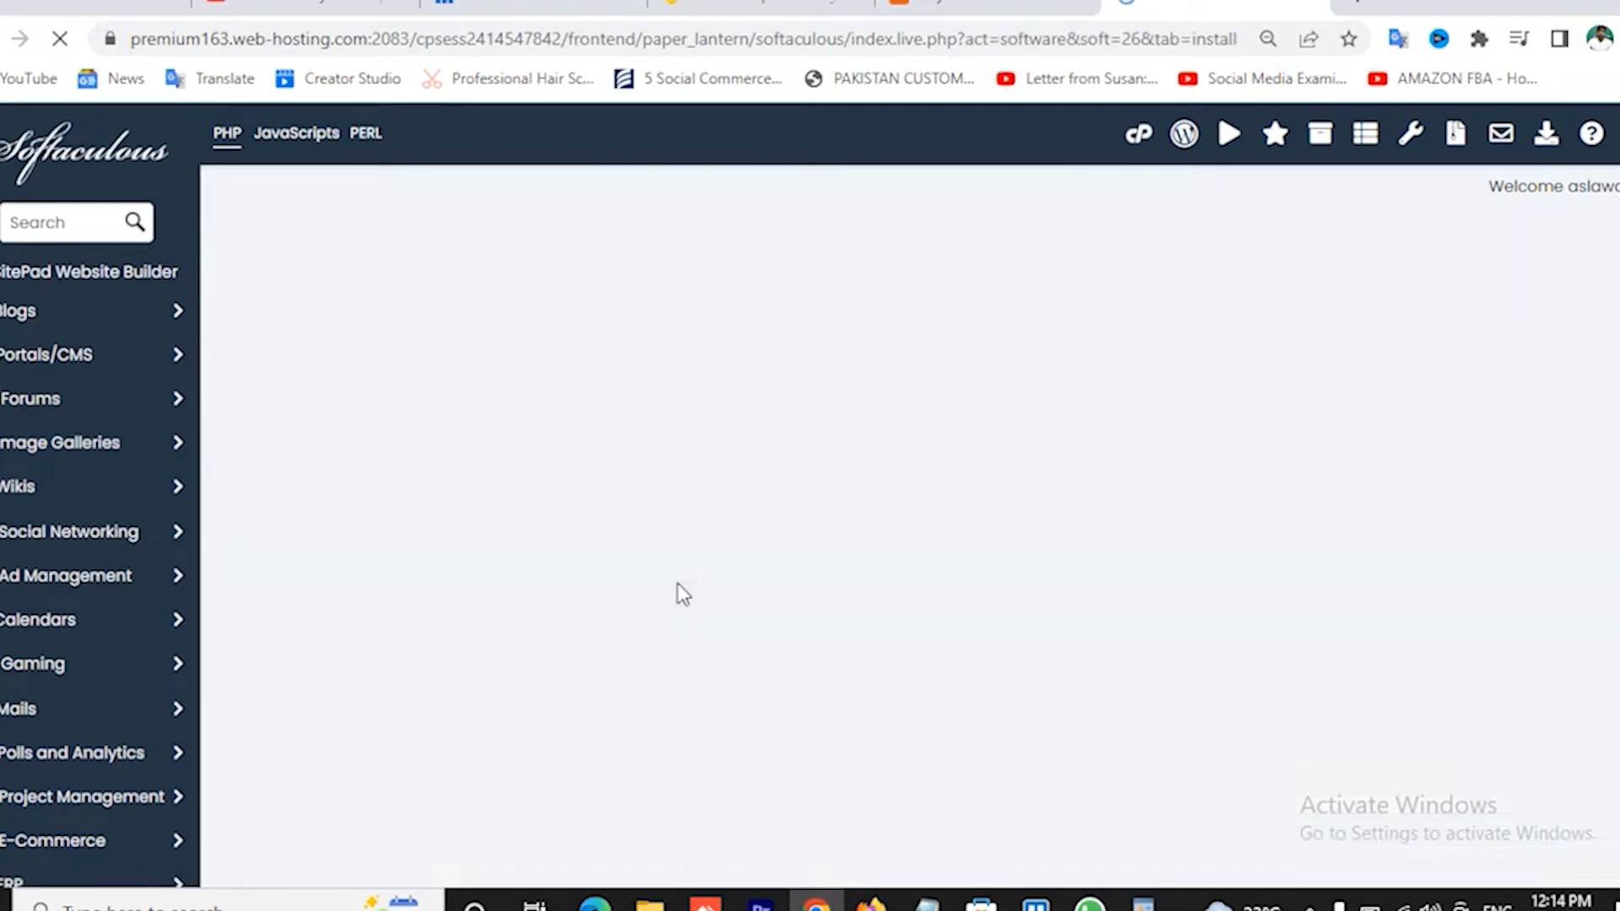
# Replace the generated WordPress admin username with the site owner's own username
pyautogui.scroll(-2, 844, 620)
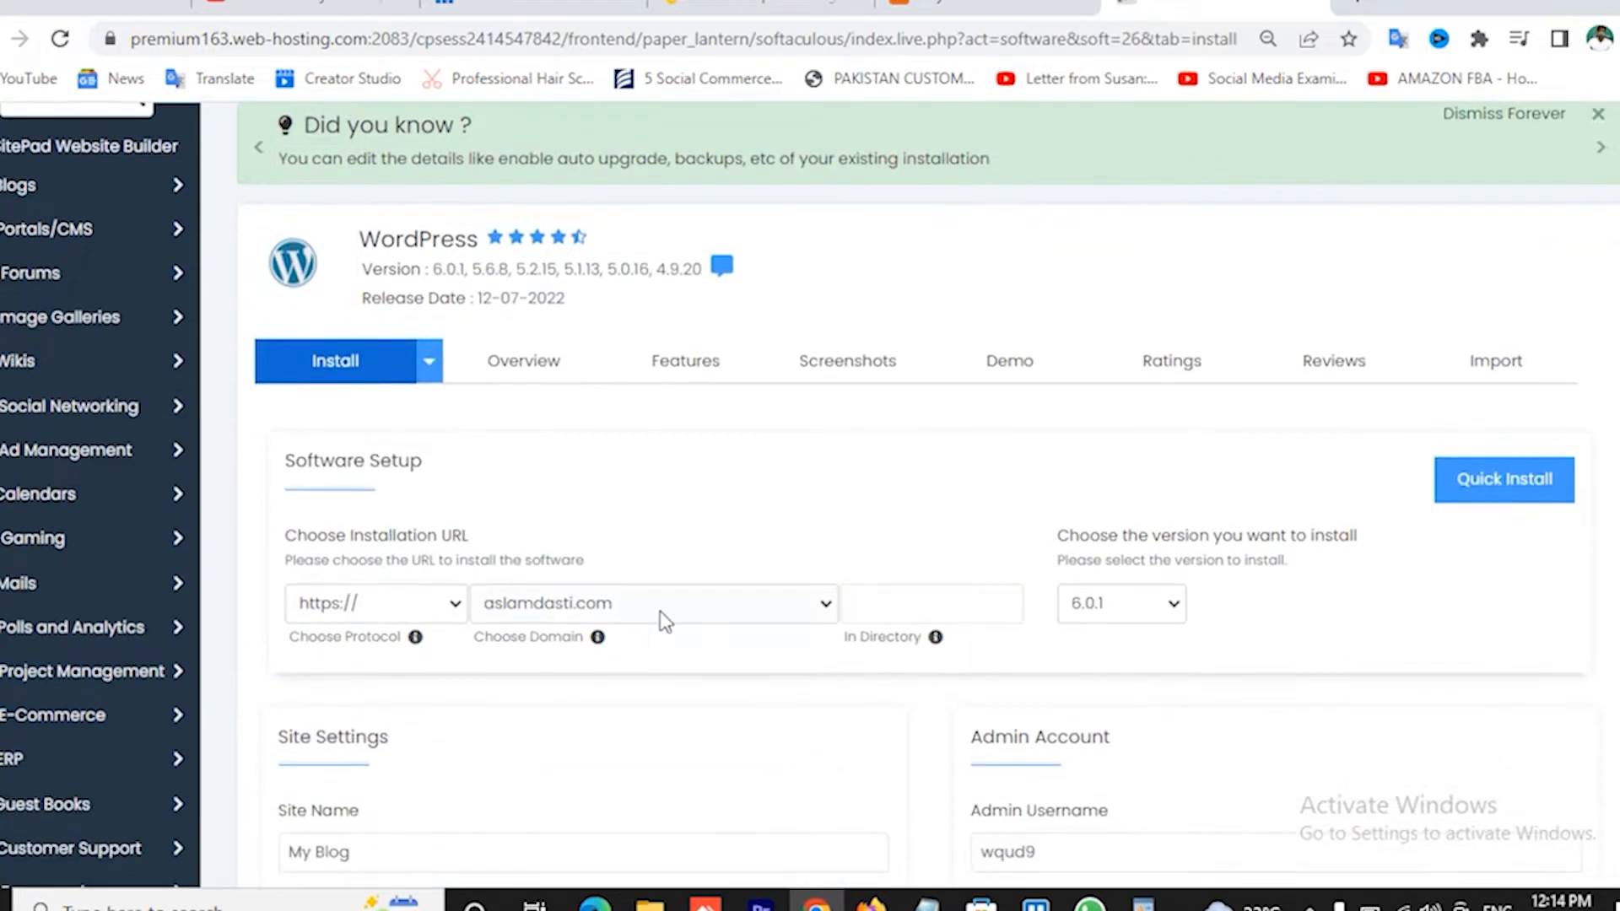
pyautogui.scroll(-1, 692, 648)
pyautogui.scroll(-3, 692, 648)
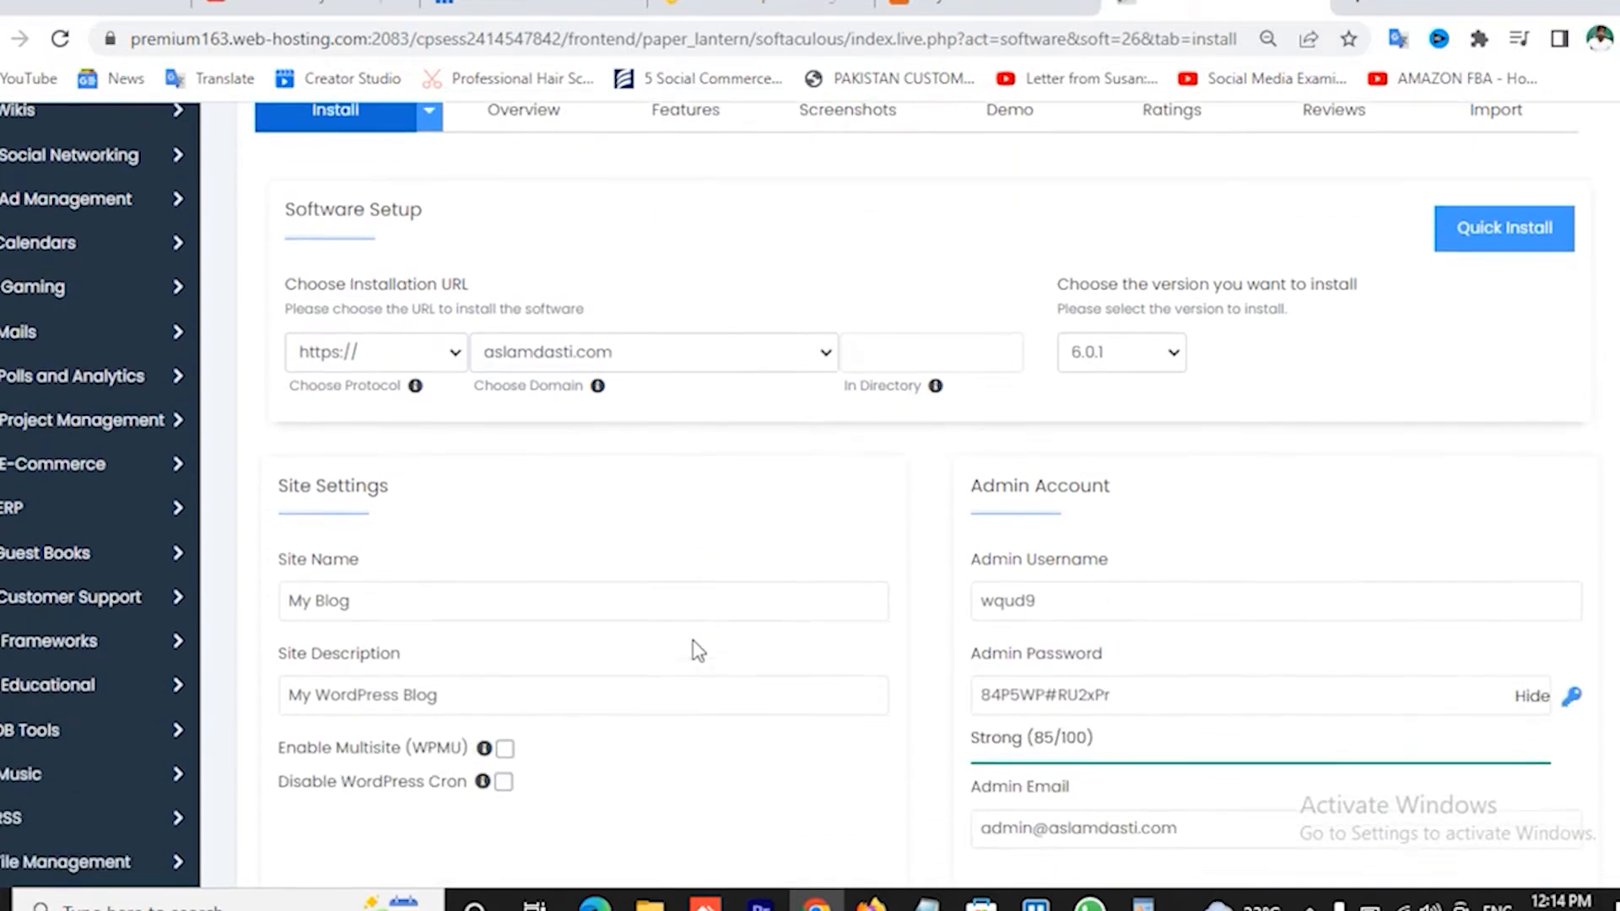
pyautogui.click(1099, 606)
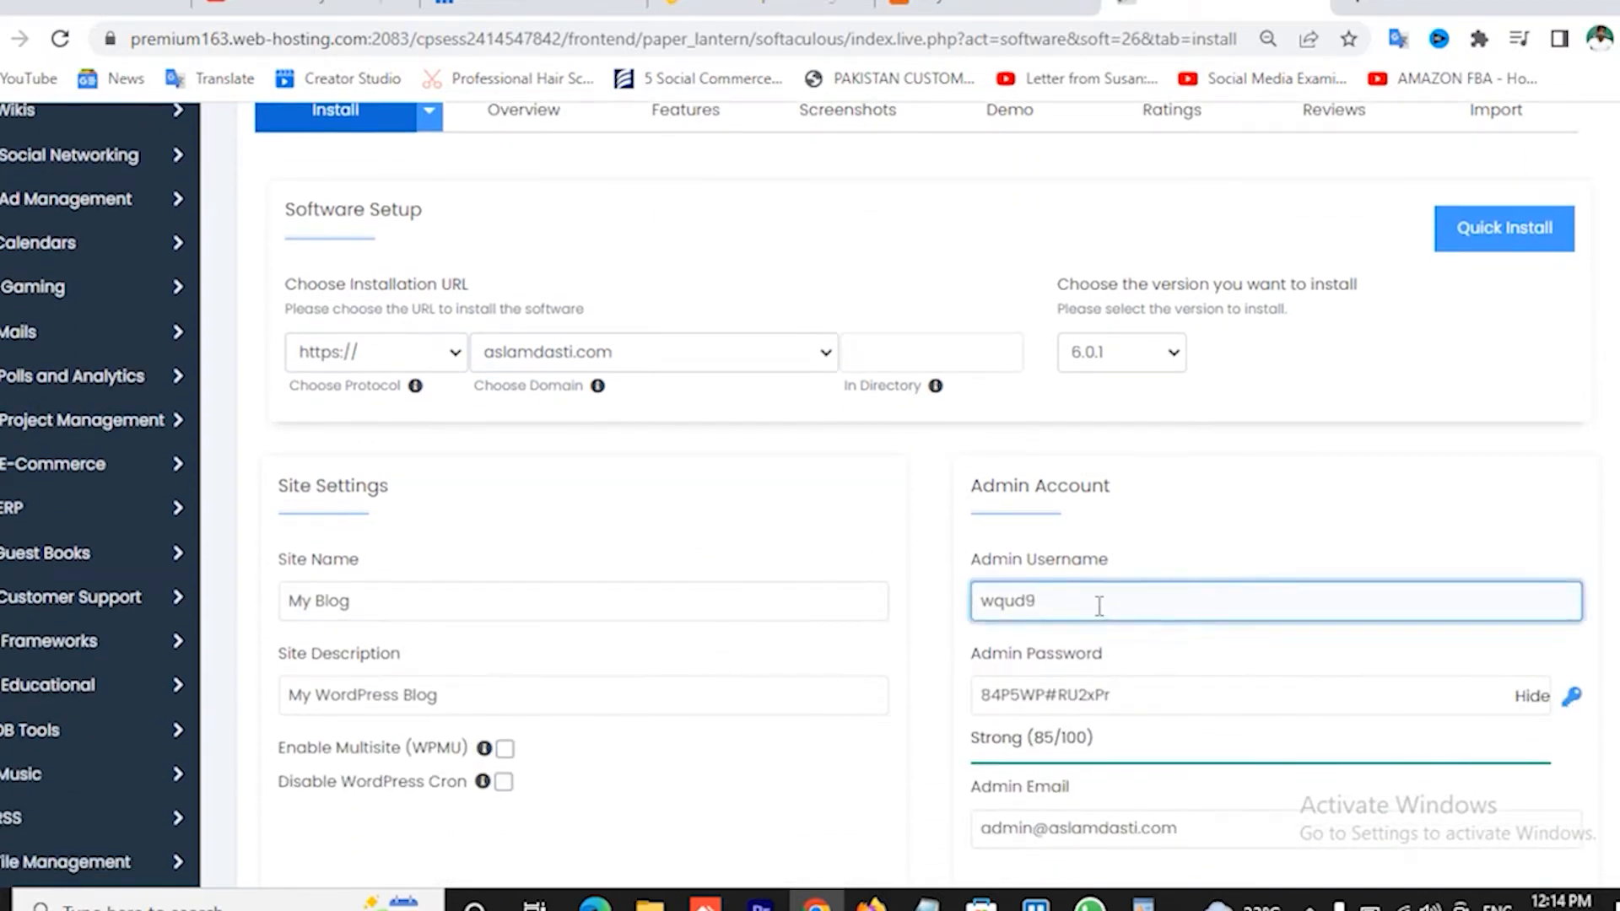
pyautogui.press('BackSpace')
pyautogui.press('BackSpace')
pyautogui.press('BackSpace')
pyautogui.press('BackSpace')
pyautogui.write('aslam')
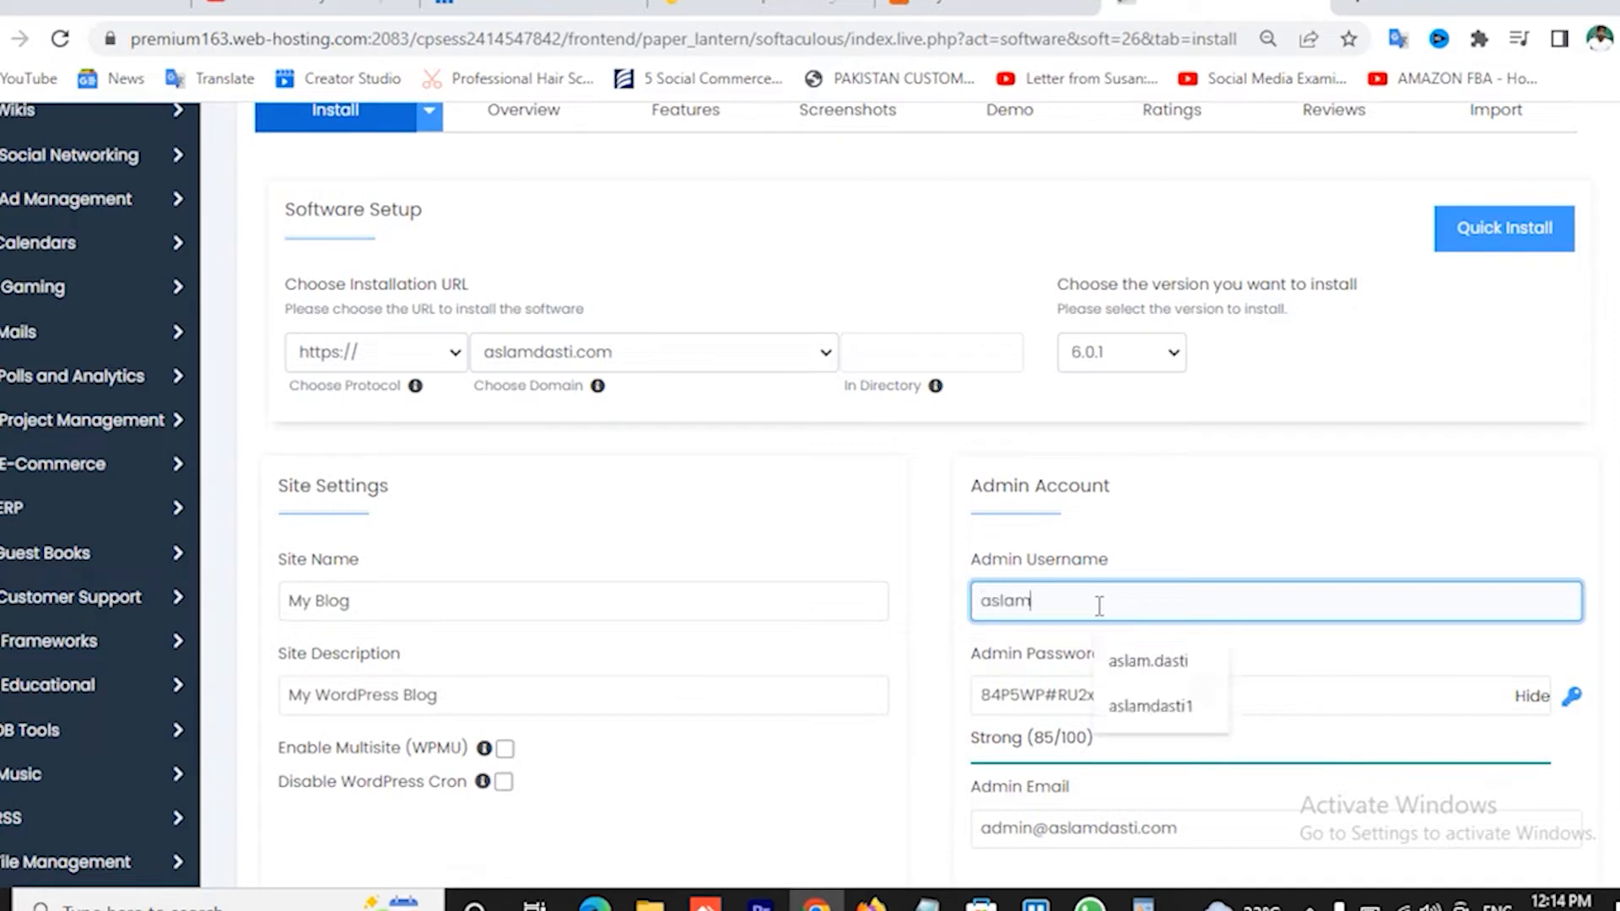
pyautogui.write('dasti')
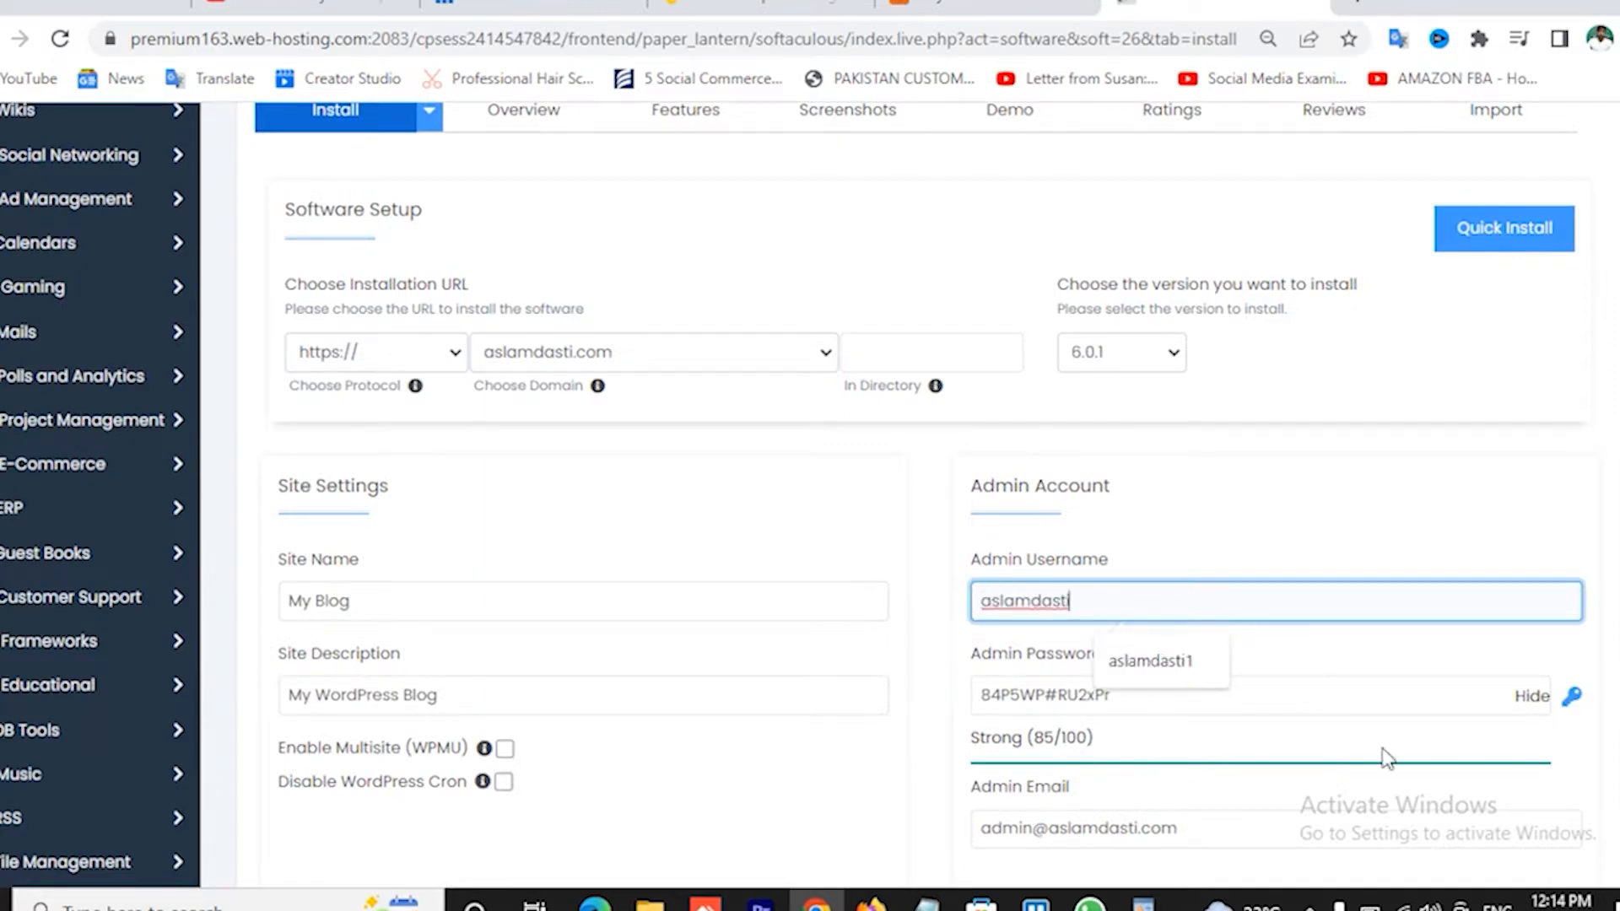
pyautogui.click(1156, 663)
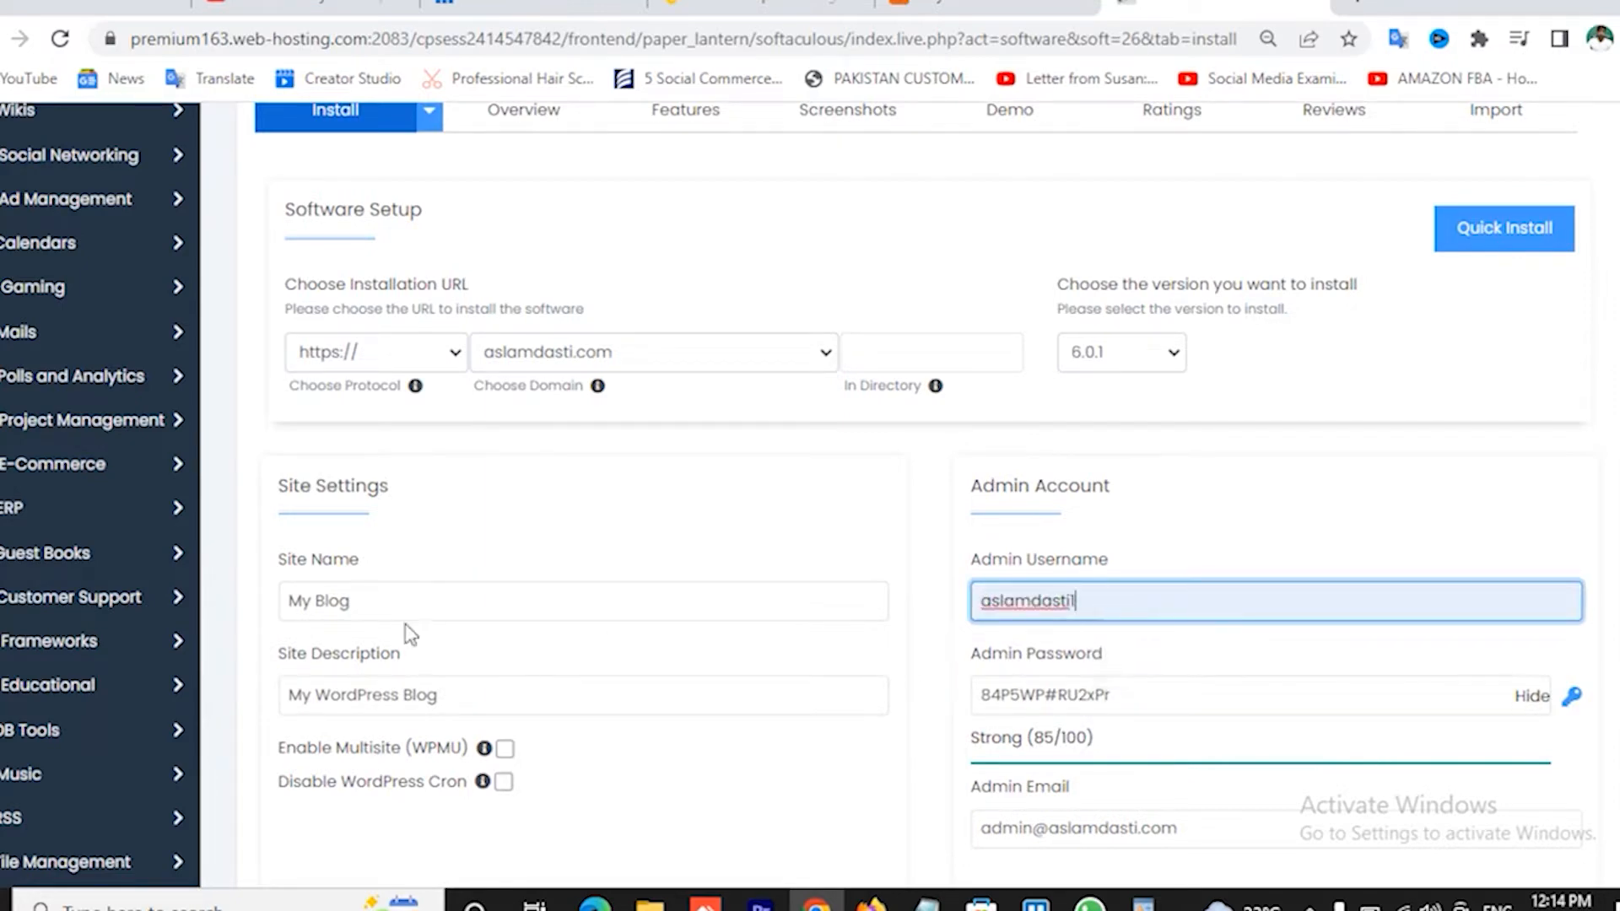
# Set the WordPress site name to "Classified Website", correcting the spelling of the first word
pyautogui.click(415, 595)
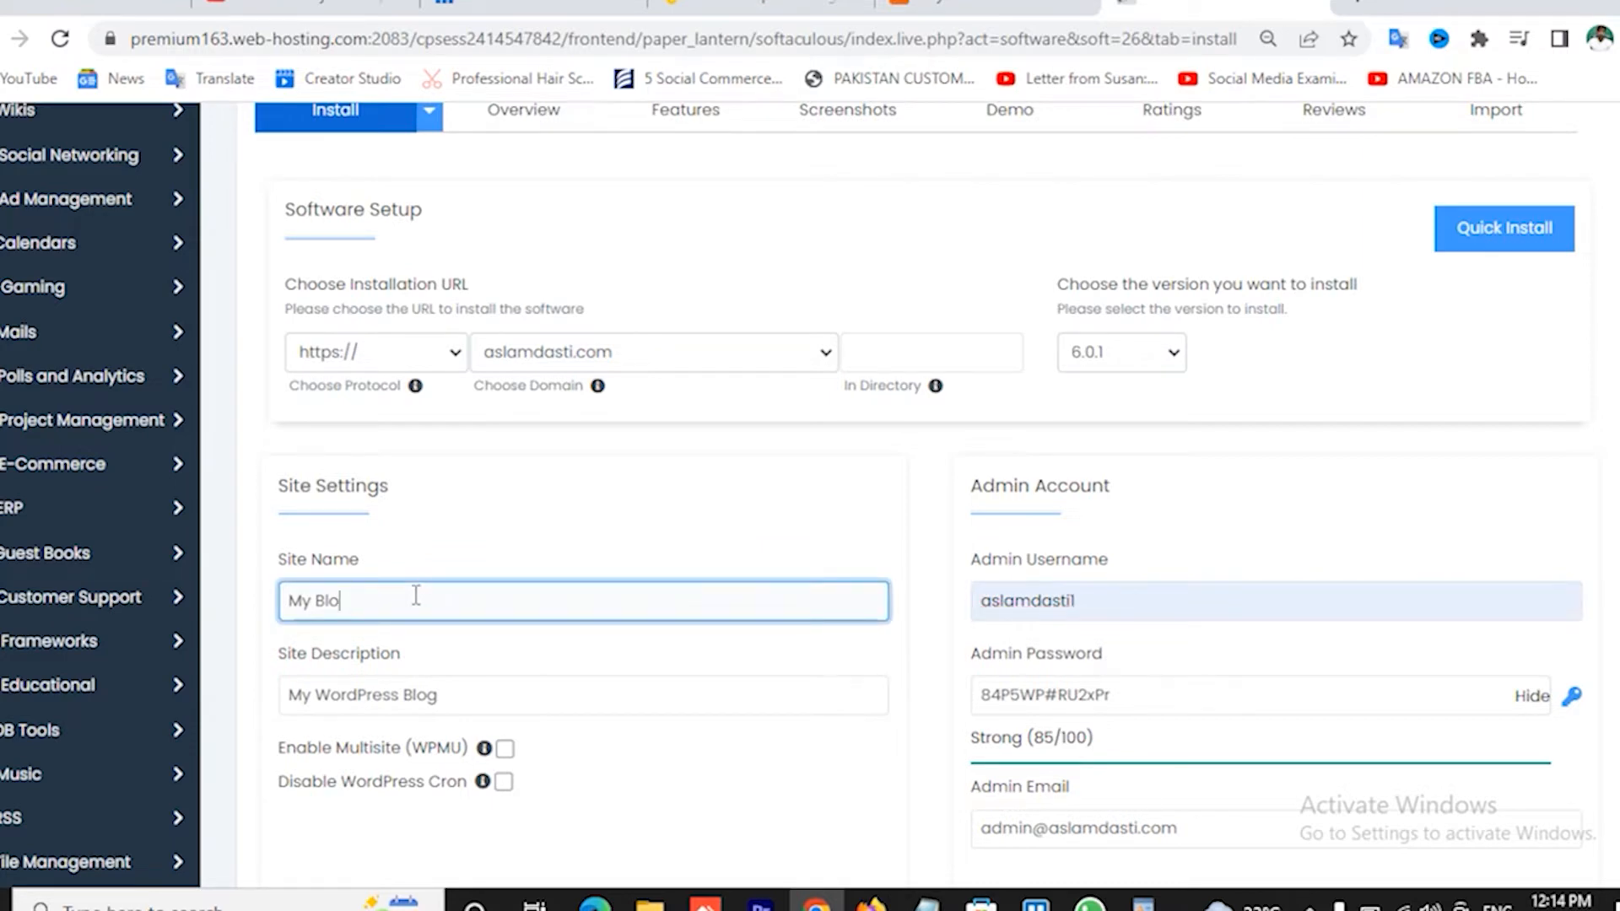
pyautogui.press('BackSpace')
pyautogui.press('BackSpace')
pyautogui.press('BackSpace')
pyautogui.press('BackSpace')
pyautogui.press('BackSpace')
pyautogui.press('BackSpace')
pyautogui.write('C')
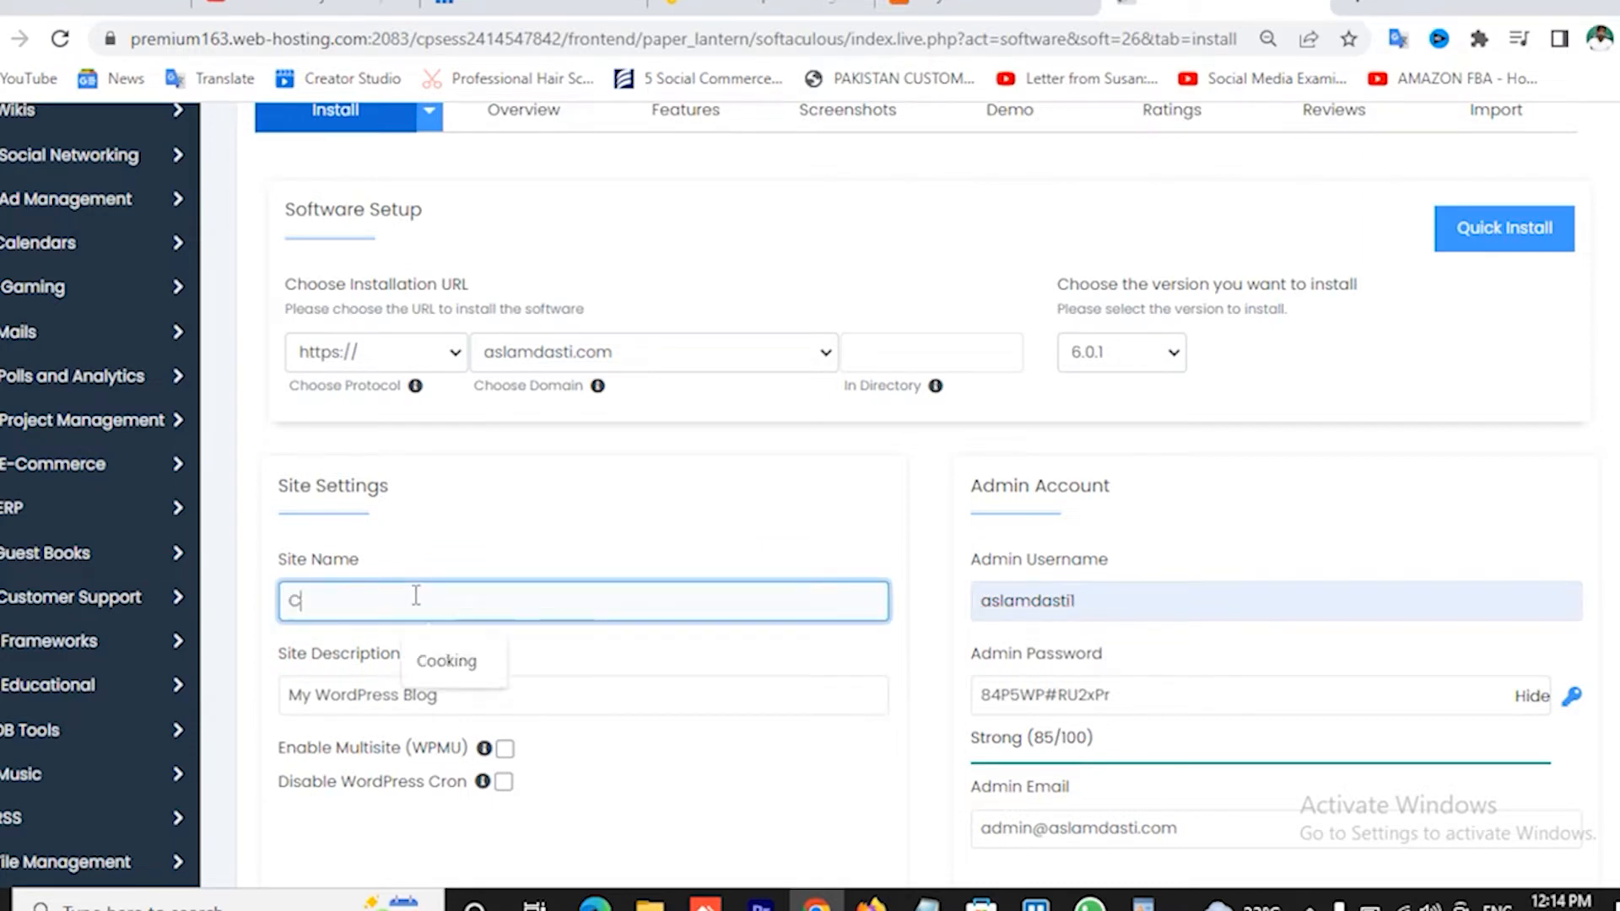
pyautogui.write('lasifie')
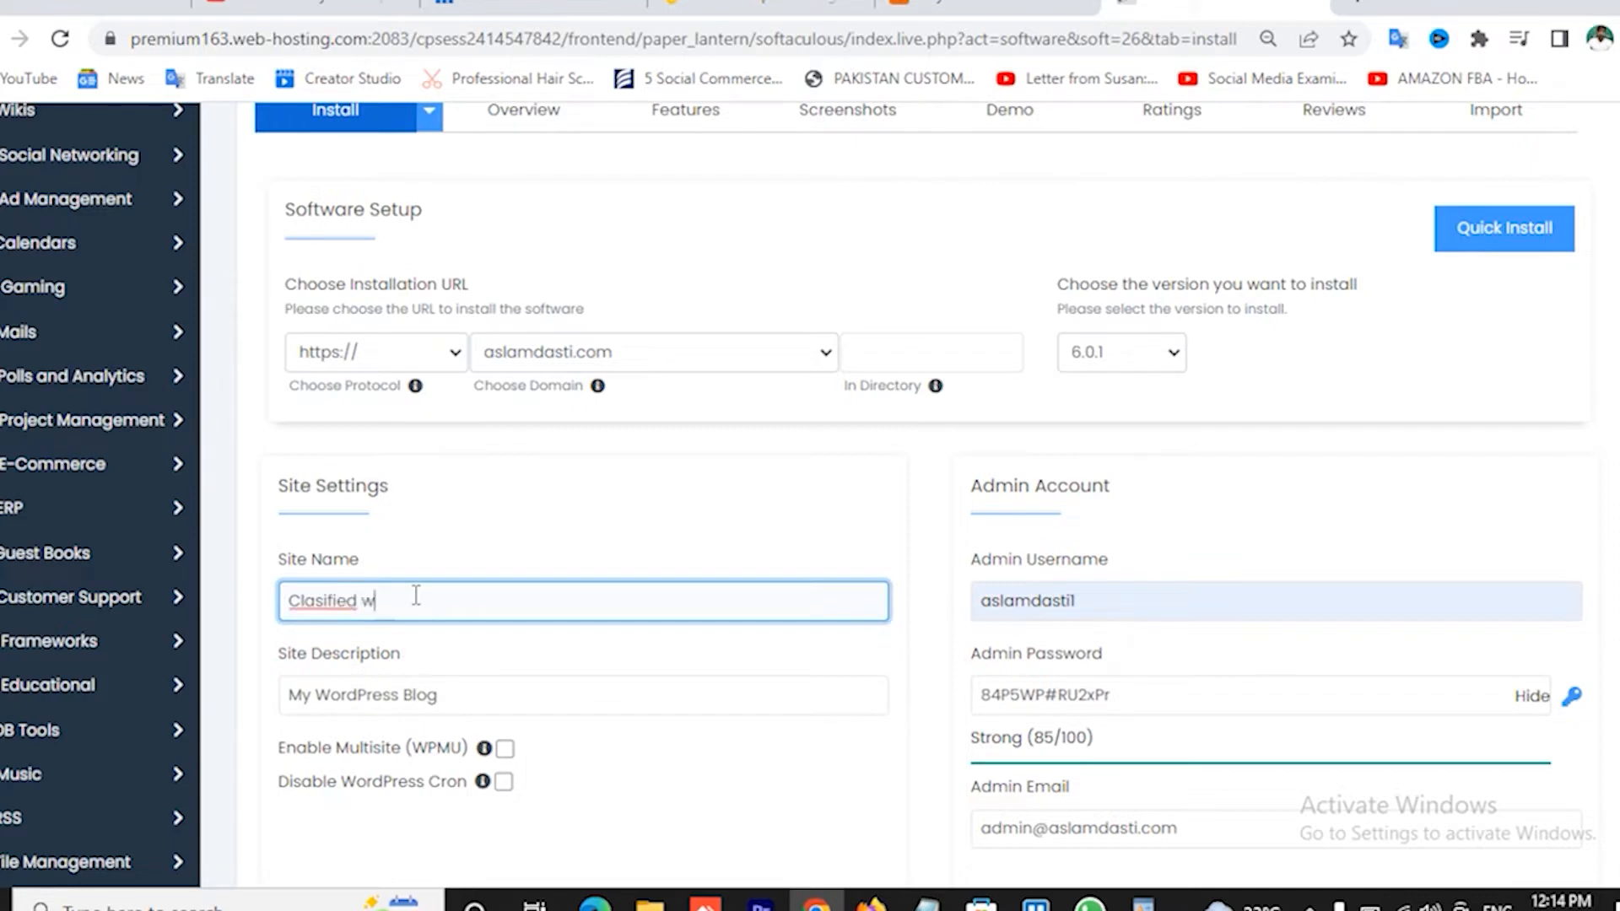
pyautogui.write('d w')
pyautogui.press('BackSpace')
pyautogui.write('Website')
pyautogui.rightClick(325, 591)
pyautogui.click(418, 229)
# Replace the site description with "create your listing now"
pyautogui.scroll(-1, 569, 608)
pyautogui.moveTo(291, 570); pyautogui.dragTo(541, 581)
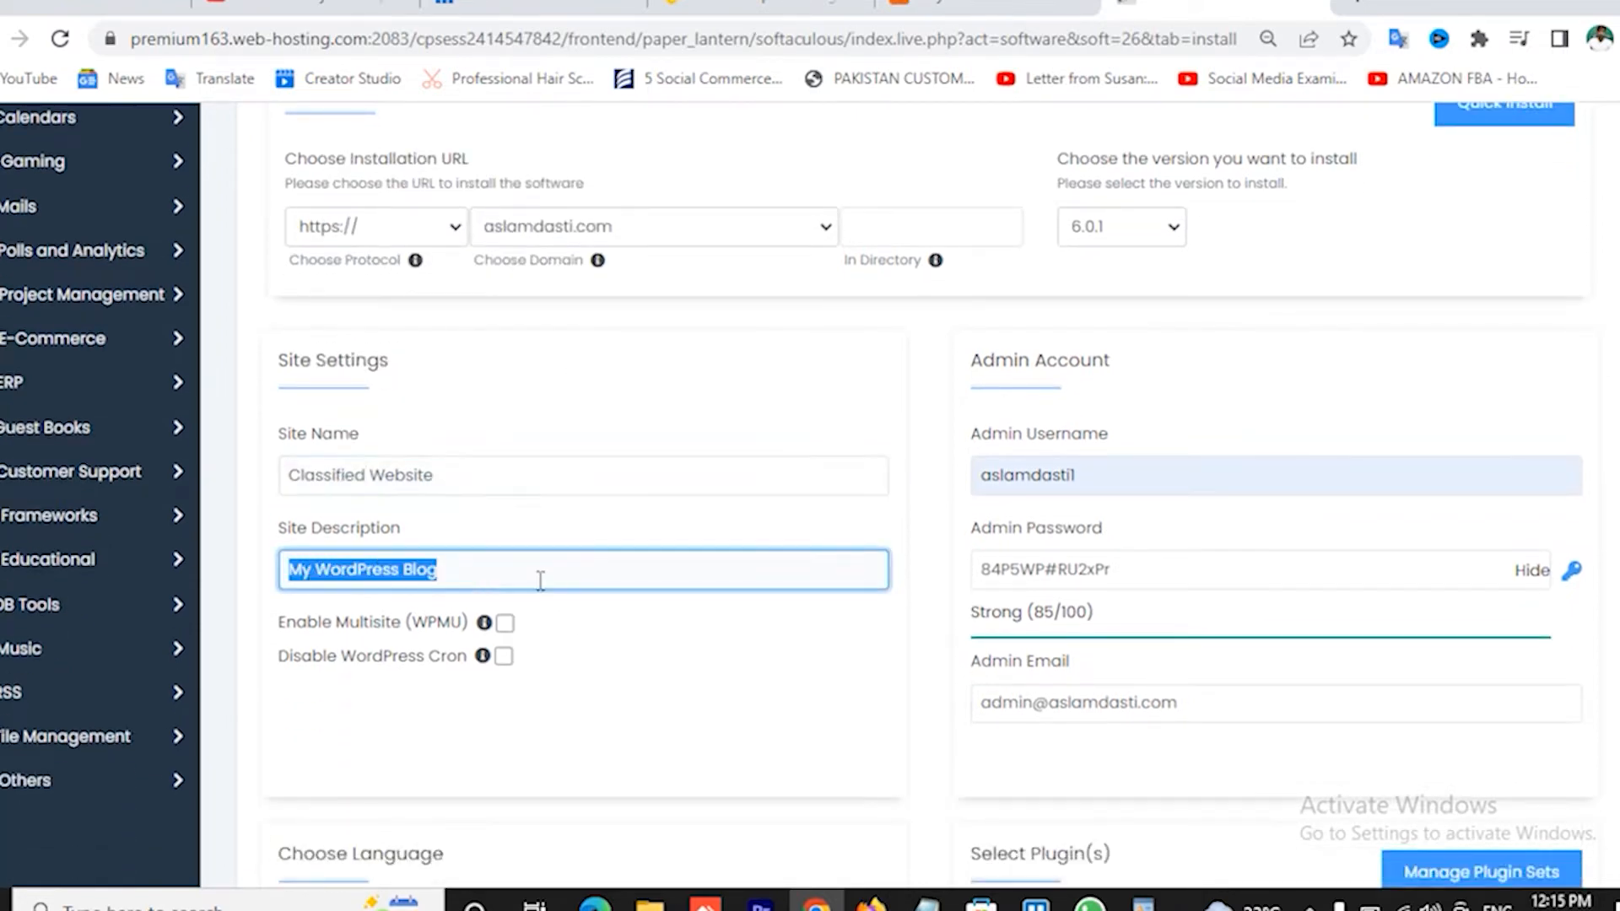
pyautogui.write('ads')
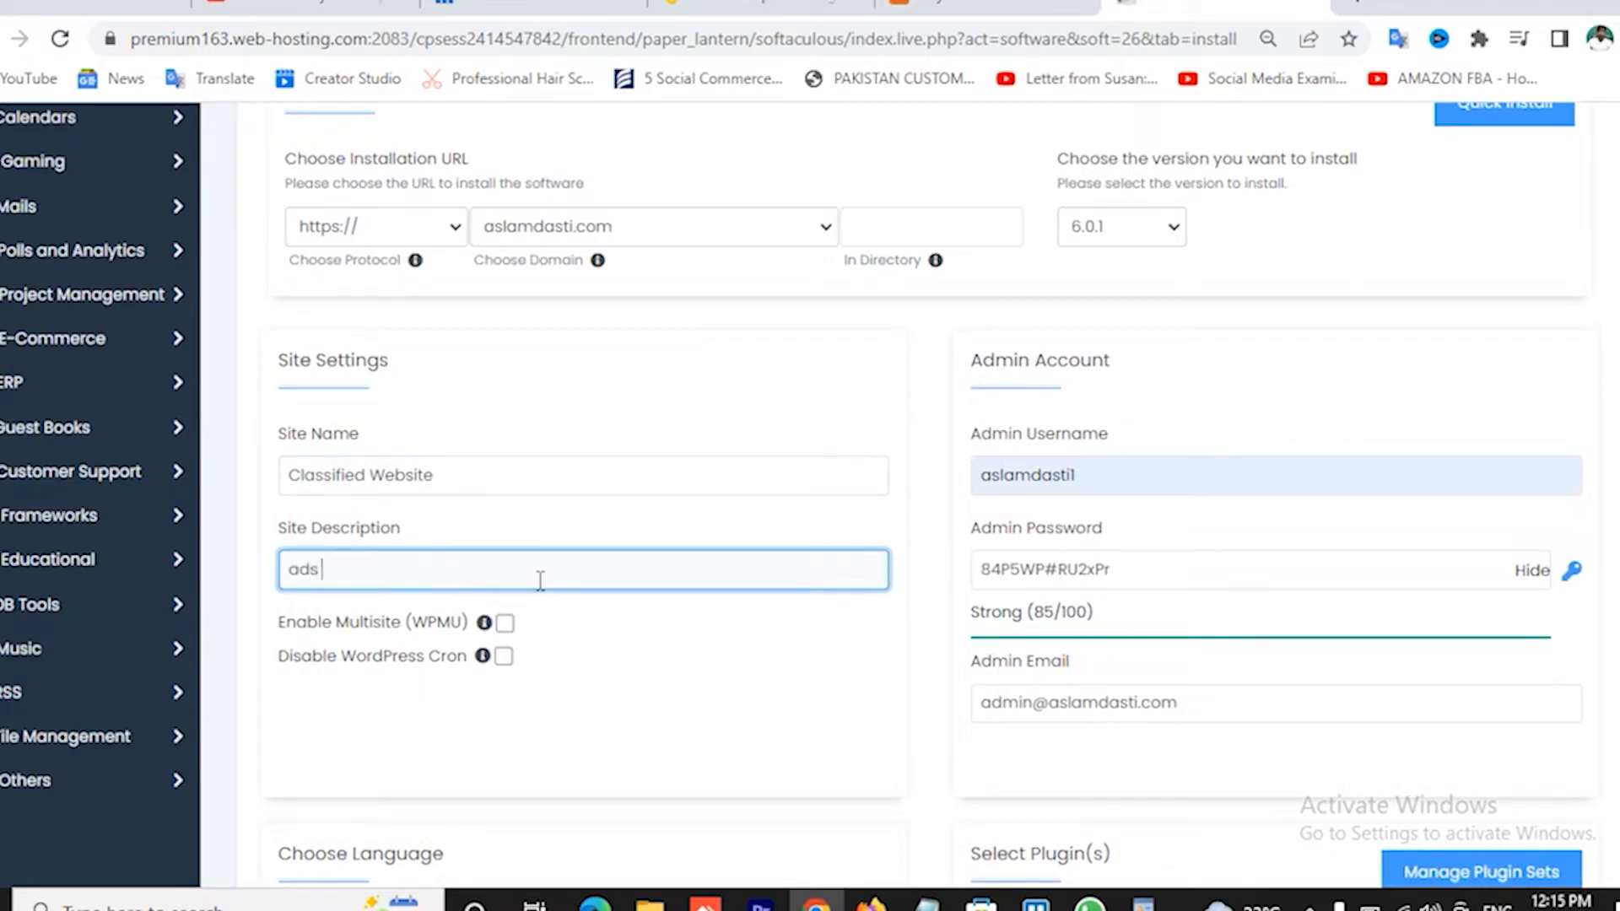
pyautogui.write(' live')
pyautogui.write('your')
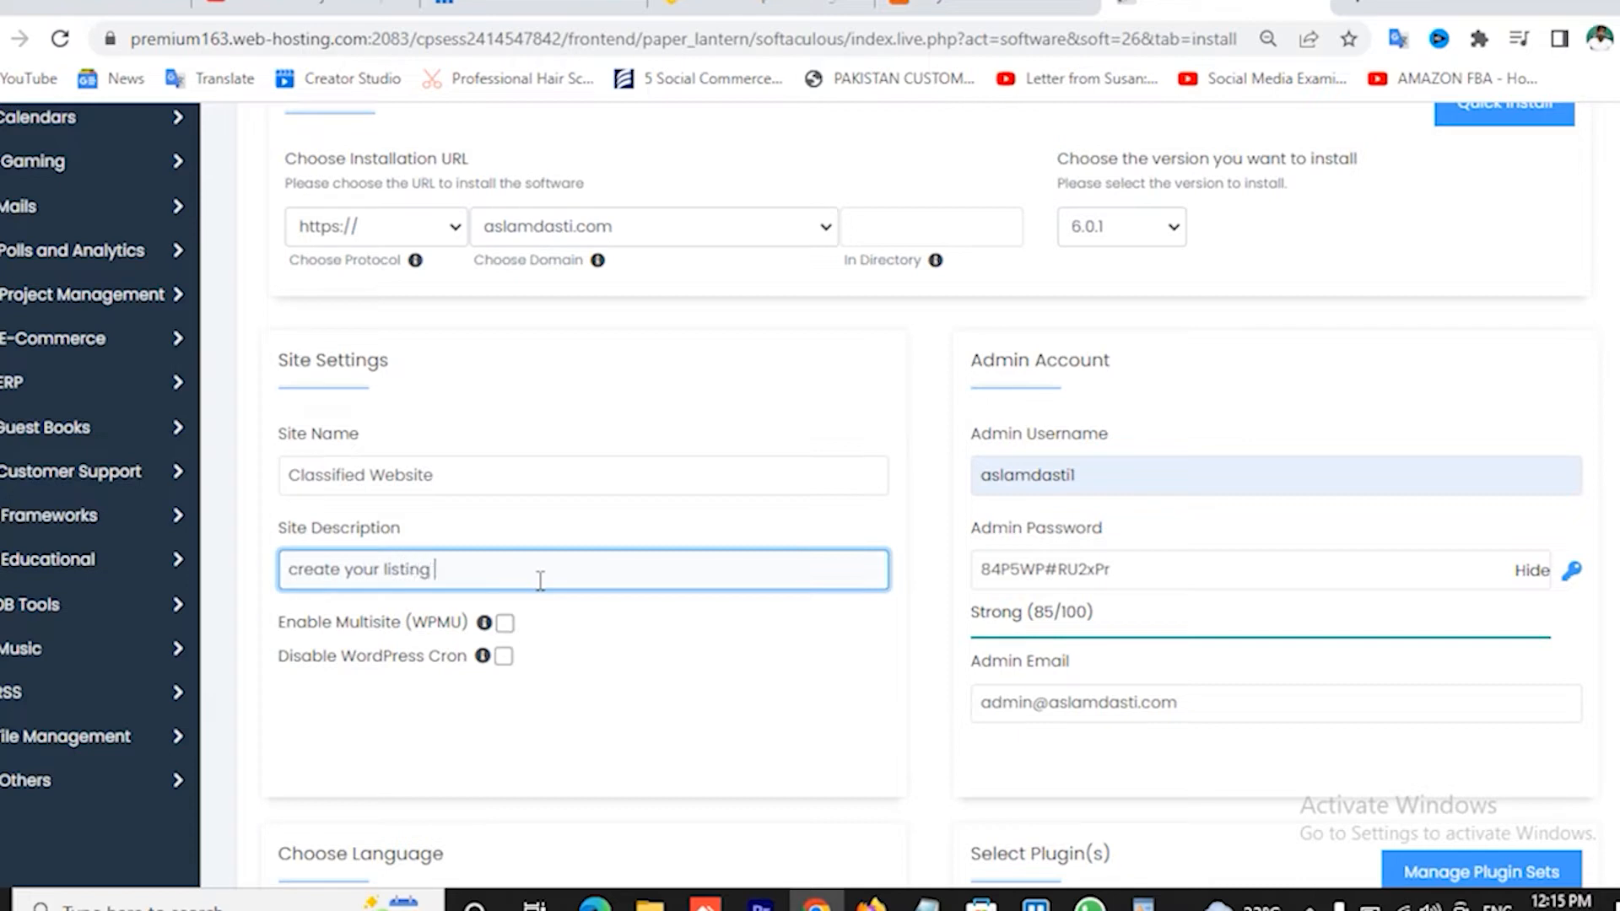
pyautogui.write('listing now')
# Check the protocol options for the installation URL in the software setup
pyautogui.scroll(2, 755, 599)
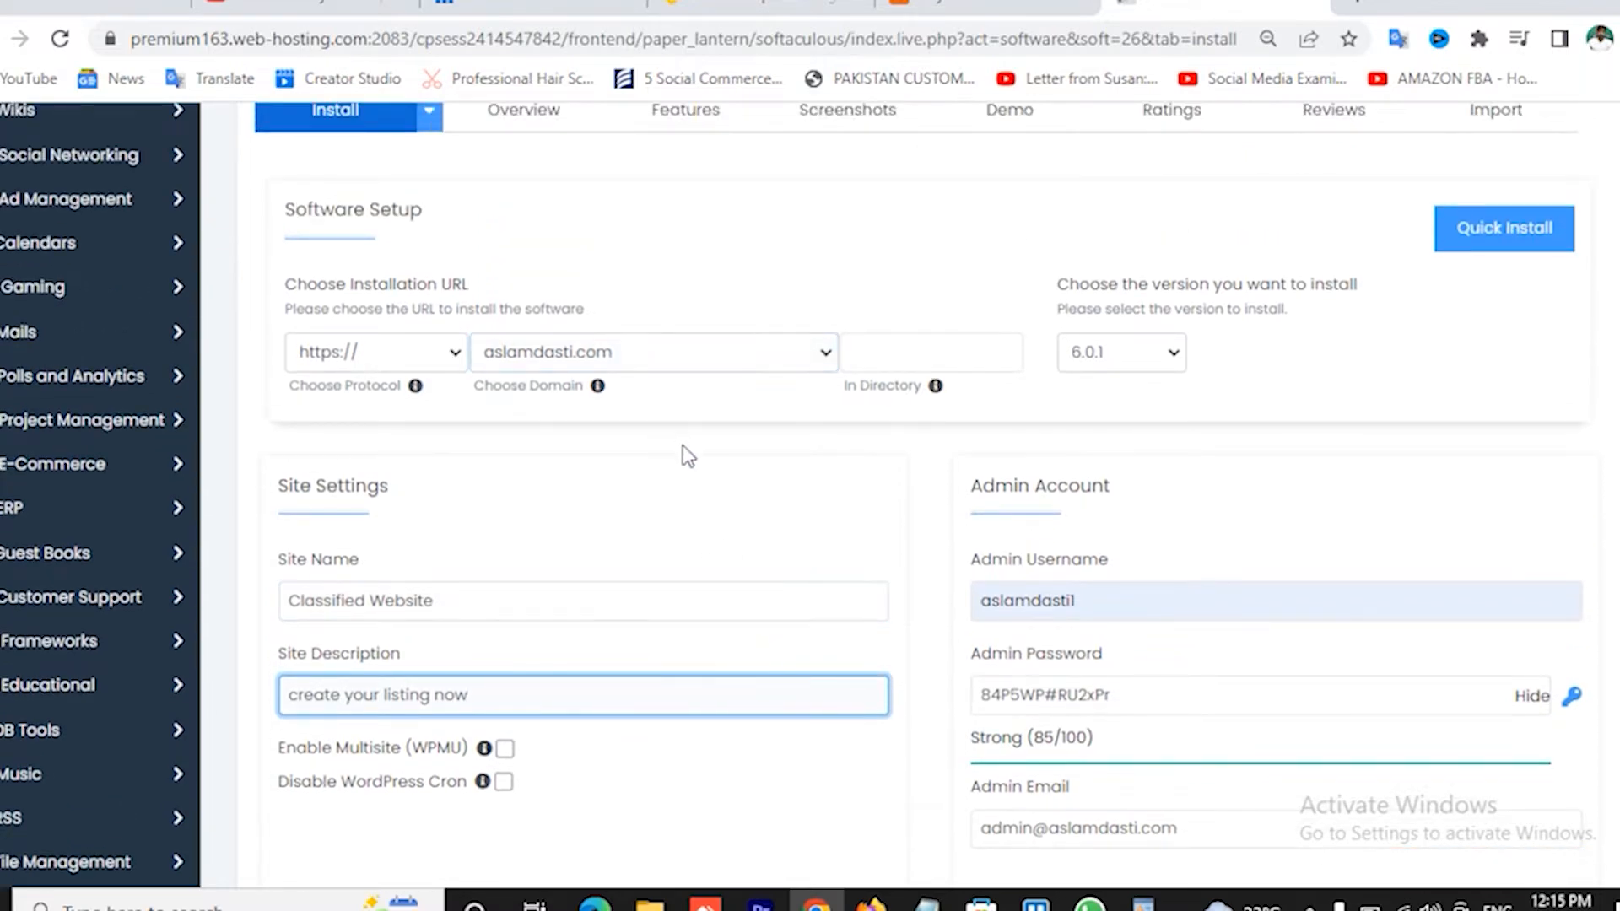
pyautogui.click(410, 353)
pyautogui.click(410, 352)
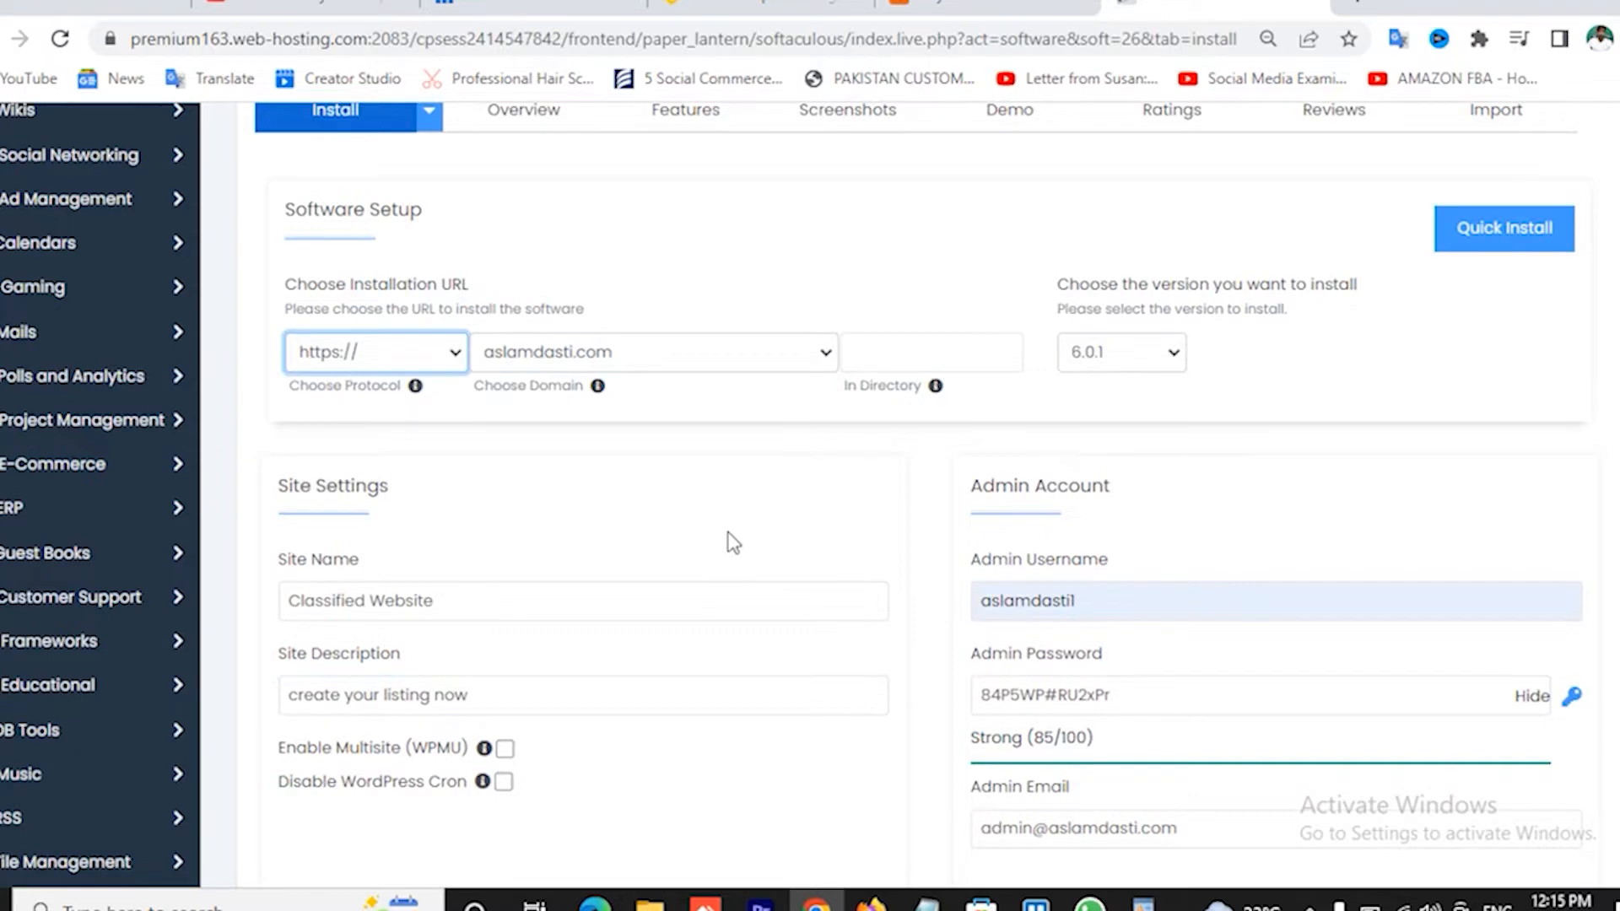
# Replace the default WordPress admin email with the site owner's own email address
pyautogui.scroll(-4, 734, 542)
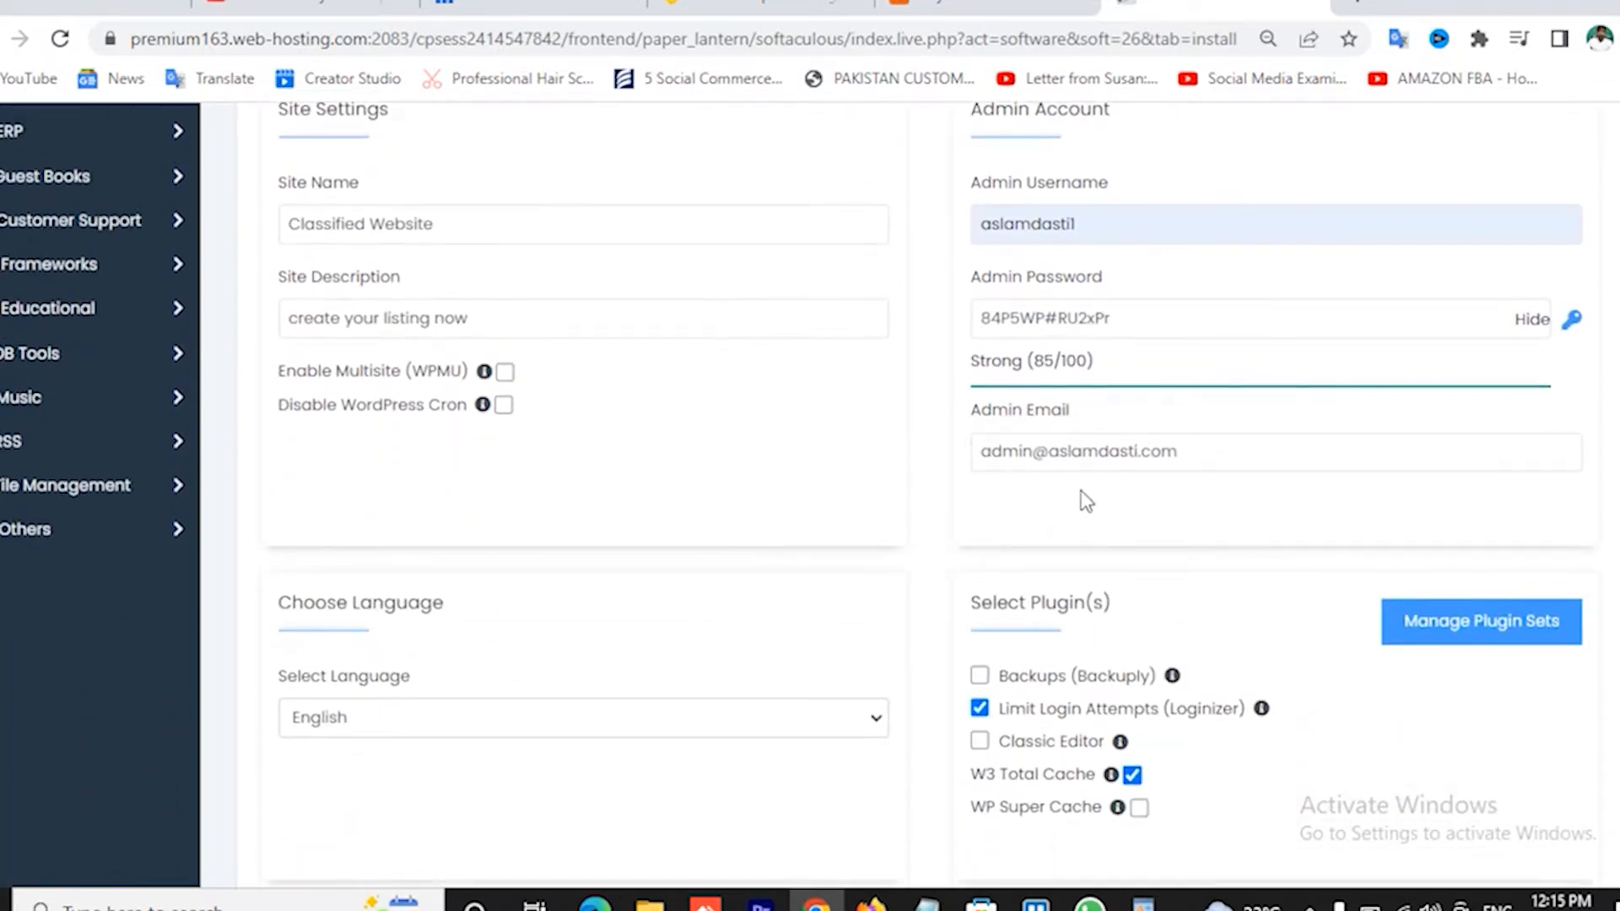
pyautogui.click(1089, 451)
pyautogui.moveTo(977, 451); pyautogui.dragTo(1309, 459)
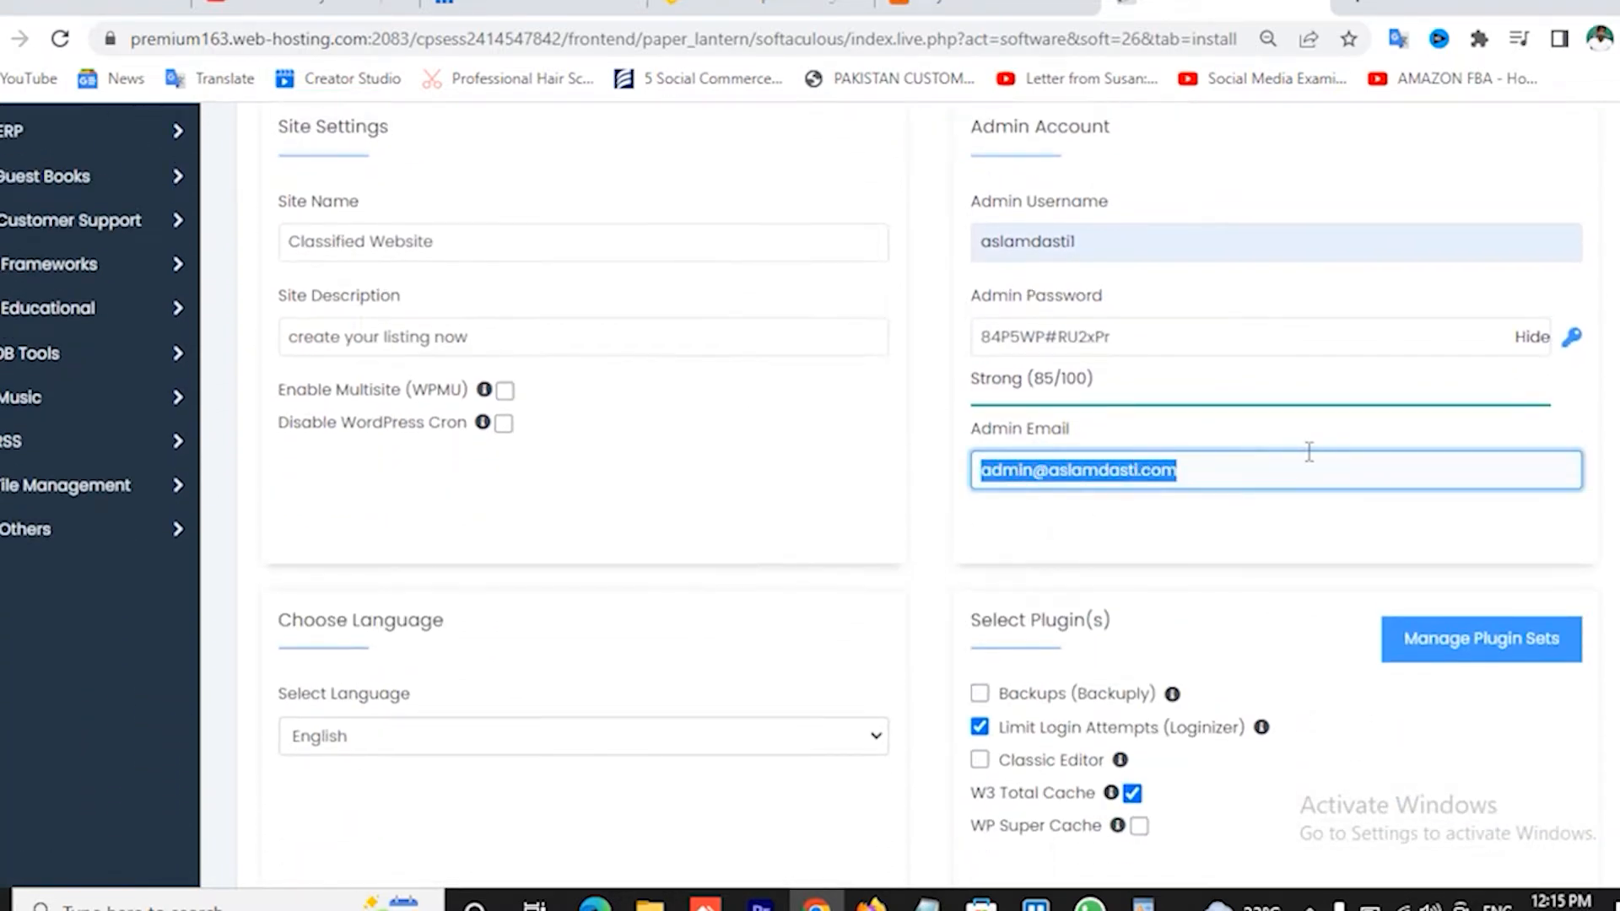
pyautogui.write('as')
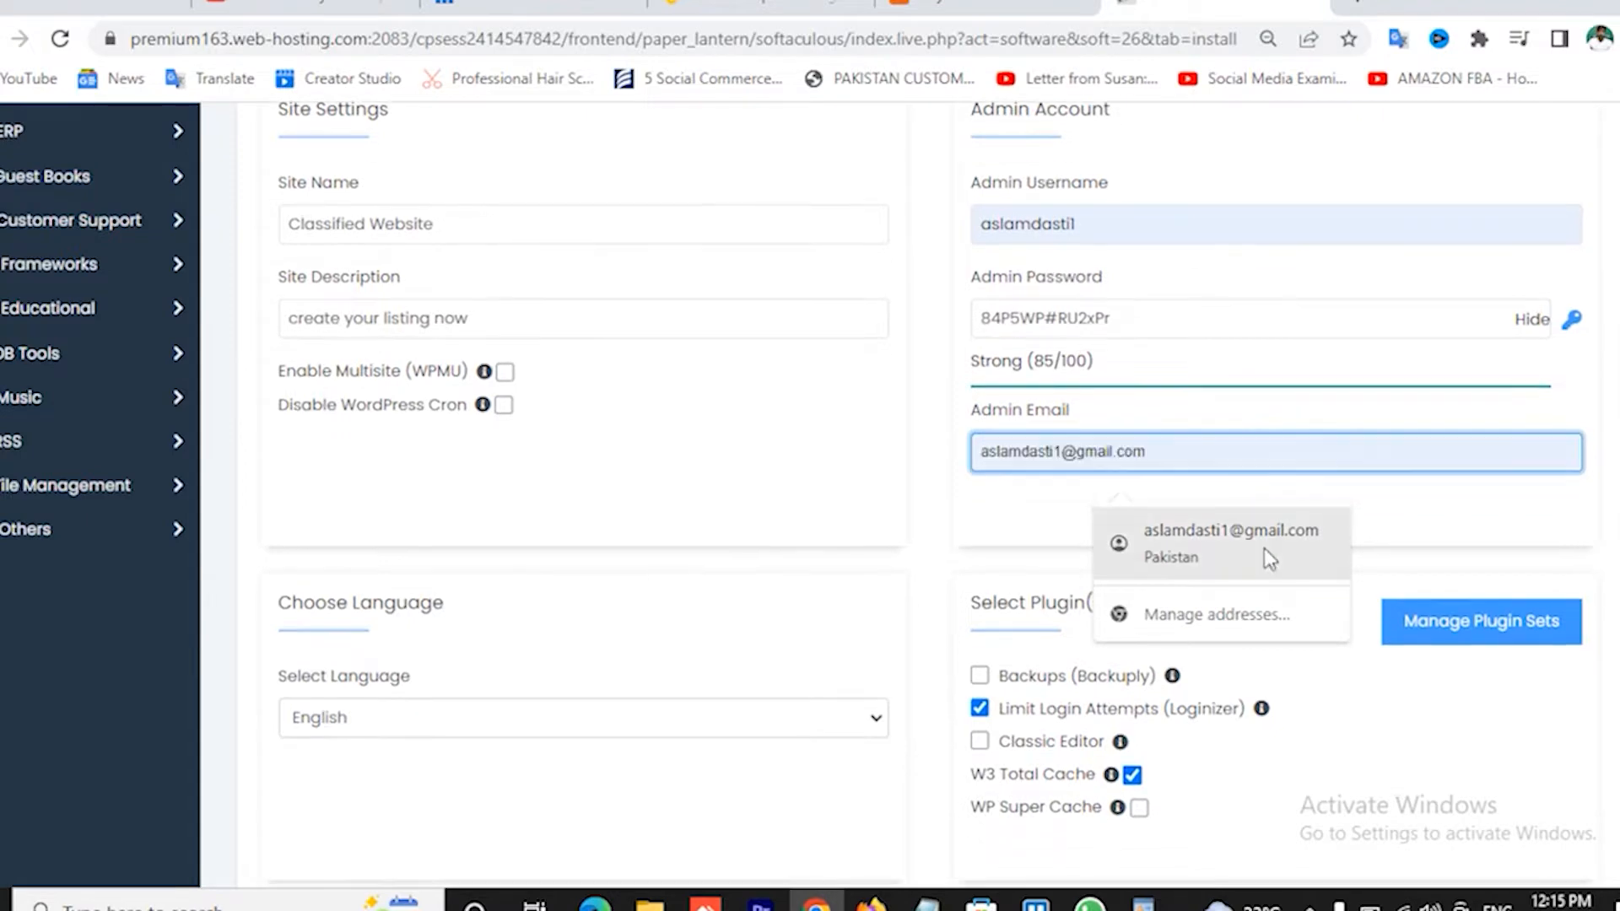
pyautogui.click(1259, 552)
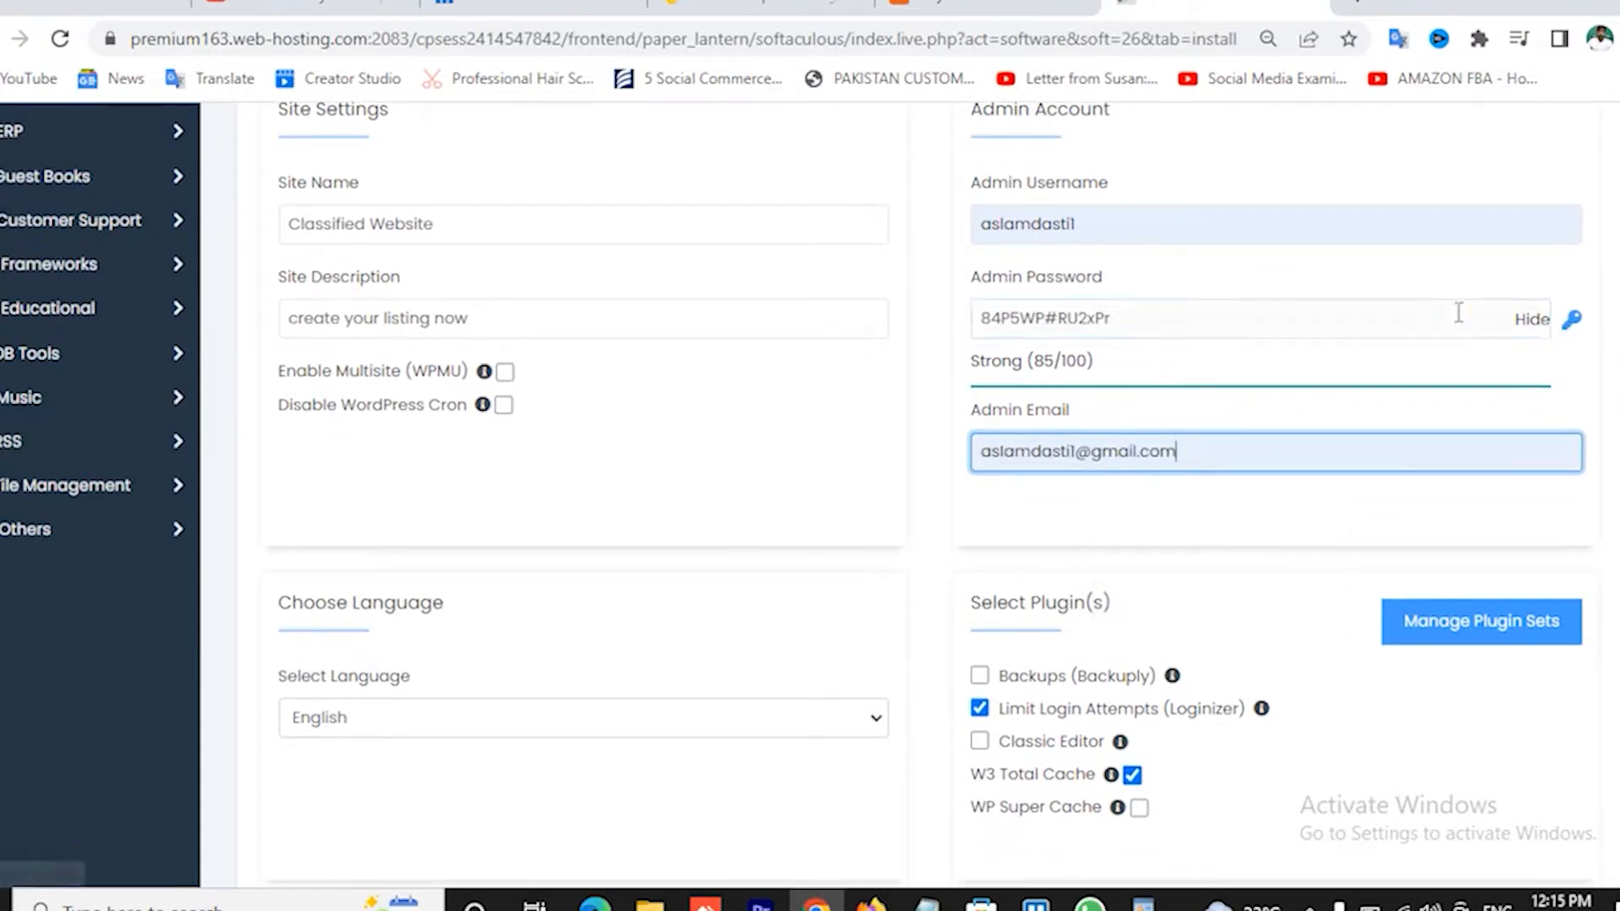
# Mask the WordPress admin password and replace the generated one with a strong password of the owner's choice
pyautogui.click(1532, 319)
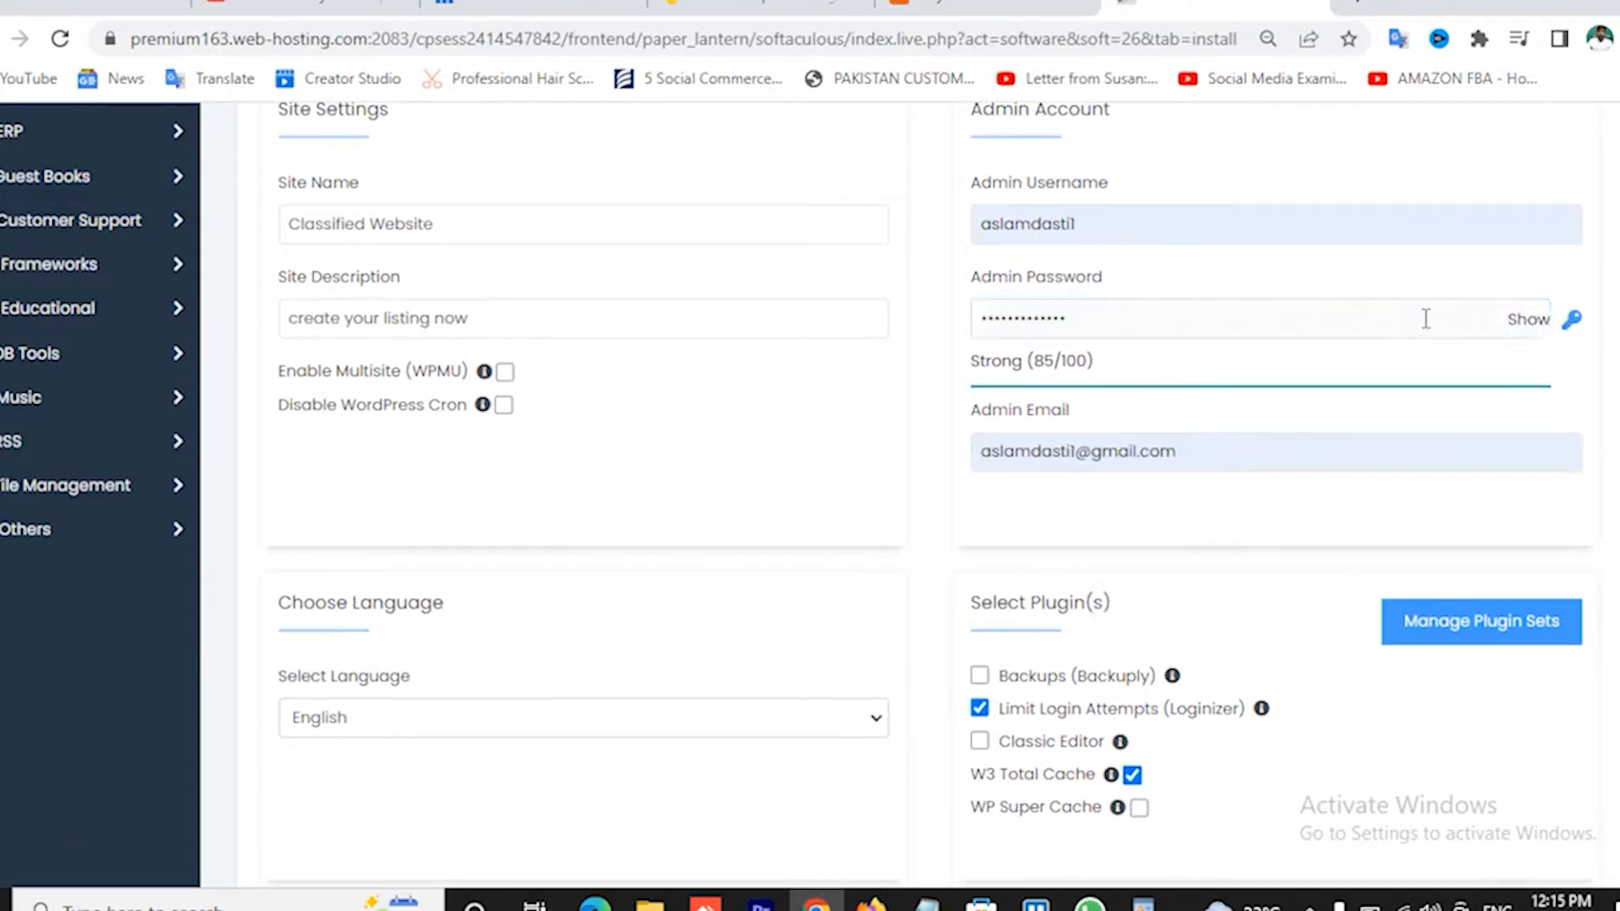
pyautogui.click(1092, 319)
pyautogui.press('BackSpace')
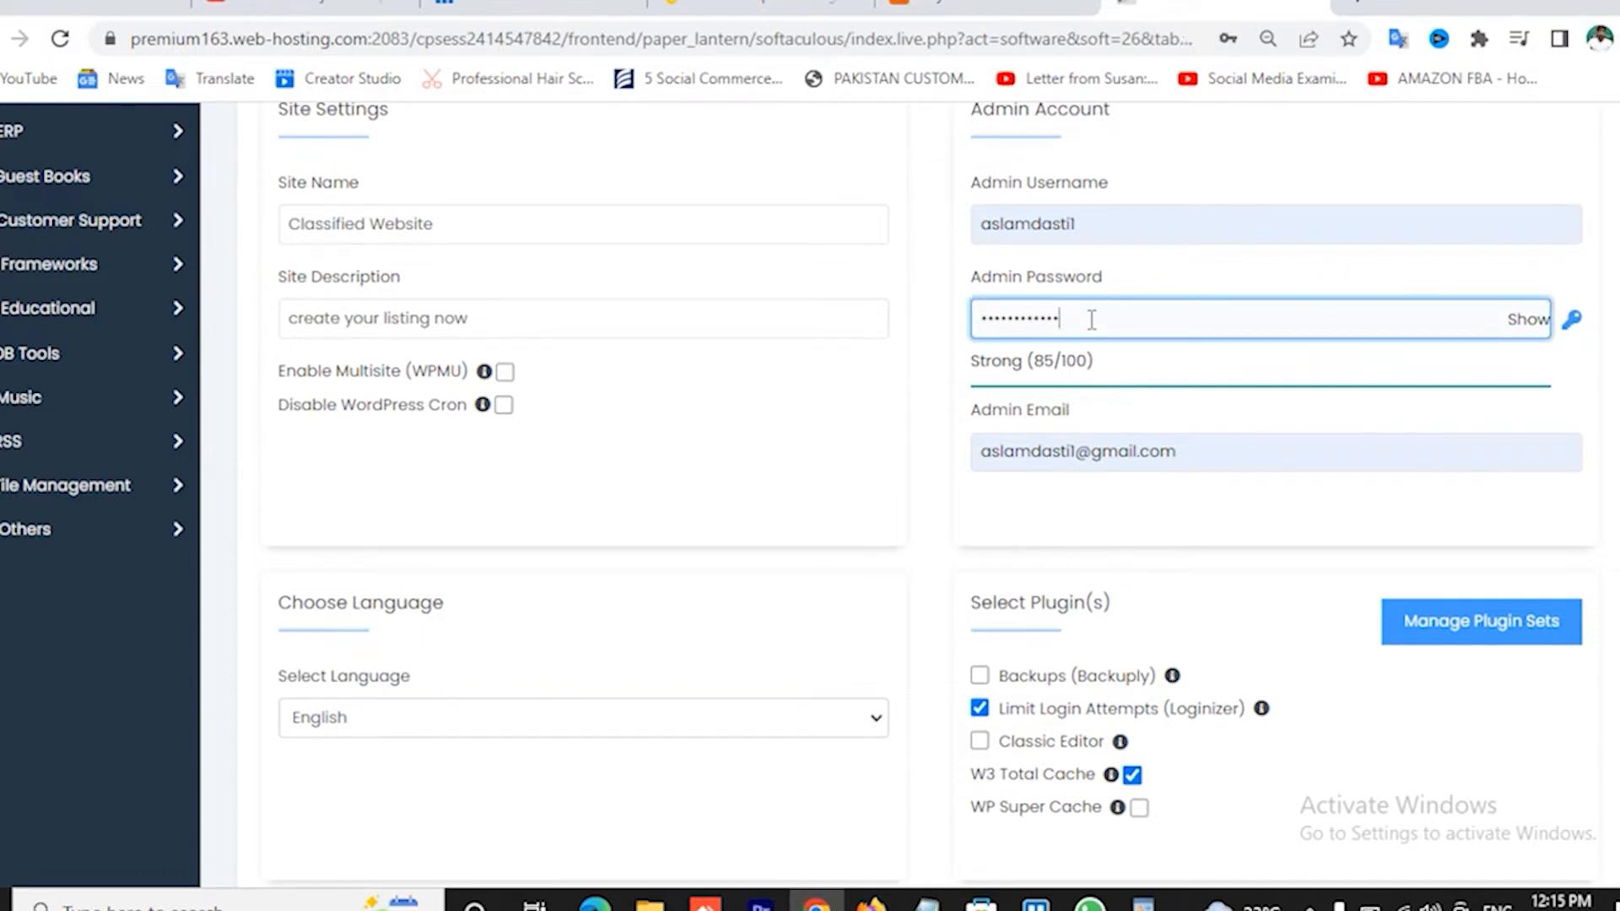
pyautogui.press('BackSpace')
pyautogui.press('BackSpace')
pyautogui.press('BackSpace')
pyautogui.press('BackSpace')
pyautogui.press('BackSpace')
pyautogui.press('BackSpace')
pyautogui.press('BackSpace')
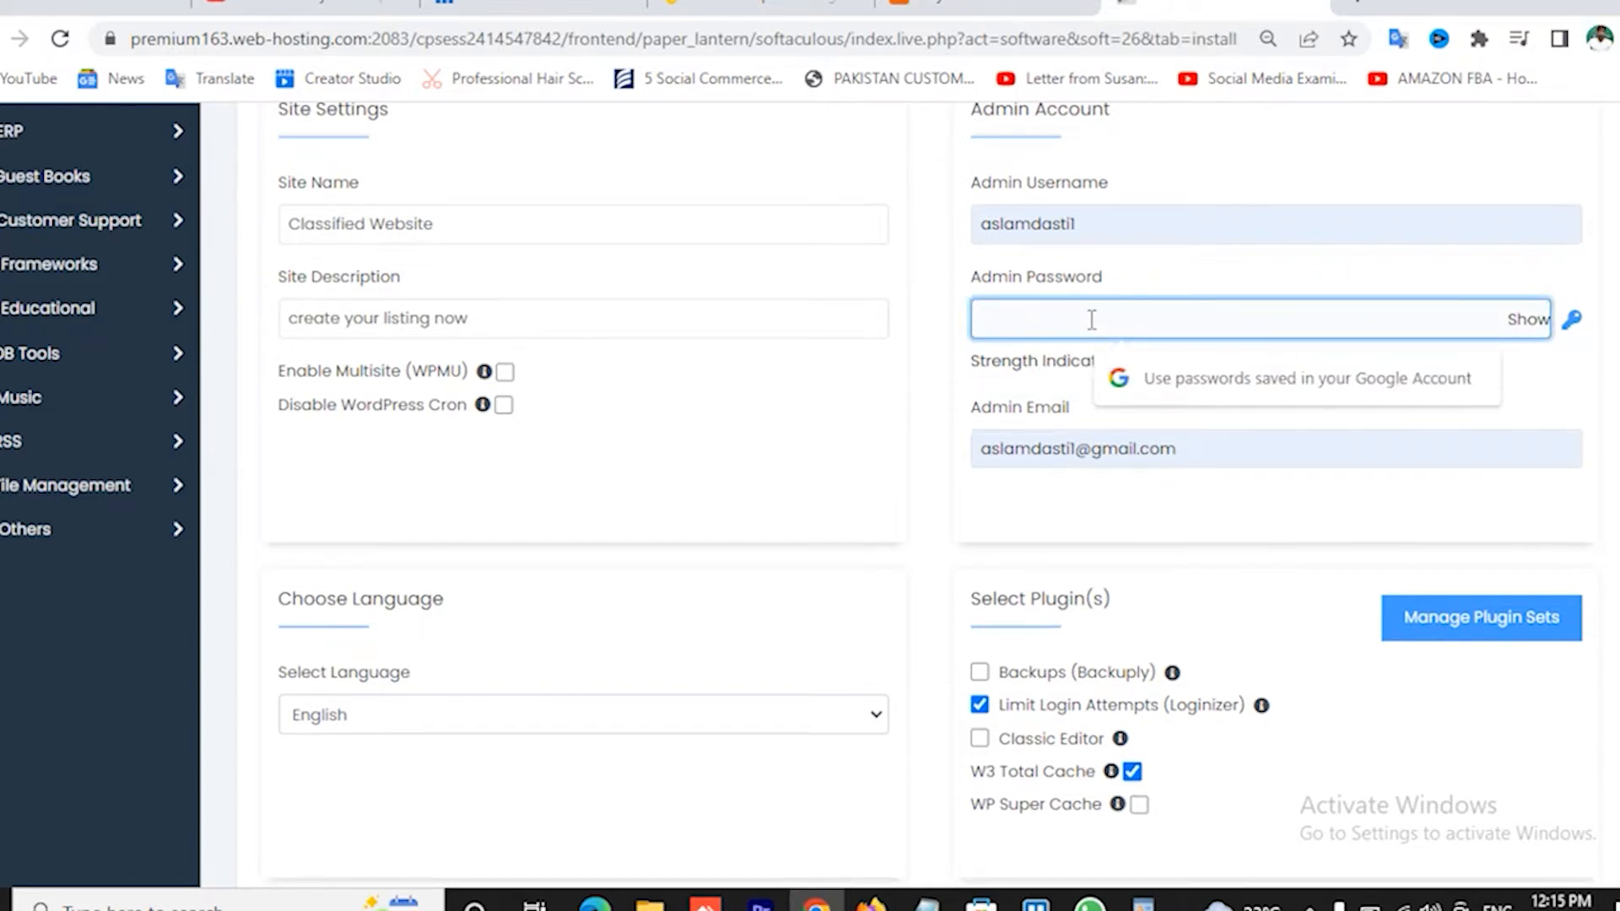
pyautogui.write('********')
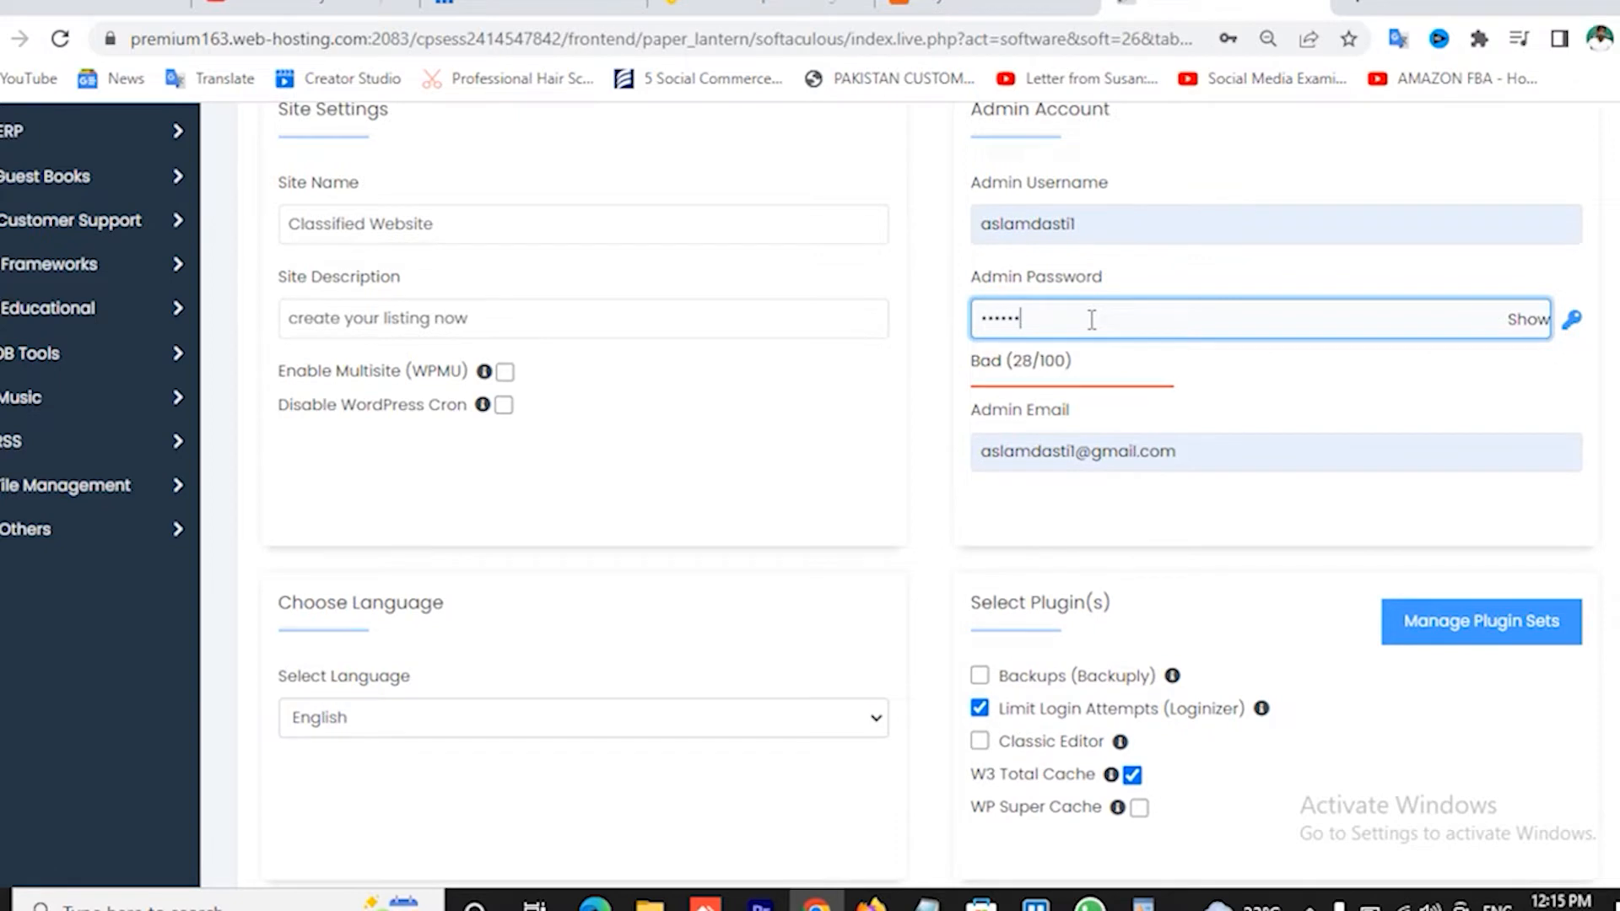
pyautogui.write('*')
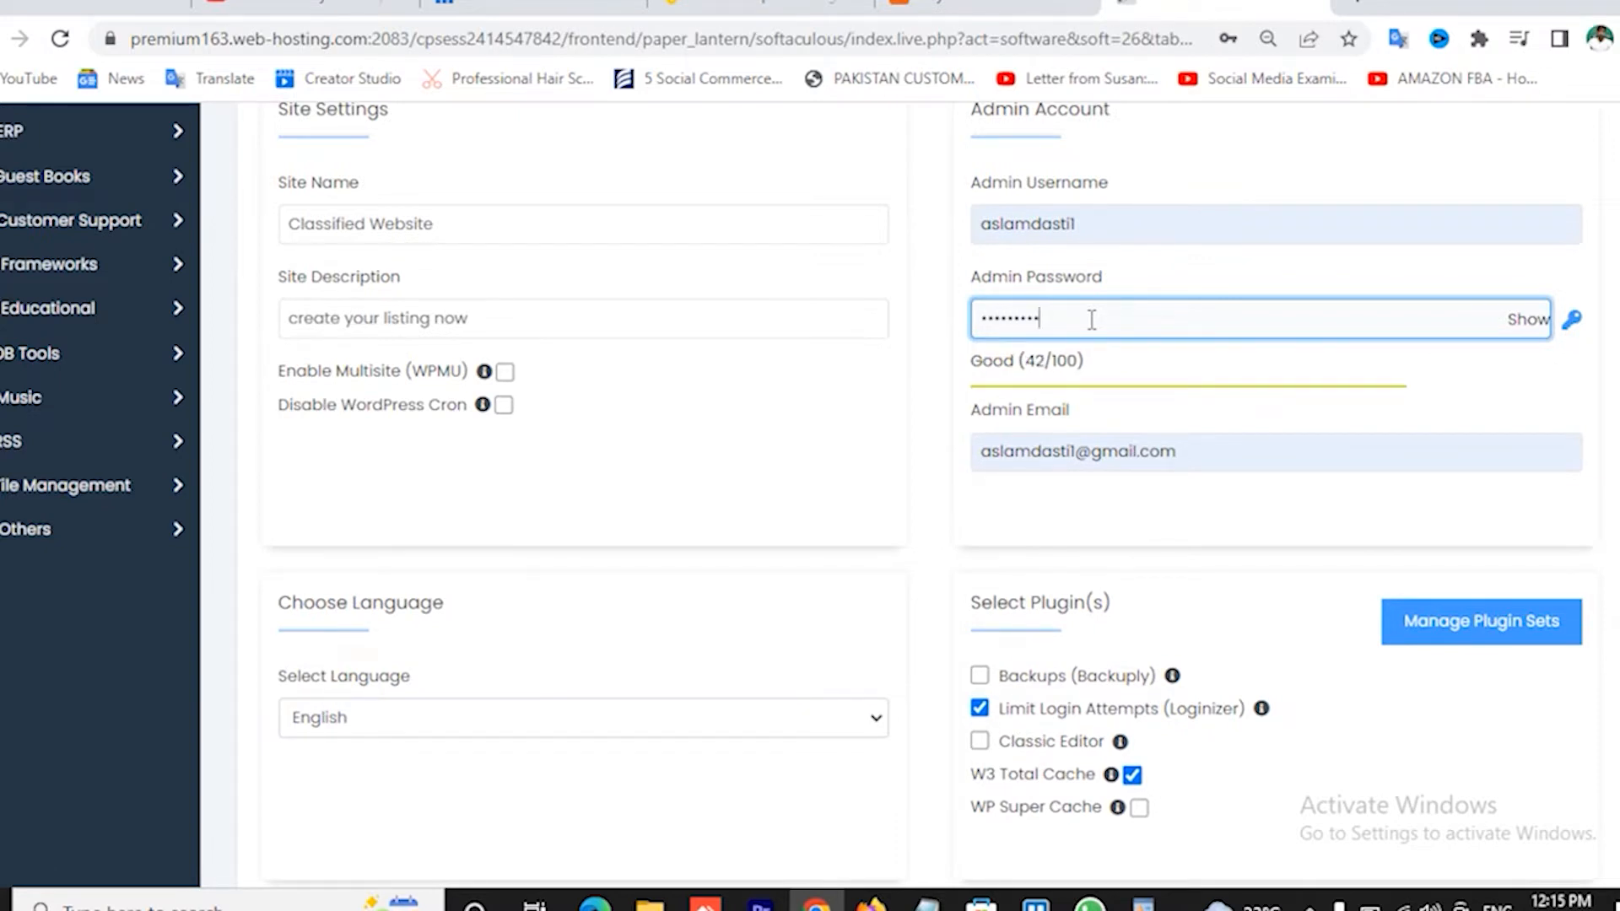
pyautogui.write('*******')
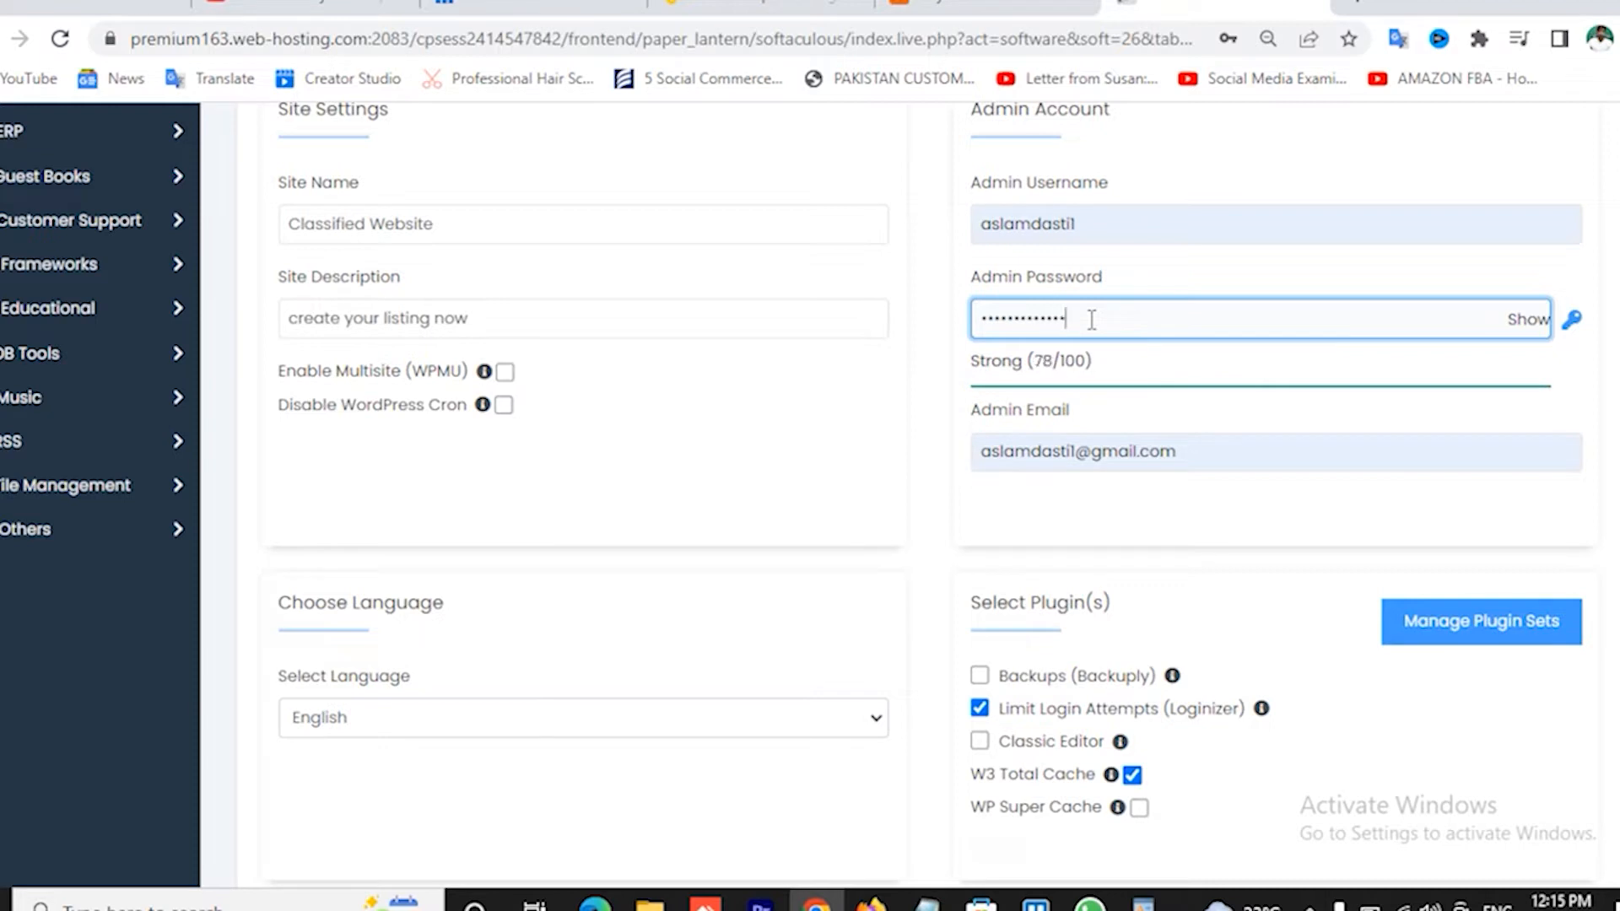
pyautogui.click(1523, 326)
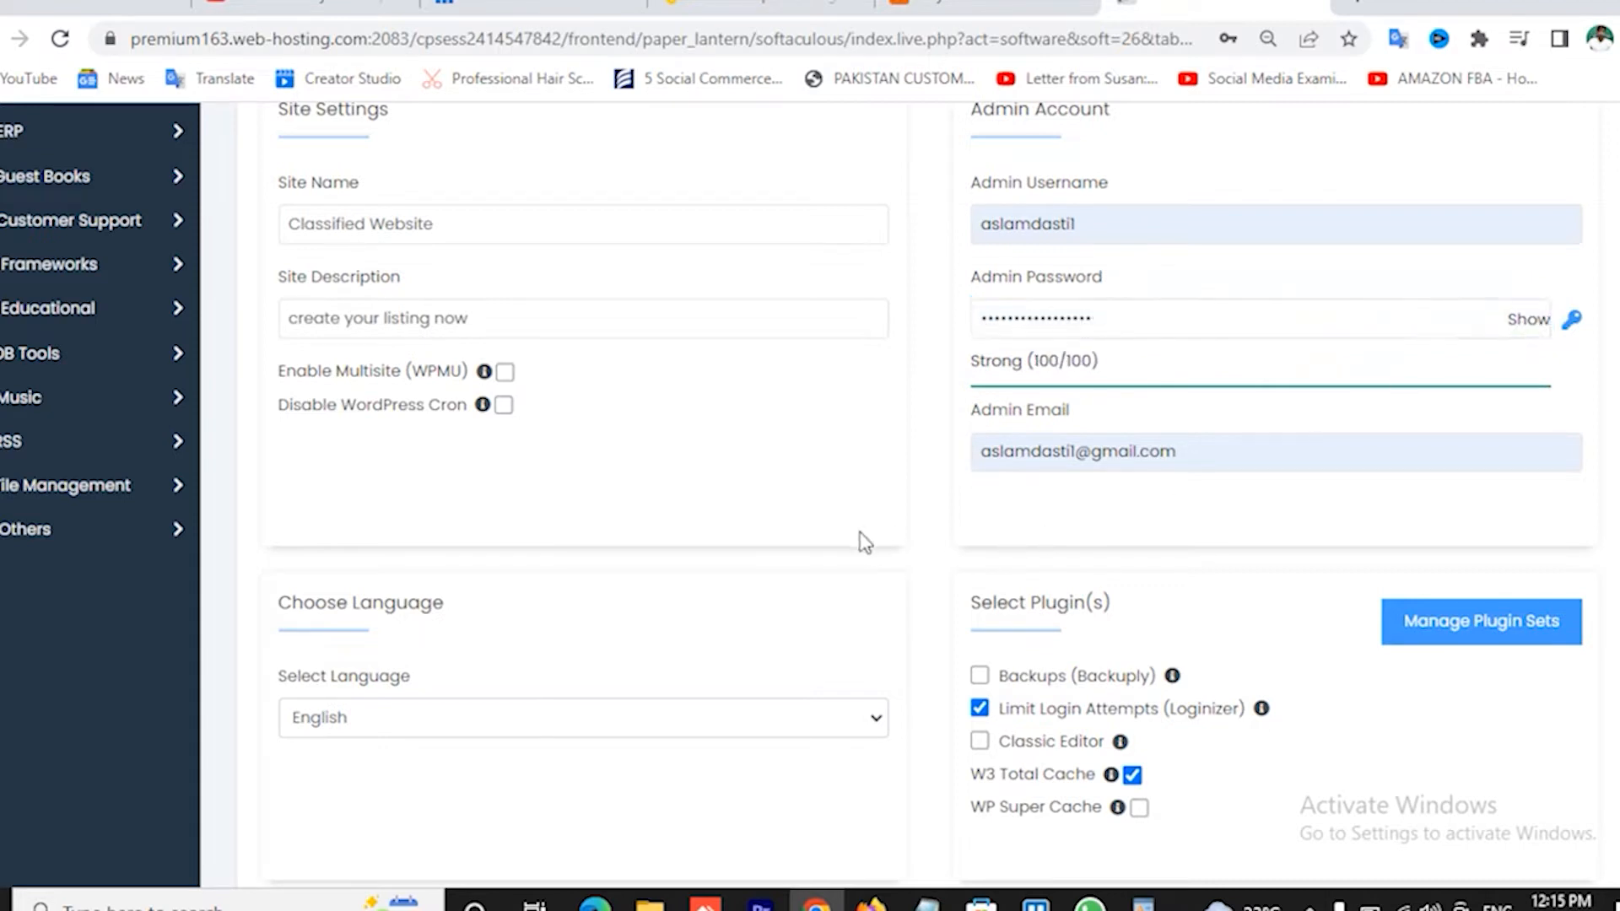
# Deselect the Limit Login Attempts (Loginizer) and W3 Total Cache plugins so that no extra plugin is installed
pyautogui.scroll(-3, 865, 543)
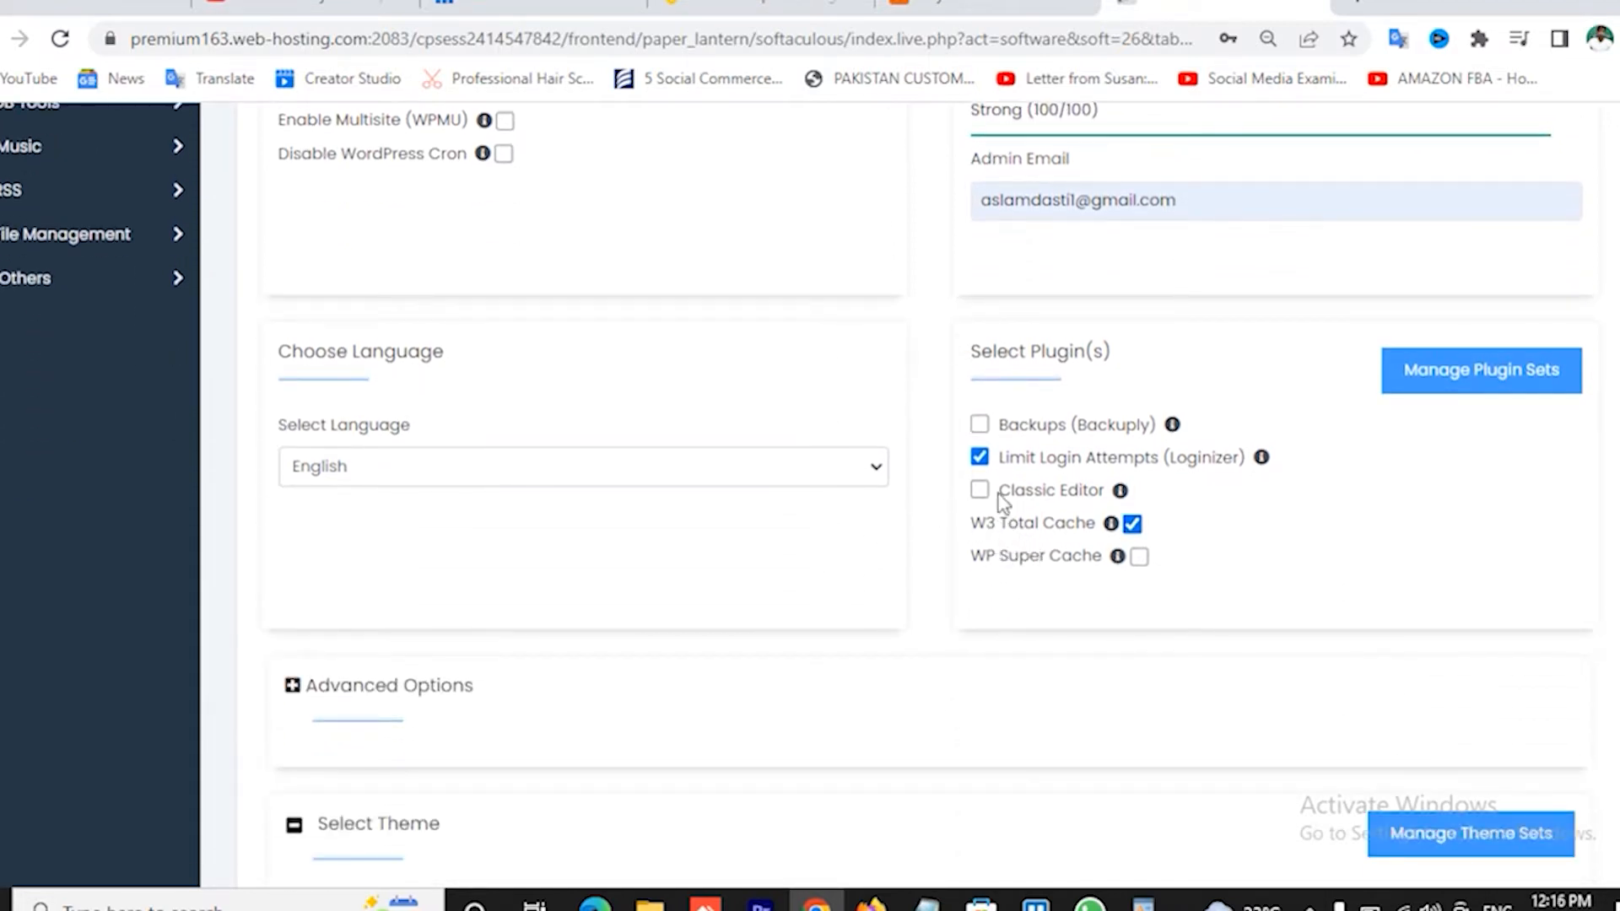
pyautogui.click(981, 458)
pyautogui.click(980, 458)
pyautogui.click(981, 458)
pyautogui.click(1135, 527)
pyautogui.scroll(1, 1103, 403)
pyautogui.scroll(-1, 1104, 402)
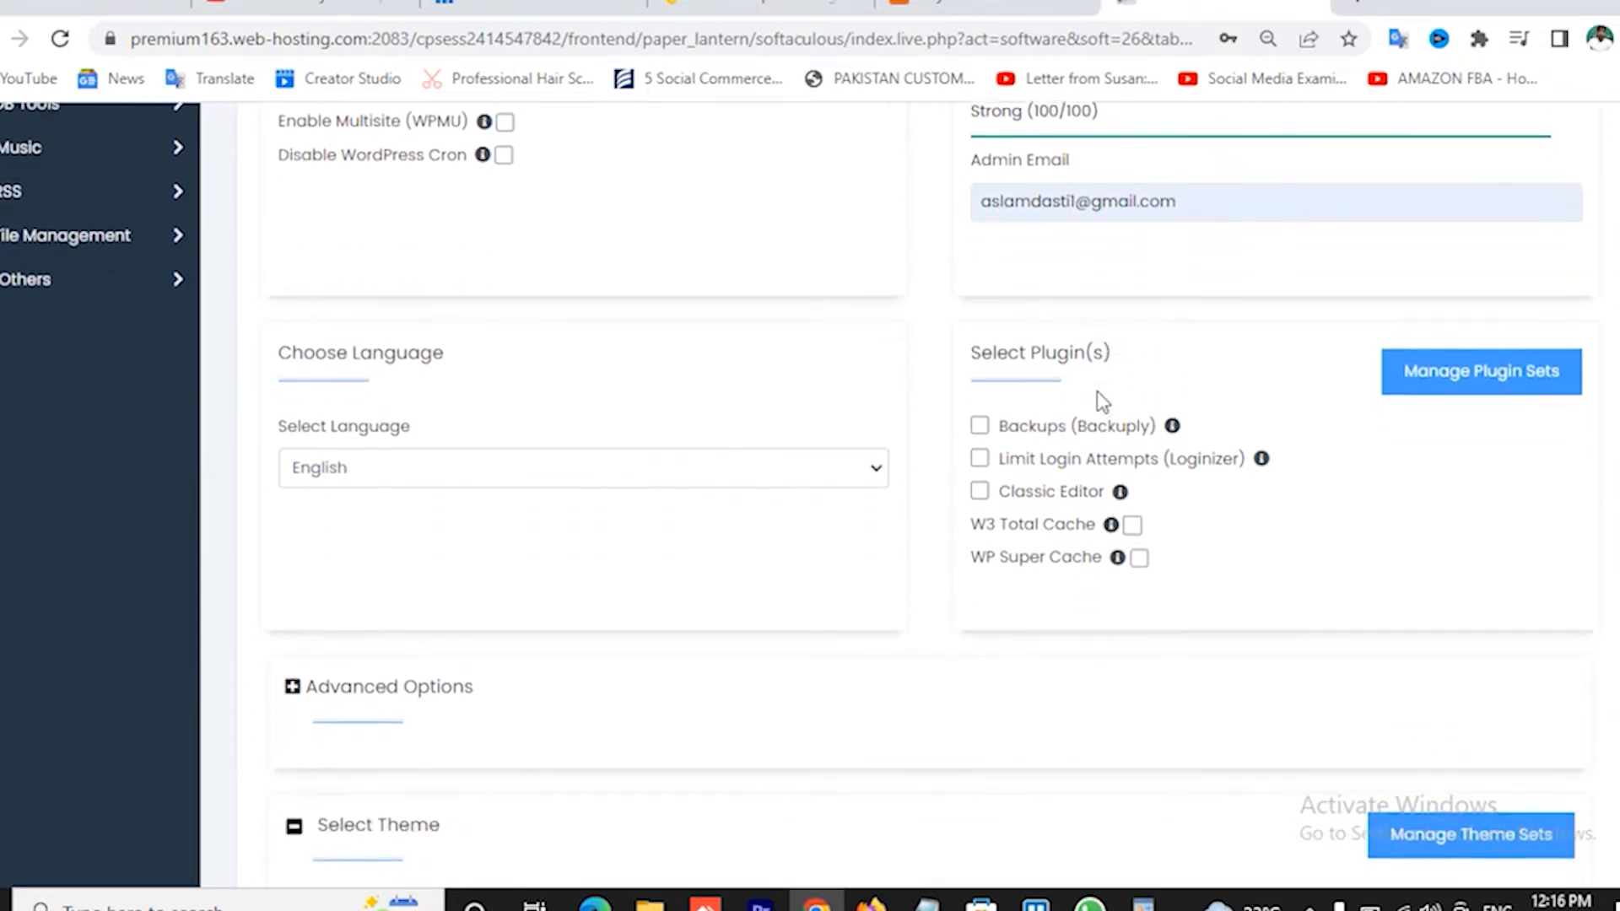
# Look through the available site languages, keeping English selected
pyautogui.click(538, 474)
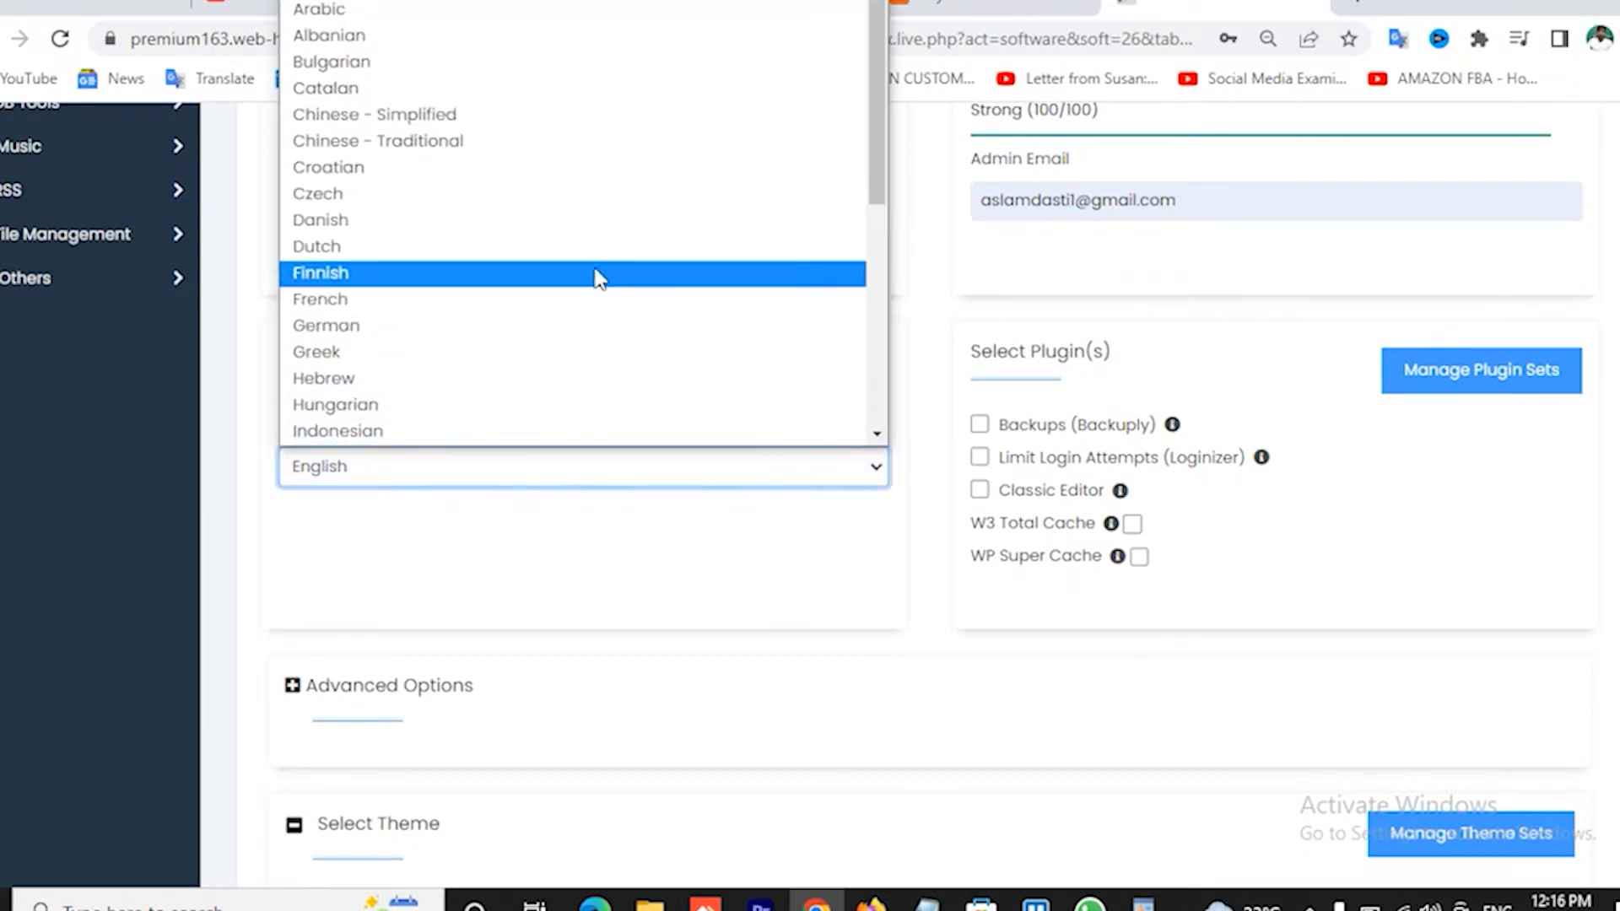
pyautogui.scroll(-5, 598, 277)
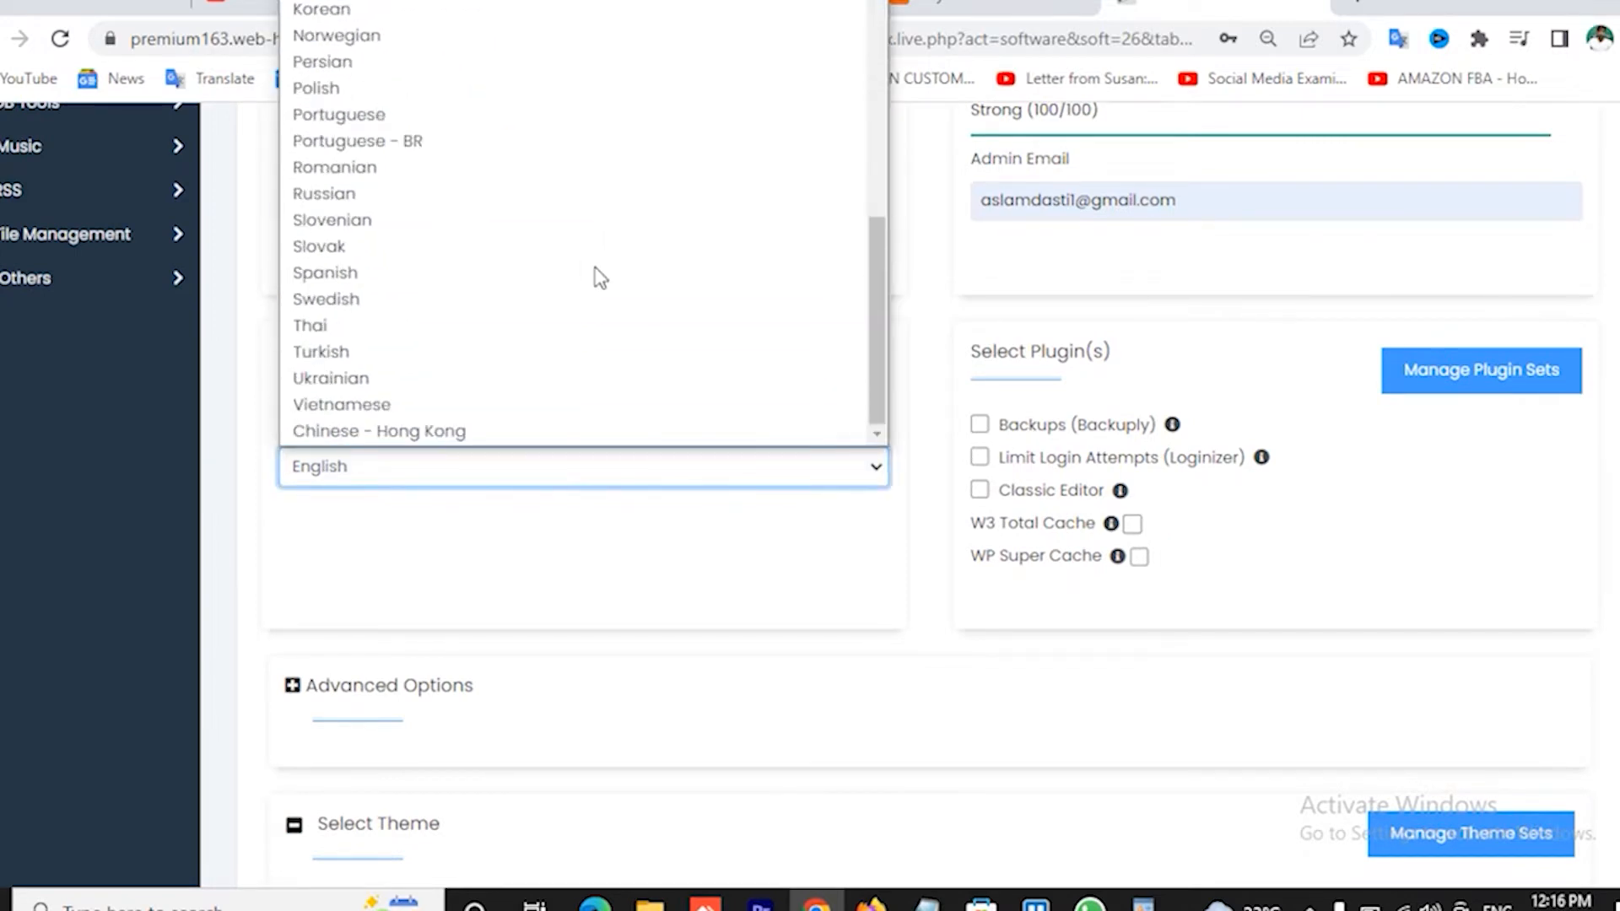
pyautogui.scroll(5, 598, 277)
pyautogui.scroll(-5, 543, 383)
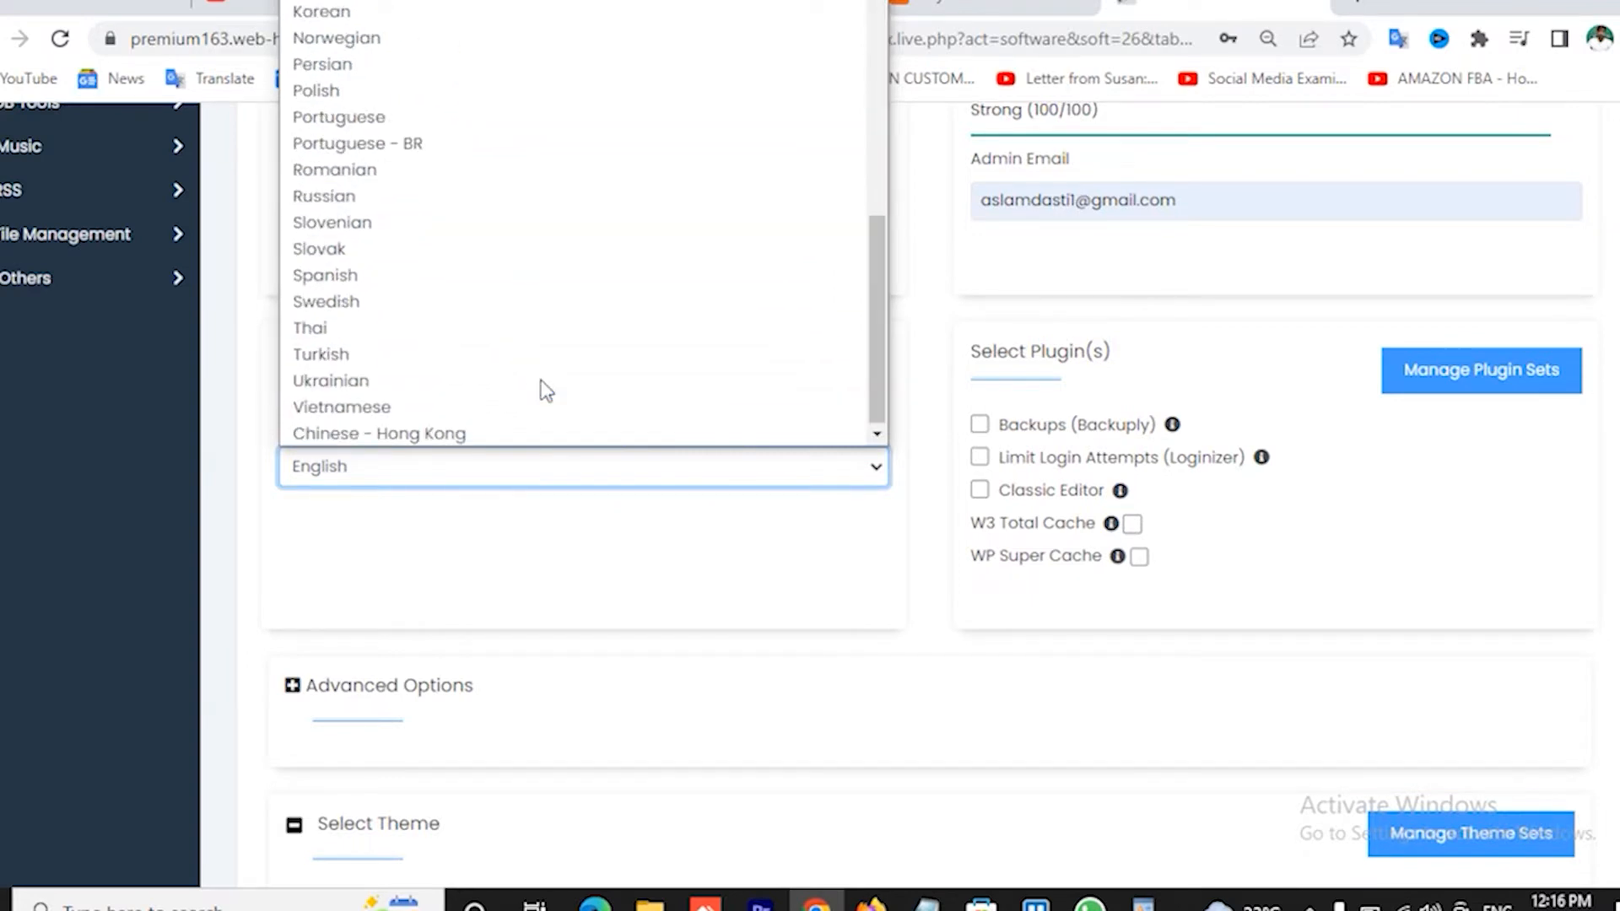
pyautogui.click(263, 432)
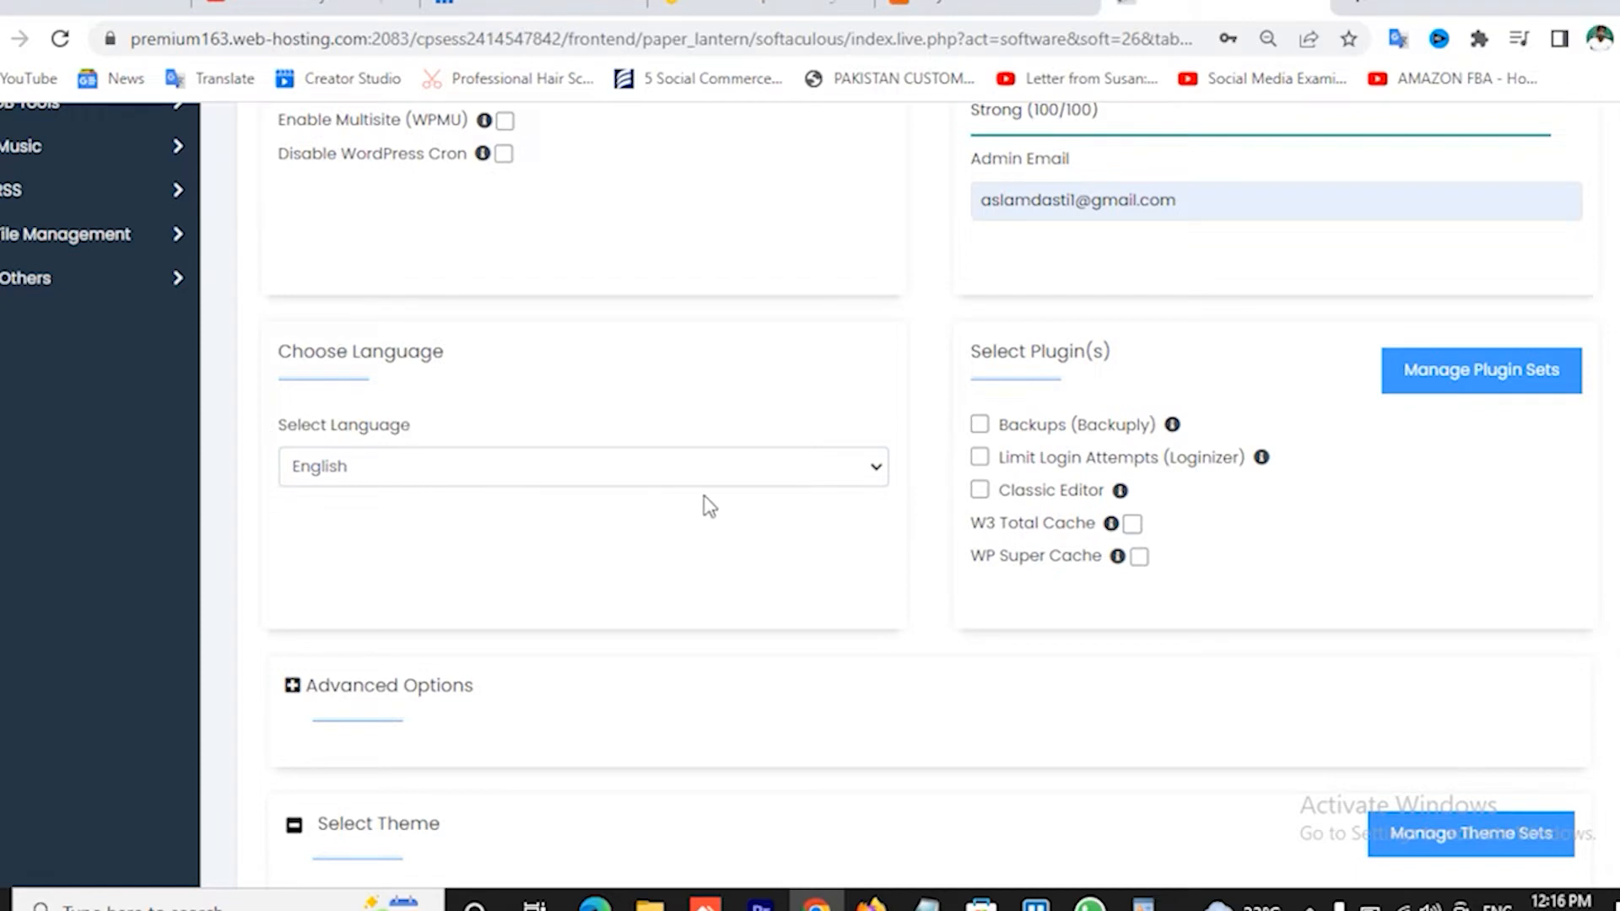
# Review the installation settings without choosing a theme, and install WordPress on the domain
pyautogui.scroll(-3, 709, 507)
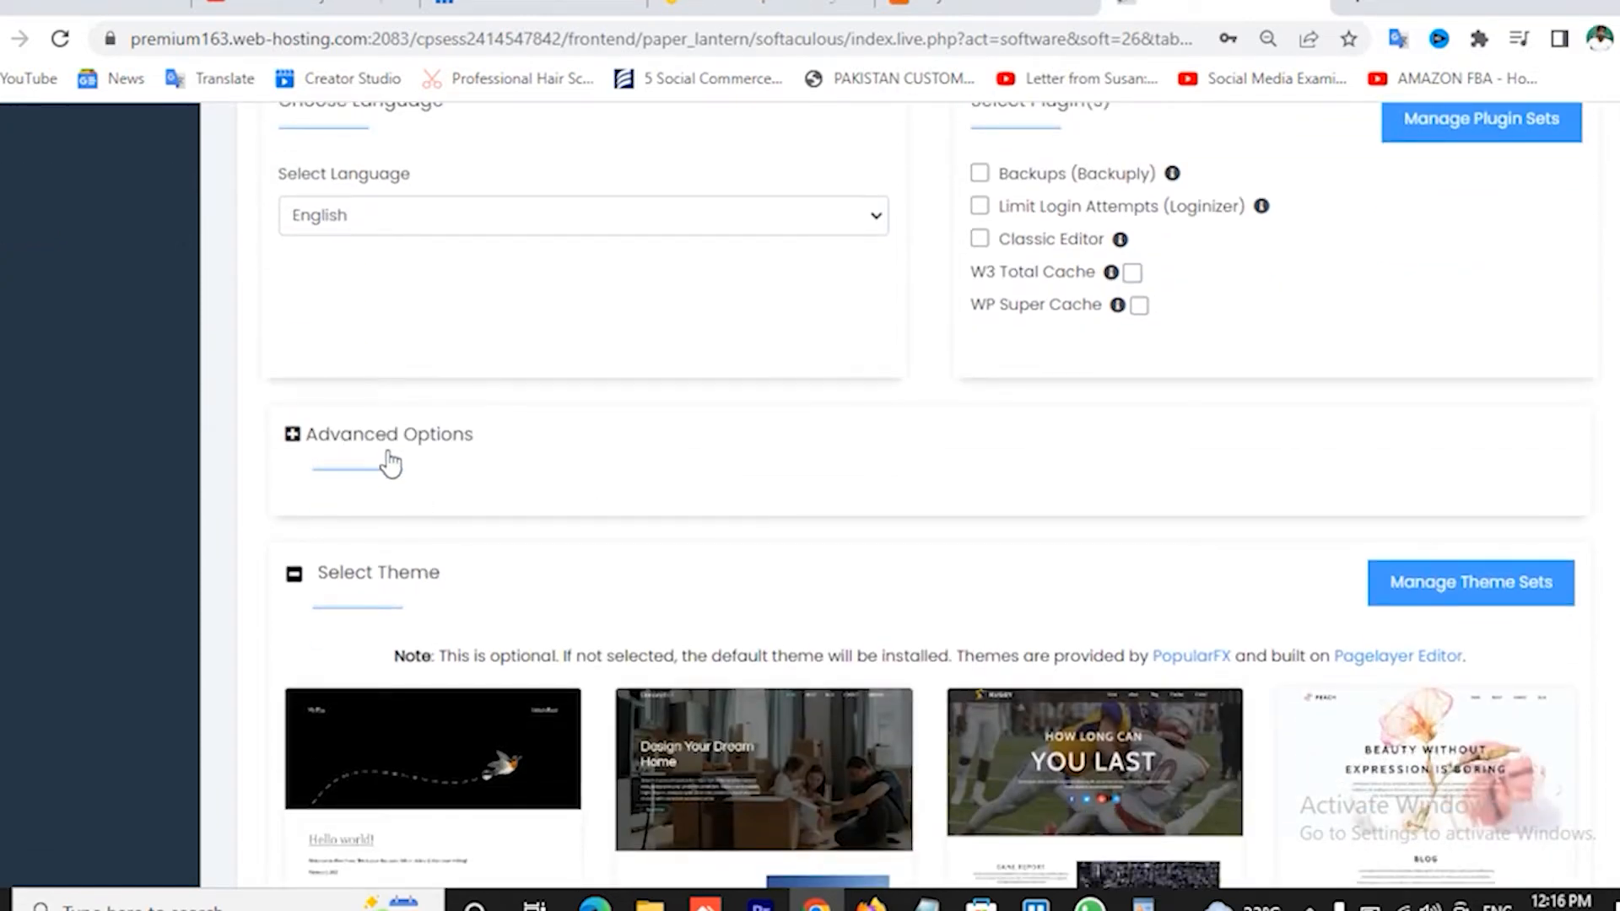
pyautogui.scroll(-6, 840, 502)
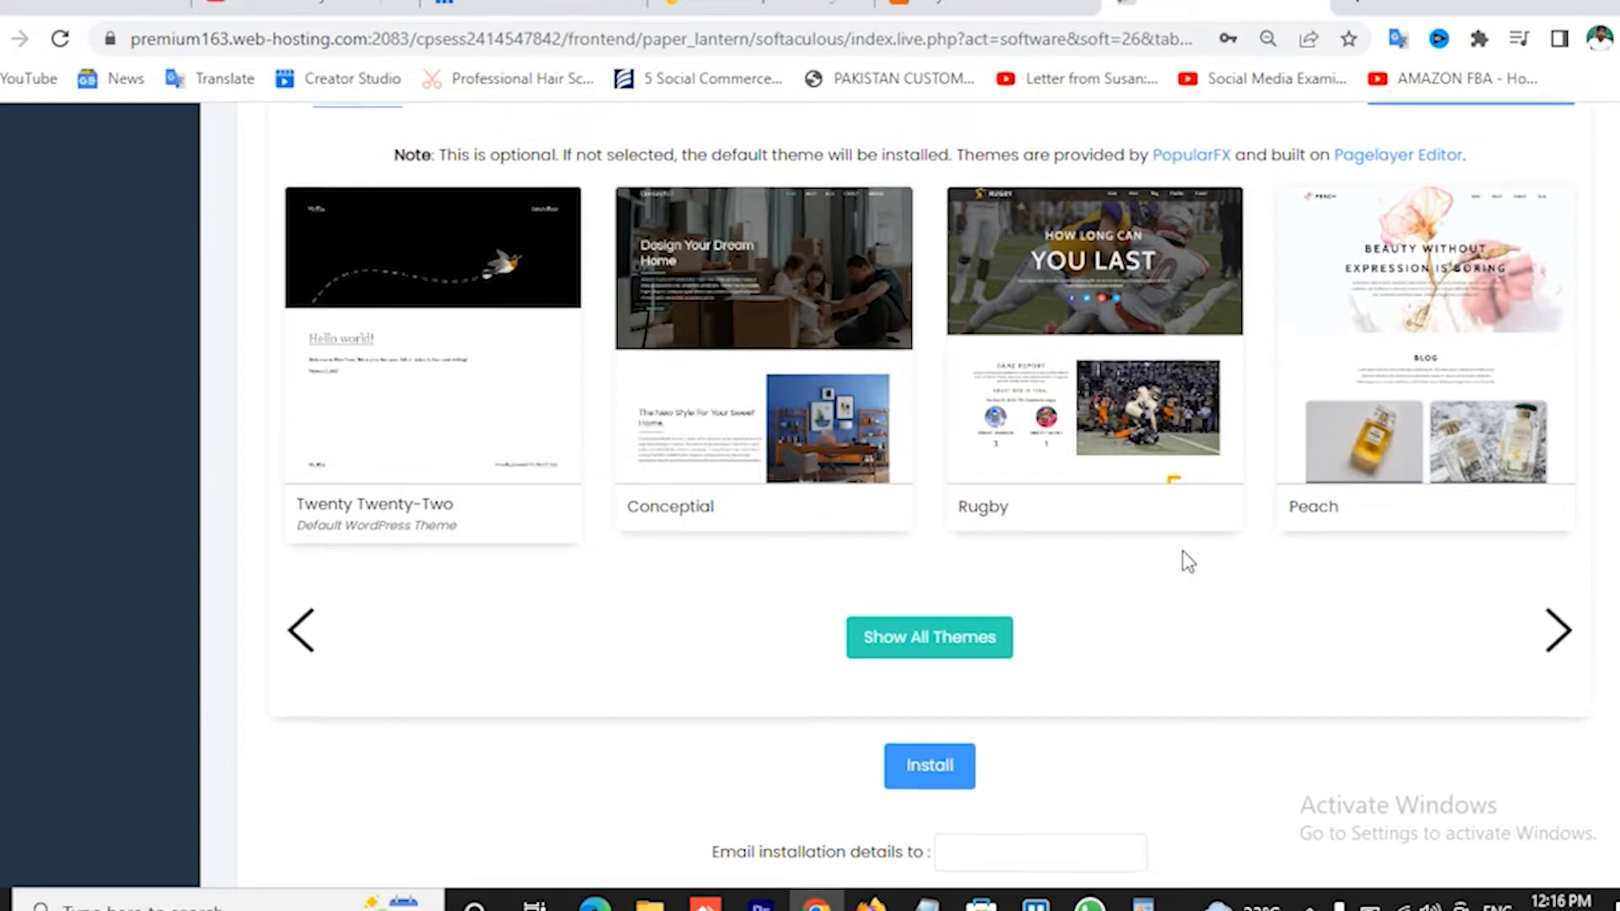
pyautogui.scroll(15, 1189, 562)
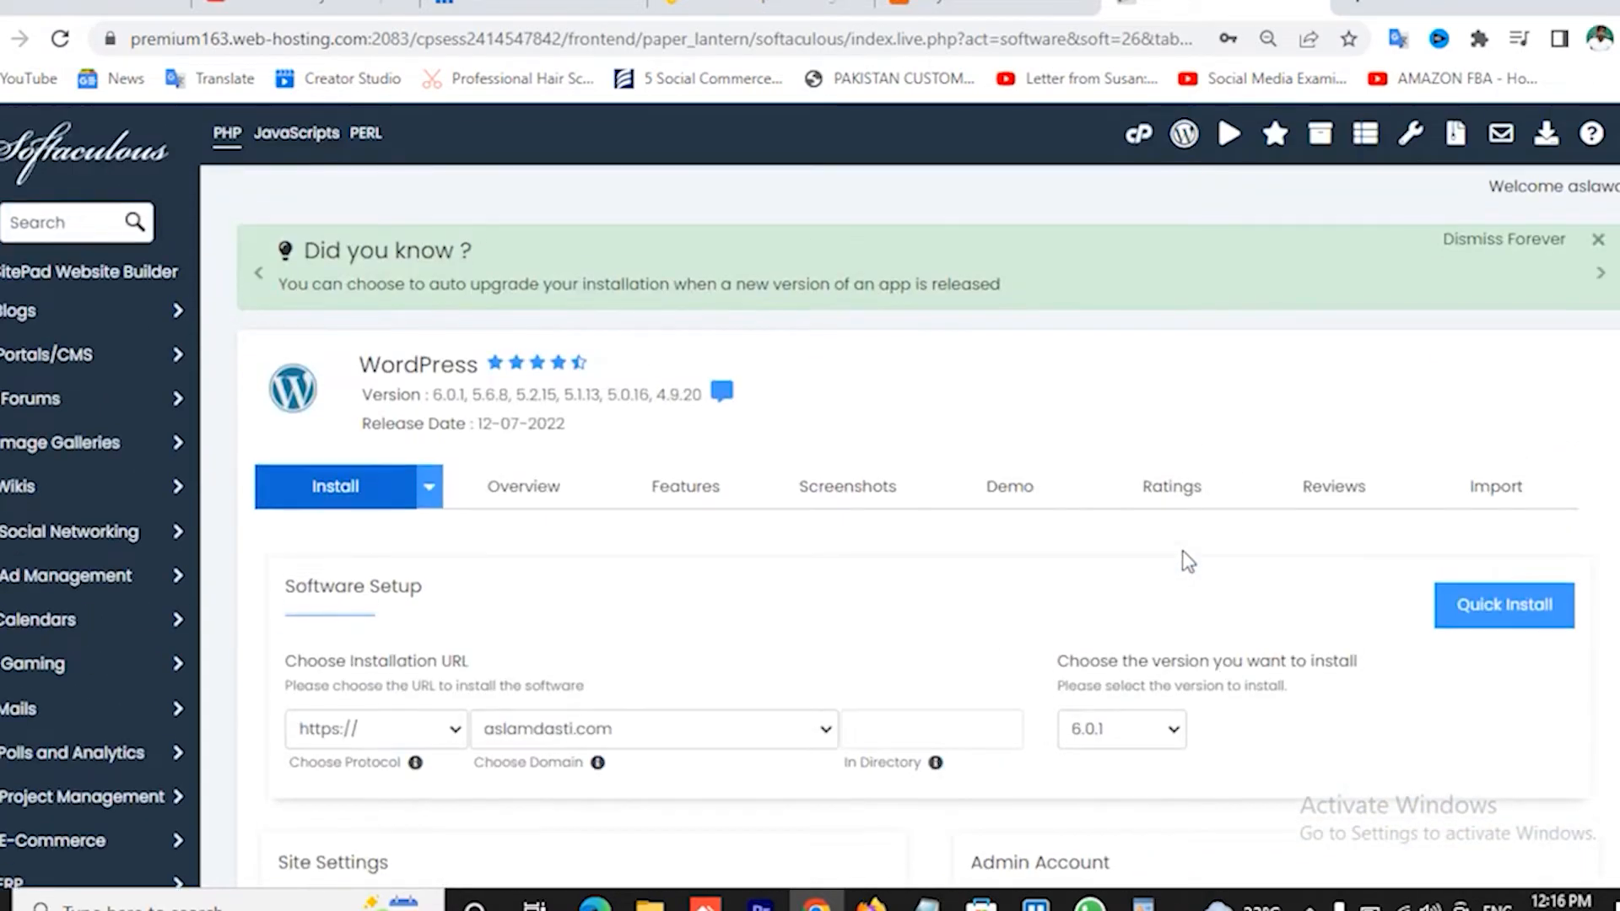
pyautogui.scroll(-15, 1183, 556)
pyautogui.click(931, 769)
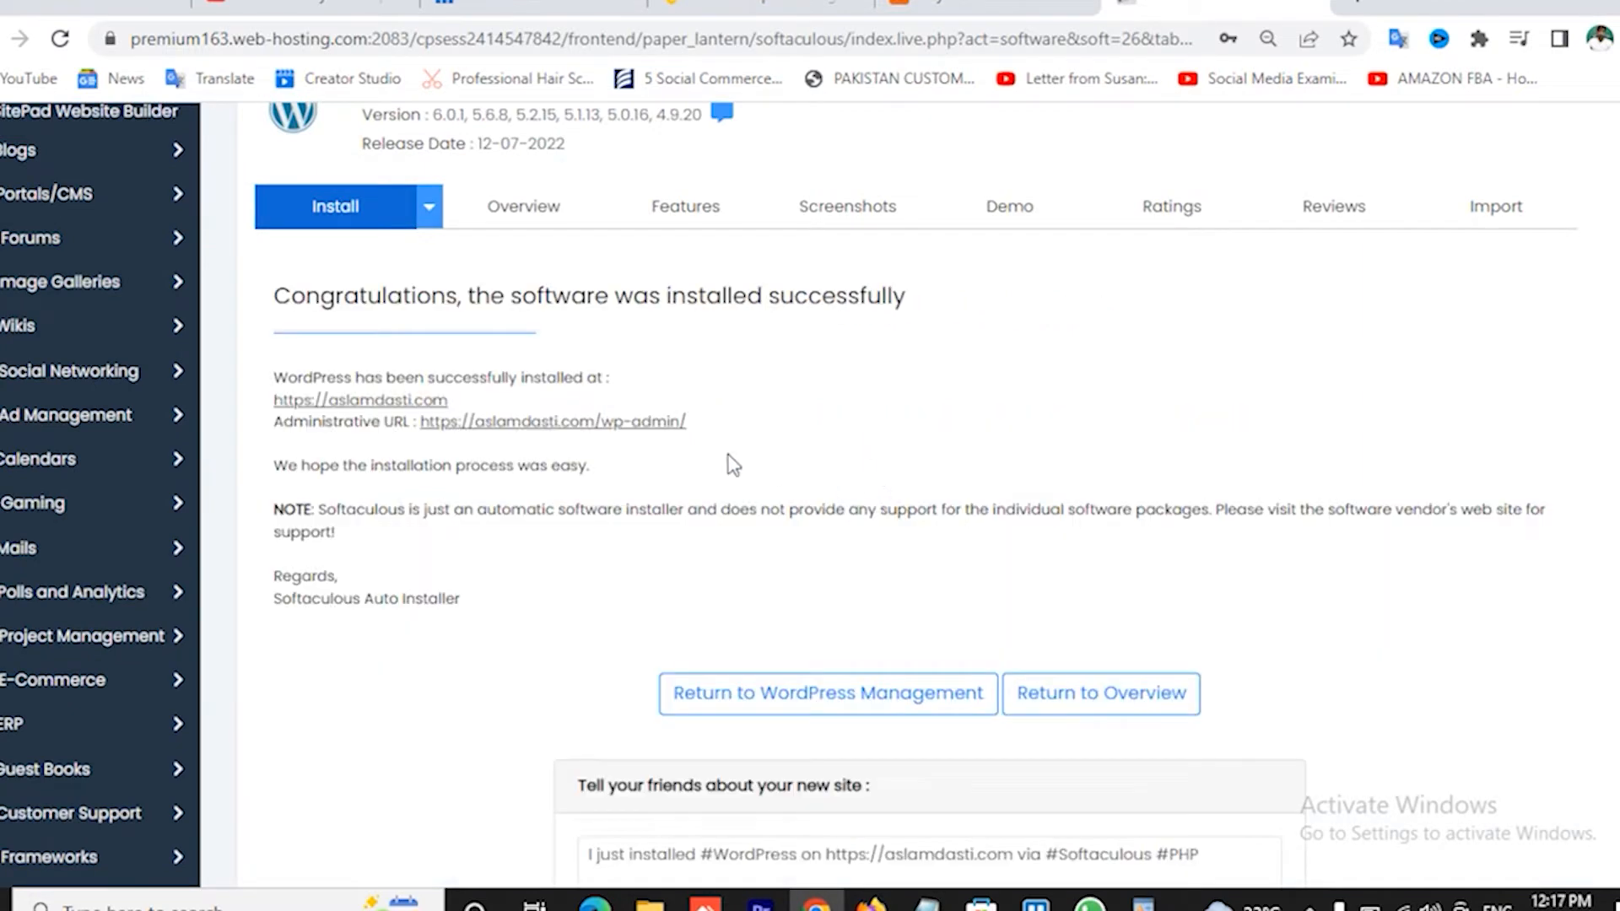
# Open the newly installed site and its wp-admin dashboard from the installation links
pyautogui.click(395, 404)
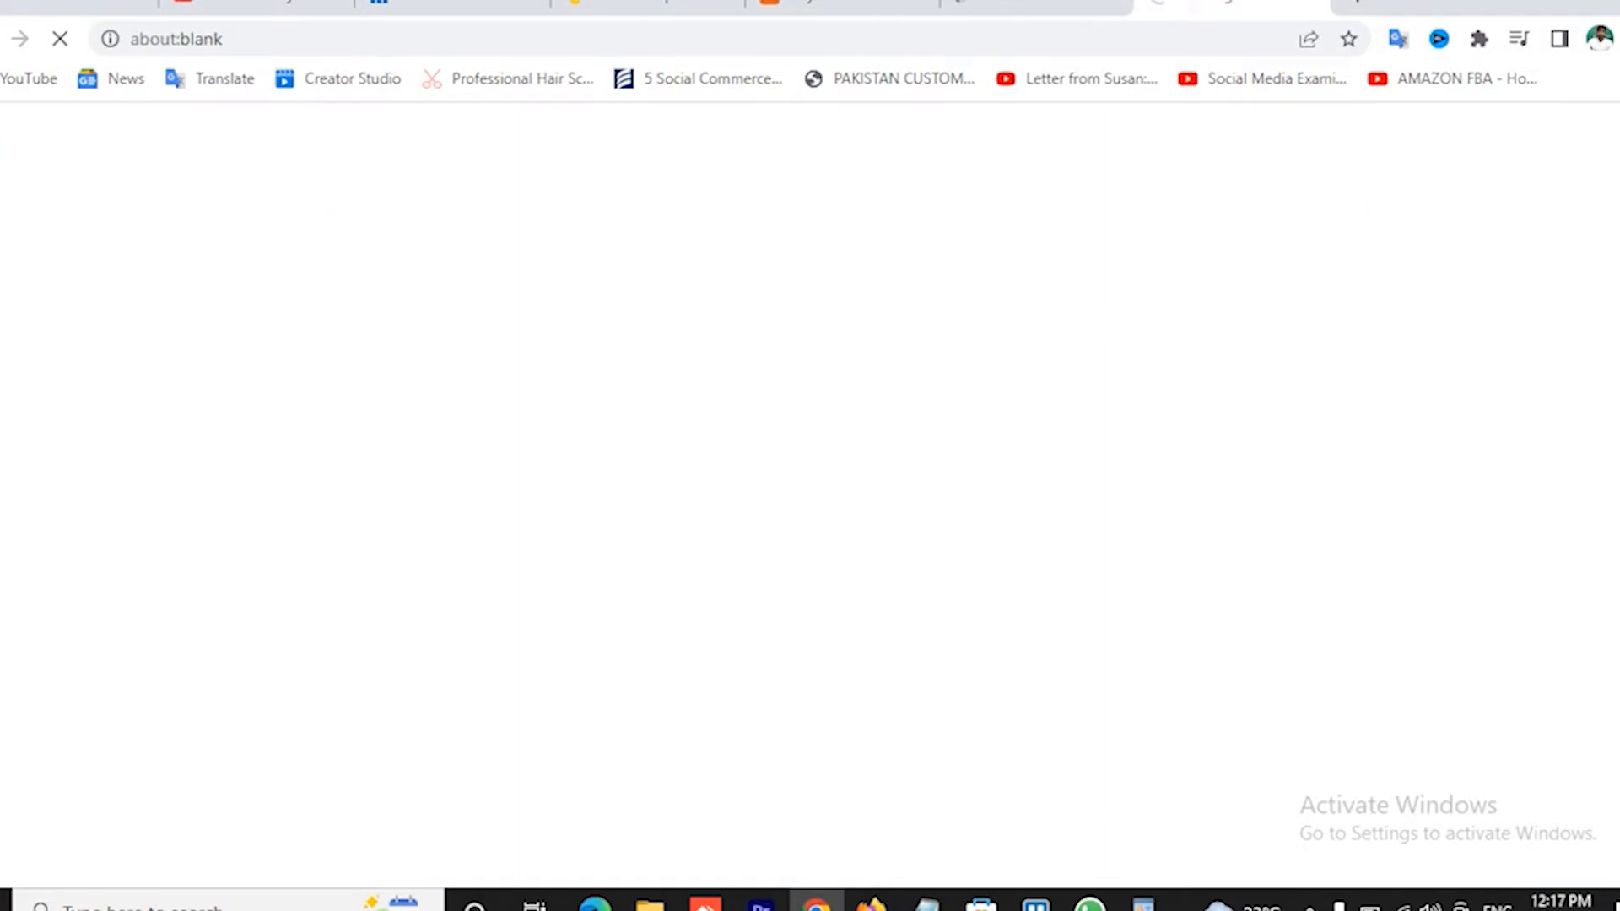
pyautogui.click(1036, 4)
pyautogui.click(580, 427)
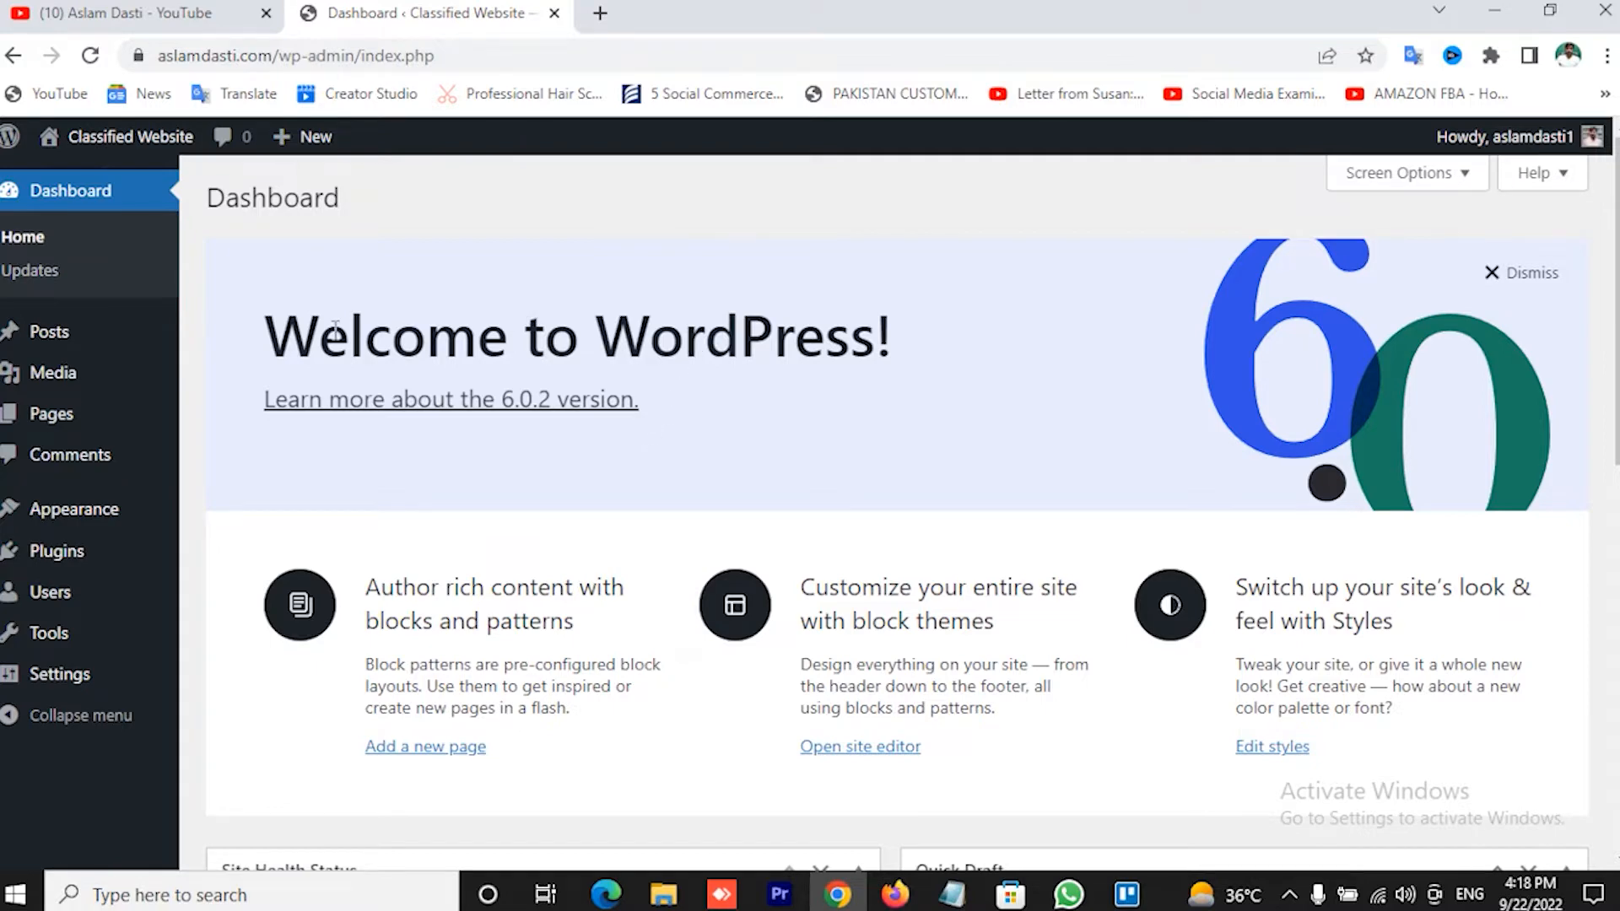
# Open the site's front end in a separate browser tab and look through the default homepage down to its footer
pyautogui.moveTo(127, 137)
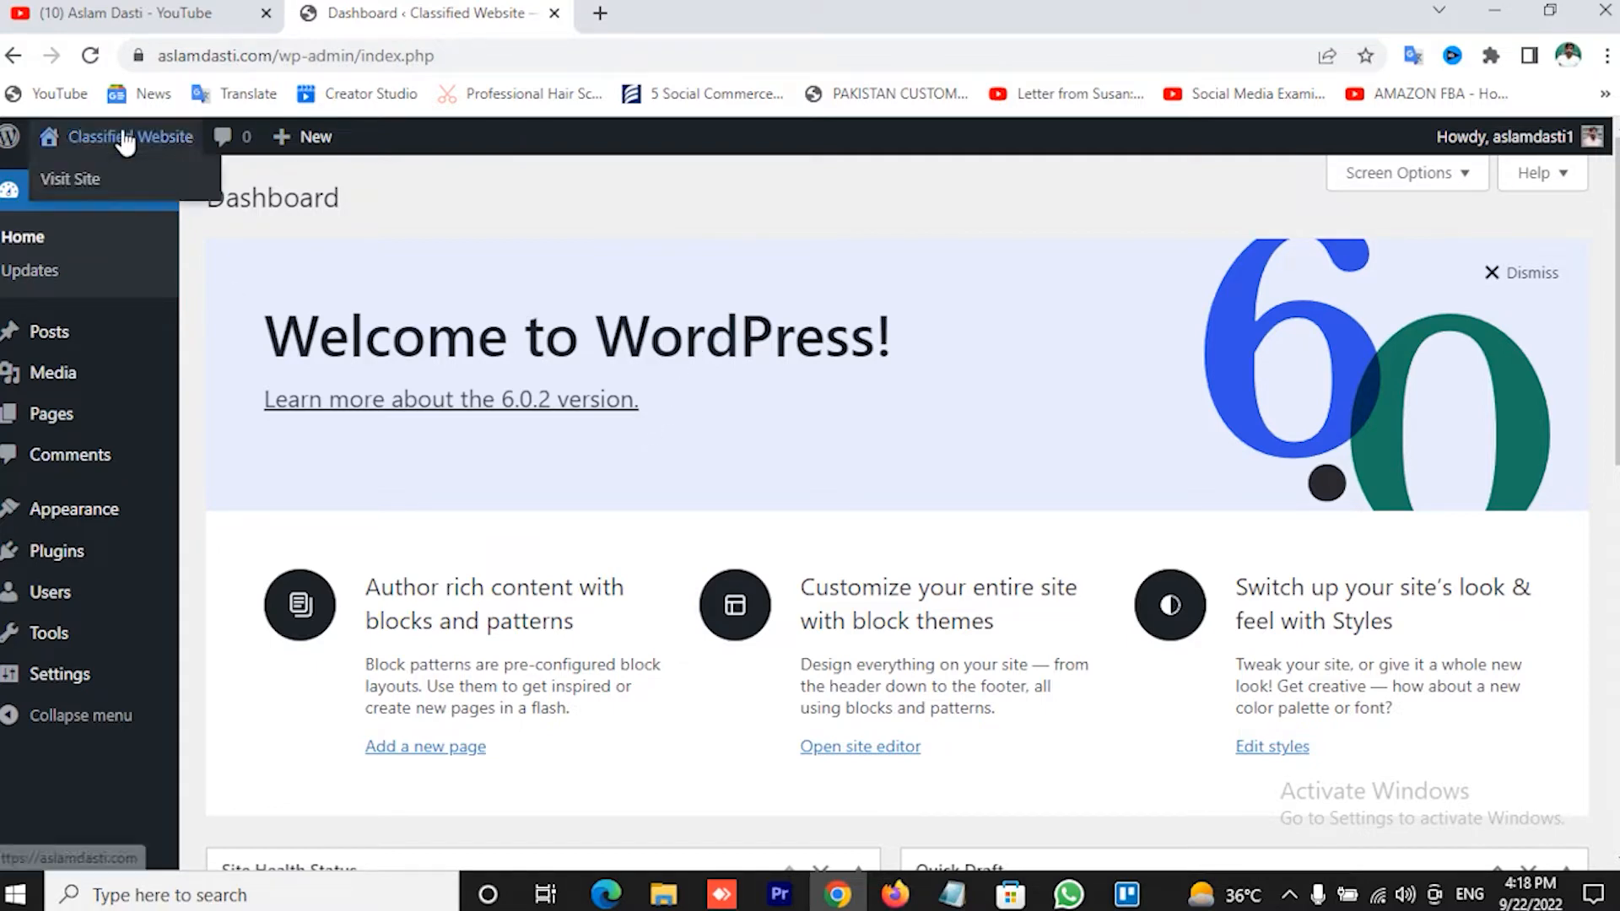
pyautogui.rightClick(85, 192)
pyautogui.click(145, 202)
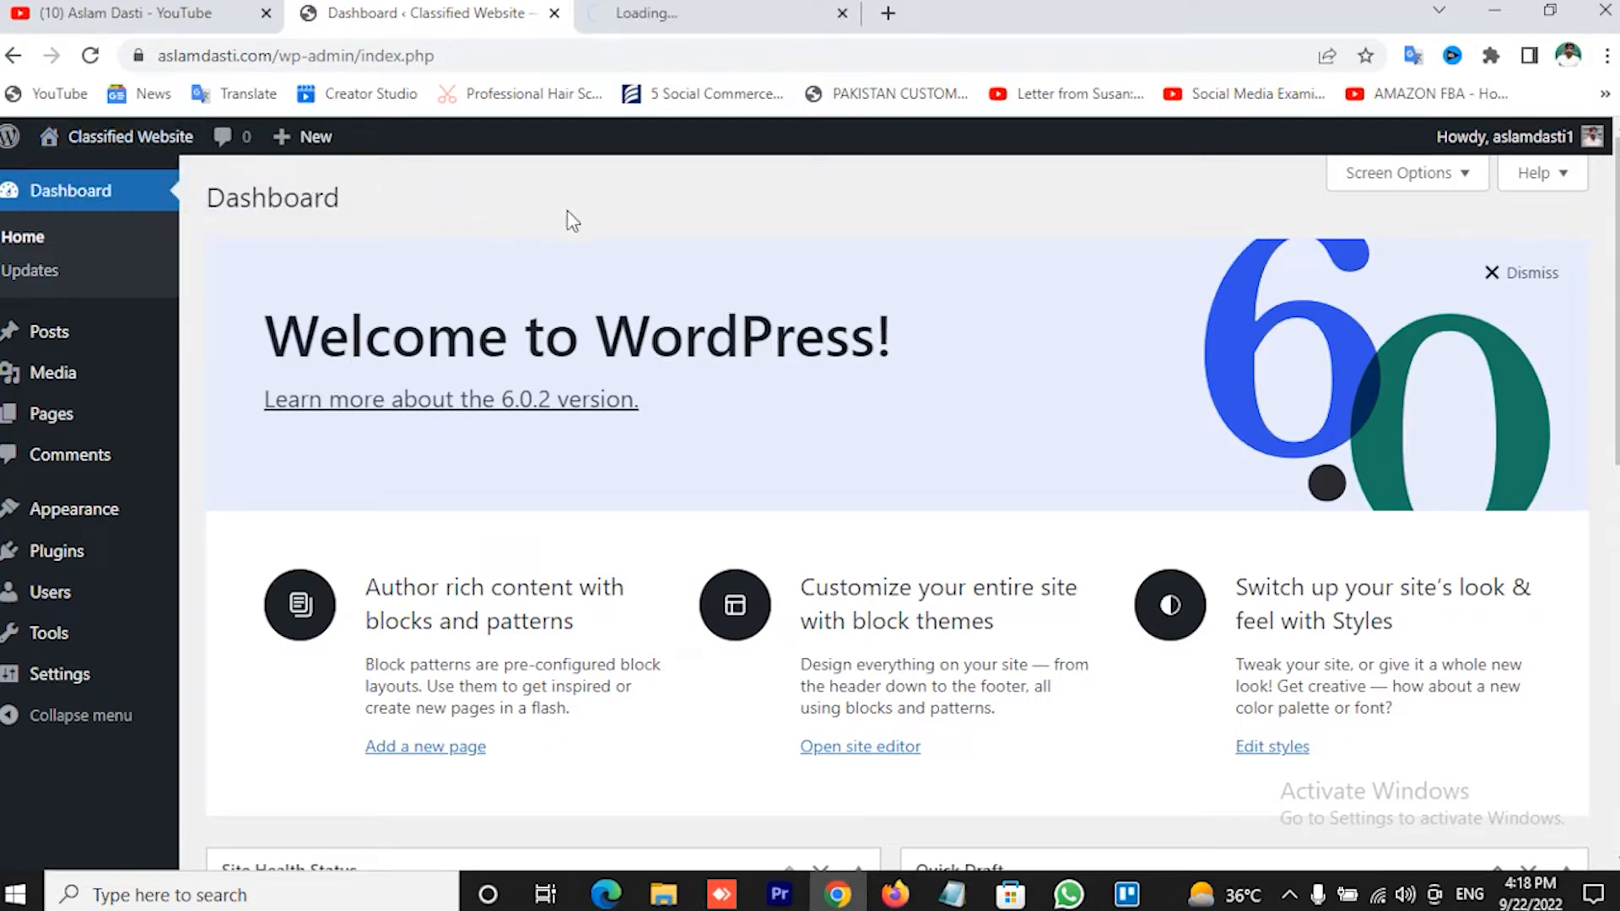
pyautogui.click(705, 10)
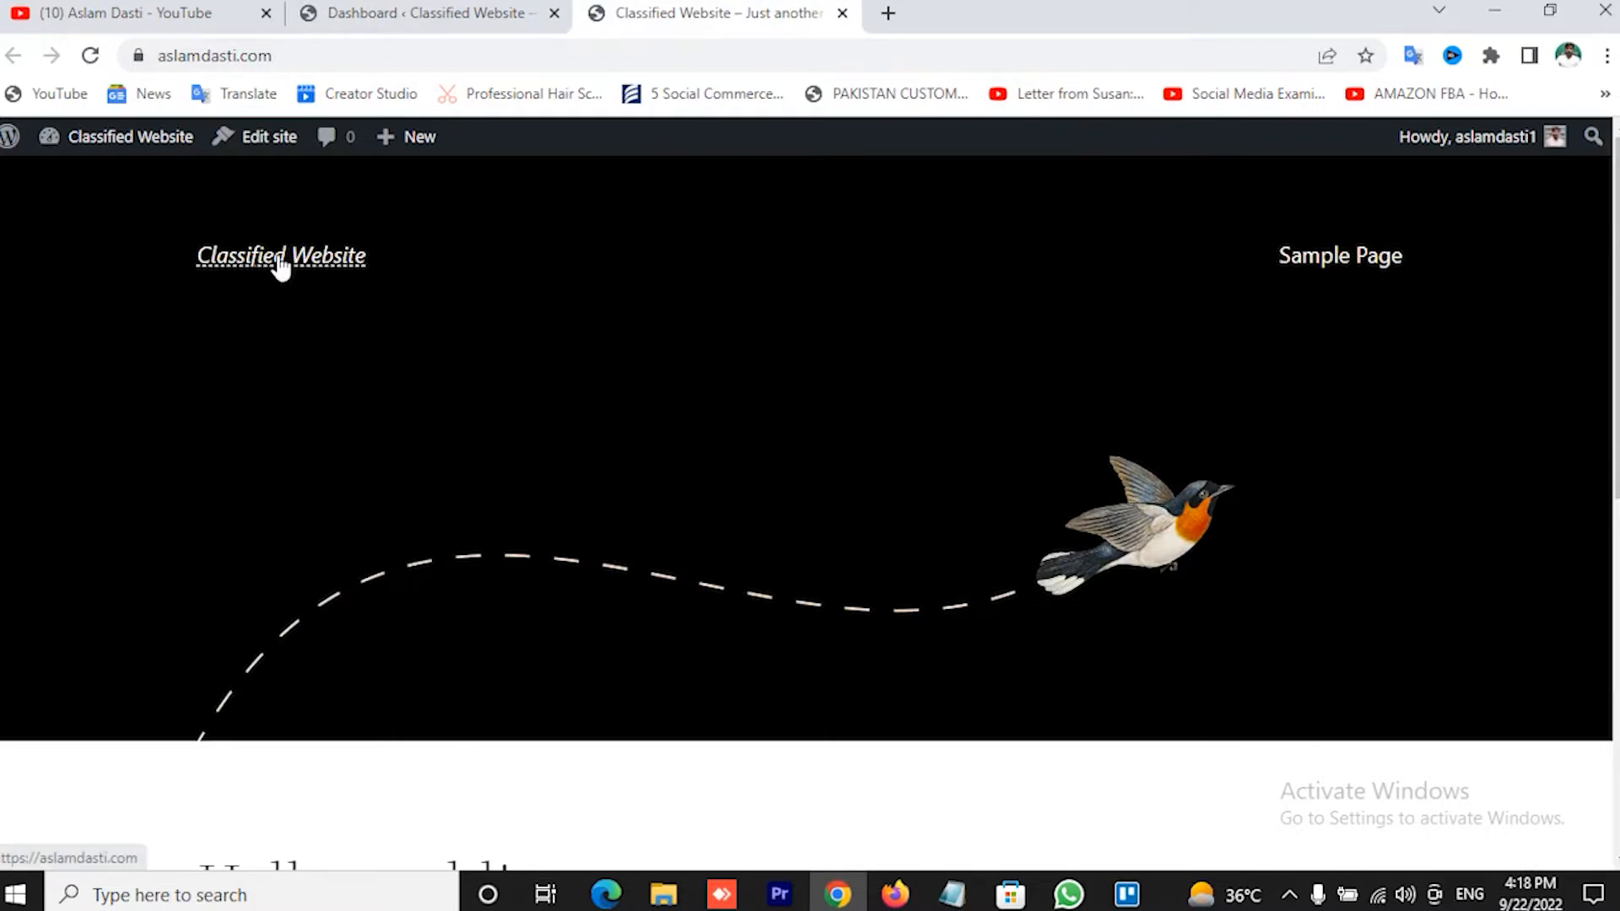
pyautogui.scroll(-6, 1017, 333)
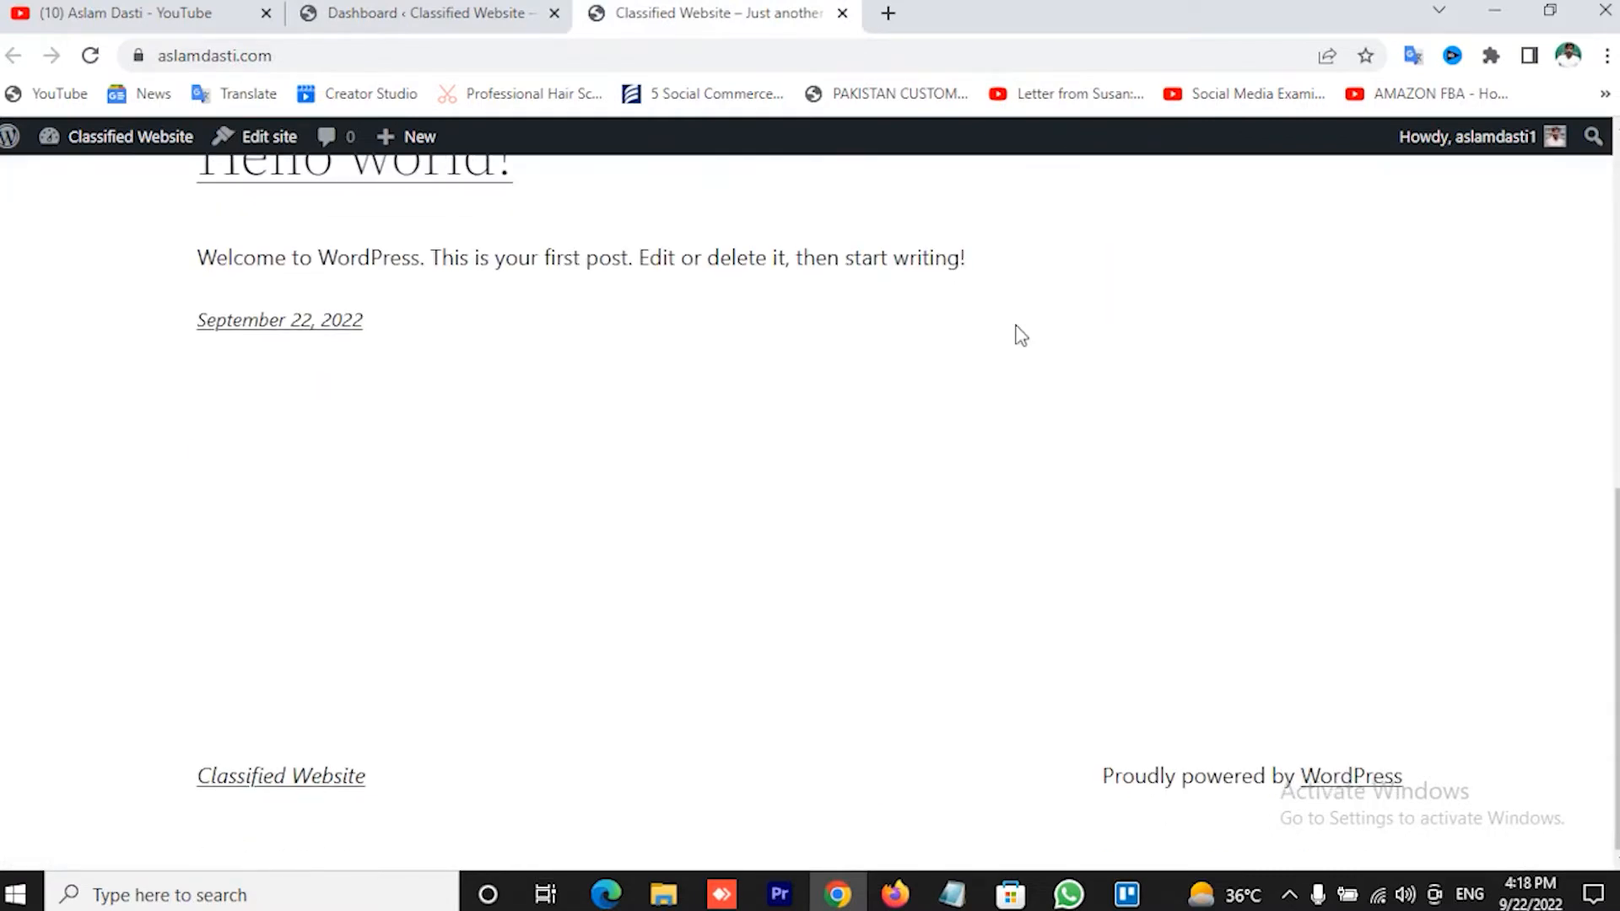
pyautogui.scroll(6, 1017, 333)
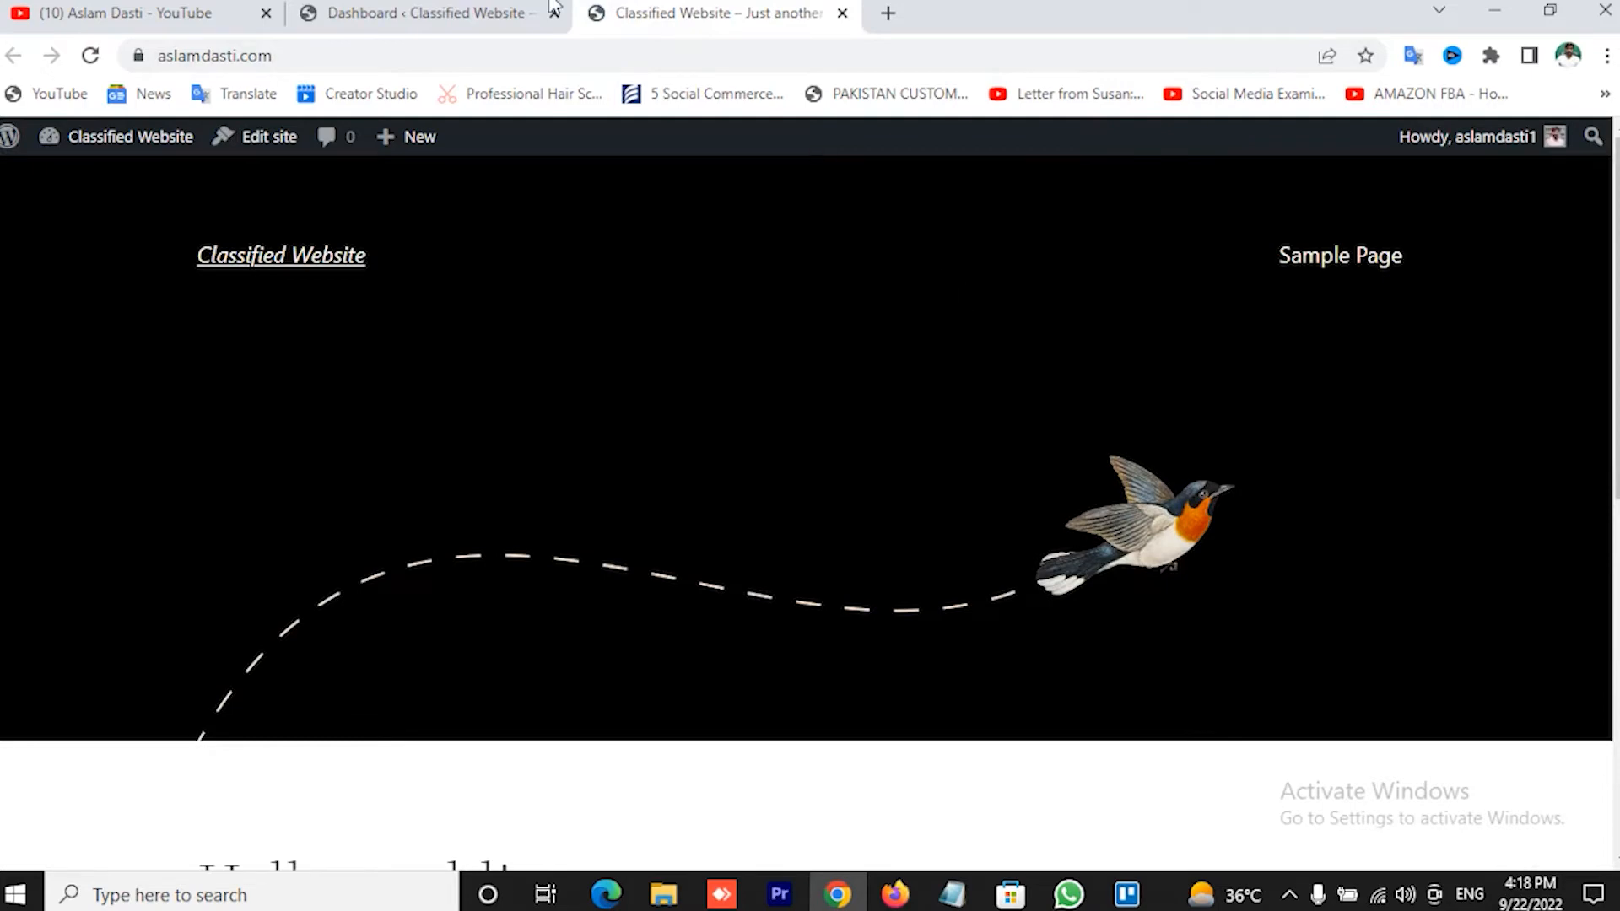
# Return to the WordPress dashboard, open the installed themes page and review the active theme
pyautogui.click(447, 11)
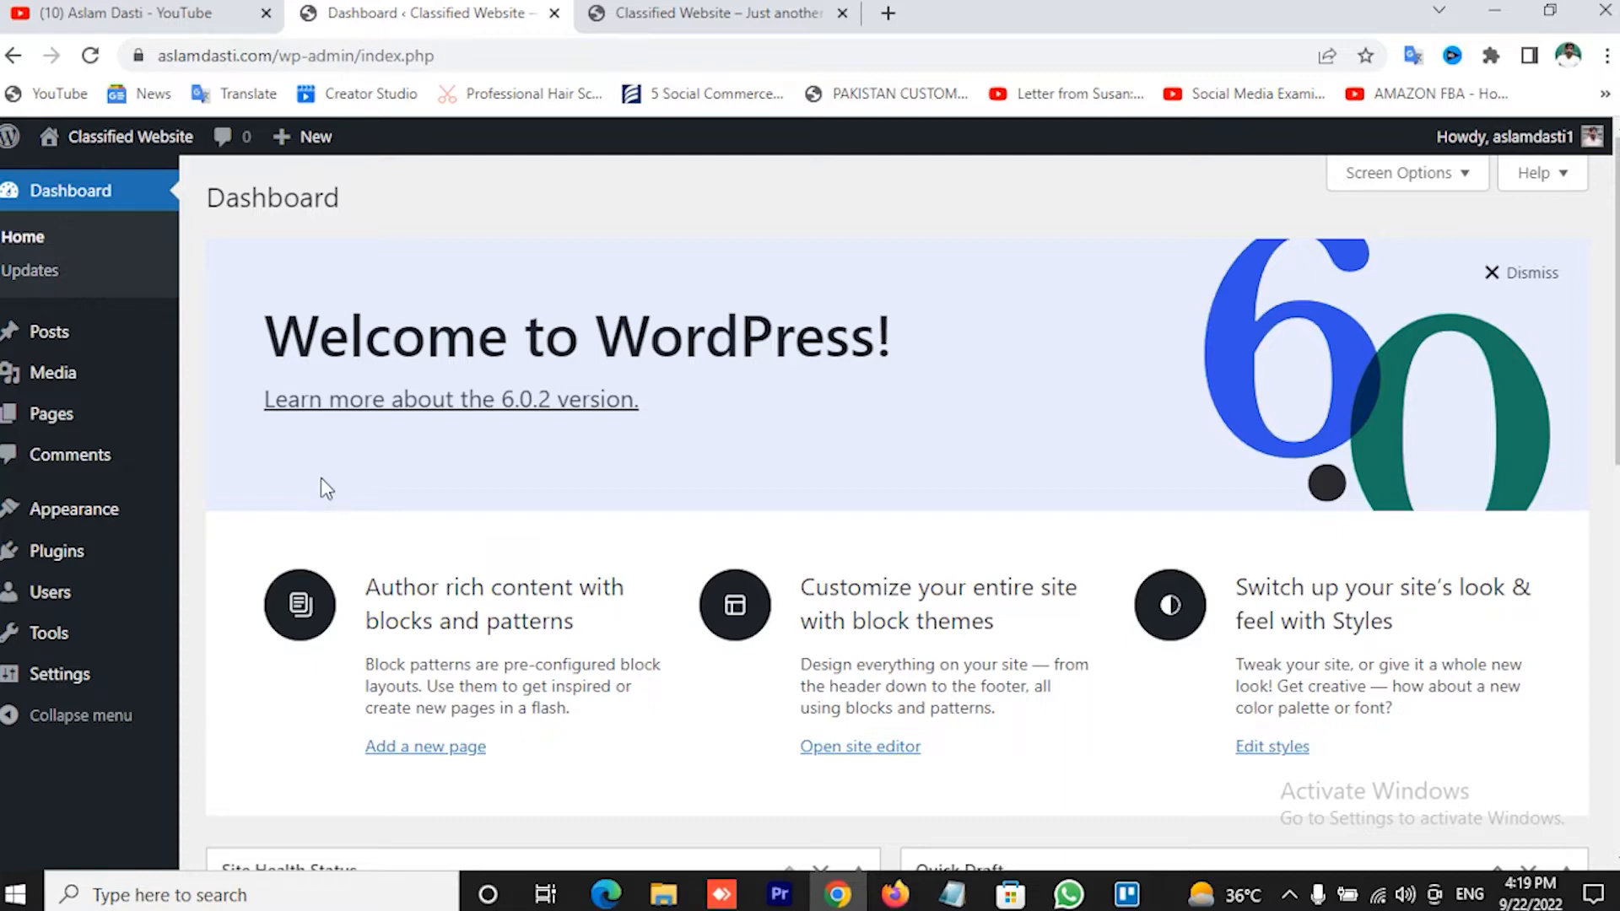
pyautogui.moveTo(126, 521)
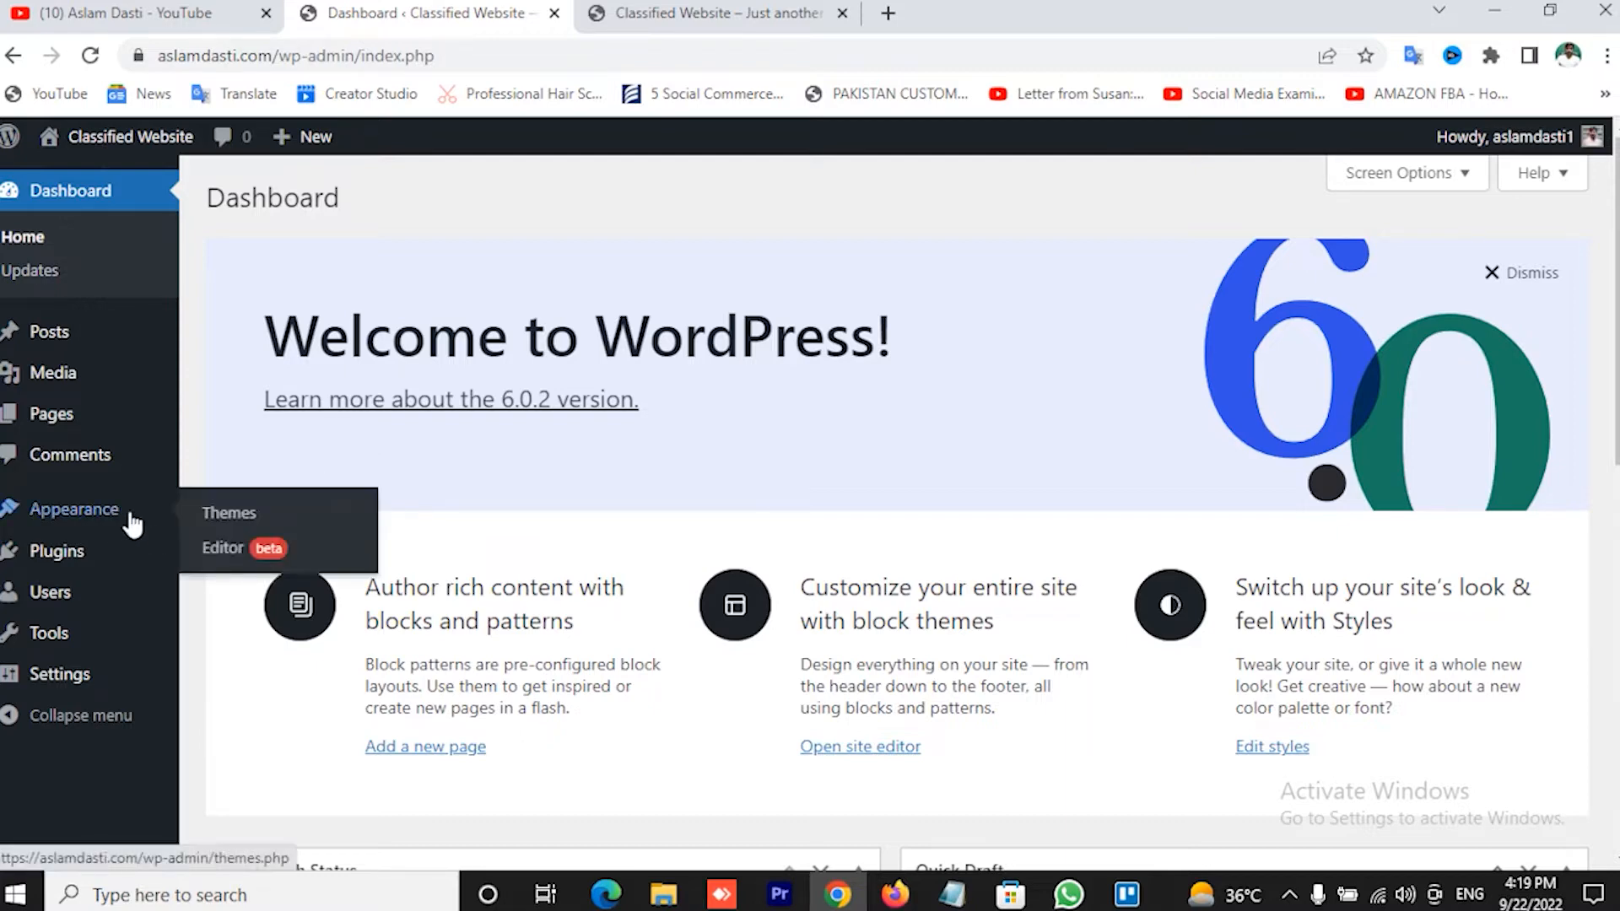
pyautogui.click(229, 516)
pyautogui.scroll(-4, 618, 406)
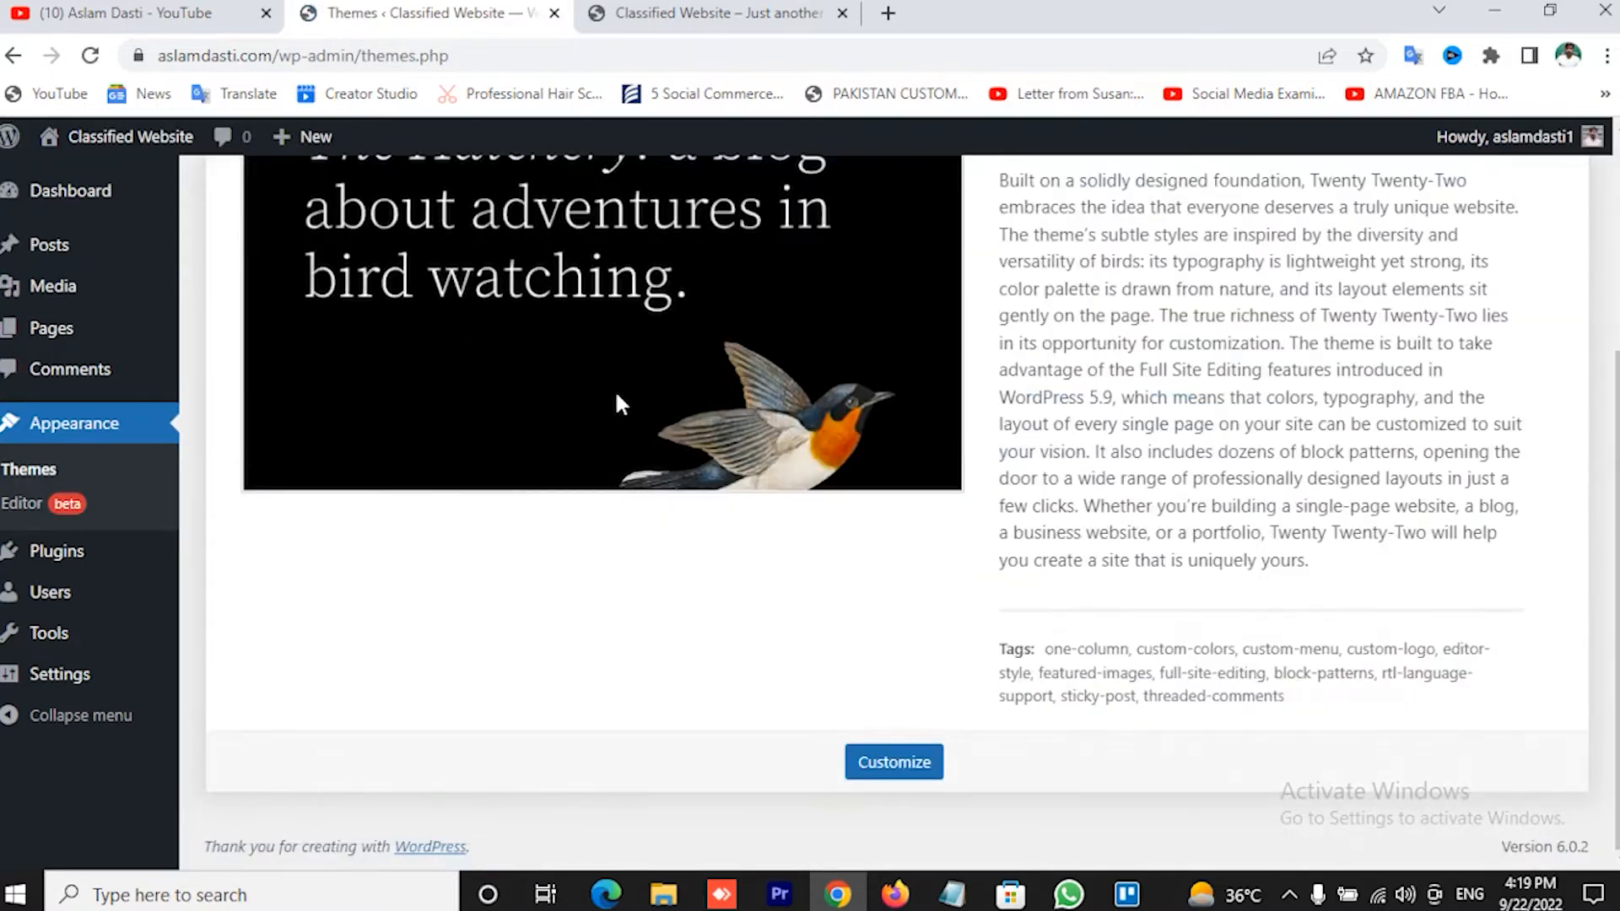
pyautogui.scroll(4, 791, 374)
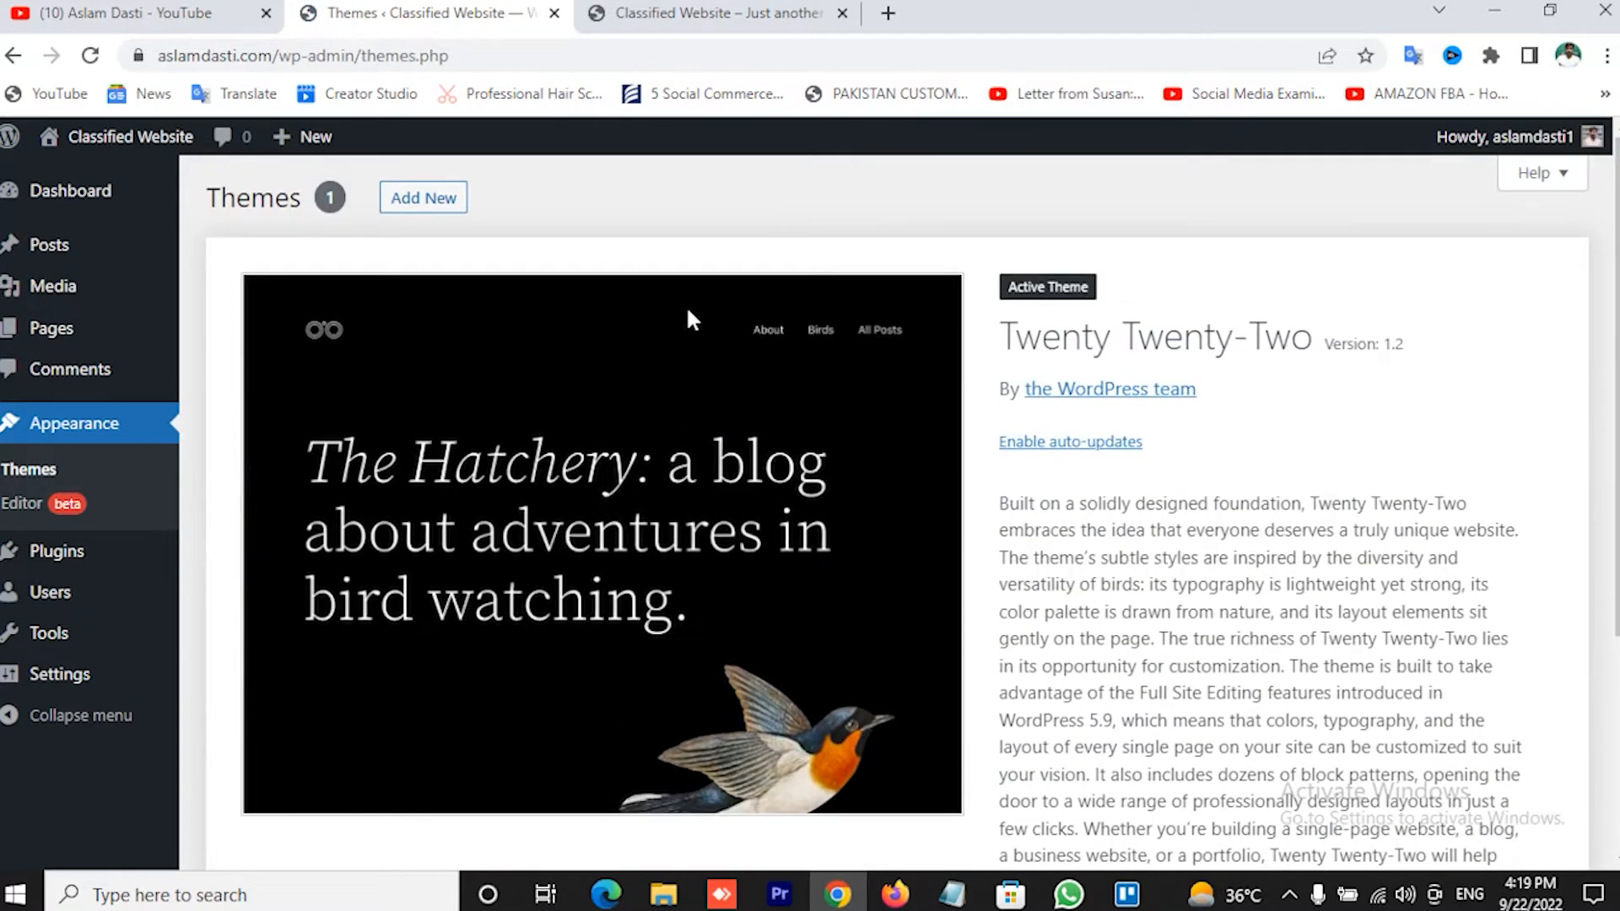
# Open the page for adding new themes and browse the popular themes
pyautogui.click(448, 199)
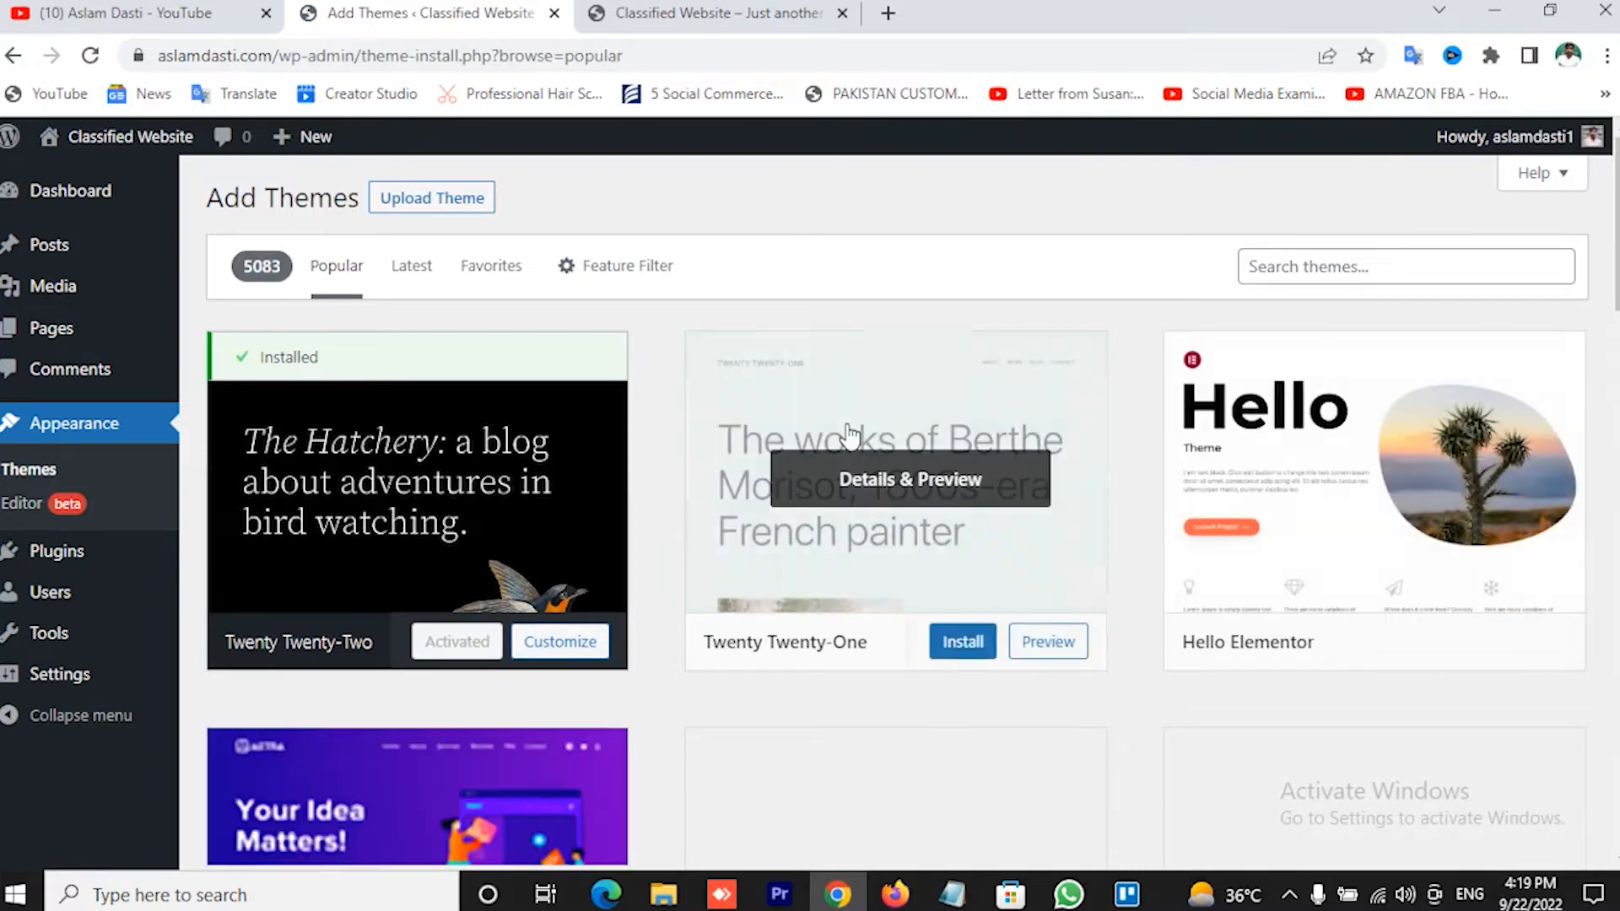
pyautogui.scroll(-1, 1043, 432)
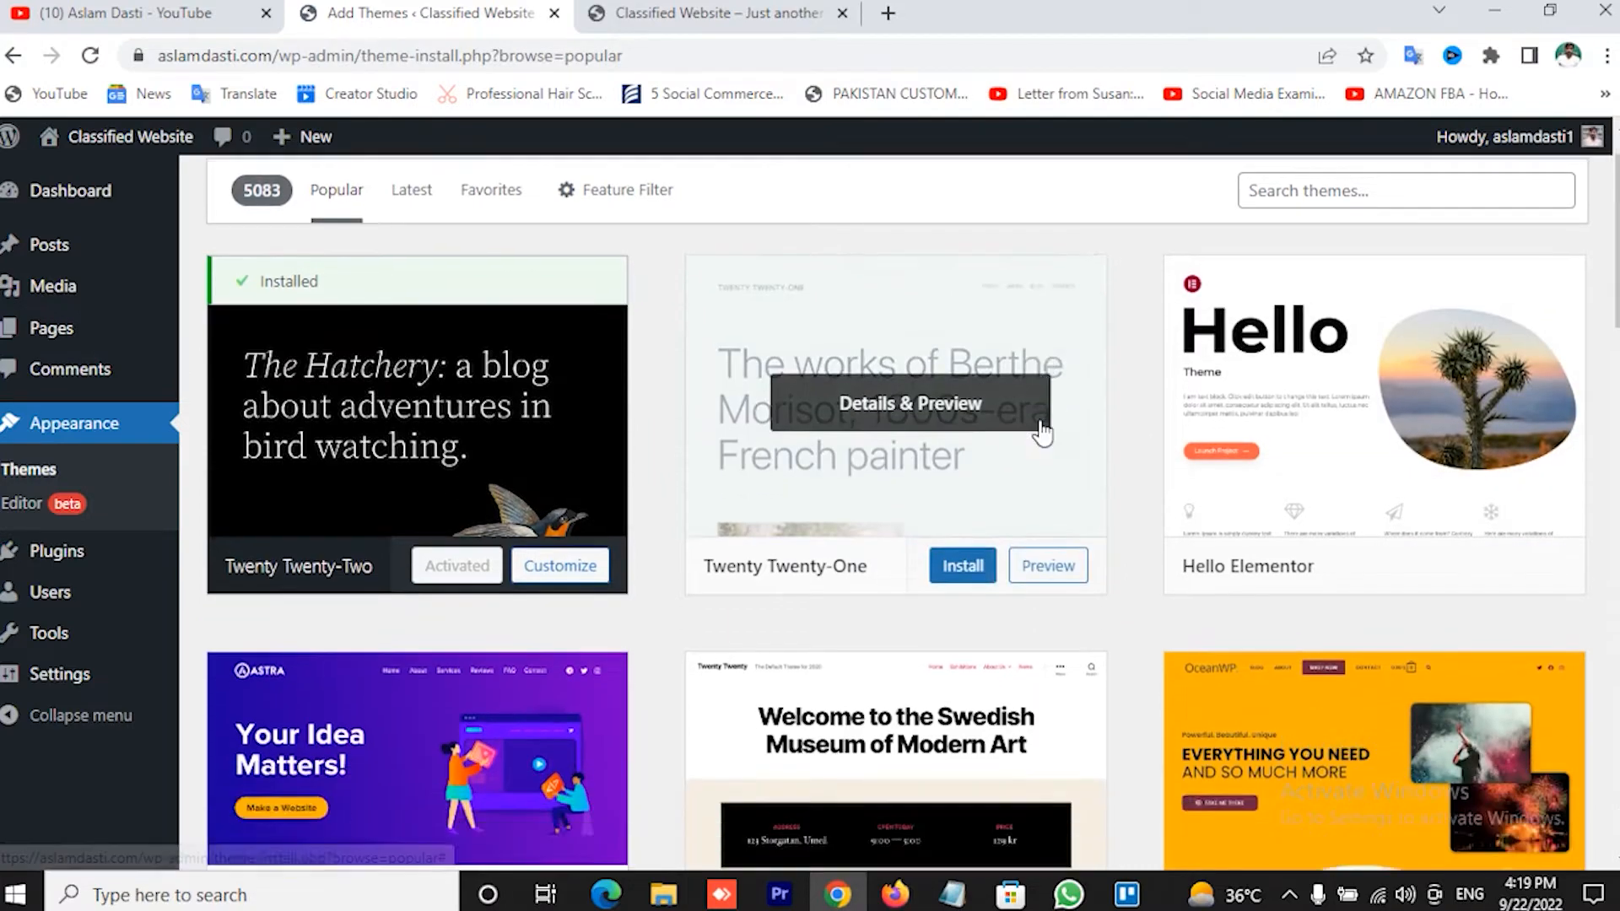
pyautogui.scroll(-5, 1029, 430)
pyautogui.scroll(6, 1040, 384)
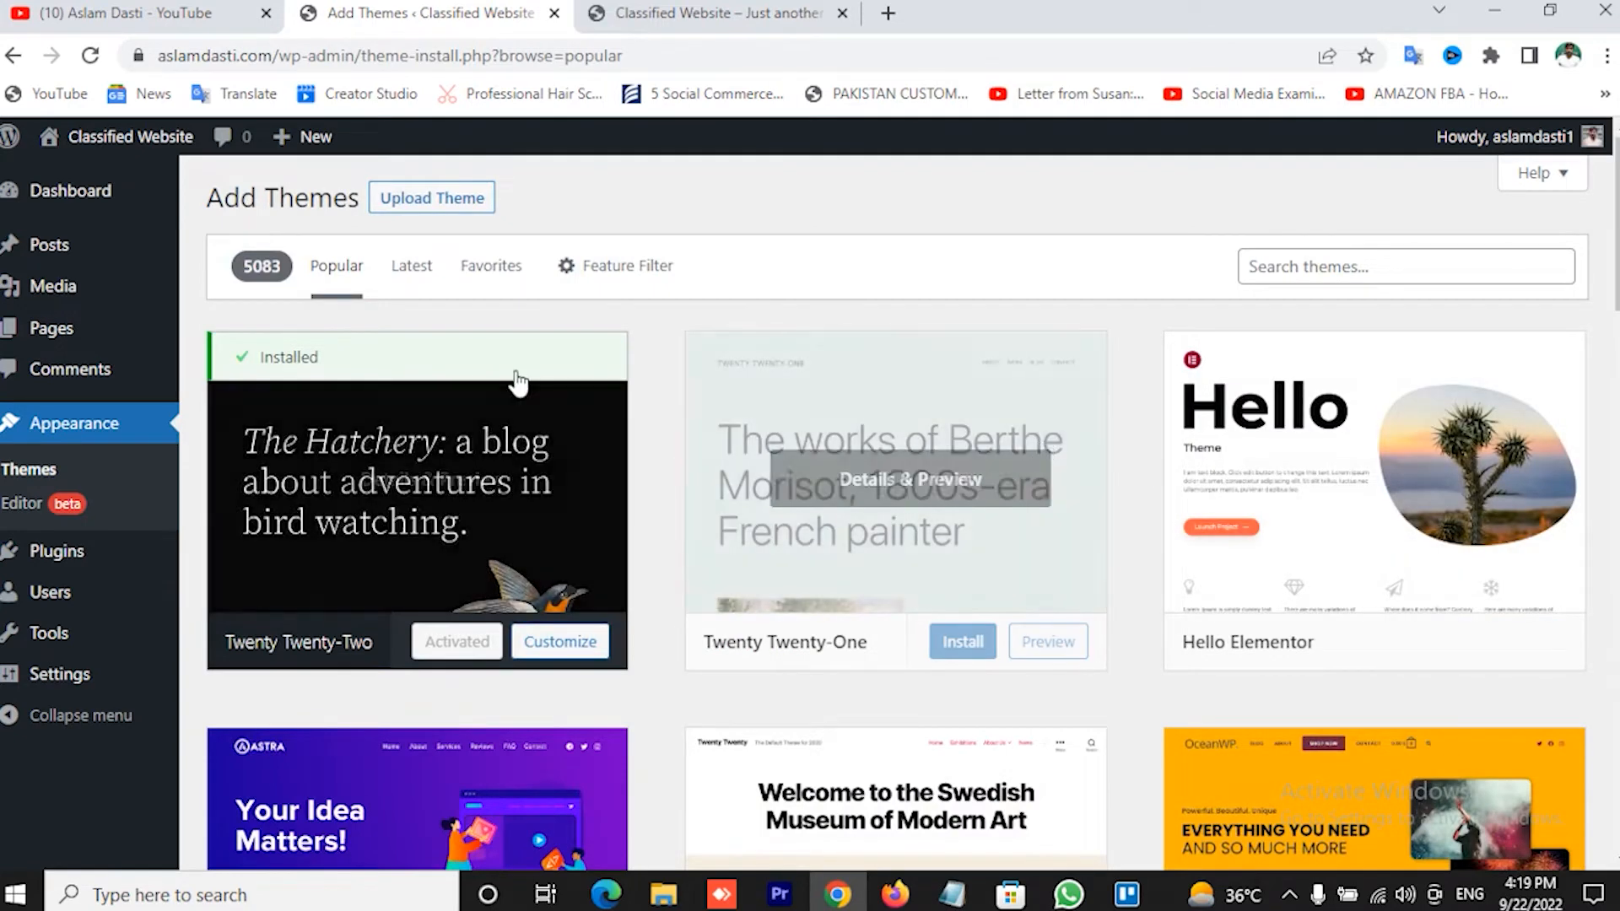
# Look through the popular themes down to the PopularFX and GeneratePress row
pyautogui.scroll(-1, 850, 443)
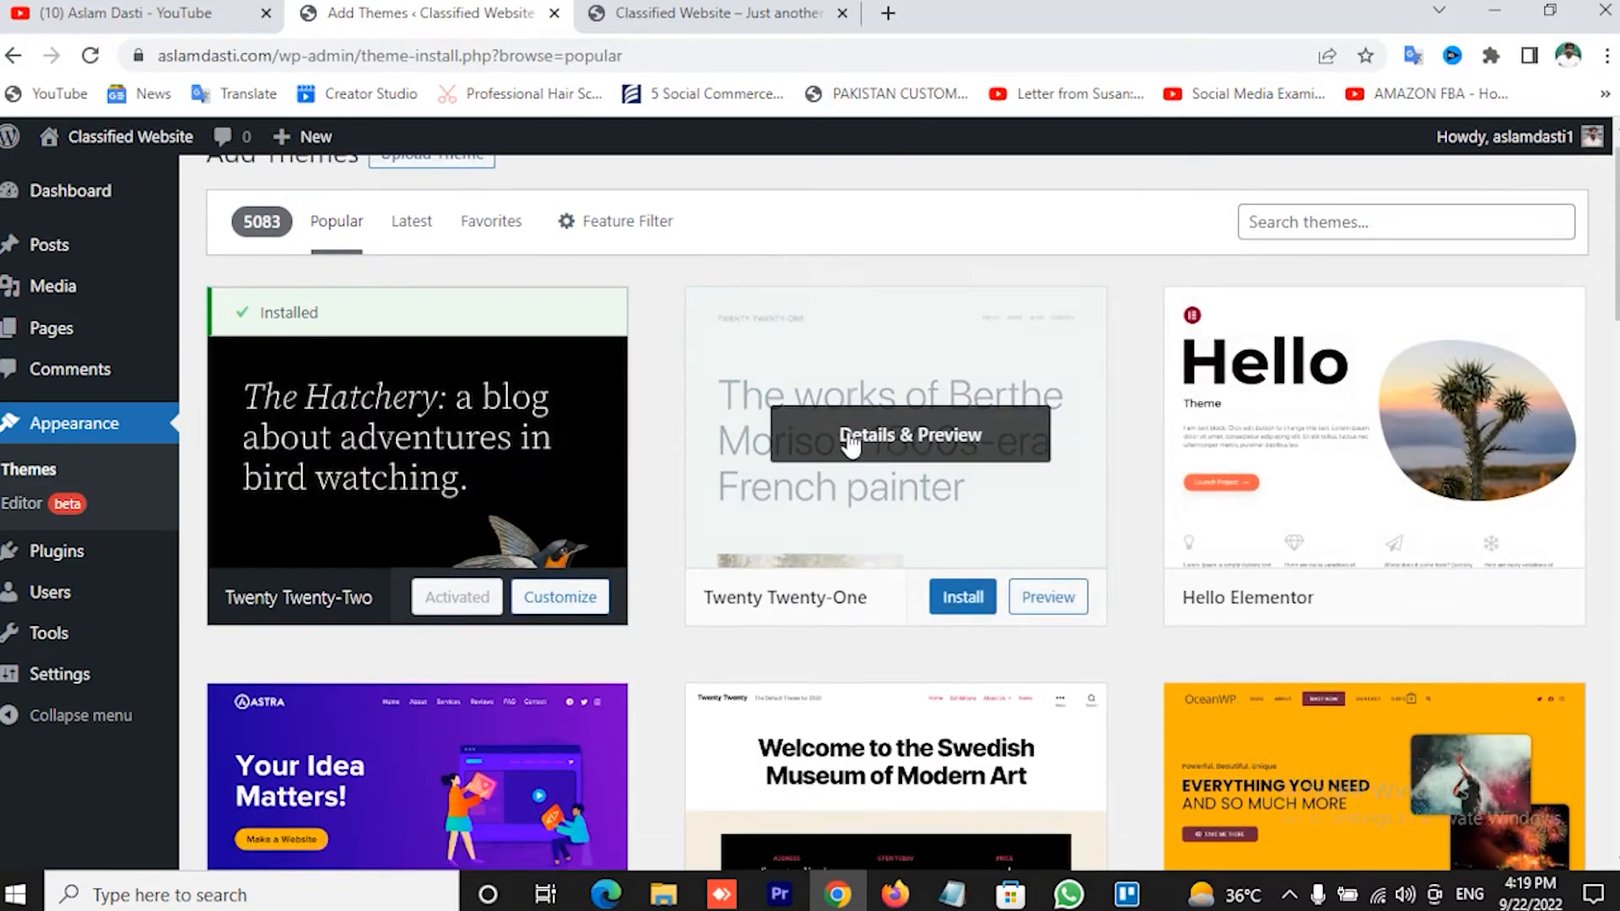
pyautogui.scroll(-5, 850, 443)
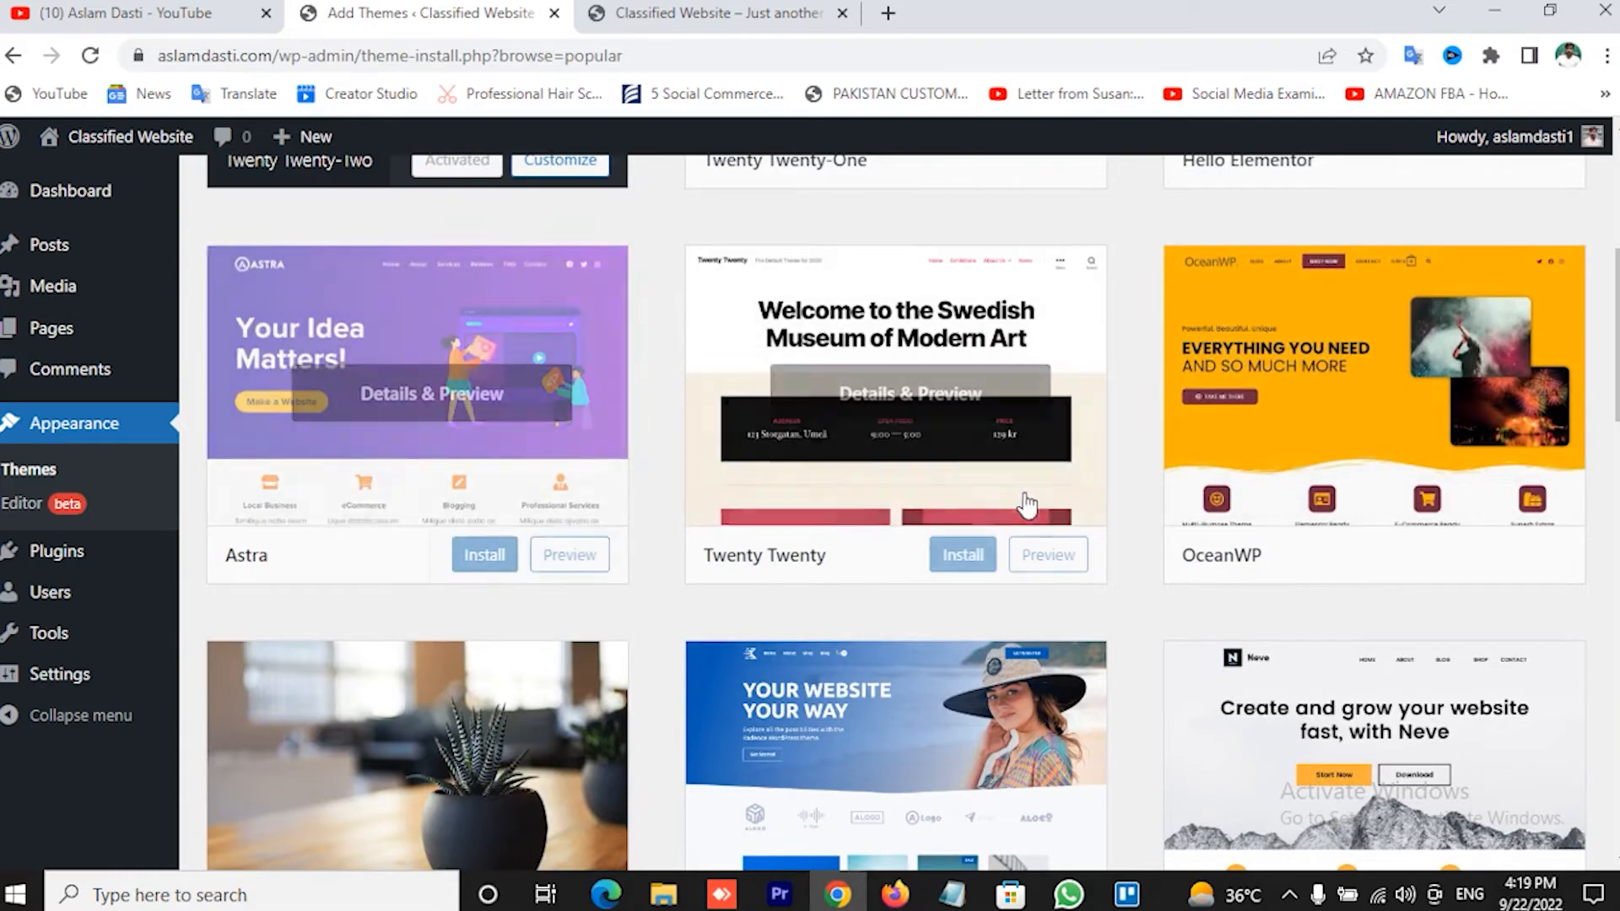
pyautogui.scroll(-4, 983, 579)
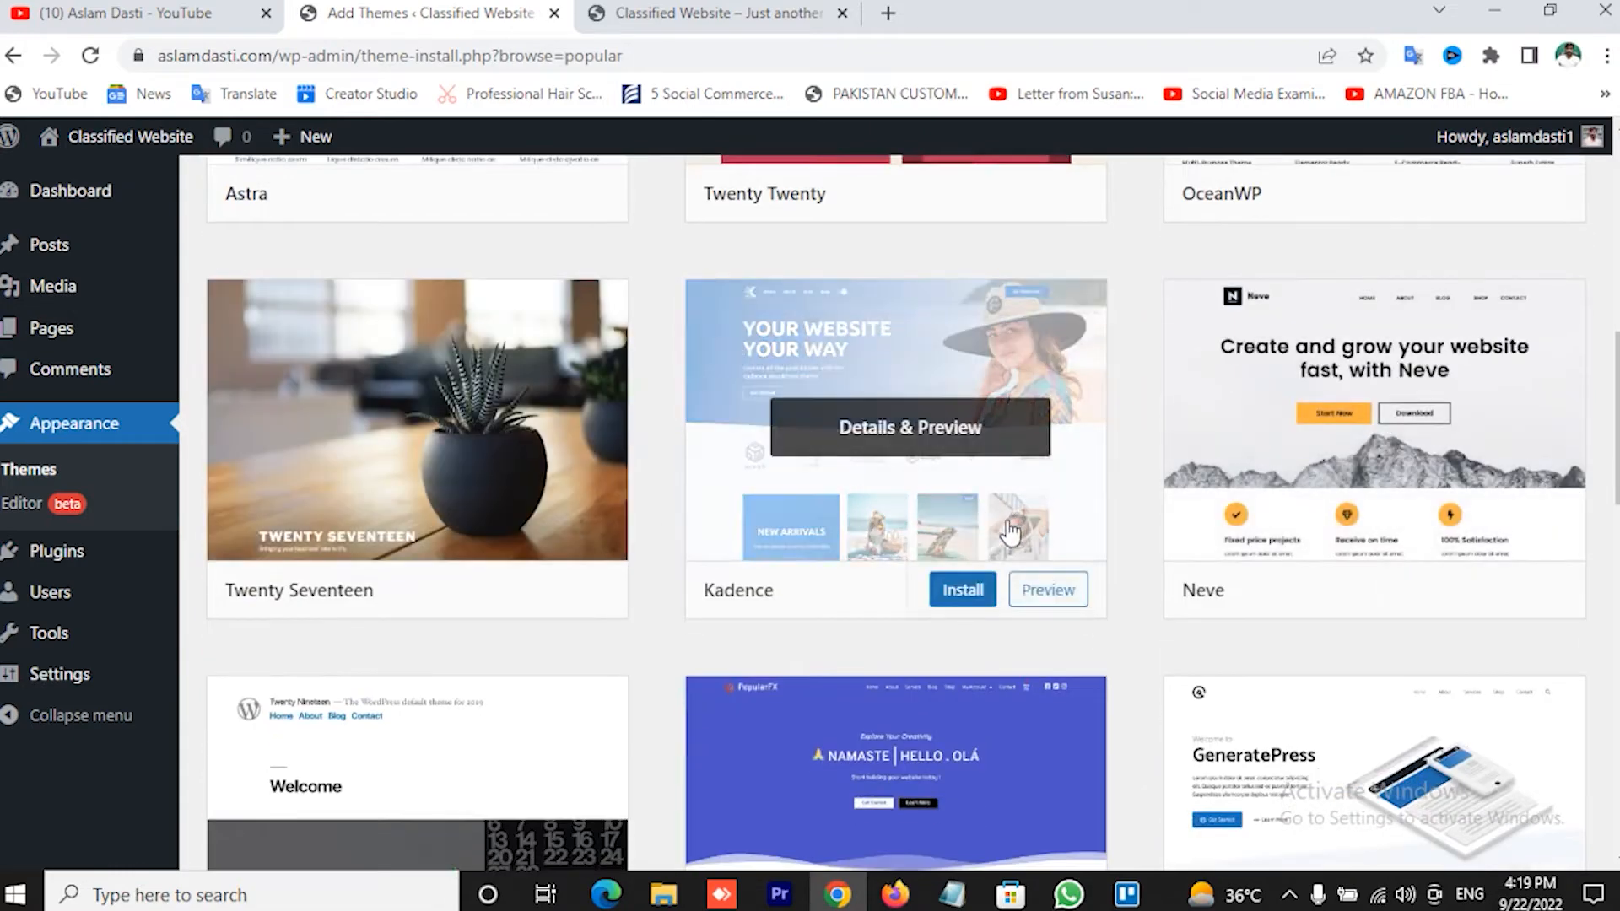
pyautogui.scroll(-3, 1562, 528)
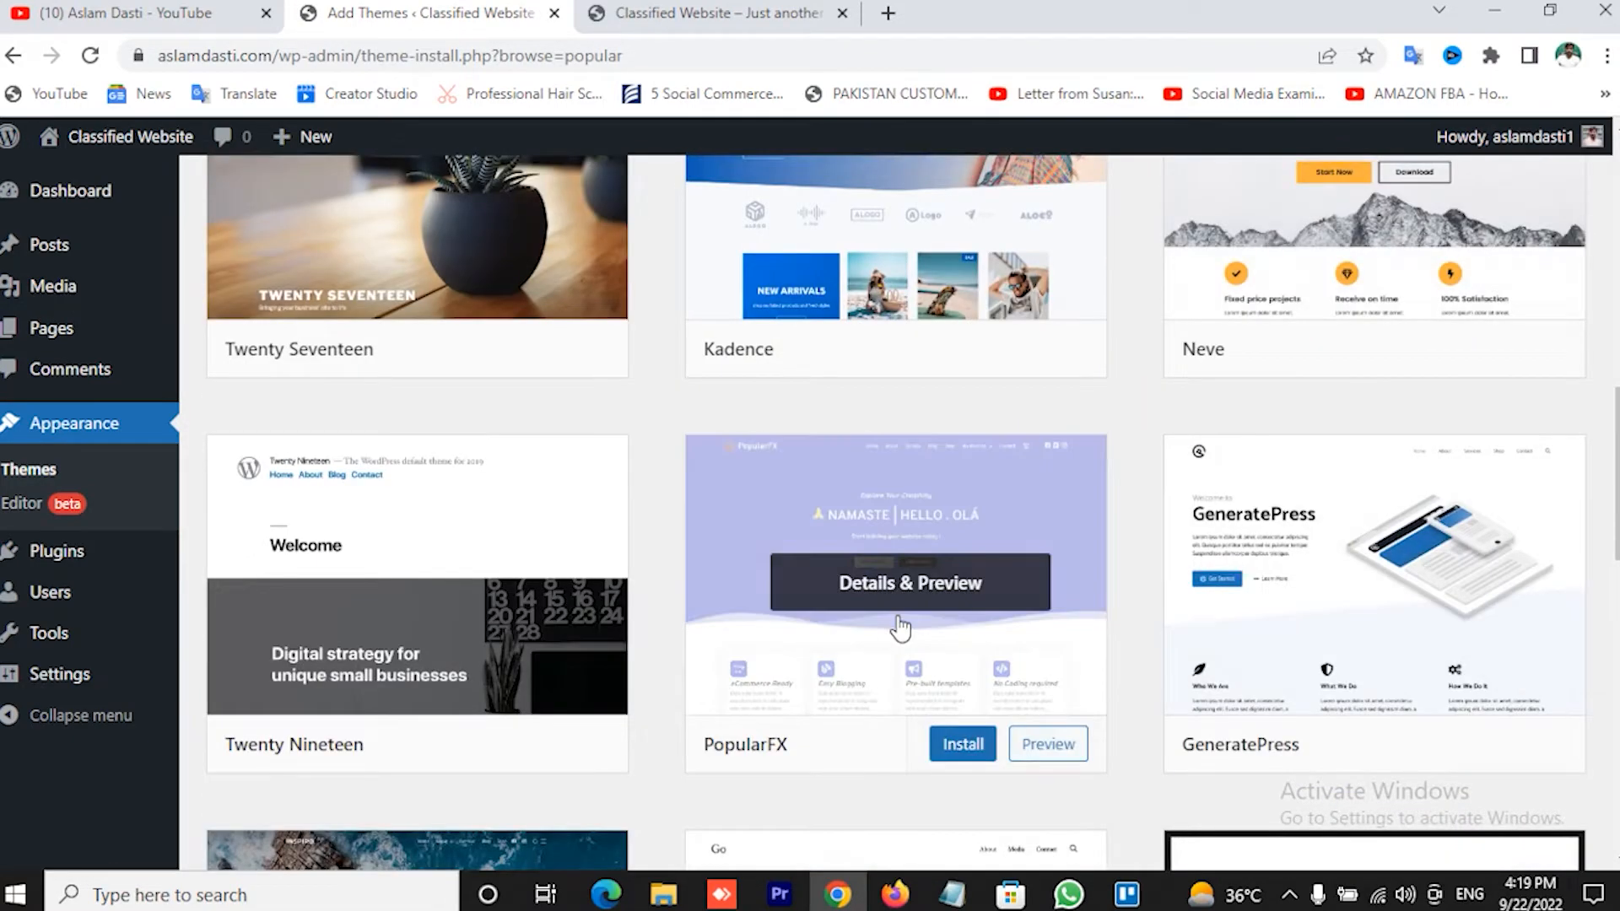
pyautogui.scroll(7, 901, 621)
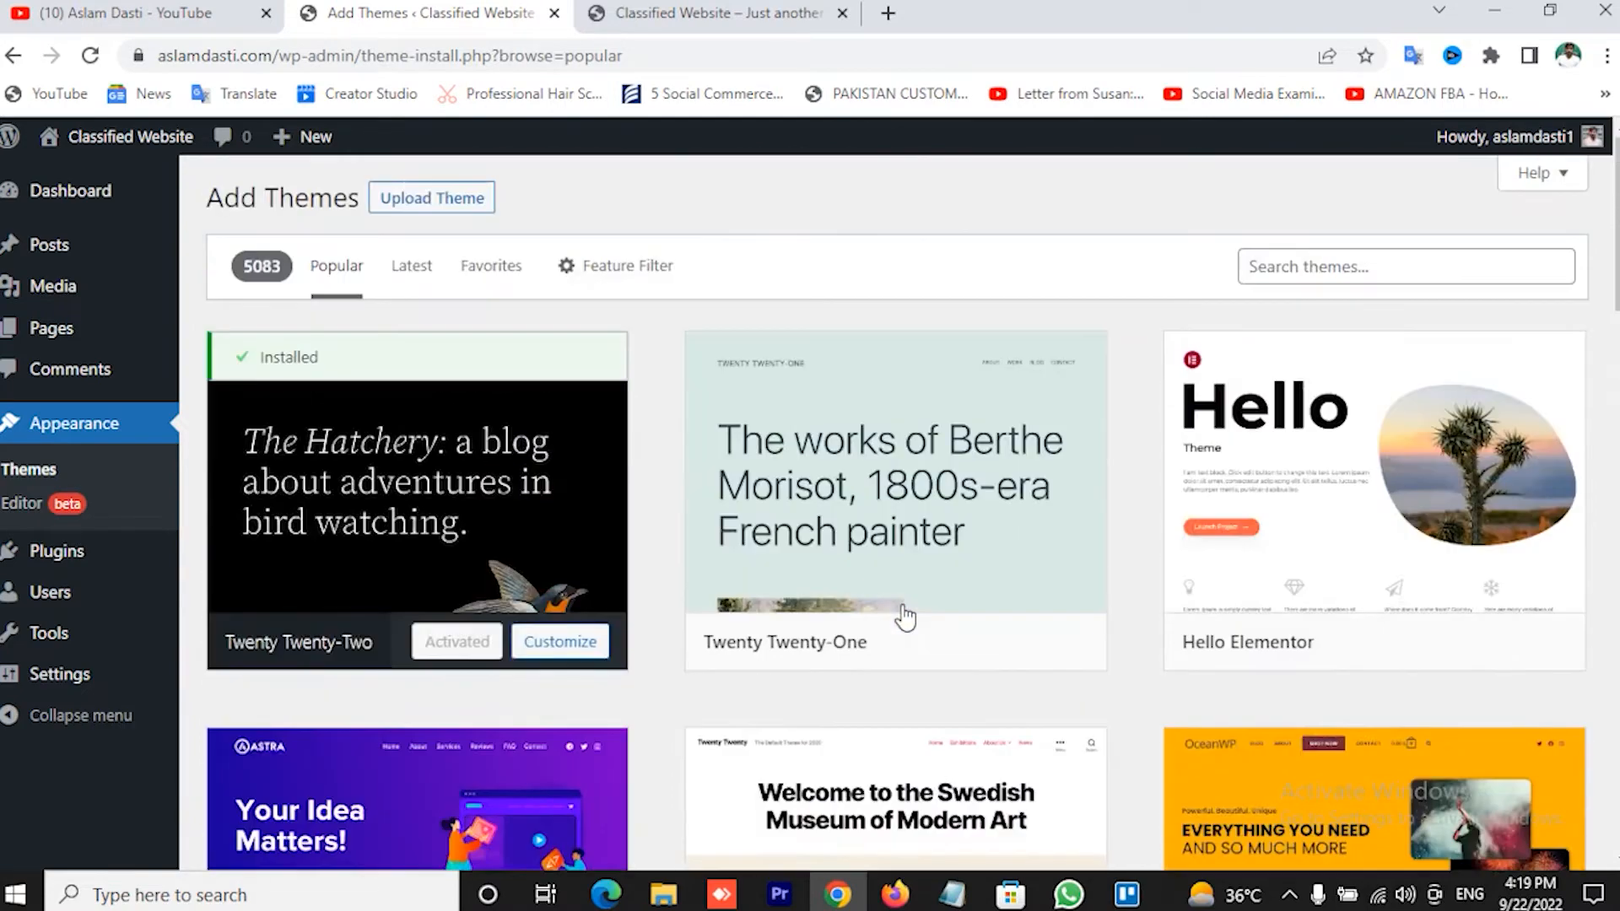
# Look through the latest themes and open the favorites view
pyautogui.click(412, 266)
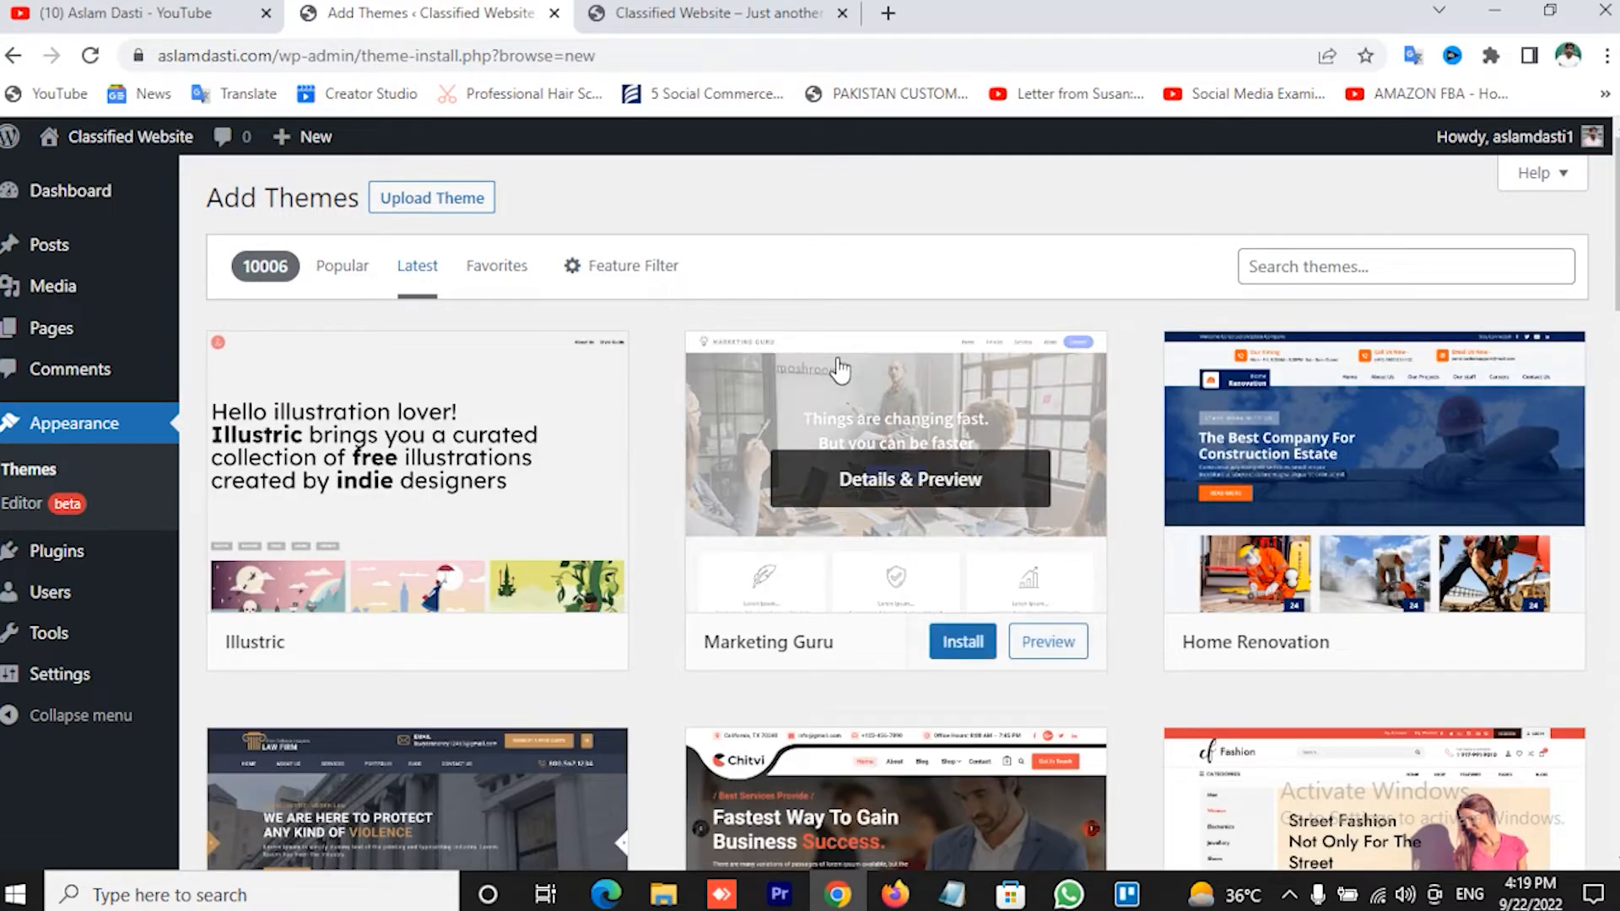
pyautogui.moveTo(1292, 378)
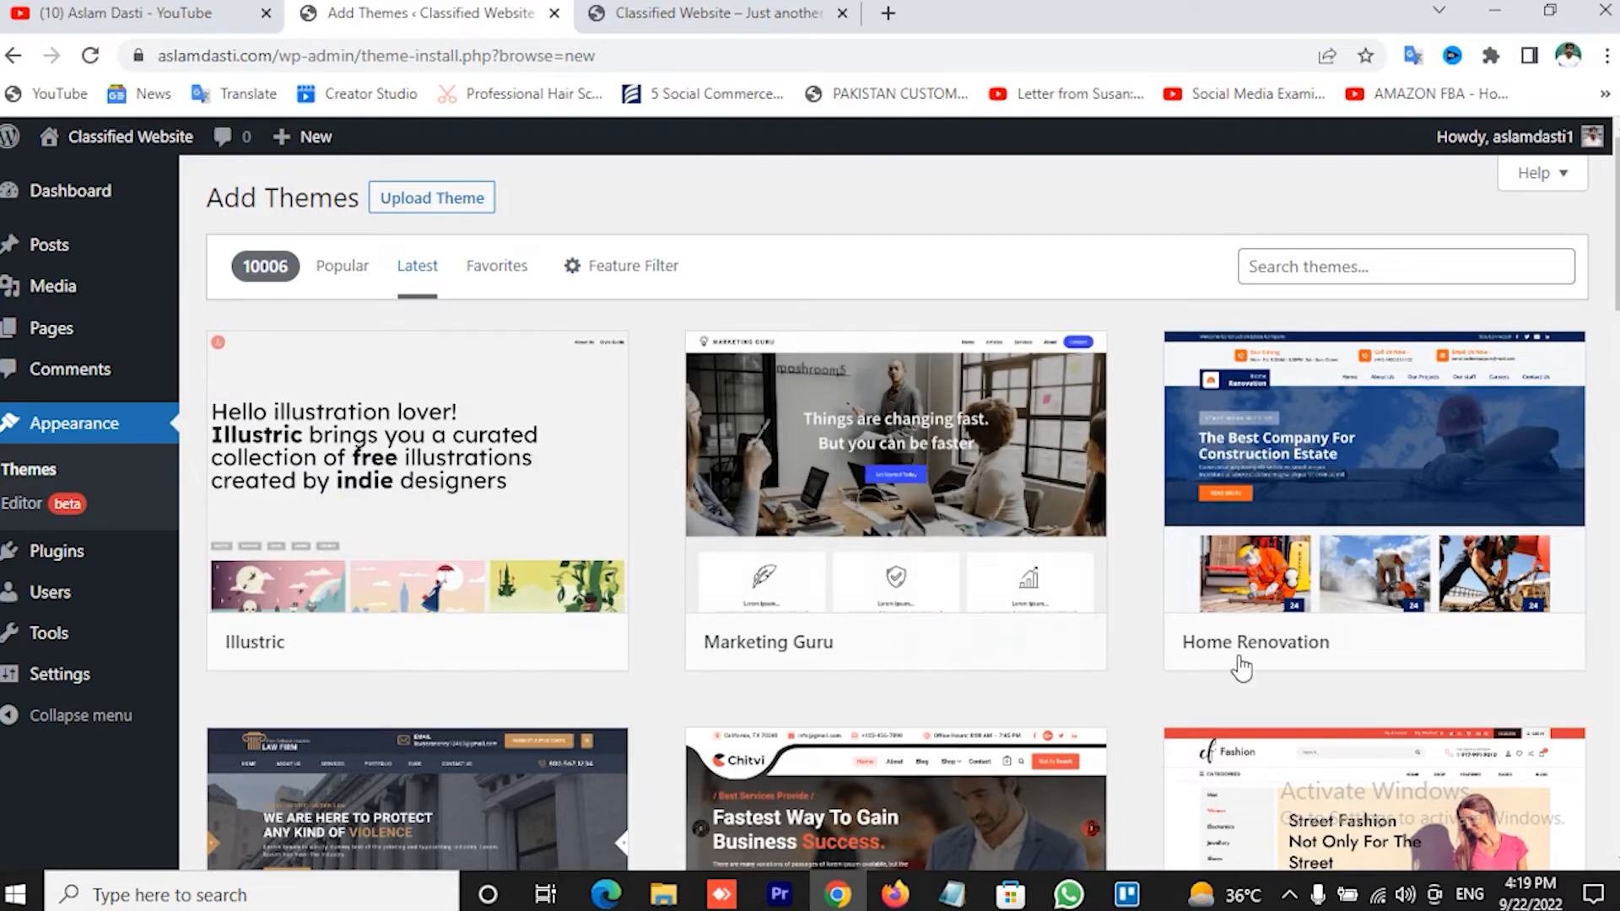
pyautogui.scroll(-7, 1134, 489)
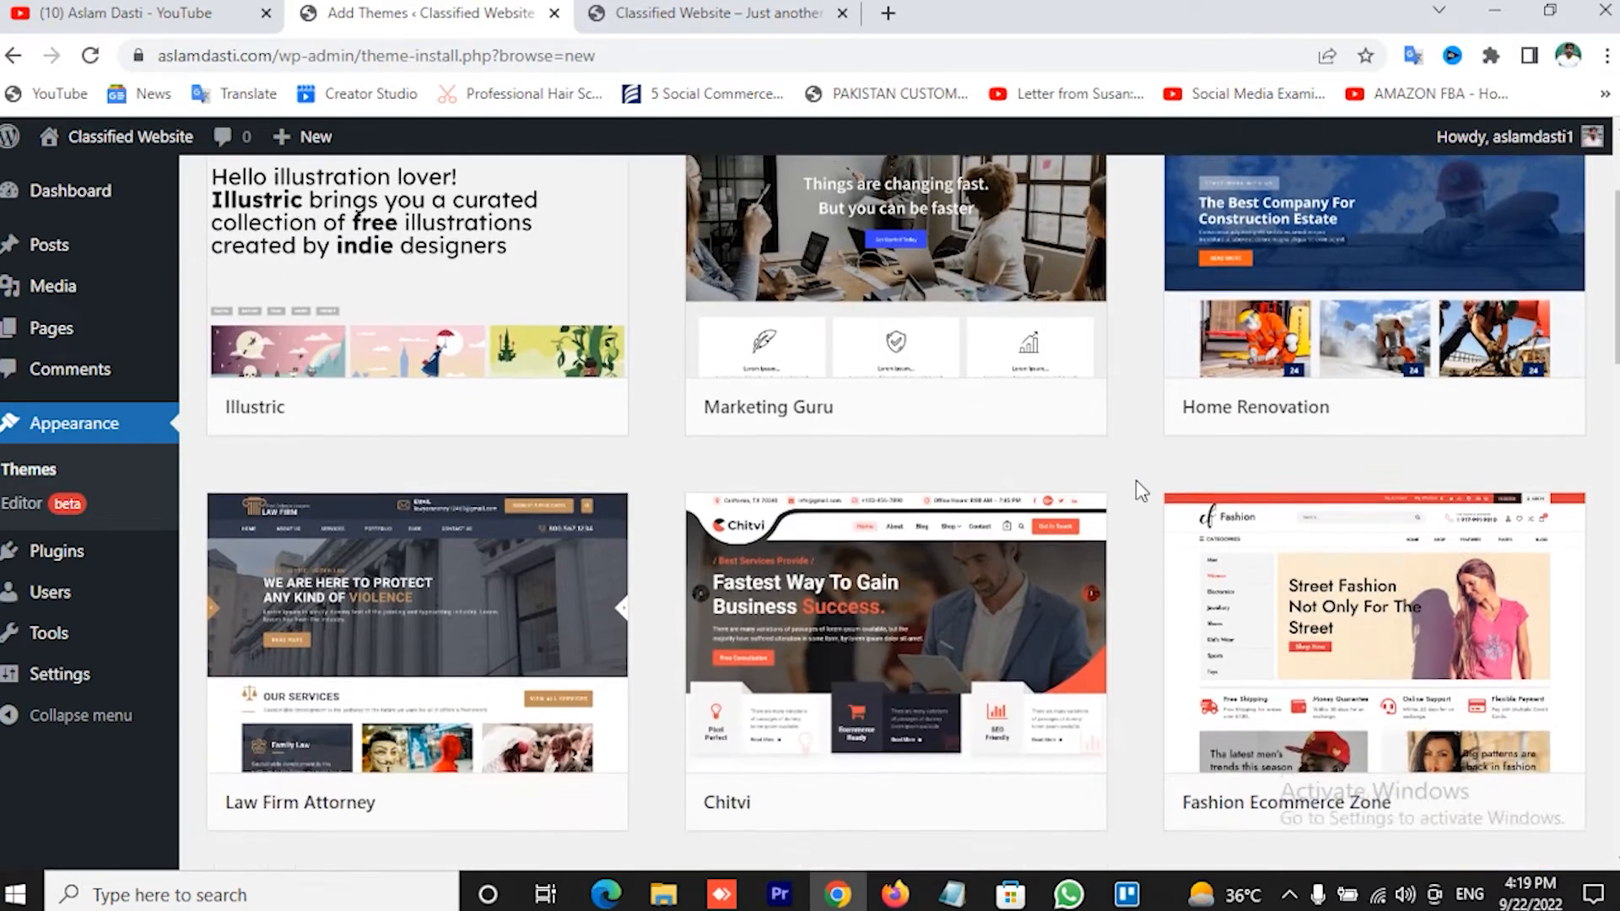
pyautogui.scroll(7, 1139, 487)
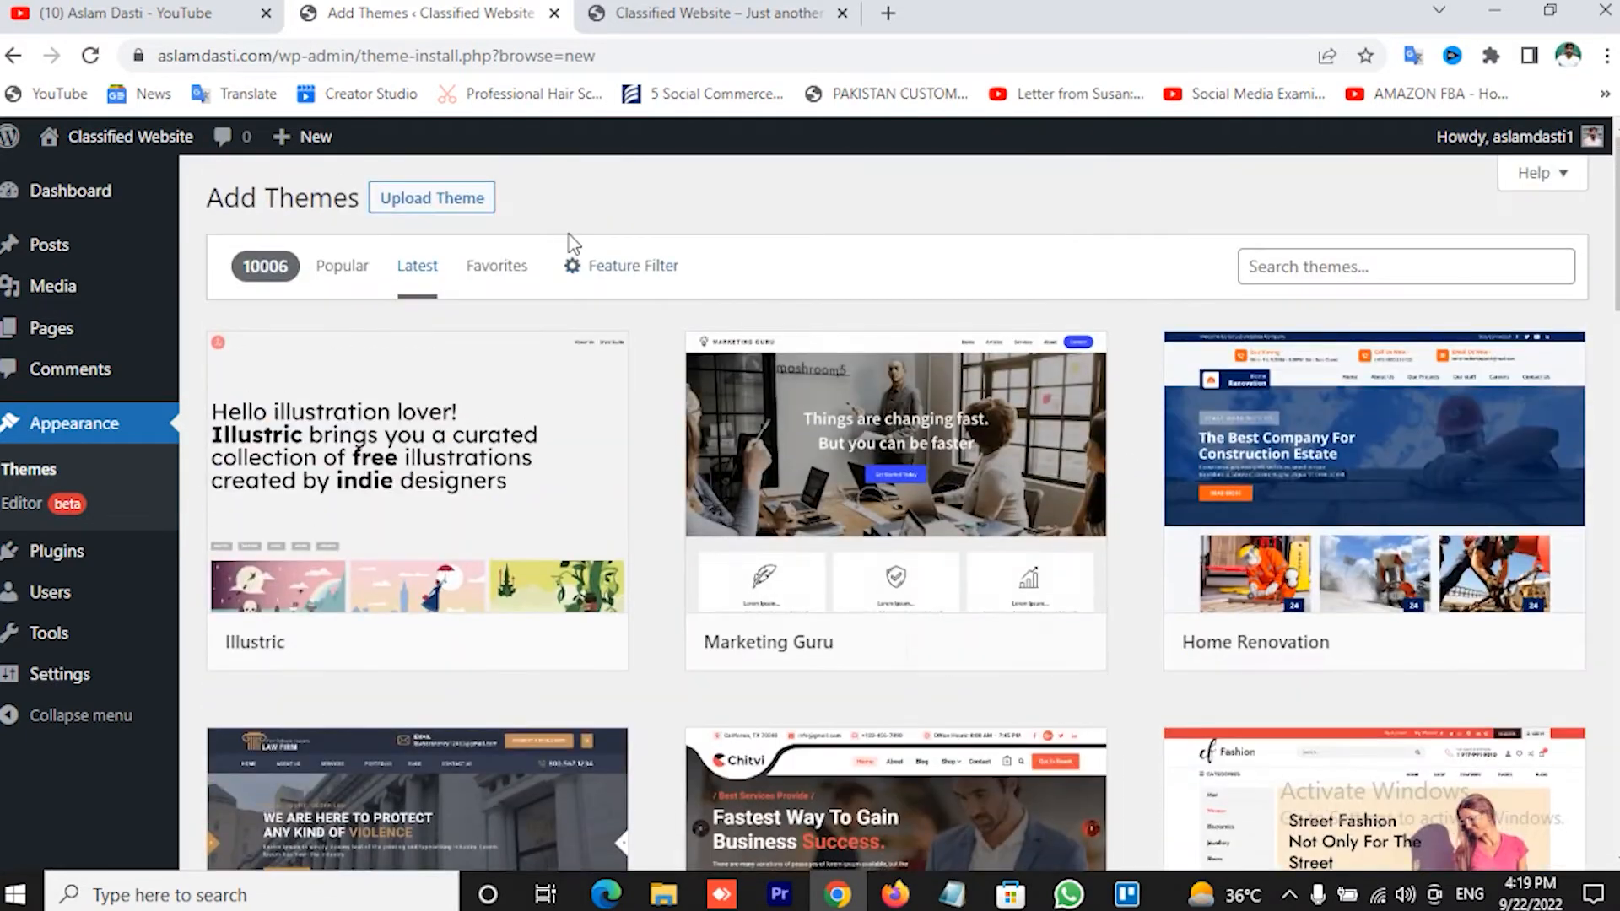
pyautogui.click(500, 268)
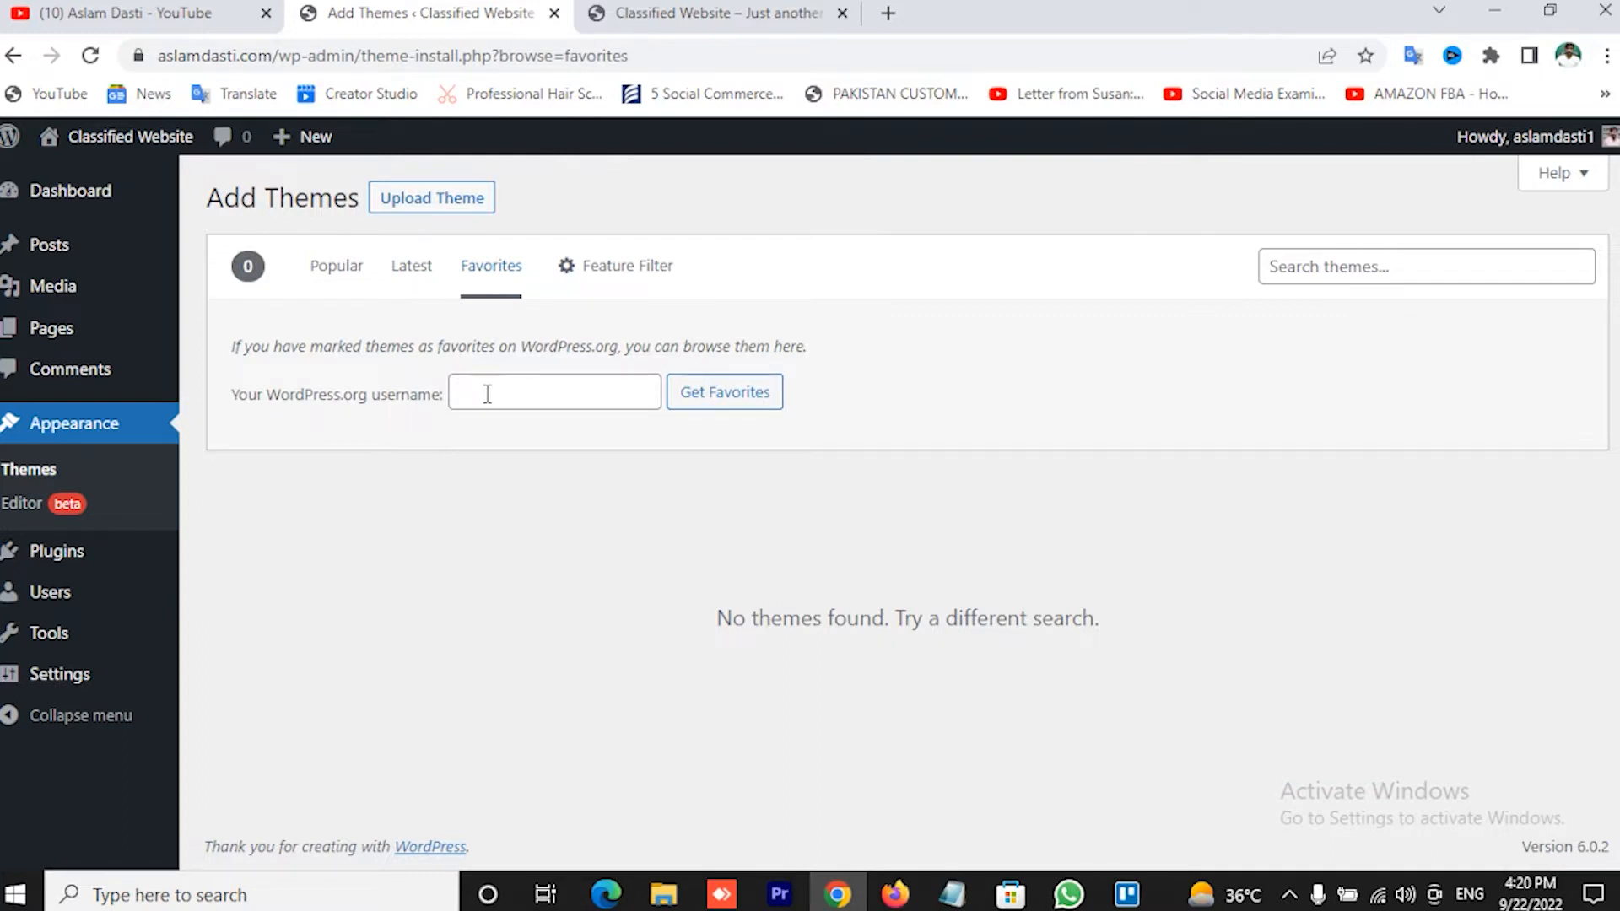
# Open the theme feature filter and look over its Subject, Features and Layout options
pyautogui.click(615, 268)
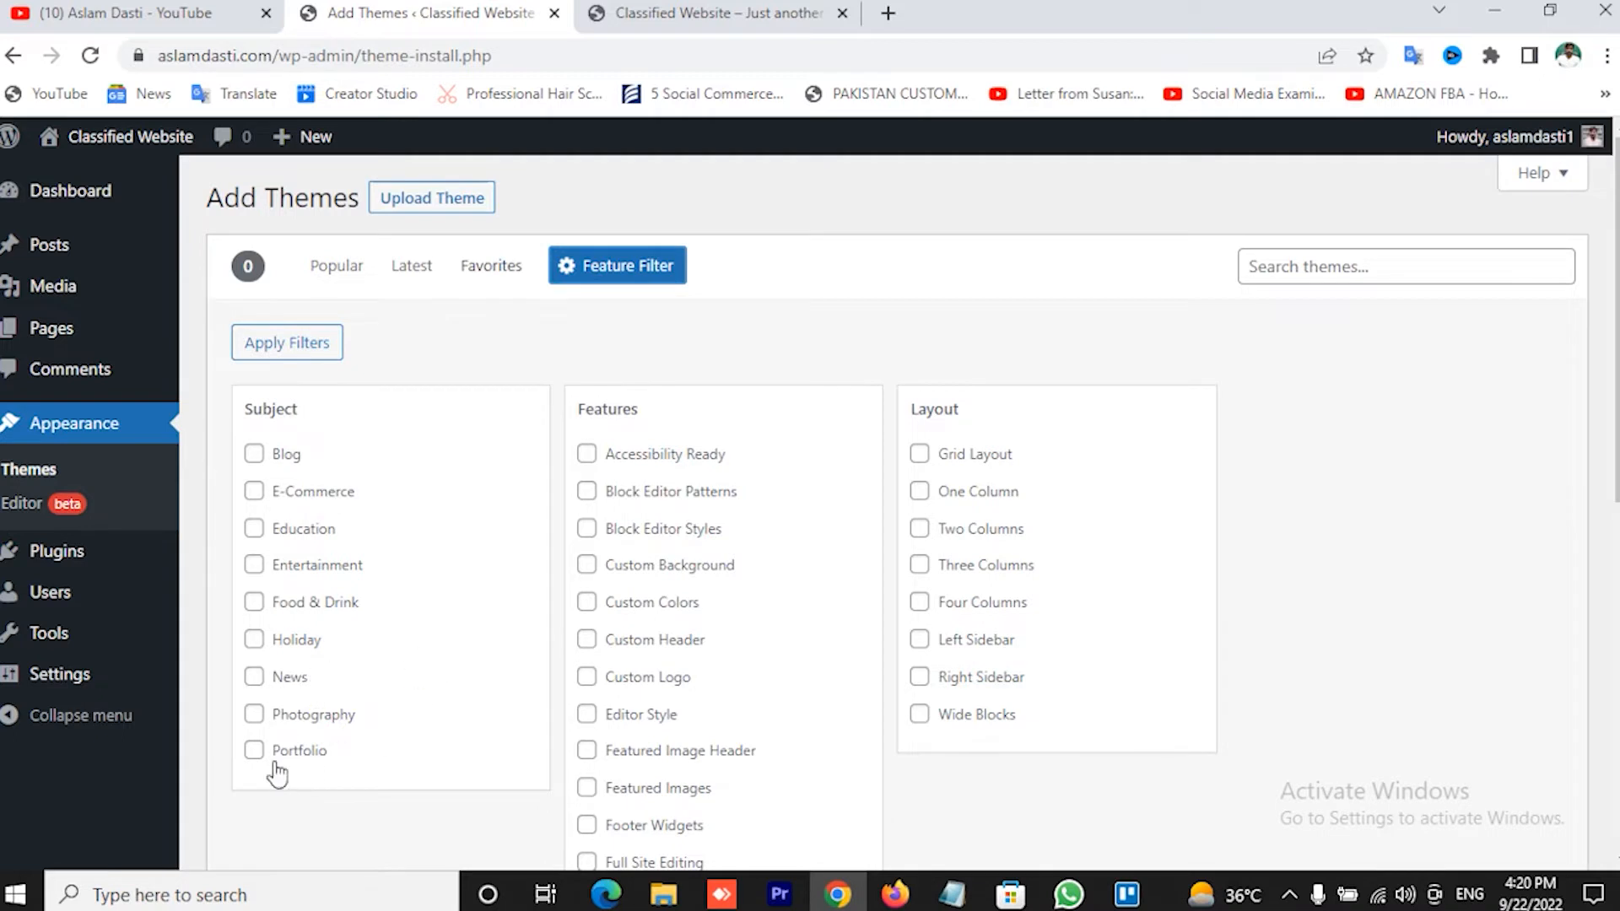
pyautogui.scroll(-1, 361, 604)
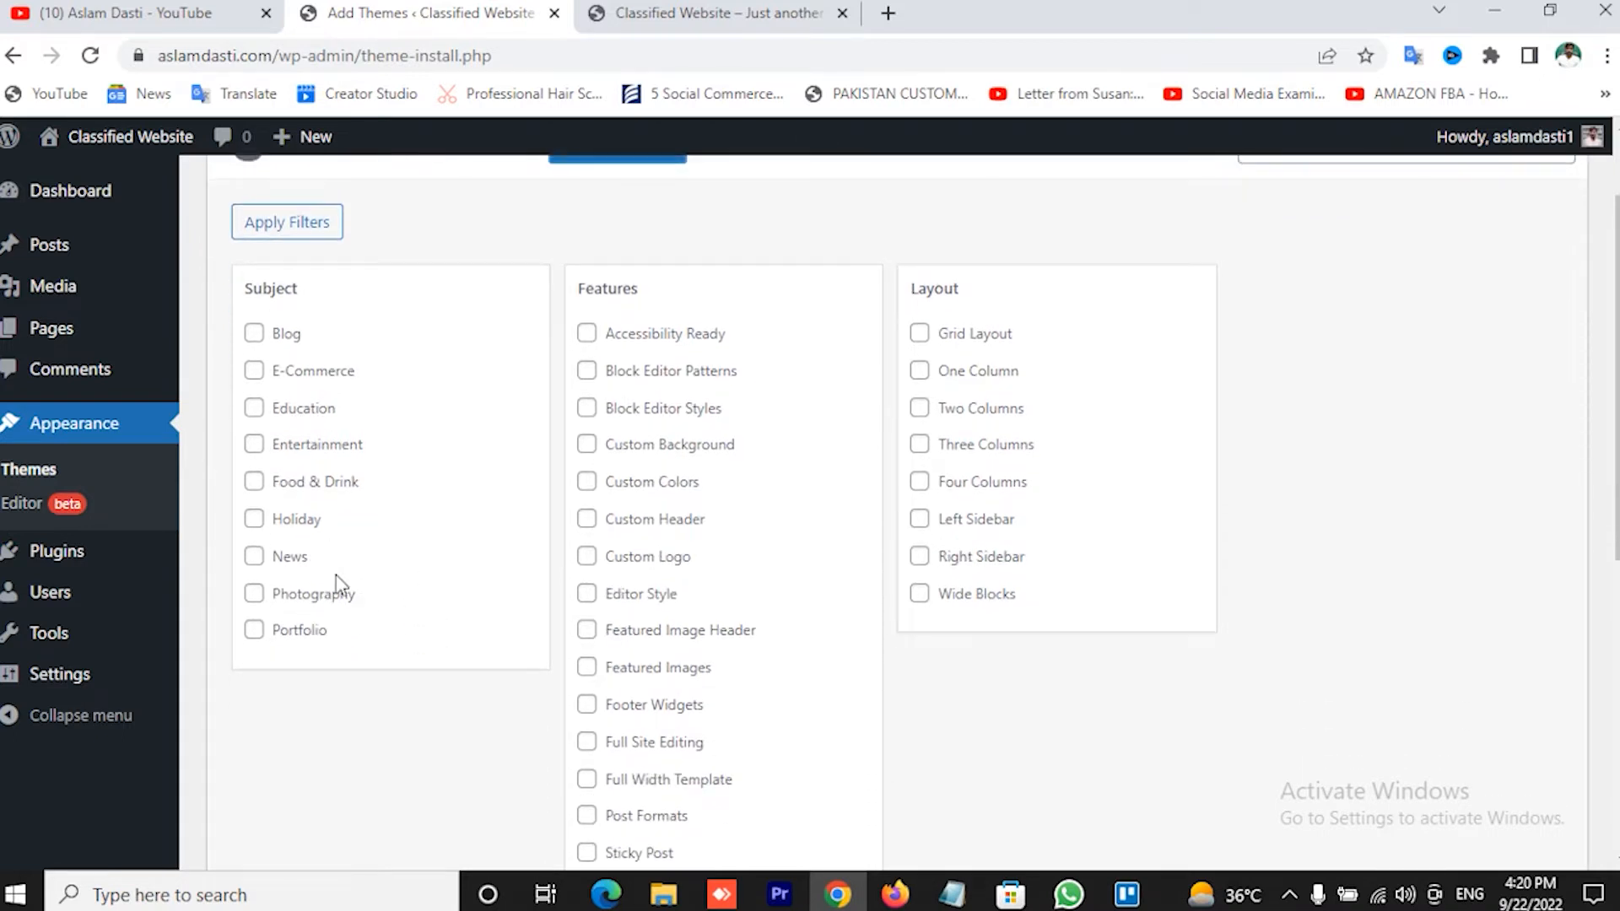
pyautogui.scroll(1, 344, 621)
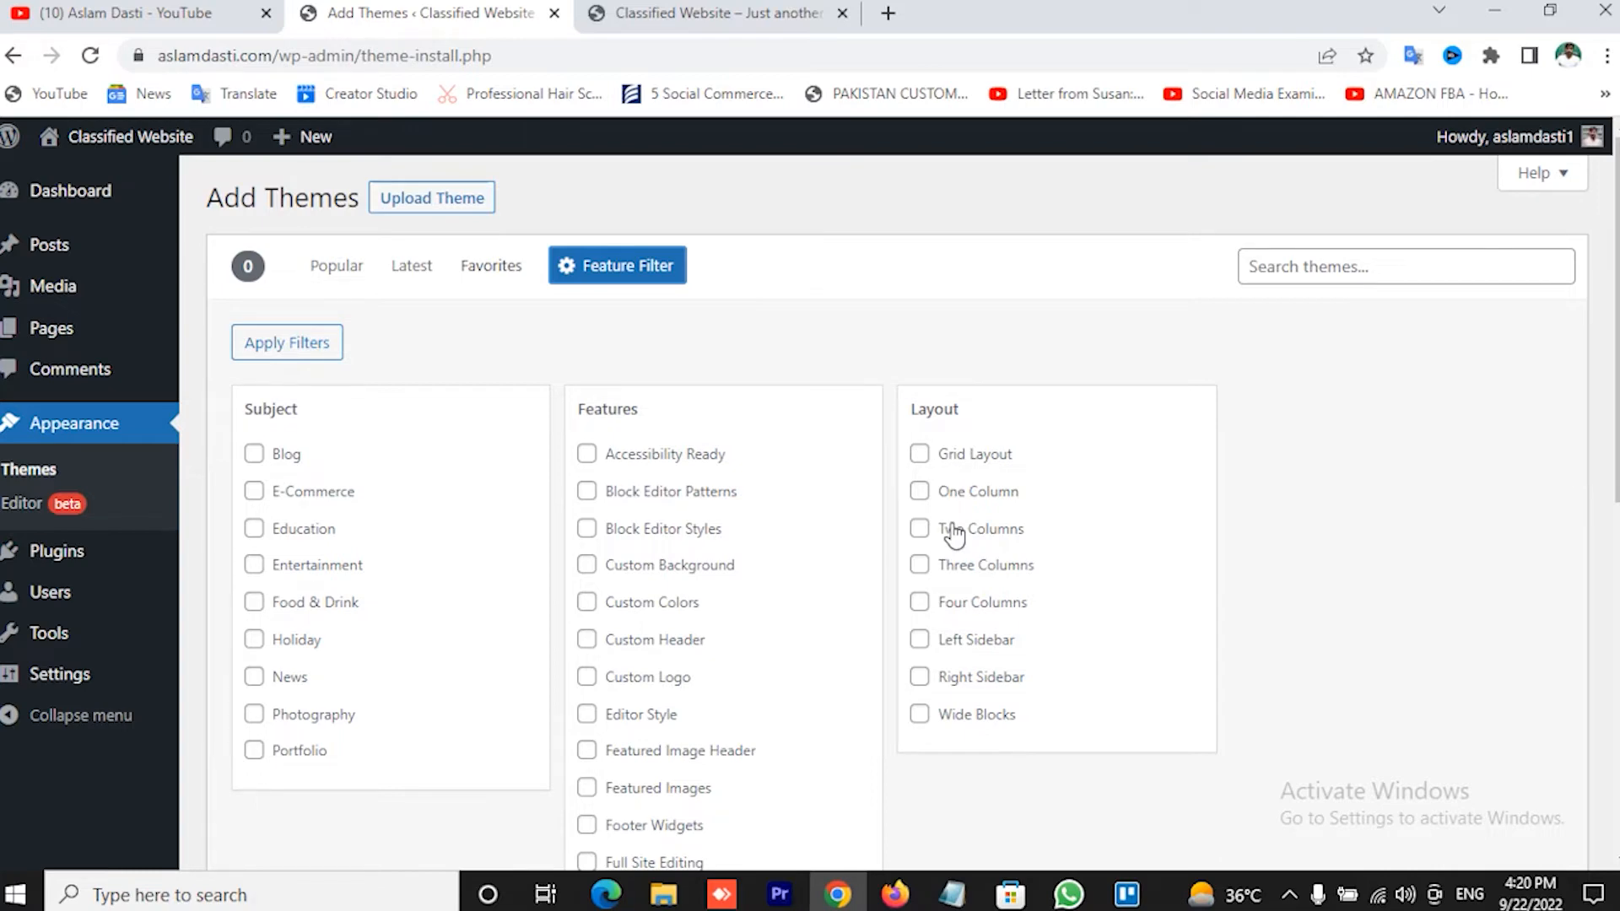
pyautogui.scroll(-4, 1208, 567)
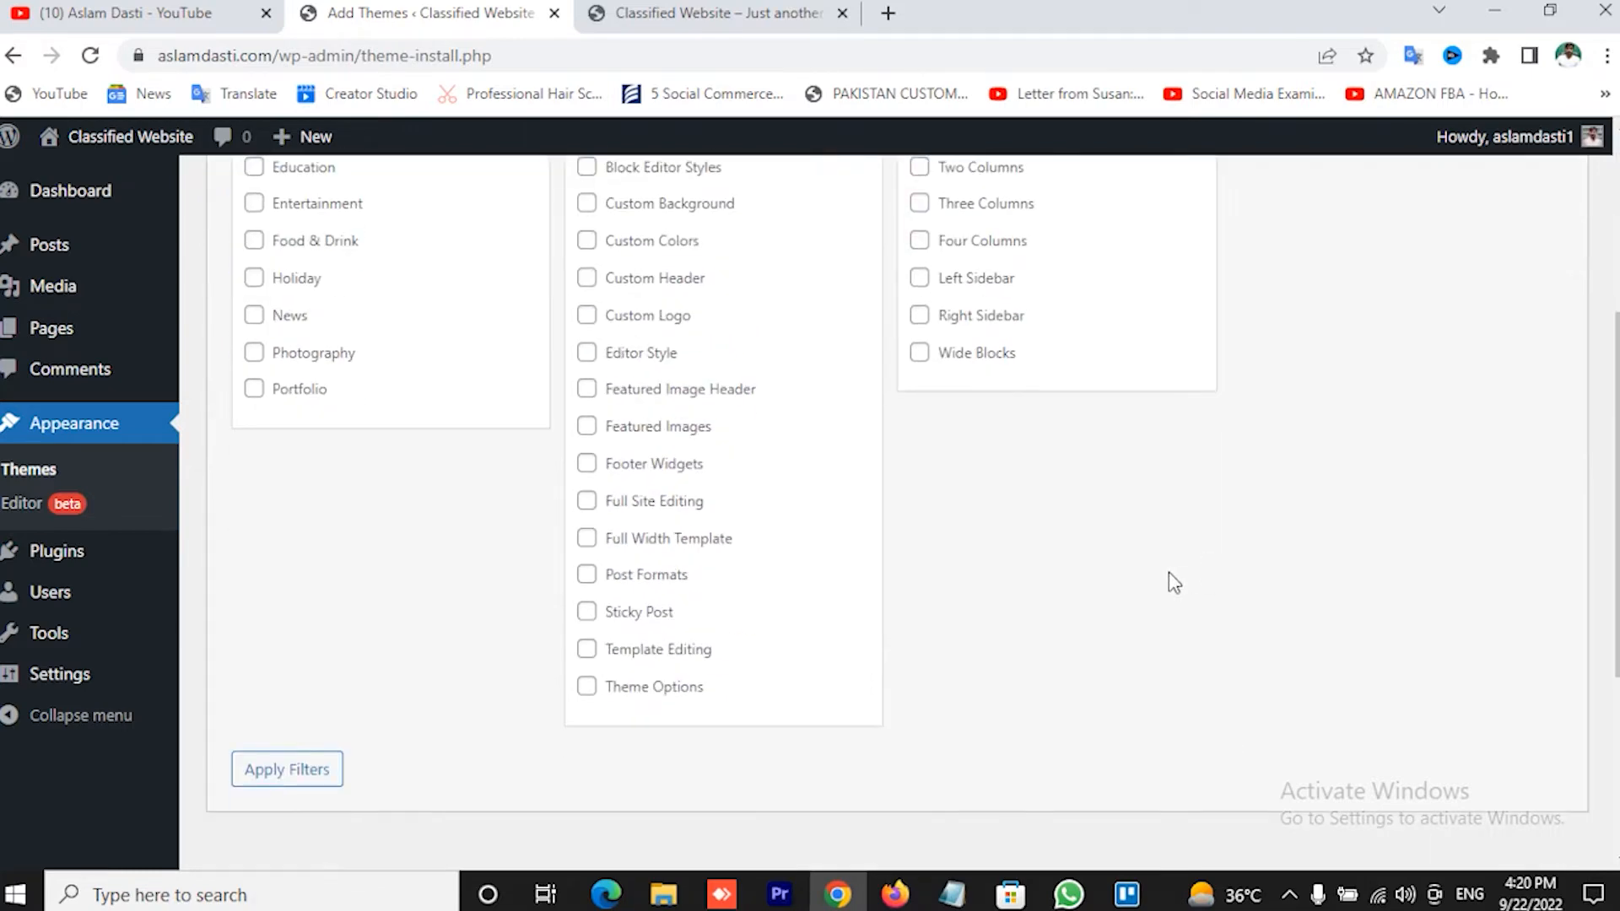
pyautogui.scroll(3, 1168, 578)
pyautogui.scroll(-5, 550, 669)
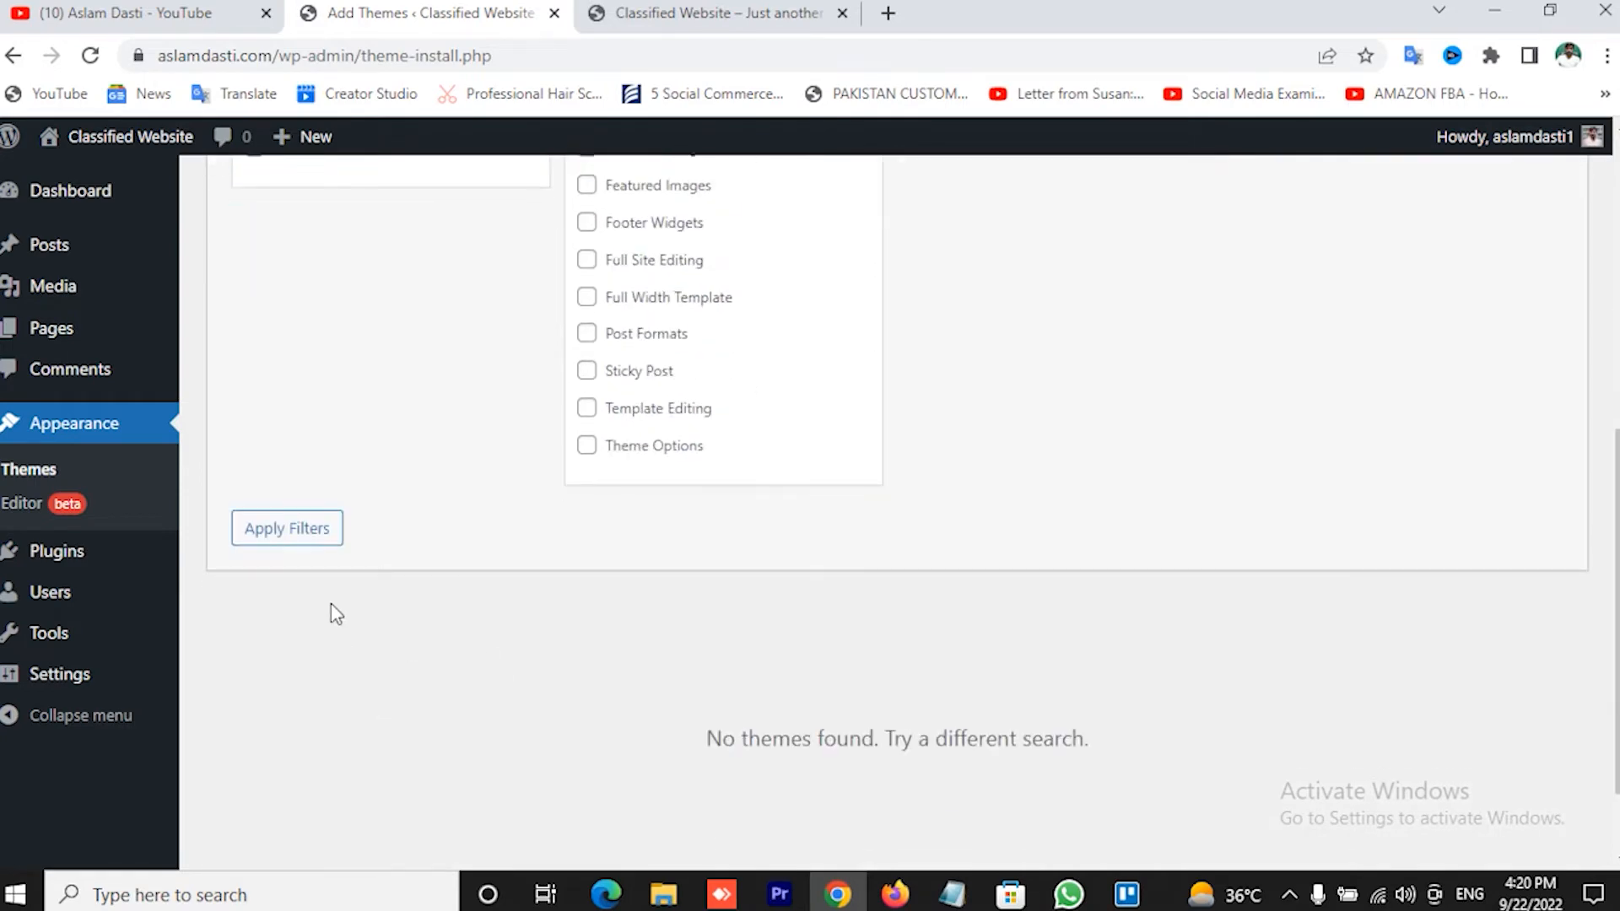
pyautogui.scroll(6, 667, 455)
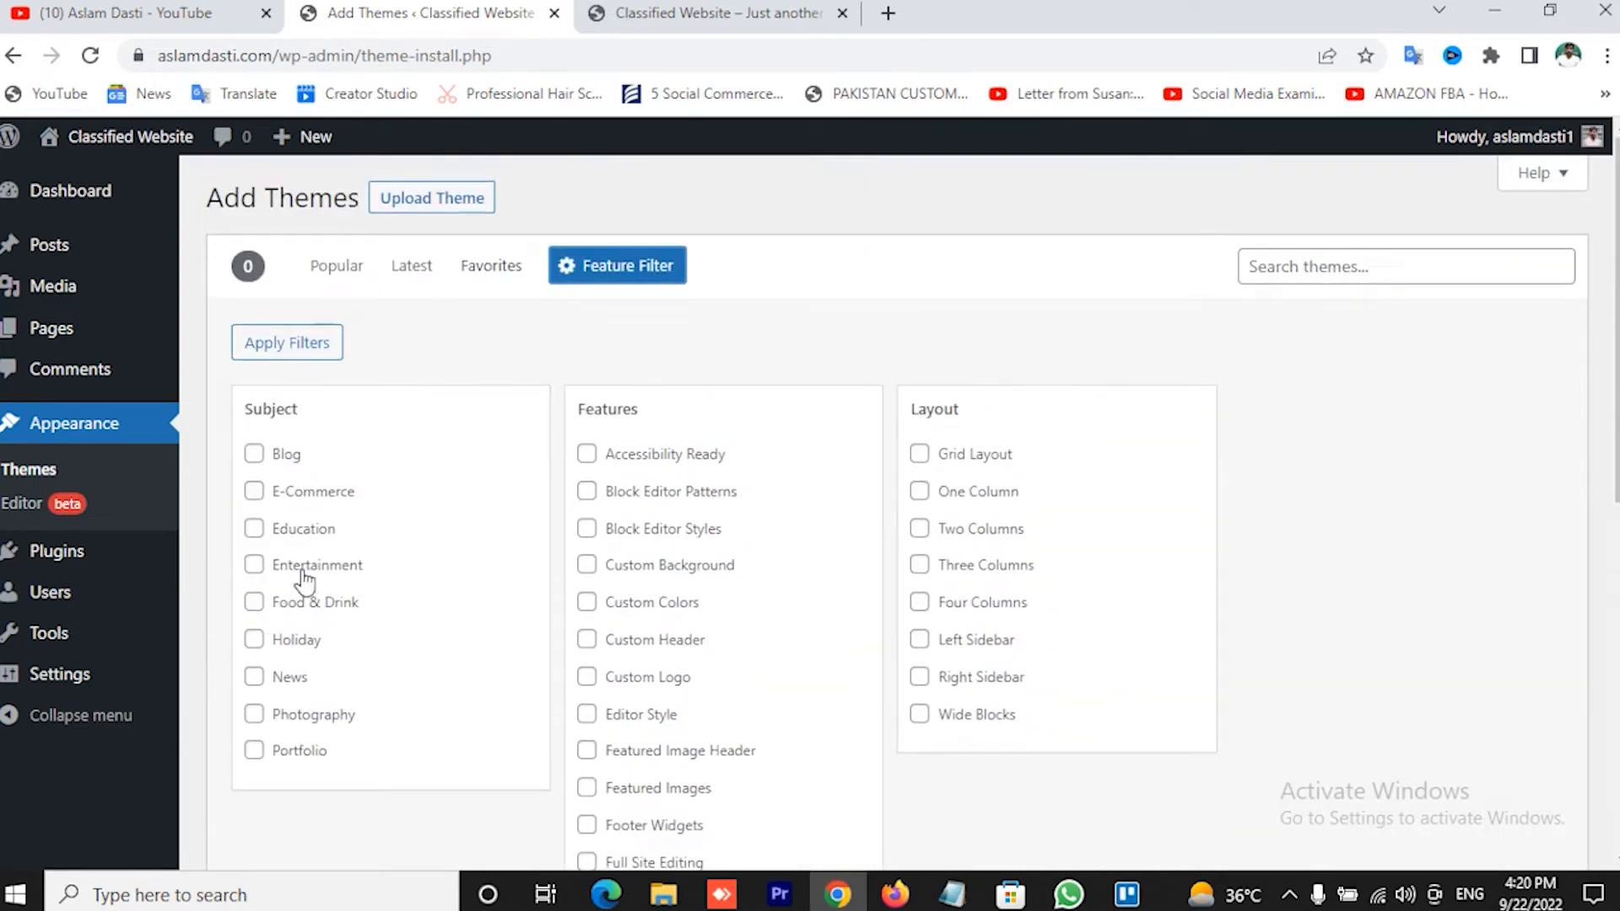
# Return to the popular themes, then install and activate the Astra theme
pyautogui.click(338, 279)
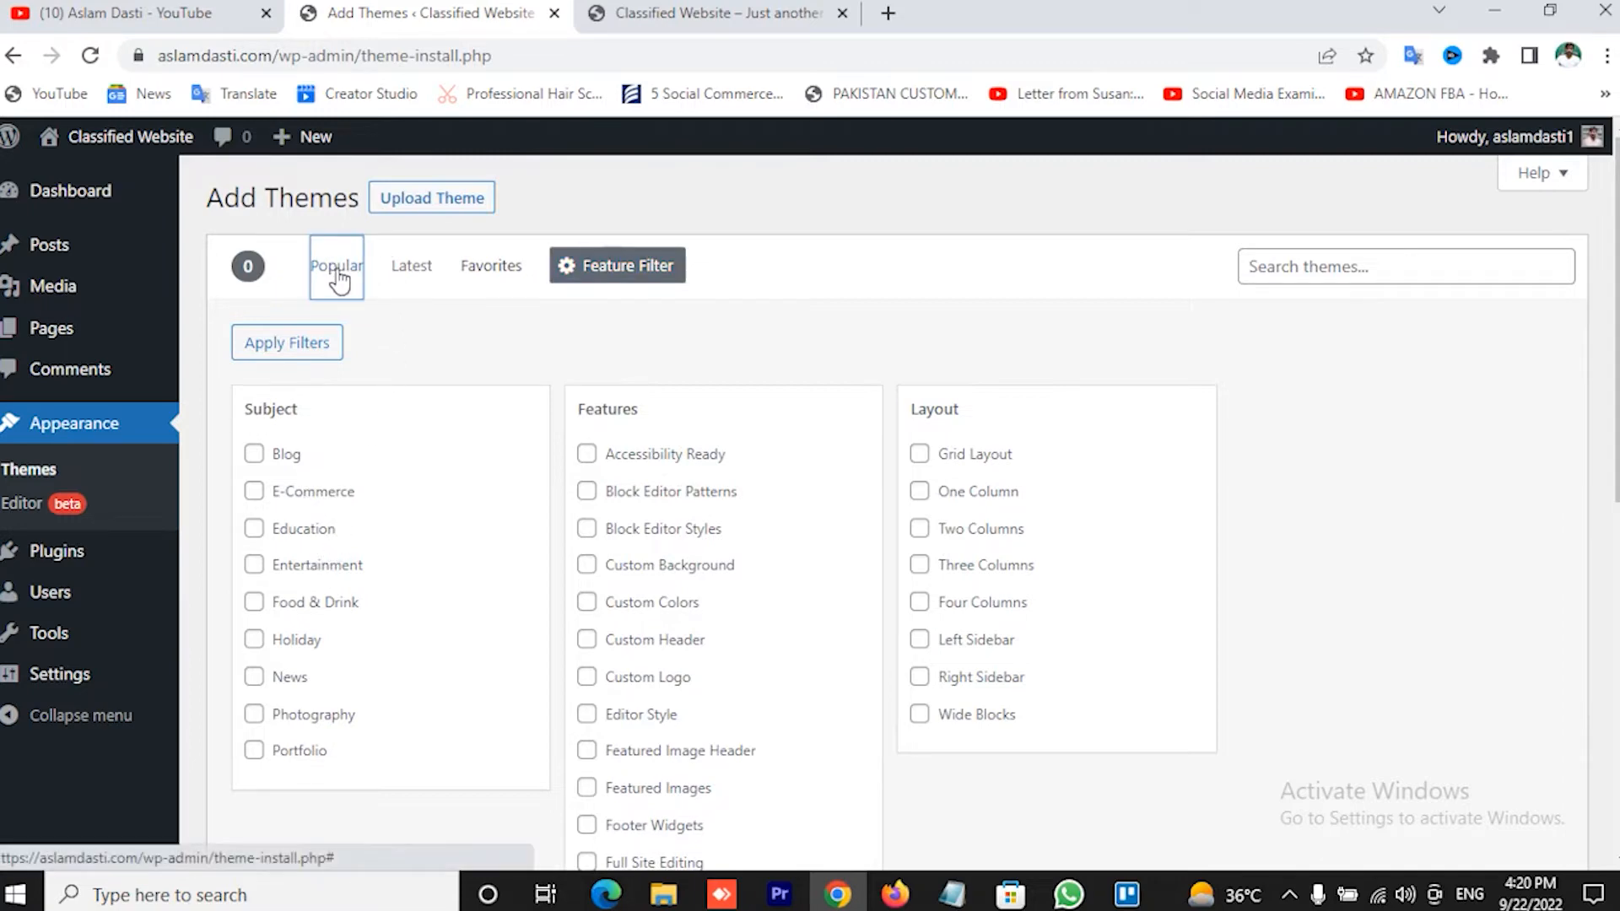
pyautogui.scroll(-4, 970, 448)
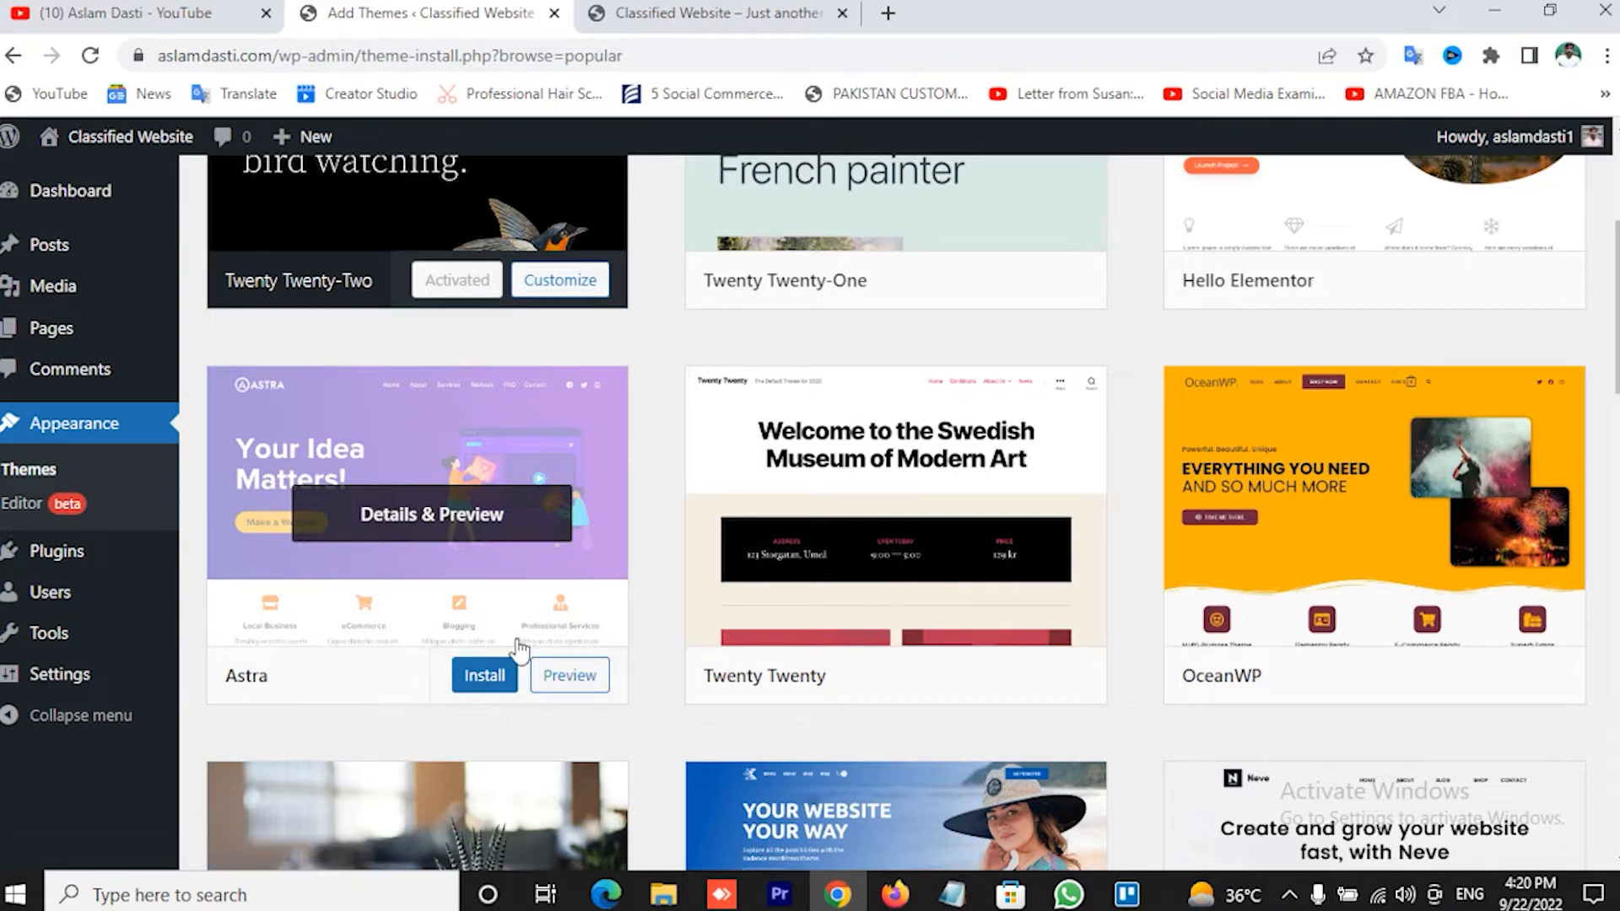
pyautogui.click(481, 675)
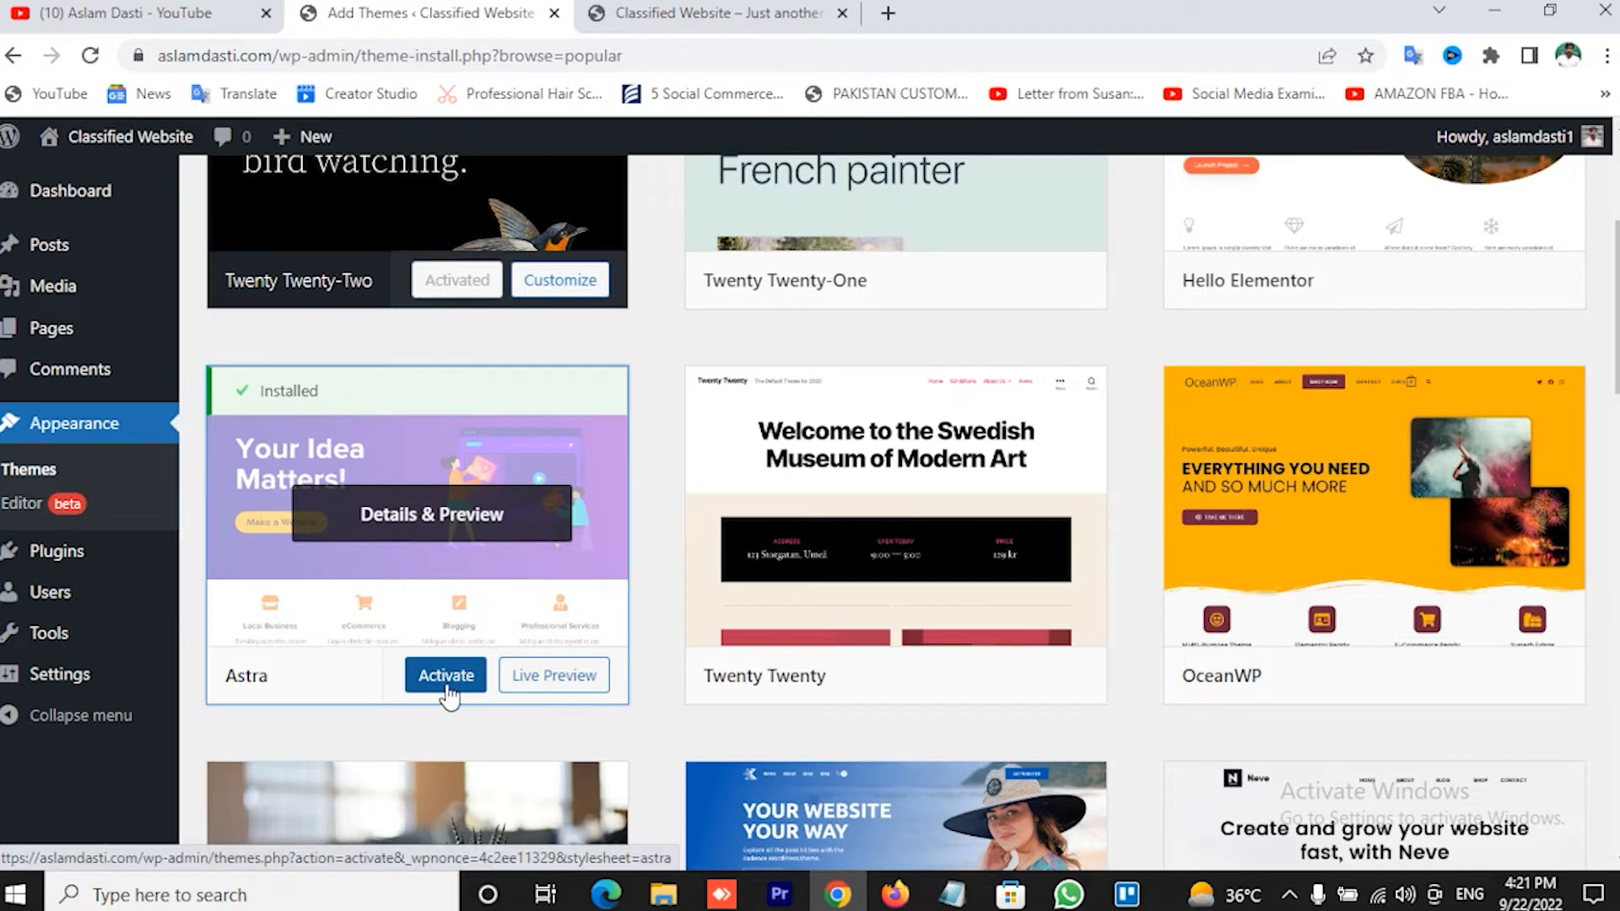
pyautogui.click(446, 675)
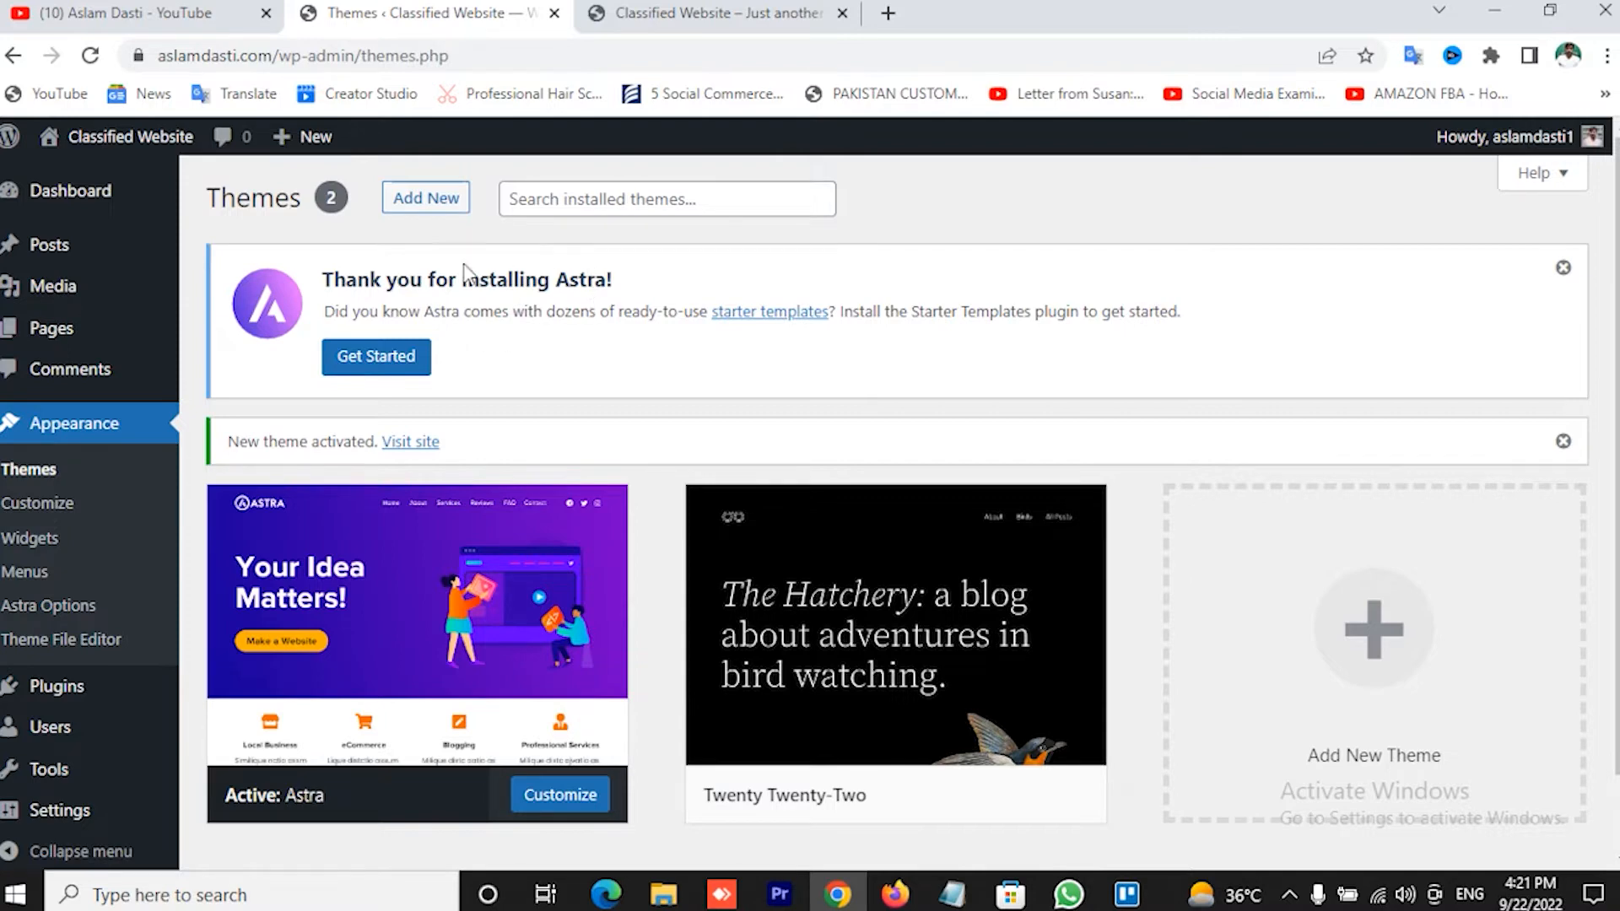
# Review the Astra welcome notice and get started with its Starter Templates plugin
pyautogui.moveTo(324, 279); pyautogui.dragTo(599, 285)
pyautogui.click(654, 291)
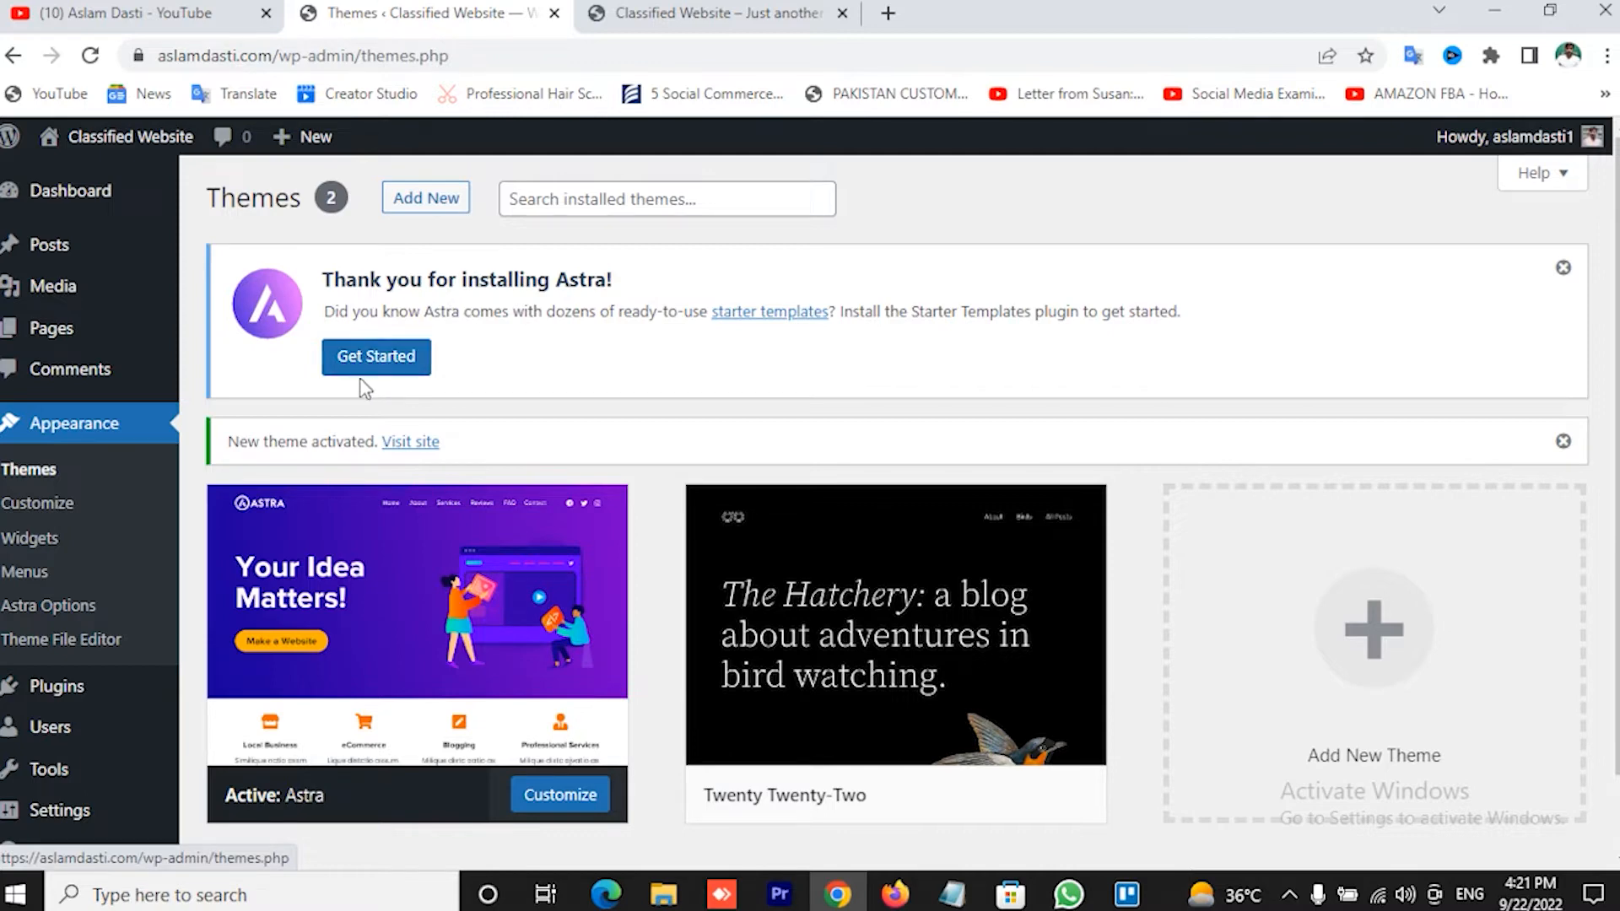
pyautogui.moveTo(98, 707)
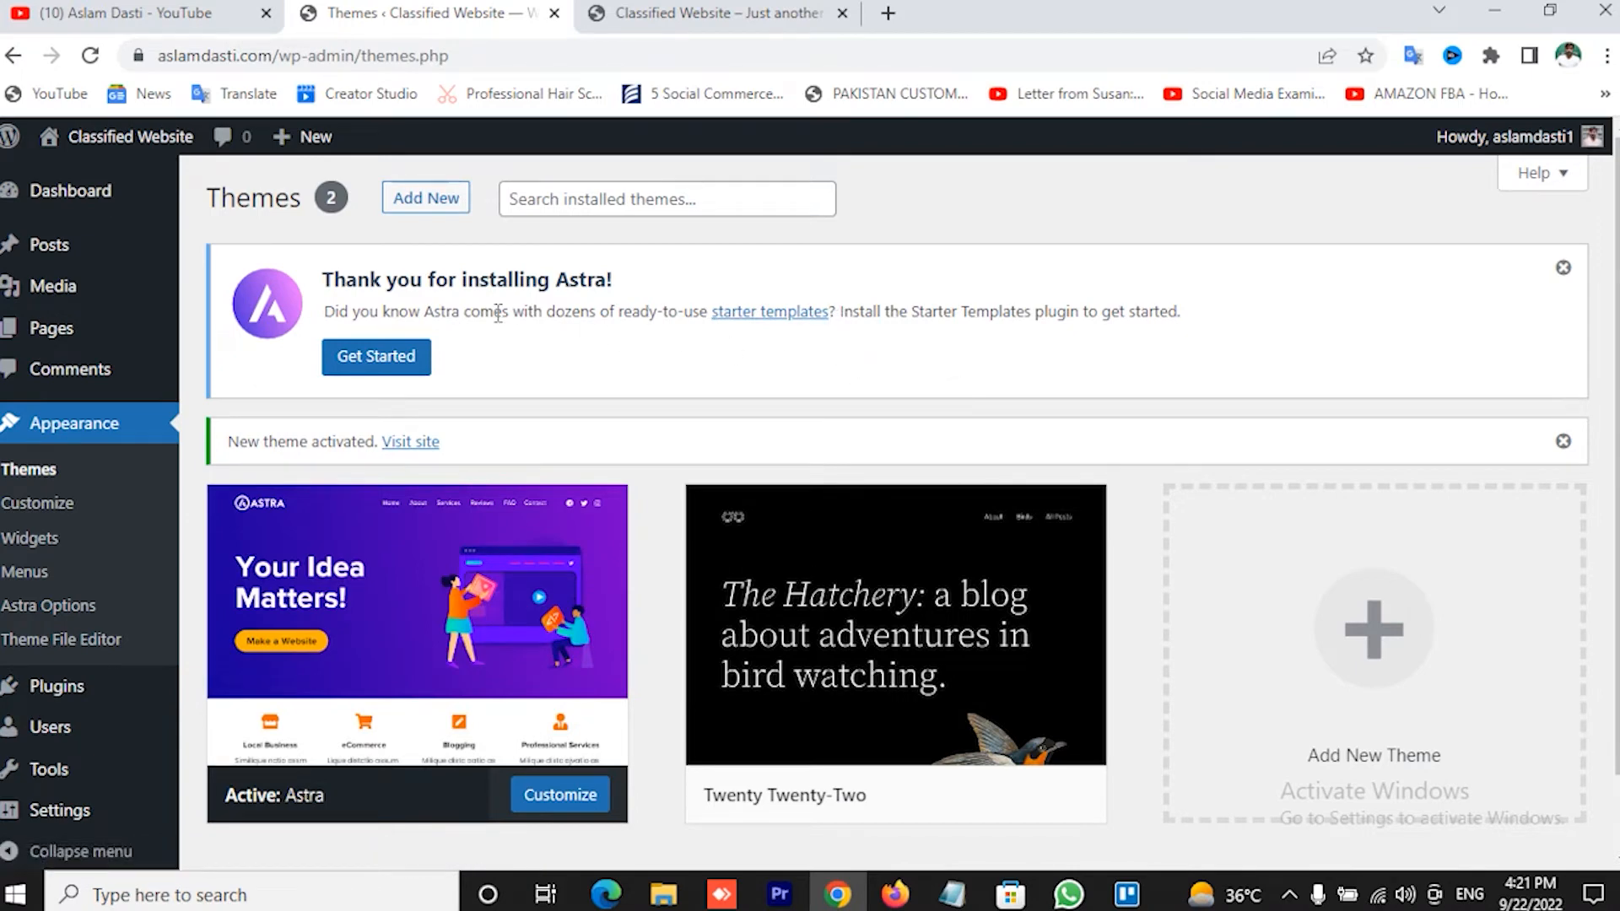
pyautogui.click(387, 367)
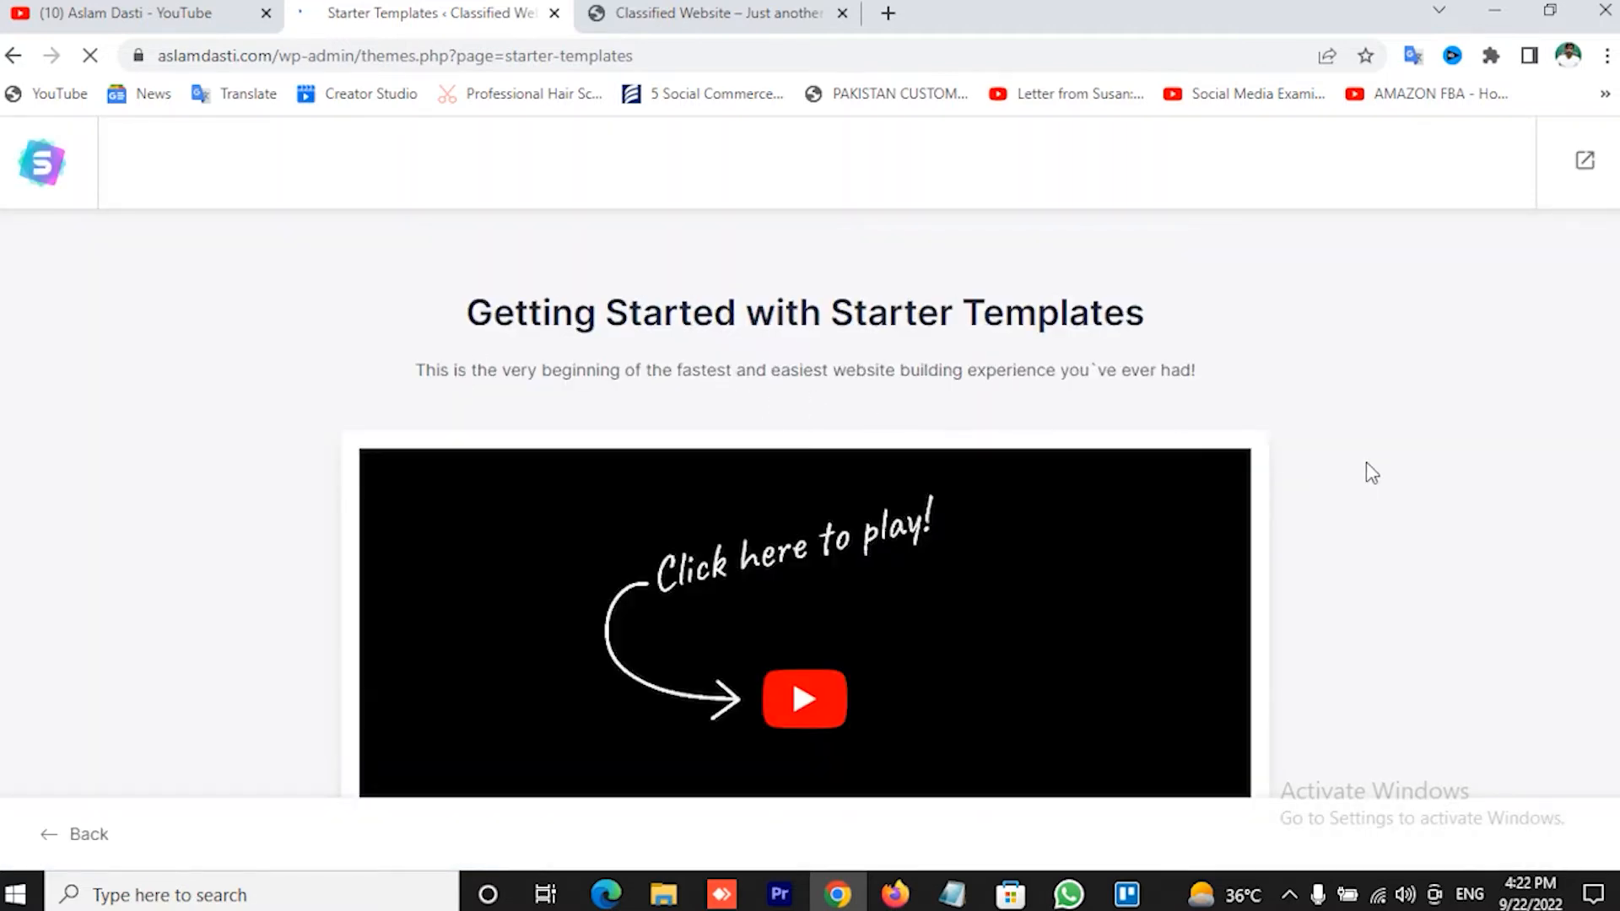
# Start building the website with Starter Templates and choose Elementor as the page builder
pyautogui.scroll(-3, 1303, 477)
pyautogui.scroll(-1, 1304, 476)
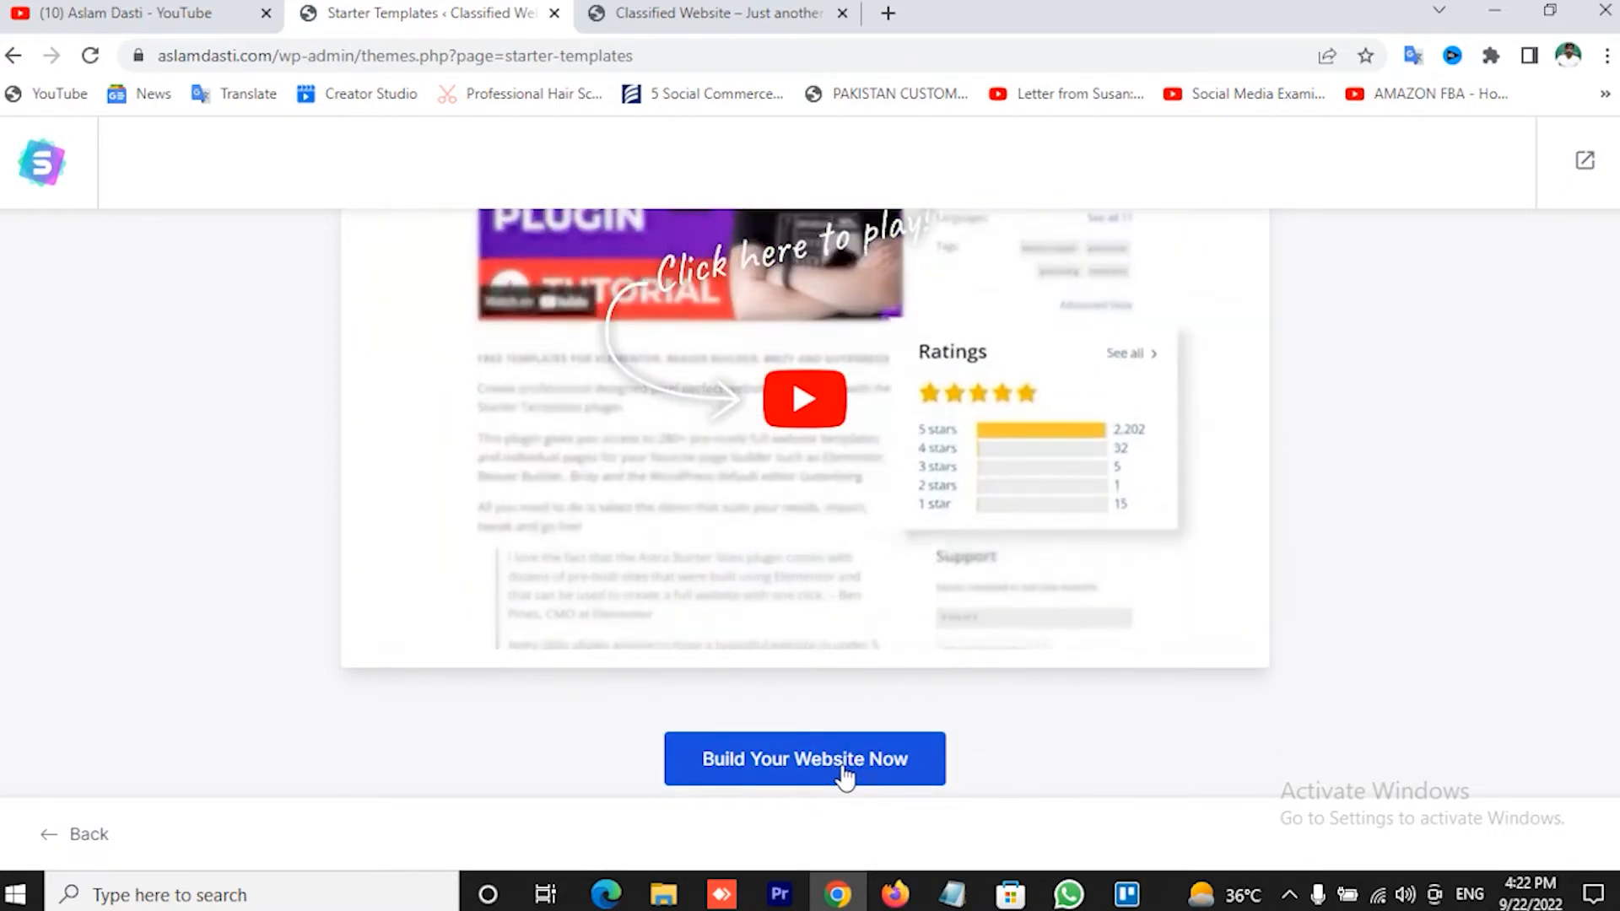
pyautogui.click(852, 764)
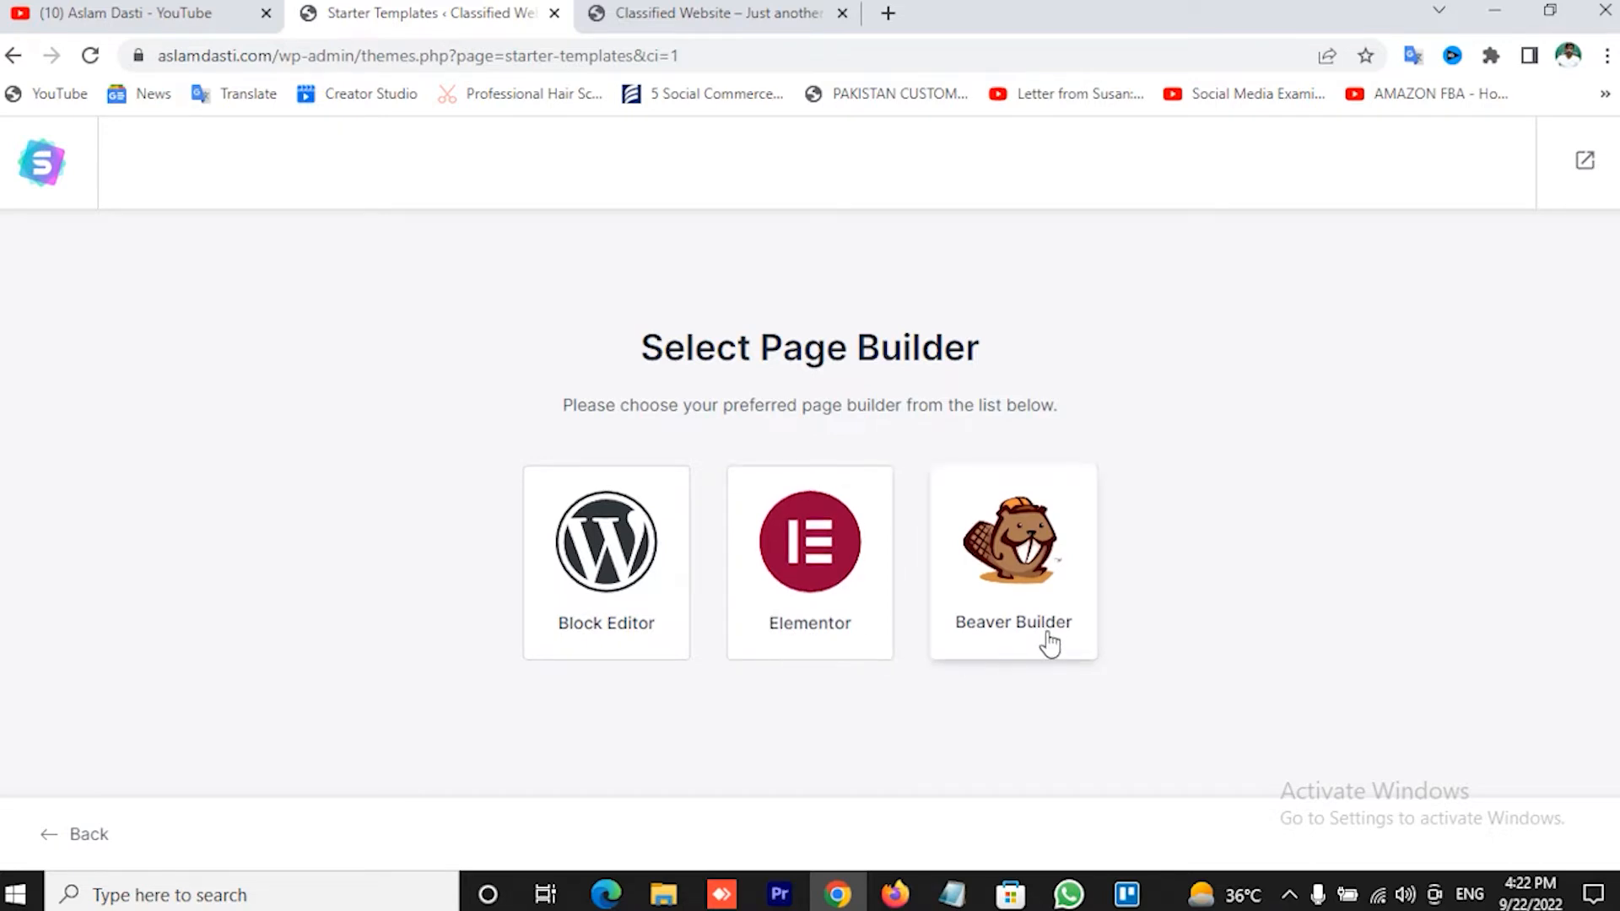
pyautogui.click(819, 571)
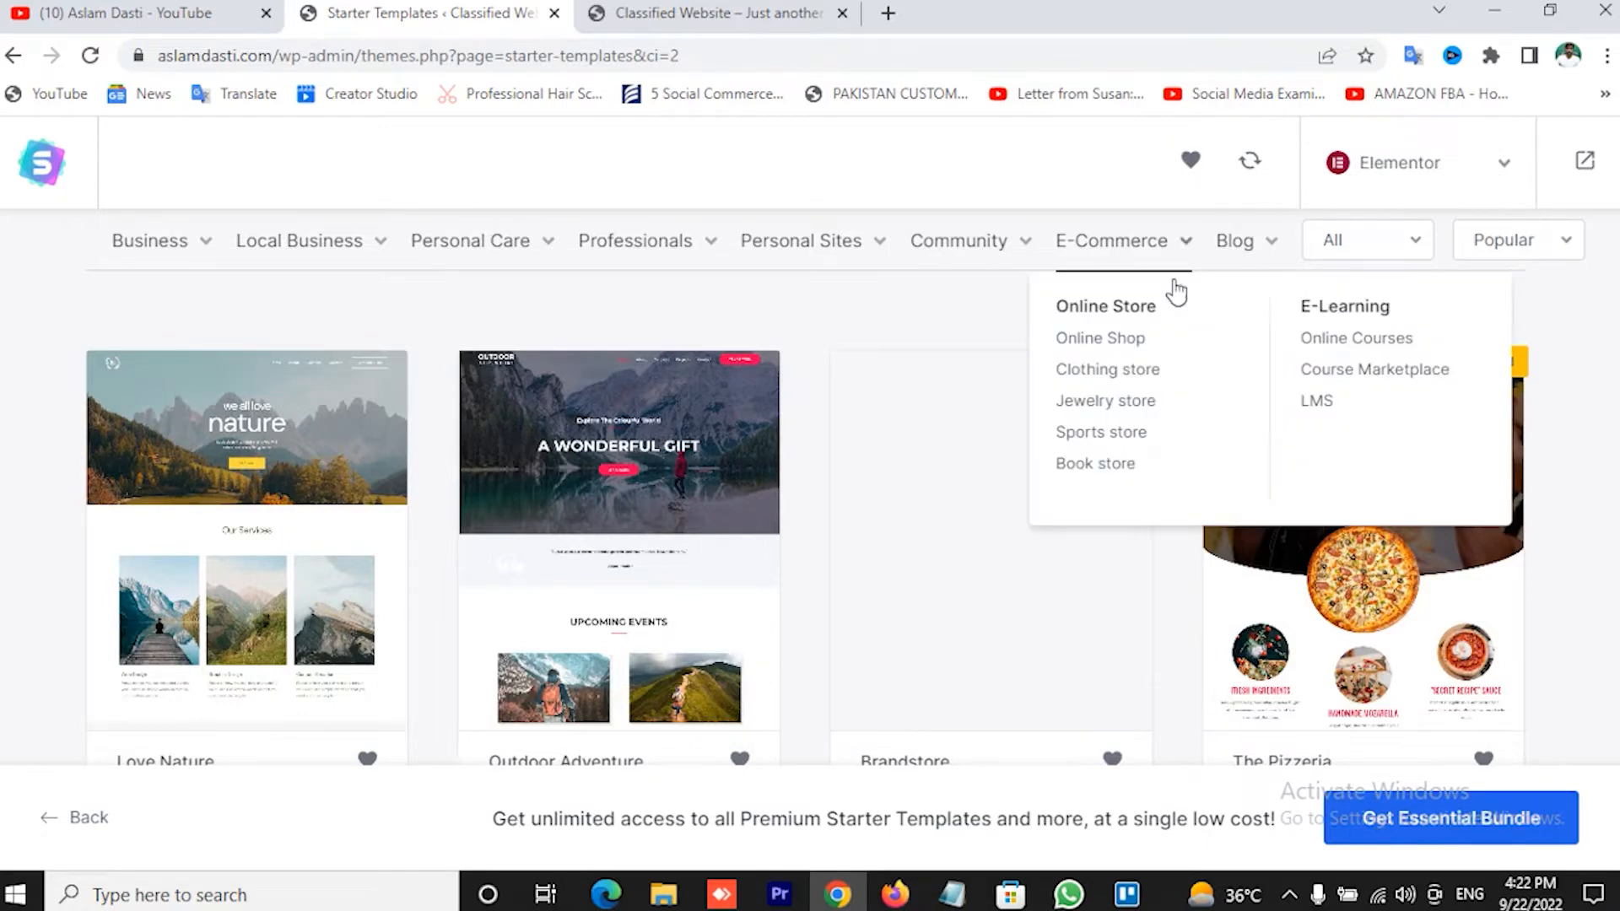
# Look through the template categories and the popular Elementor starter templates, including free and premium designs
pyautogui.moveTo(244, 264)
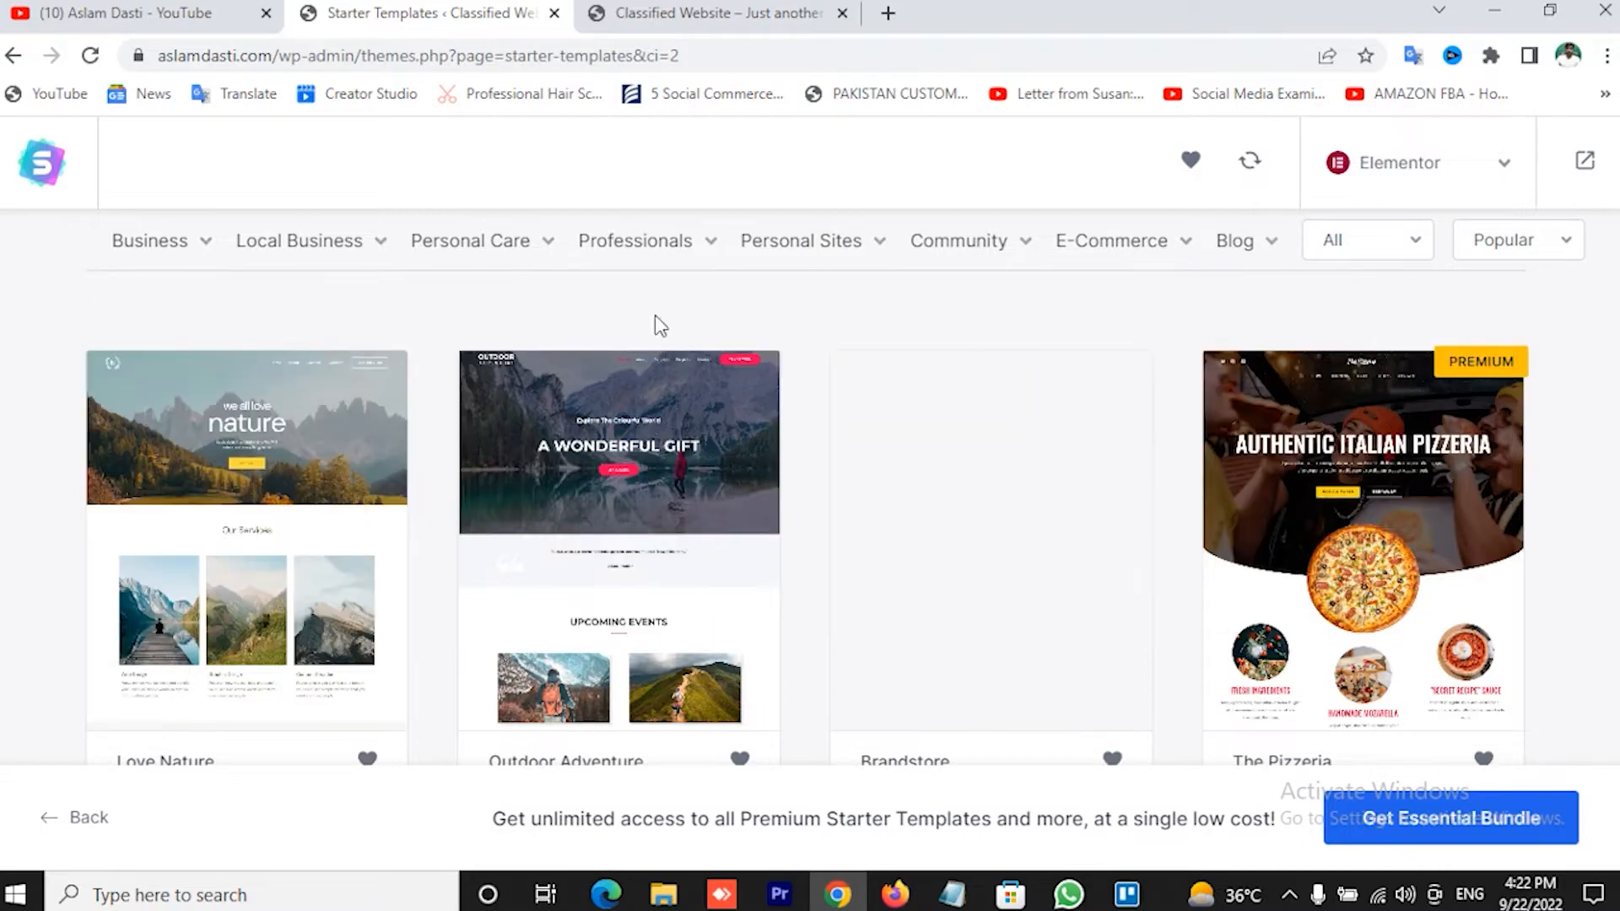
pyautogui.scroll(-5, 1599, 505)
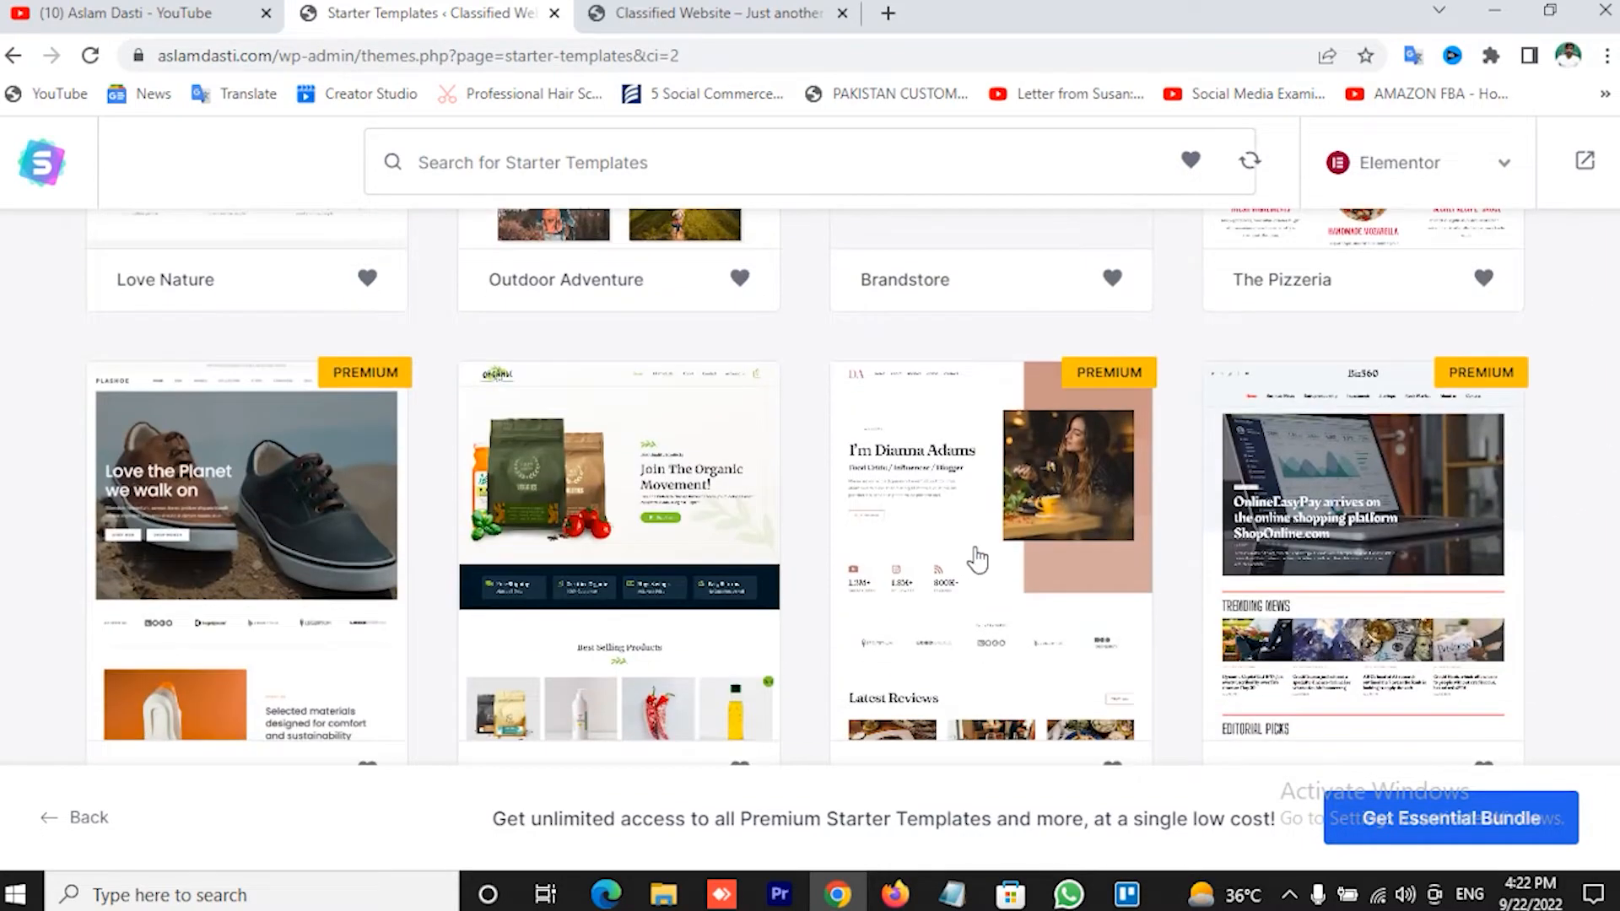
pyautogui.scroll(-4, 977, 559)
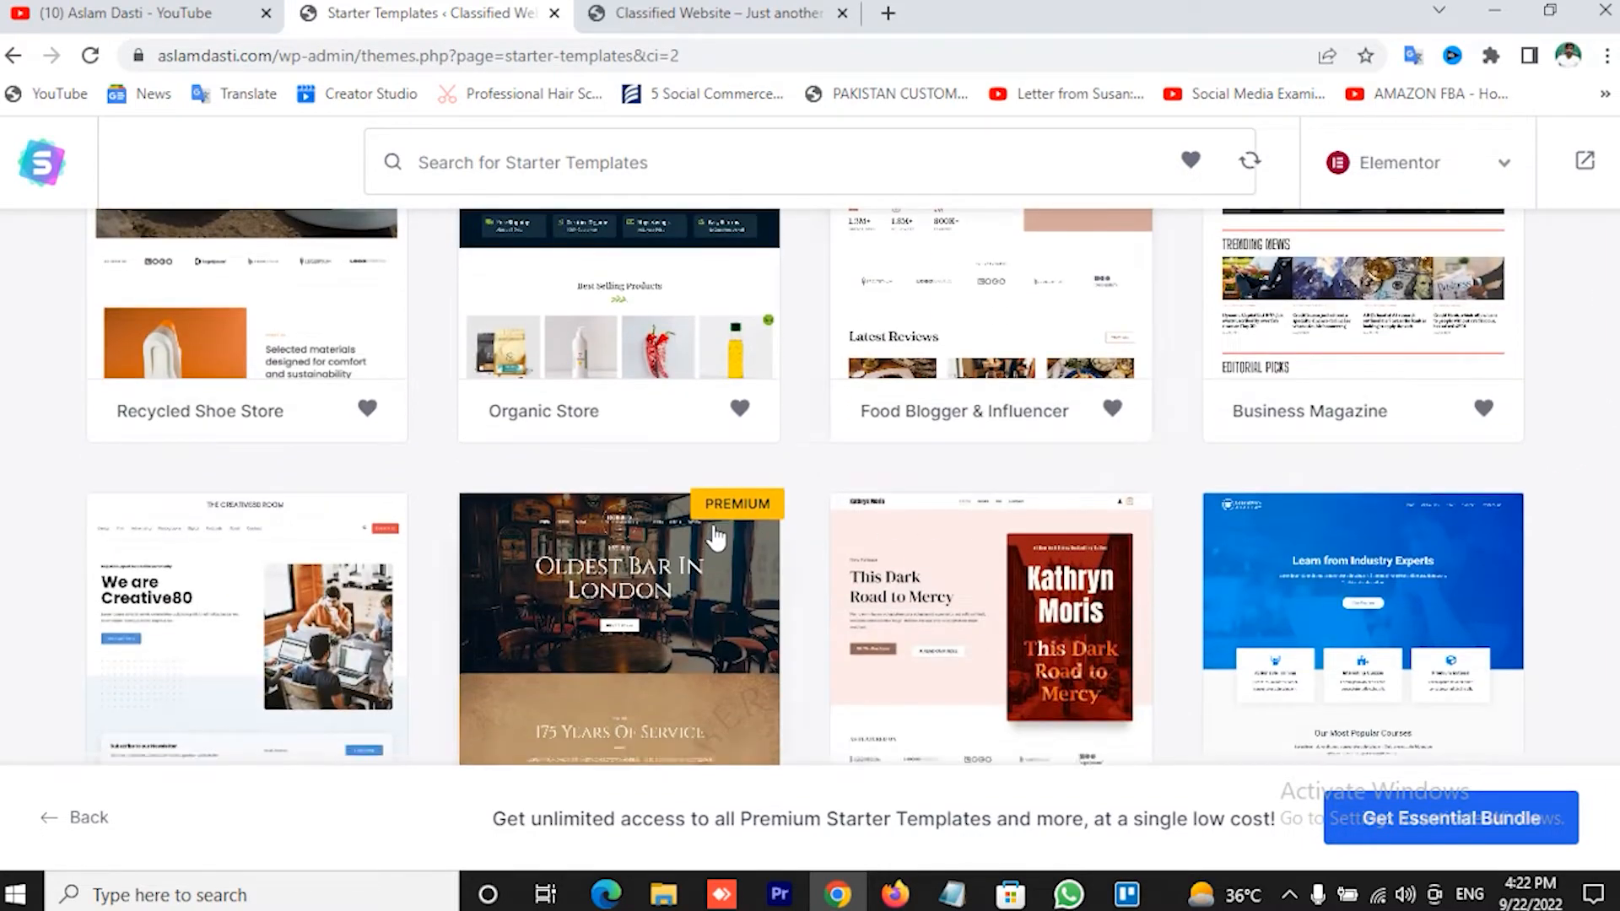
pyautogui.scroll(5, 716, 538)
pyautogui.scroll(4, 716, 538)
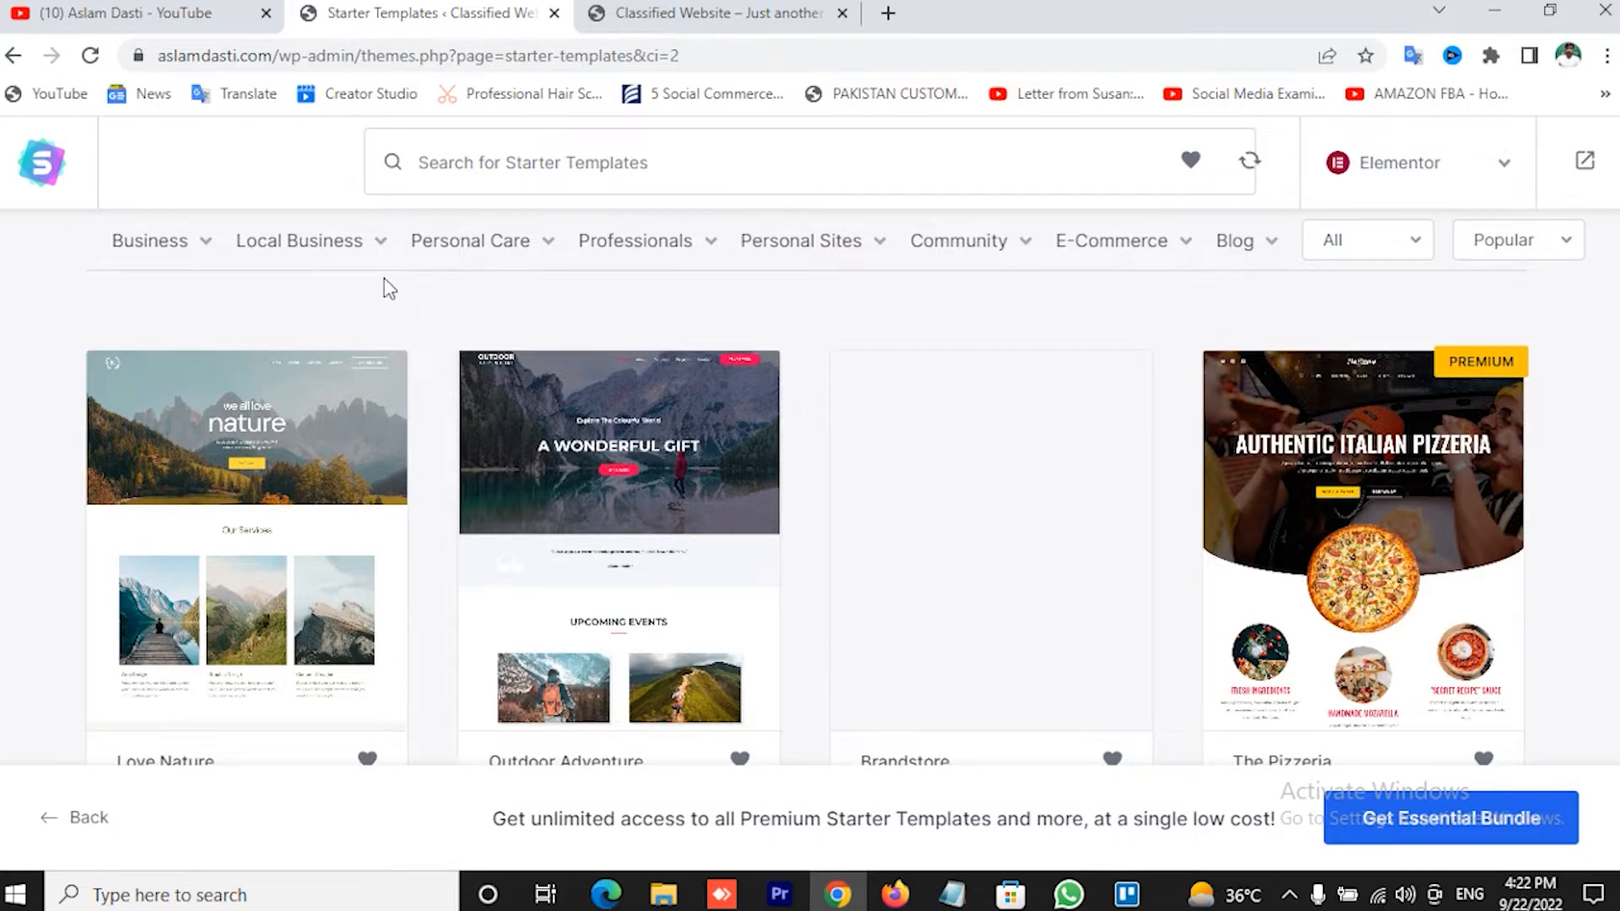
# Filter the starter templates by AC Technician from the Local Business category and look through the matching designs
pyautogui.moveTo(381, 258)
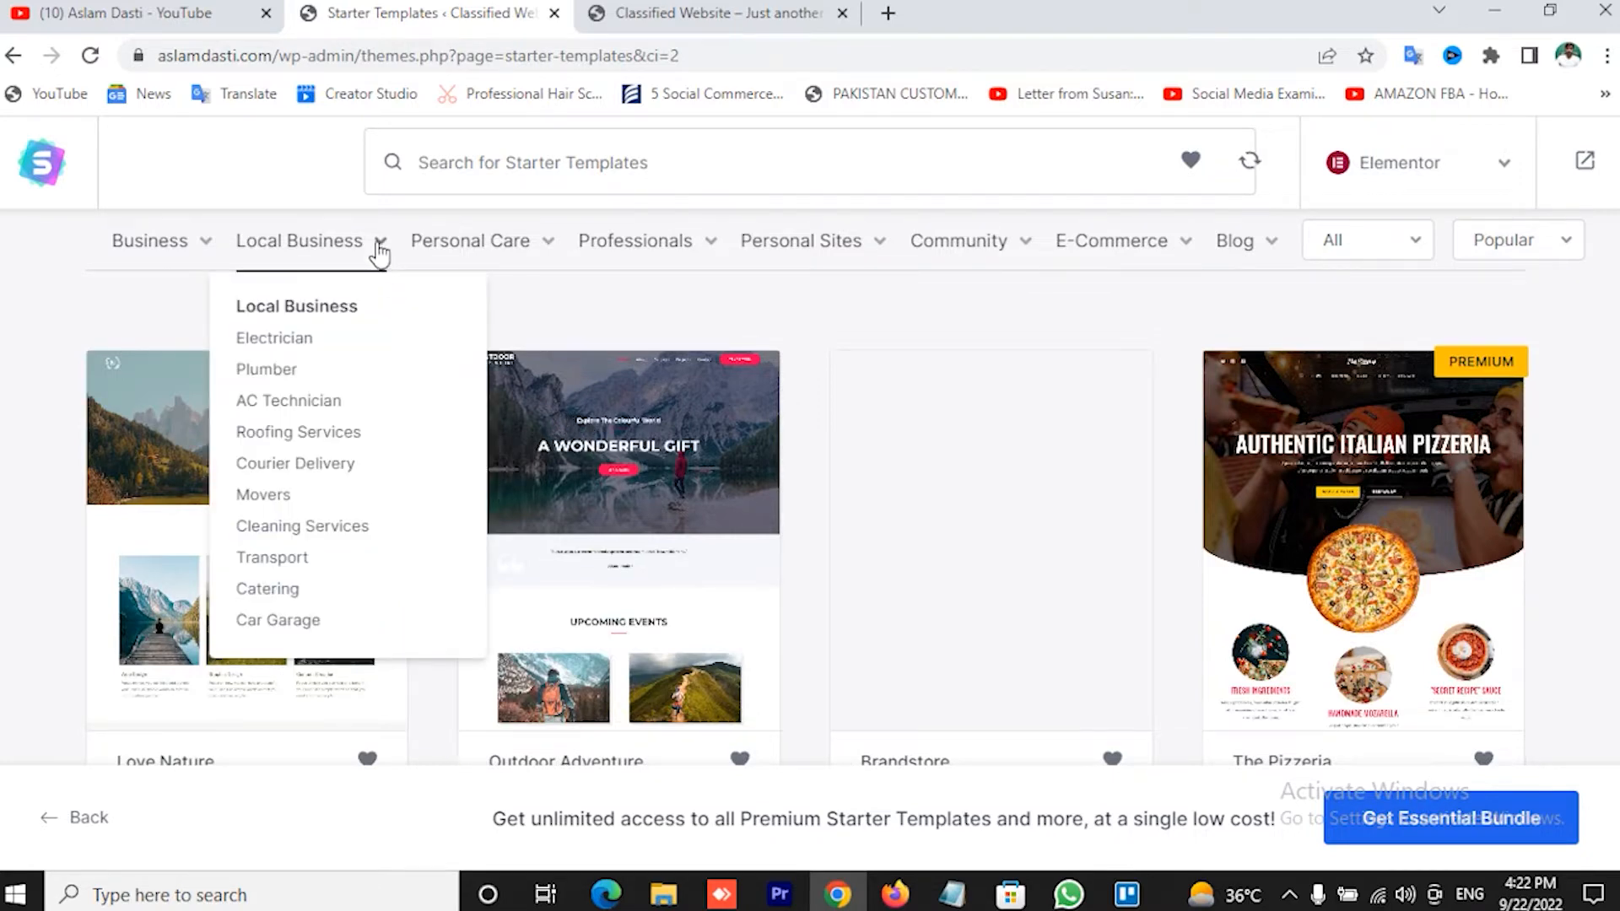
pyautogui.click(312, 408)
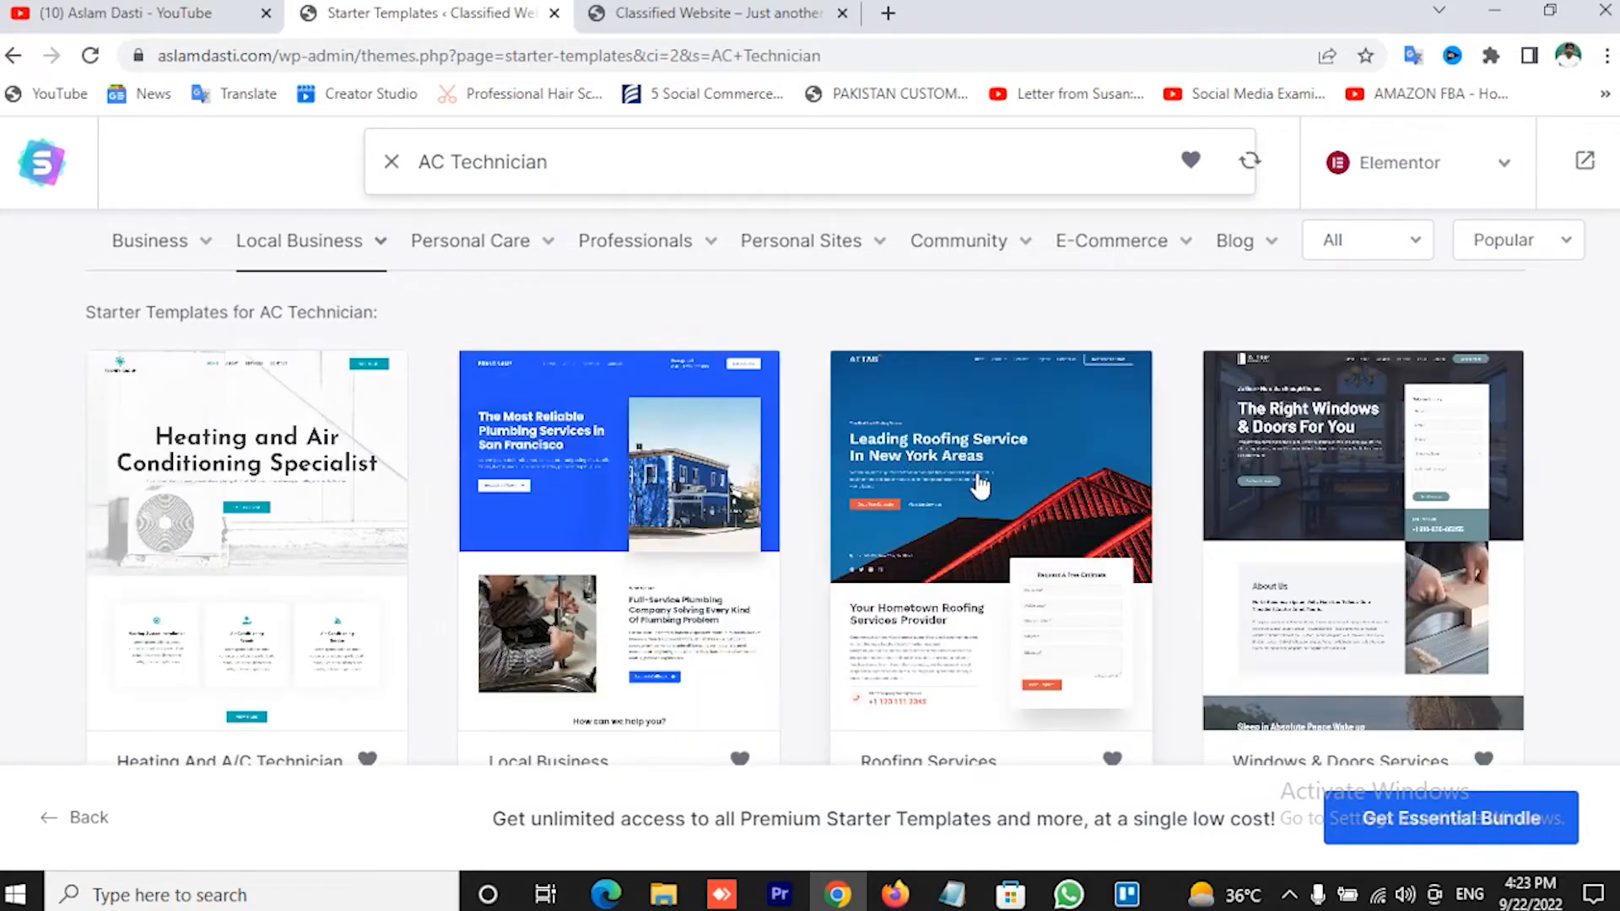
pyautogui.scroll(-1, 977, 497)
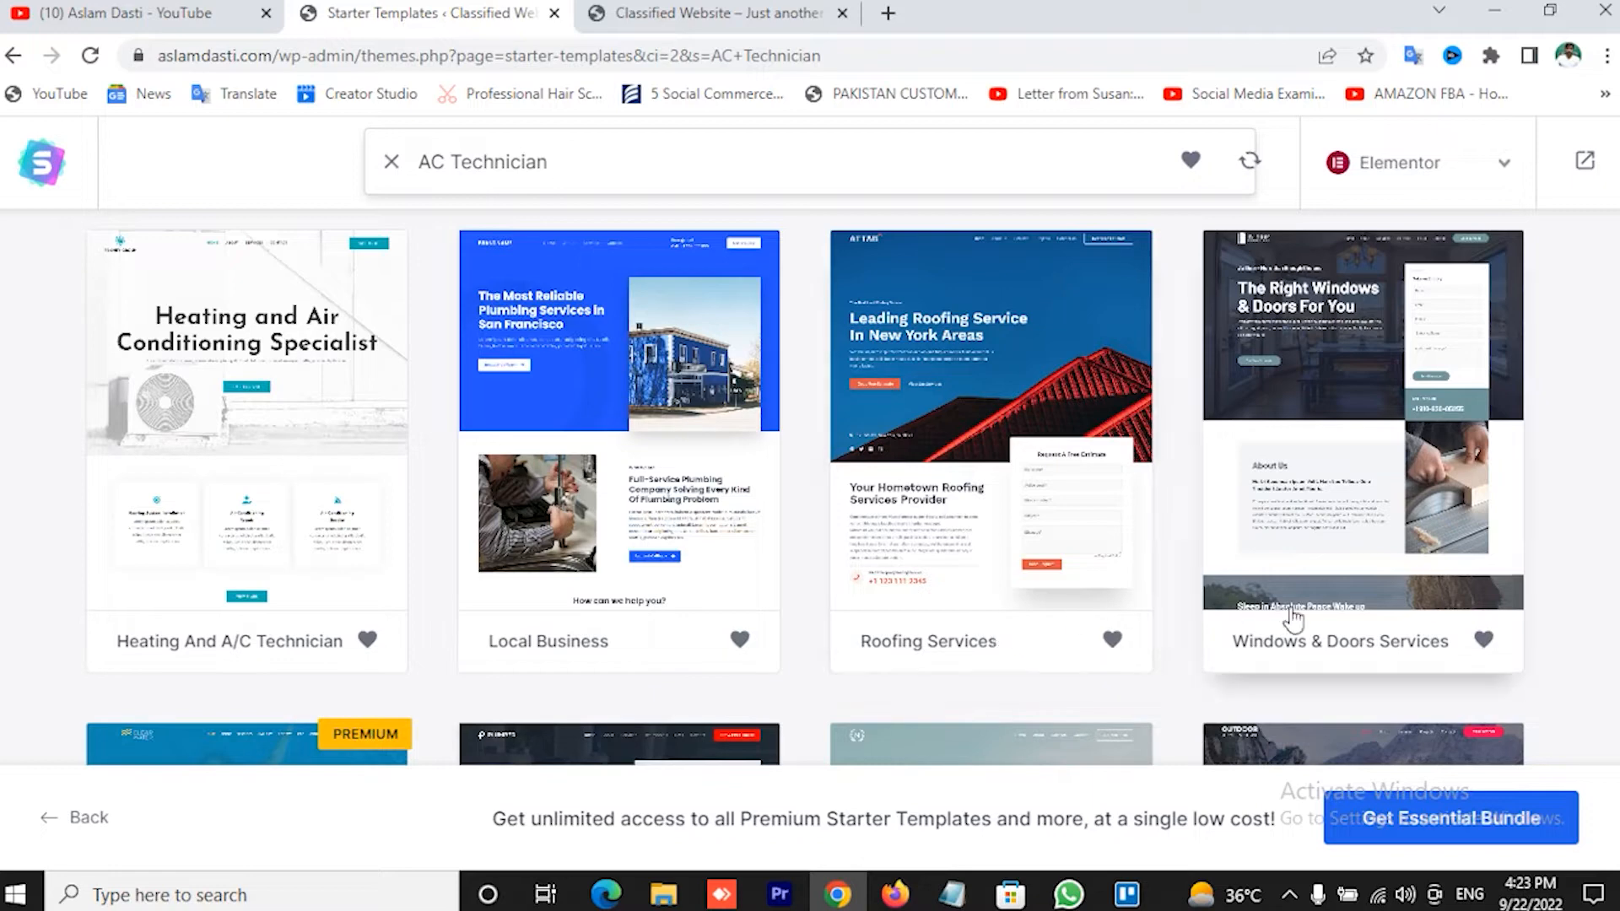
pyautogui.scroll(-7, 1401, 663)
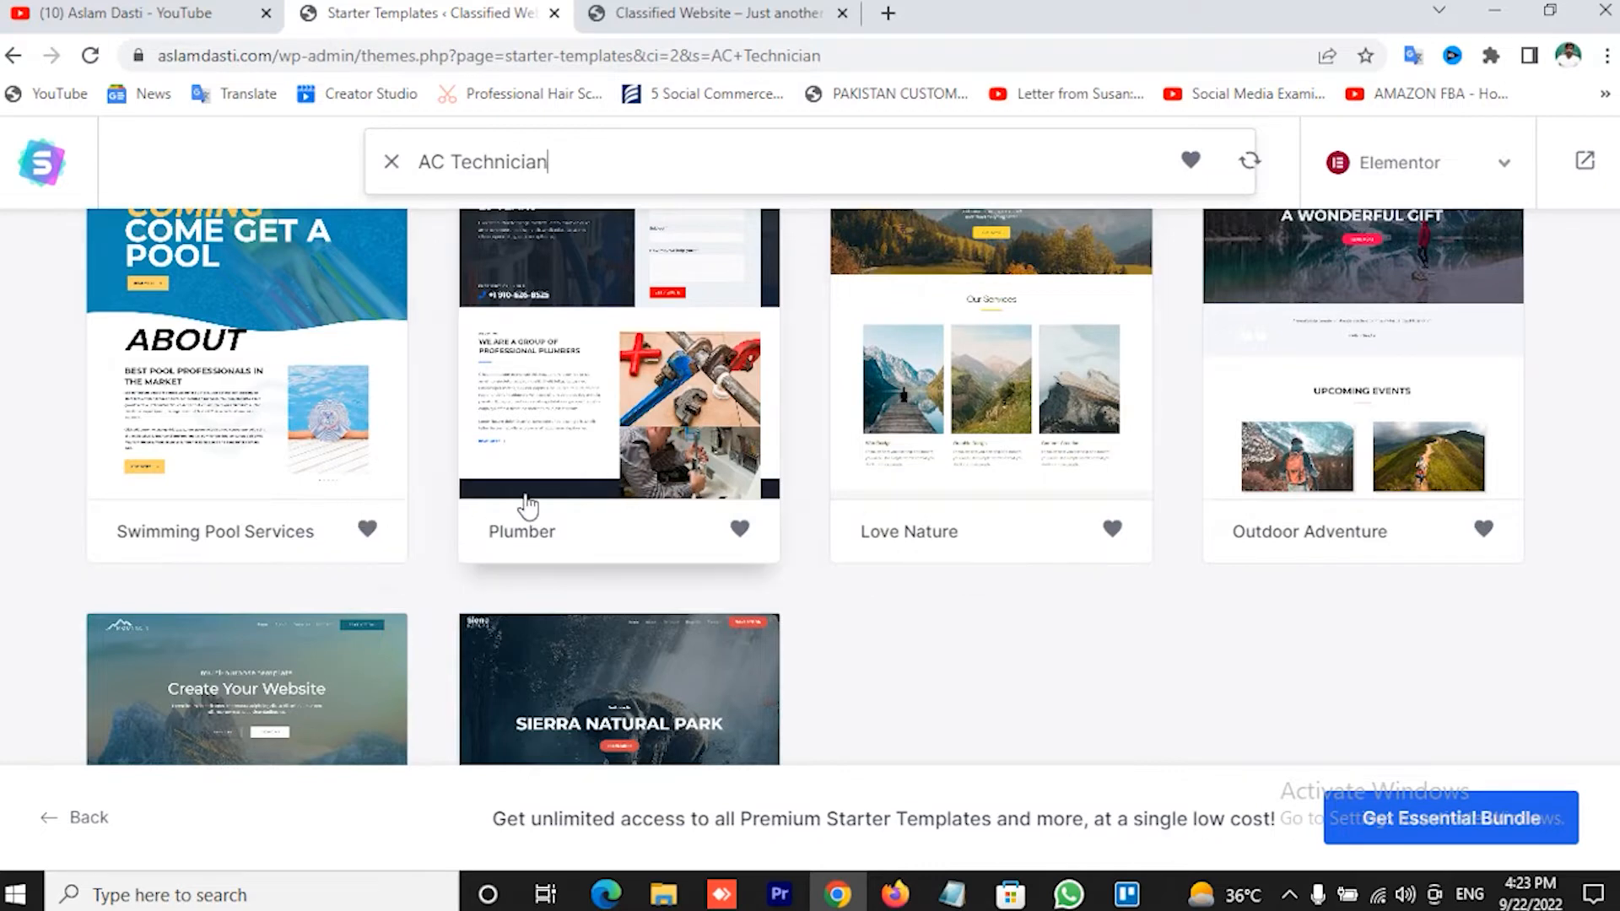
pyautogui.scroll(3, 524, 506)
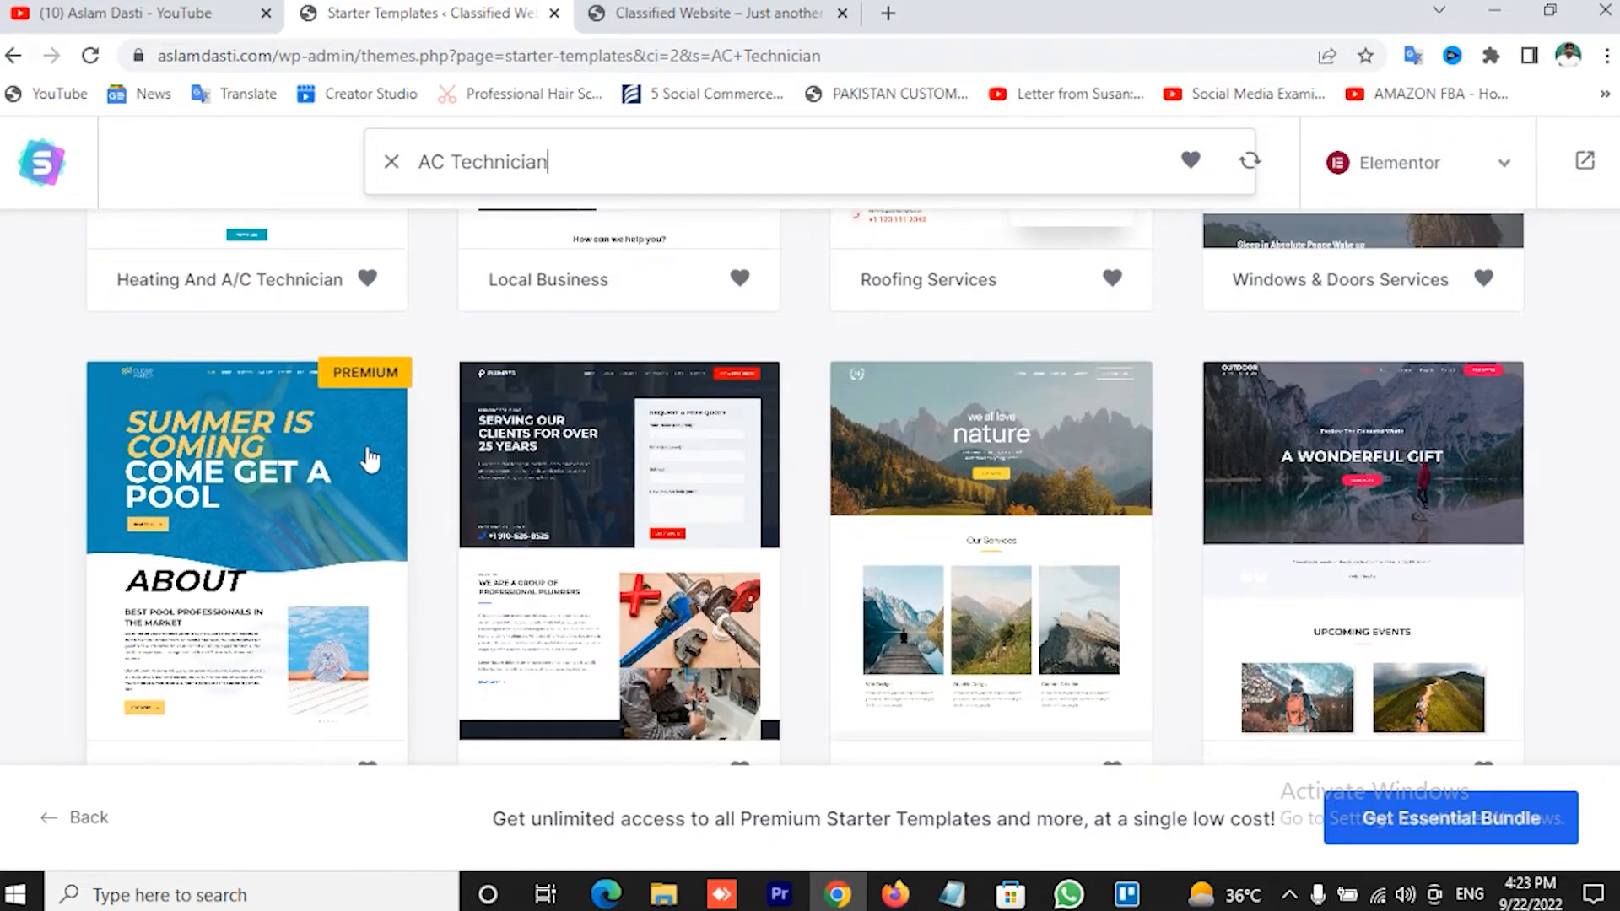
# Look through the remaining AC Technician designs and choose the Local Business template
pyautogui.scroll(-3, 371, 454)
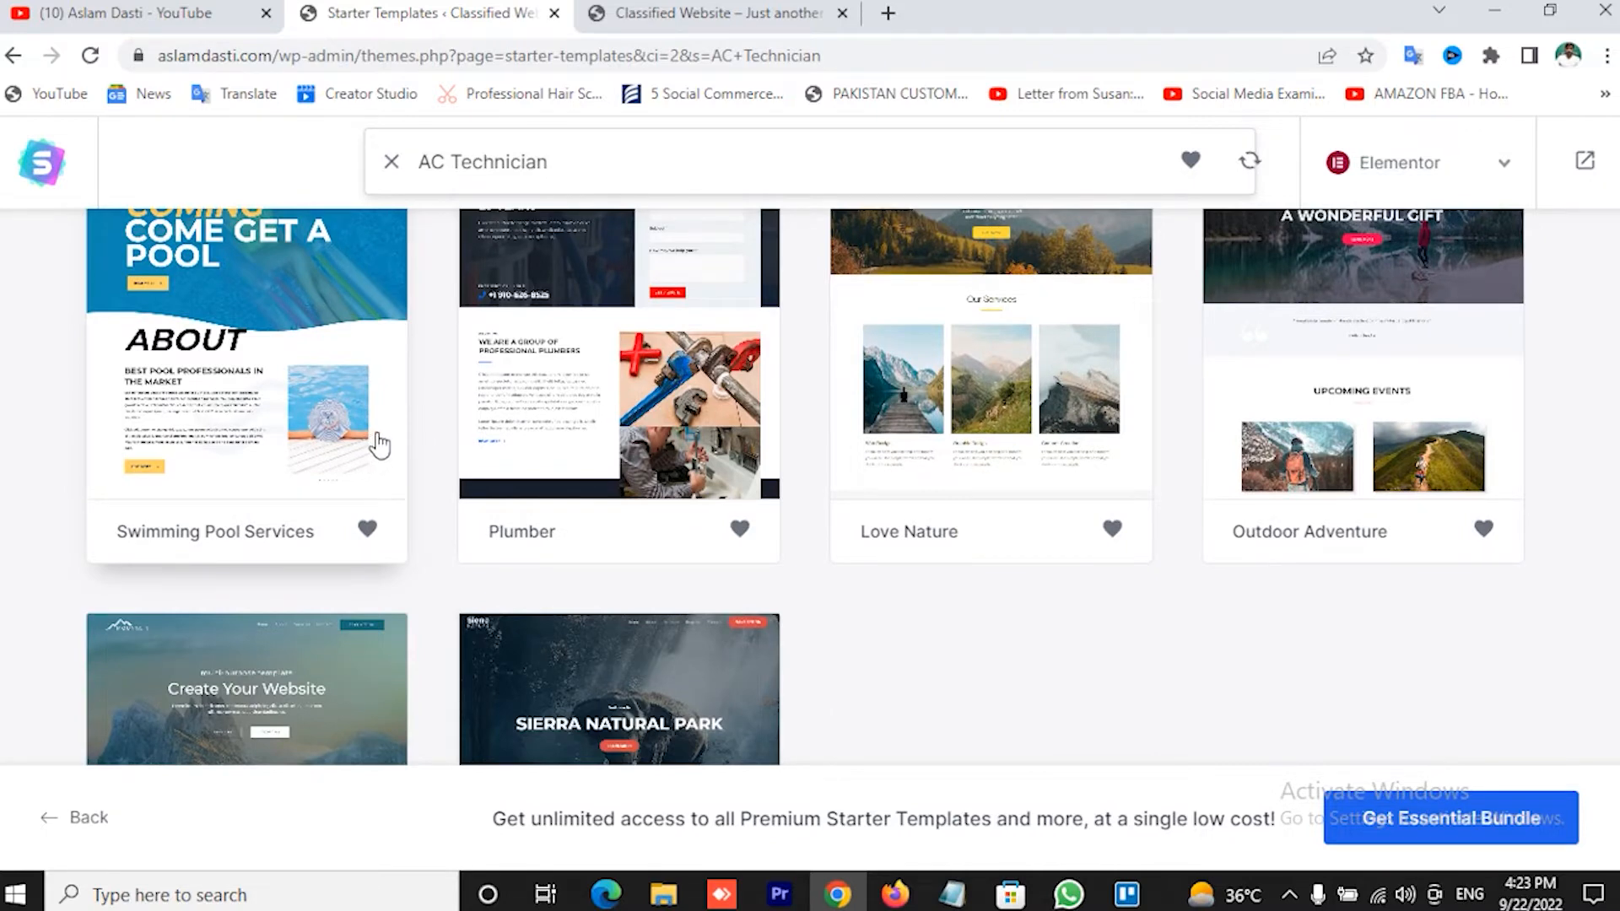
pyautogui.scroll(2, 371, 438)
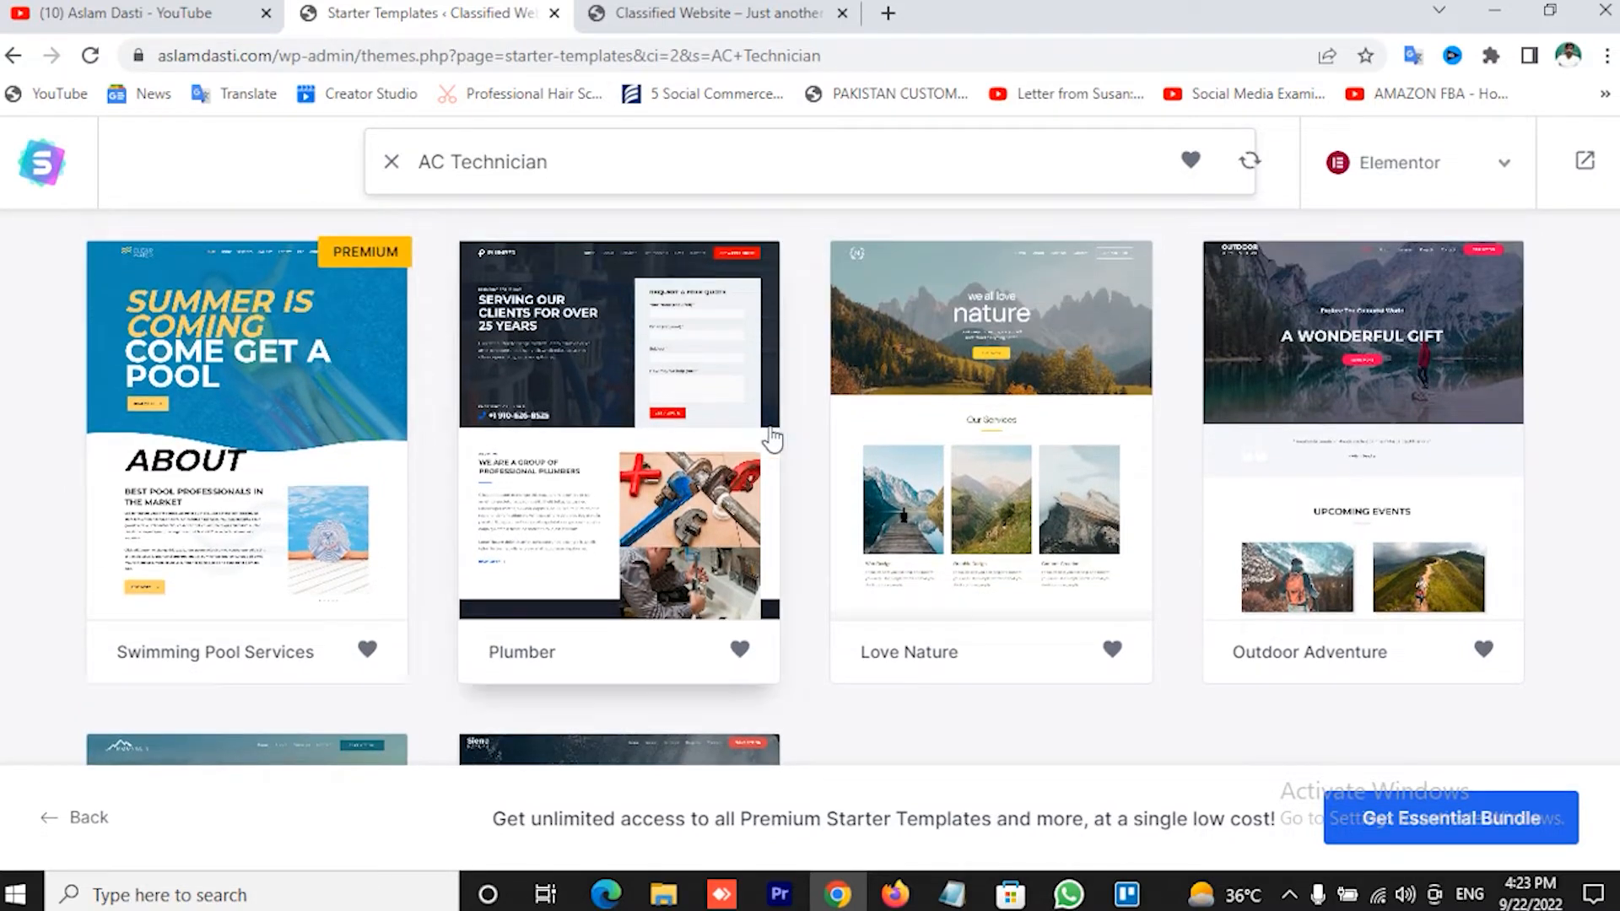
pyautogui.scroll(-4, 1021, 637)
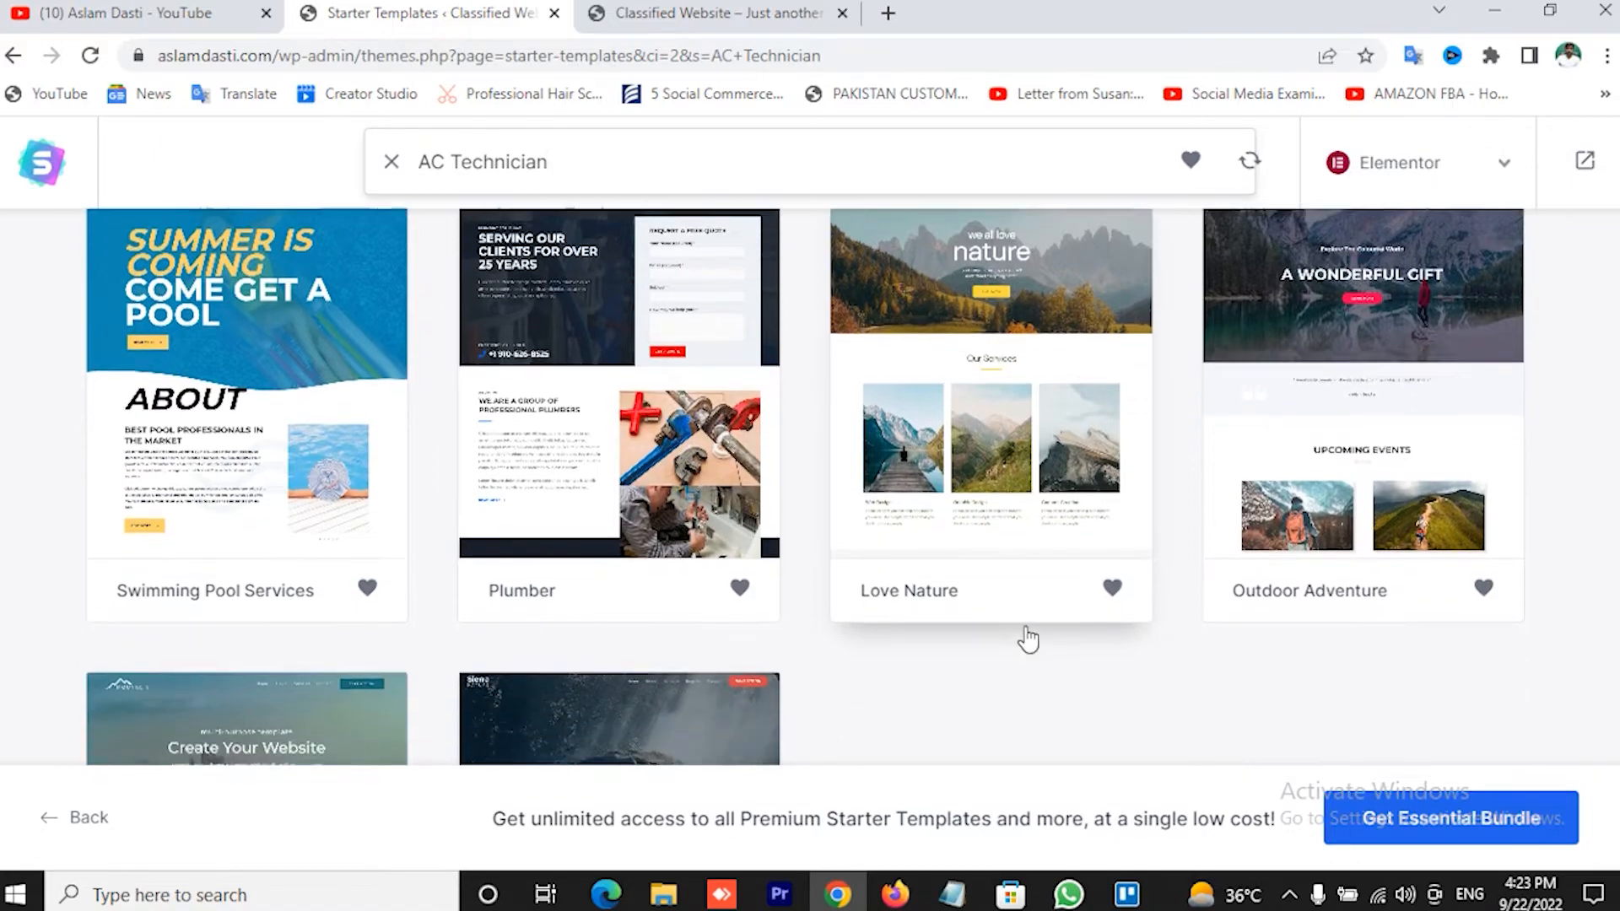
pyautogui.scroll(10, 743, 506)
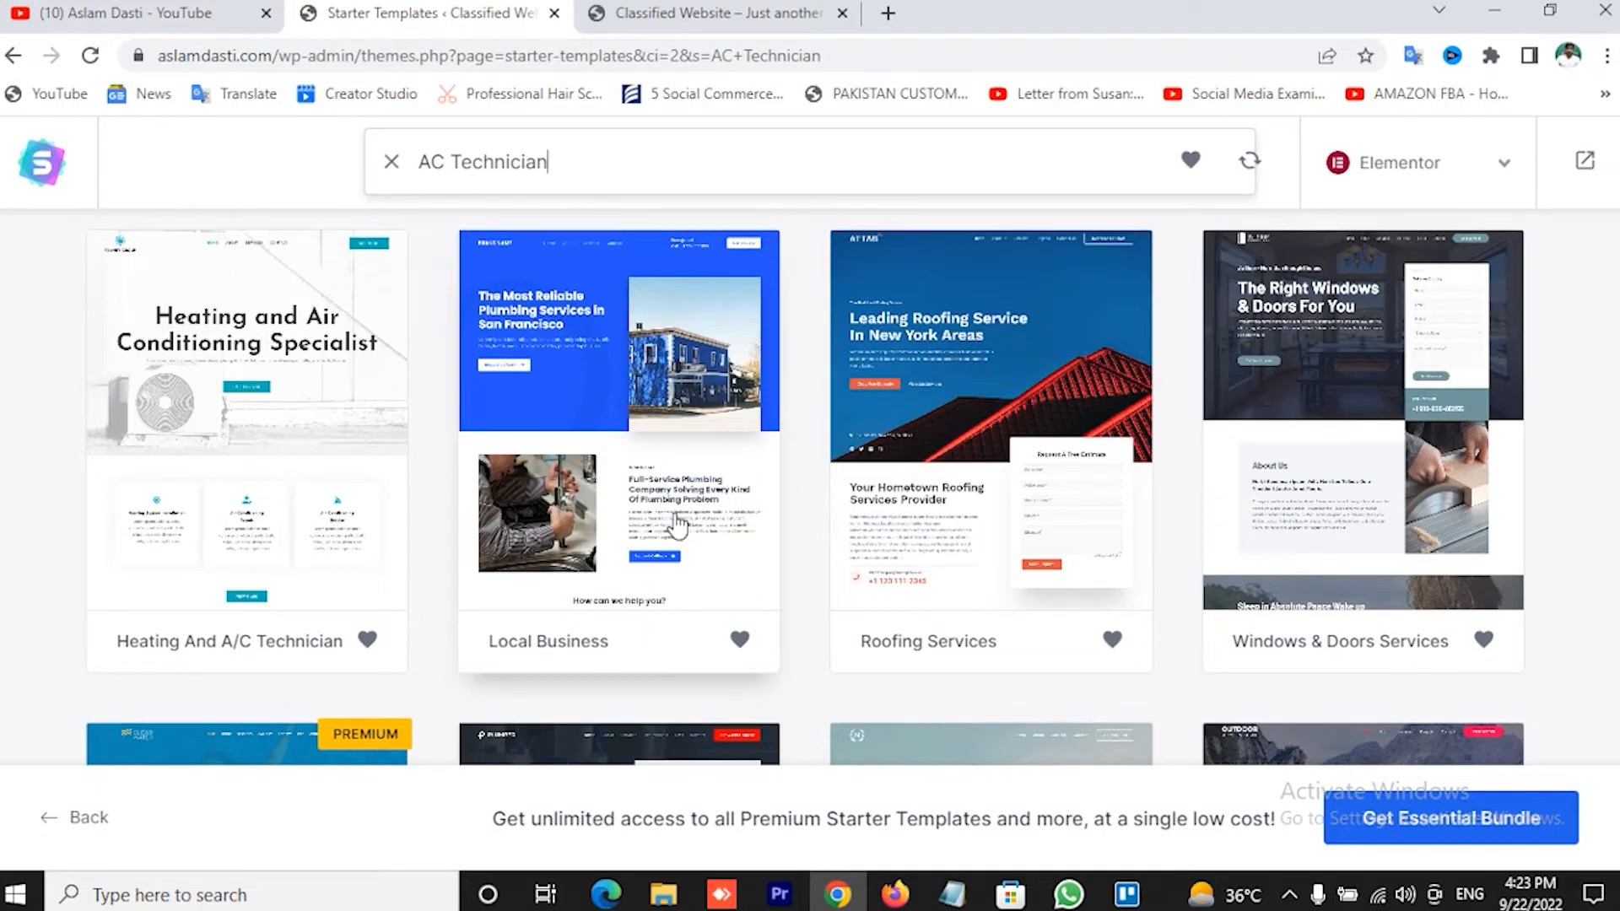
pyautogui.click(610, 501)
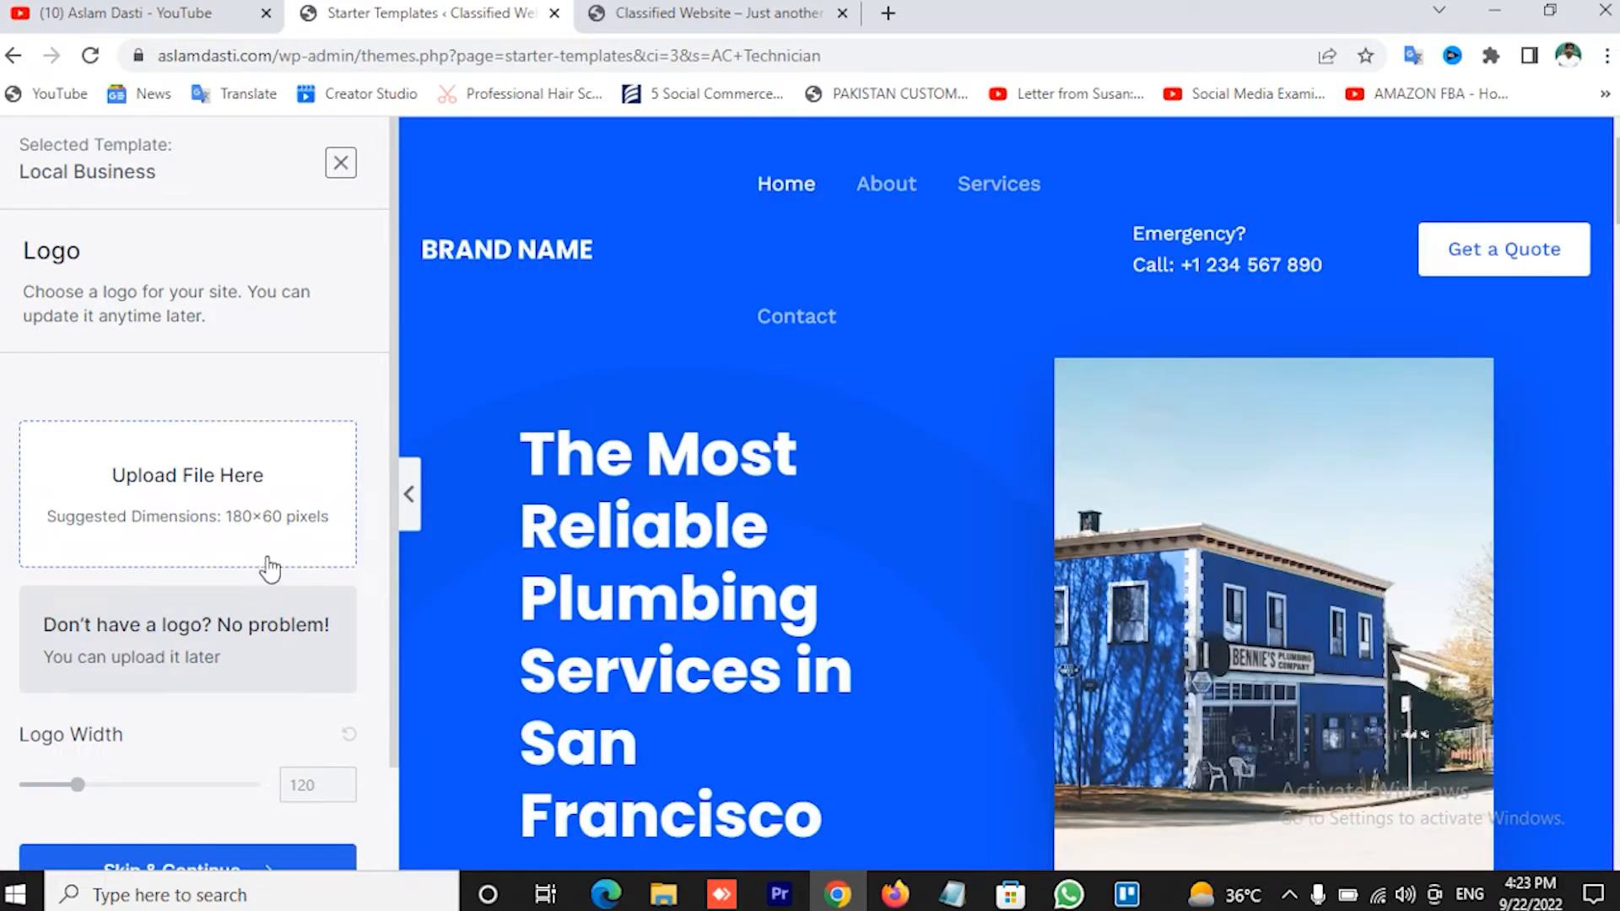
# Review the logo upload options and continue to the colors and fonts without adding a logo
pyautogui.scroll(-2, 270, 606)
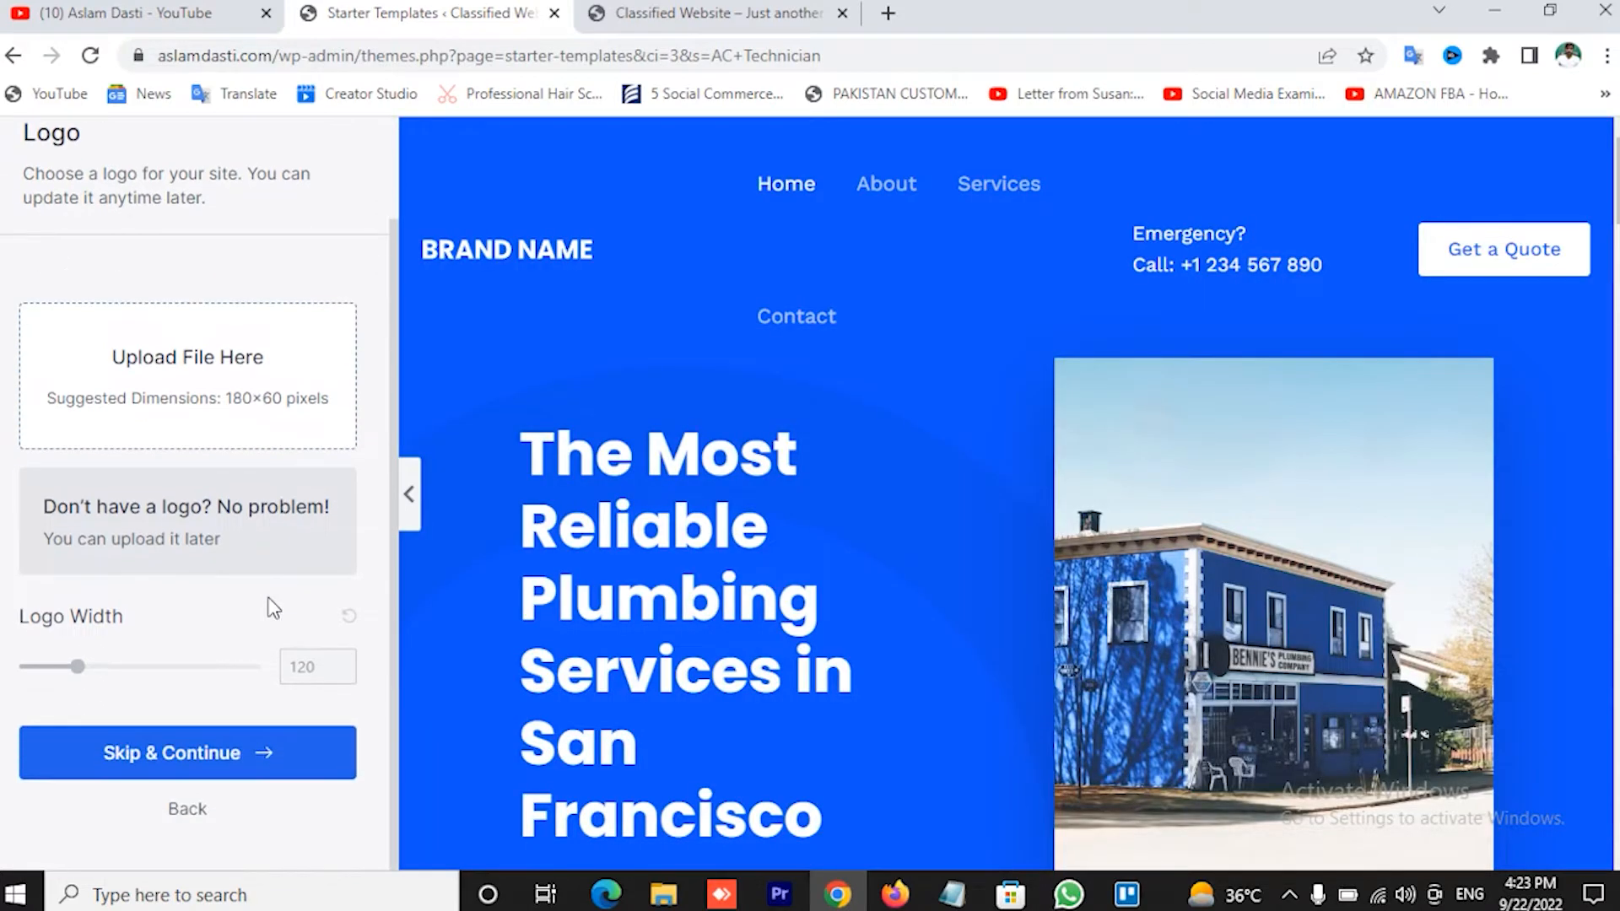
pyautogui.scroll(2, 253, 582)
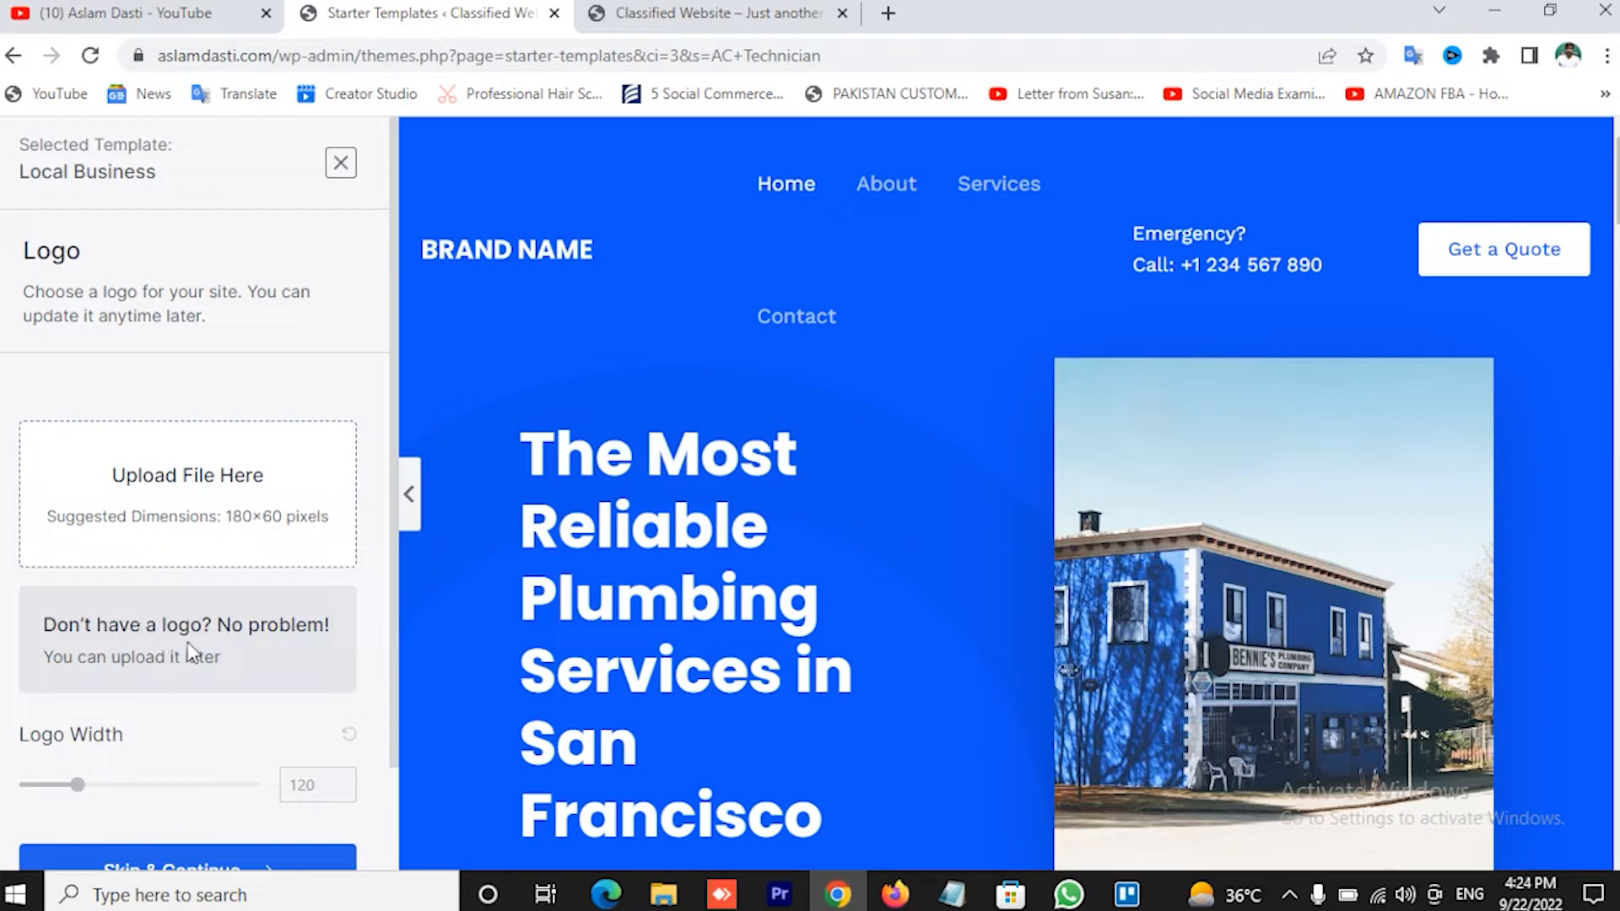
pyautogui.scroll(-2, 237, 422)
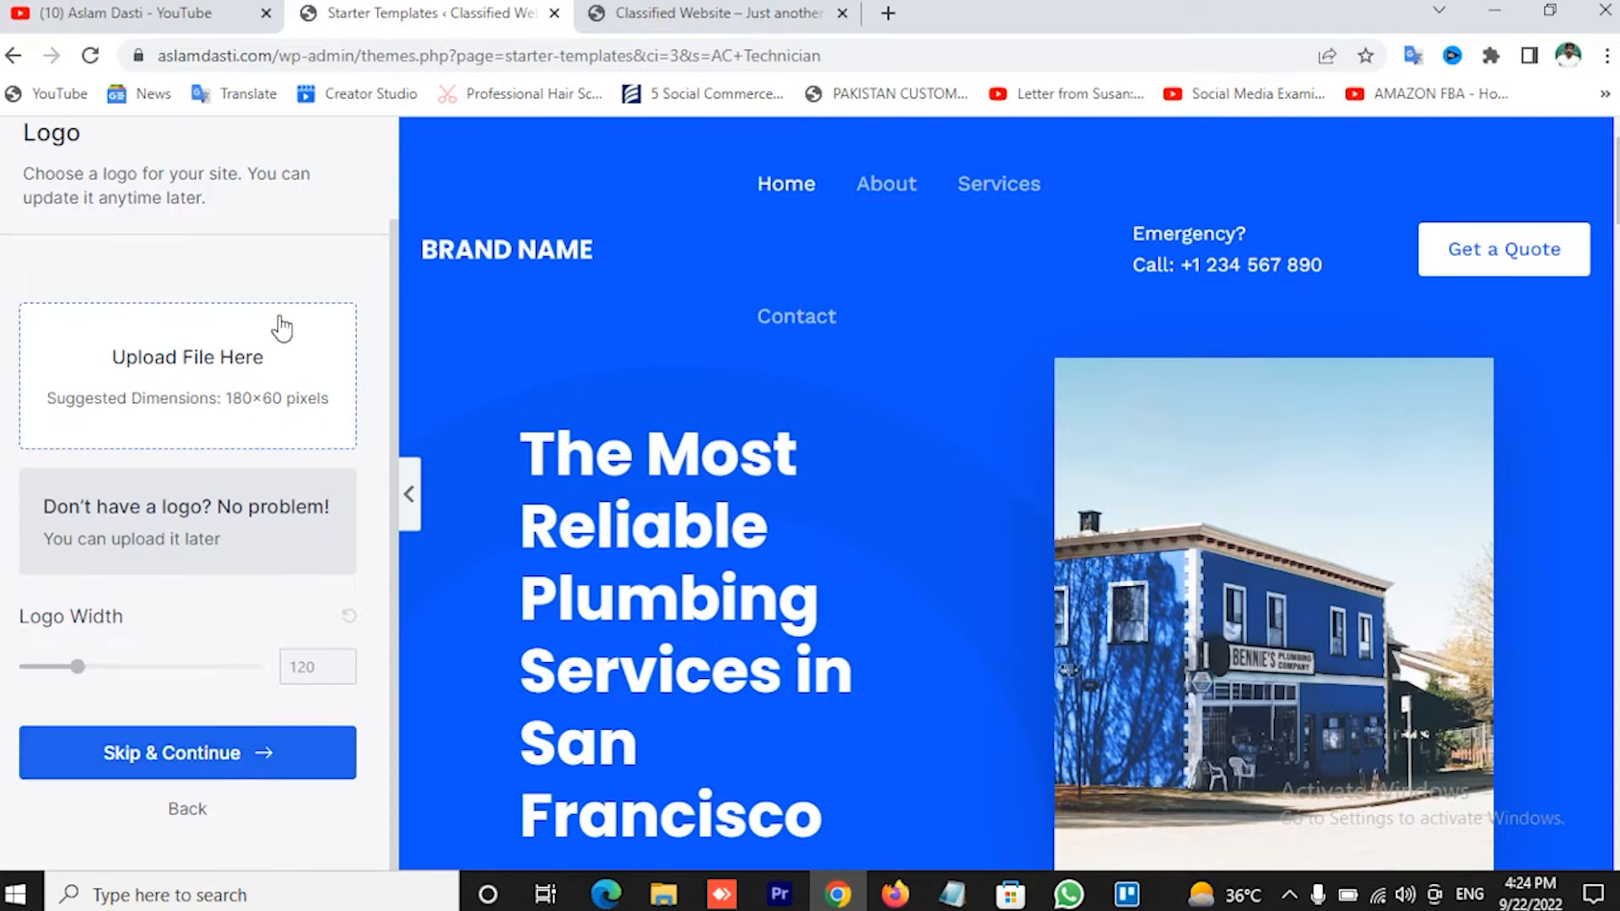
pyautogui.click(194, 382)
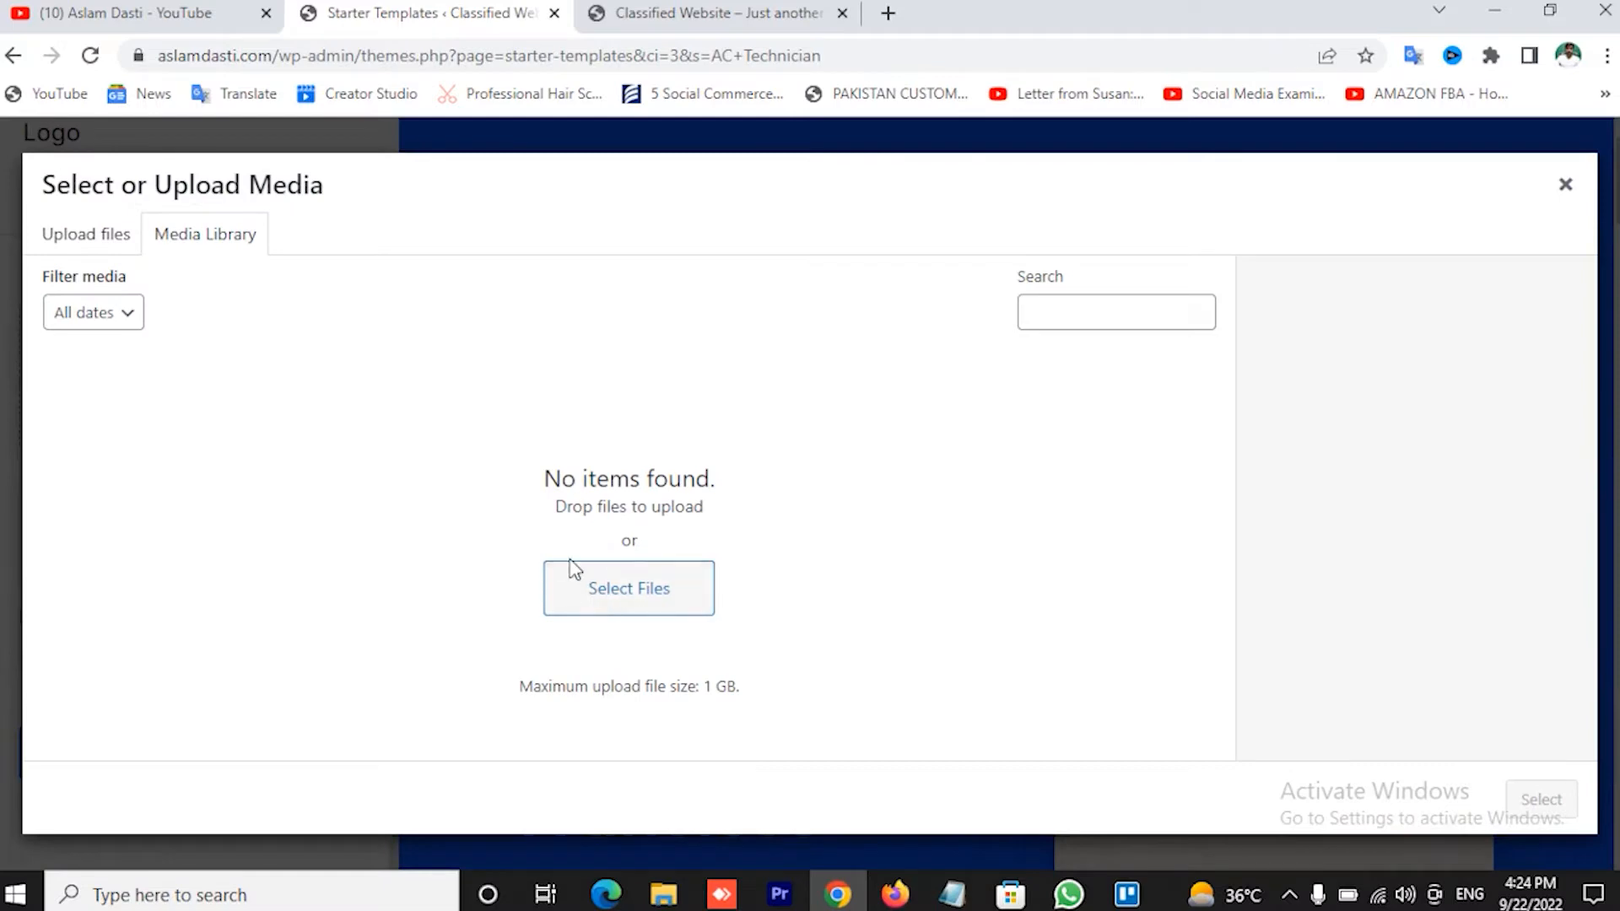
pyautogui.click(1567, 182)
pyautogui.click(194, 754)
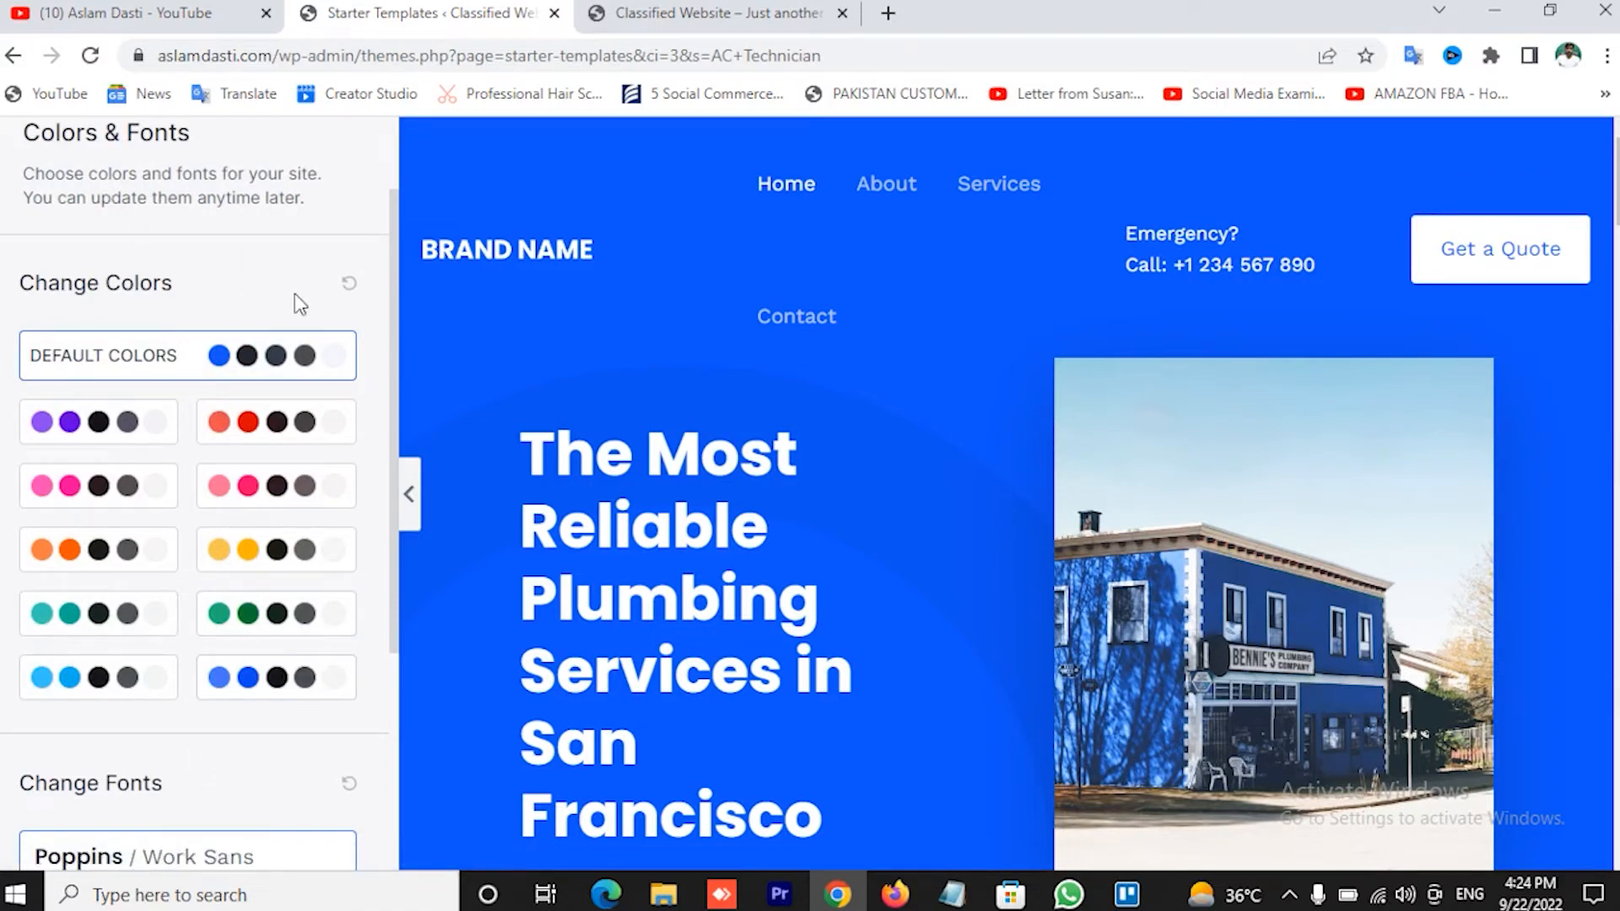
# Look through the template preview and try the red color palette on it
pyautogui.scroll(-10, 858, 361)
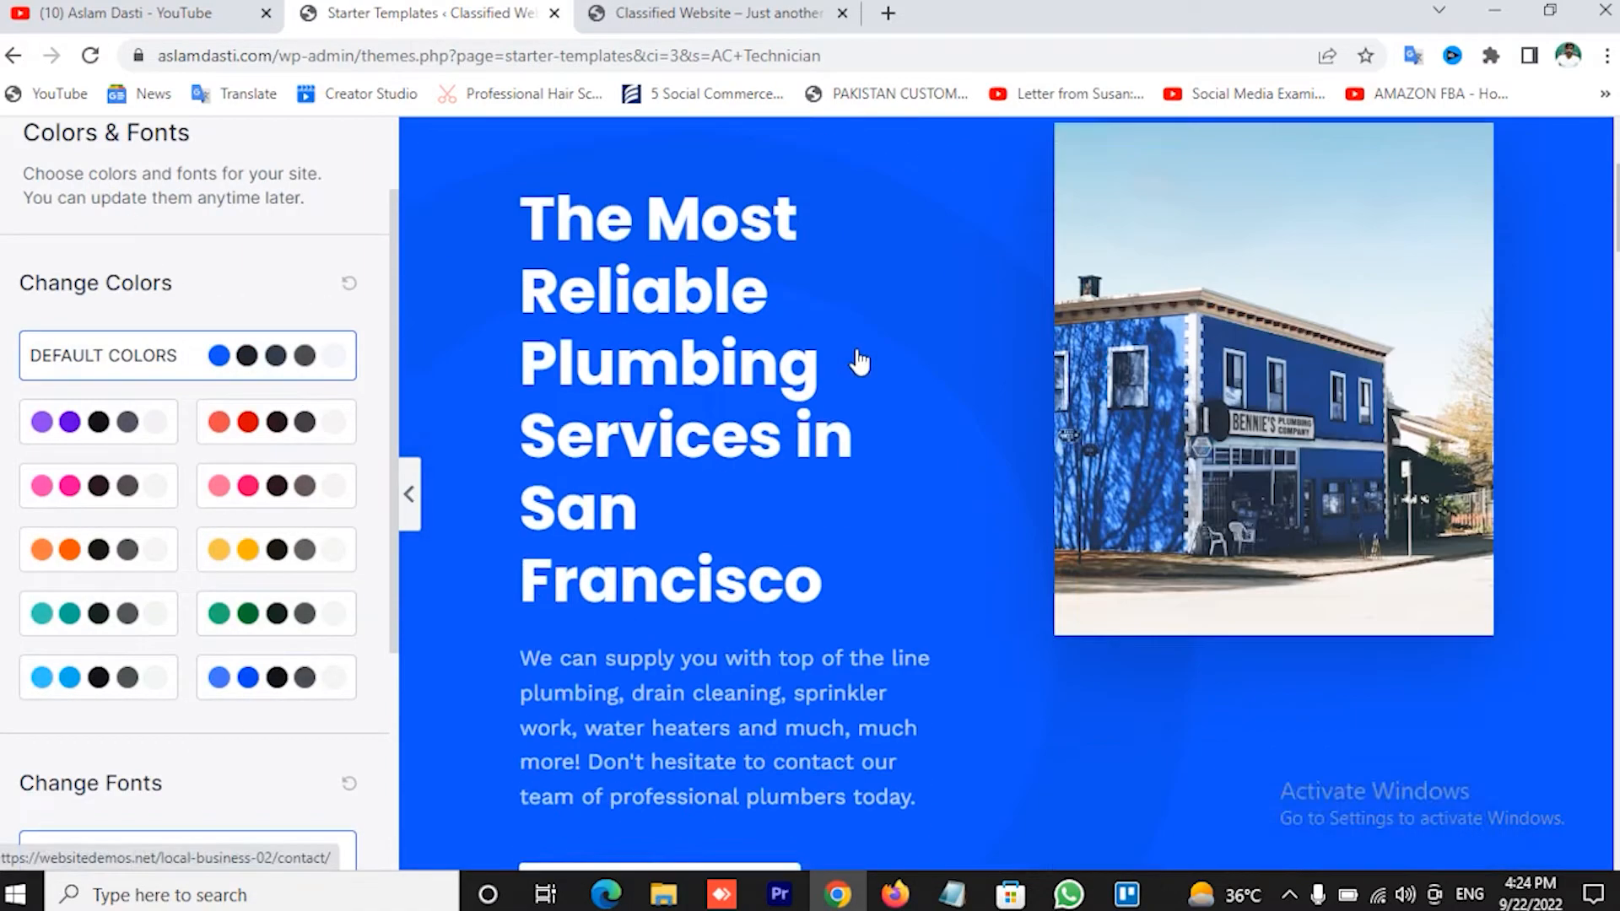
pyautogui.scroll(-12, 858, 361)
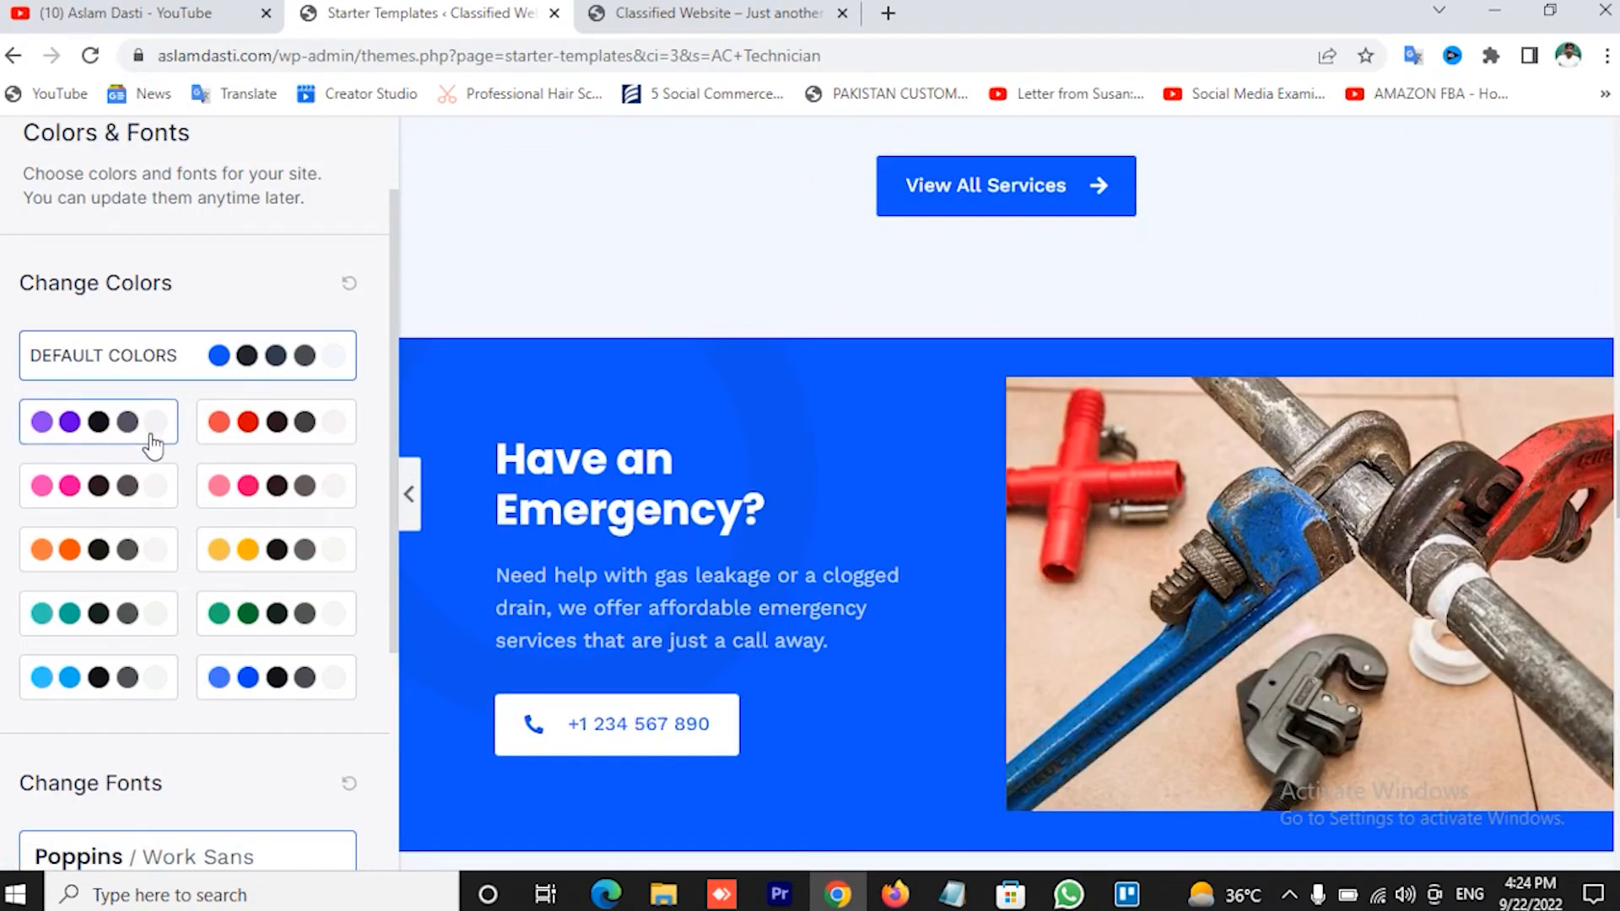
pyautogui.click(284, 442)
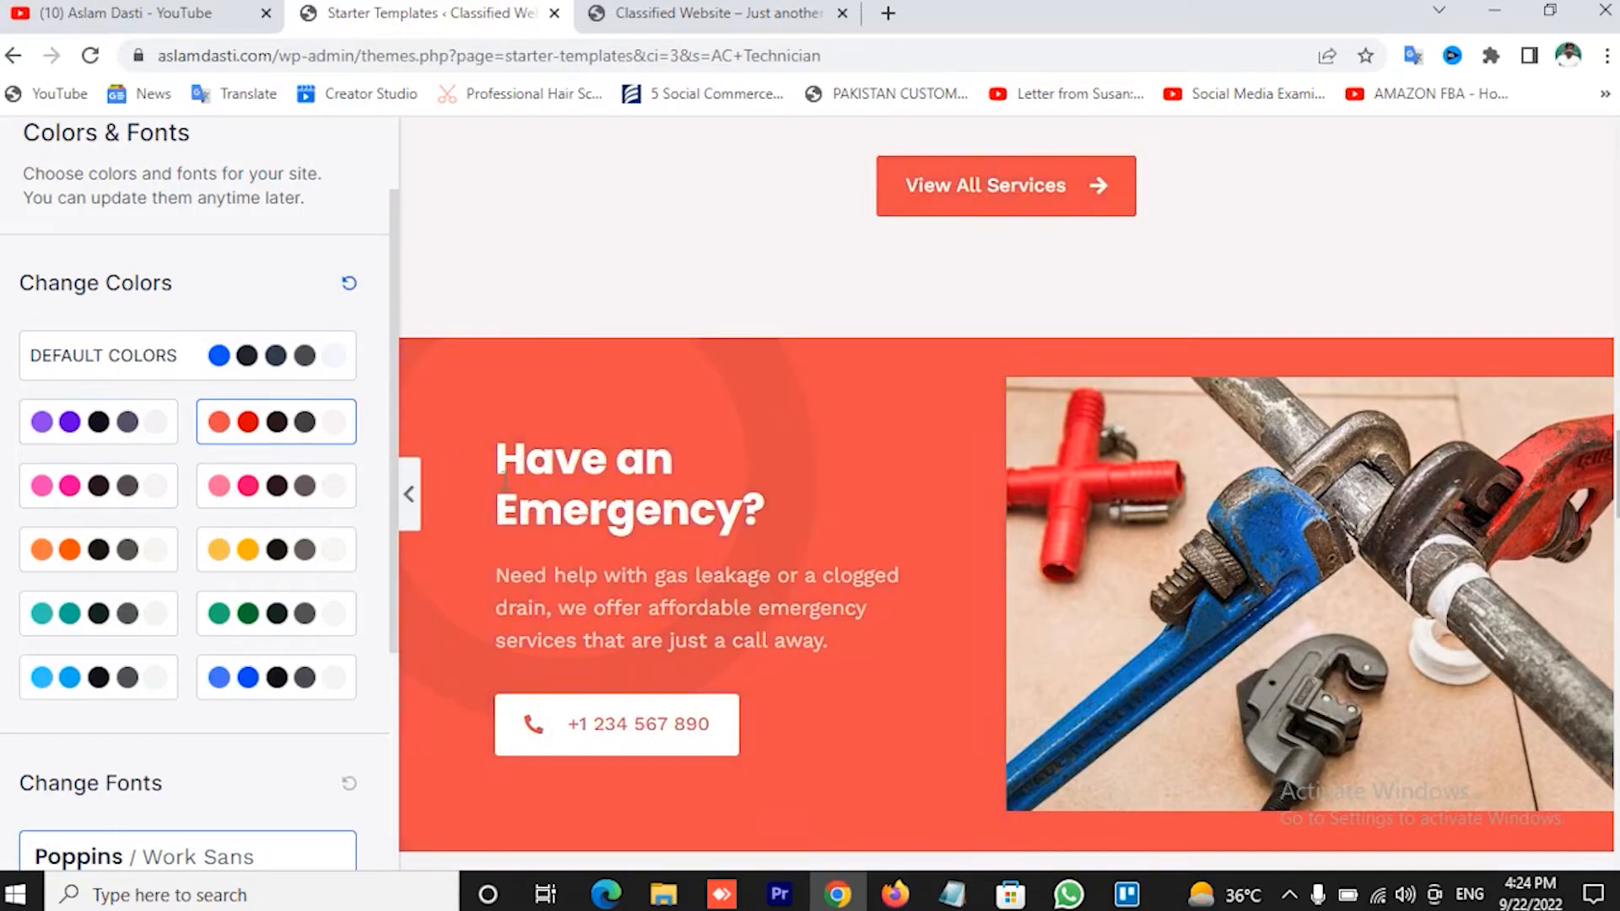
pyautogui.scroll(12, 678, 473)
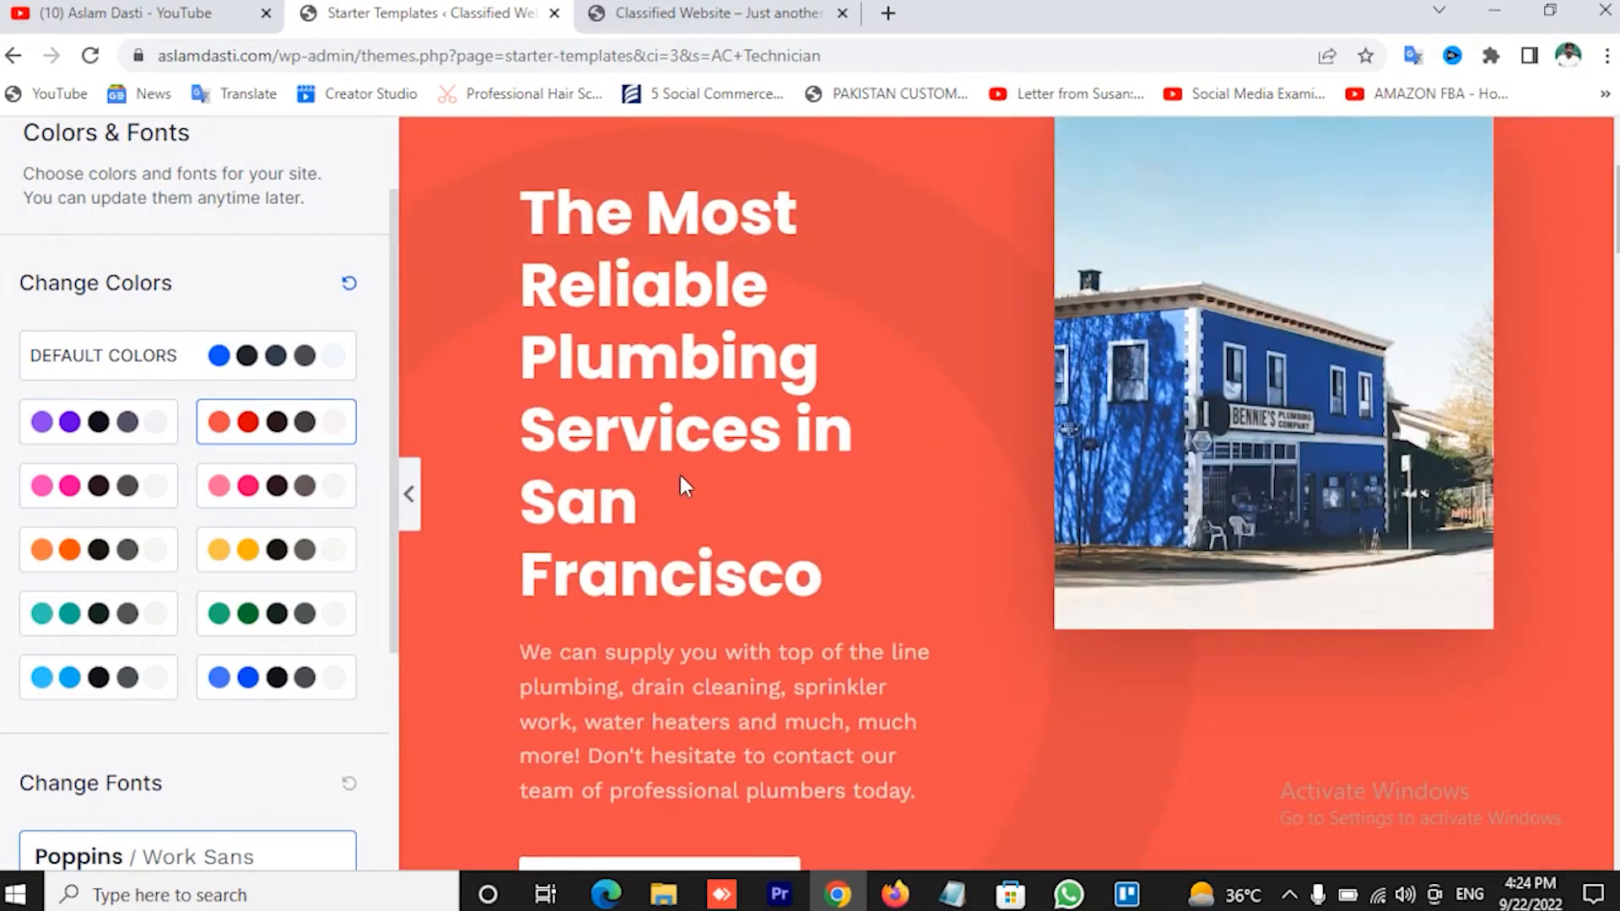
pyautogui.scroll(2, 680, 474)
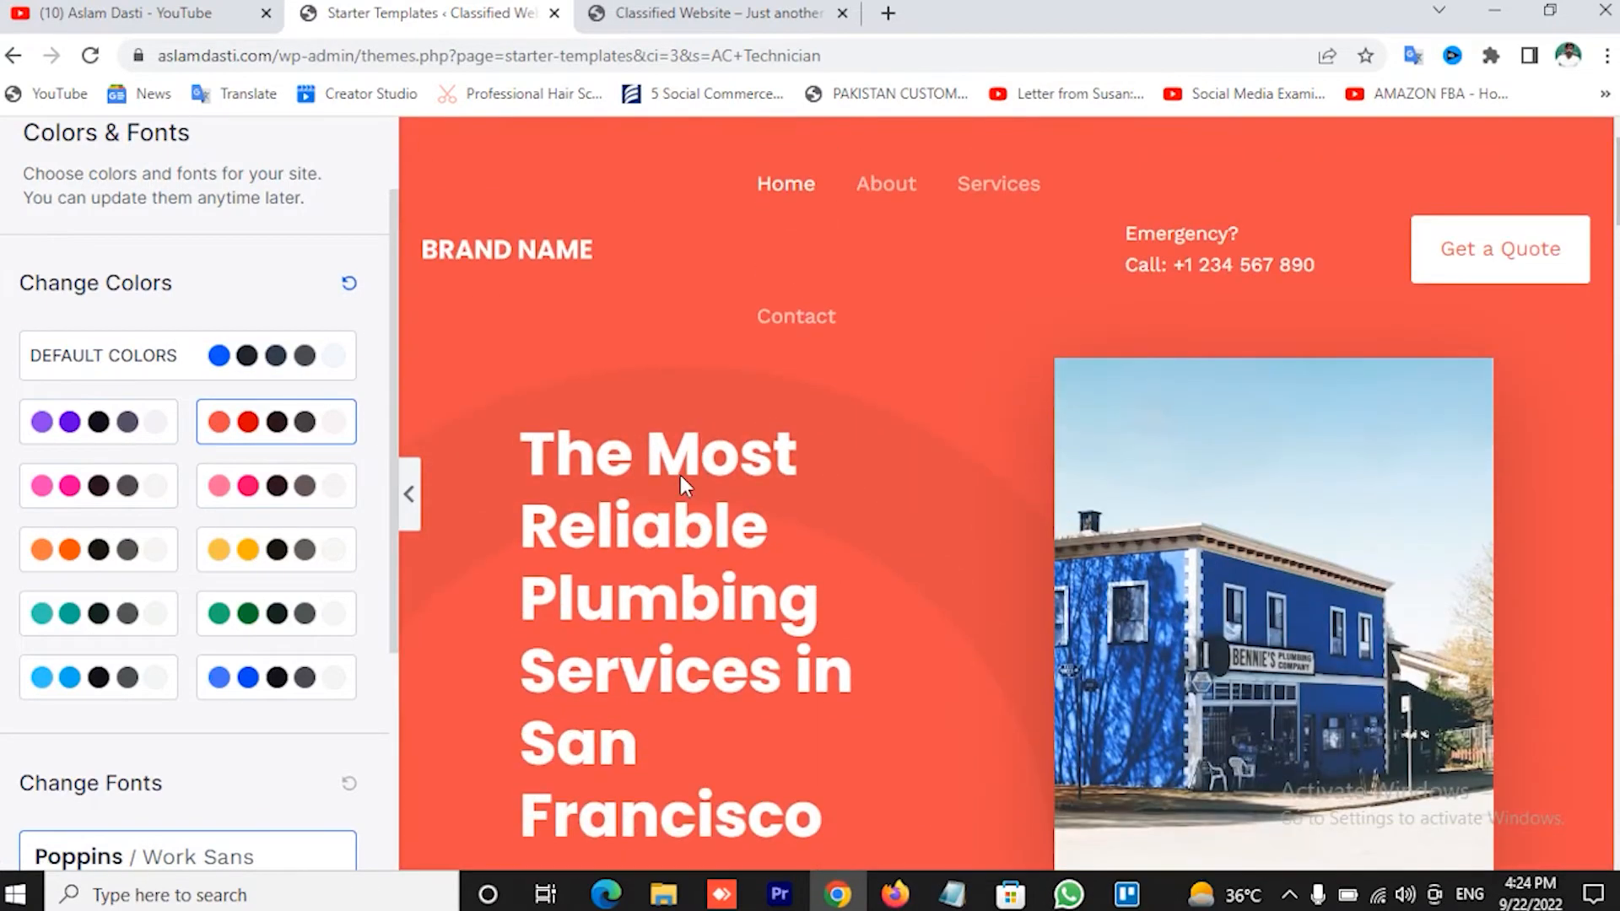
# Try the teal color palette and the green one, checking each throughout the template preview
pyautogui.click(81, 625)
pyautogui.scroll(-10, 567, 538)
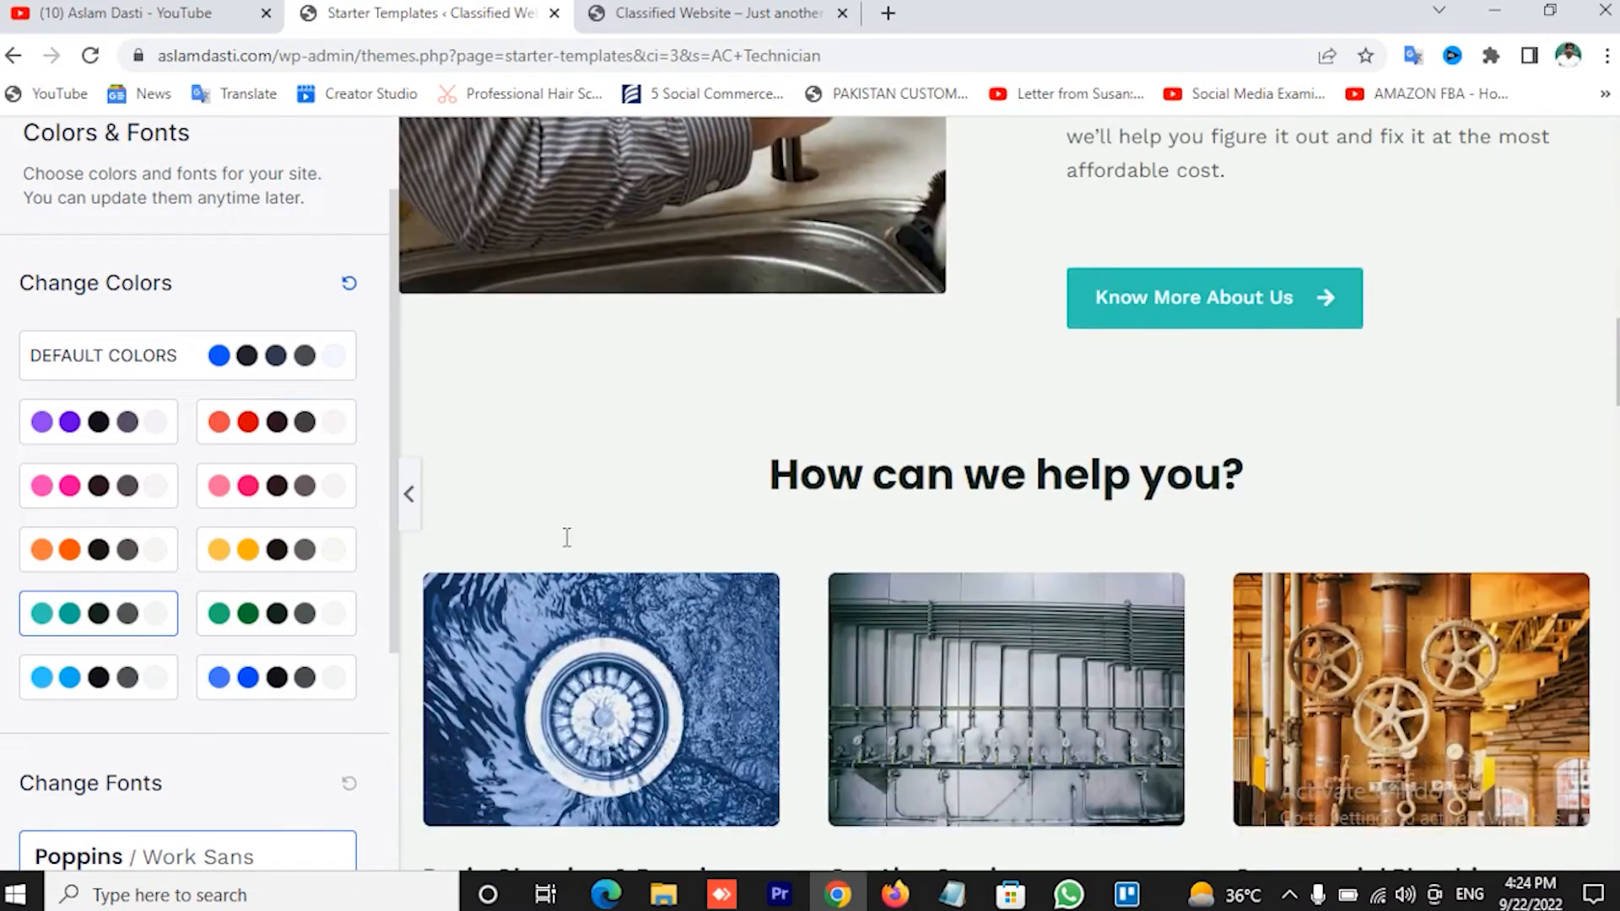
pyautogui.scroll(-8, 567, 537)
pyautogui.click(261, 615)
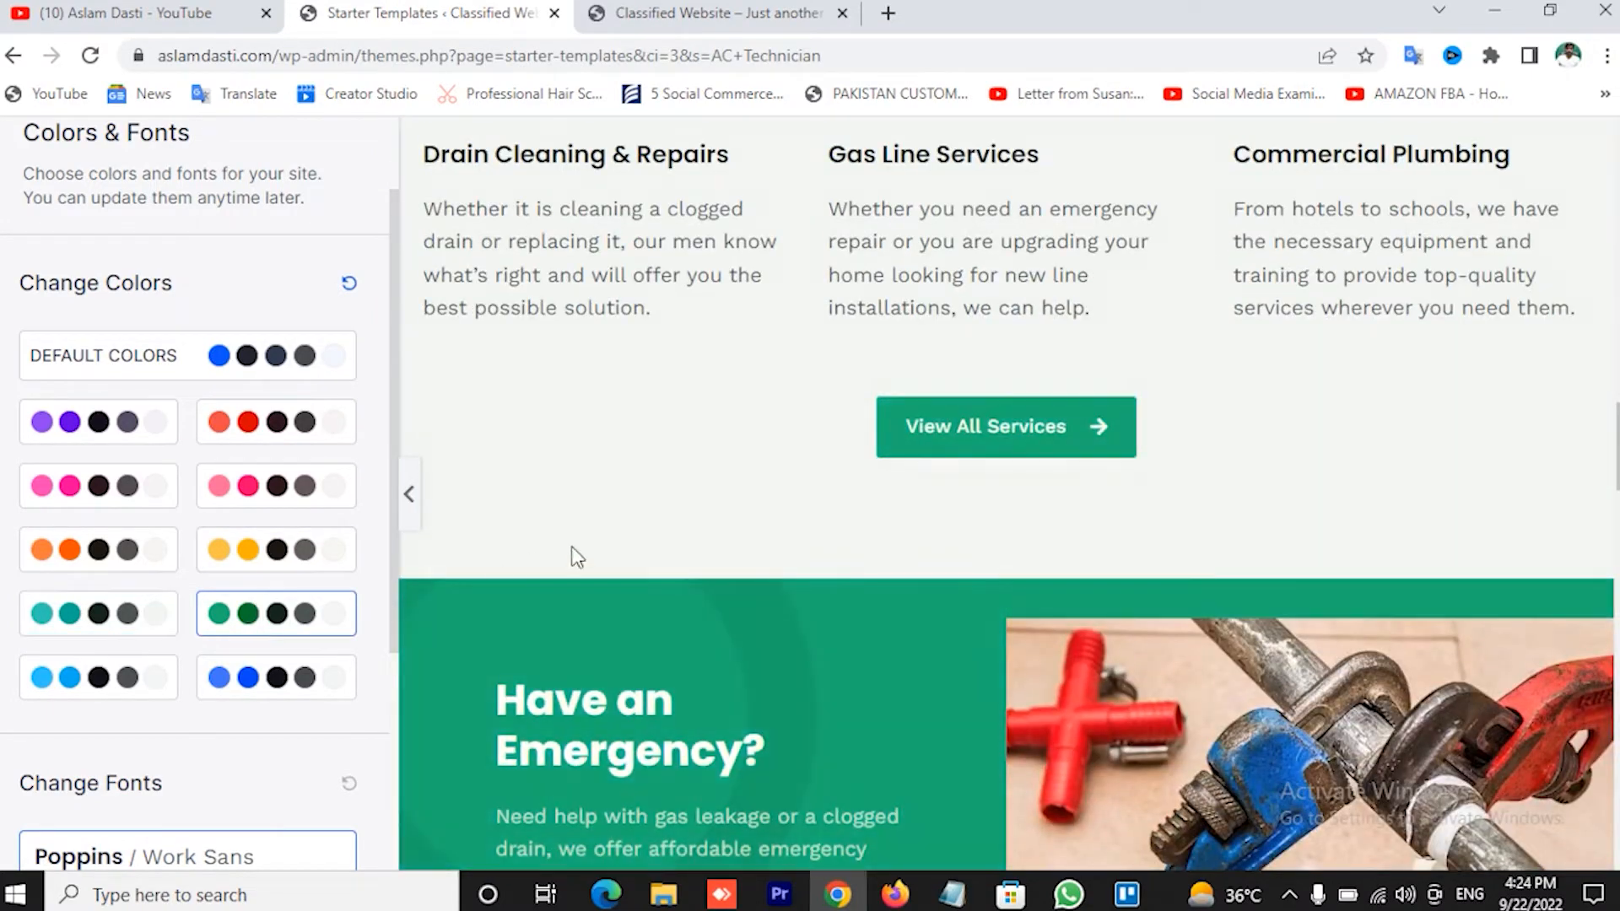
pyautogui.scroll(10, 654, 532)
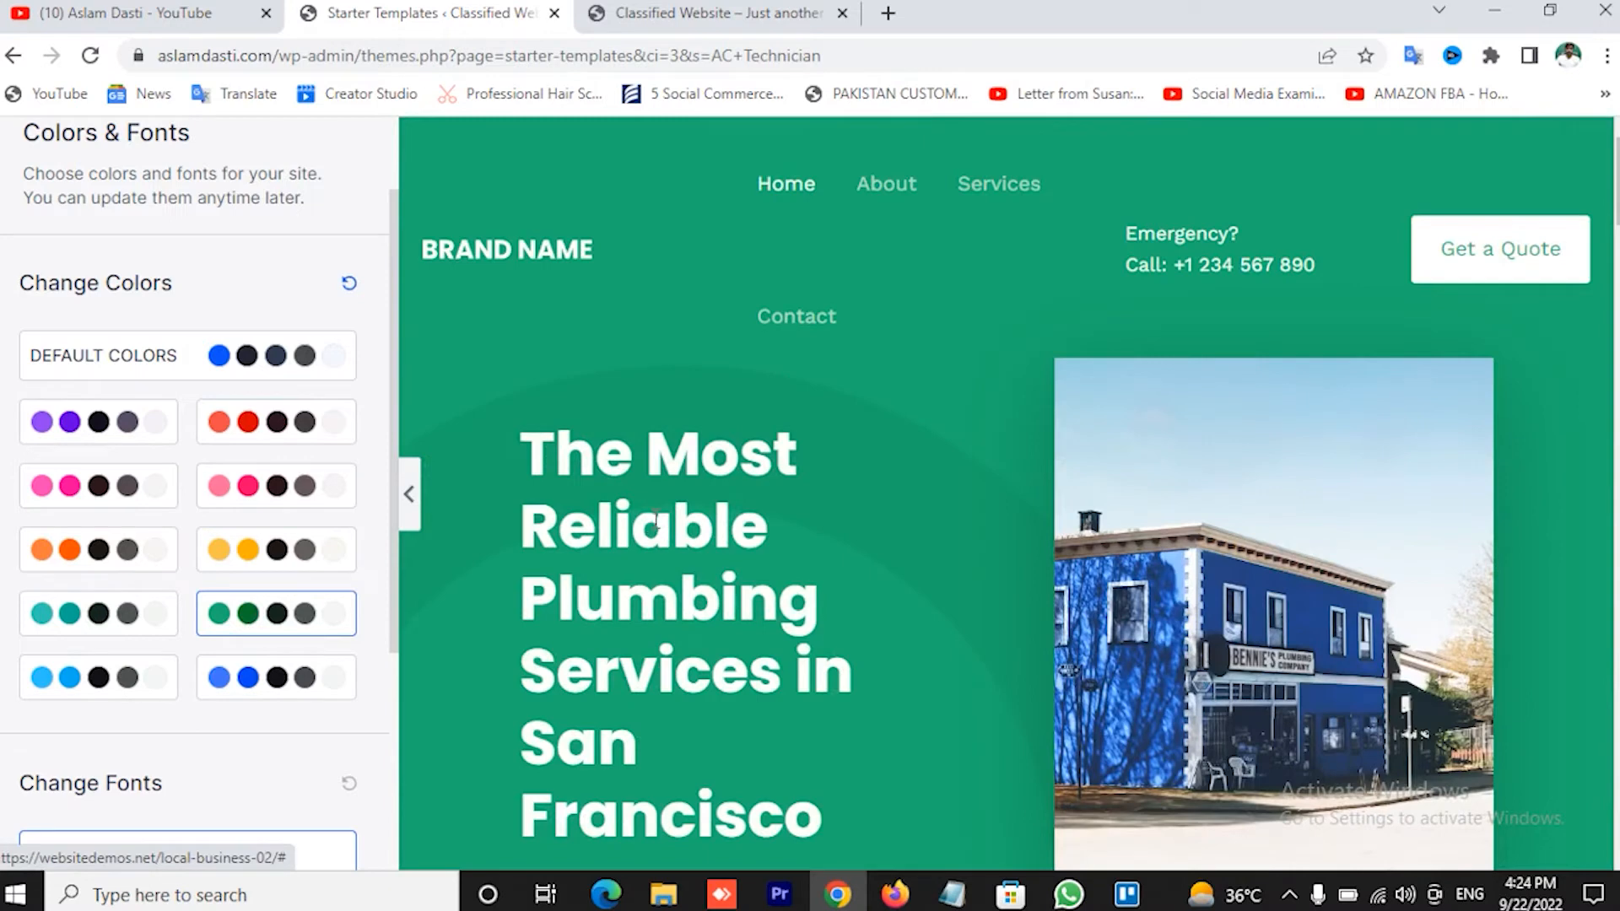
# Compare the yellow, light blue and green color palettes in the template preview
pyautogui.click(246, 552)
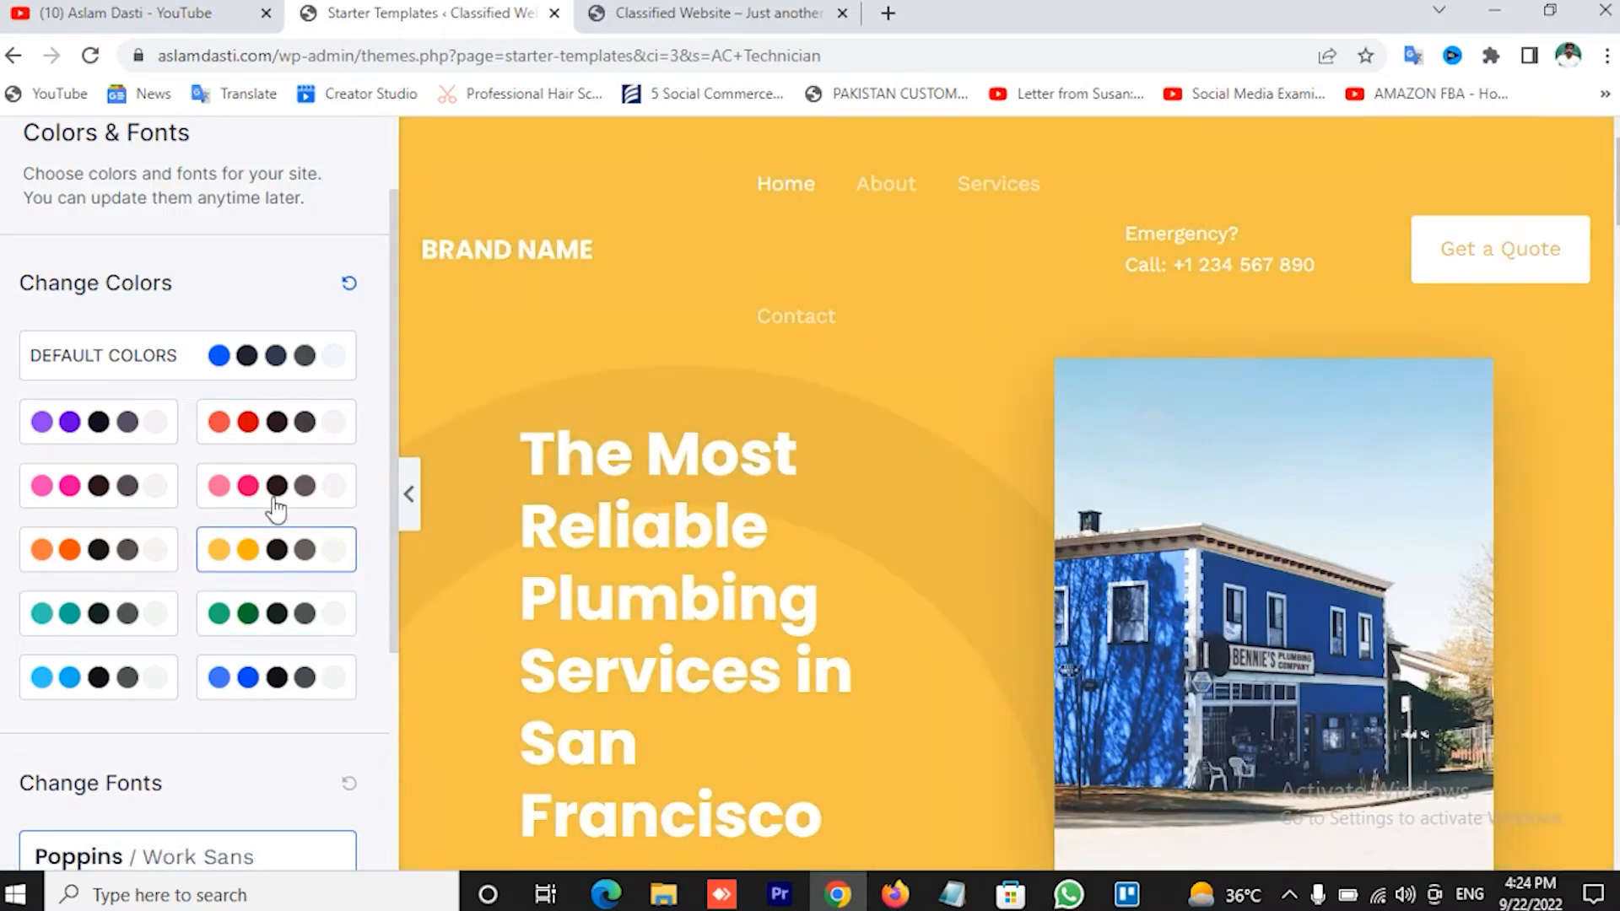
pyautogui.click(143, 680)
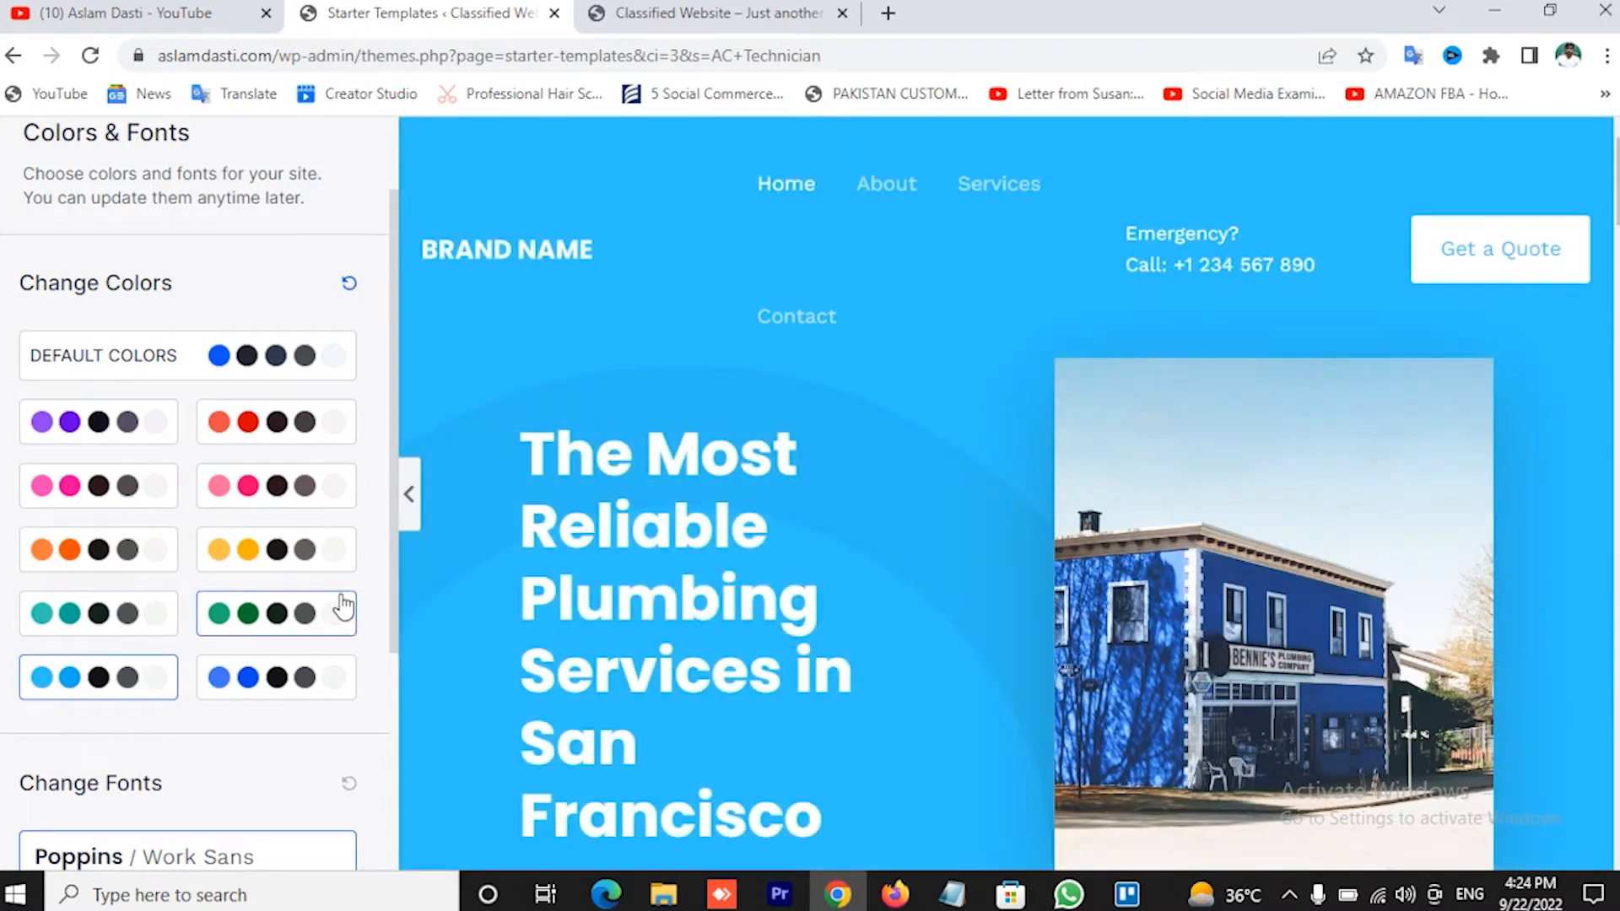
pyautogui.click(283, 614)
pyautogui.scroll(-10, 580, 545)
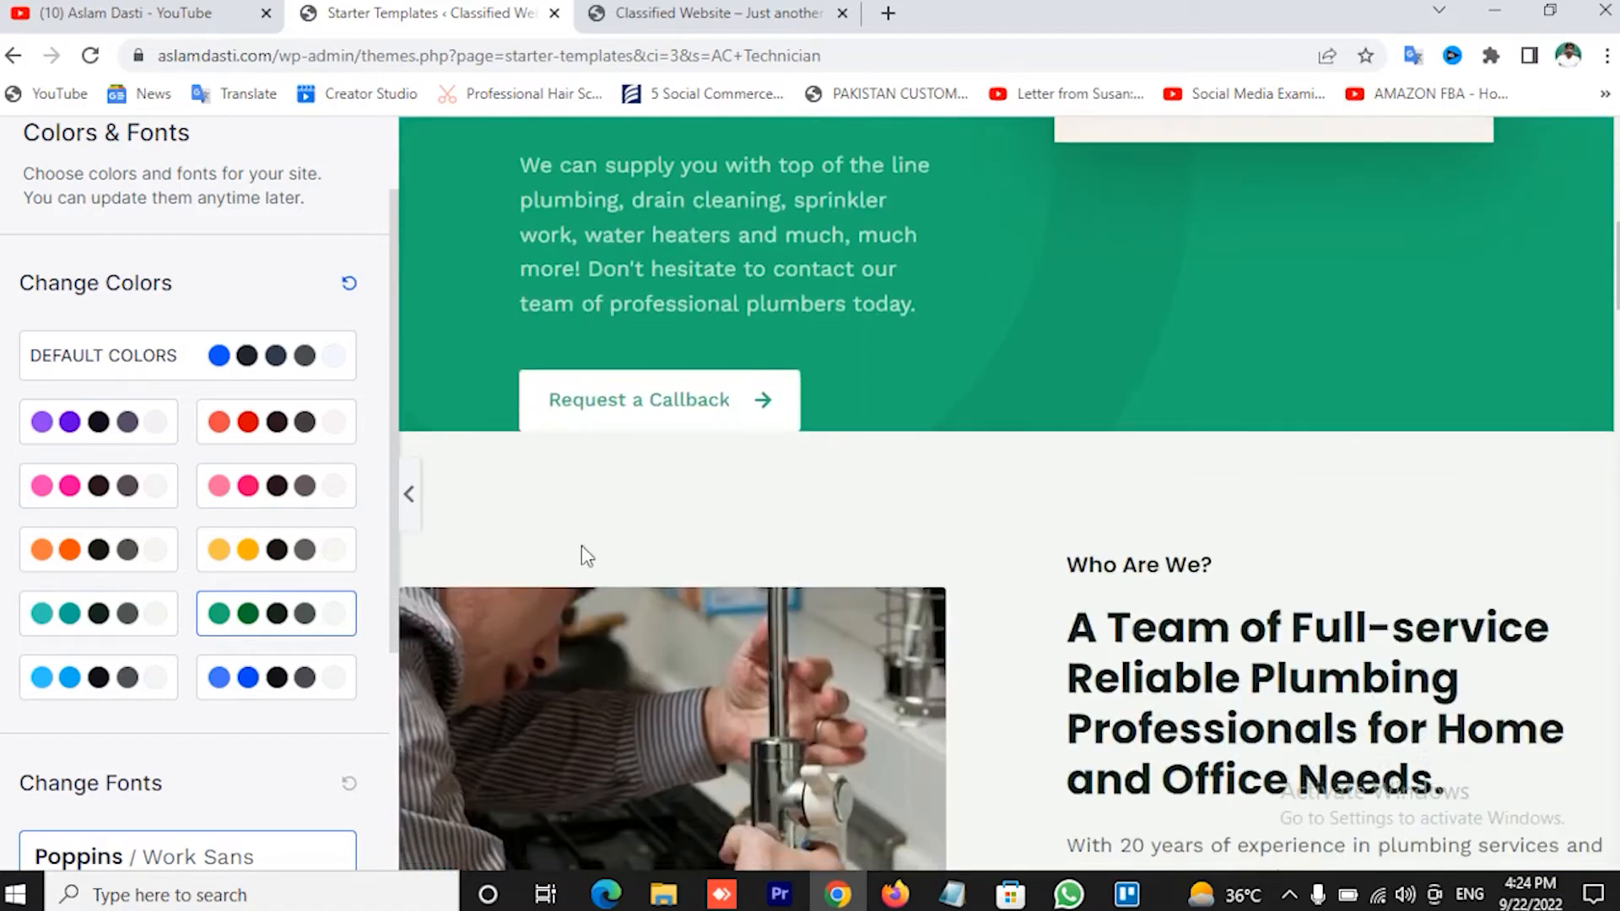
pyautogui.scroll(-10, 581, 545)
pyautogui.scroll(-3, 581, 545)
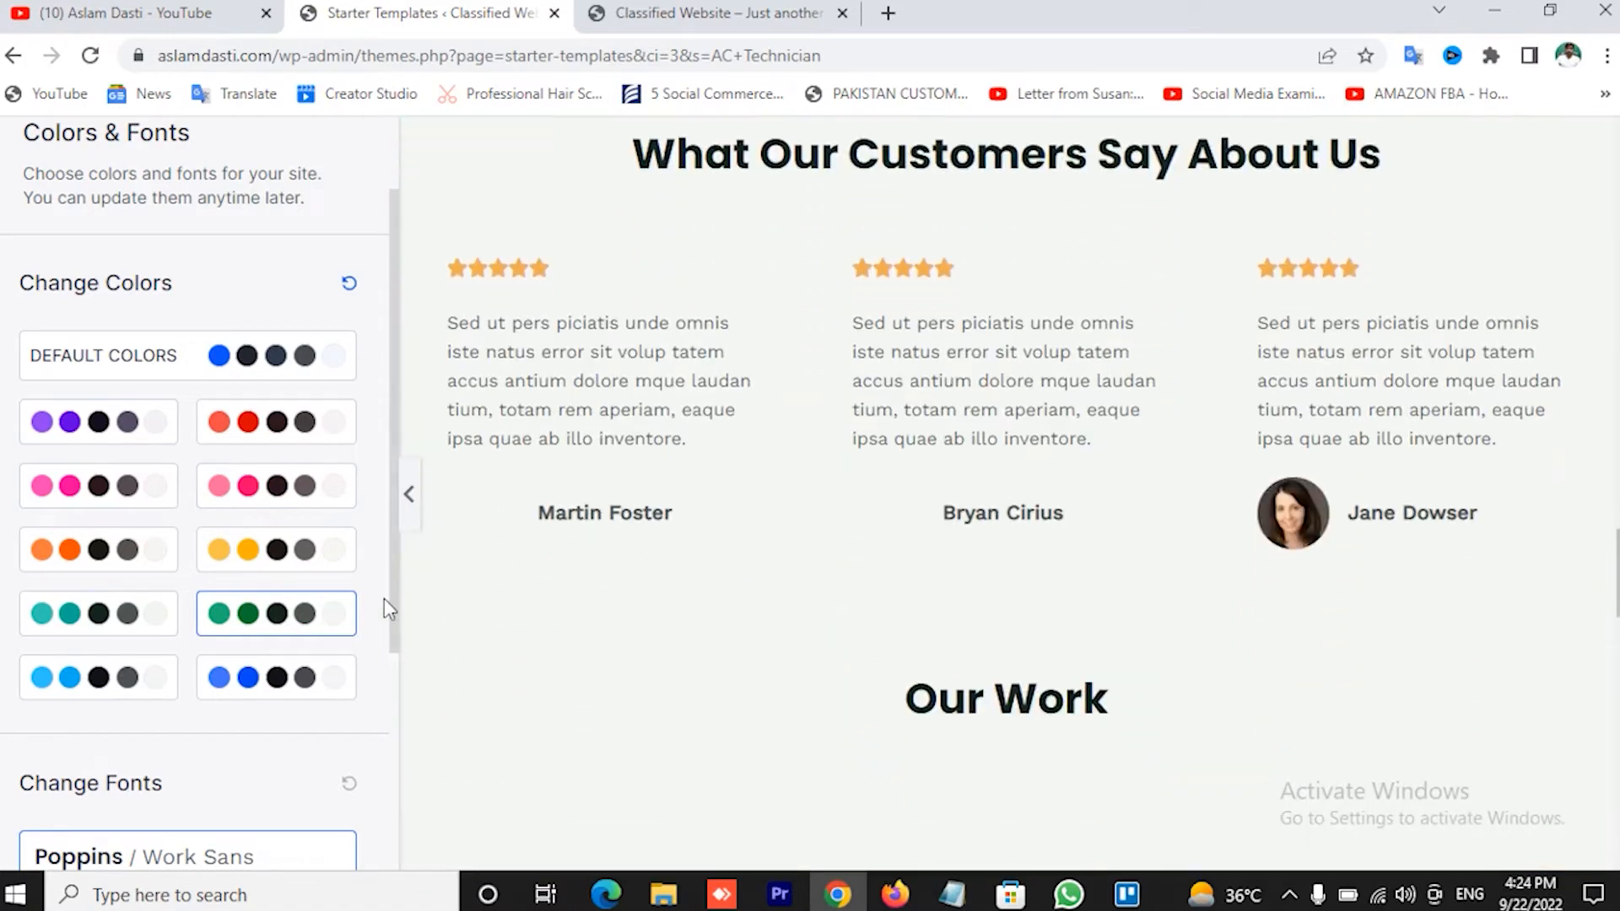
# Try the yellow color palette again, followed by the teal one, on the template's home page
pyautogui.click(274, 571)
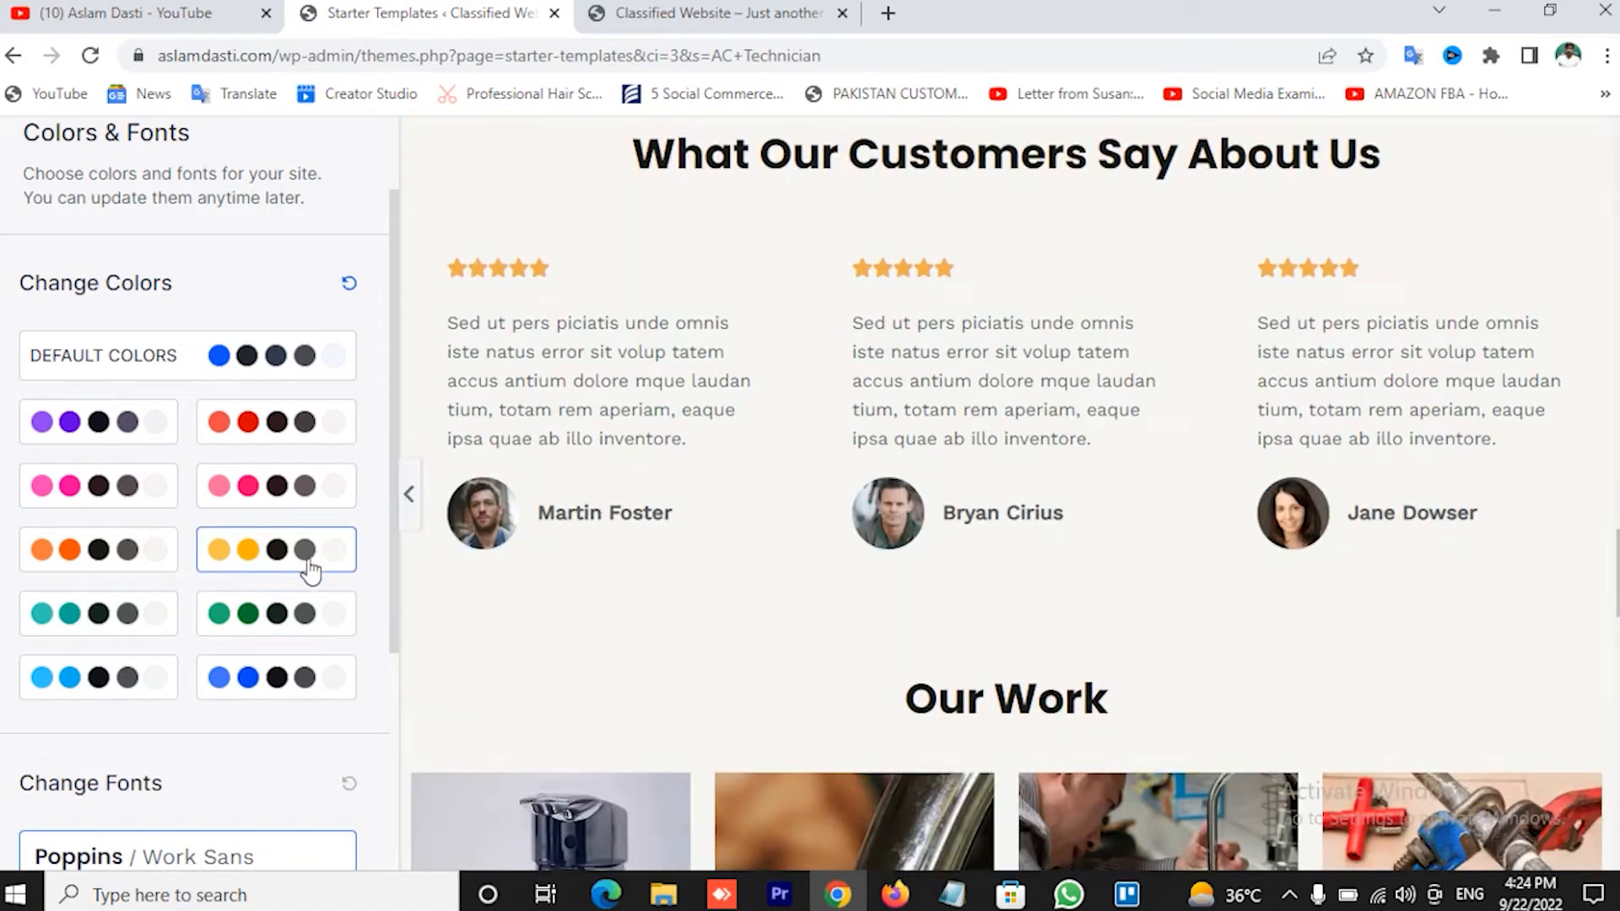
pyautogui.scroll(15, 756, 451)
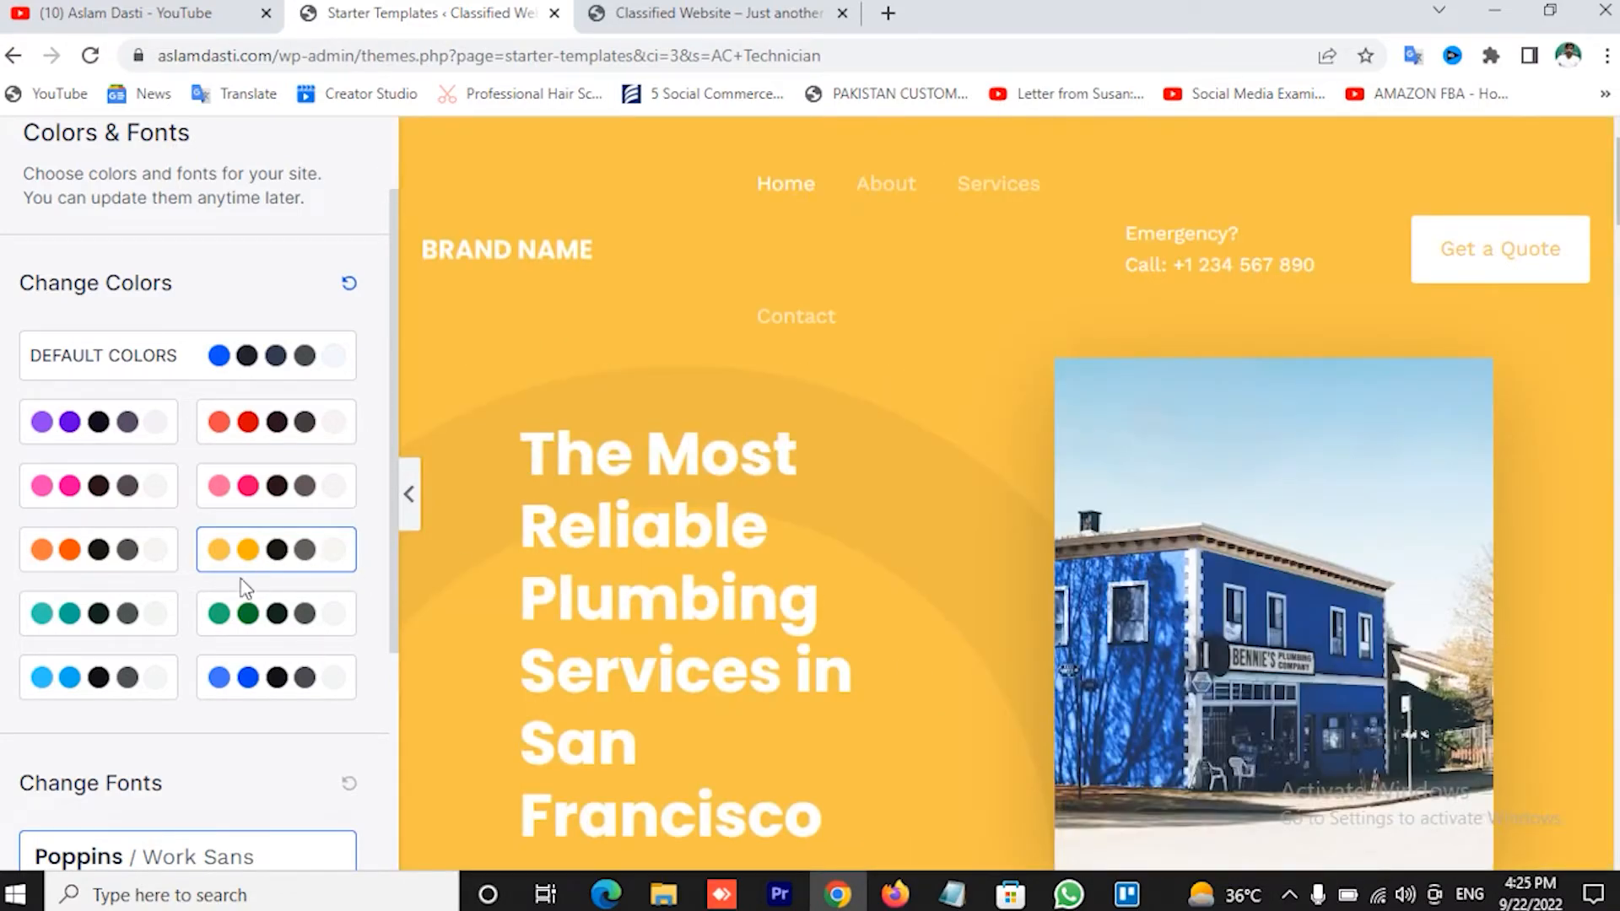
pyautogui.click(66, 622)
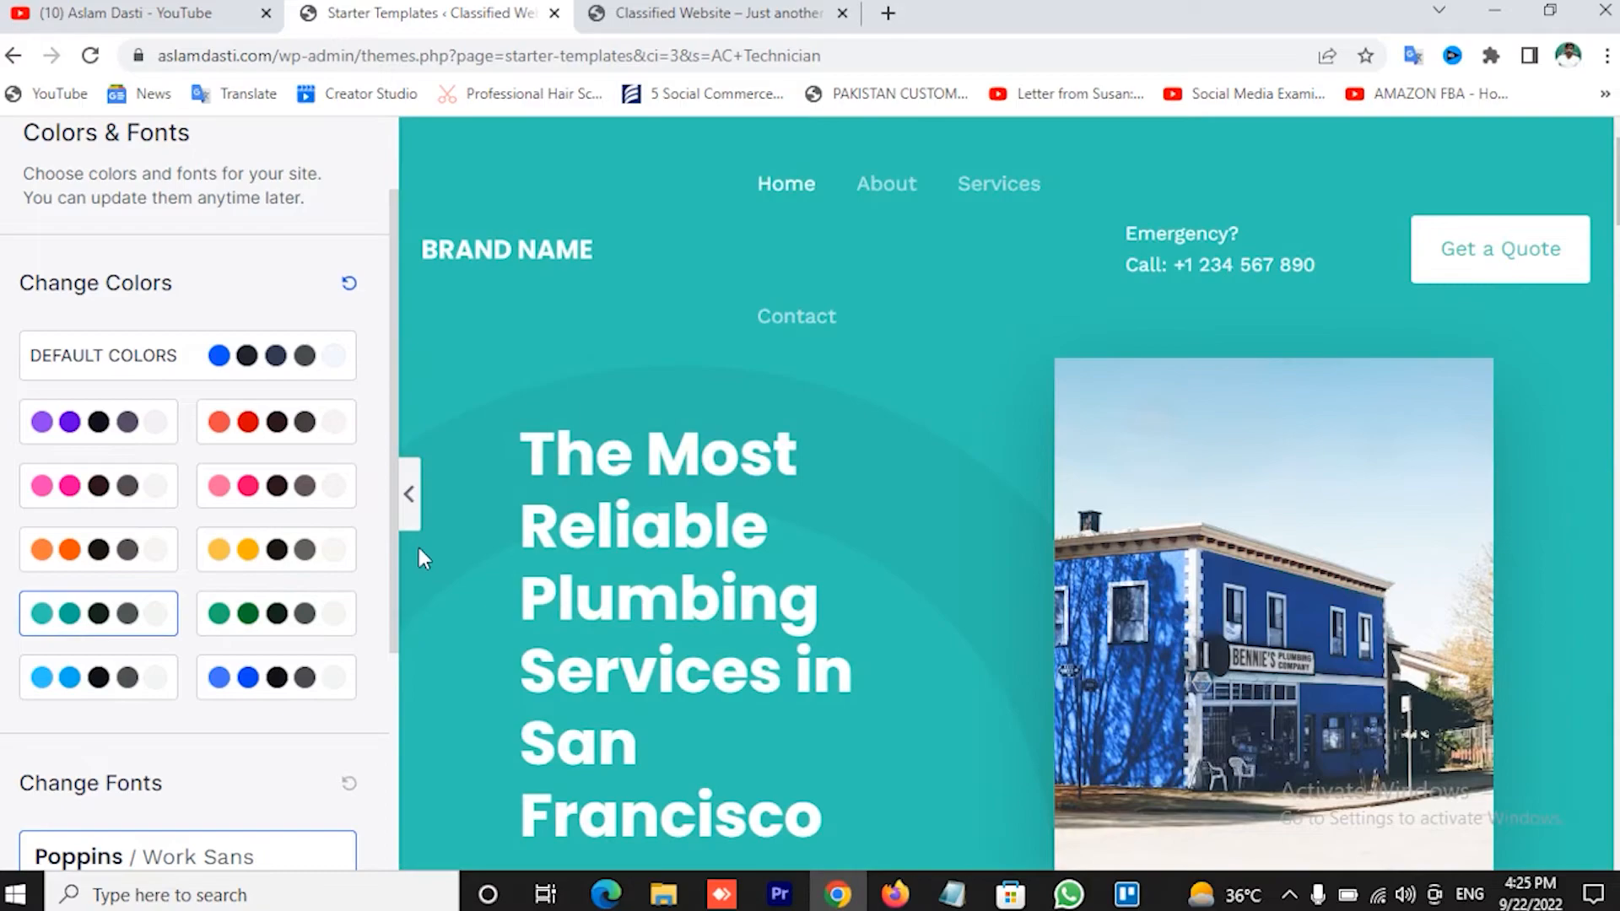
# Apply the green color palette, check the page down to its footer, and continue with the default Poppins / Work Sans fonts
pyautogui.click(277, 614)
pyautogui.scroll(-15, 835, 532)
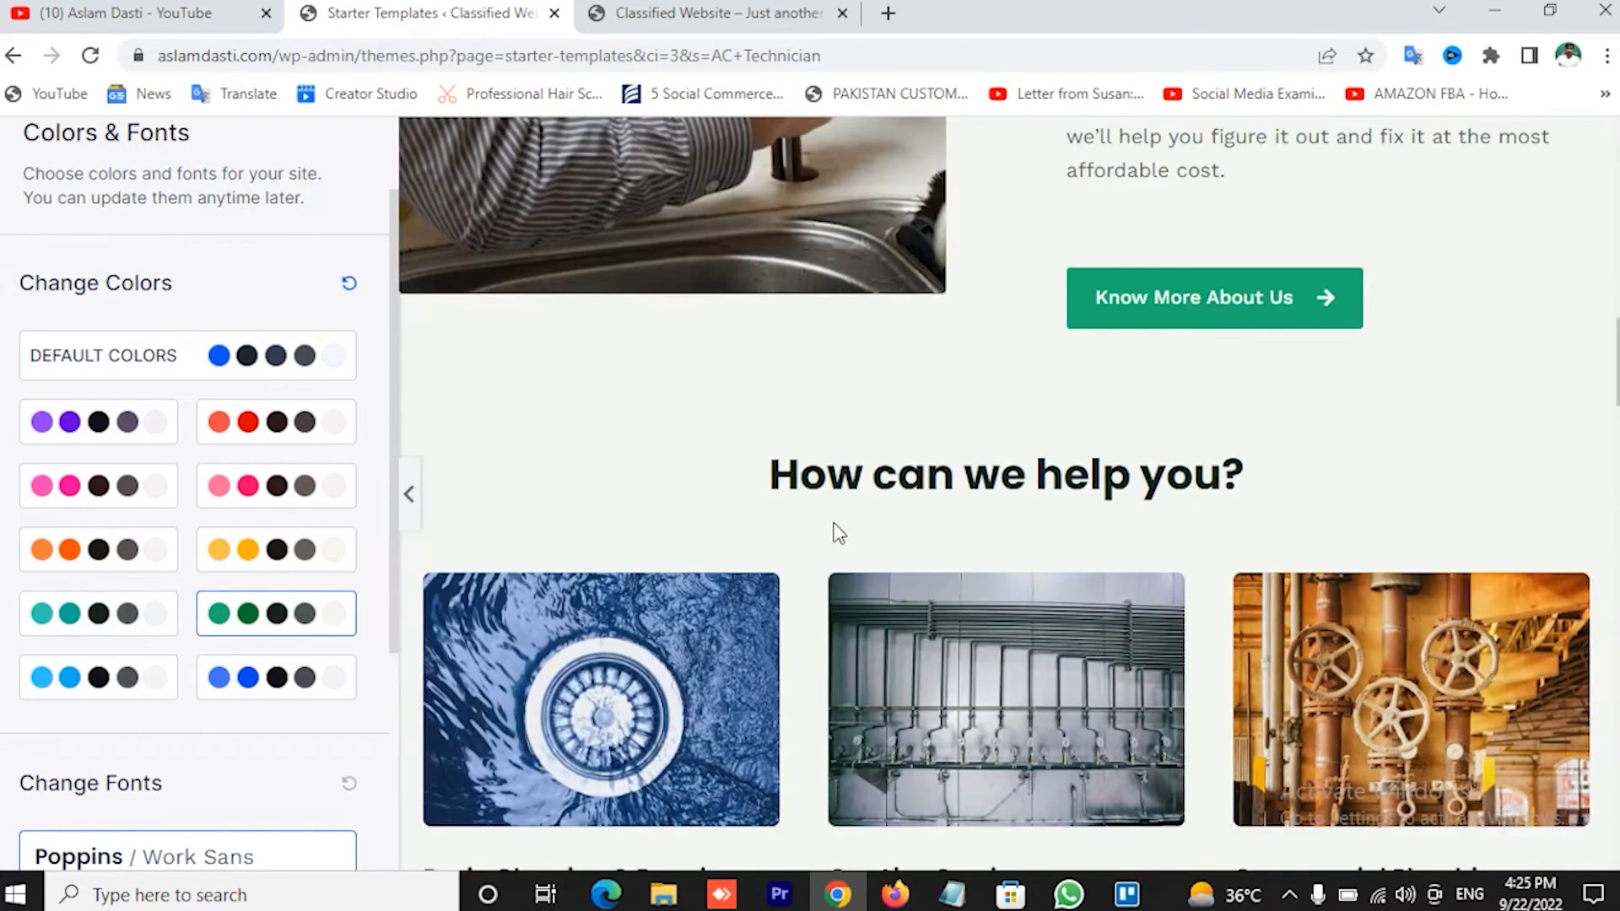
pyautogui.scroll(-5, 831, 532)
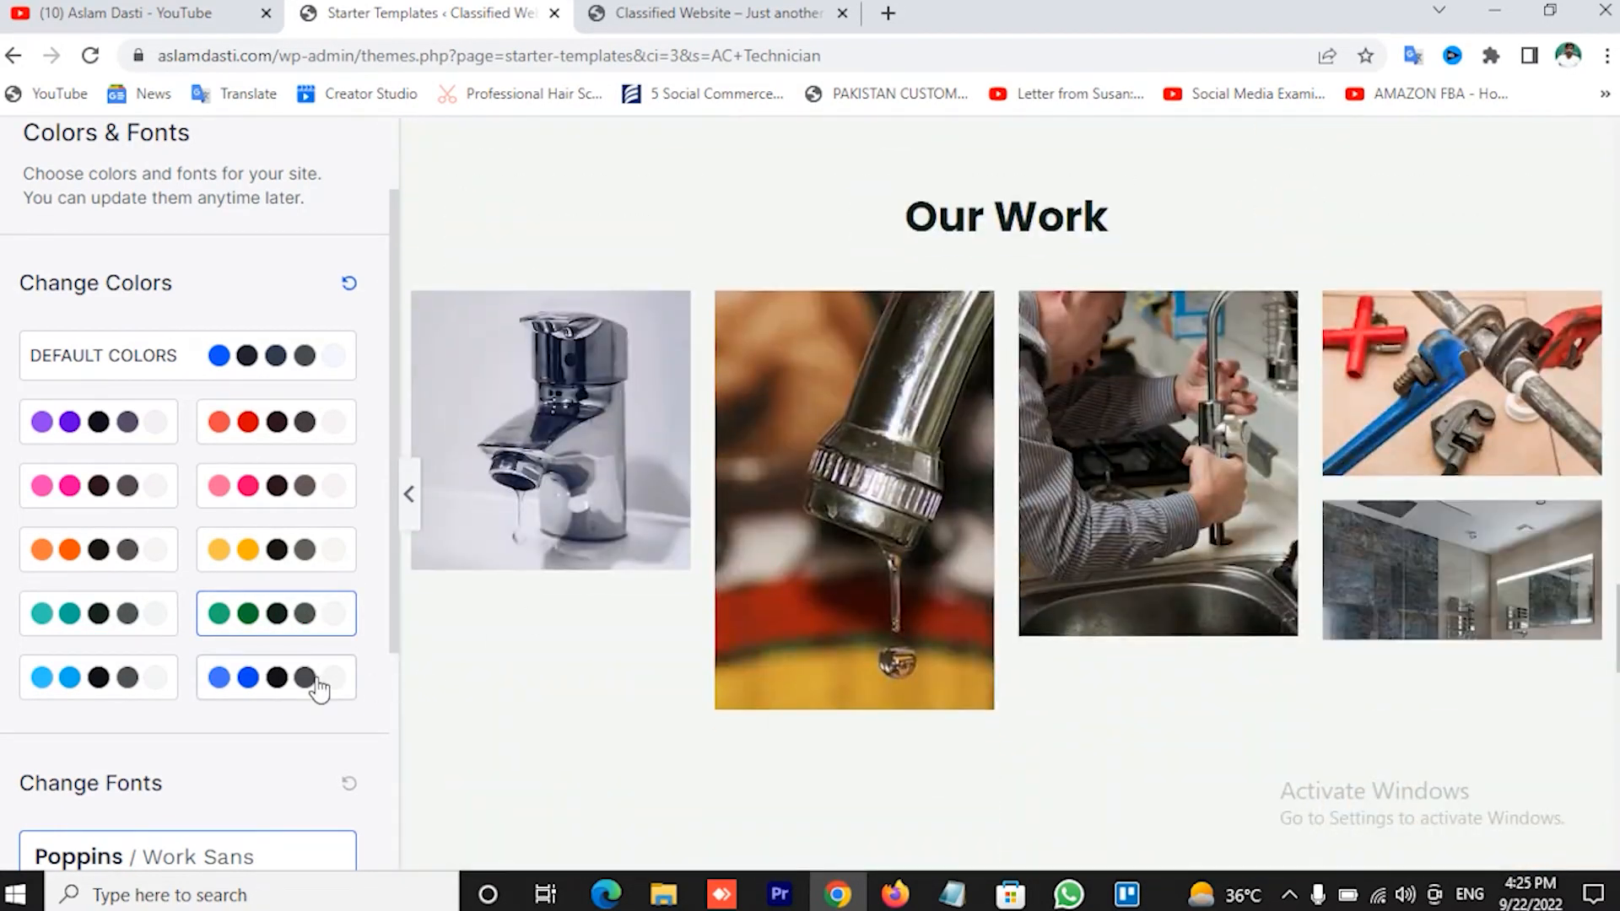
pyautogui.scroll(-4, 318, 683)
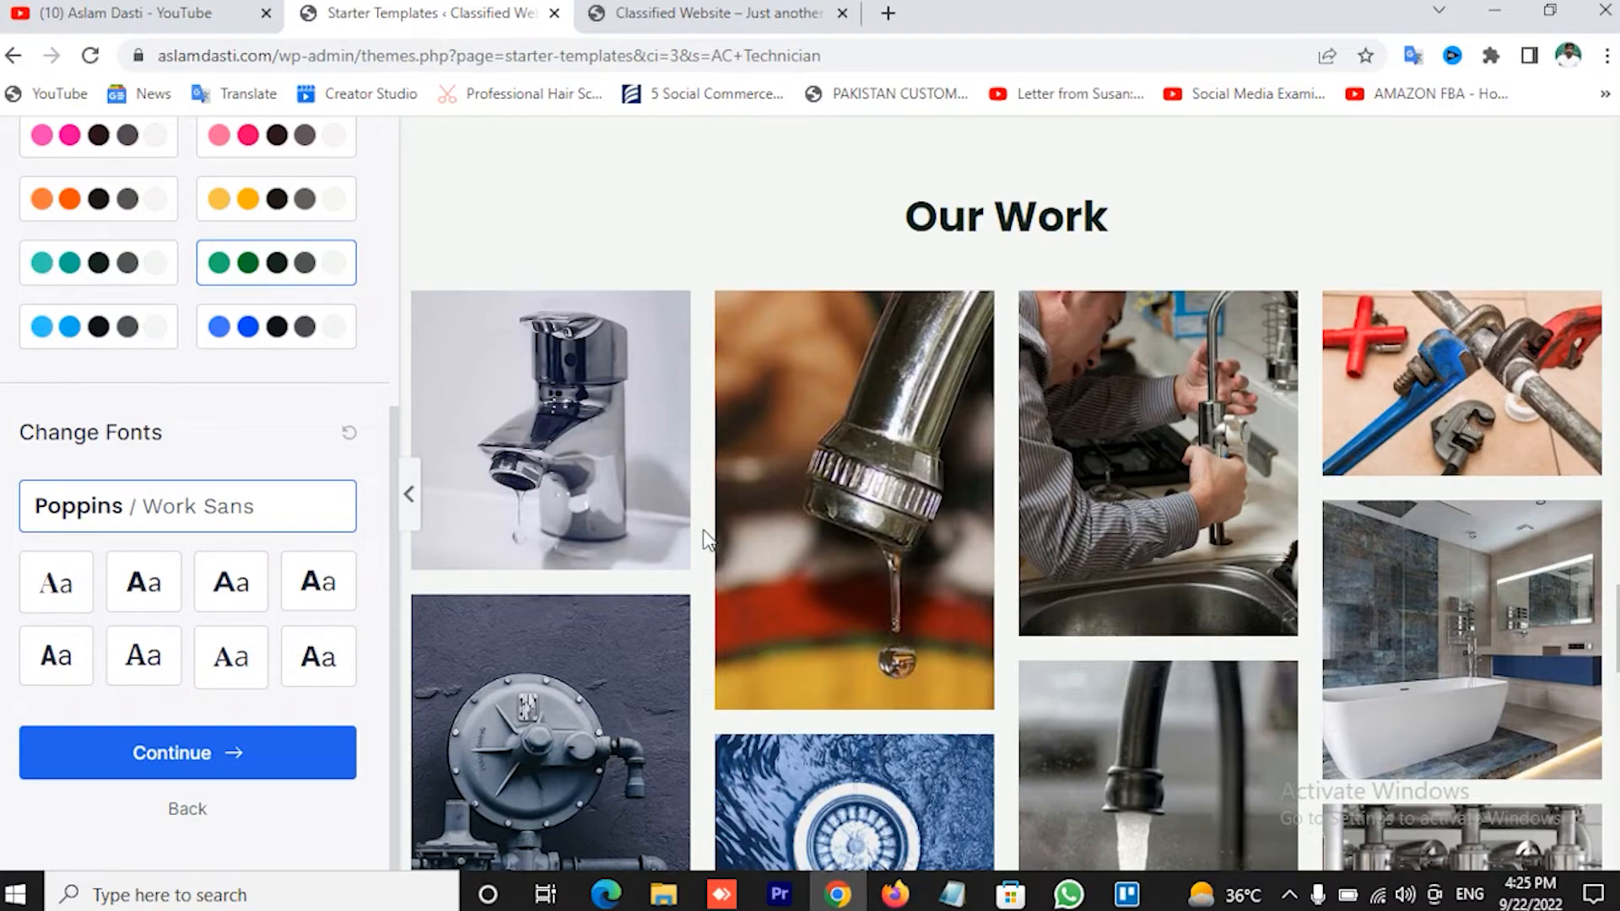
pyautogui.scroll(-12, 642, 618)
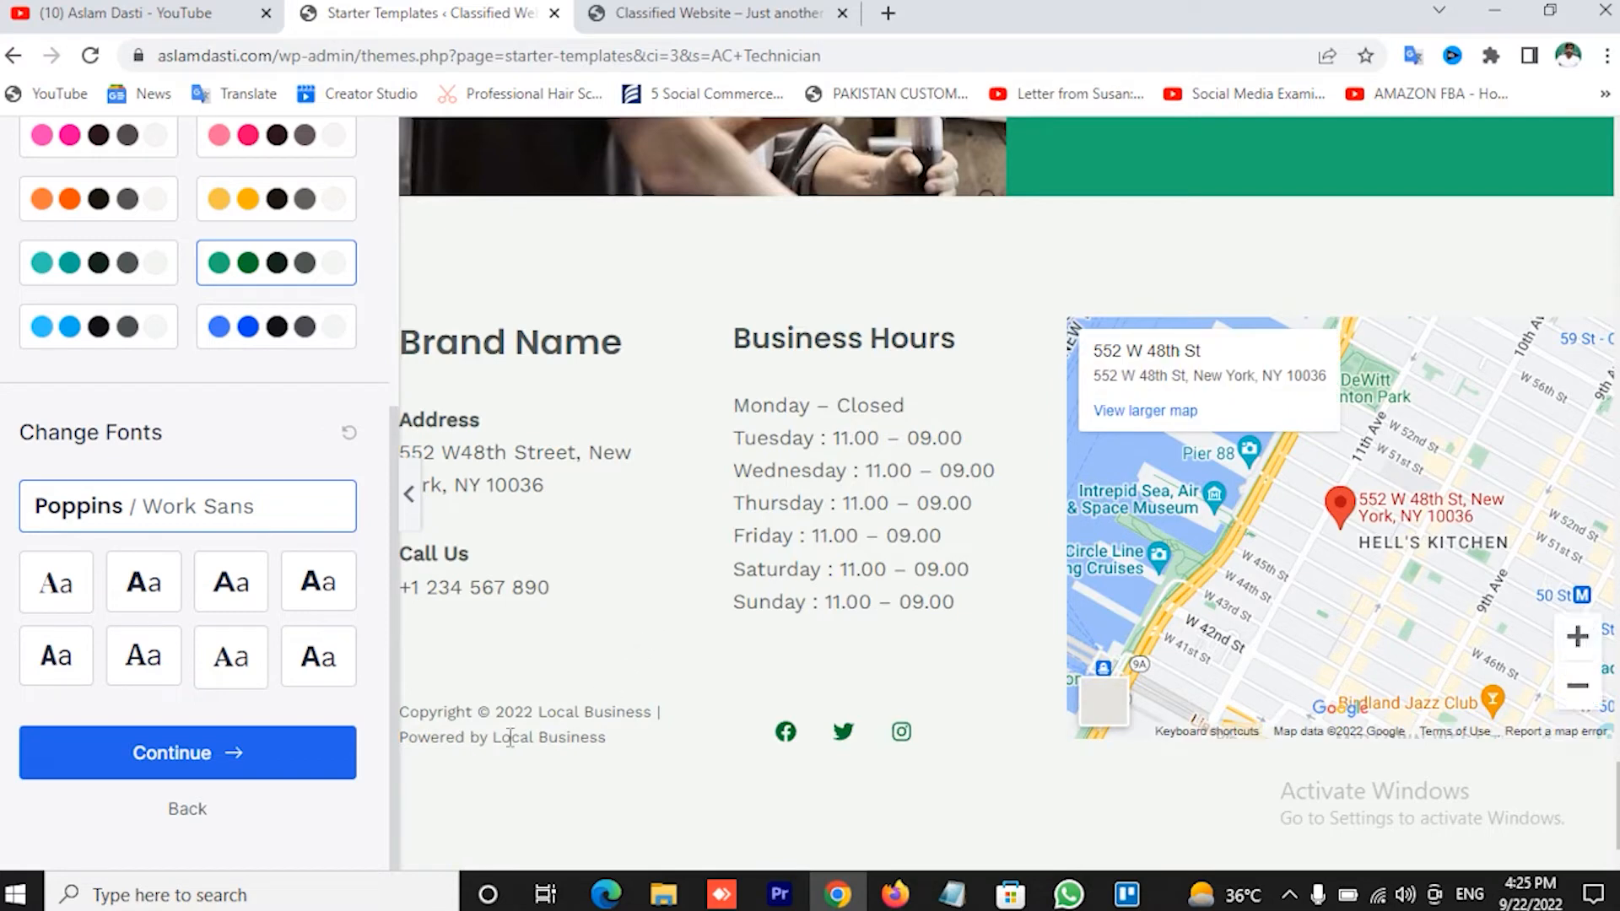
pyautogui.click(186, 763)
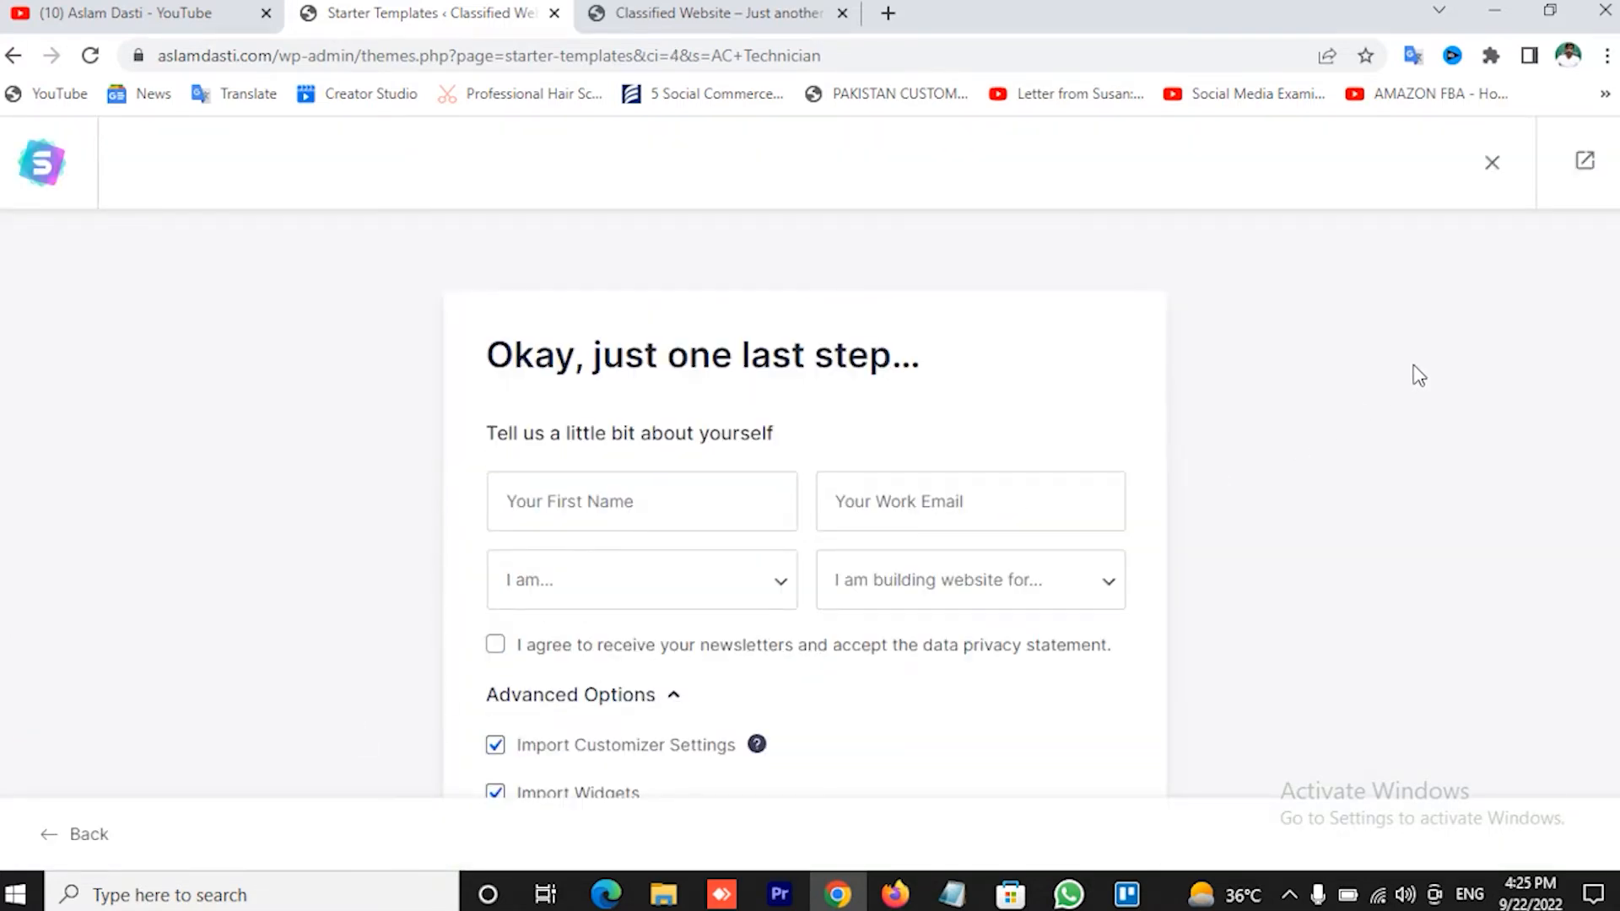
# Review the final form's import options and set the website as being built for Myself/My Company
pyautogui.scroll(-4, 1420, 398)
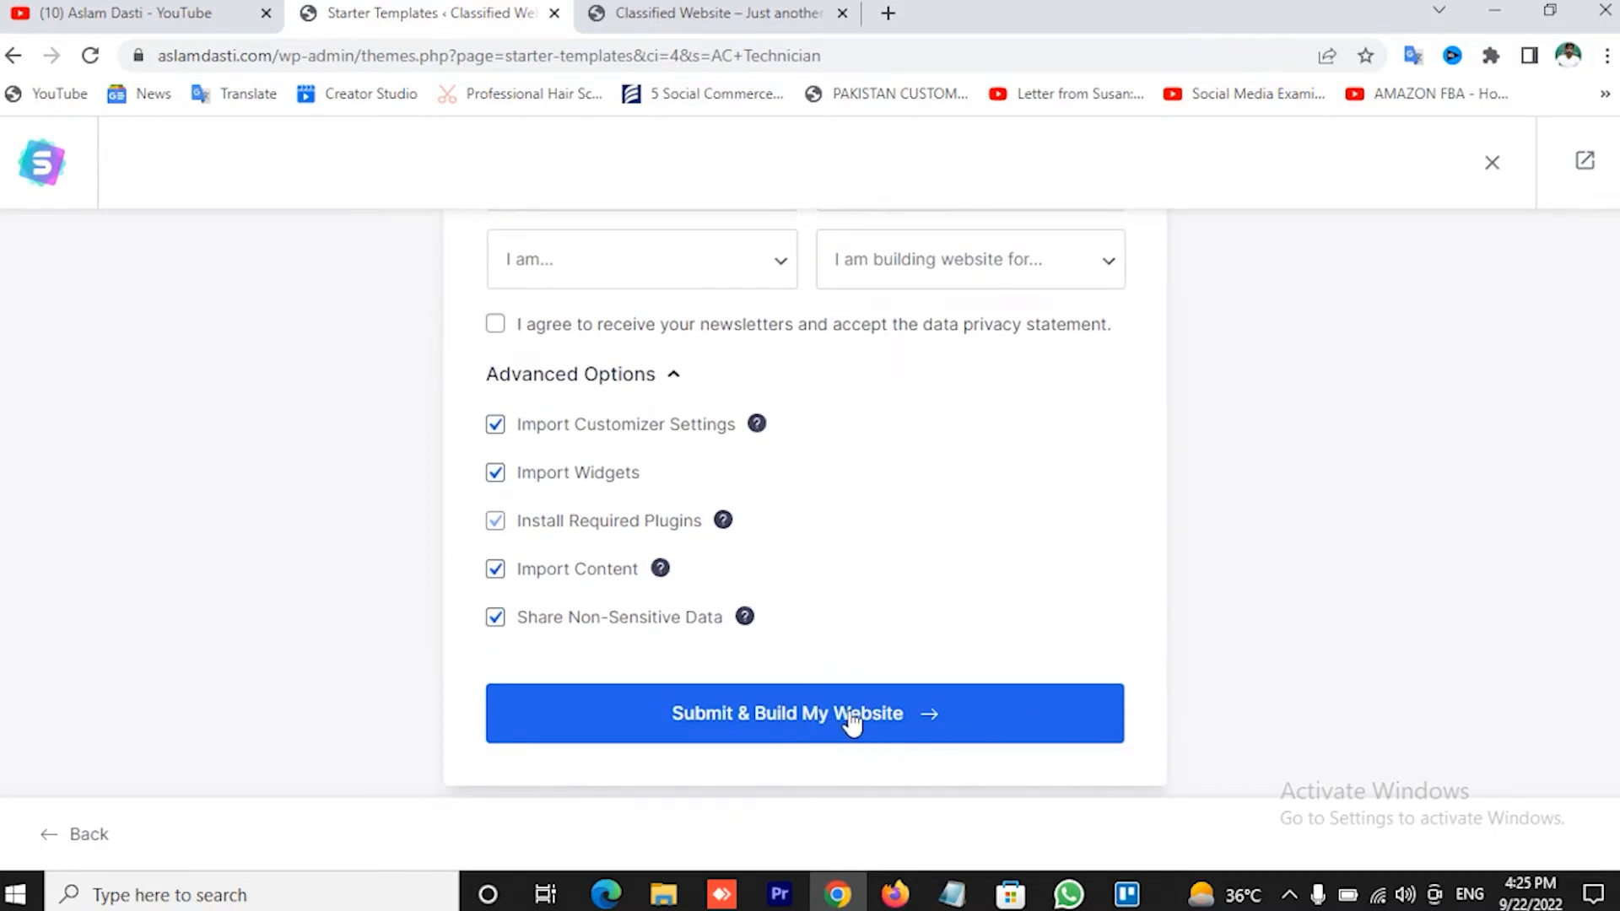
pyautogui.scroll(4, 852, 722)
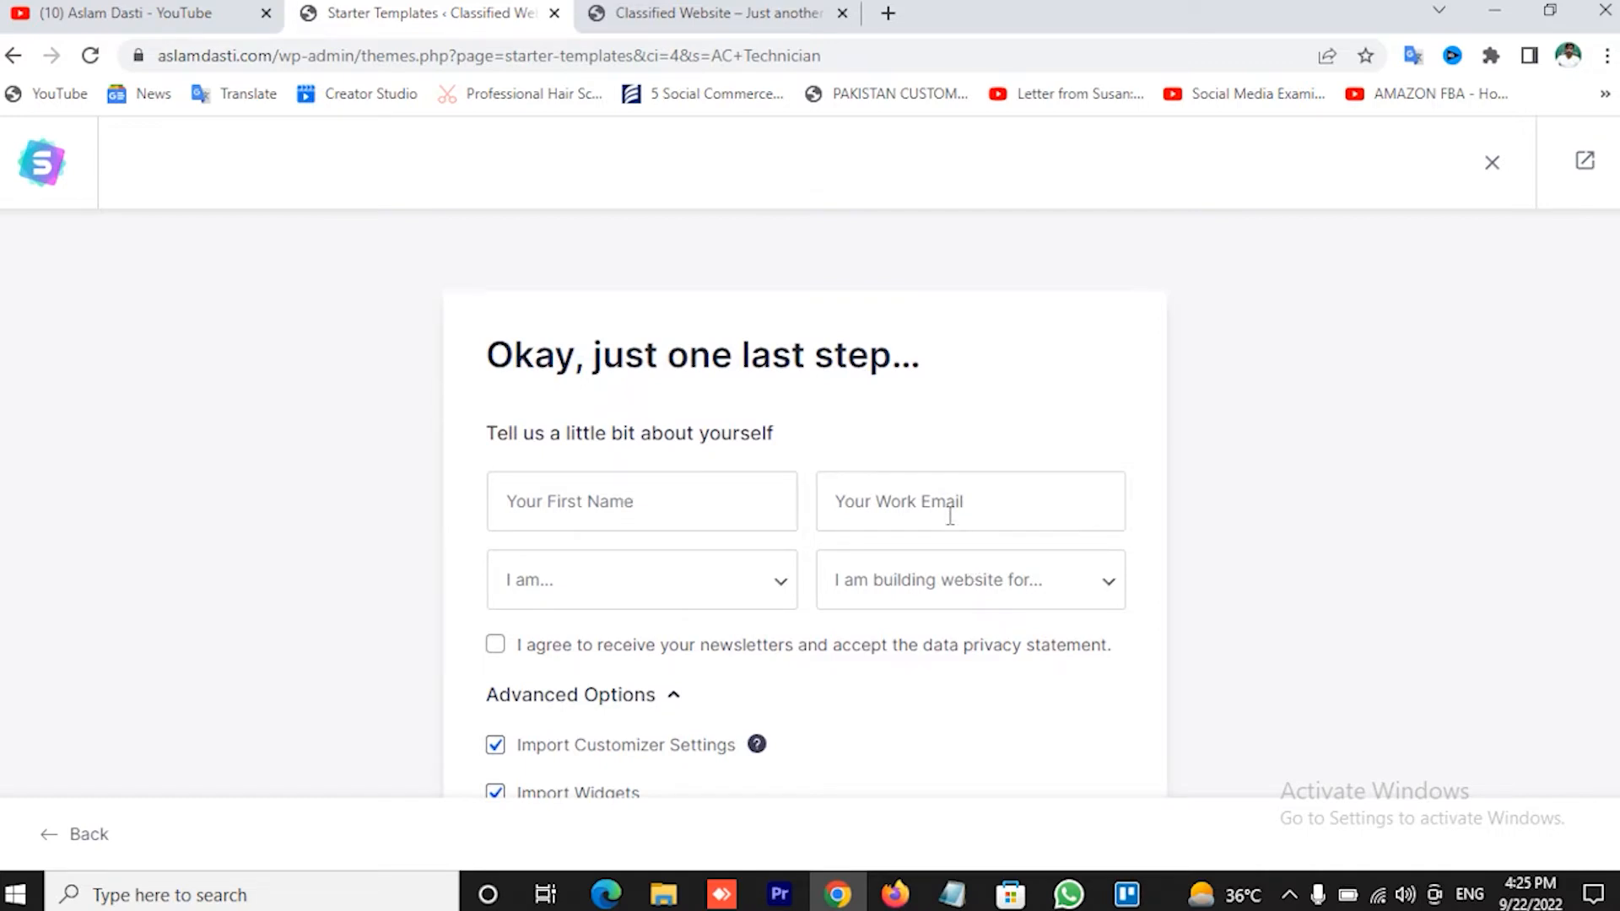
pyautogui.click(710, 603)
pyautogui.click(1093, 751)
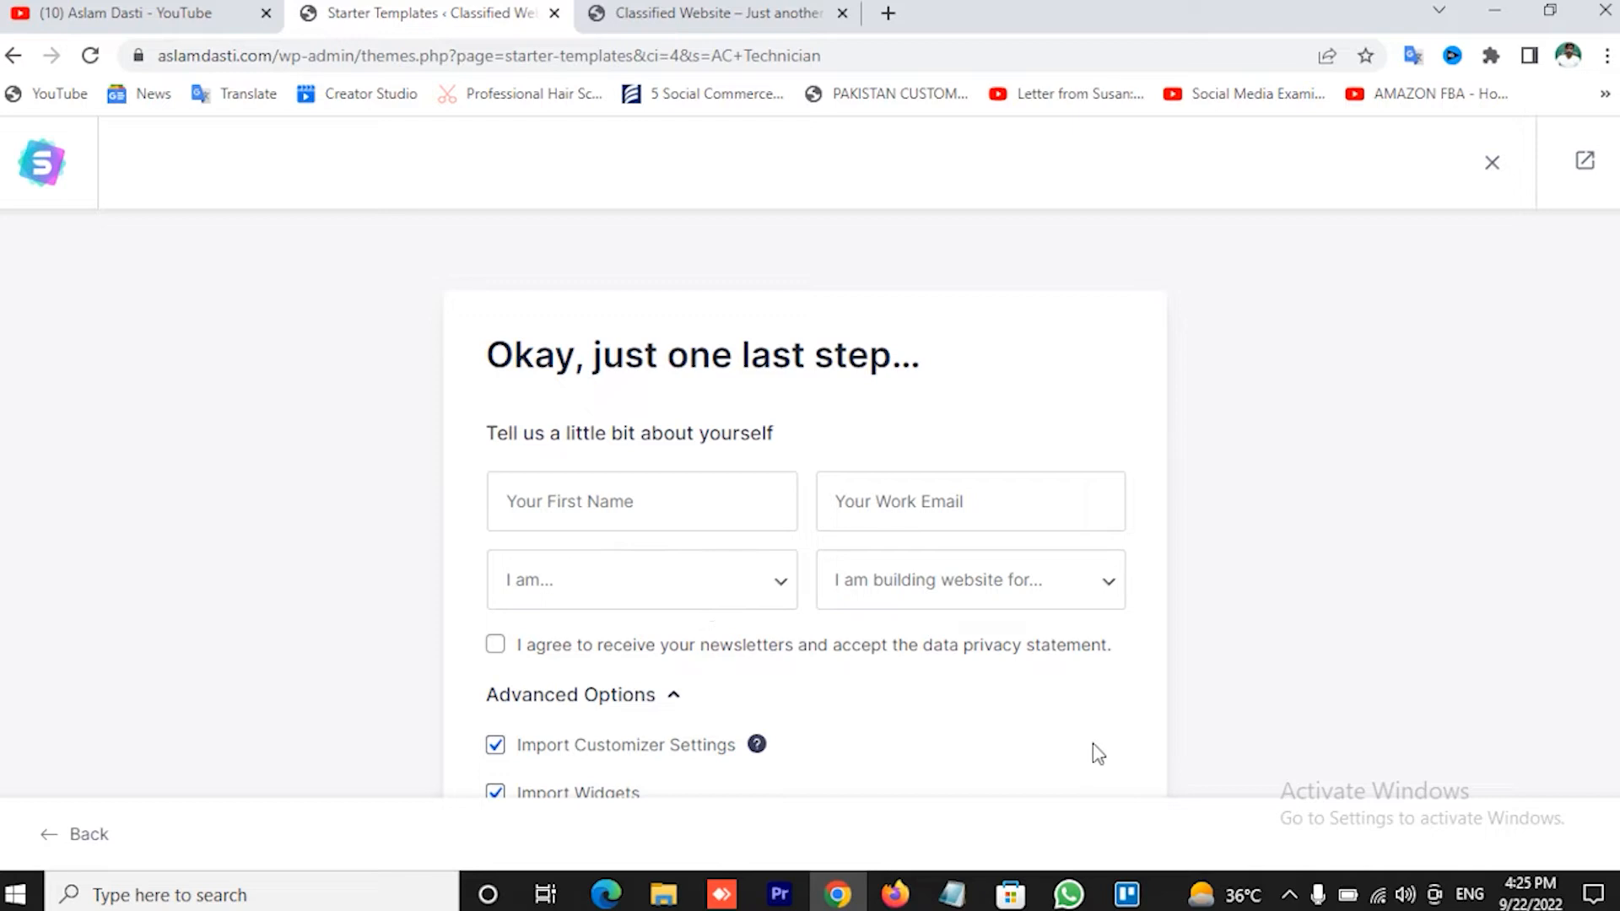
pyautogui.click(1011, 598)
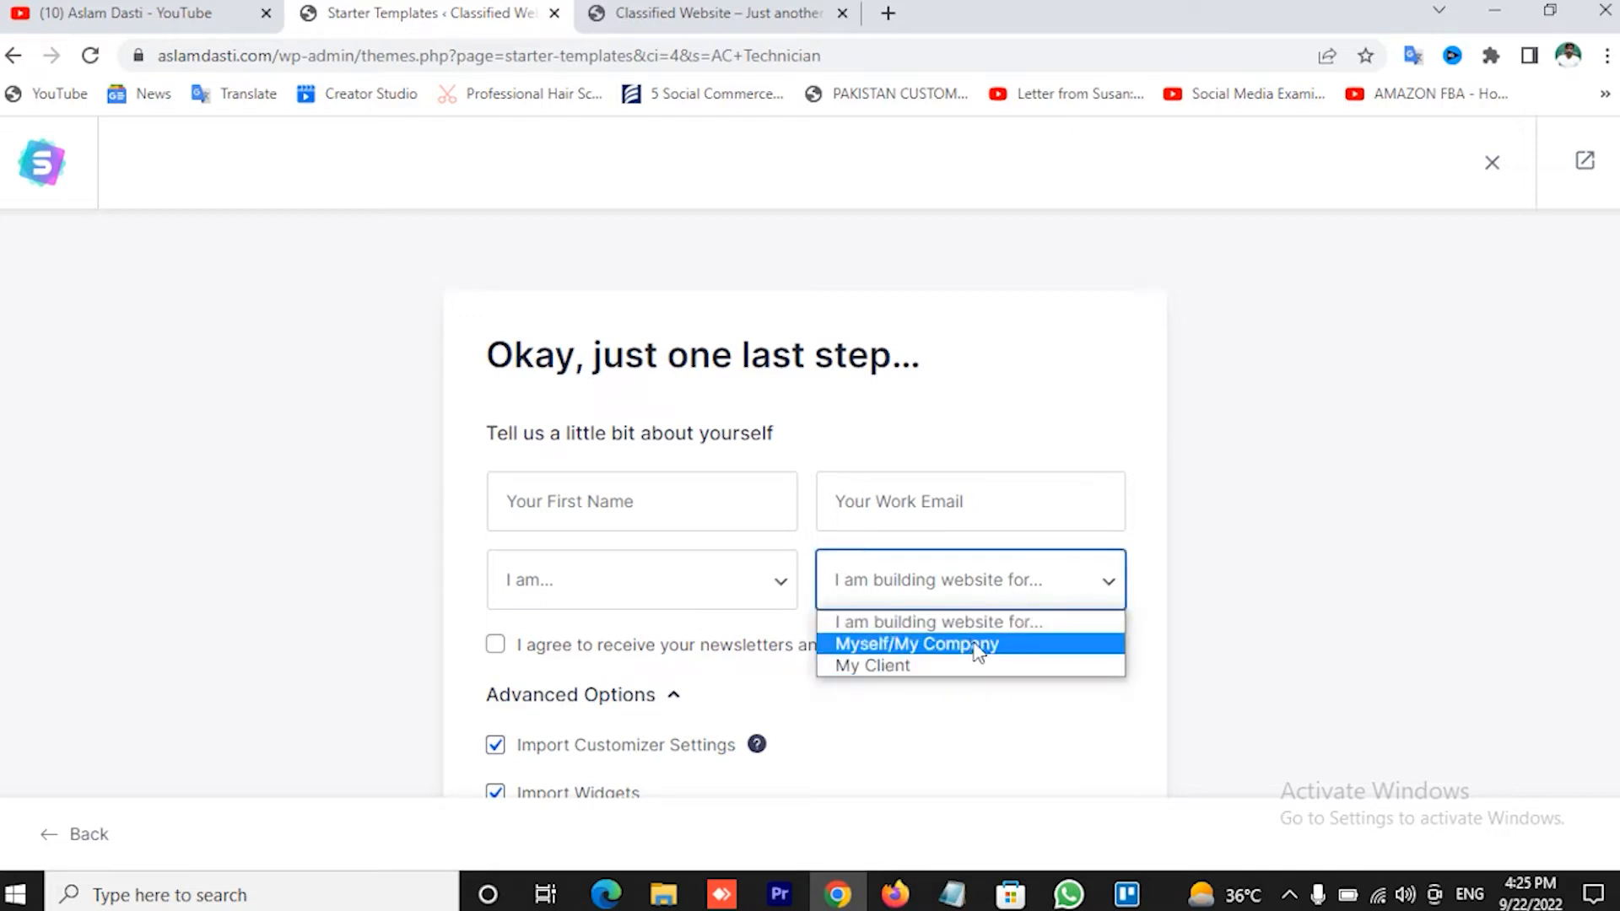
pyautogui.click(947, 651)
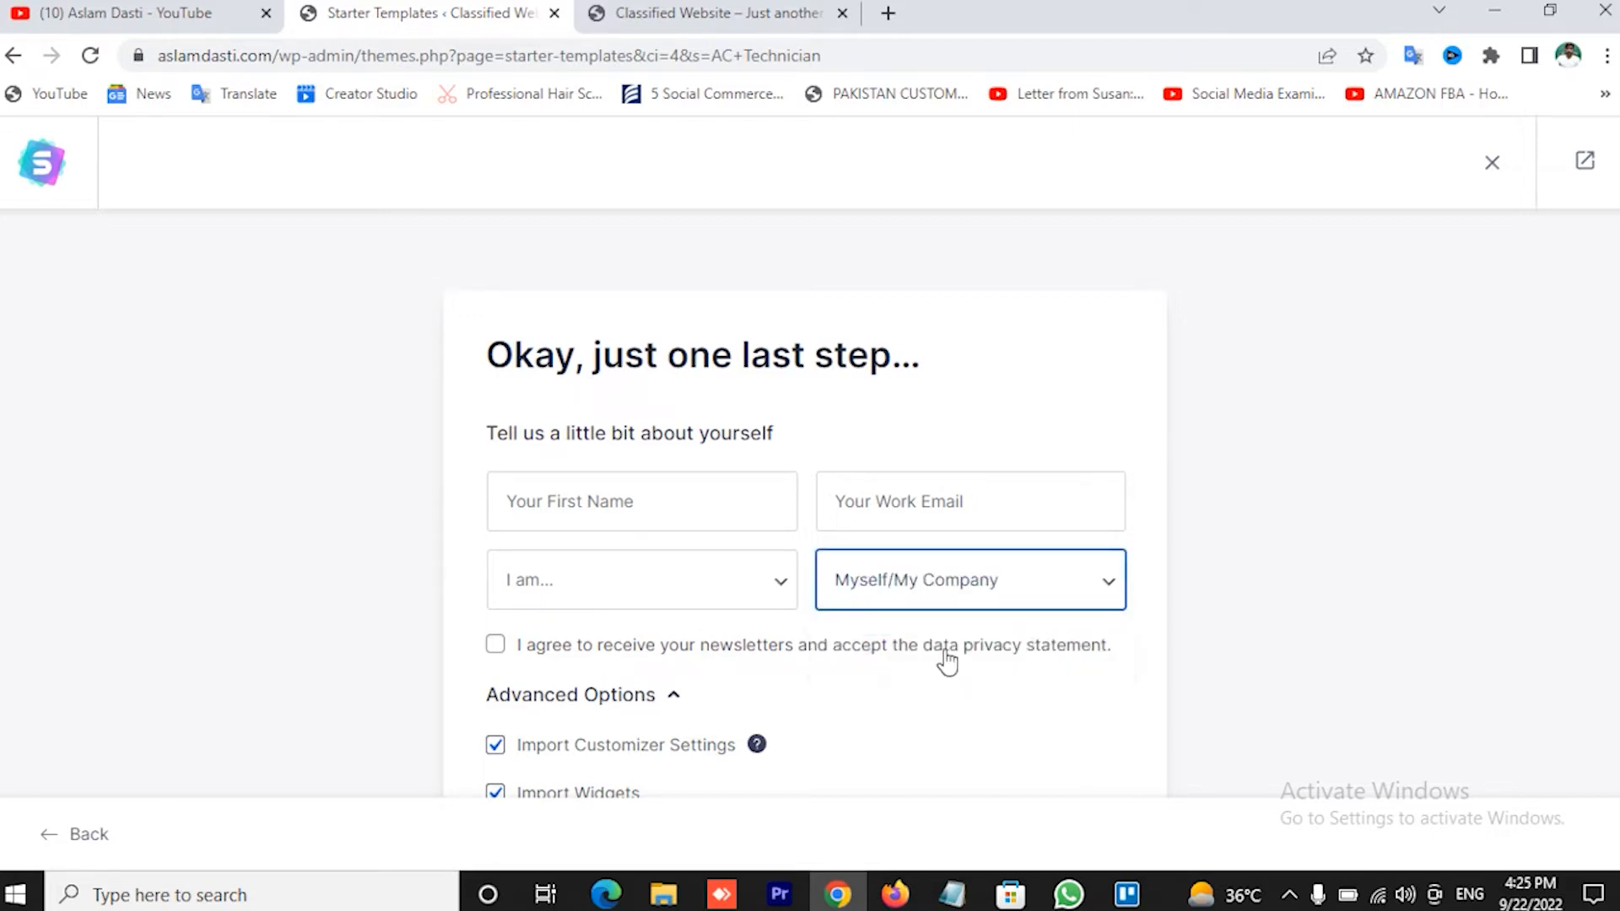
# Set the experience level to Intermediate and submit the form with all import options enabled to build the website
pyautogui.click(716, 602)
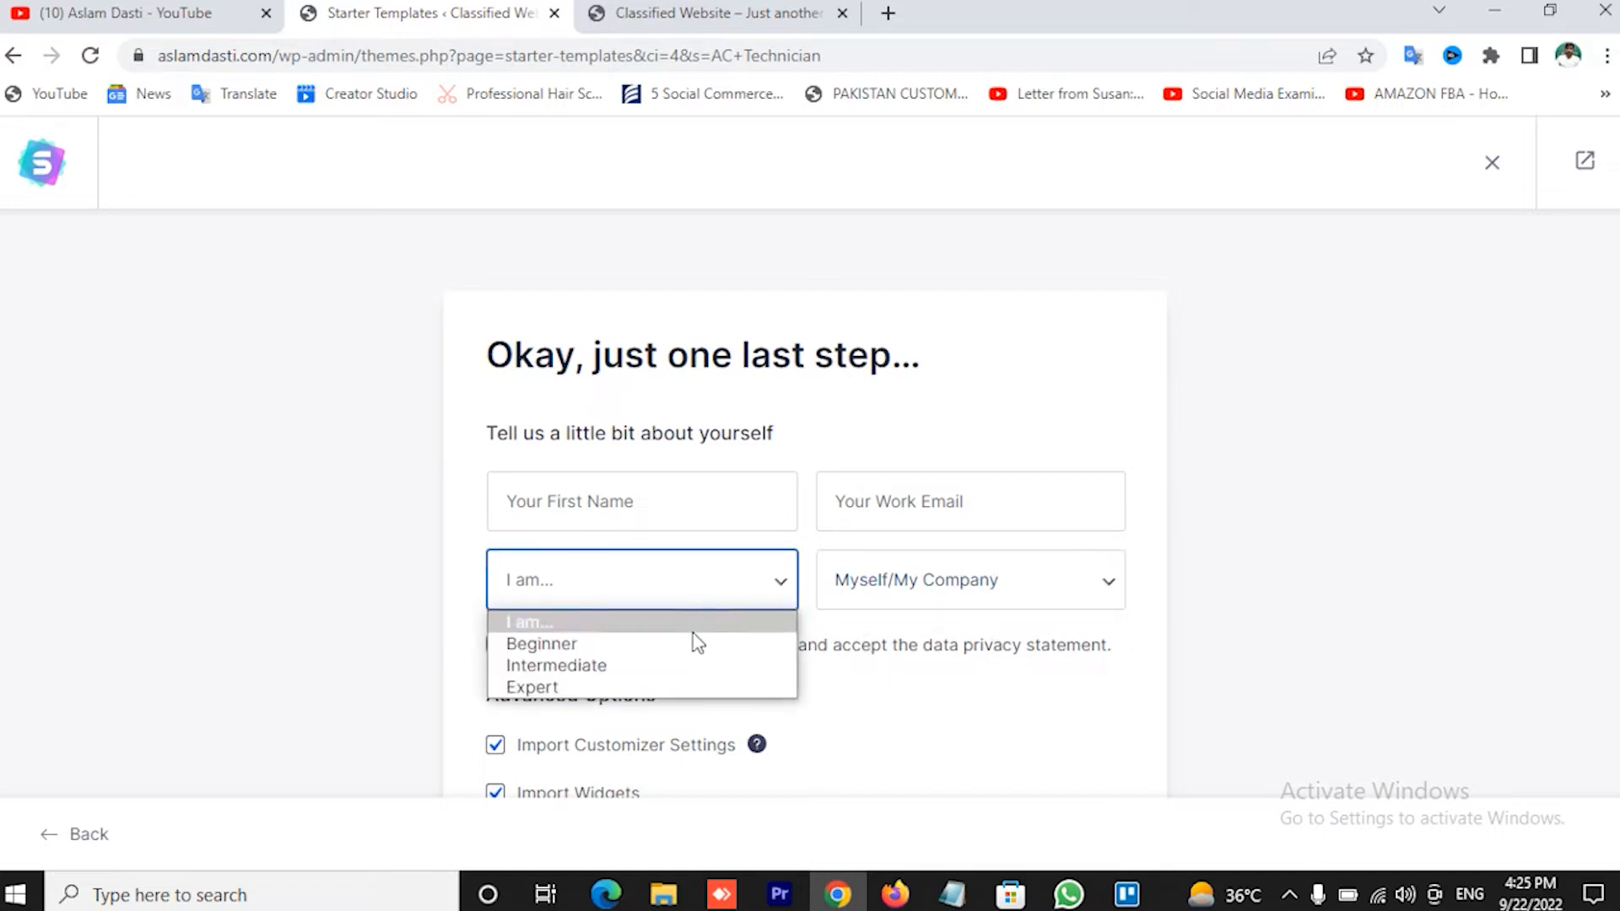
pyautogui.click(675, 669)
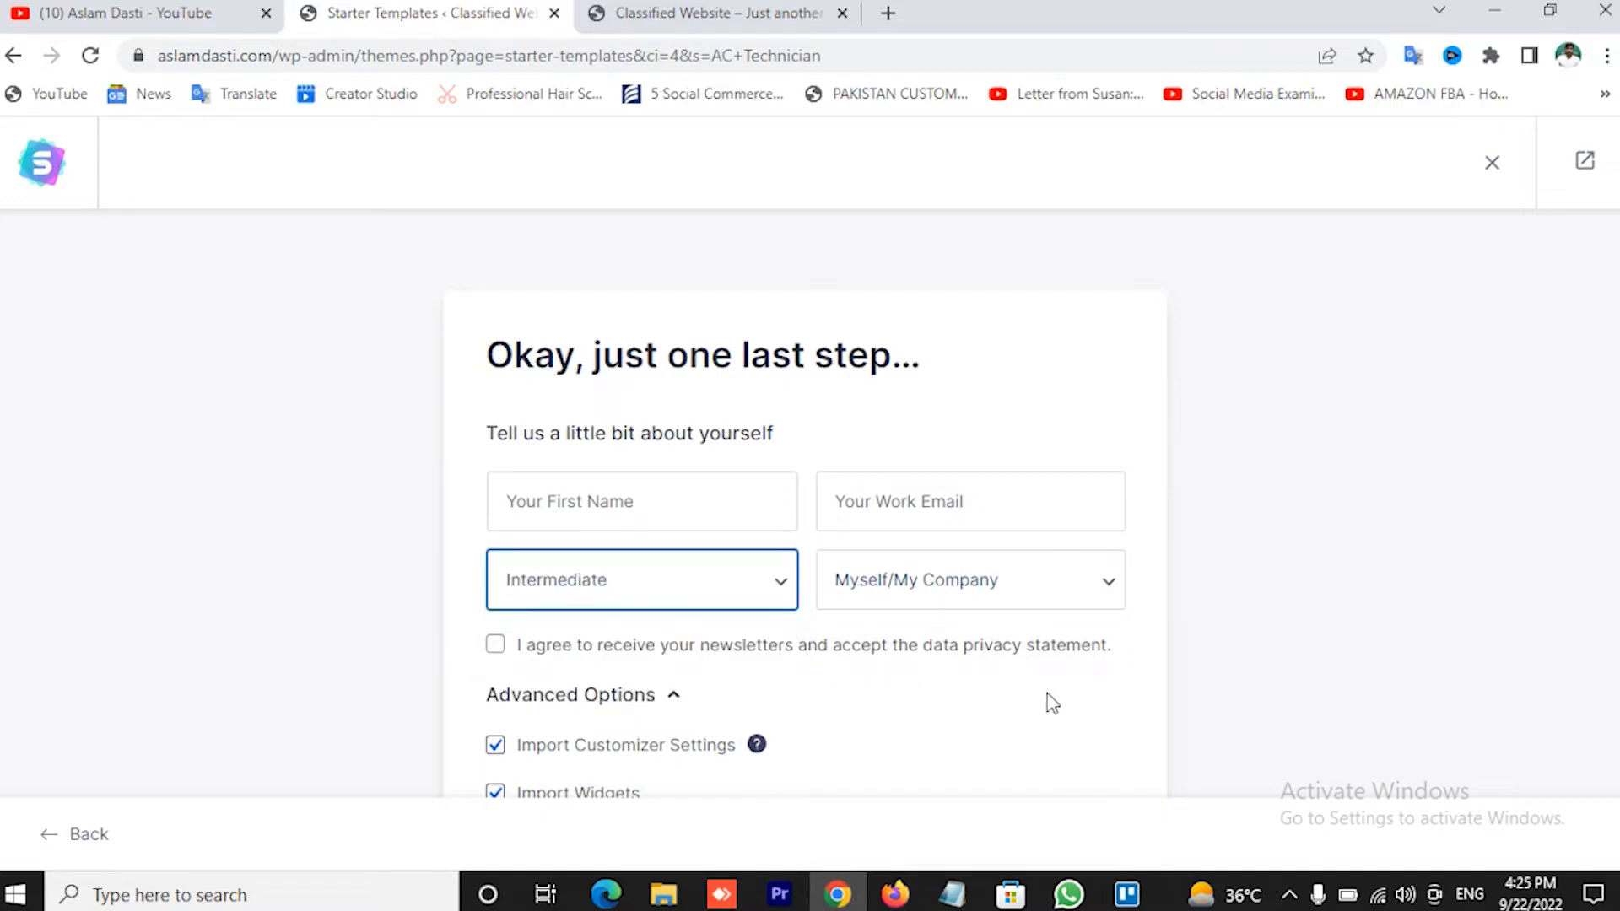
pyautogui.click(699, 597)
pyautogui.click(658, 688)
pyautogui.click(672, 597)
pyautogui.click(651, 667)
pyautogui.scroll(-4, 890, 676)
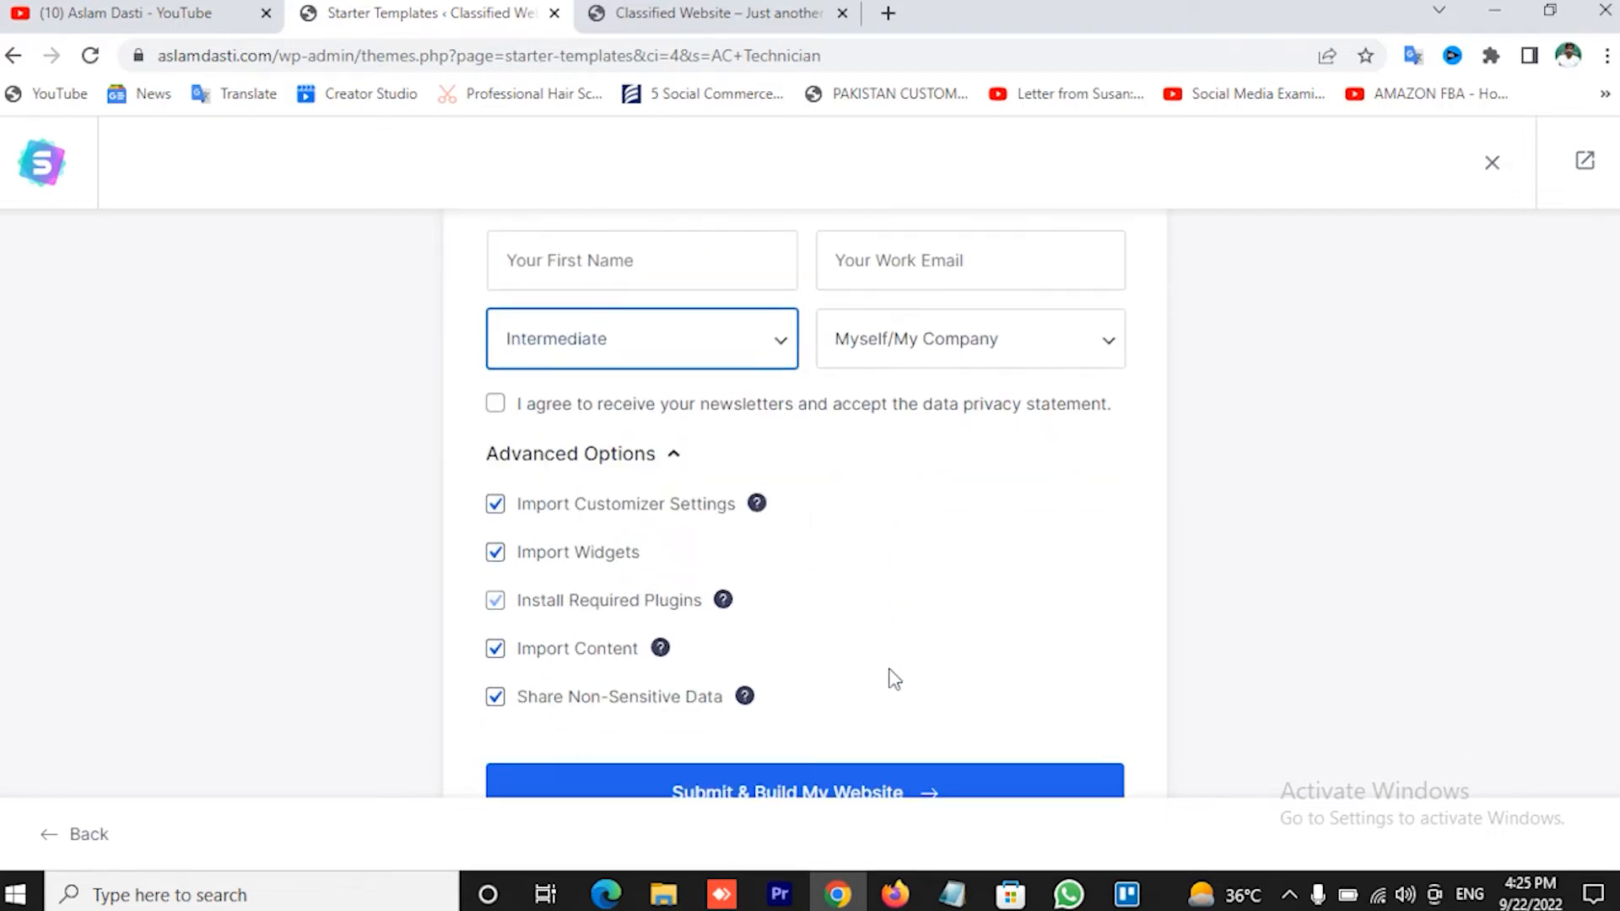
pyautogui.click(846, 717)
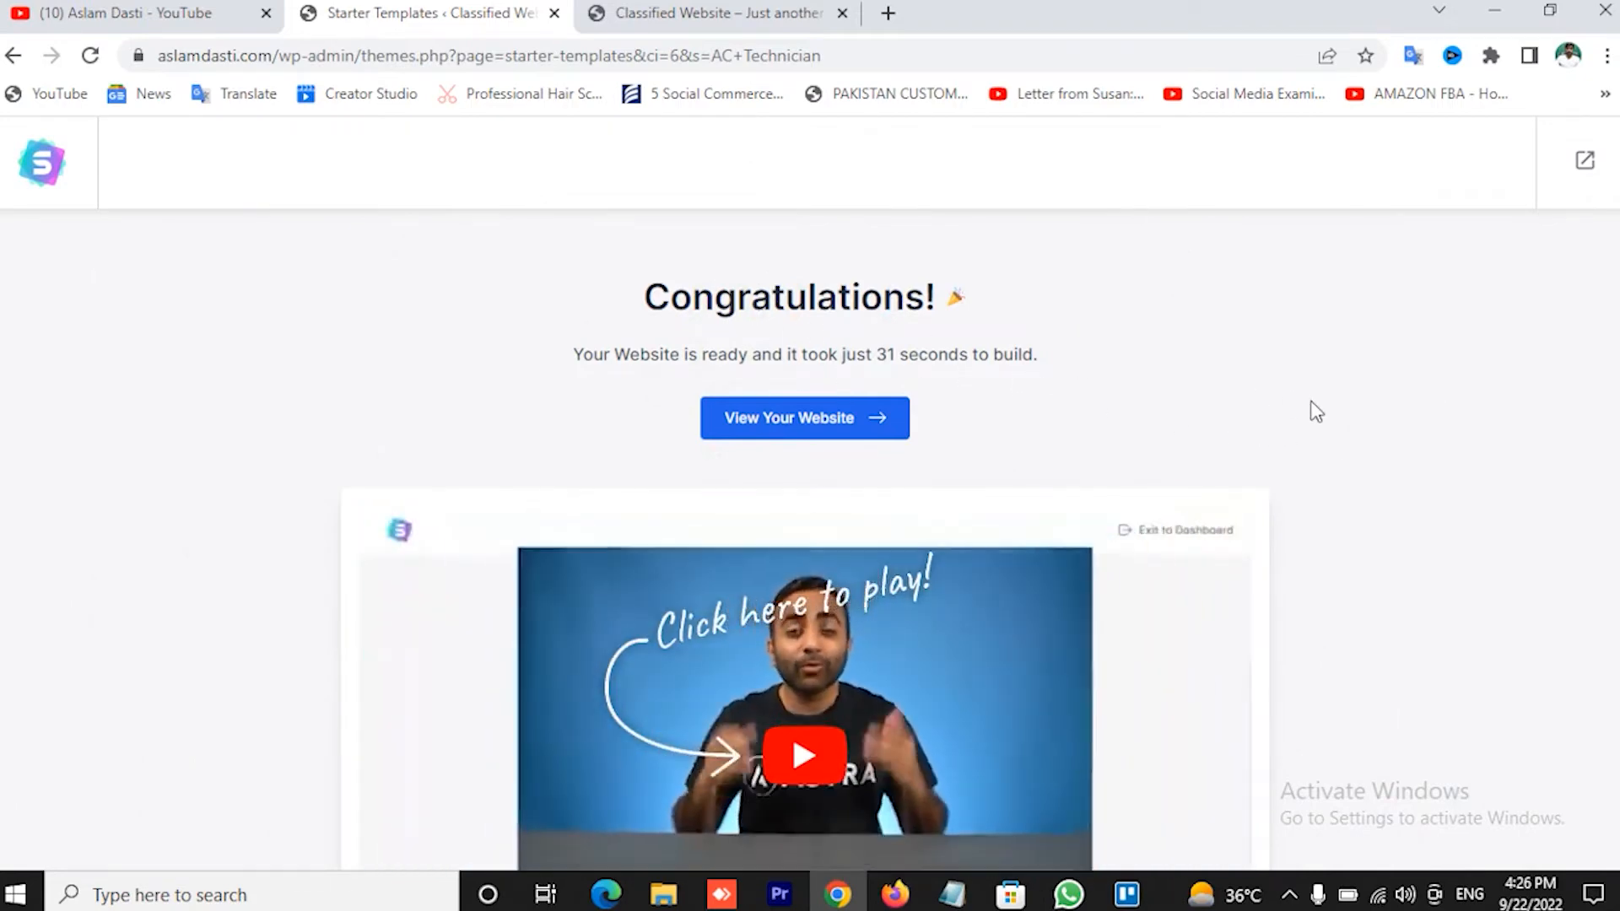
# Open the newly built website and look through its home page from the header down to the footer
pyautogui.scroll(-5, 1313, 408)
pyautogui.scroll(5, 1333, 412)
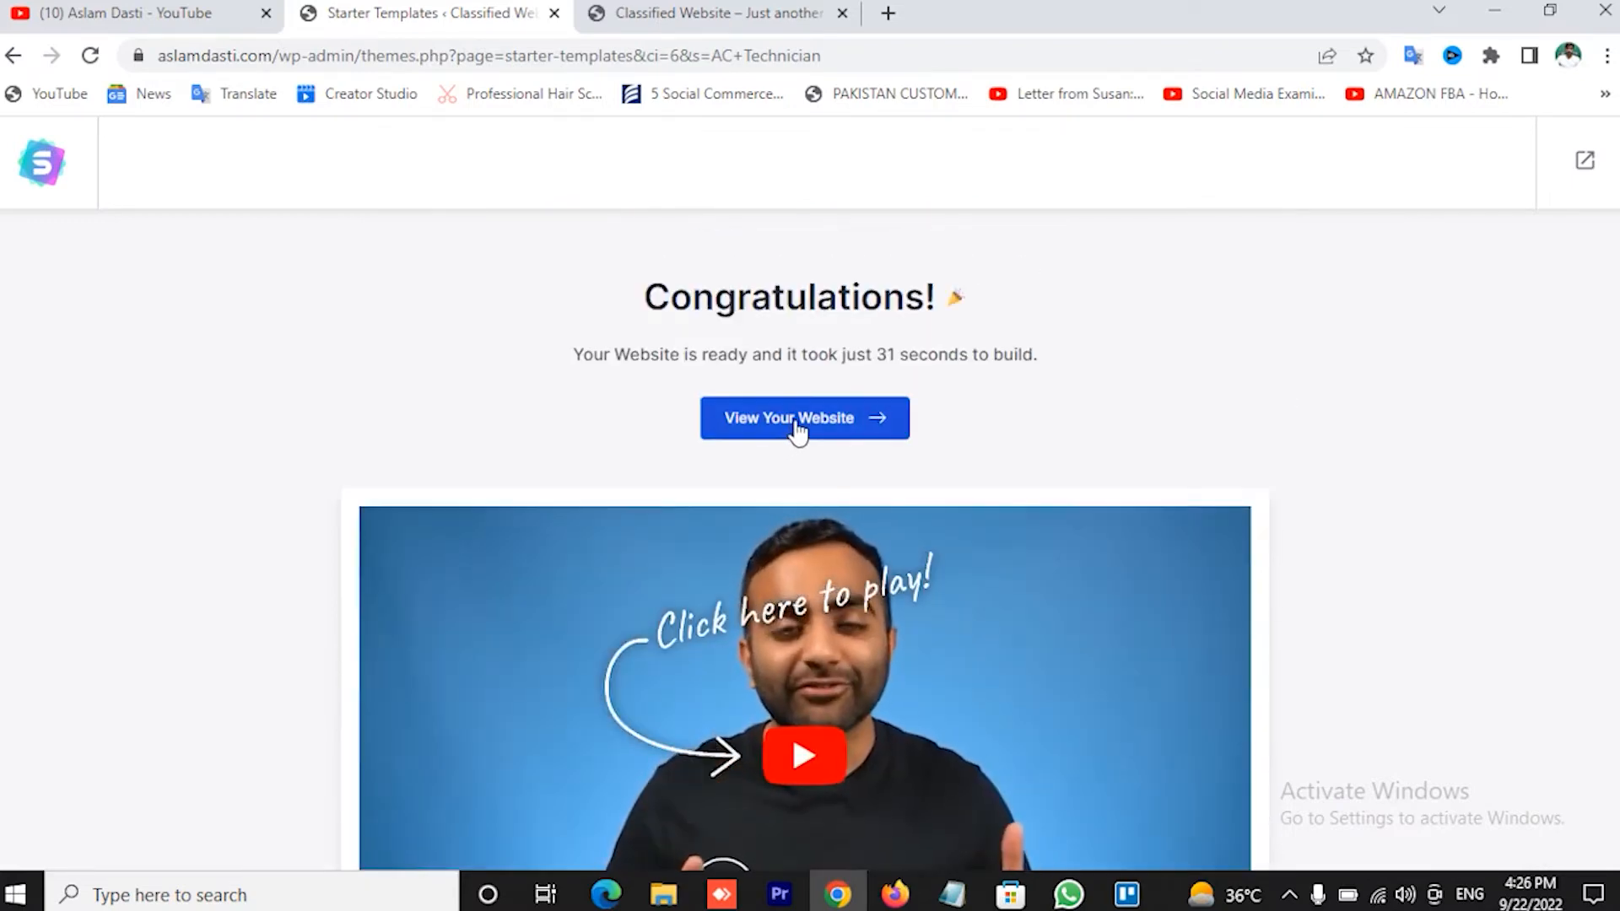
pyautogui.click(795, 430)
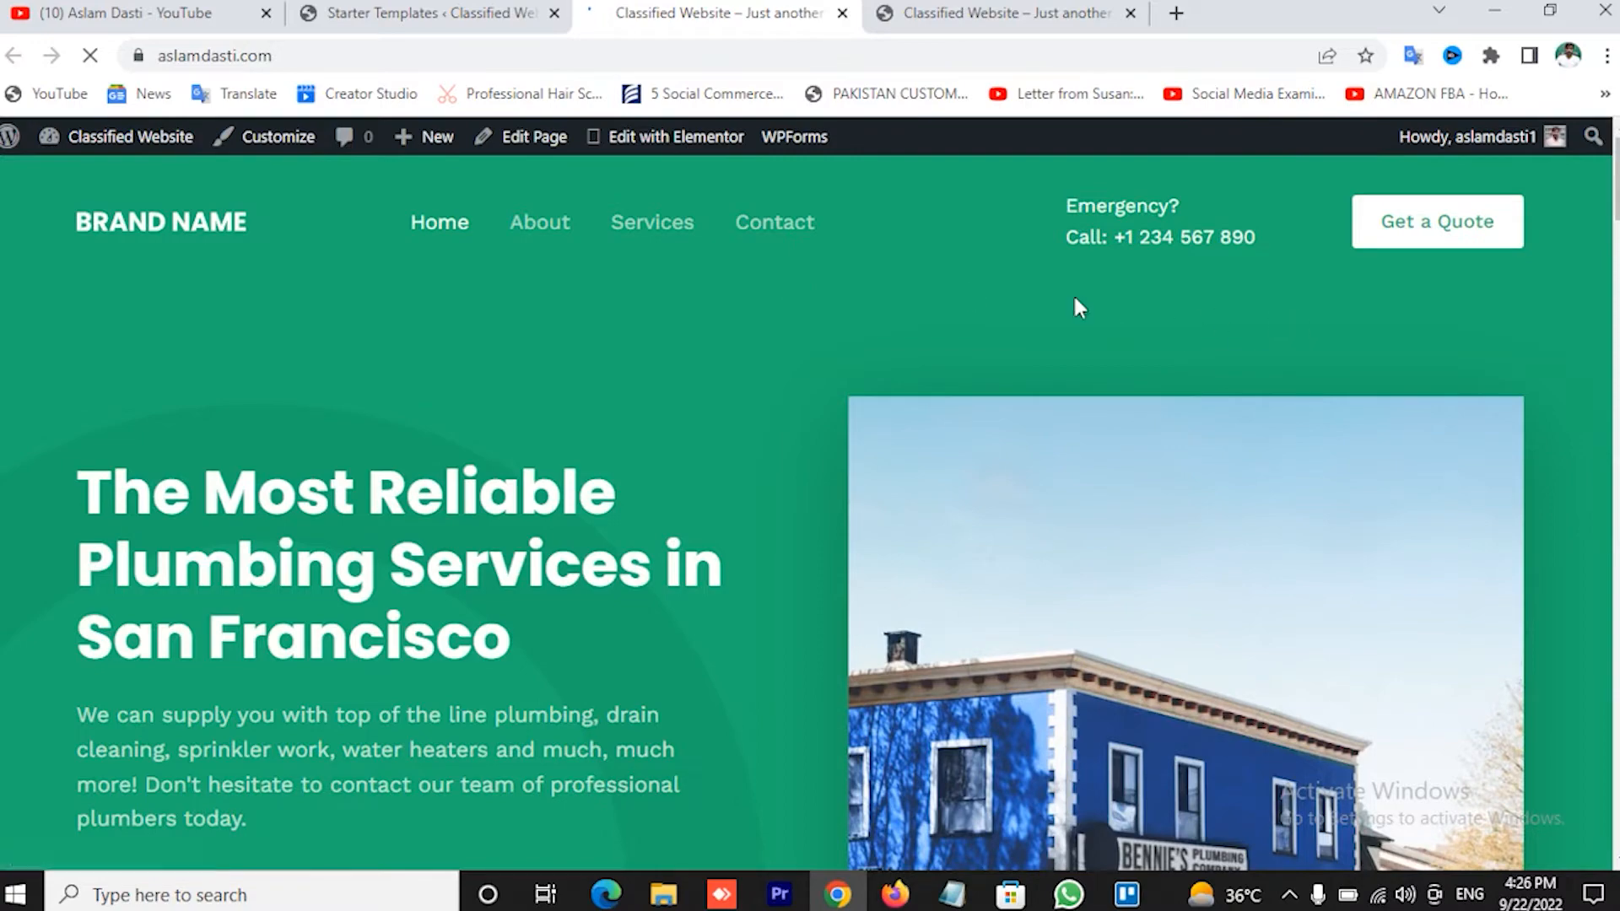
pyautogui.scroll(-4, 949, 342)
pyautogui.scroll(-6, 950, 342)
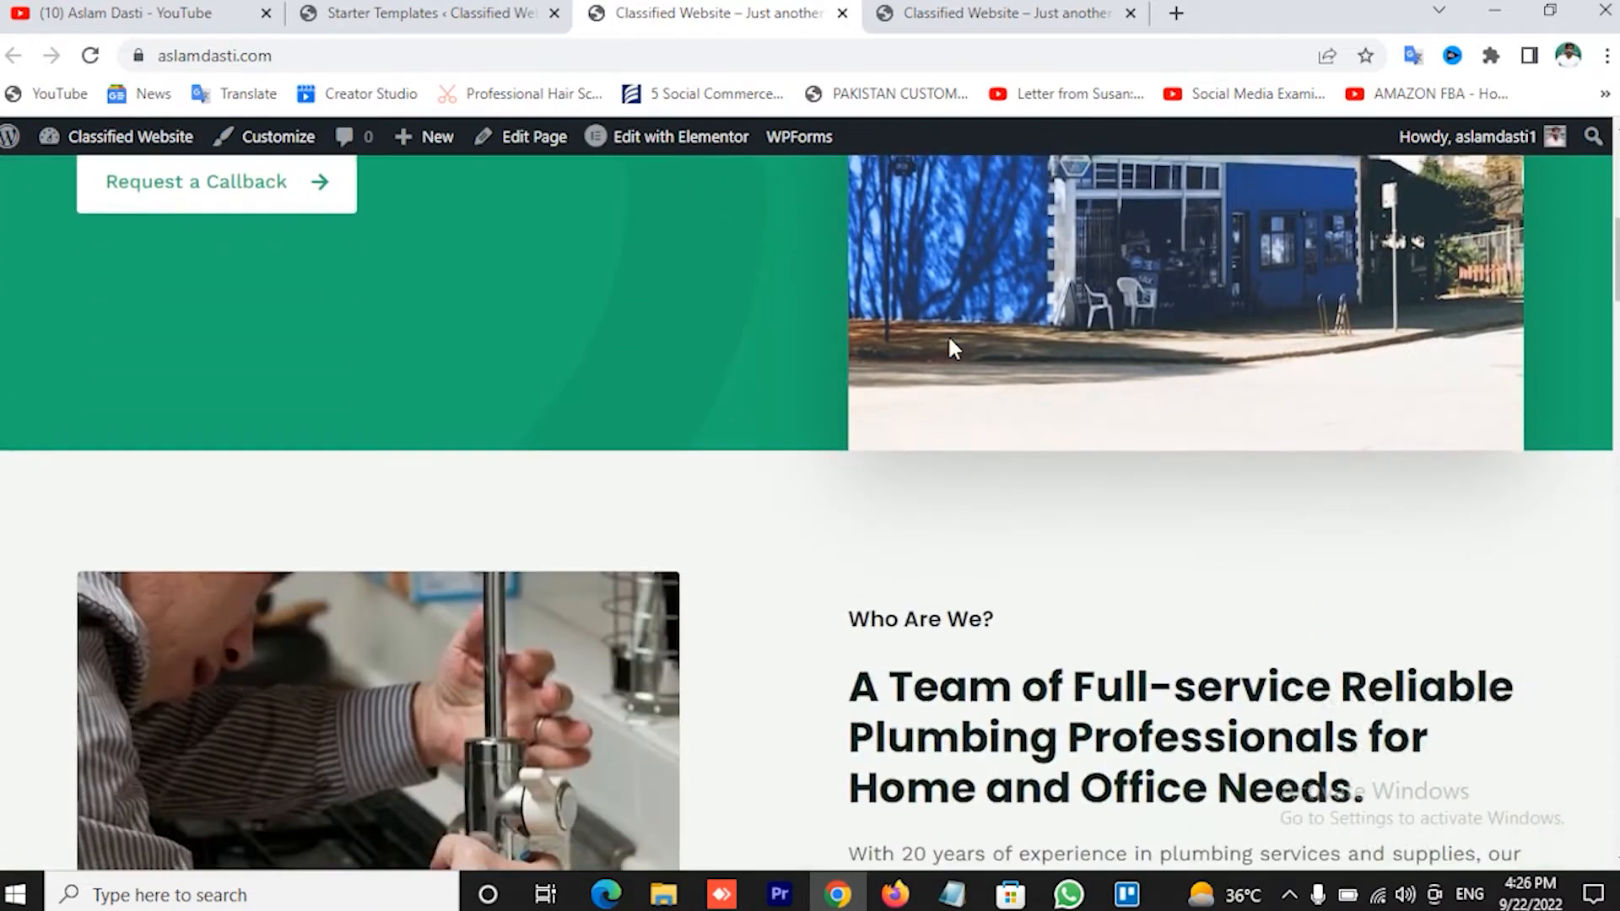
pyautogui.scroll(-13, 953, 348)
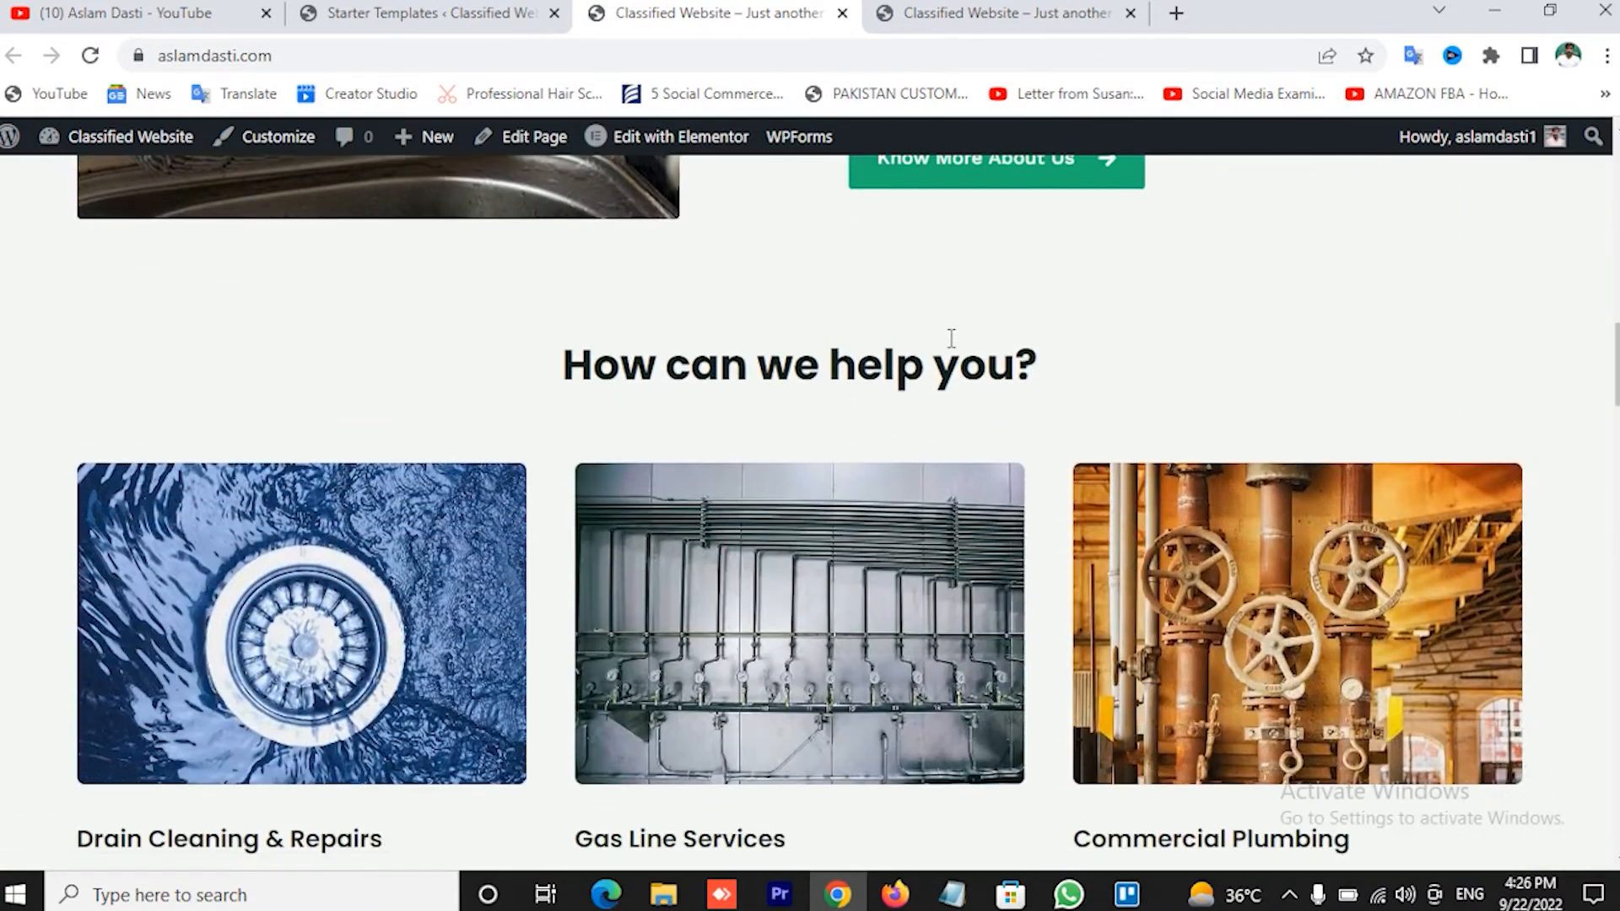
pyautogui.scroll(-15, 954, 347)
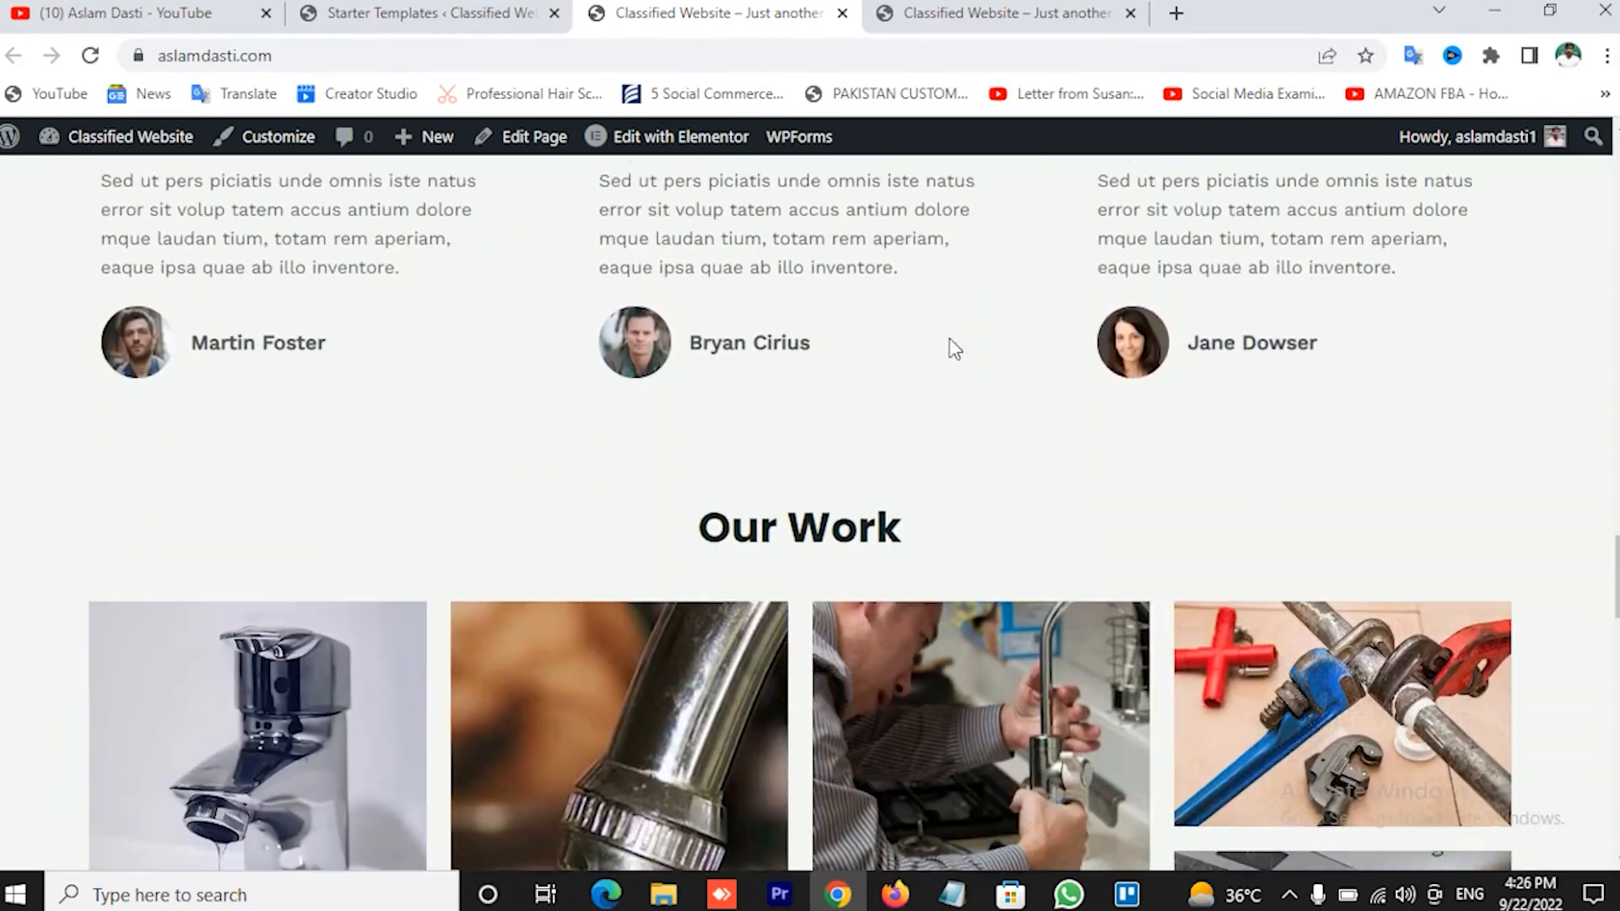
pyautogui.scroll(-15, 951, 340)
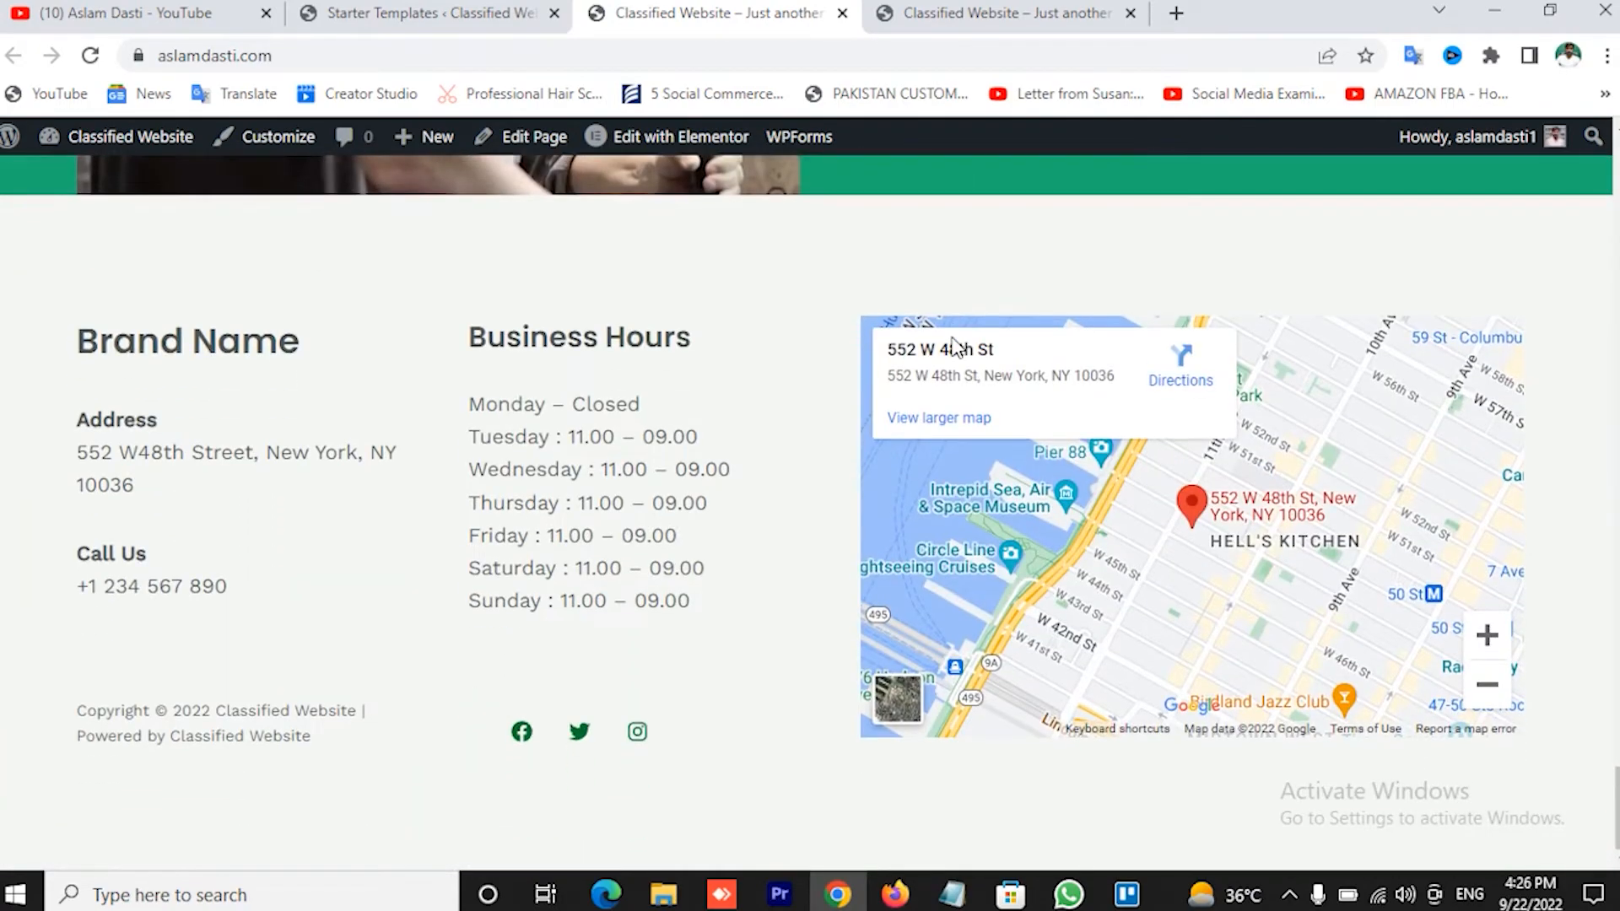
pyautogui.scroll(5, 952, 336)
pyautogui.scroll(15, 951, 332)
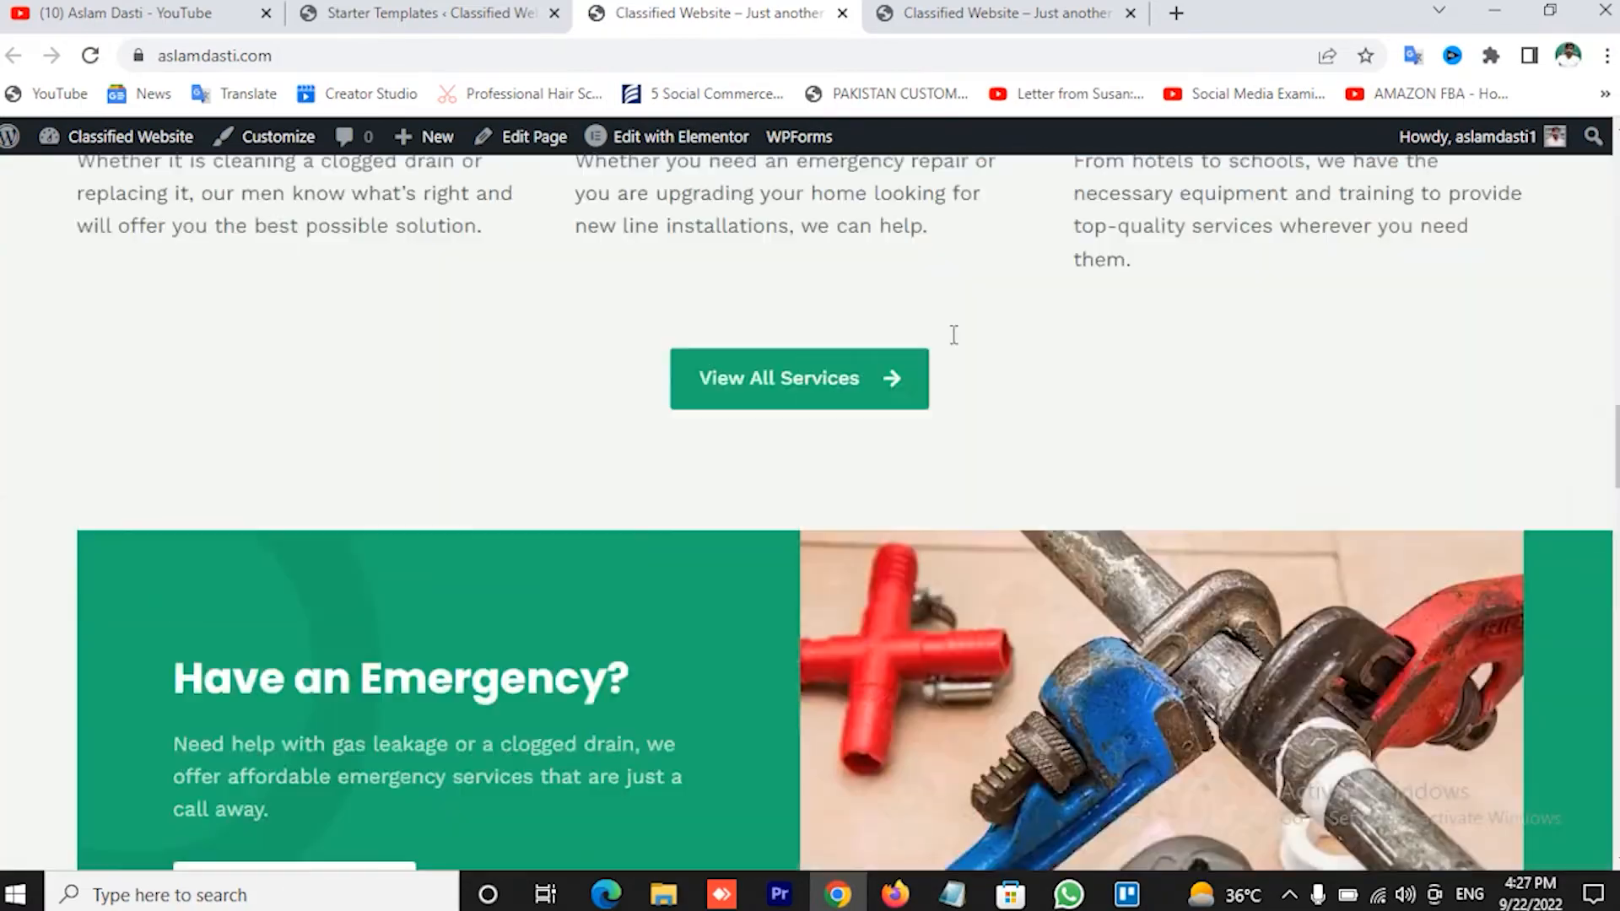
pyautogui.scroll(8, 954, 335)
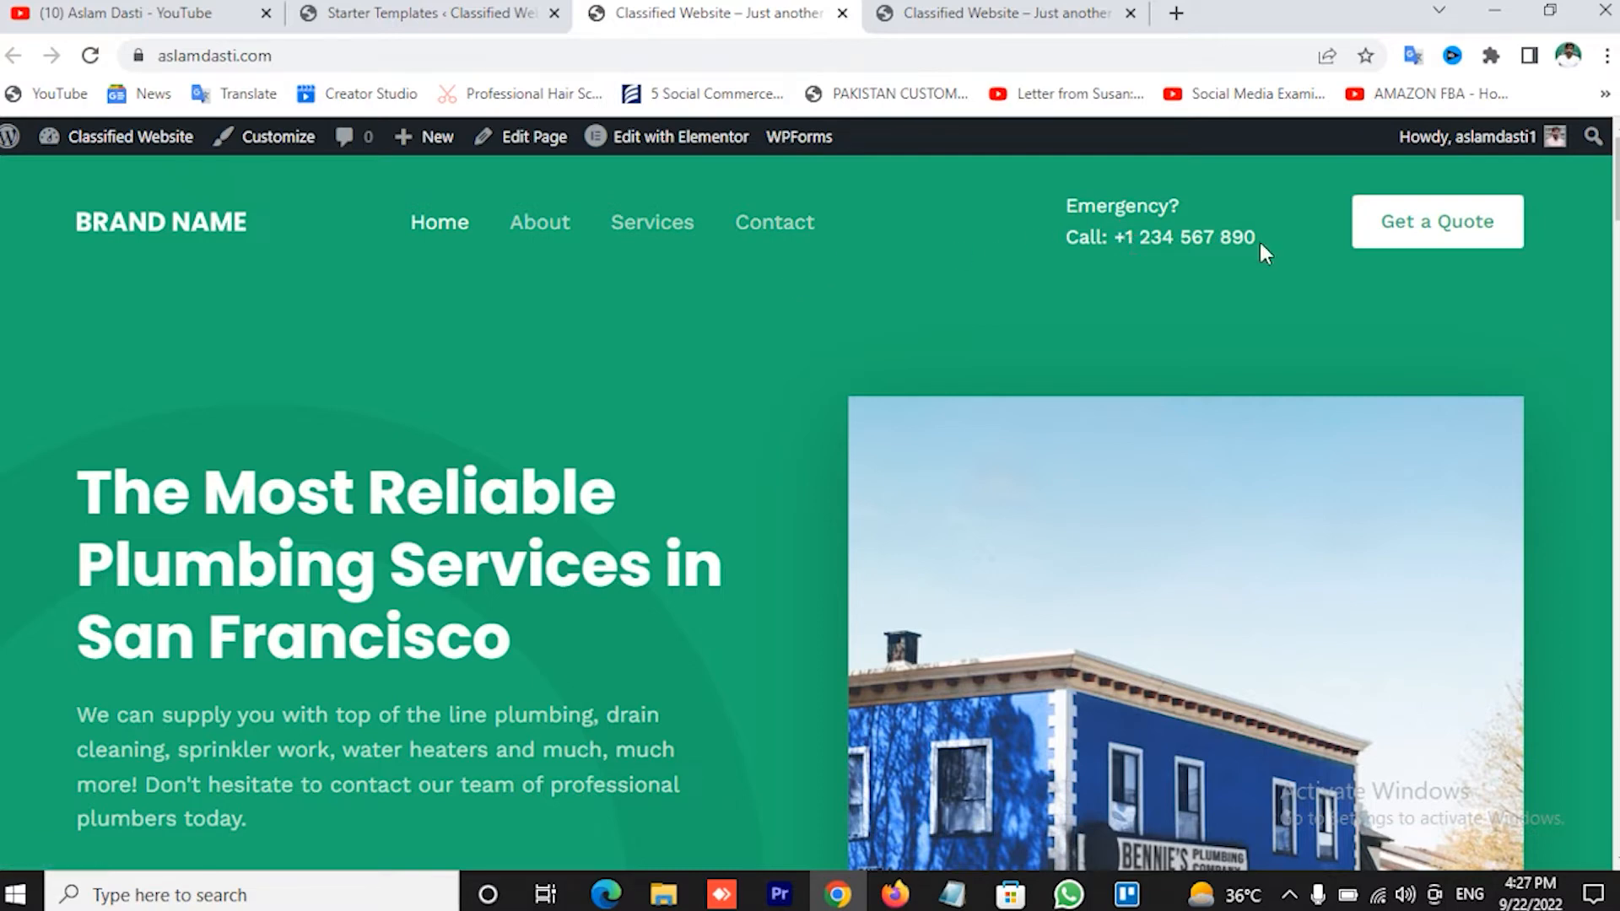
# Examine the home page's header contact details, quote button, hero section and navigation menu
pyautogui.moveTo(1260, 244); pyautogui.dragTo(1259, 243)
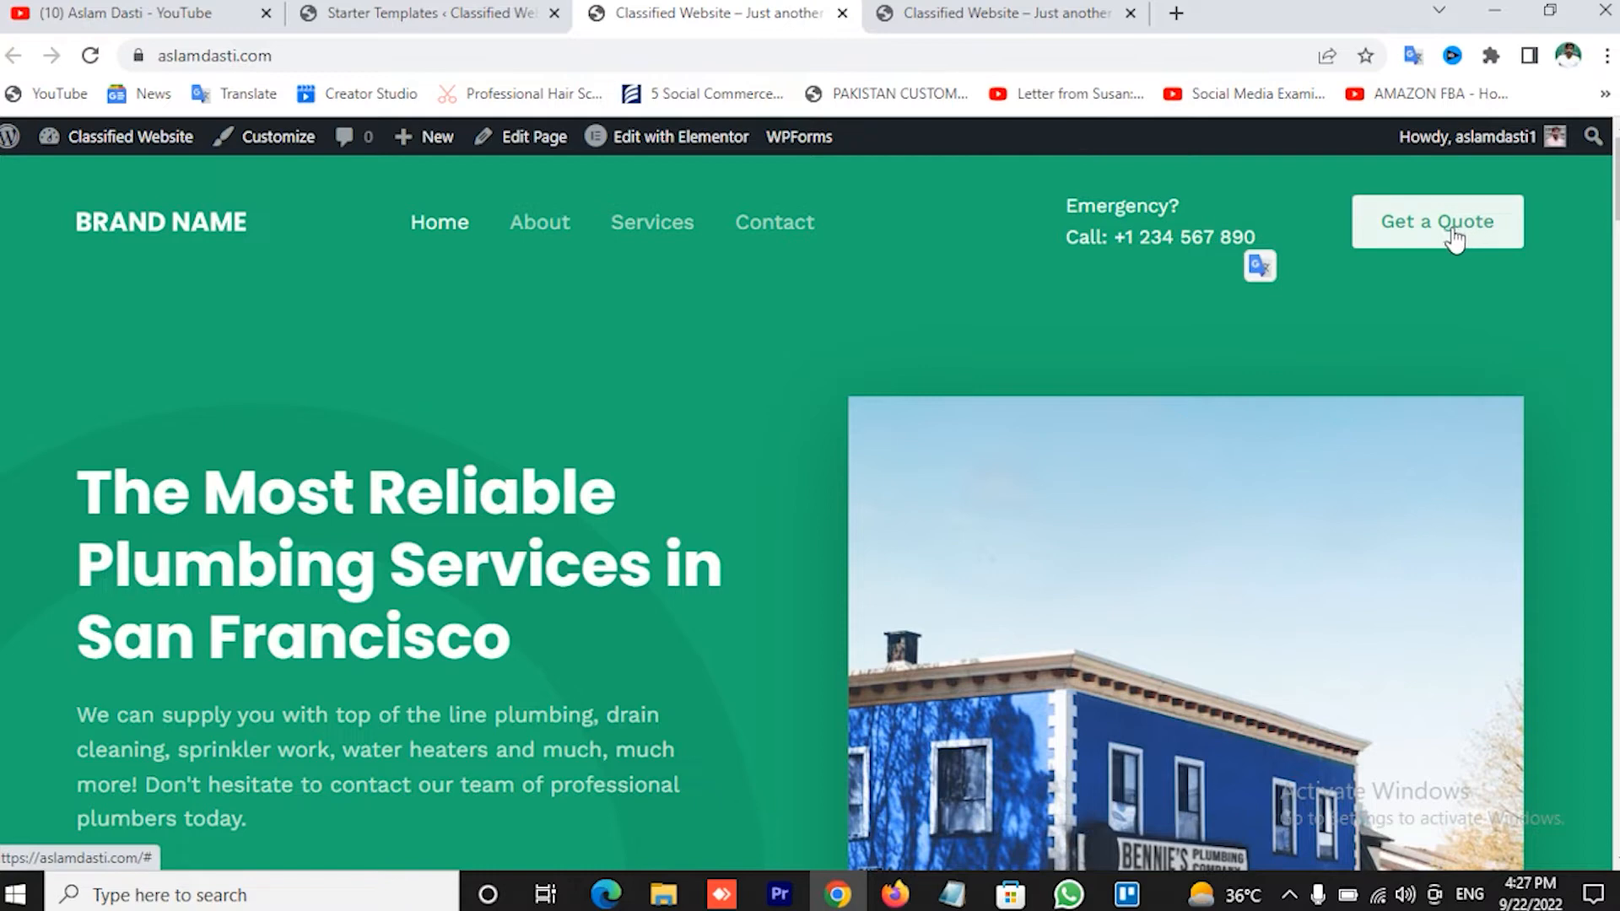
pyautogui.click(1342, 287)
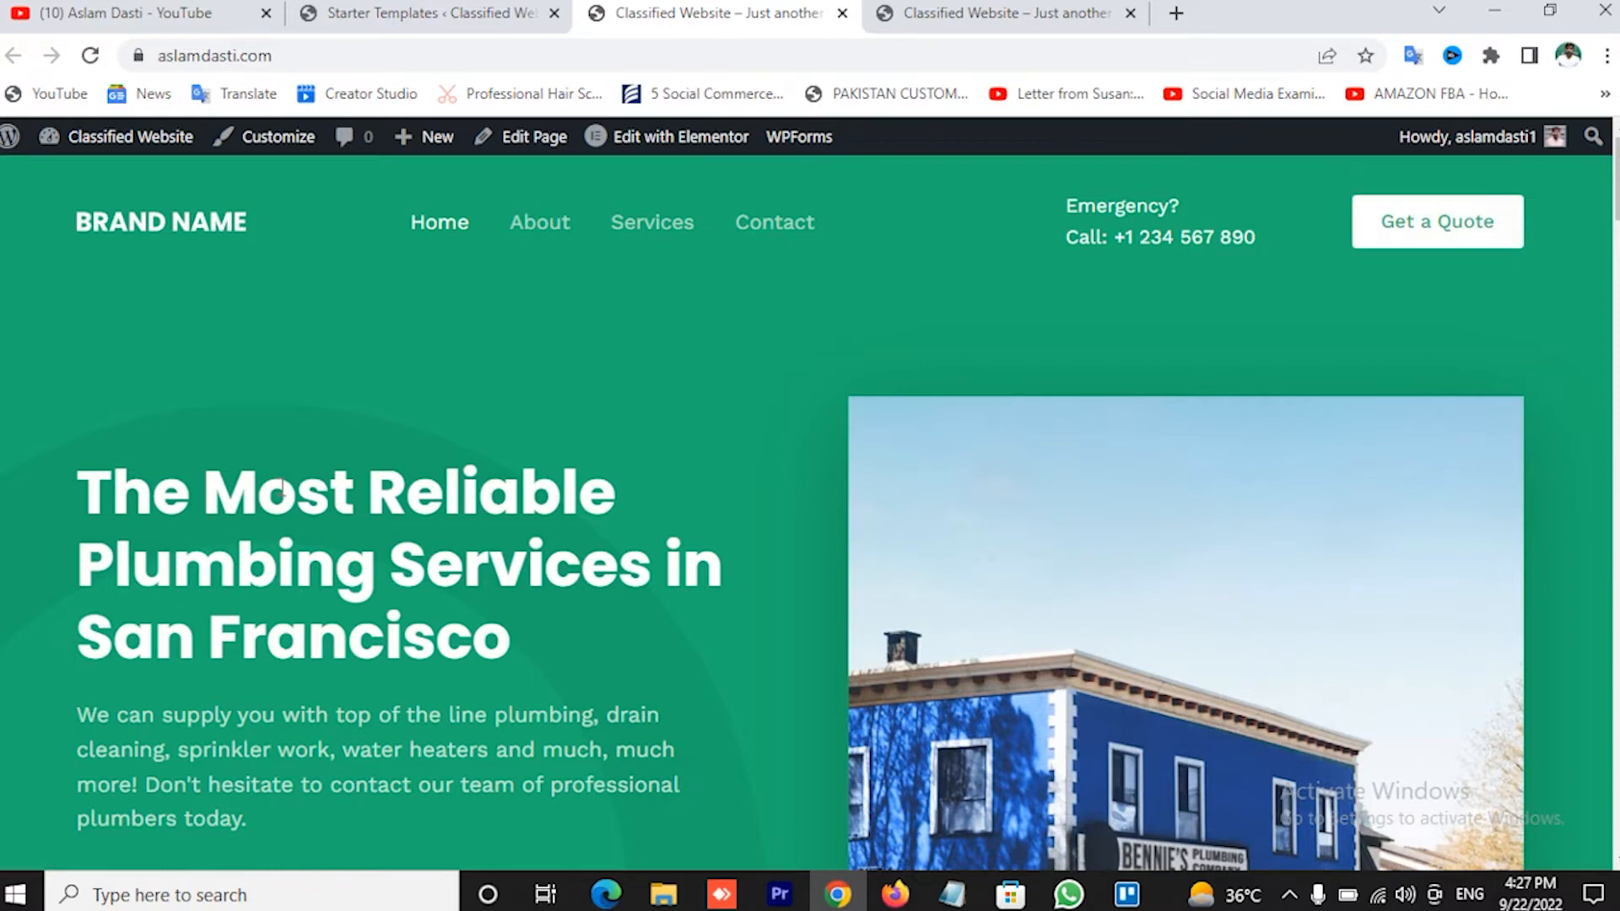
pyautogui.scroll(-3, 224, 316)
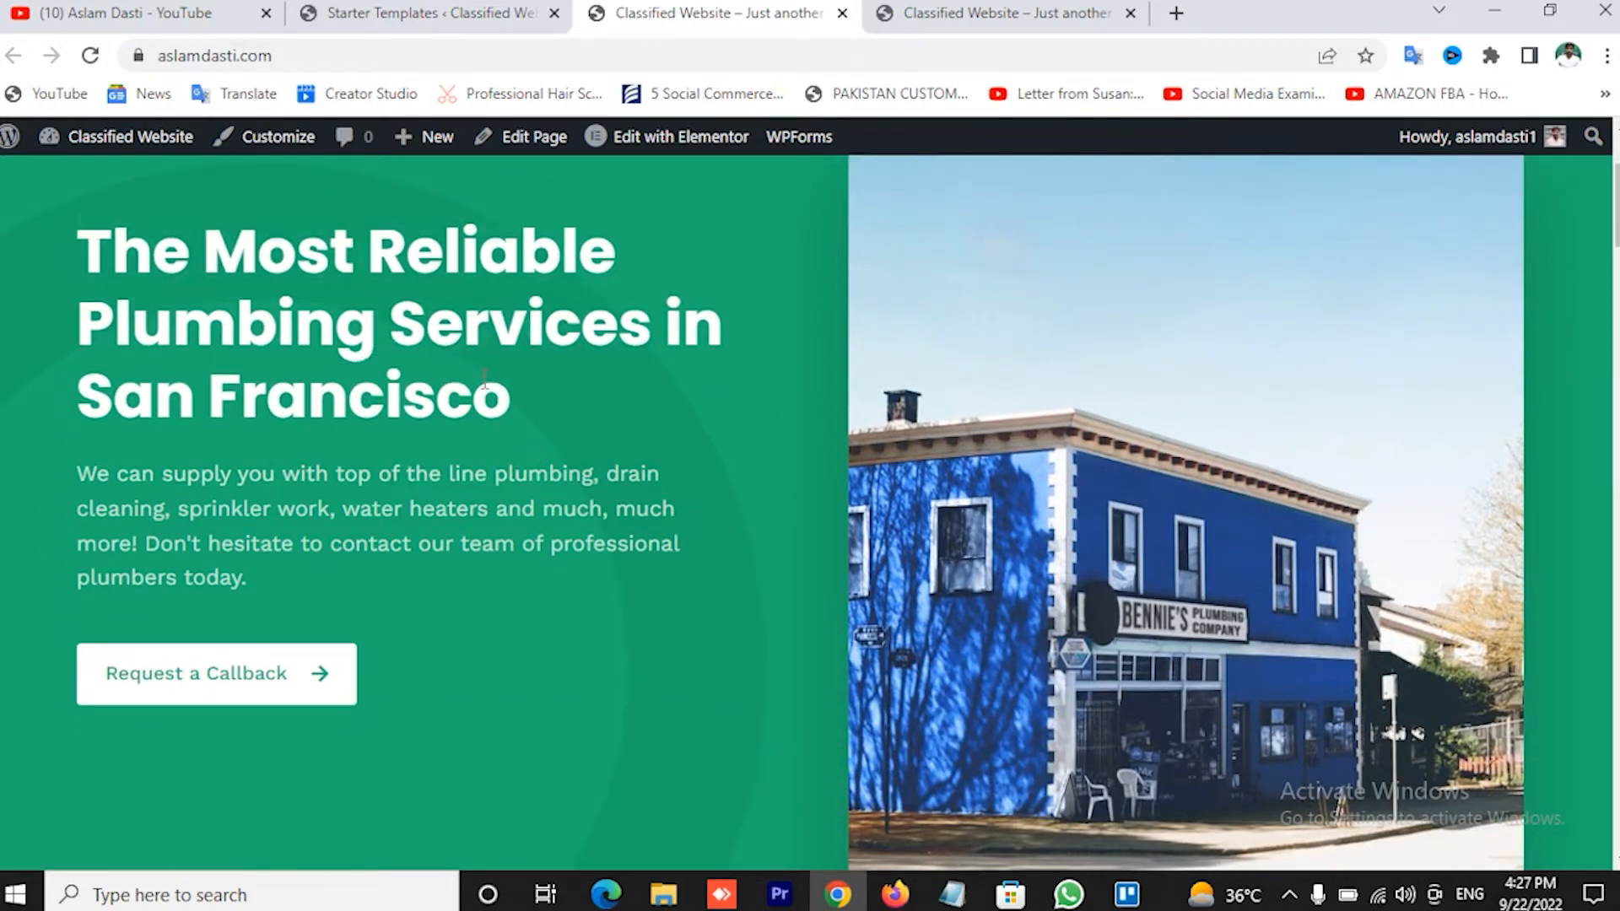
pyautogui.scroll(-12, 361, 520)
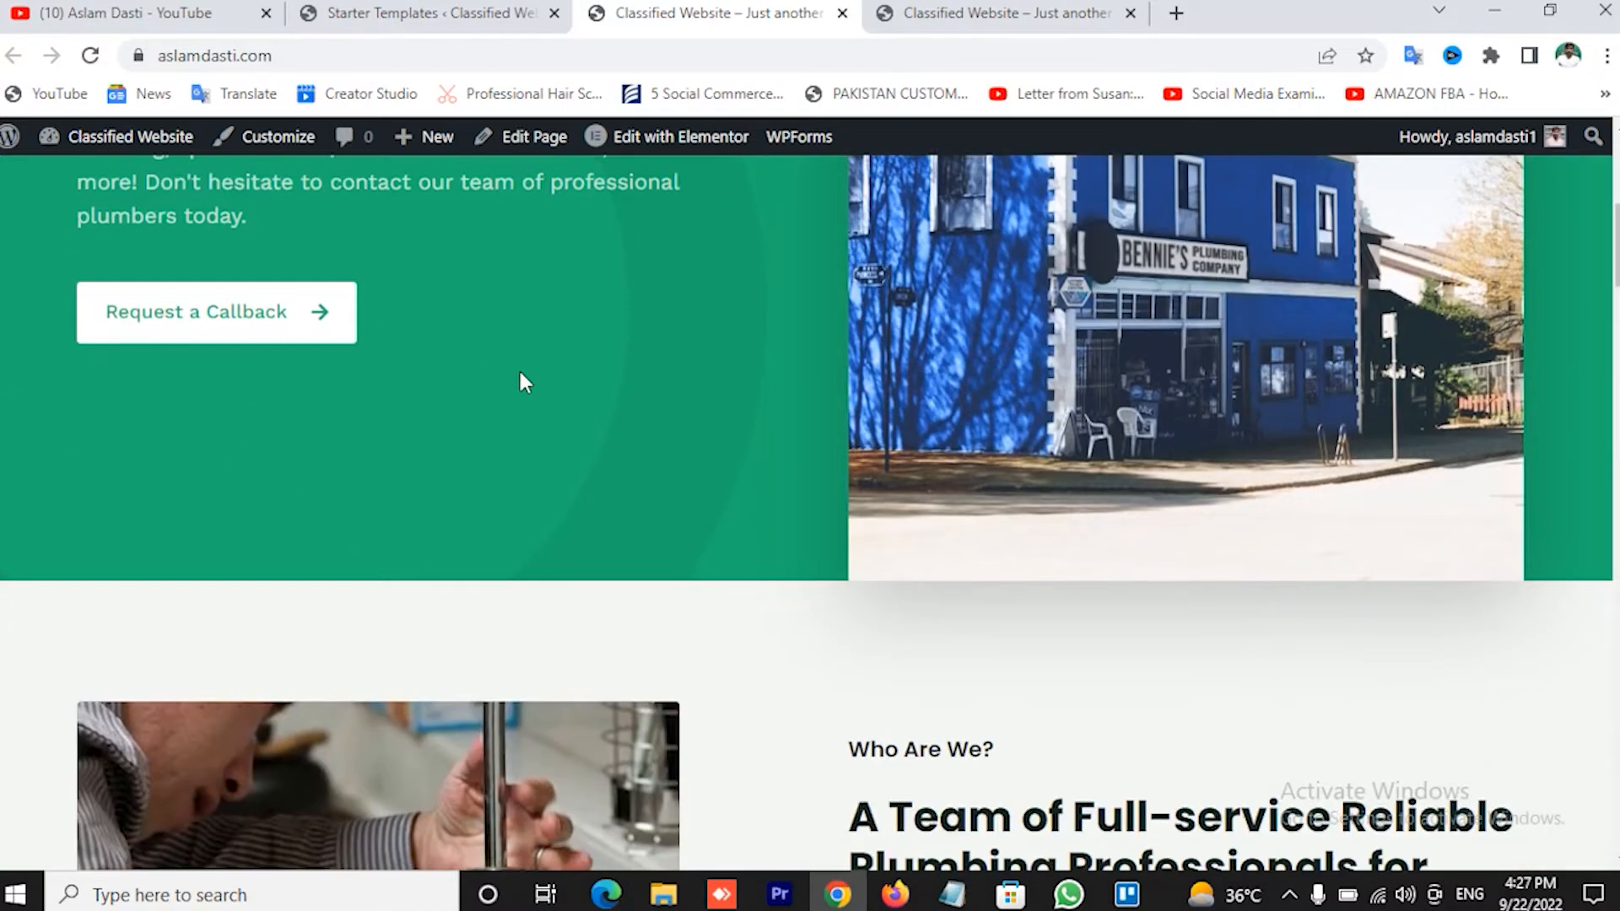
pyautogui.scroll(12, 545, 384)
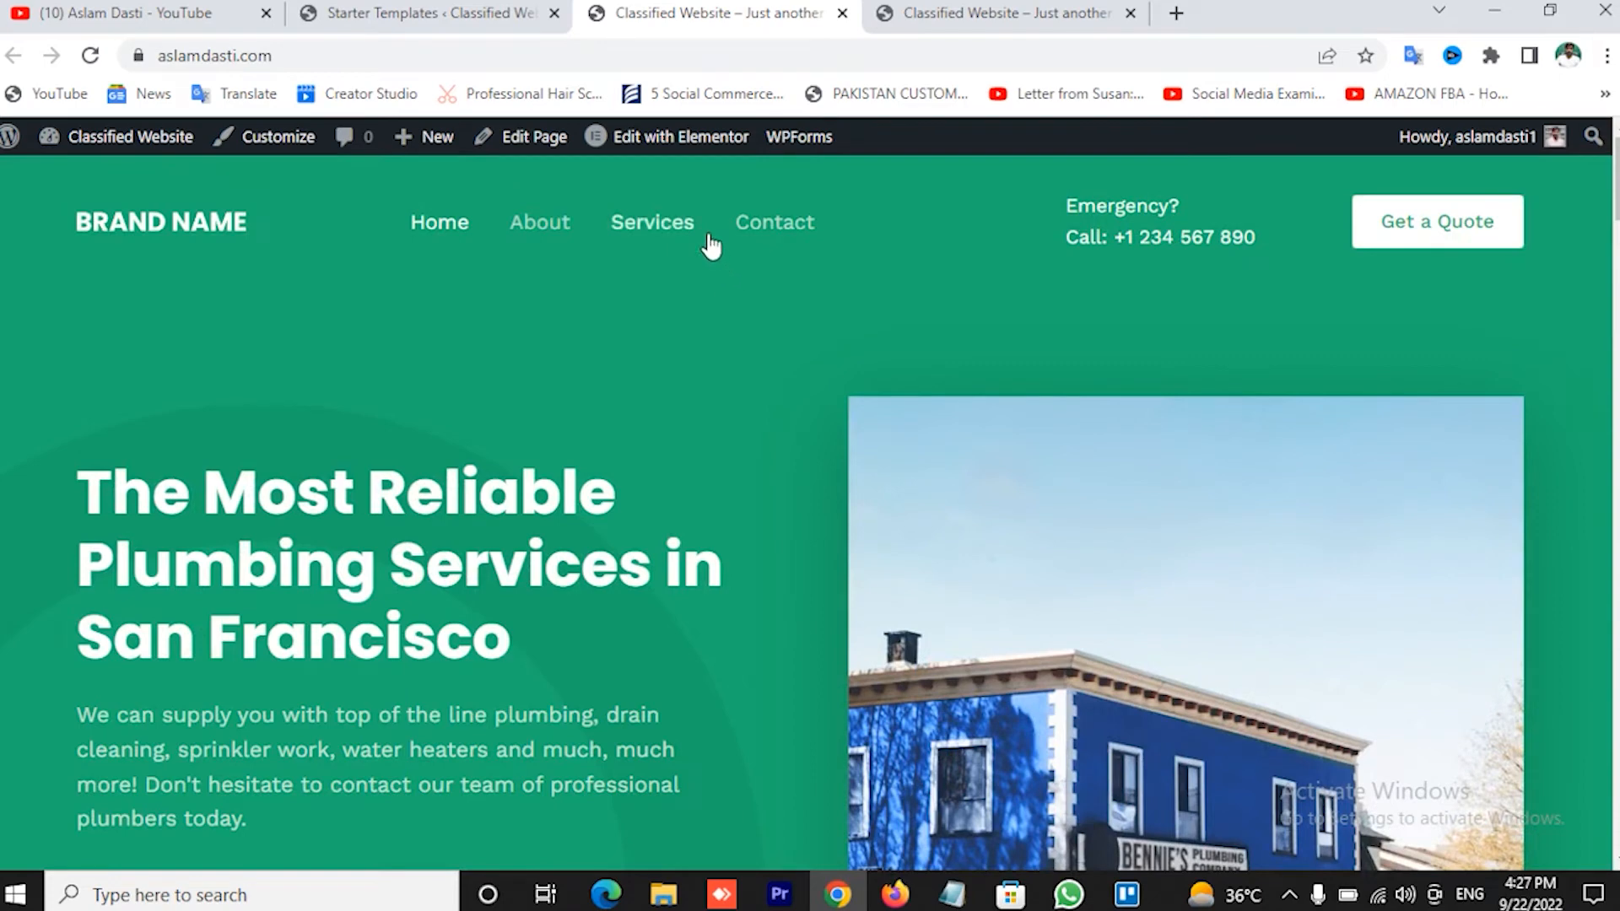
# Leave the Starter Templates completion page for the site's wp-admin dashboard and look over its widgets
pyautogui.click(460, 12)
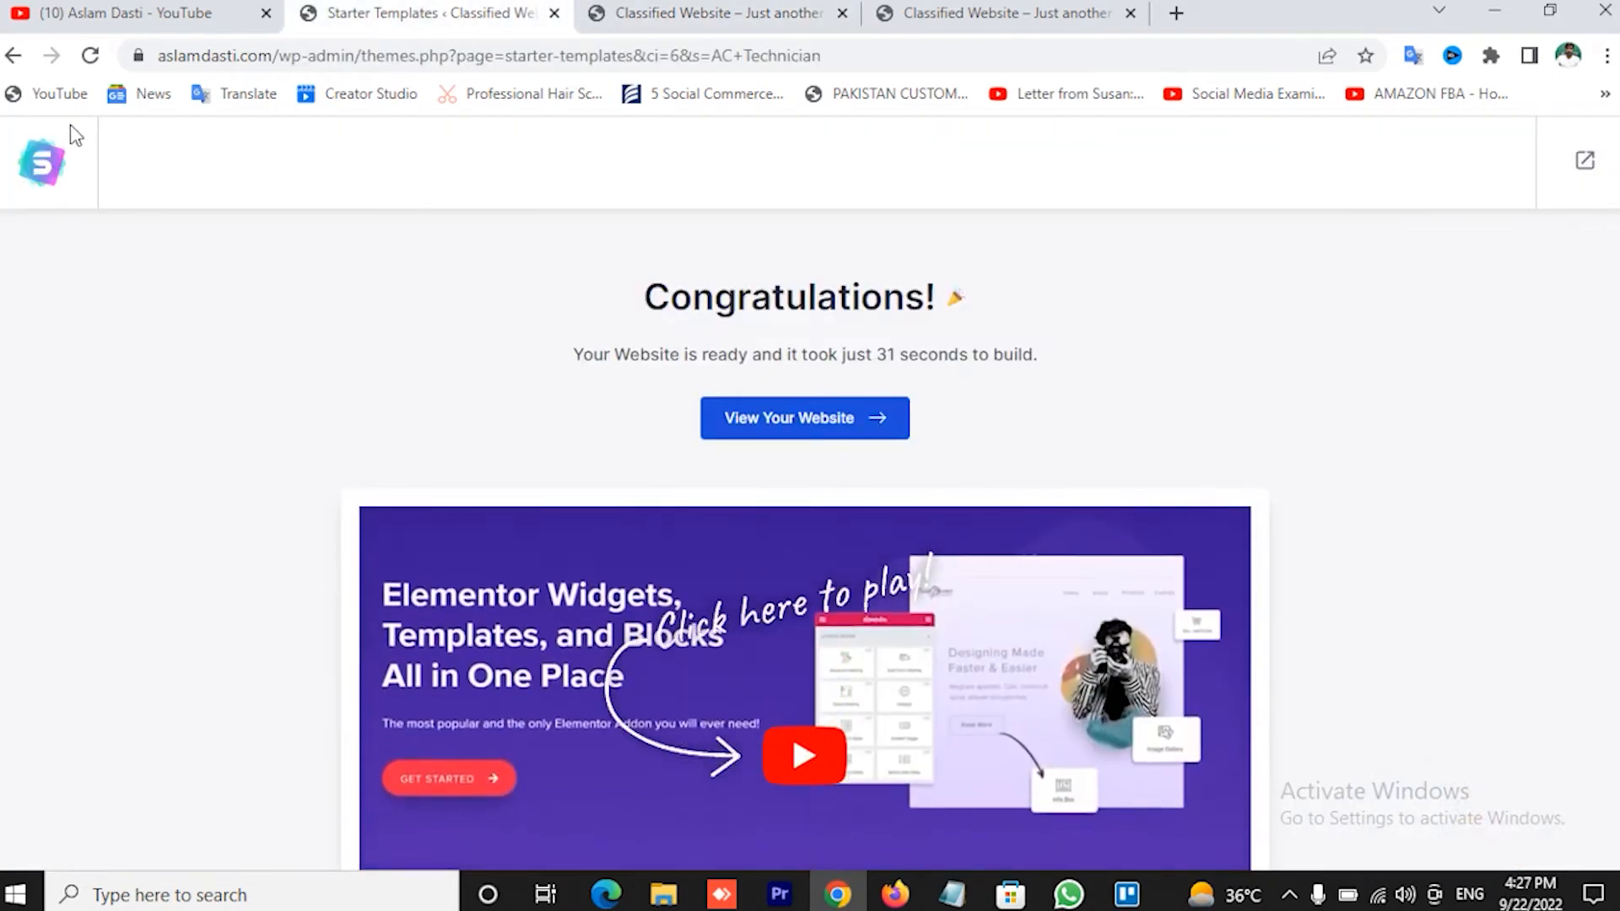
pyautogui.click(12, 55)
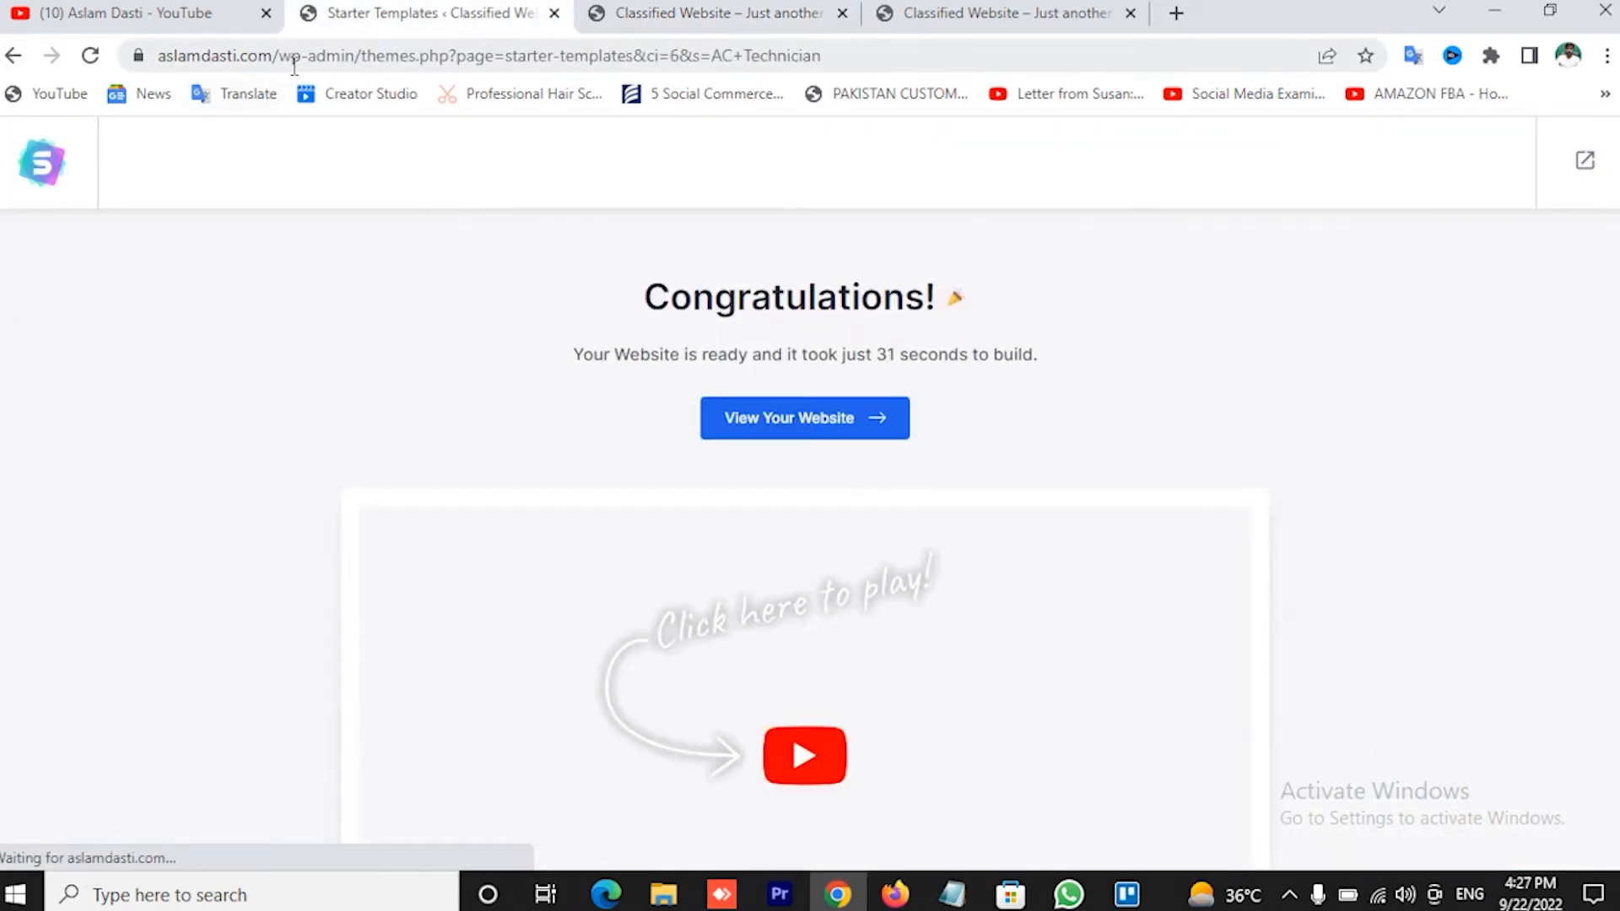
pyautogui.moveTo(364, 59); pyautogui.dragTo(1025, 58)
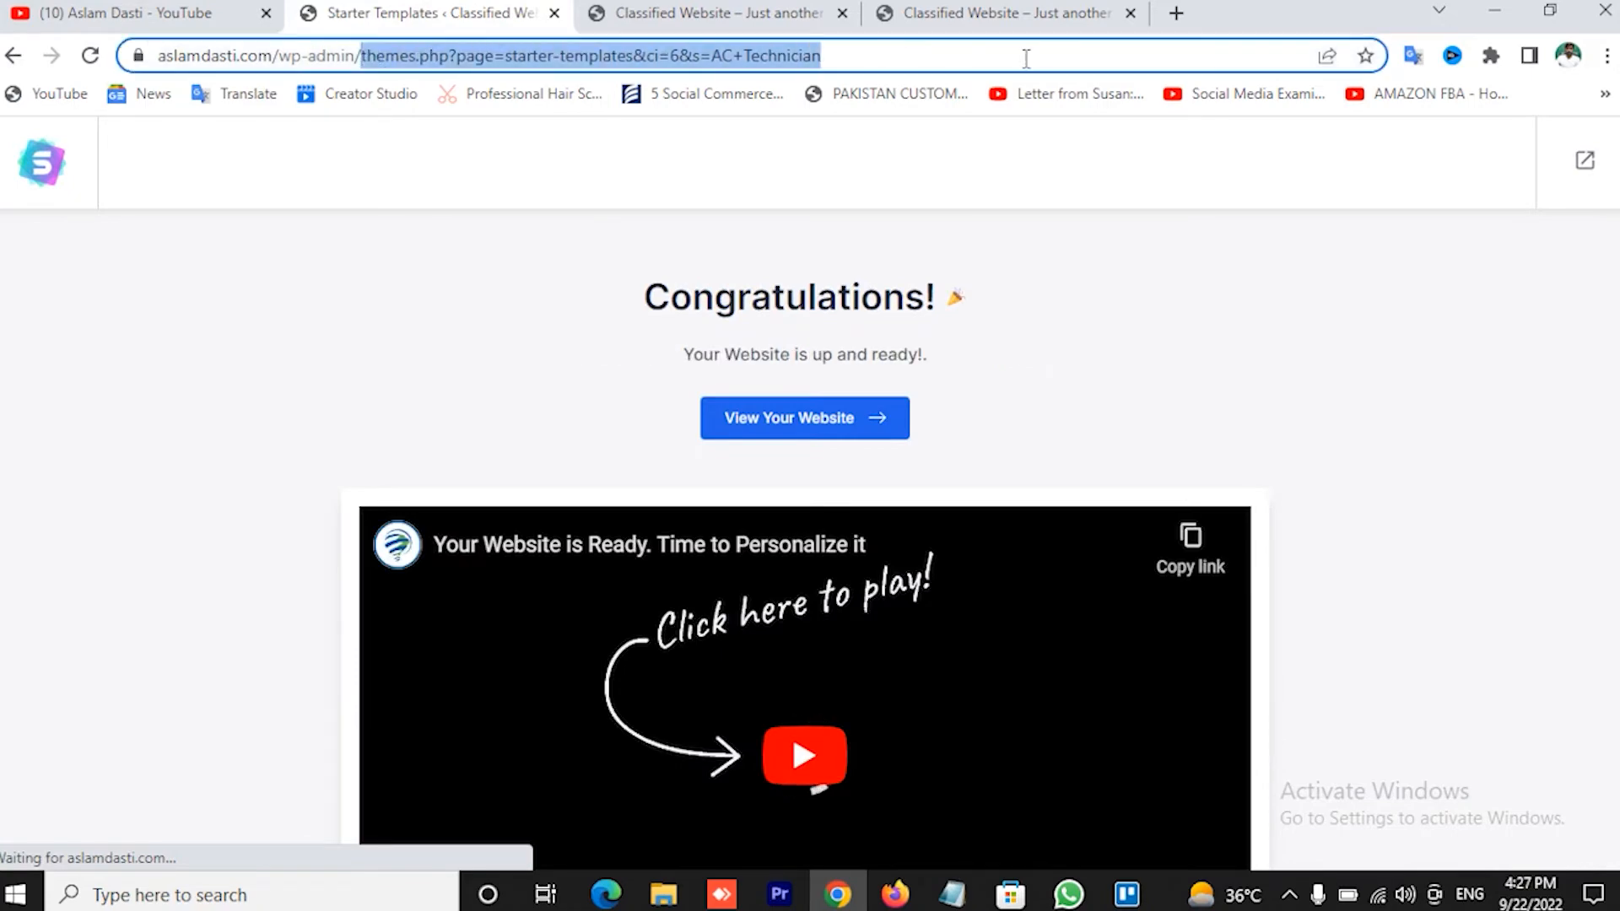
pyautogui.press('BackSpace')
pyautogui.press('Return')
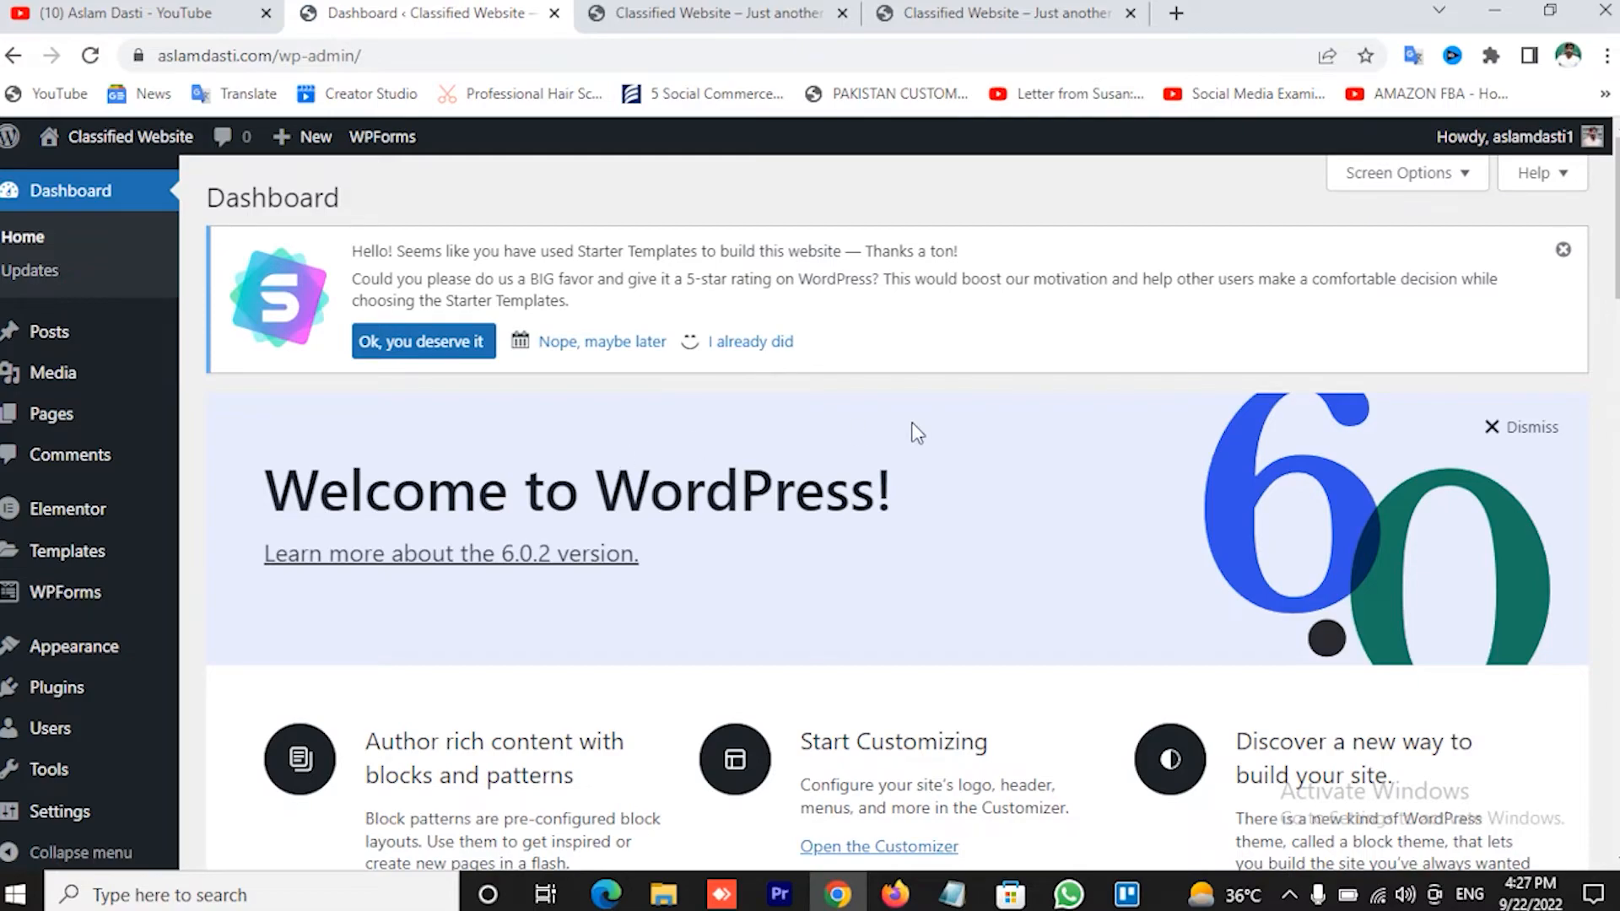
pyautogui.scroll(-15, 756, 510)
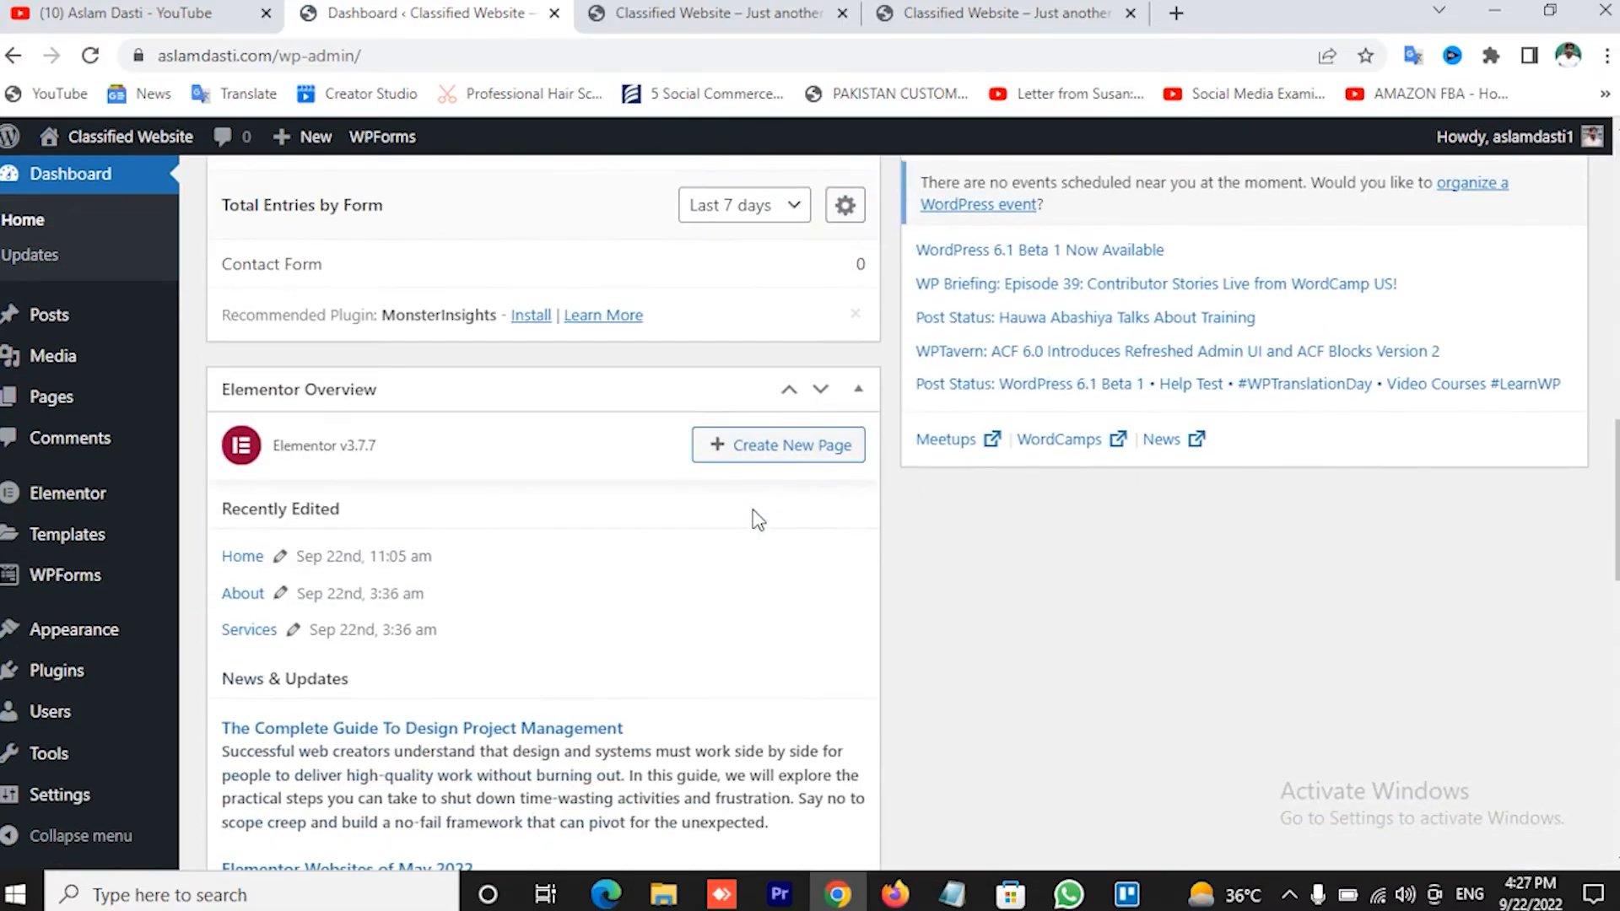
pyautogui.scroll(15, 755, 517)
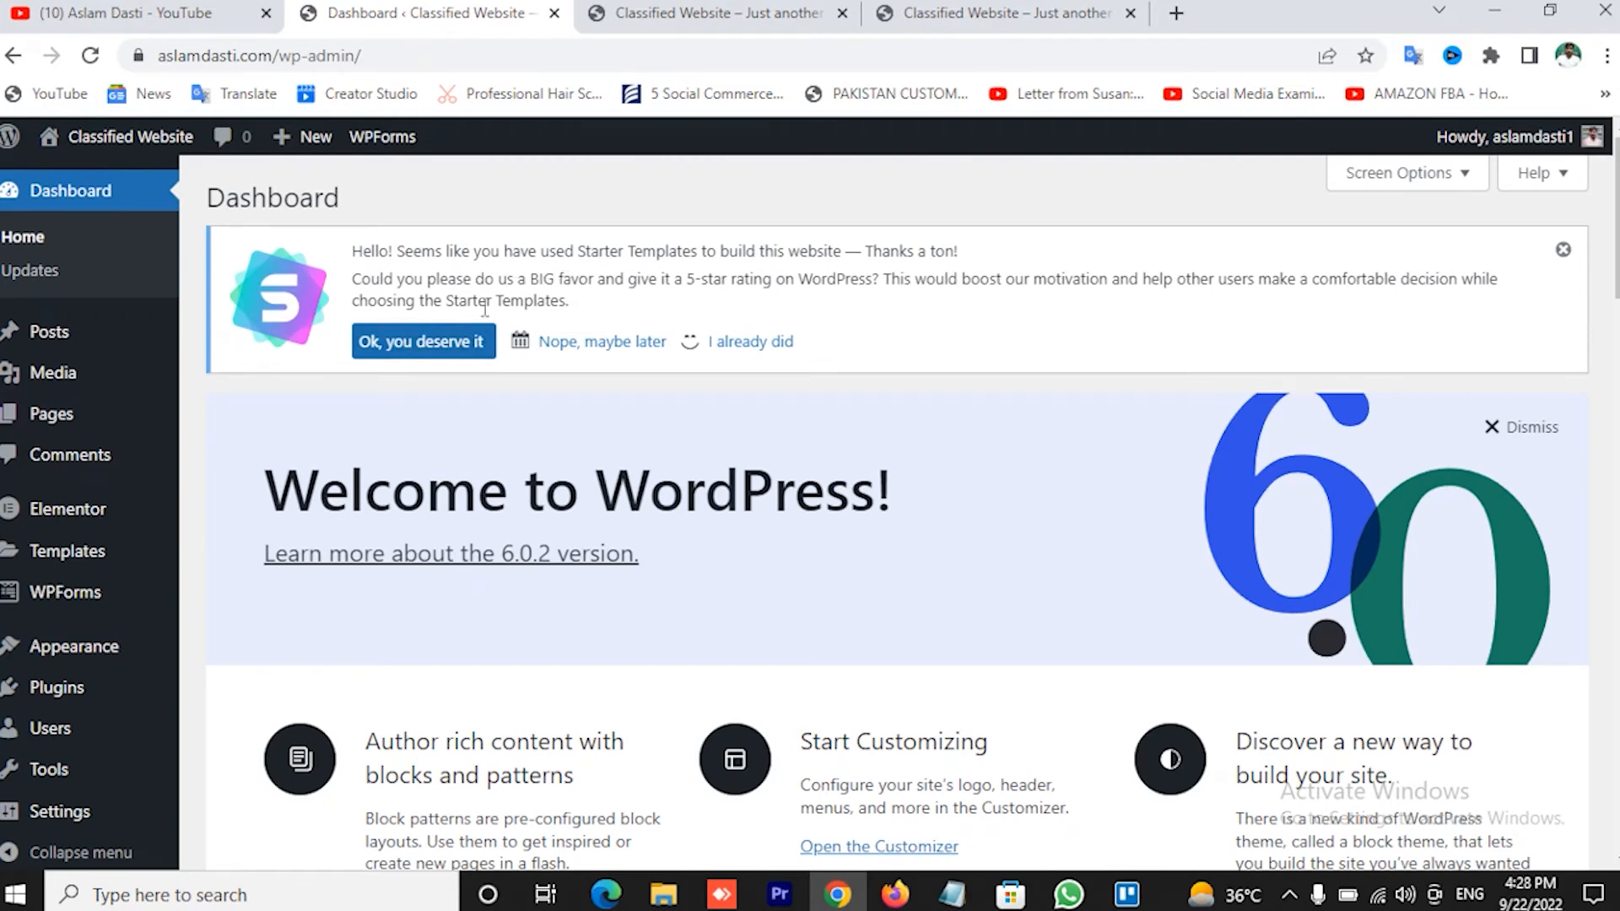
# Compare the imported home page with the site's original default-theme page, and return to the WordPress dashboard
pyautogui.click(737, 13)
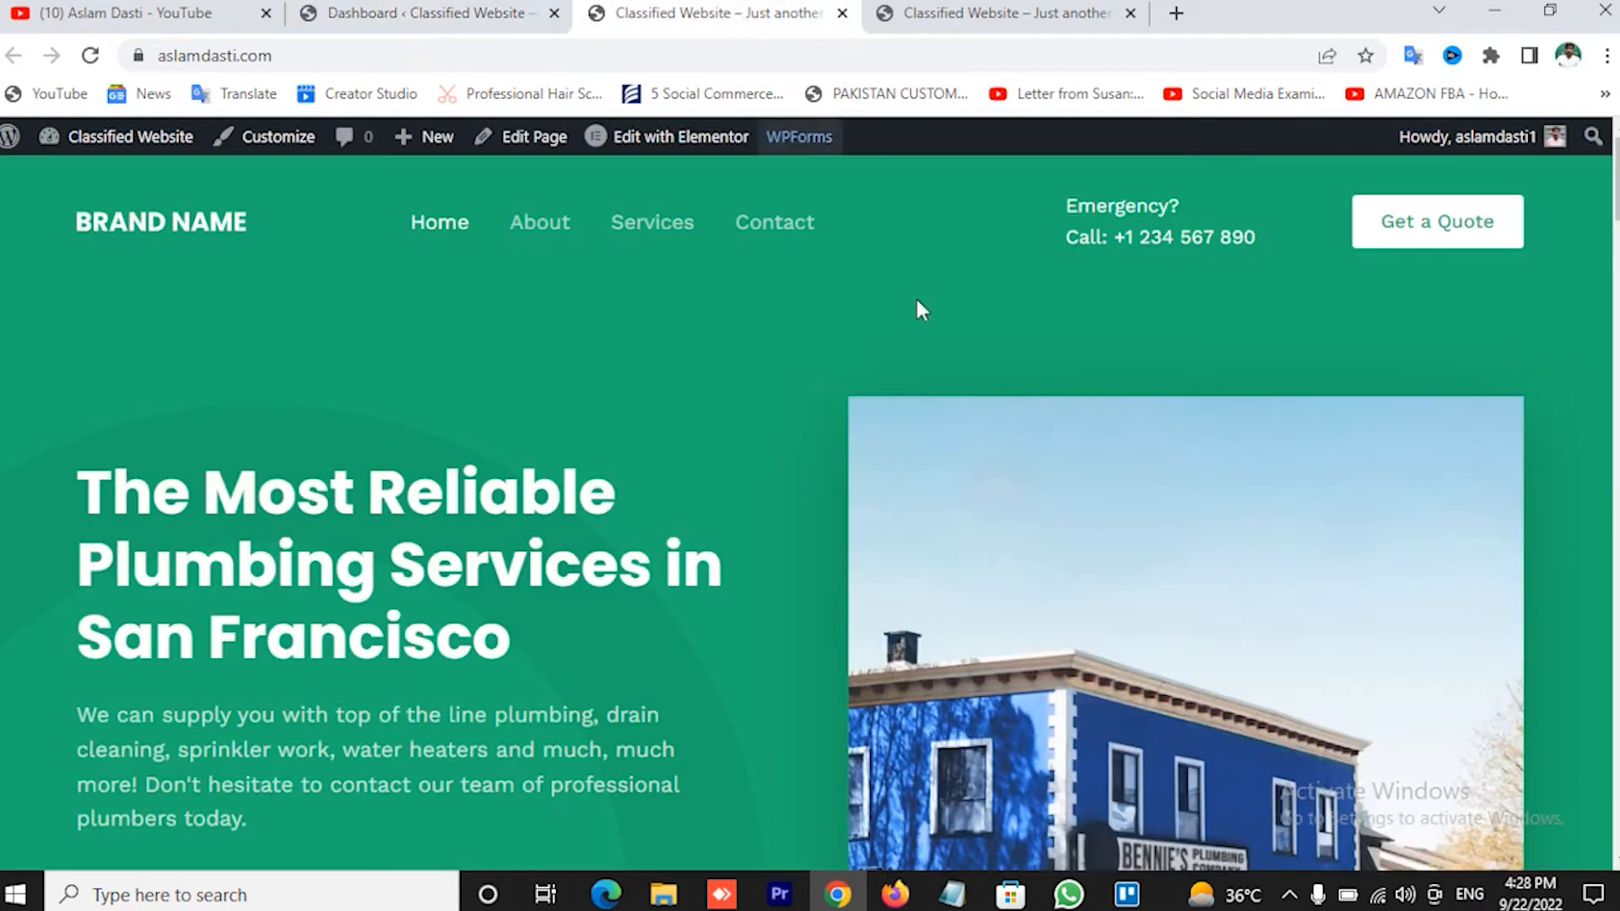
pyautogui.click(988, 5)
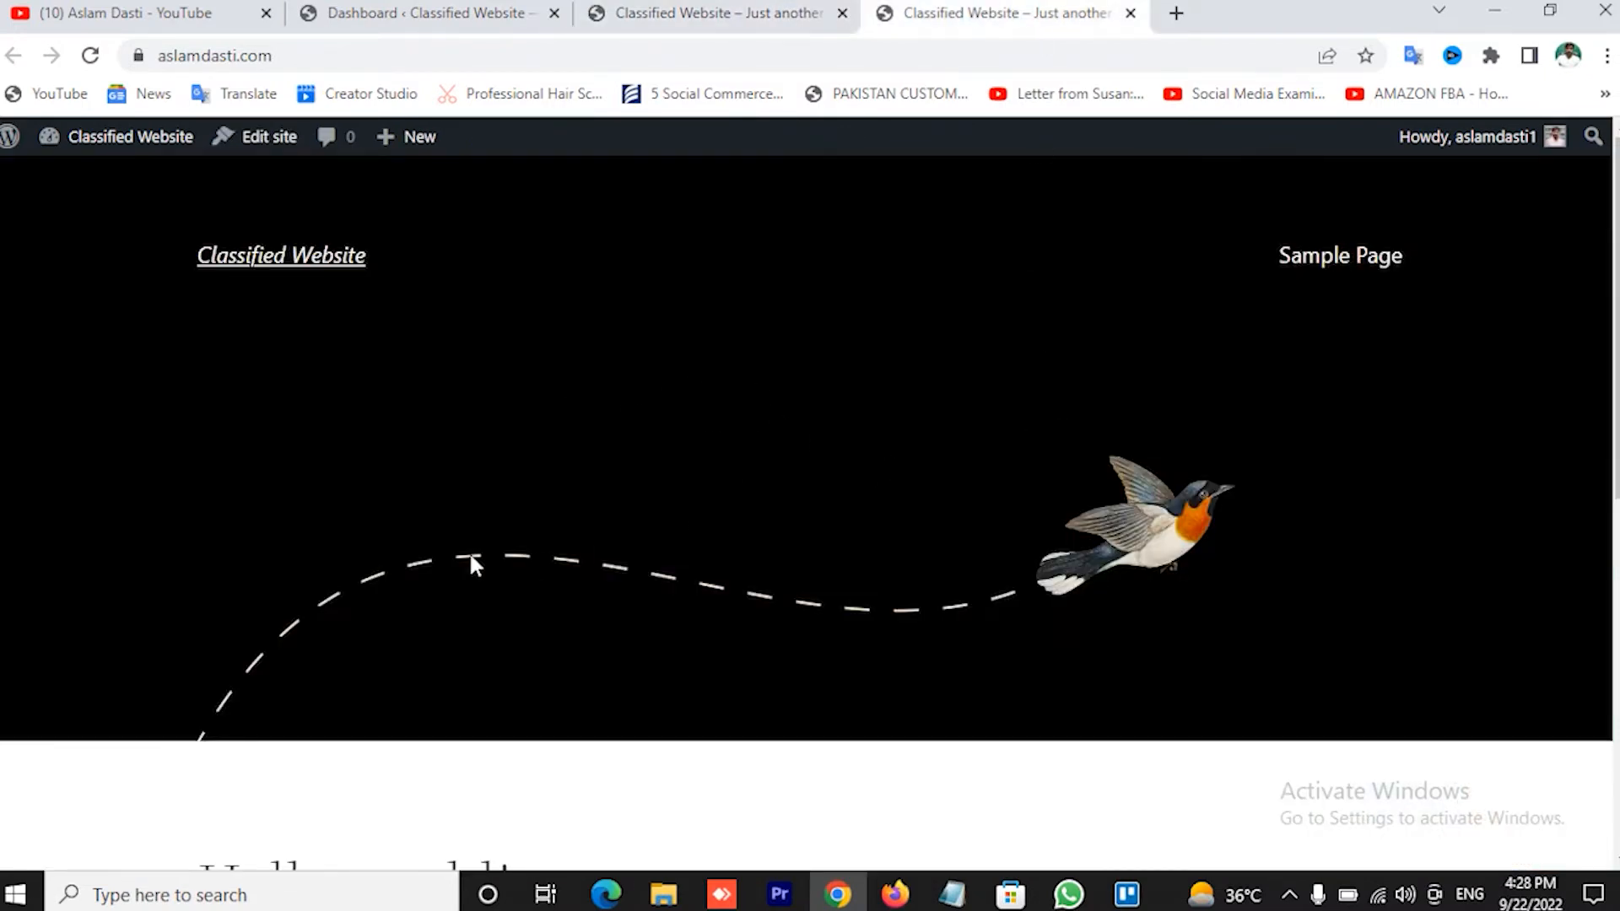
pyautogui.scroll(-8, 506, 410)
pyautogui.scroll(8, 507, 409)
pyautogui.hotkey('ctrl', 'shift', 'Tab')
pyautogui.scroll(-14, 534, 498)
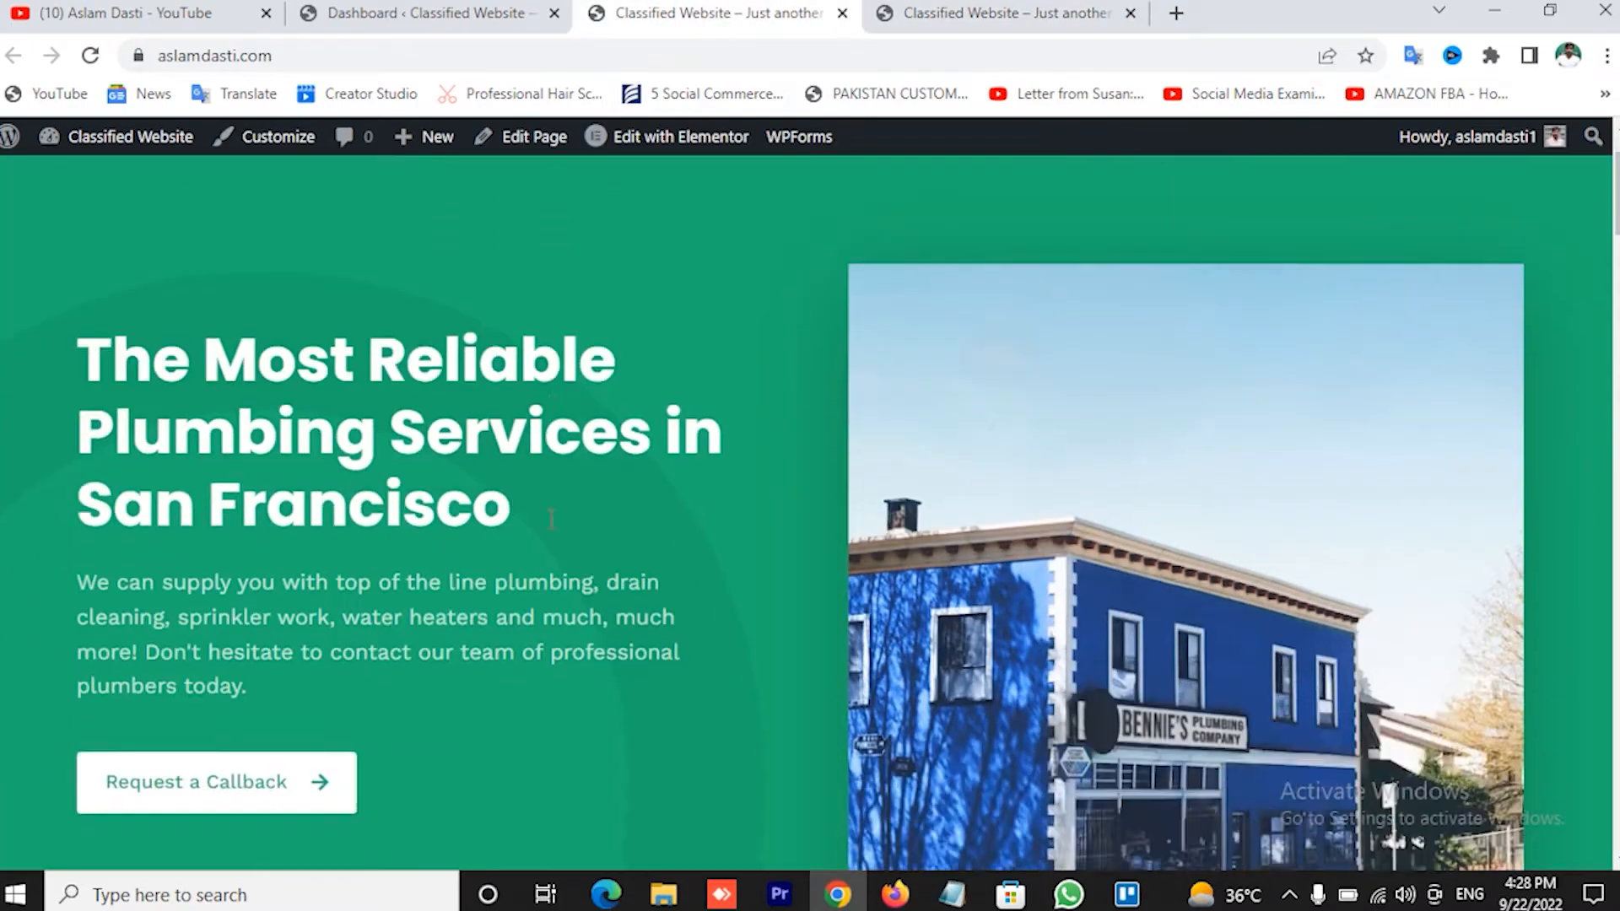
pyautogui.scroll(7, 551, 519)
pyautogui.scroll(7, 551, 519)
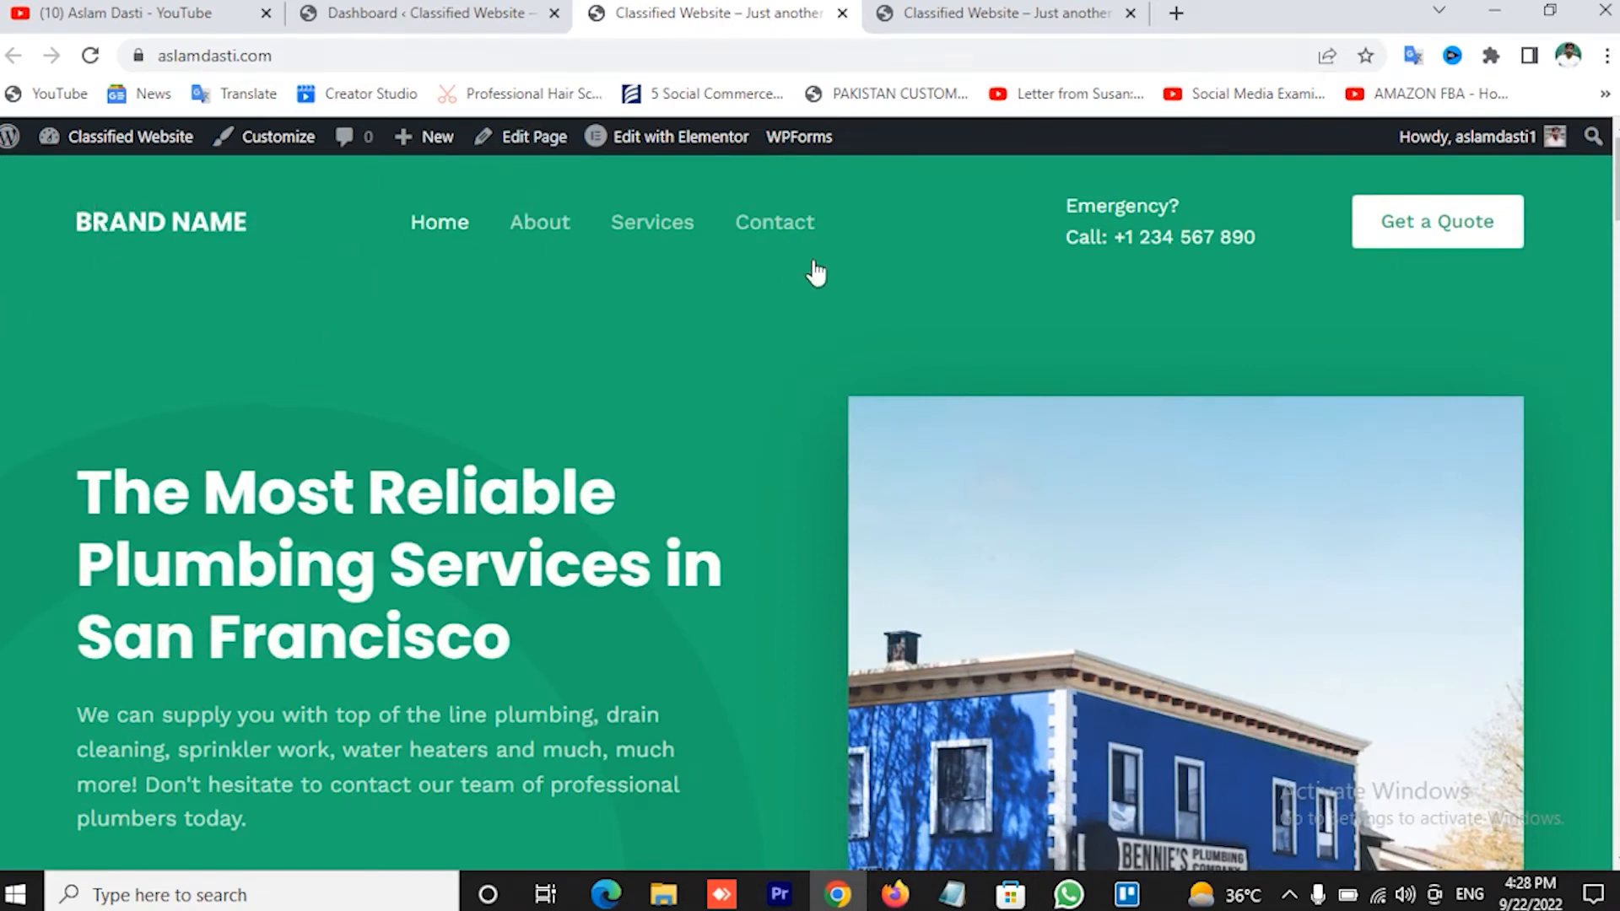
pyautogui.click(422, 13)
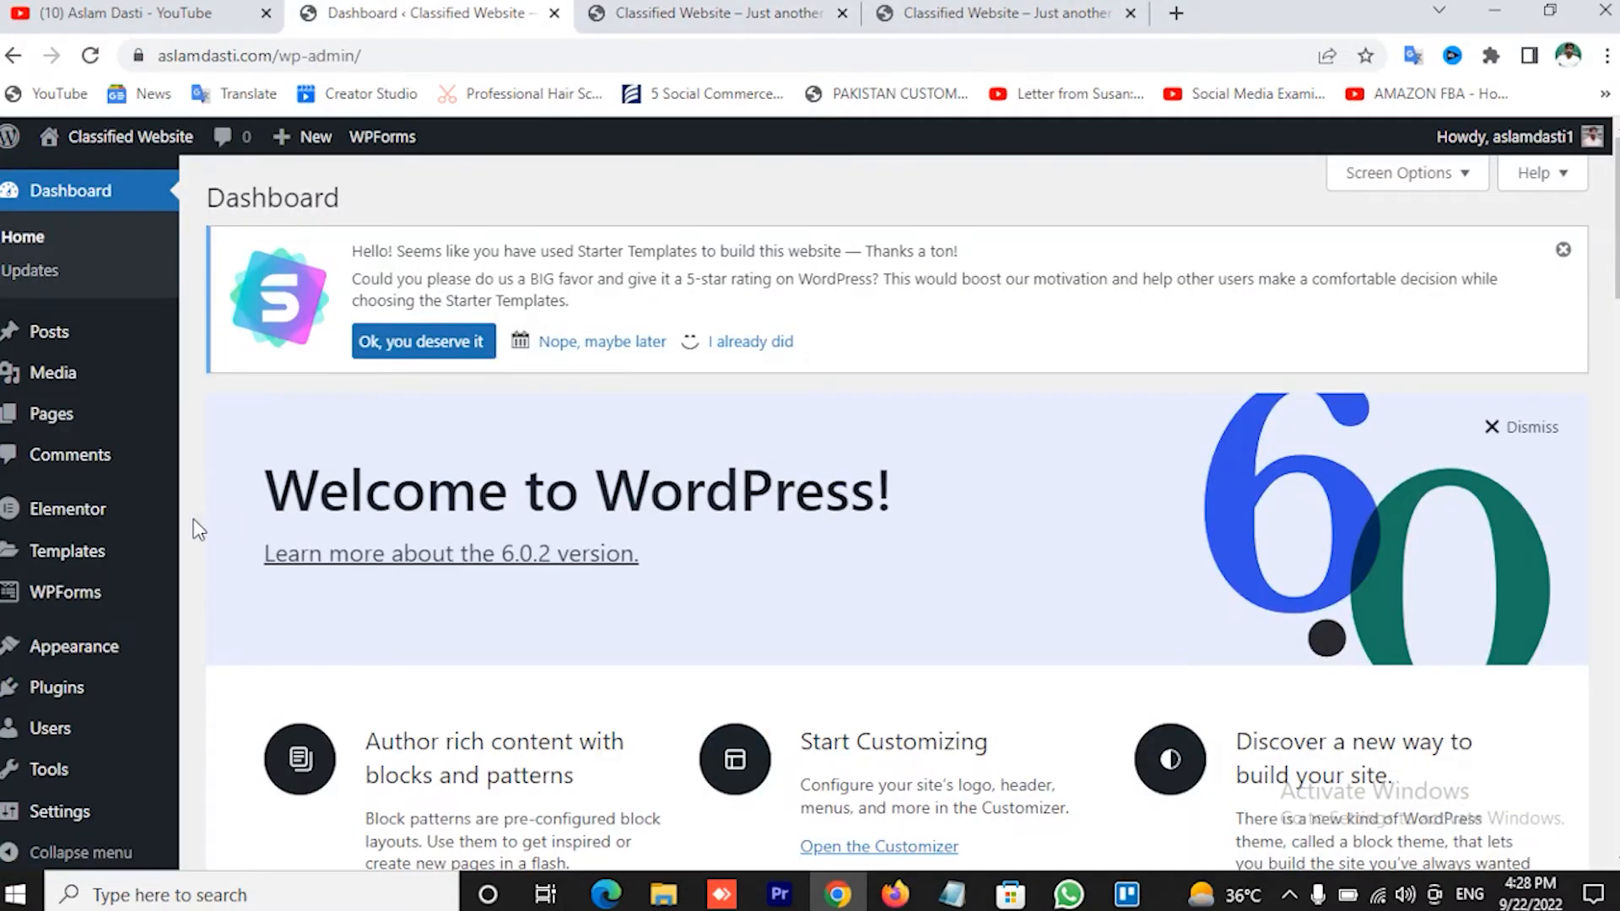
# Open the theme customizer for the Classified Website and go to the Header Builder settings
pyautogui.moveTo(118, 657)
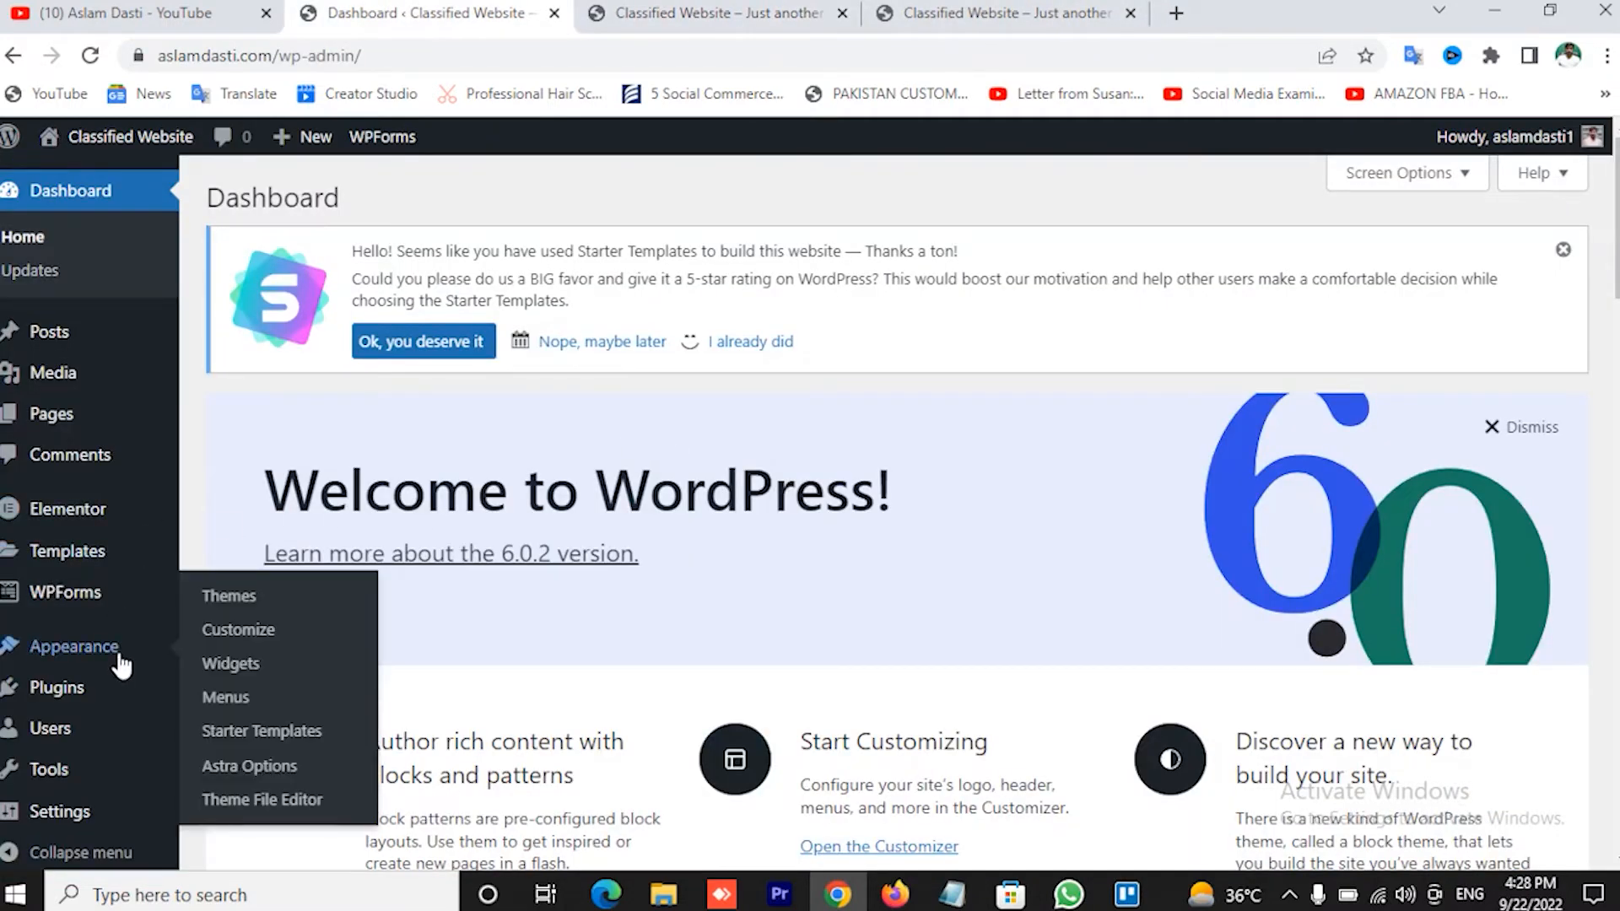
pyautogui.click(256, 630)
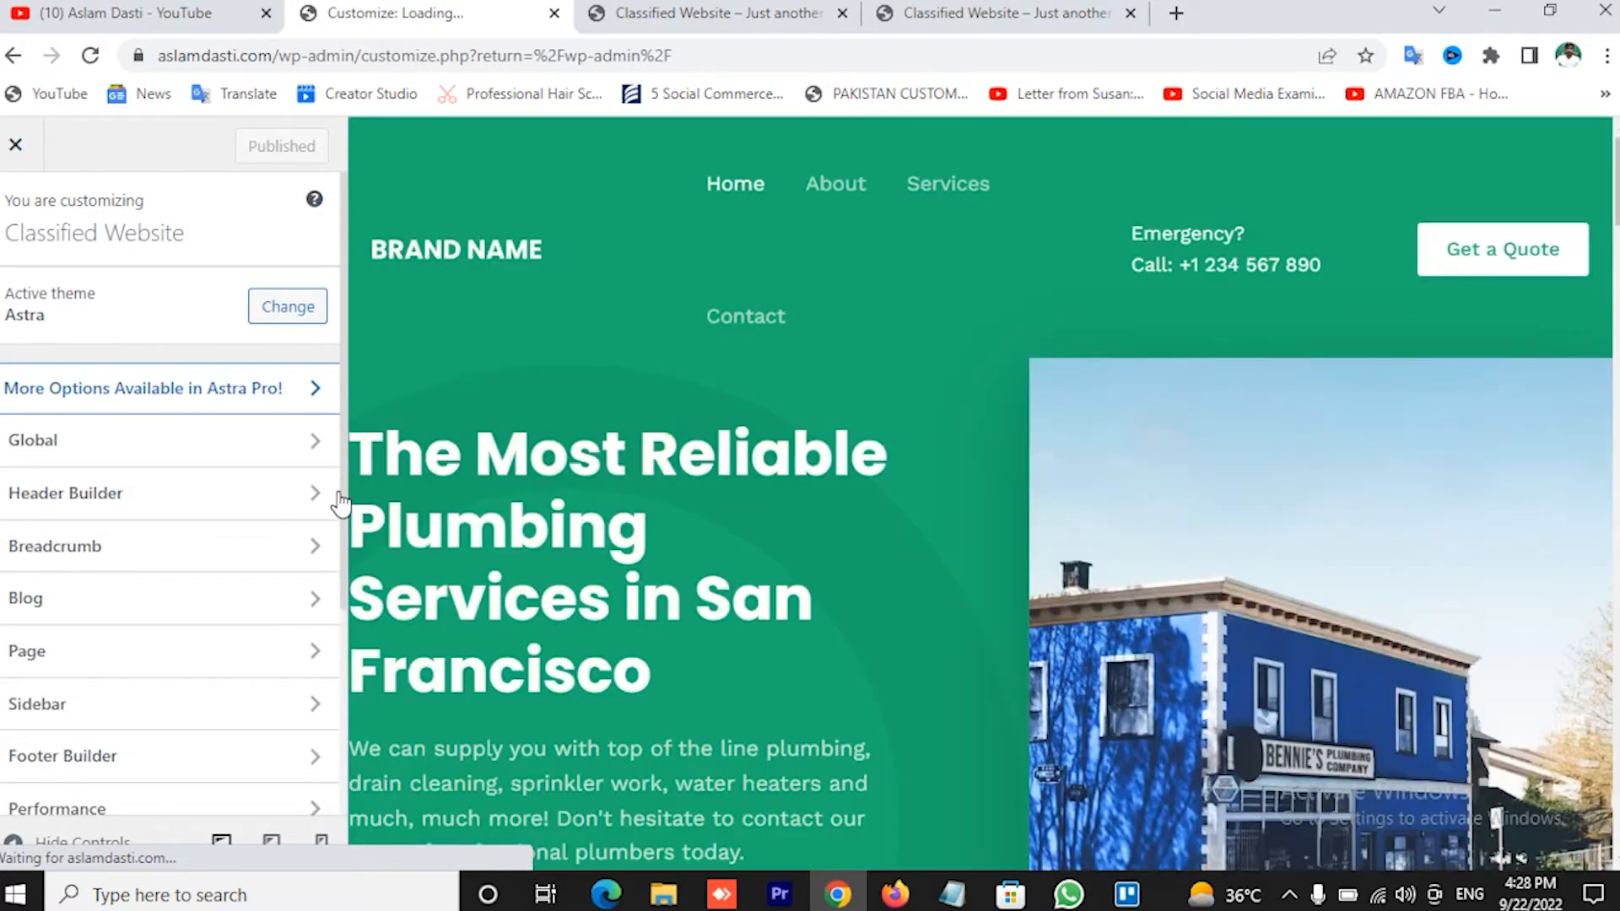
pyautogui.click(311, 454)
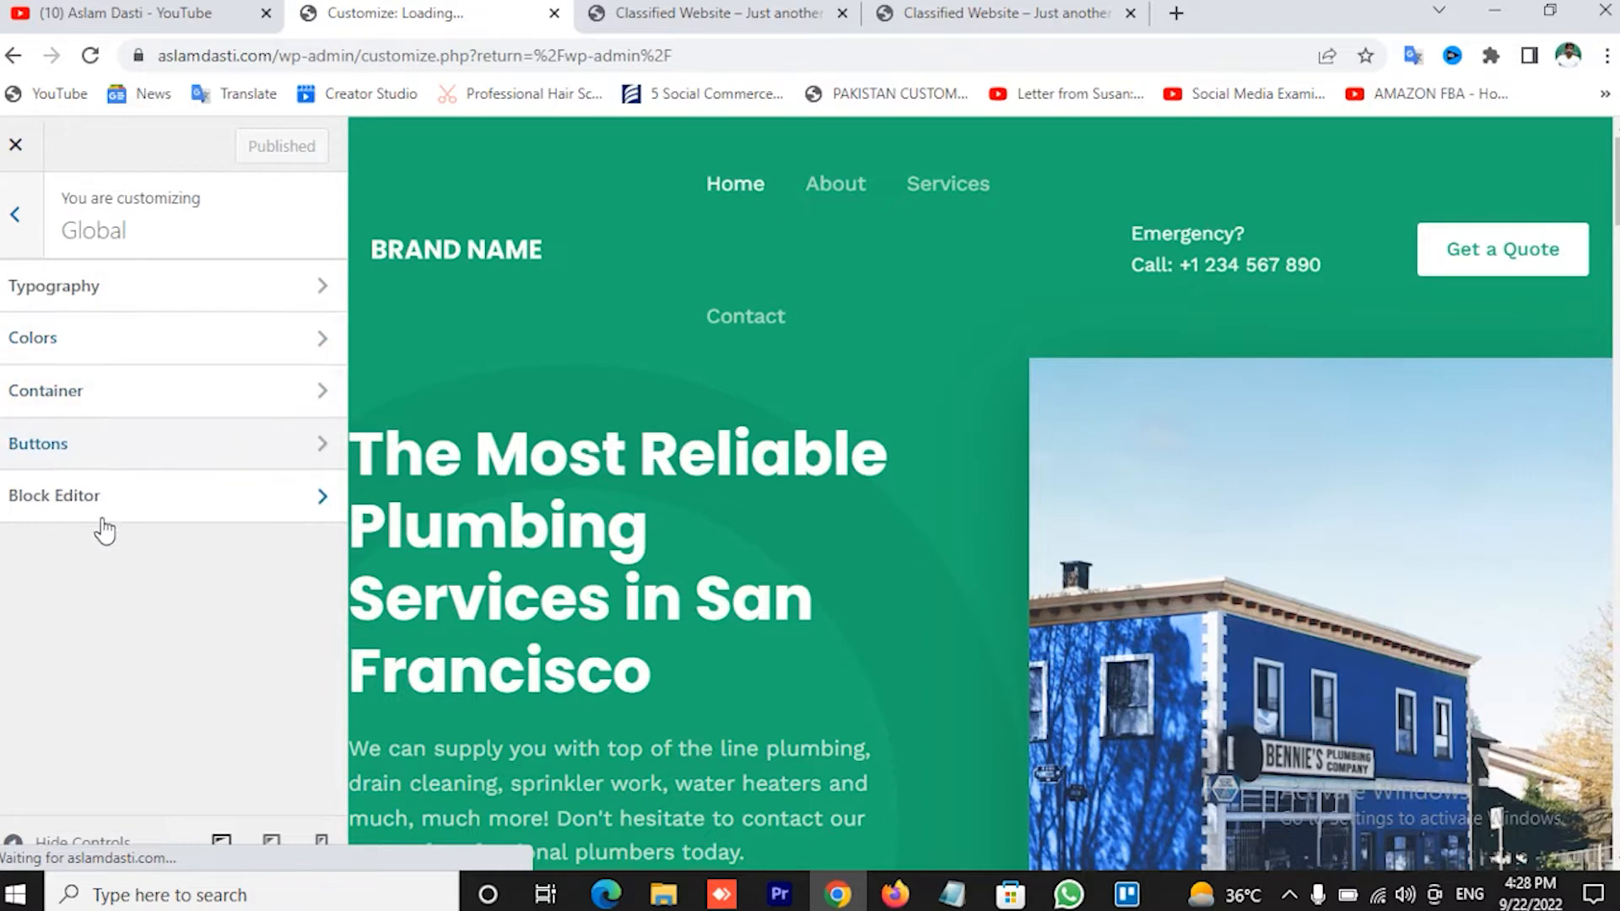
pyautogui.click(13, 217)
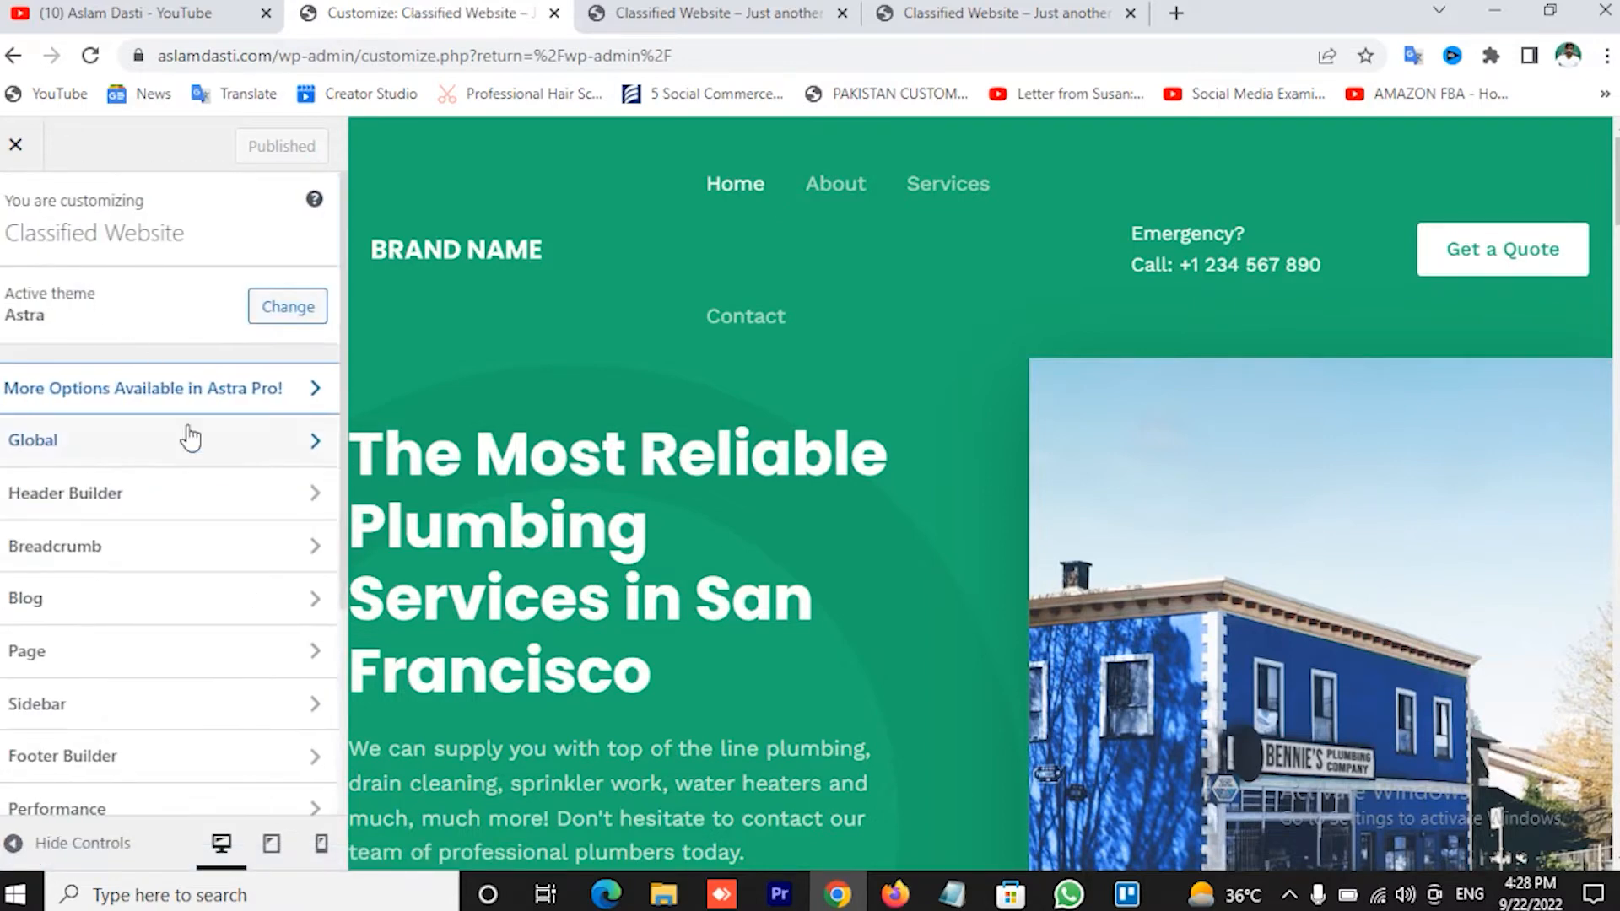
pyautogui.click(262, 505)
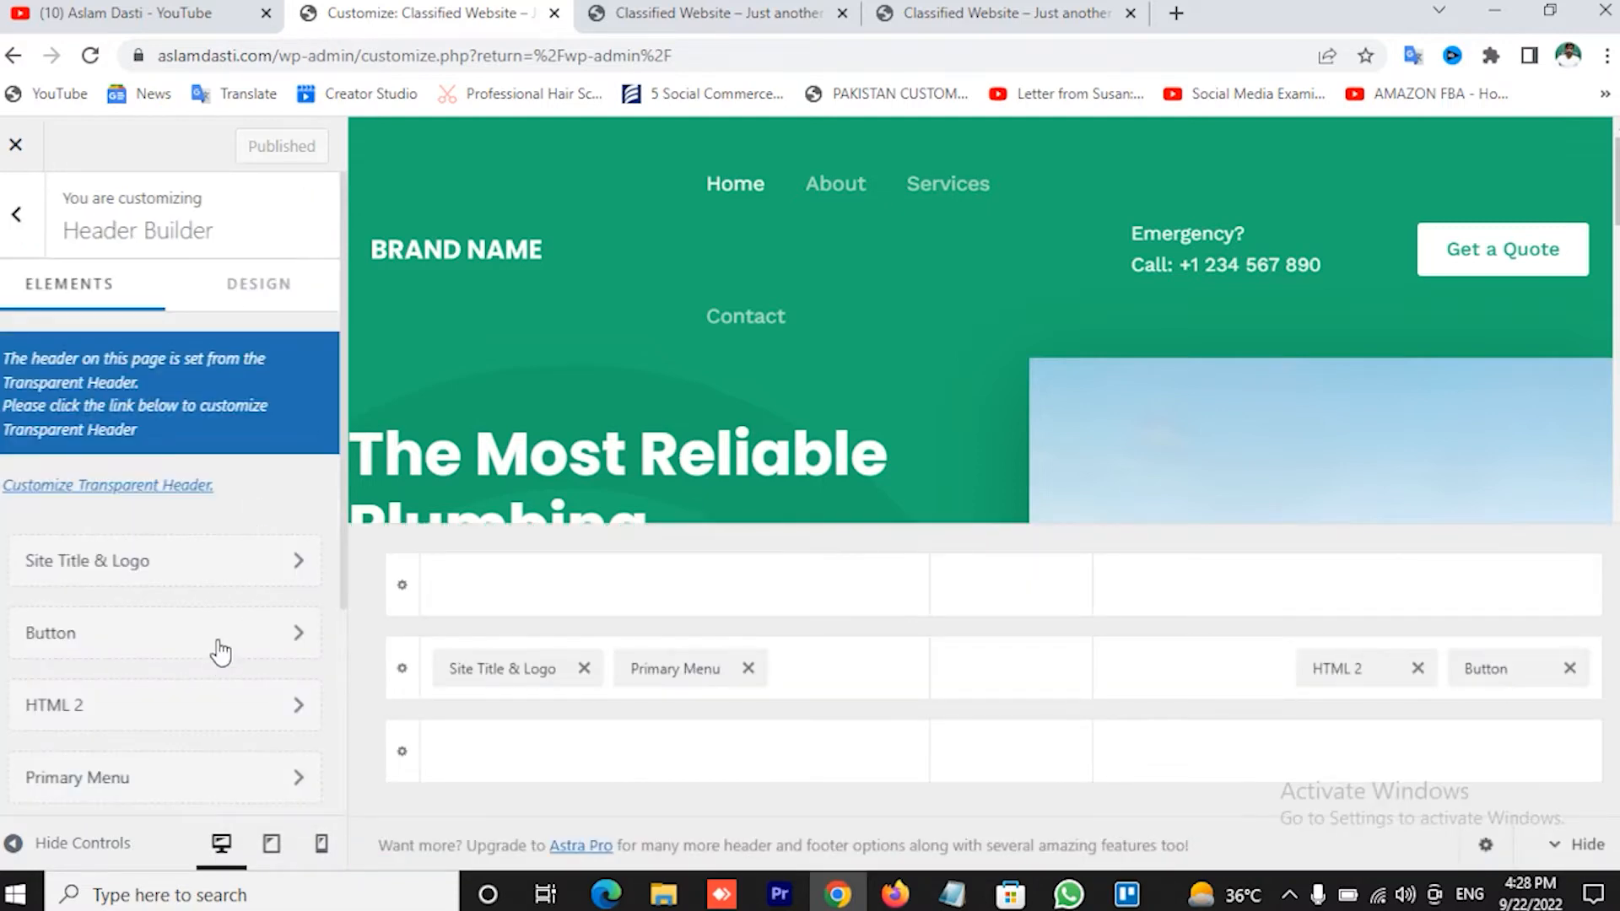
# Examine the Header Builder's elements and its design settings for width and margin
pyautogui.scroll(-1, 298, 487)
pyautogui.scroll(-1, 297, 484)
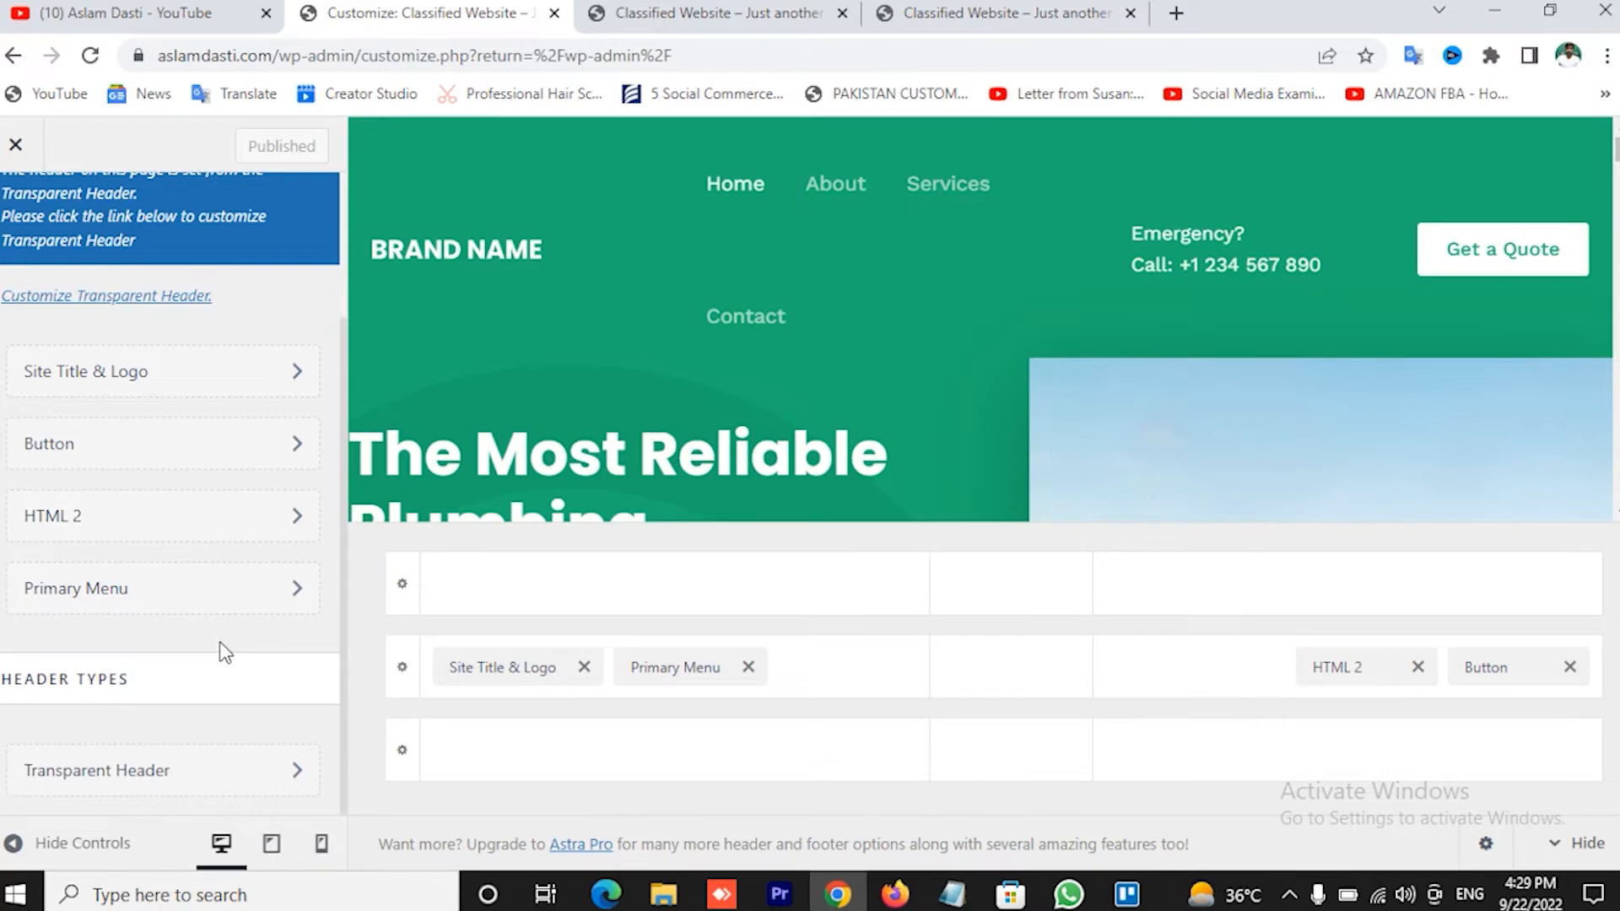
pyautogui.scroll(3, 218, 639)
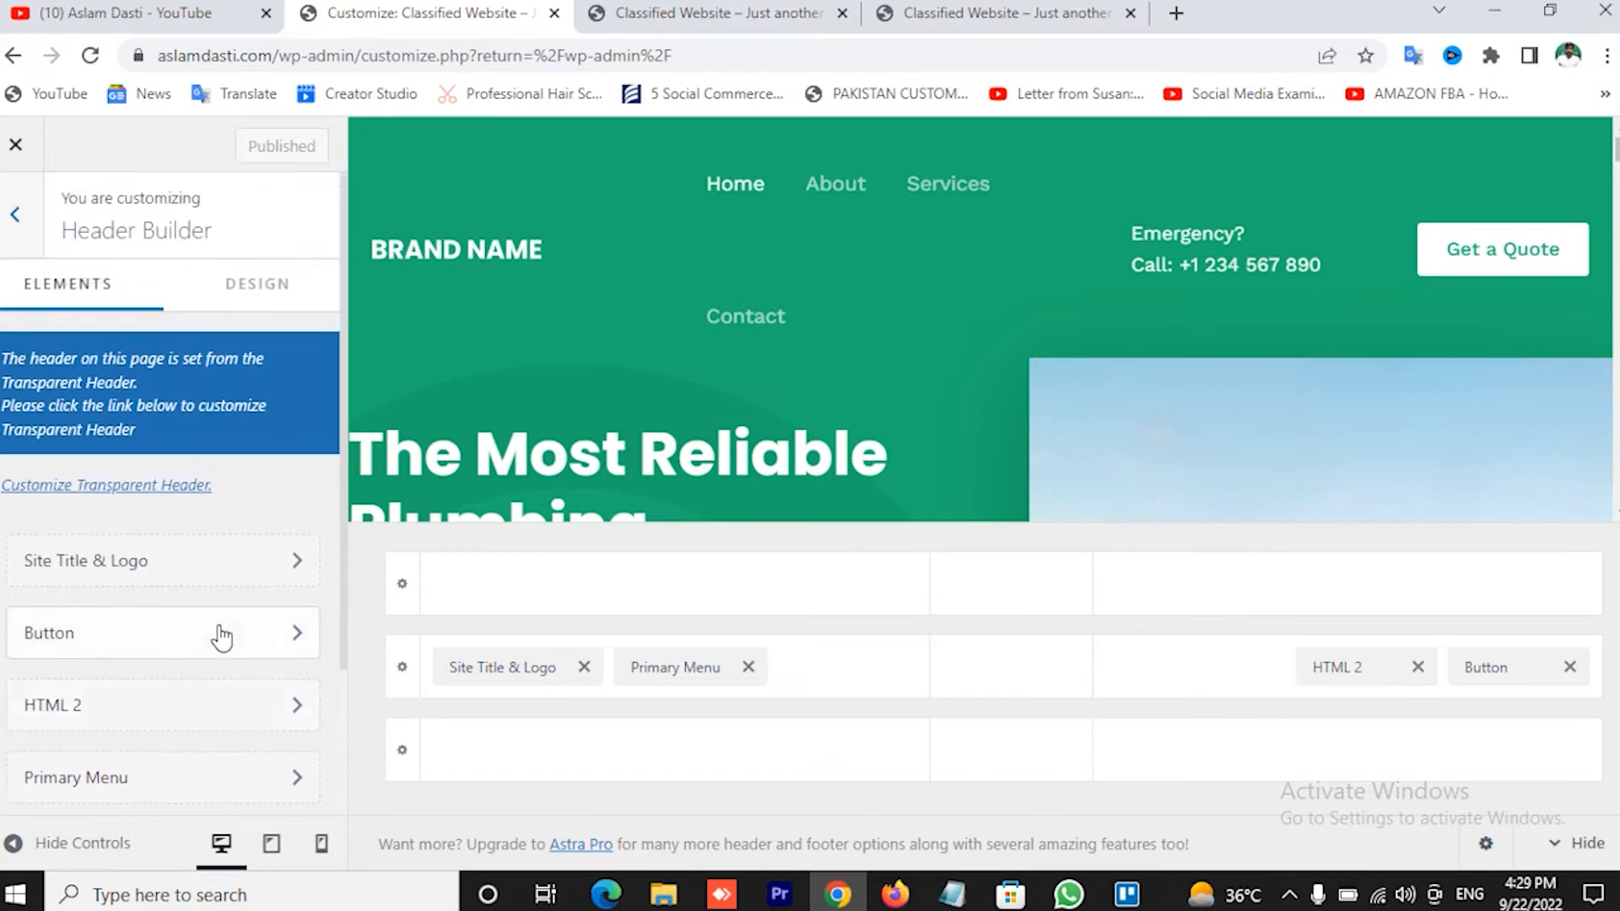
pyautogui.click(255, 287)
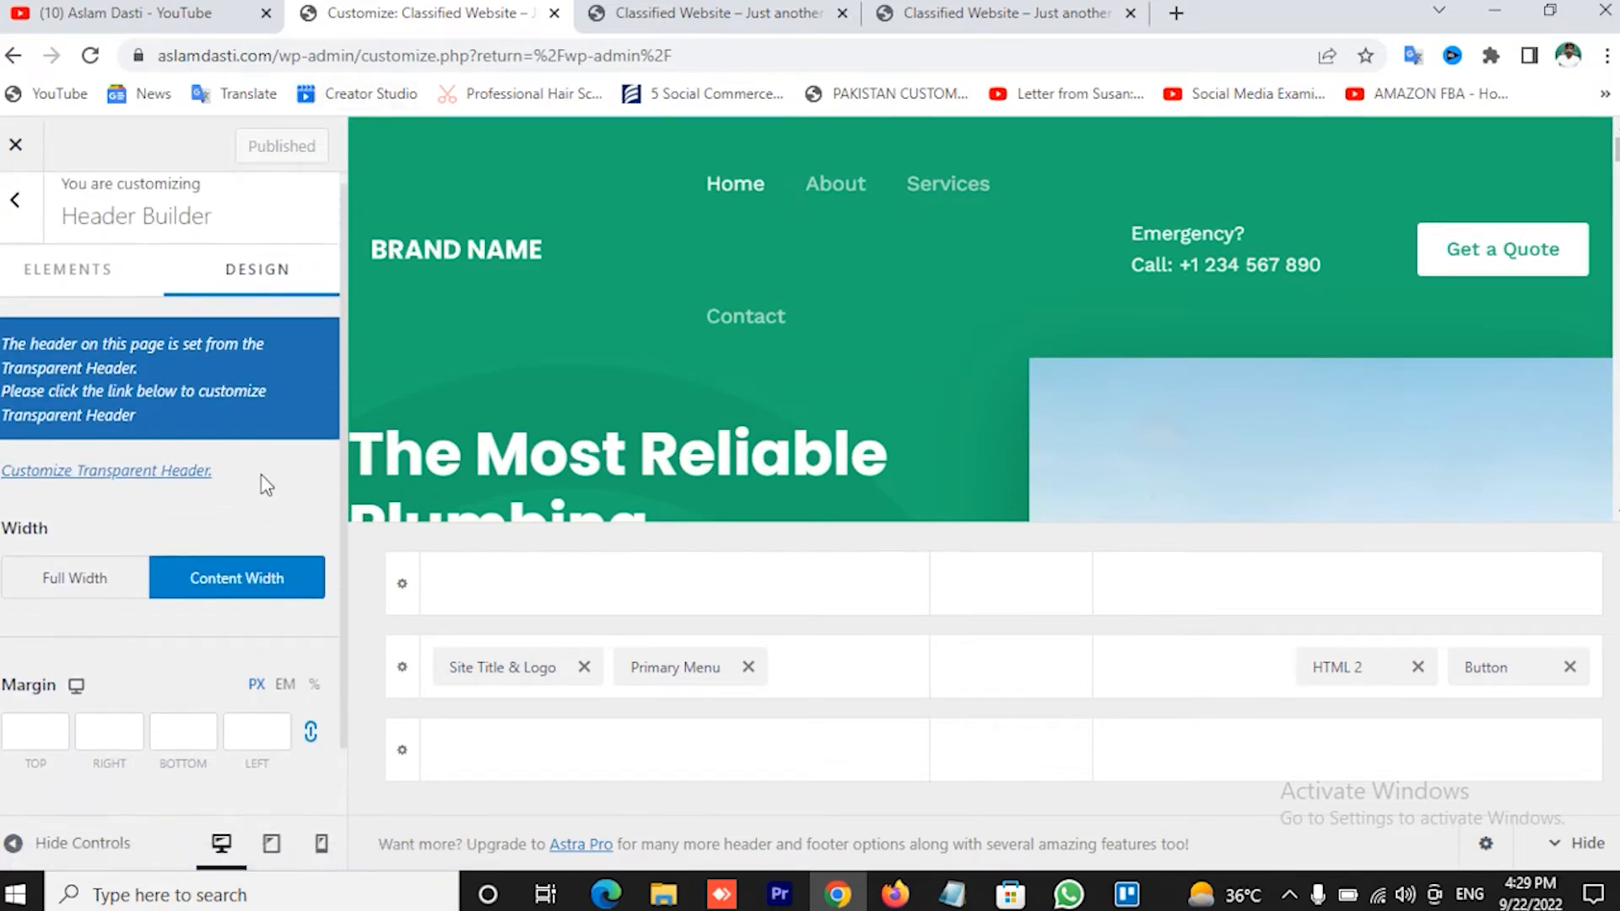
pyautogui.click(68, 287)
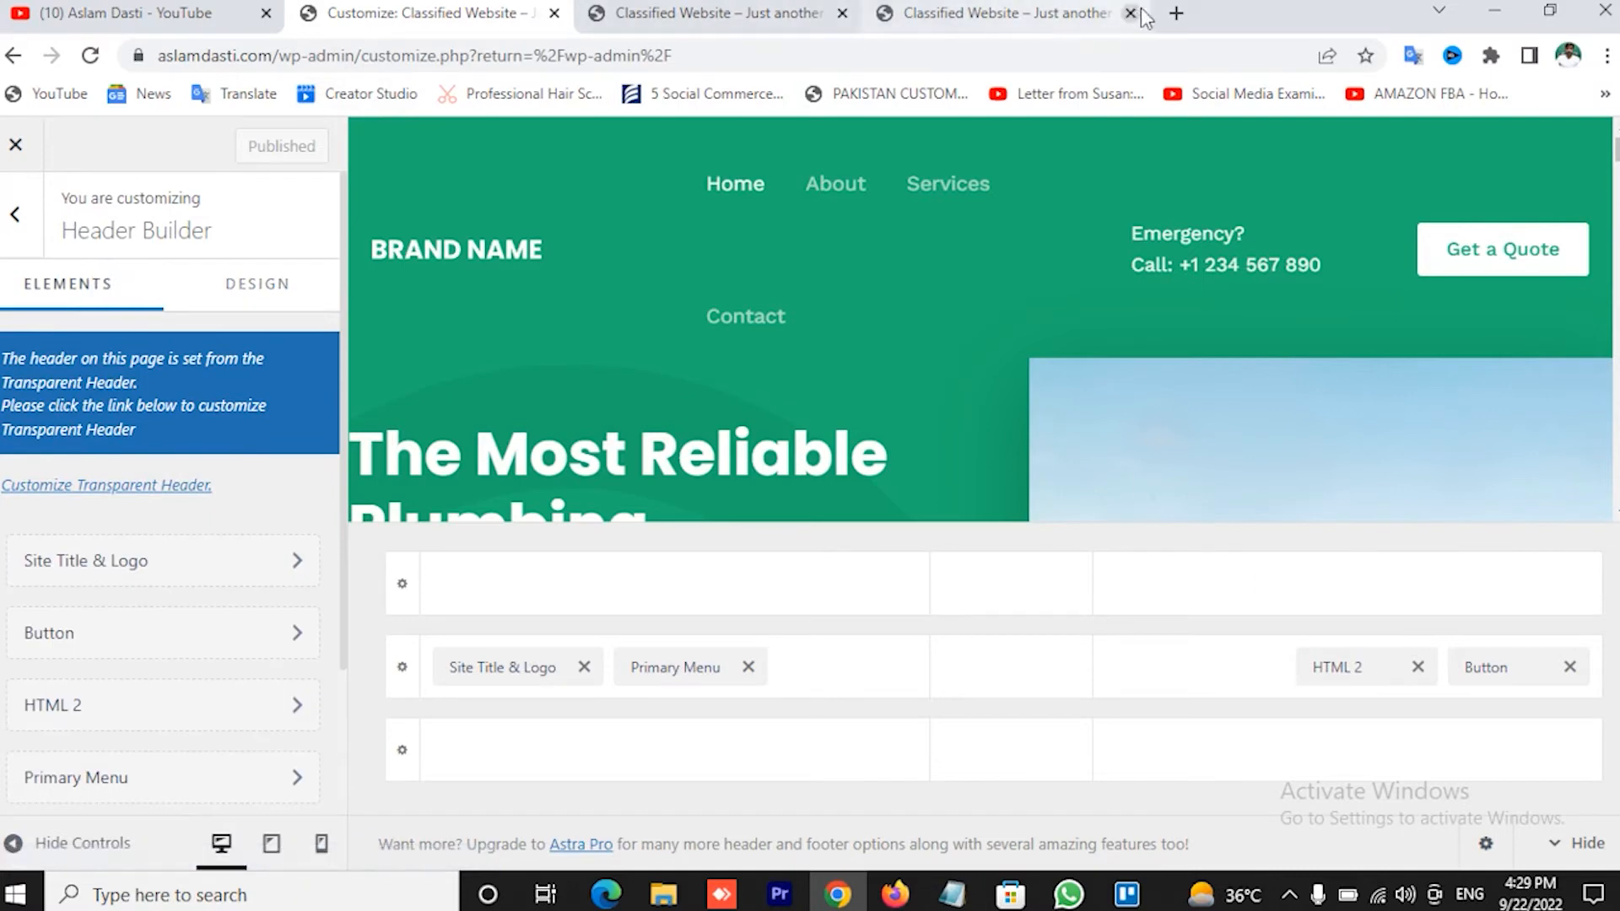
# Search the web for "logomakr" in a new browser tab
pyautogui.click(1175, 13)
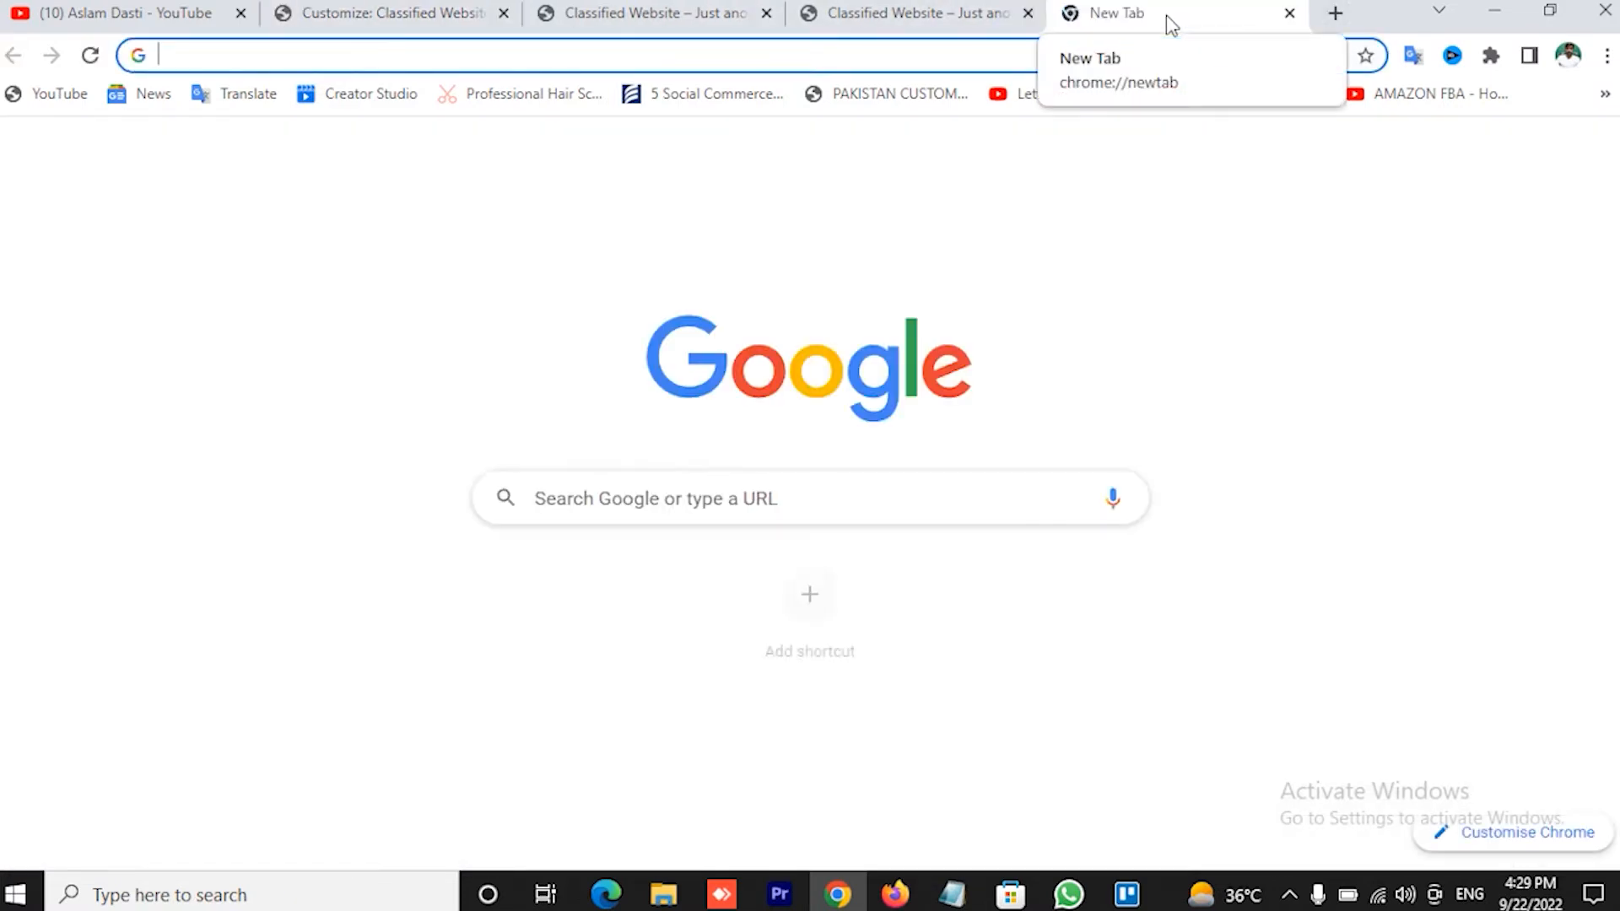
pyautogui.write('logomakr')
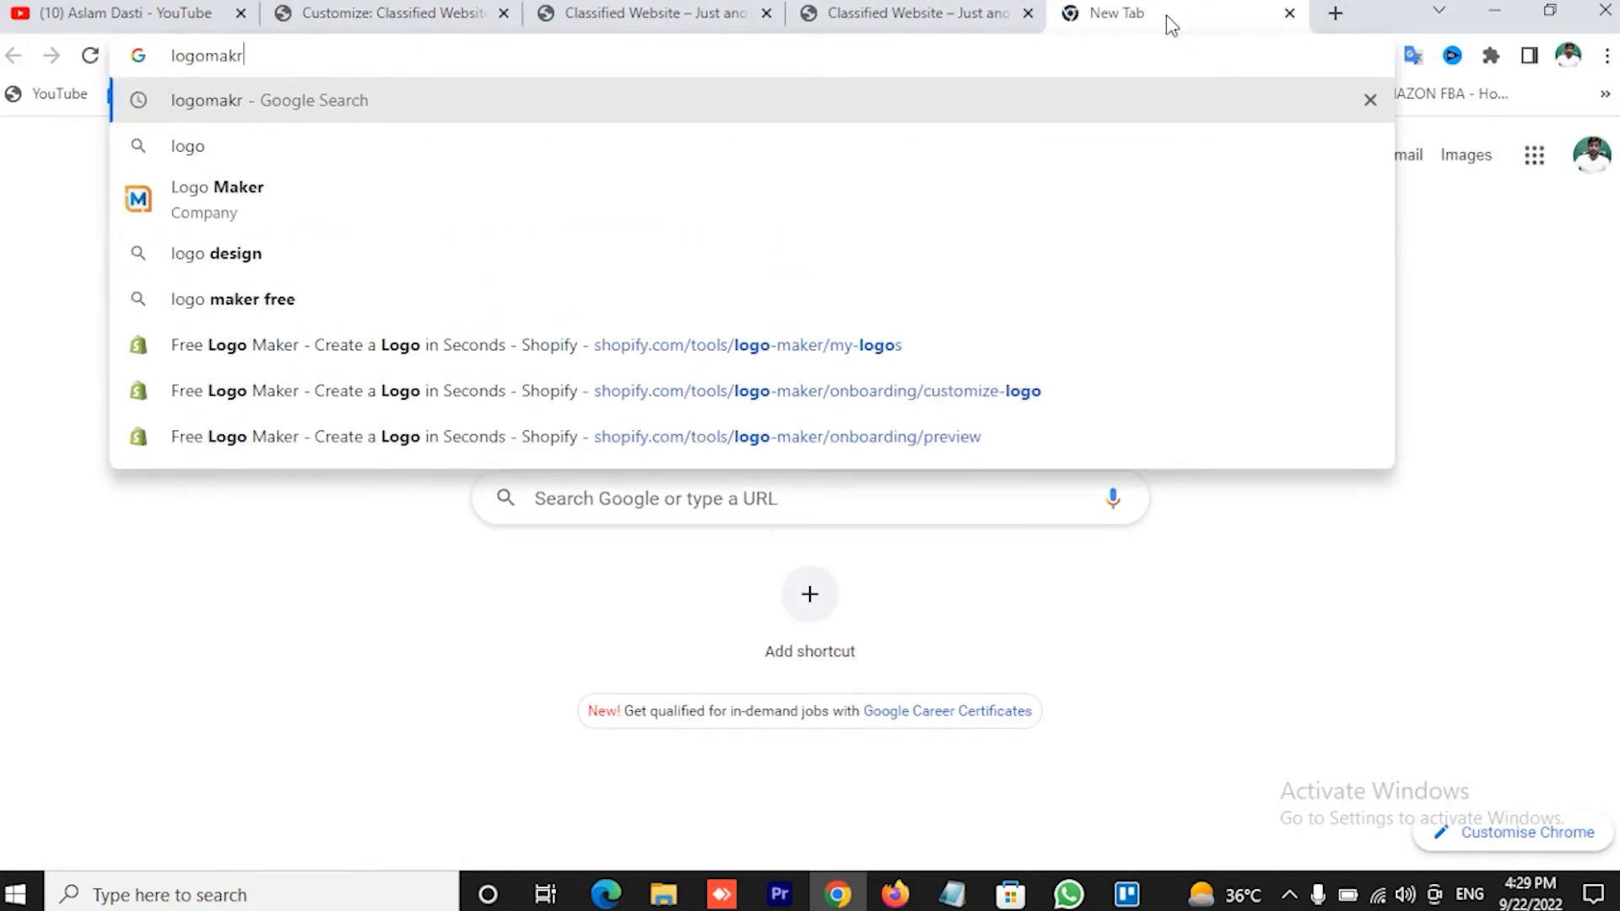
pyautogui.press('Return')
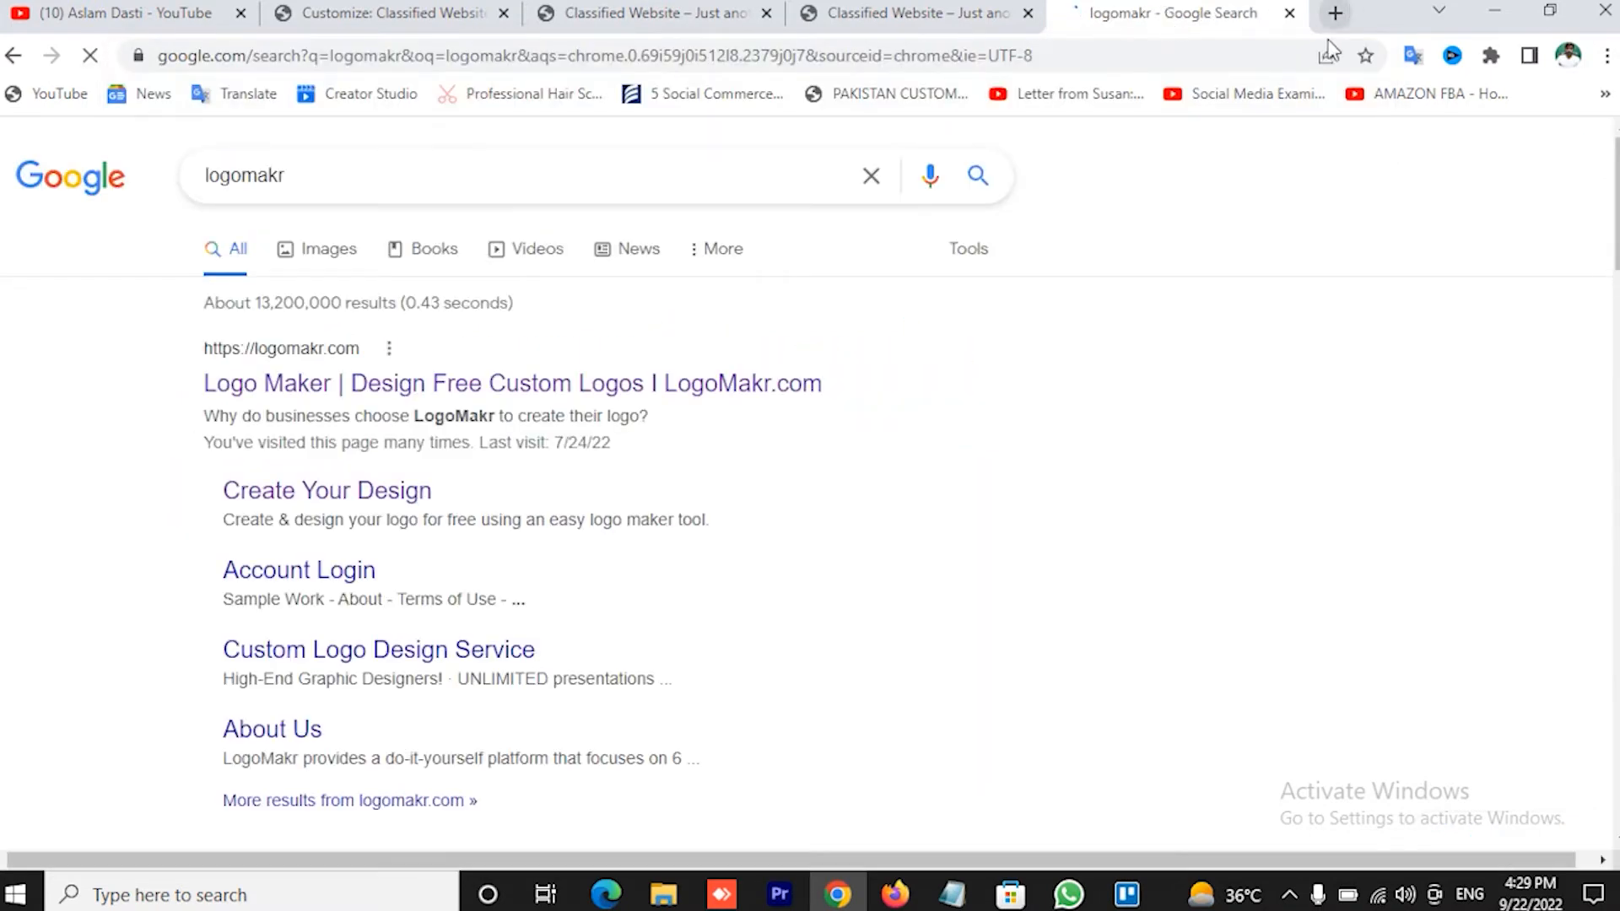
# Search the web for "cooltext" in another new browser tab
pyautogui.click(1347, 20)
pyautogui.write('coo')
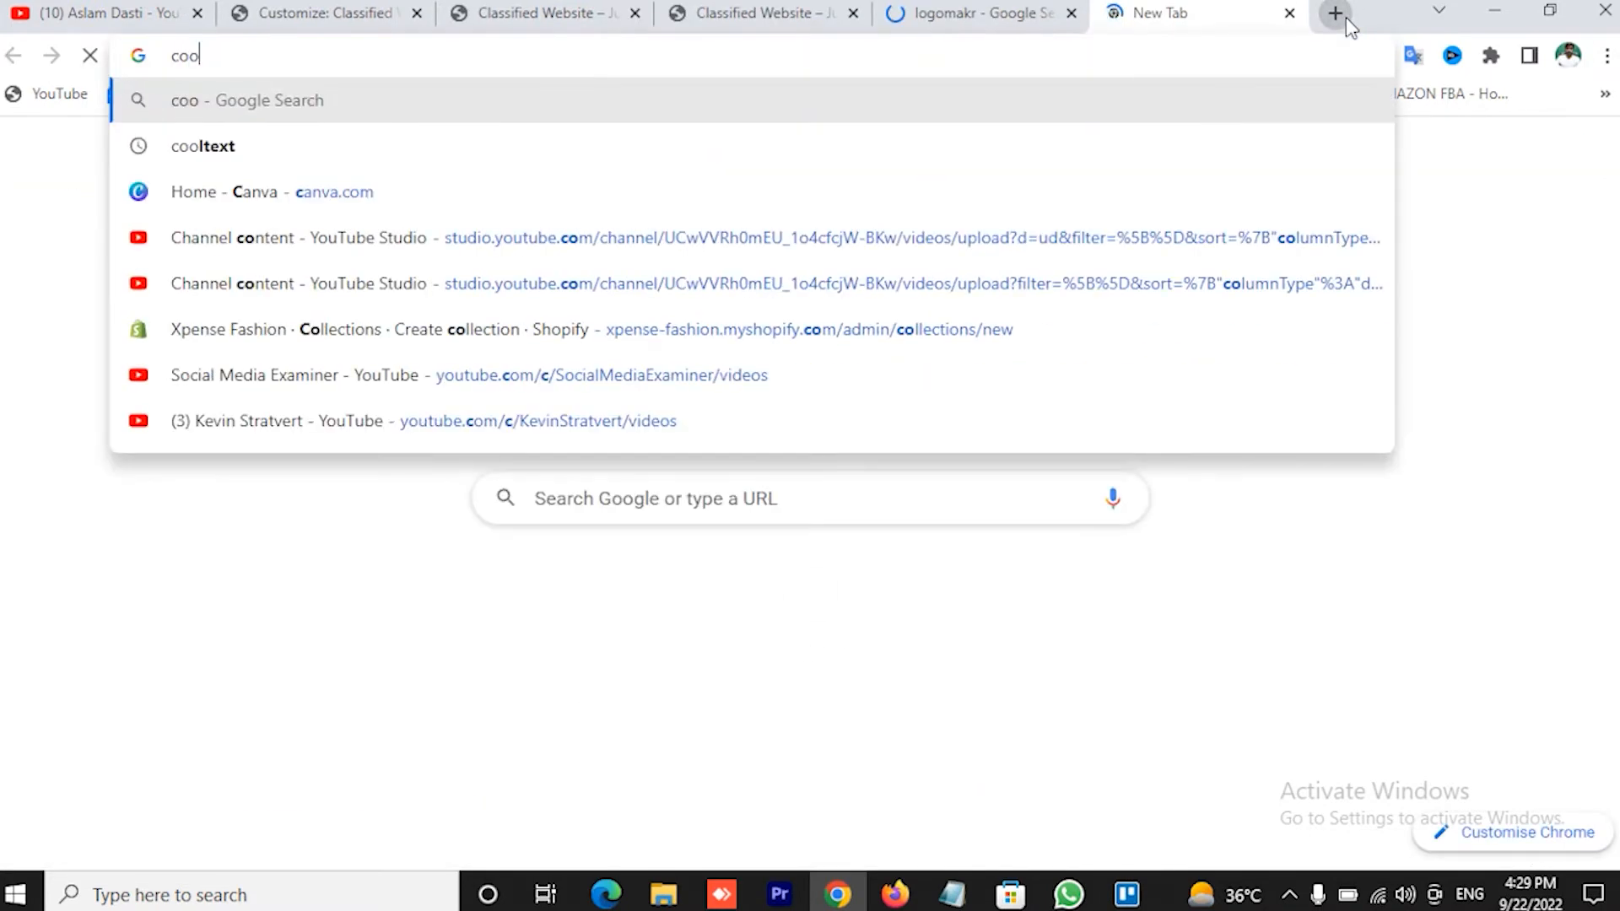
pyautogui.write('ltext')
pyautogui.press('Return')
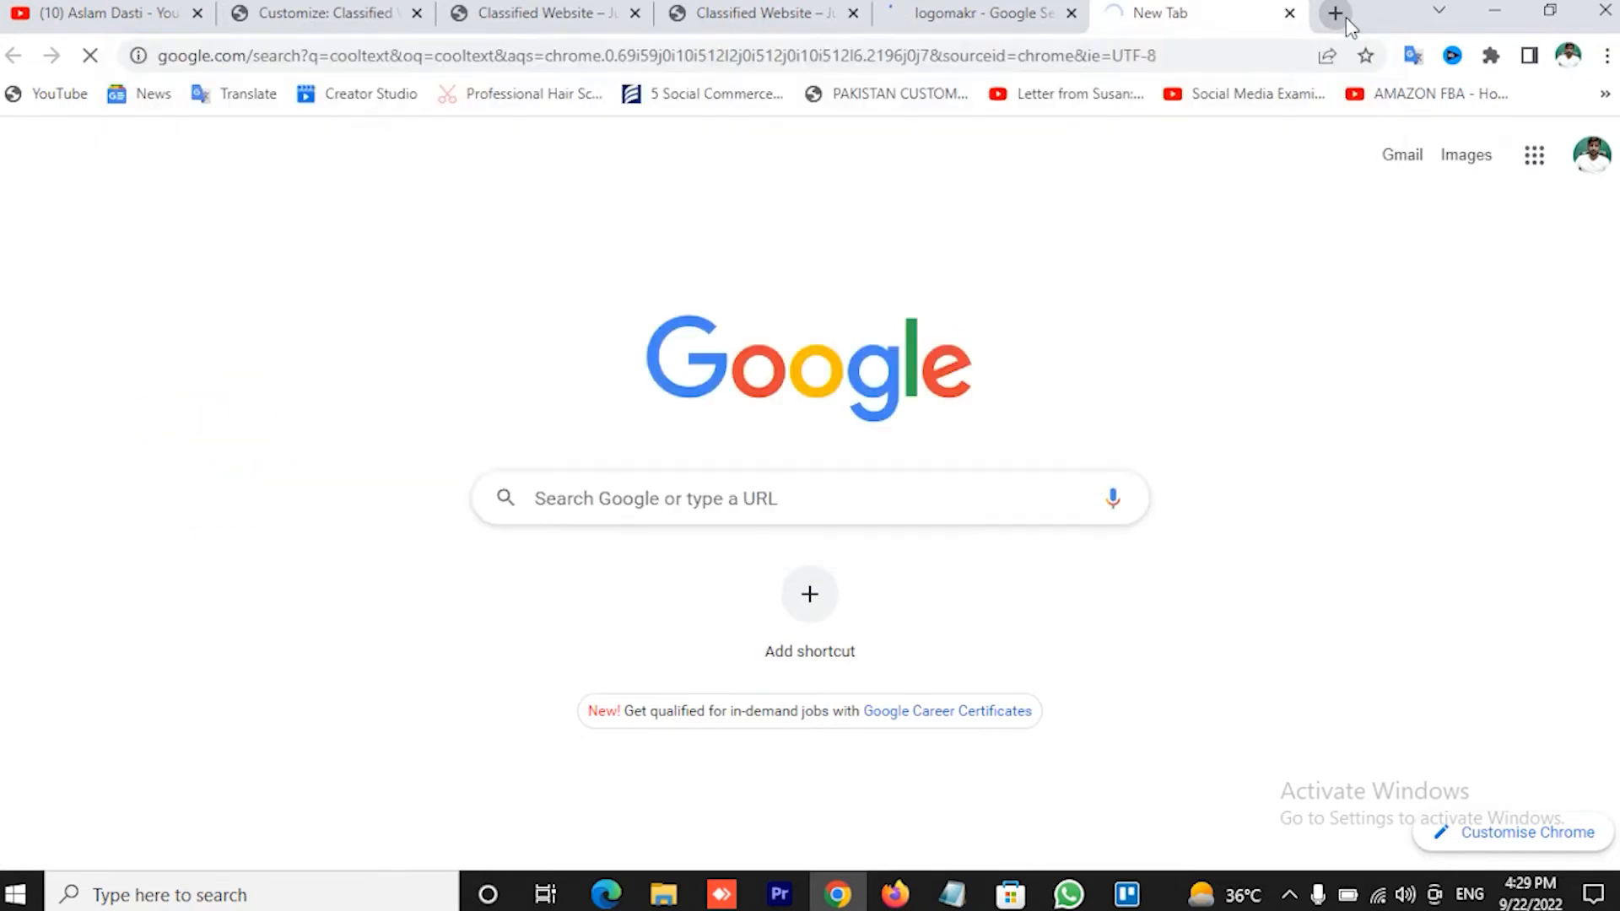
# Open the Hatchful logo maker at hatchful.shopify.com in a separate new browser tab
pyautogui.click(1348, 22)
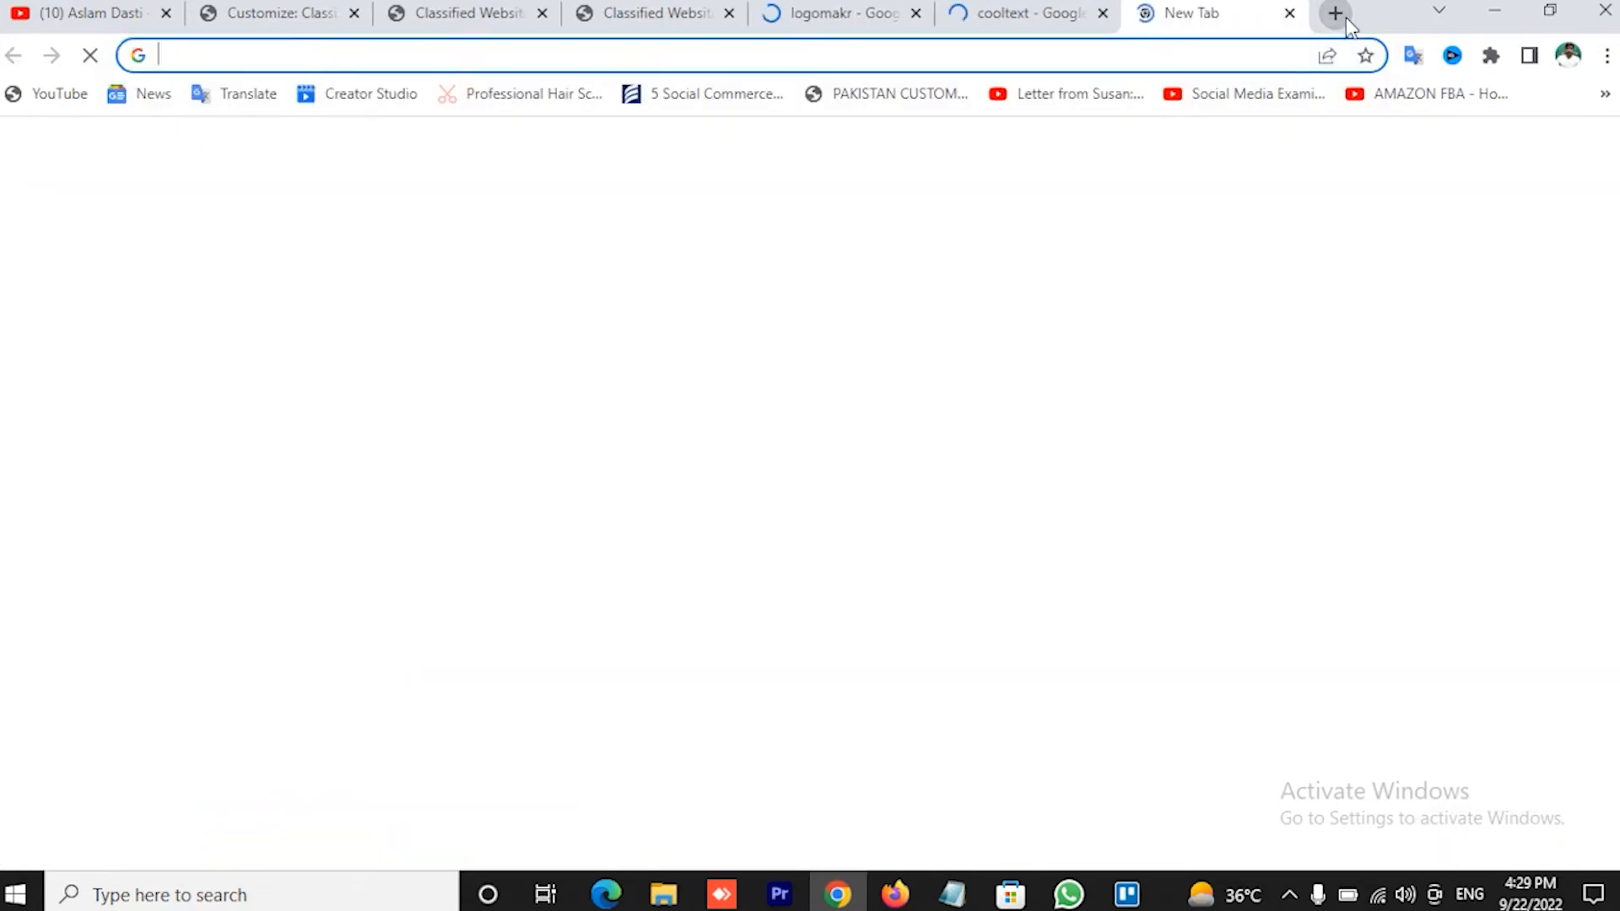
pyautogui.write('hatch')
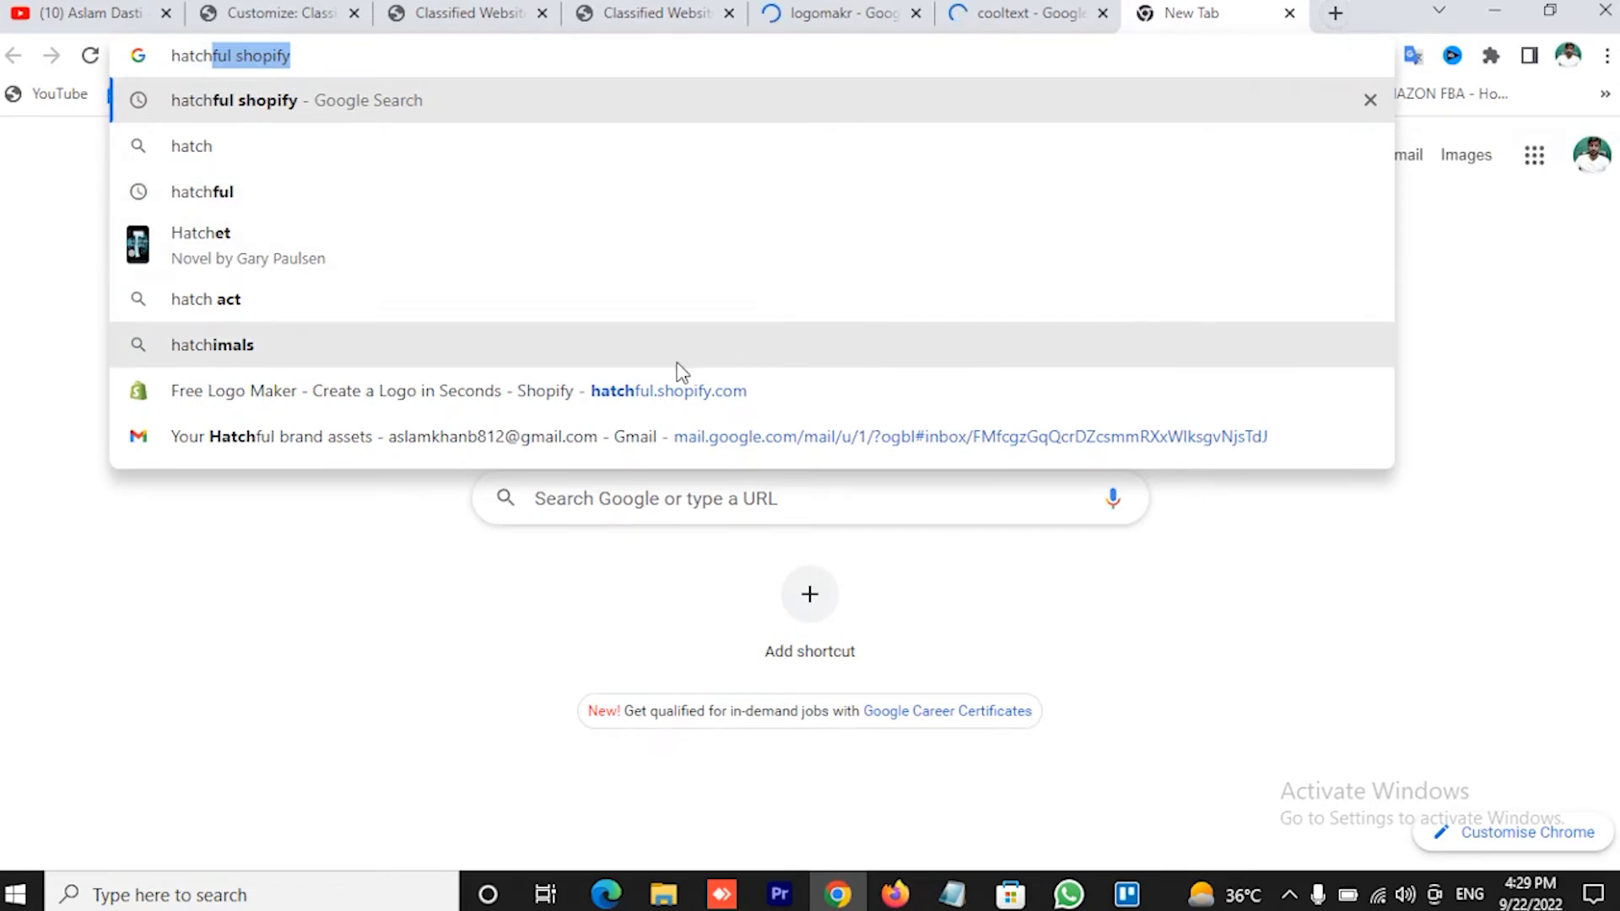
pyautogui.click(663, 391)
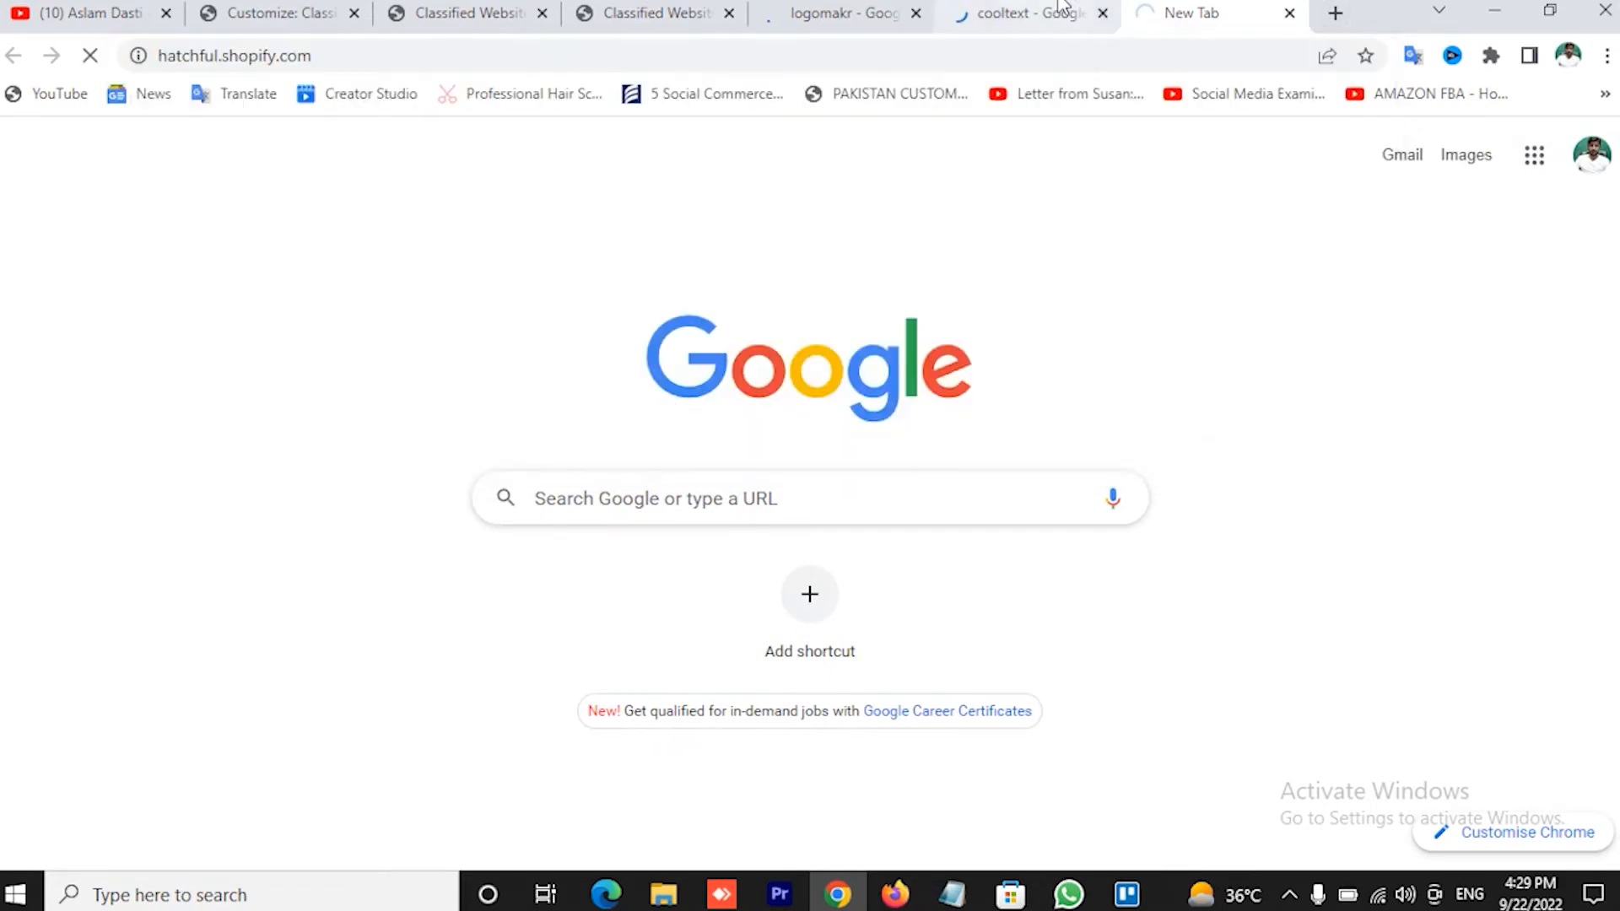
# Open the LogoMakr and Cool Text websites from their respective search results
pyautogui.click(1060, 6)
pyautogui.click(827, 6)
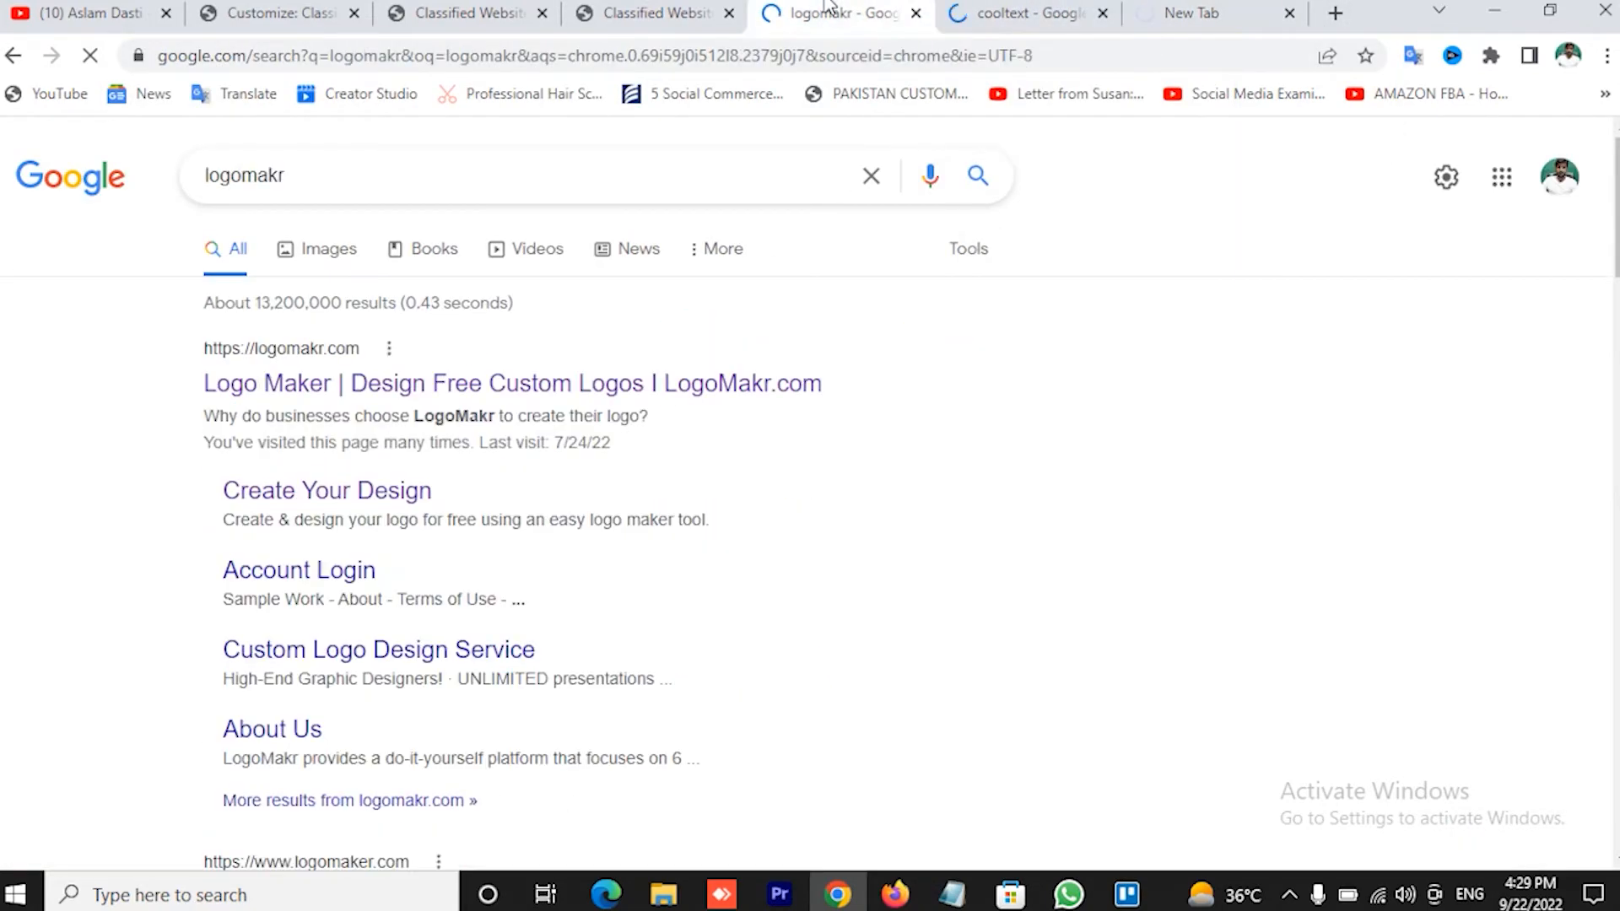
pyautogui.click(390, 351)
pyautogui.click(402, 380)
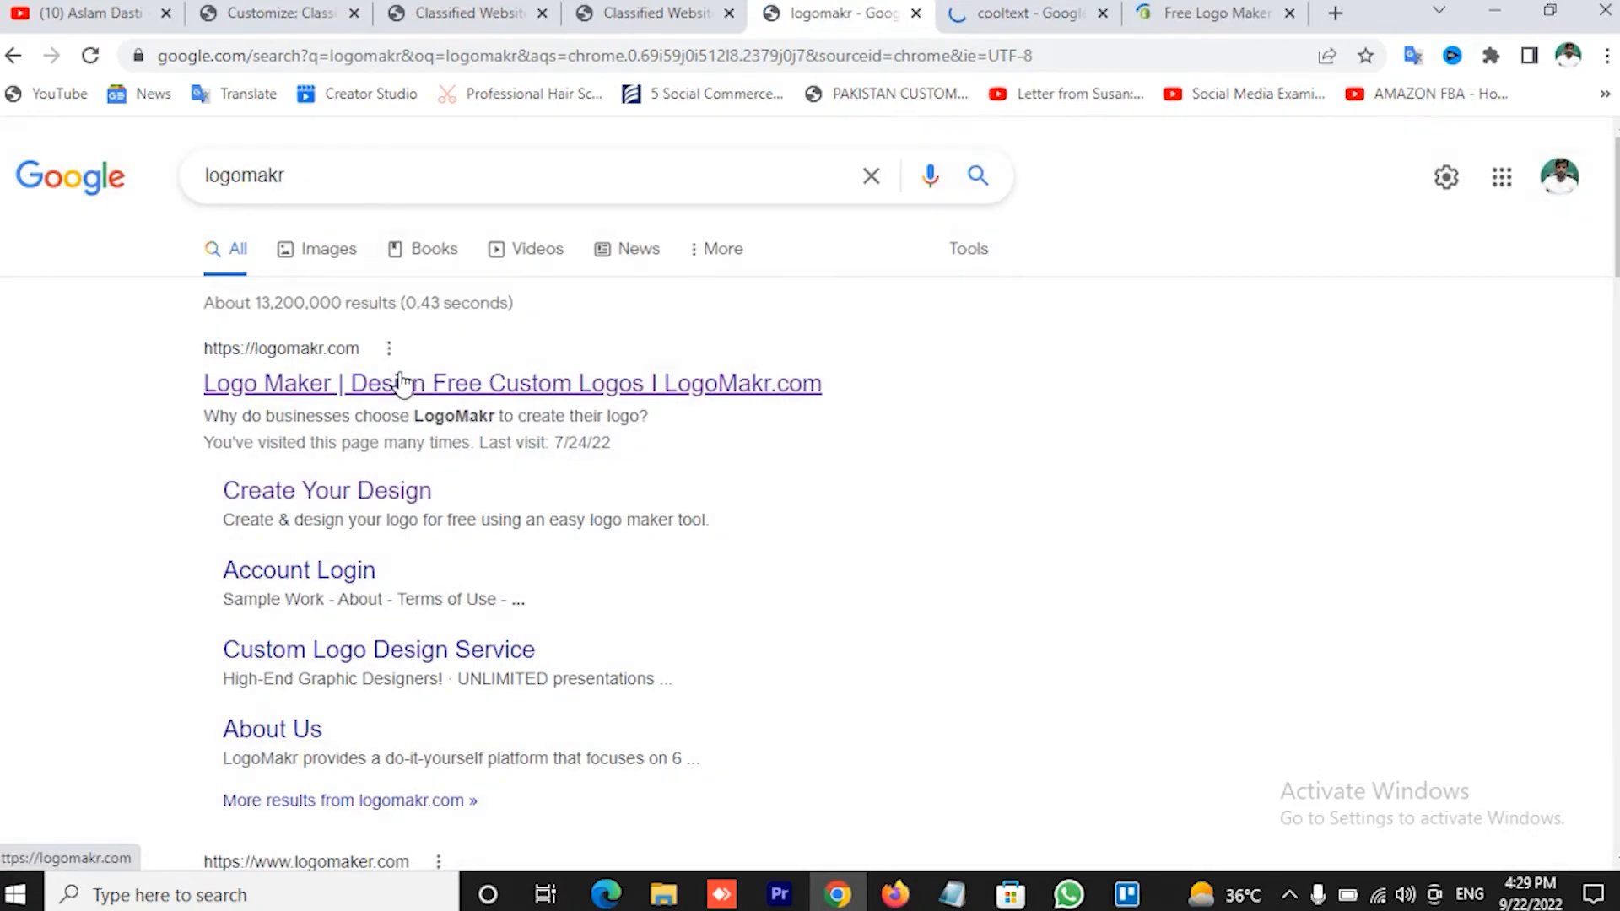
pyautogui.click(401, 382)
pyautogui.click(1010, 15)
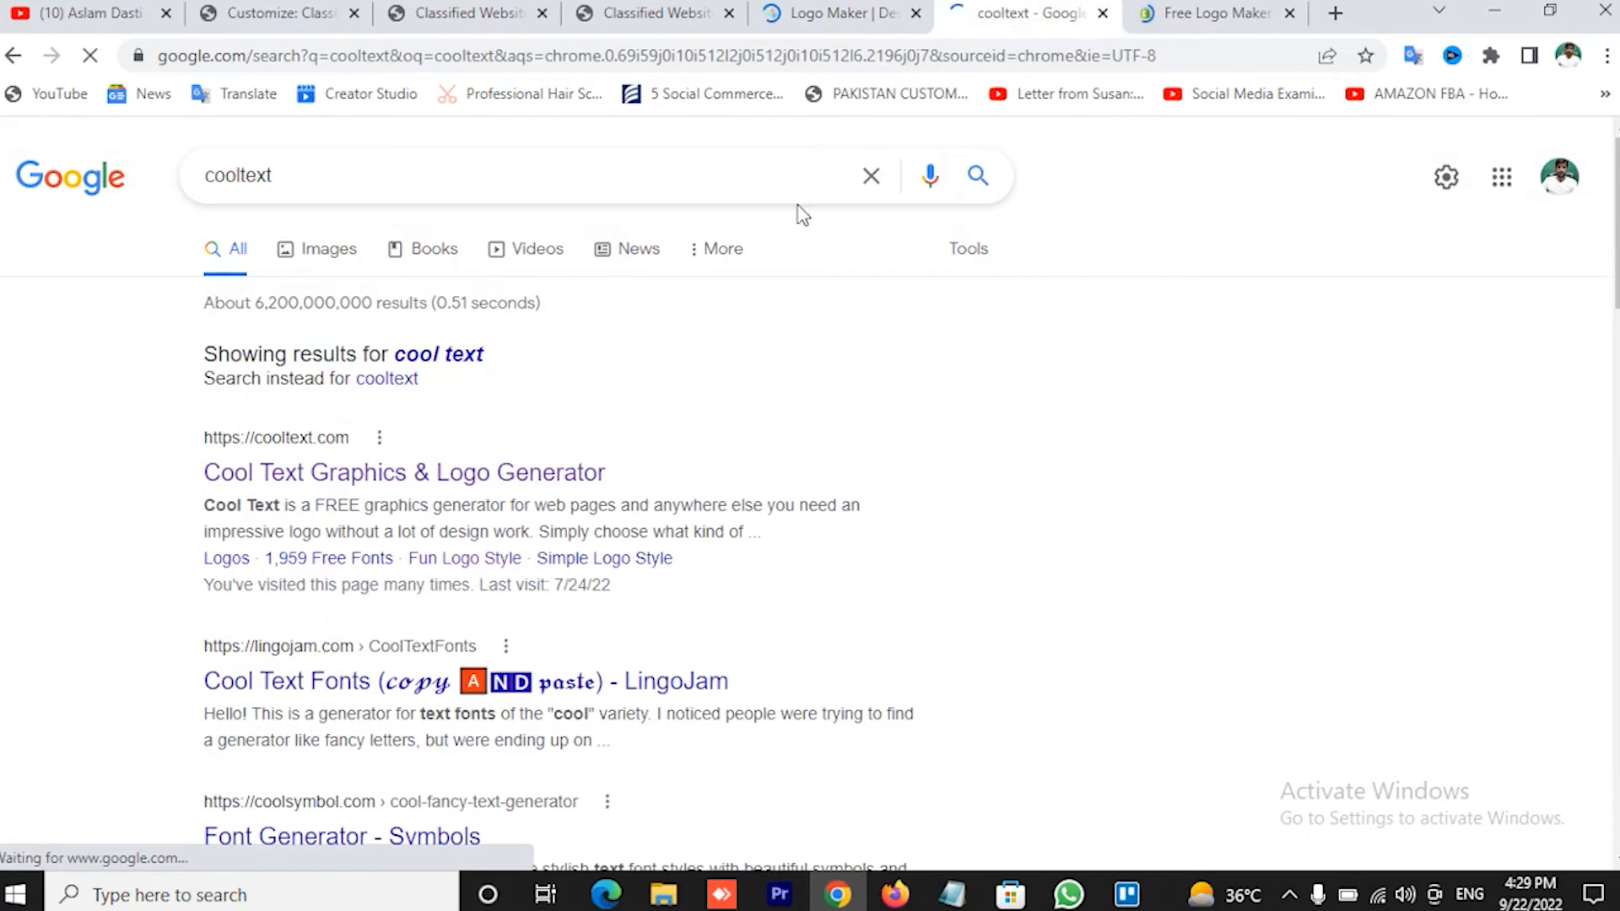
pyautogui.click(368, 480)
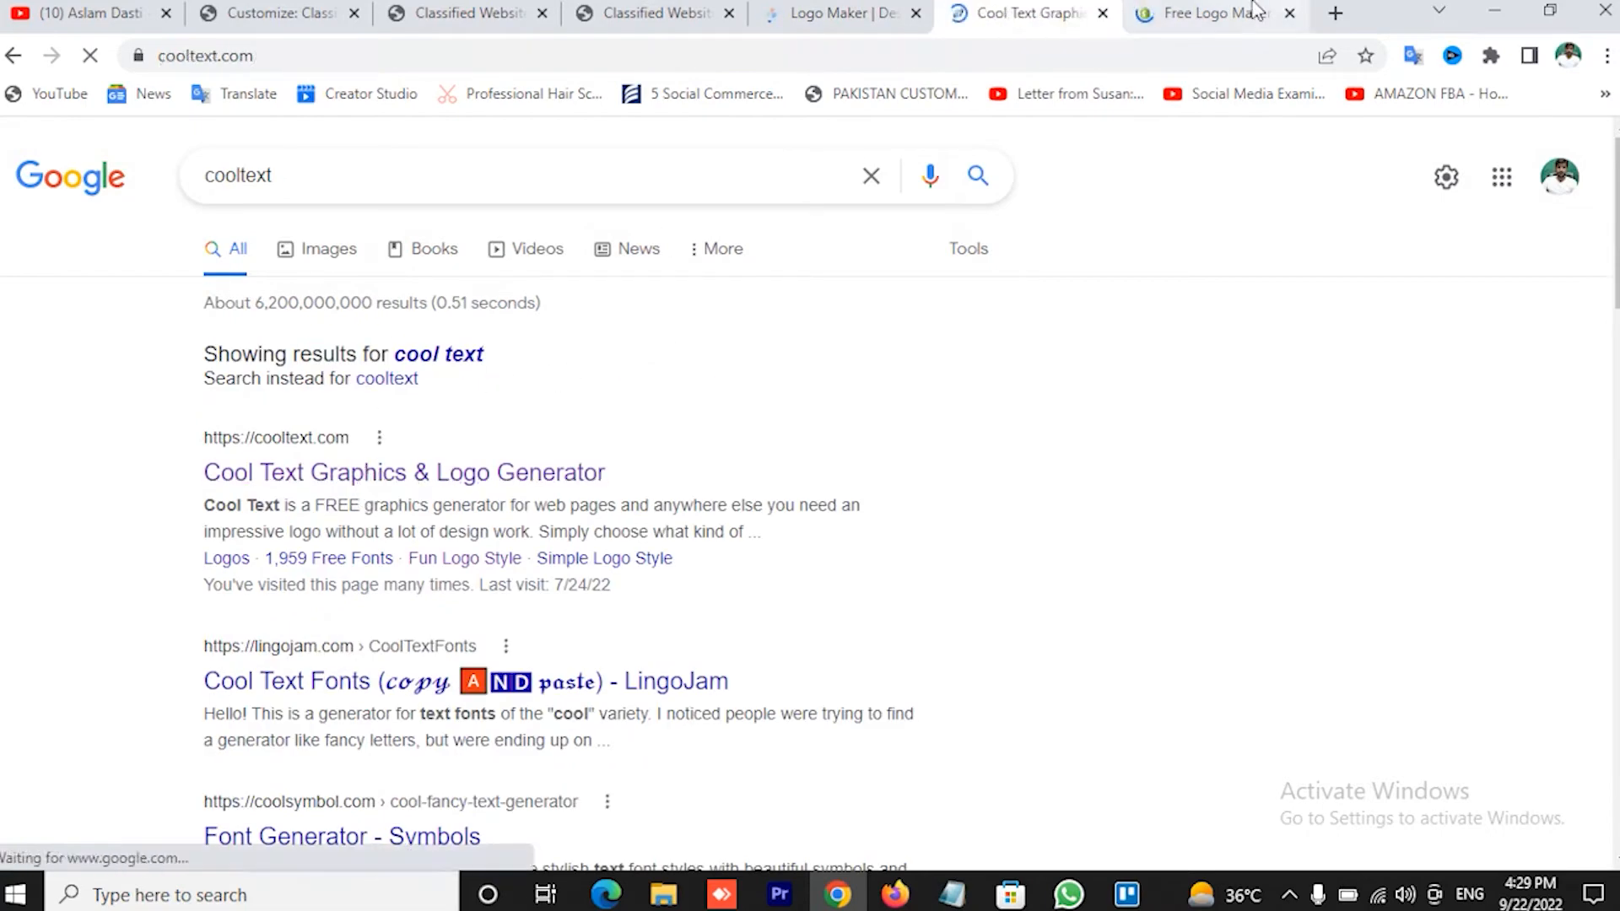
# Look over the Hatchful and LogoMakr home pages to compare the logo makers
pyautogui.click(1232, 12)
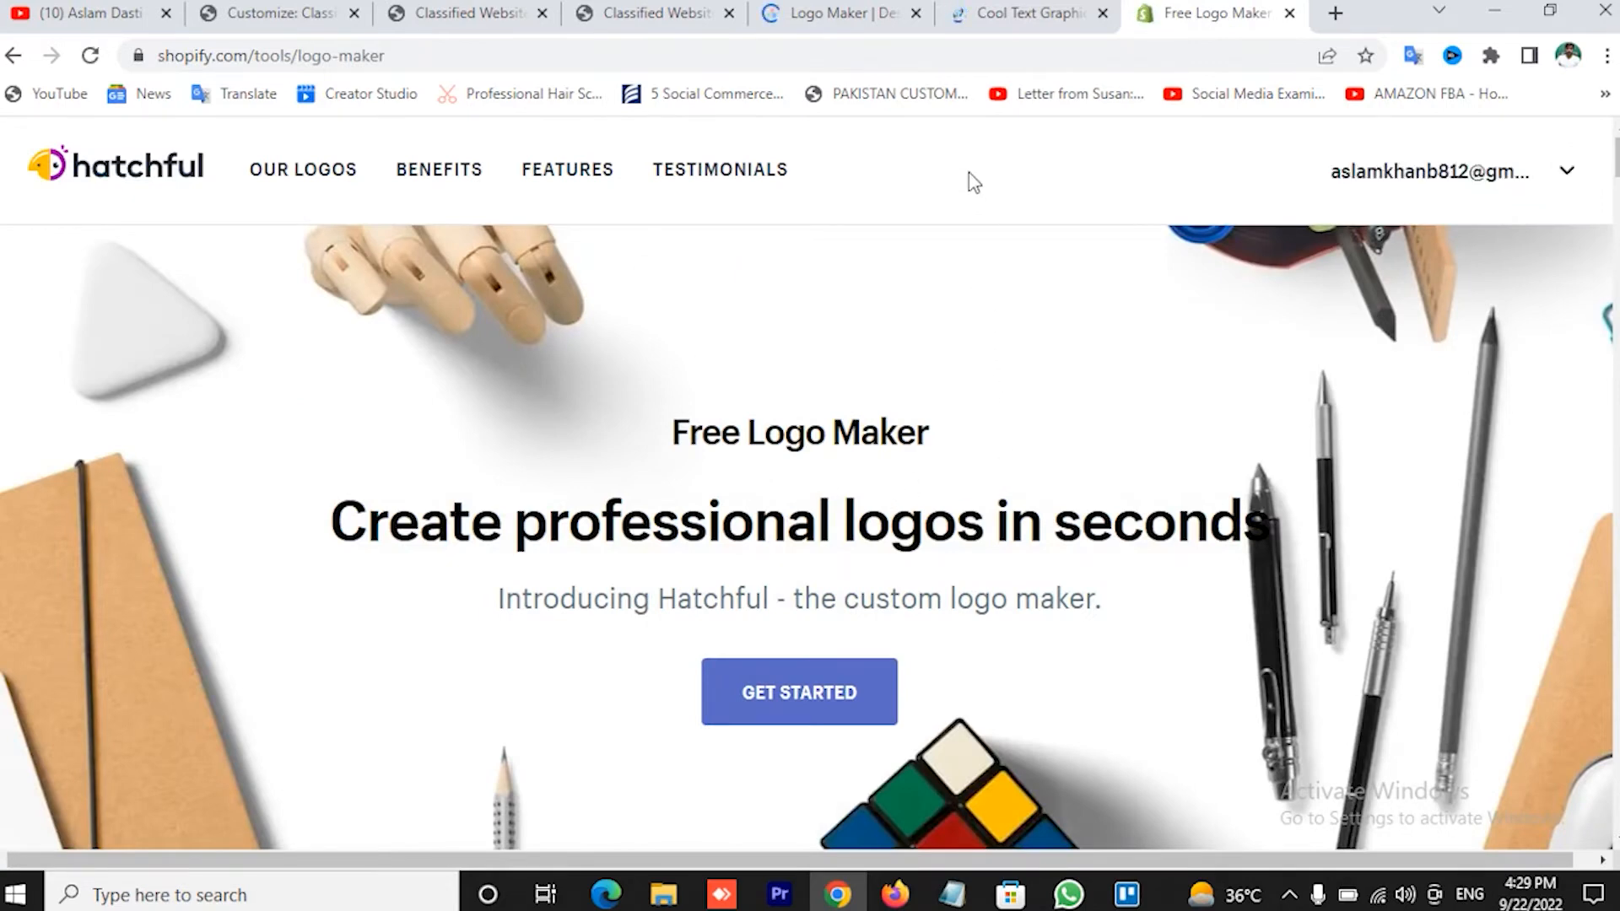
pyautogui.click(1029, 10)
pyautogui.click(835, 12)
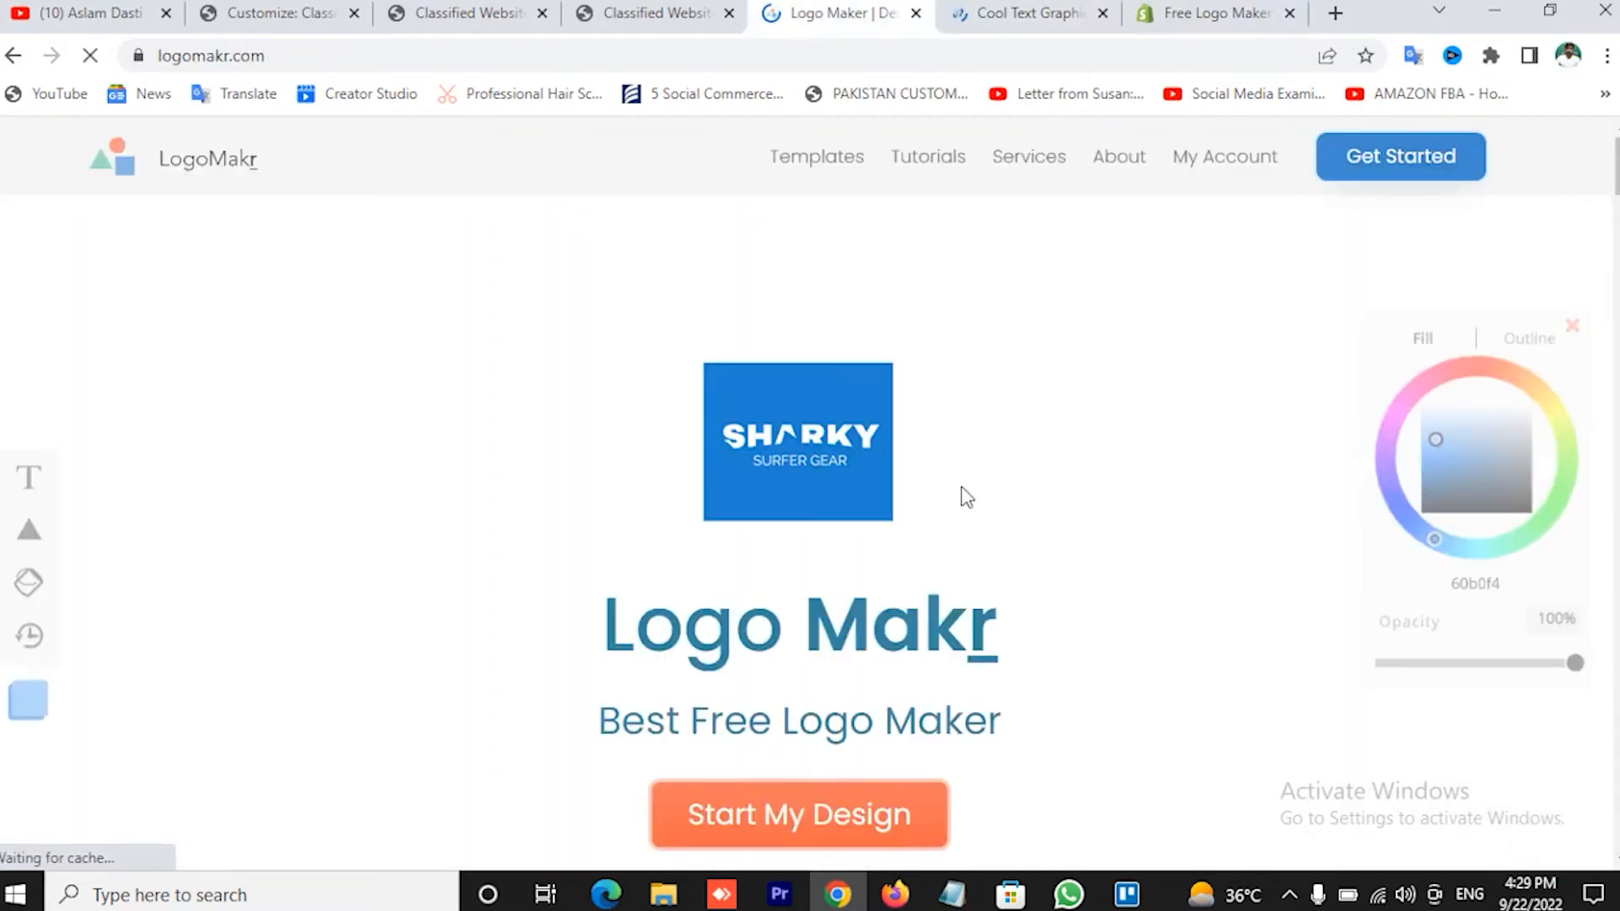
pyautogui.scroll(-3, 1121, 503)
pyautogui.scroll(2, 1102, 497)
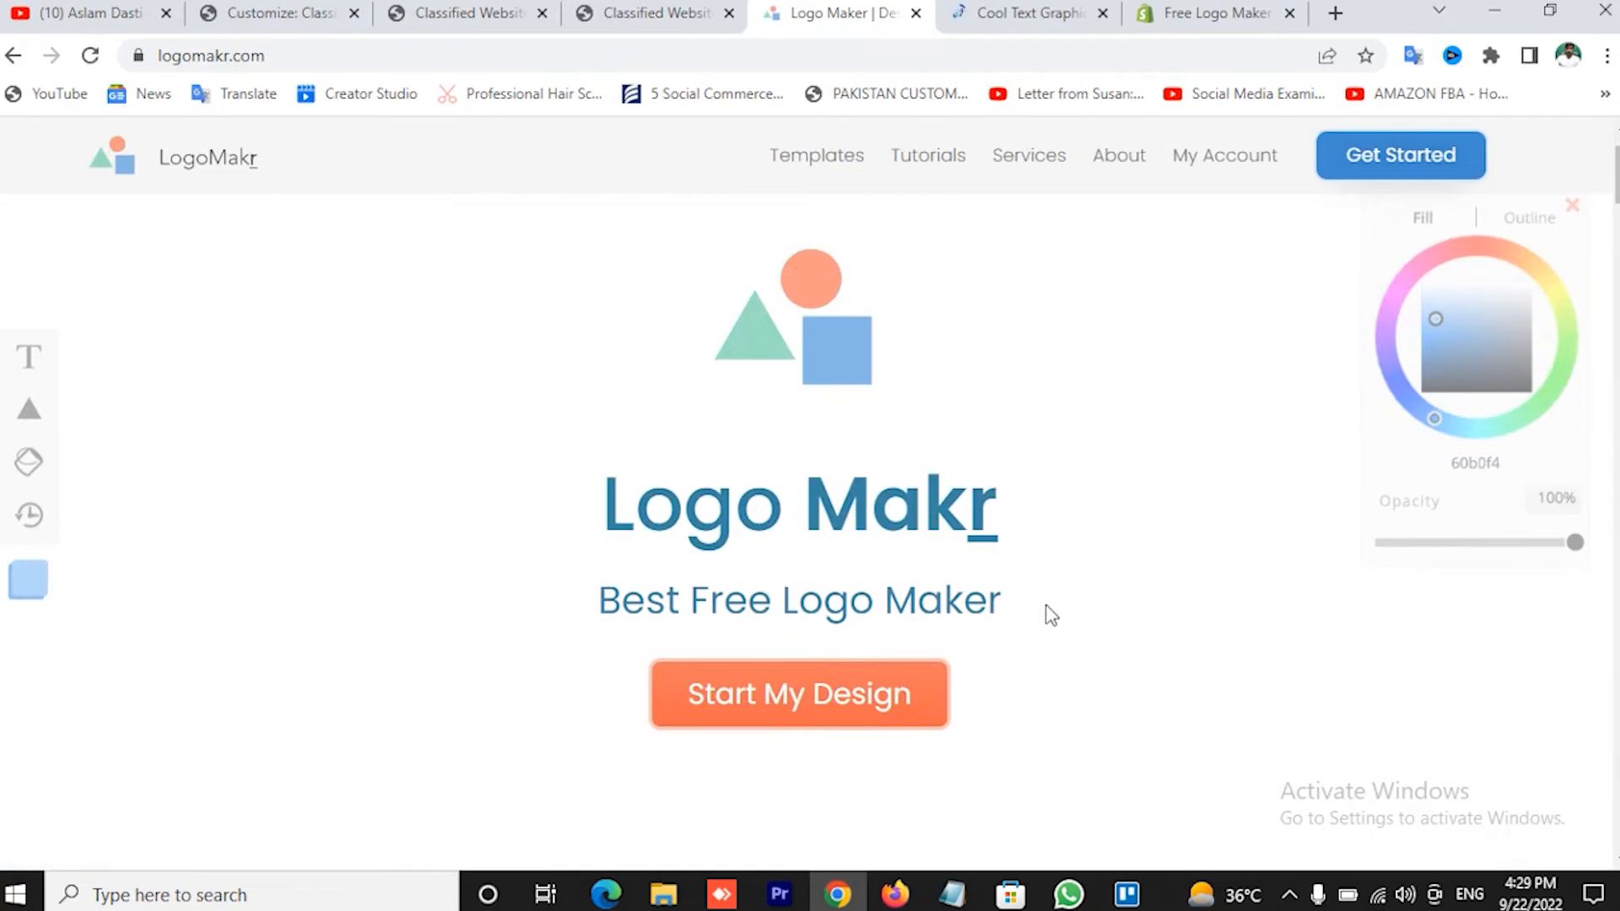
pyautogui.scroll(1, 1049, 607)
pyautogui.scroll(-3, 929, 461)
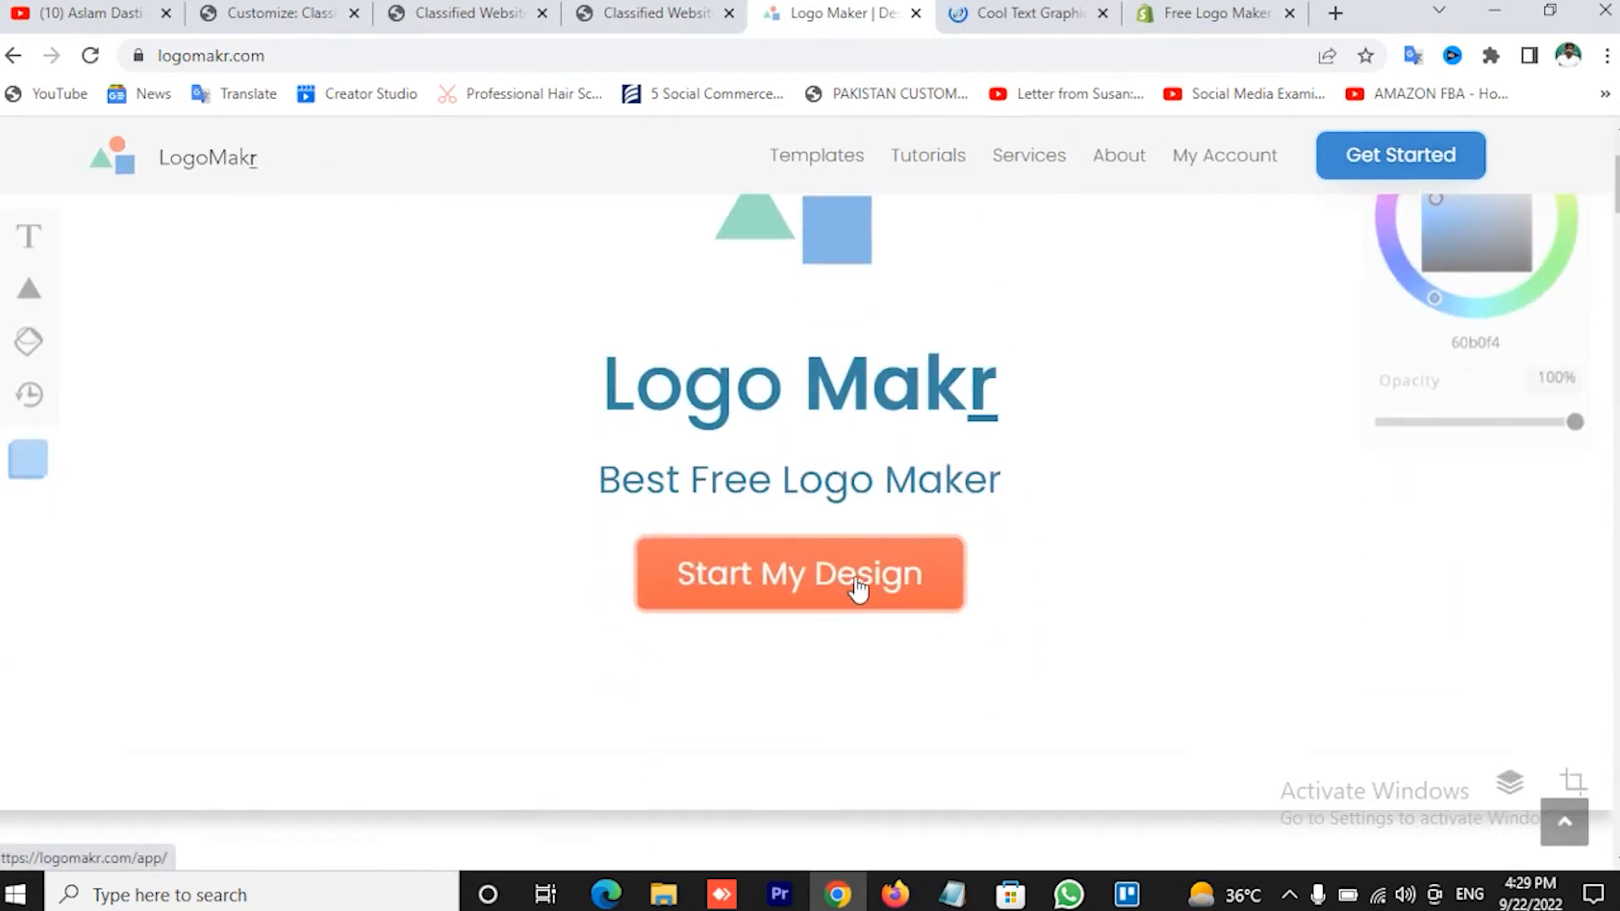
# Choose the Plain text style on the Cool Text site and dismiss the ad
pyautogui.click(1028, 12)
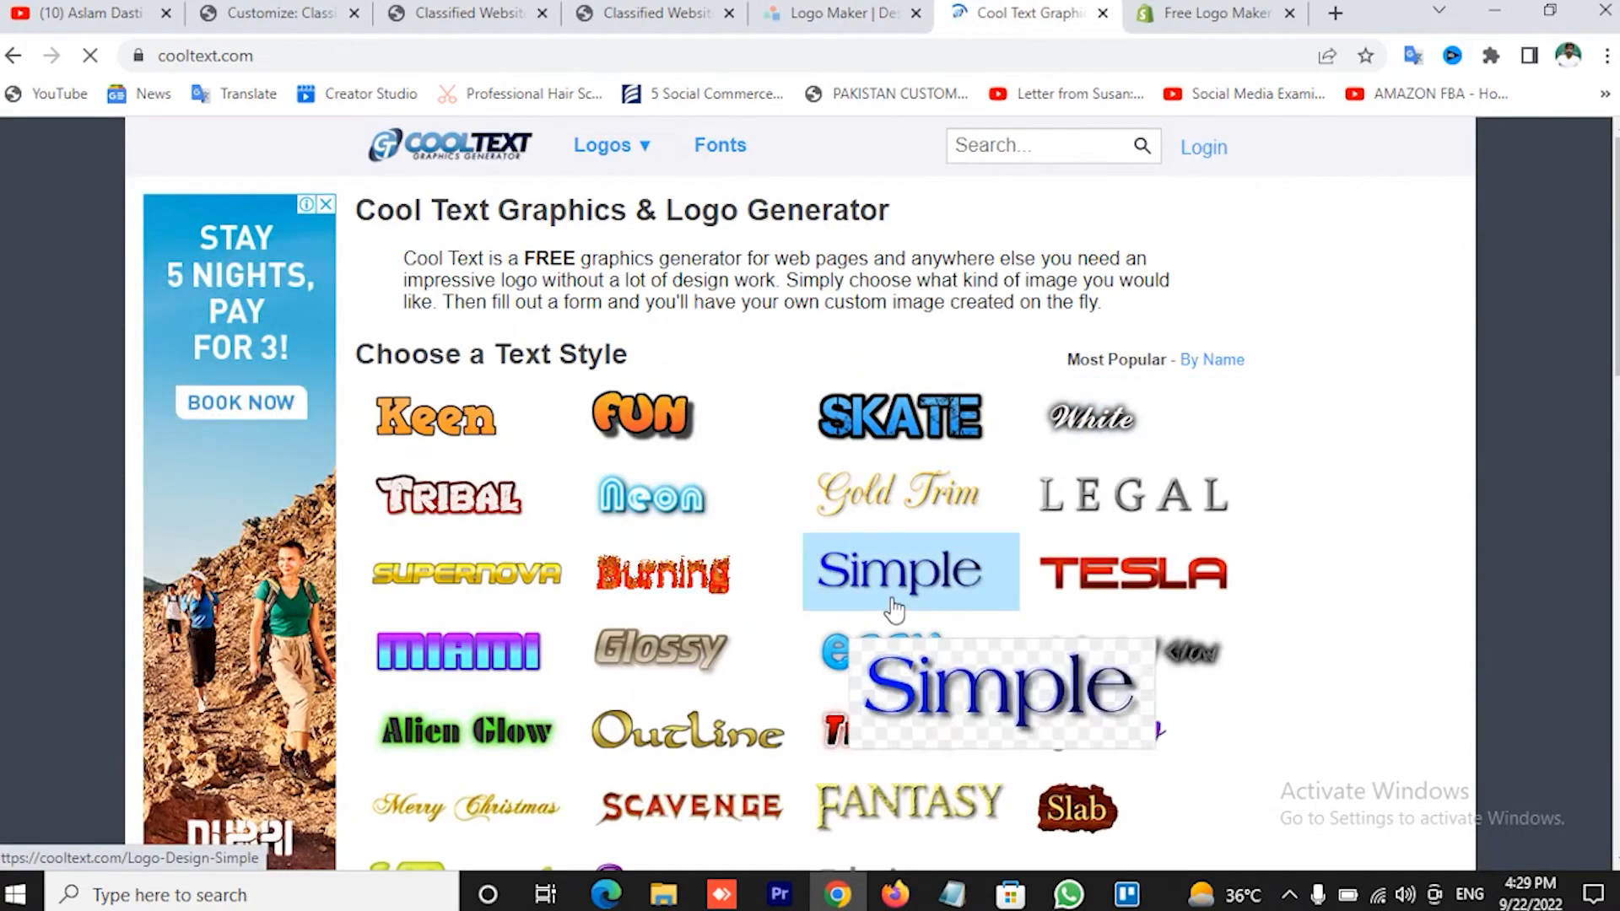
pyautogui.scroll(-3, 1255, 571)
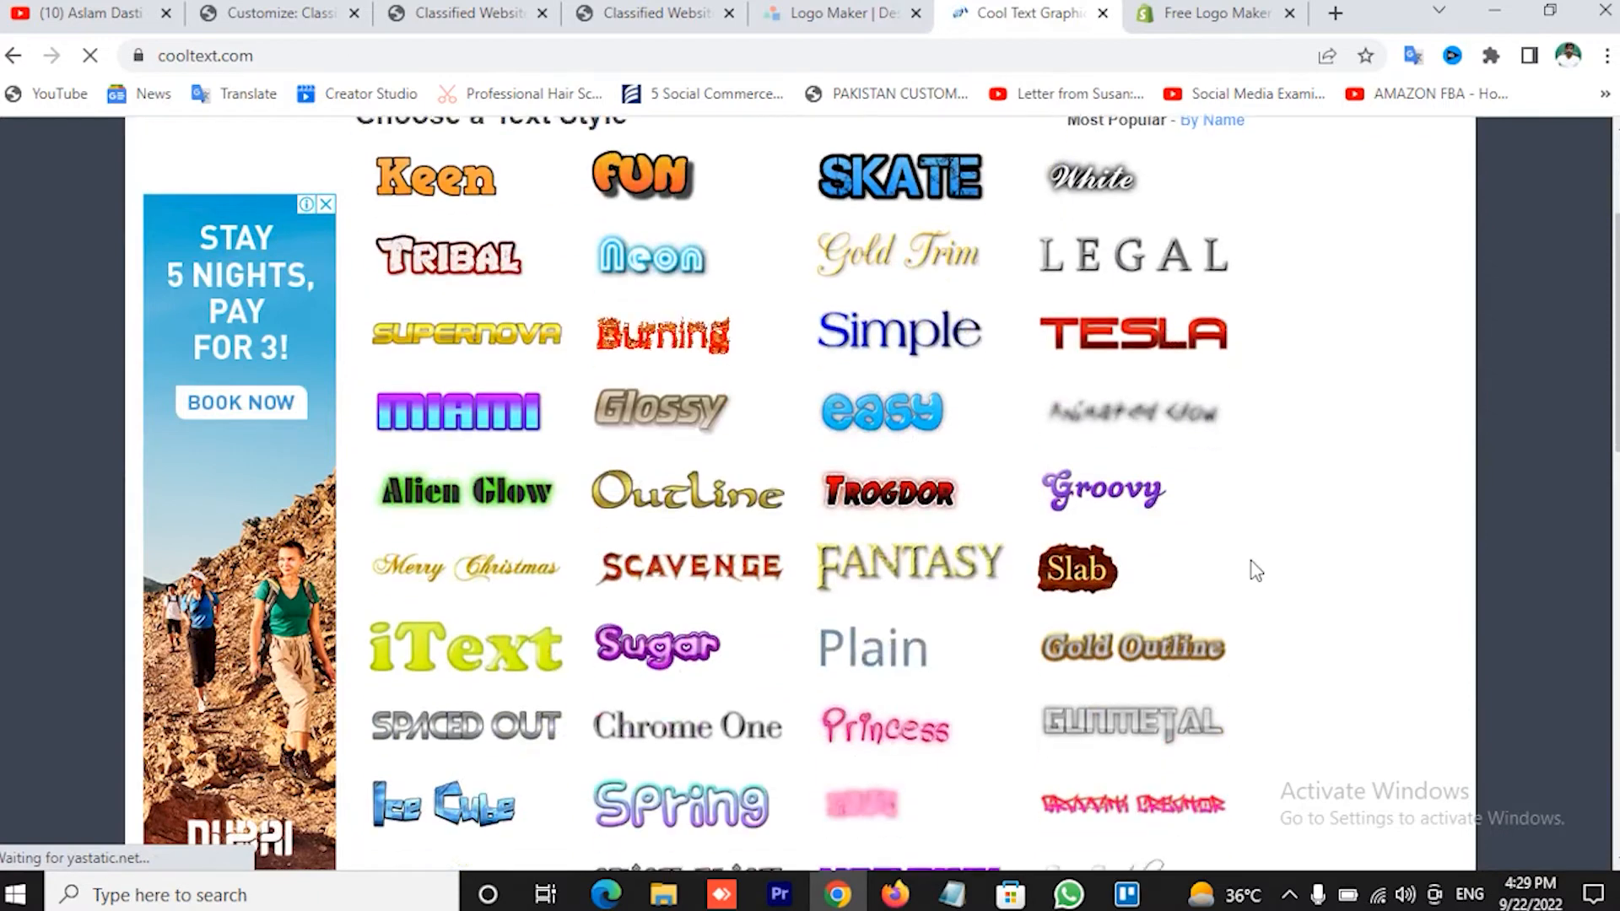
pyautogui.click(883, 660)
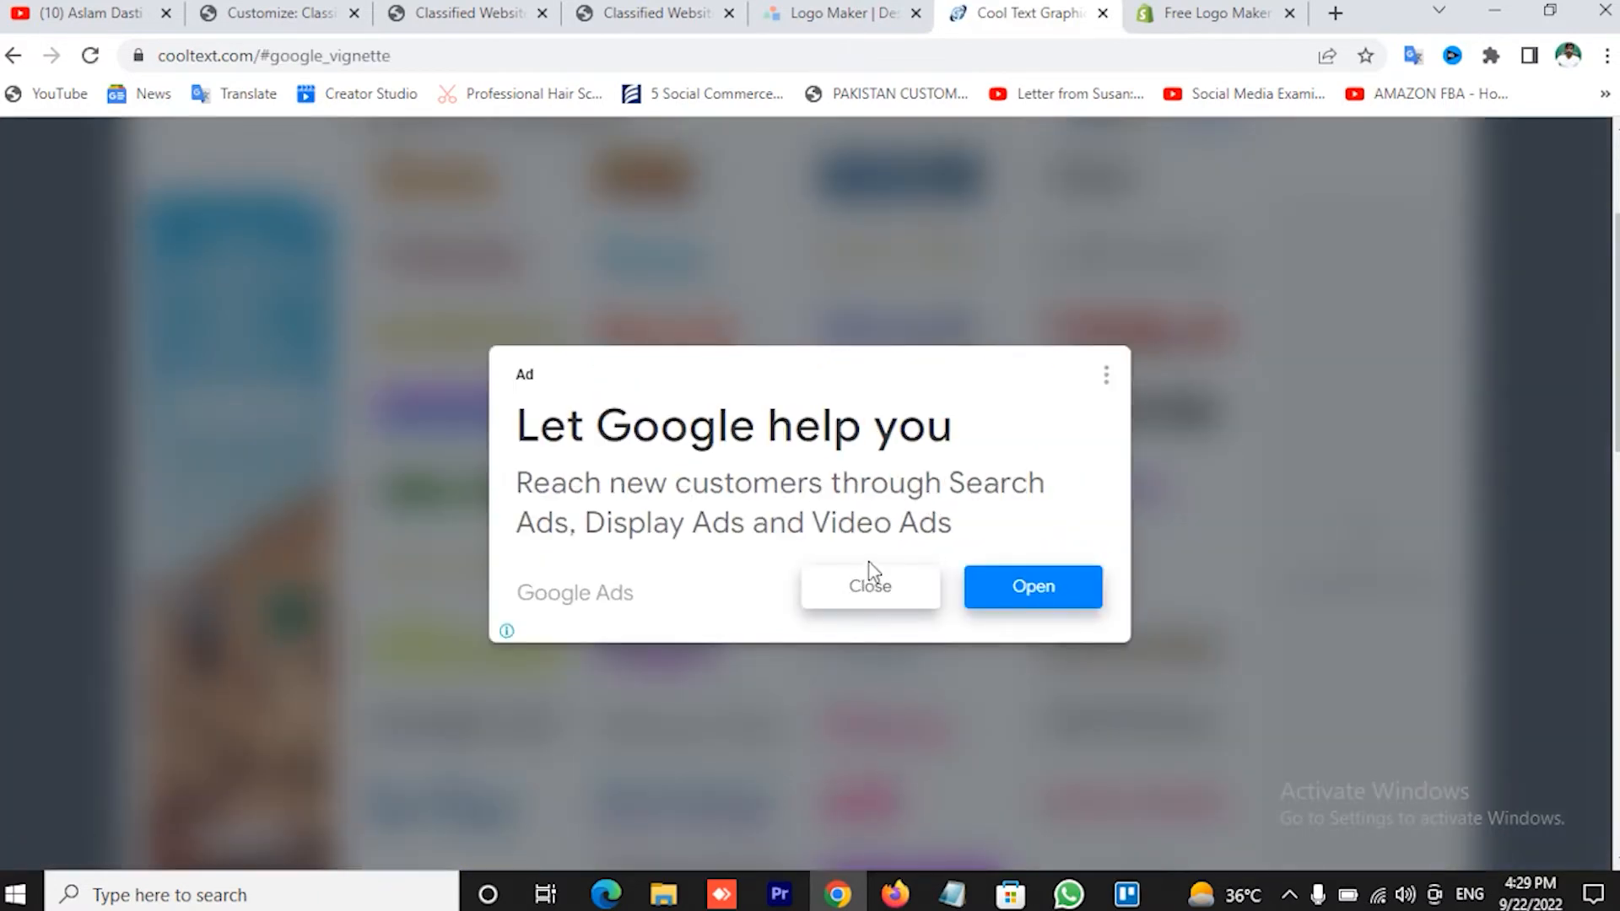
pyautogui.click(878, 601)
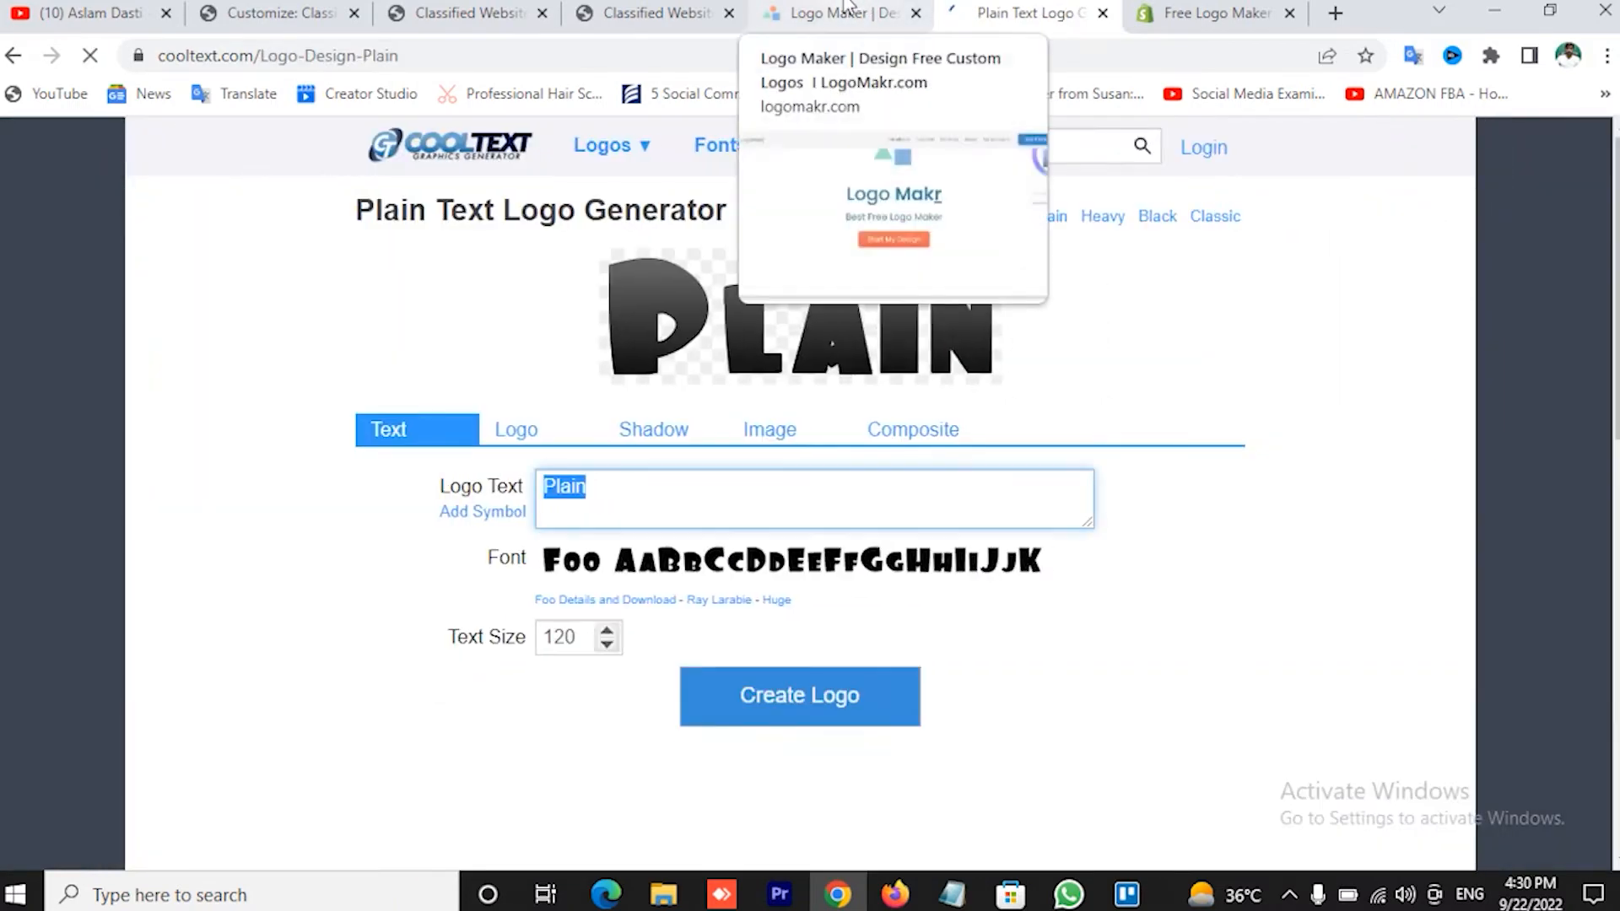
# Look over the logo templates on the Hatchful page
pyautogui.click(1238, 10)
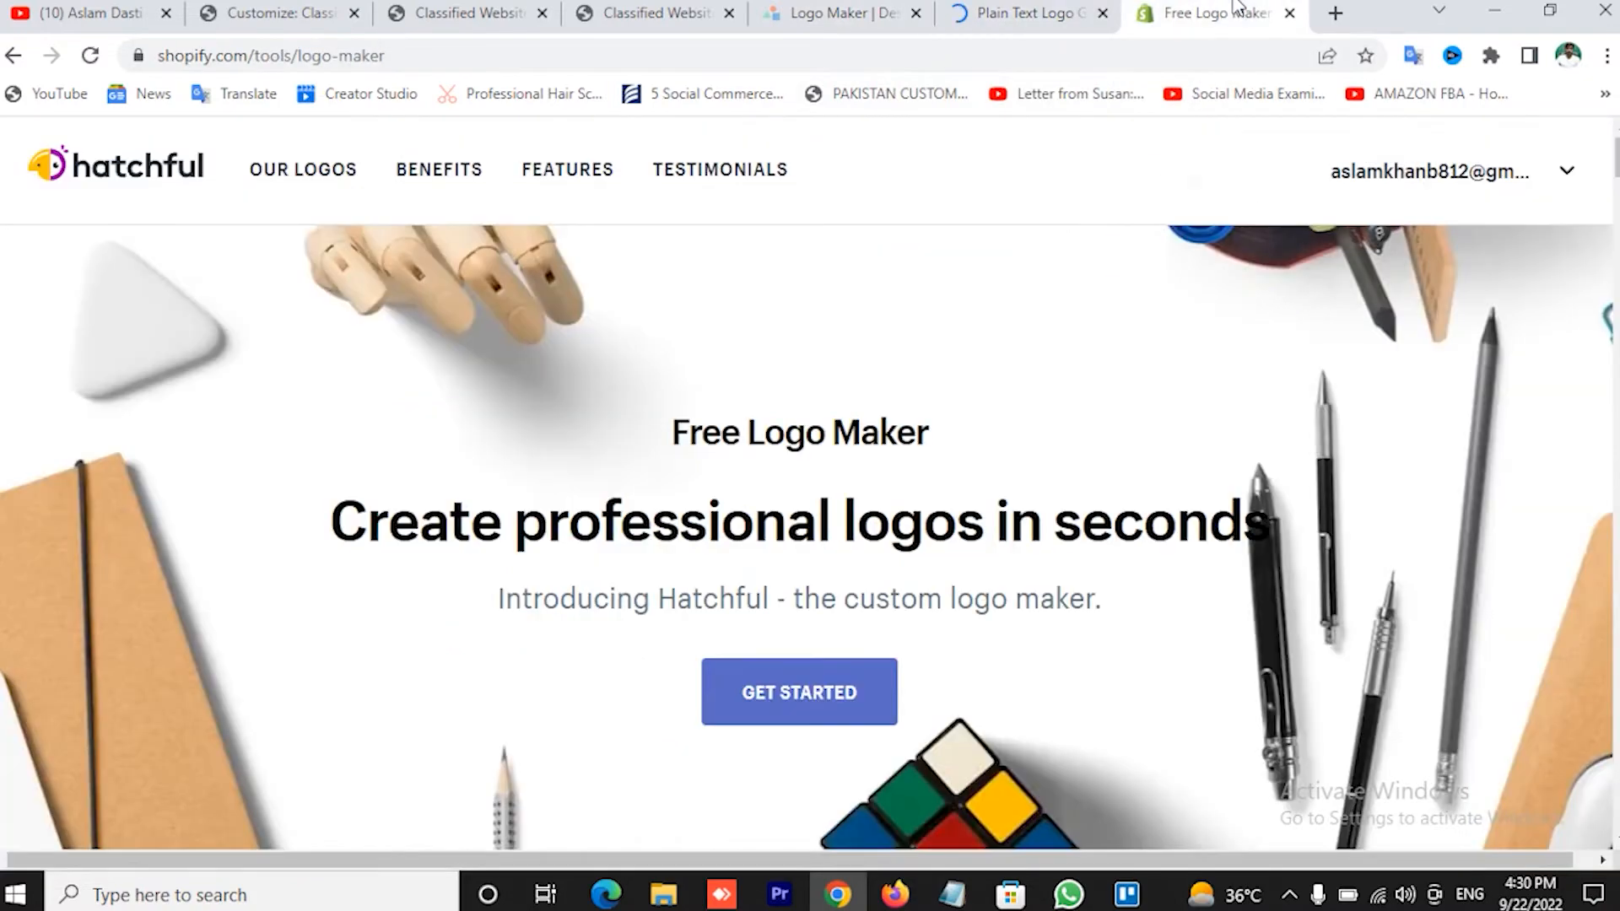
pyautogui.scroll(-10, 983, 386)
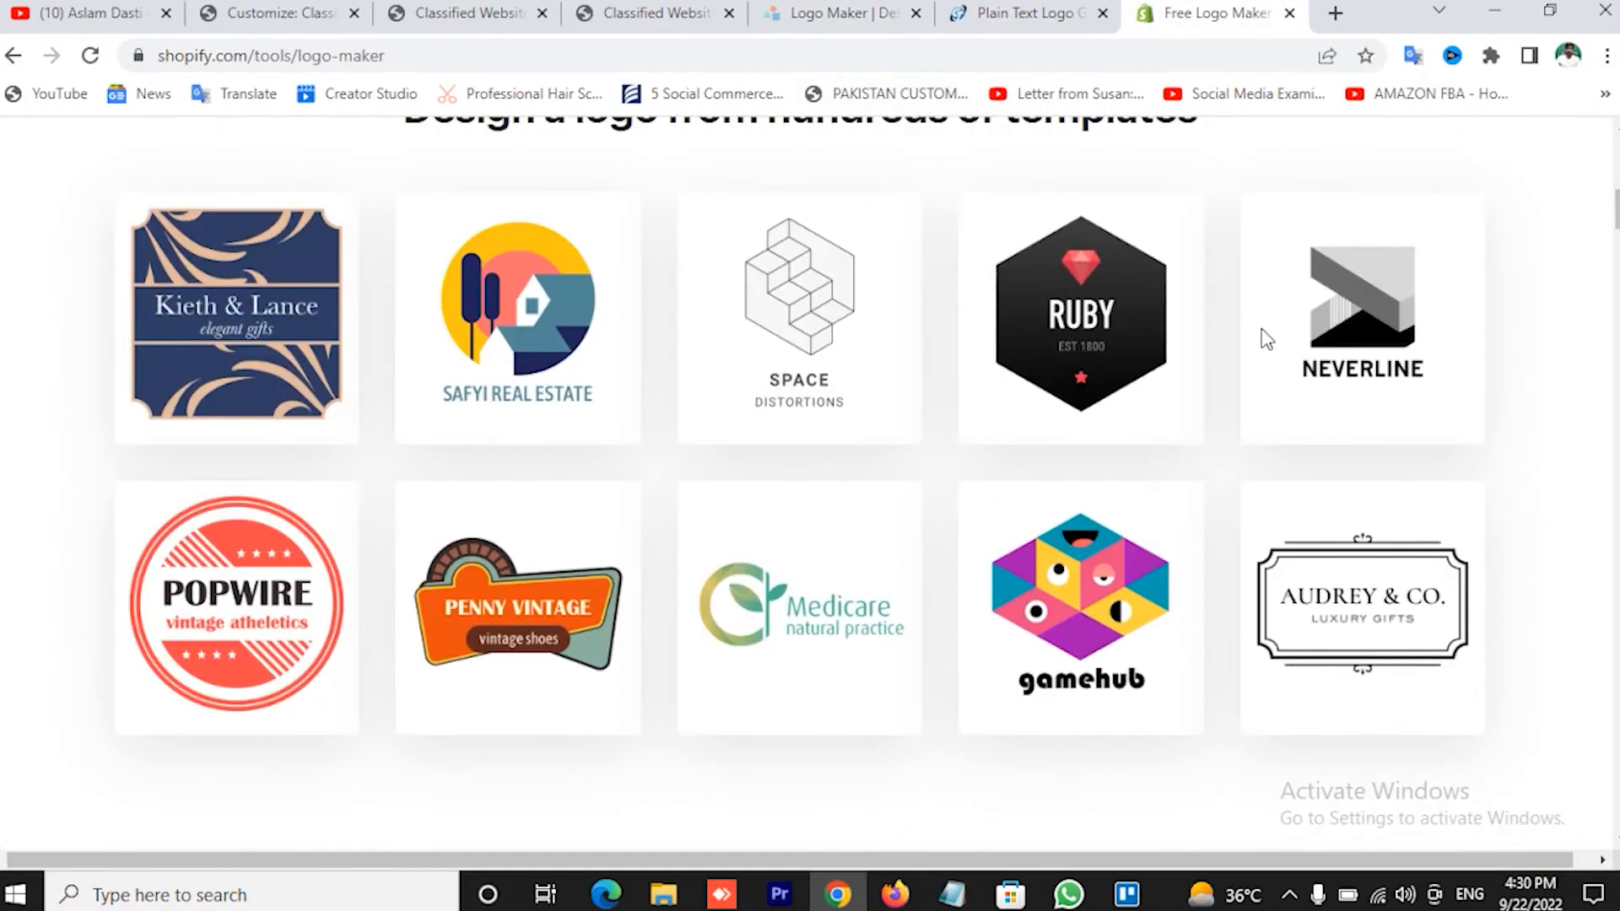
# Replace the logo text in Cool Text's Plain Text Logo Generator with "local bussiness"
pyautogui.click(1009, 11)
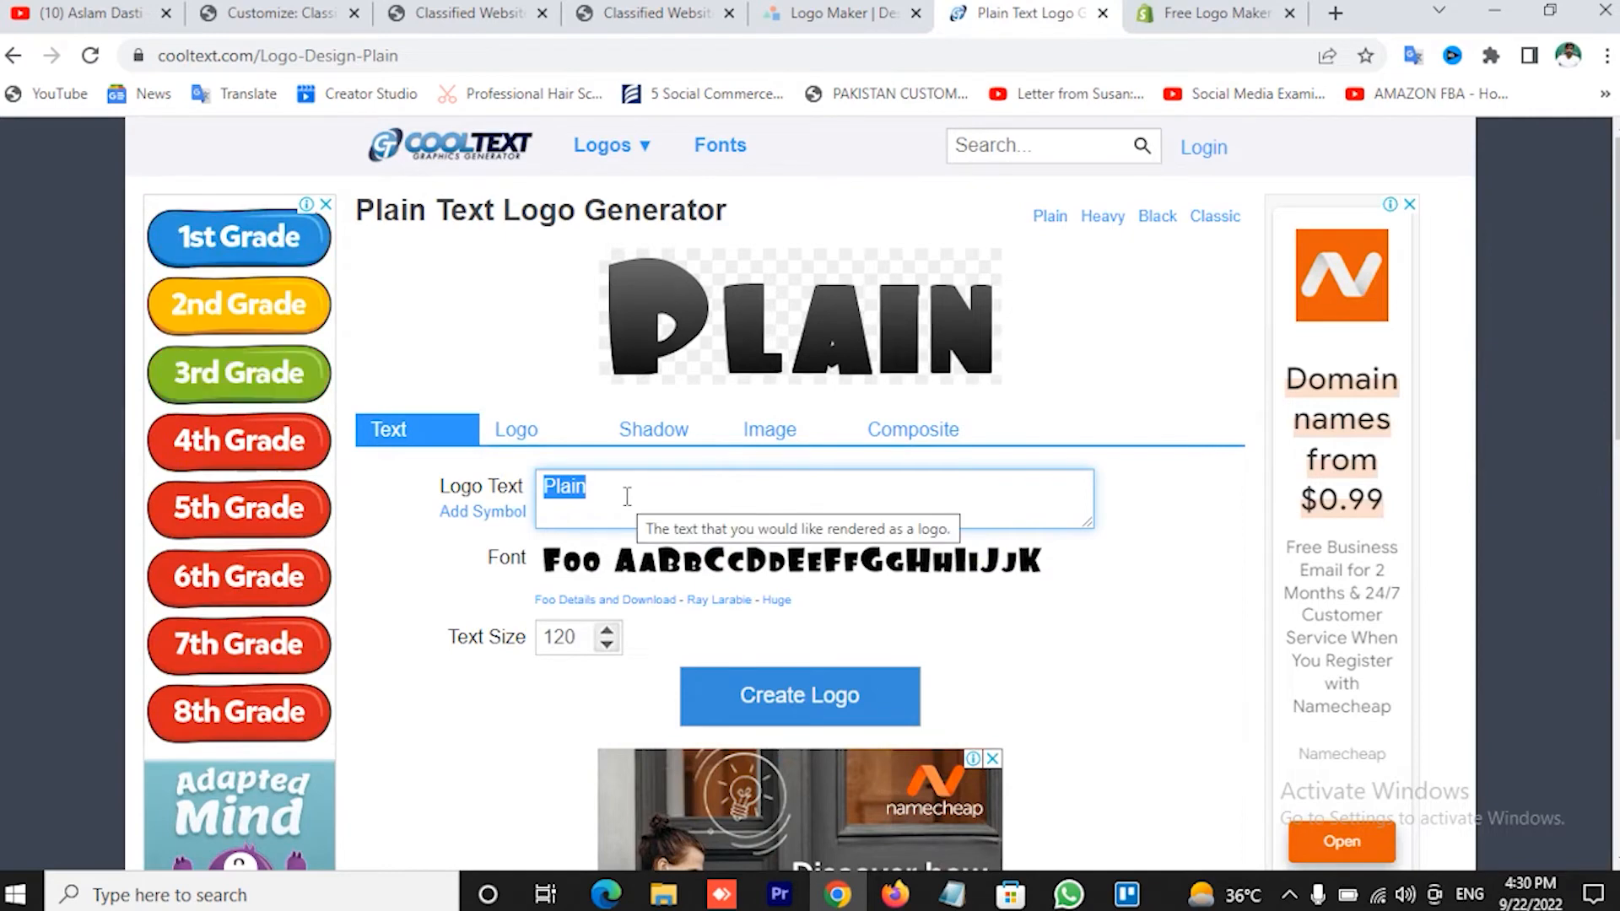
pyautogui.press('BackSpace')
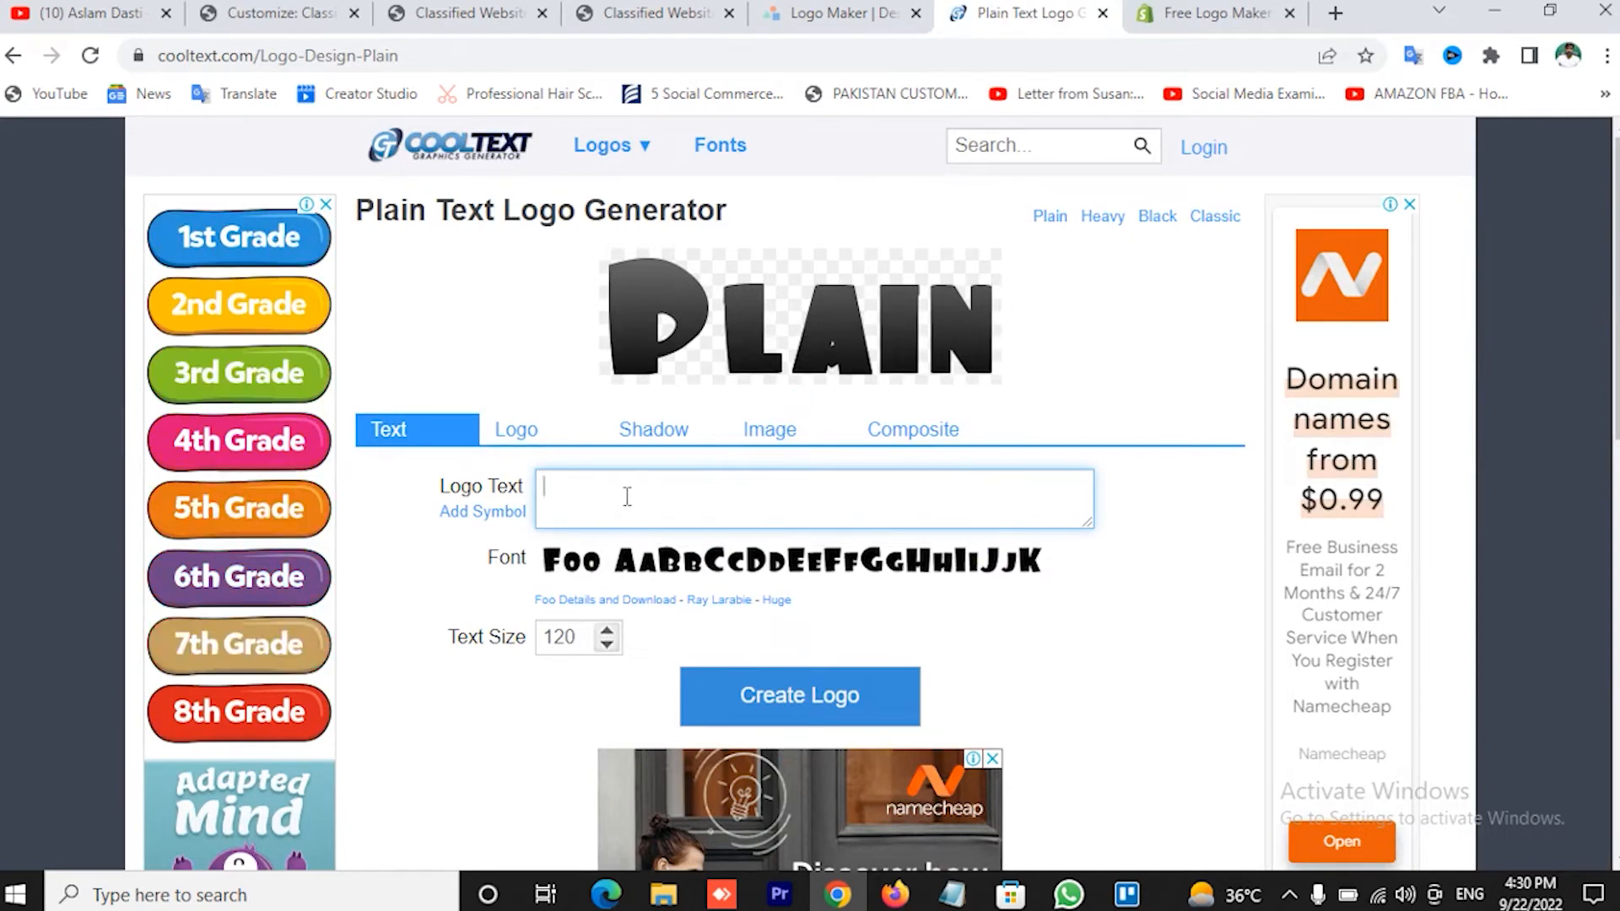
pyautogui.write('local bus')
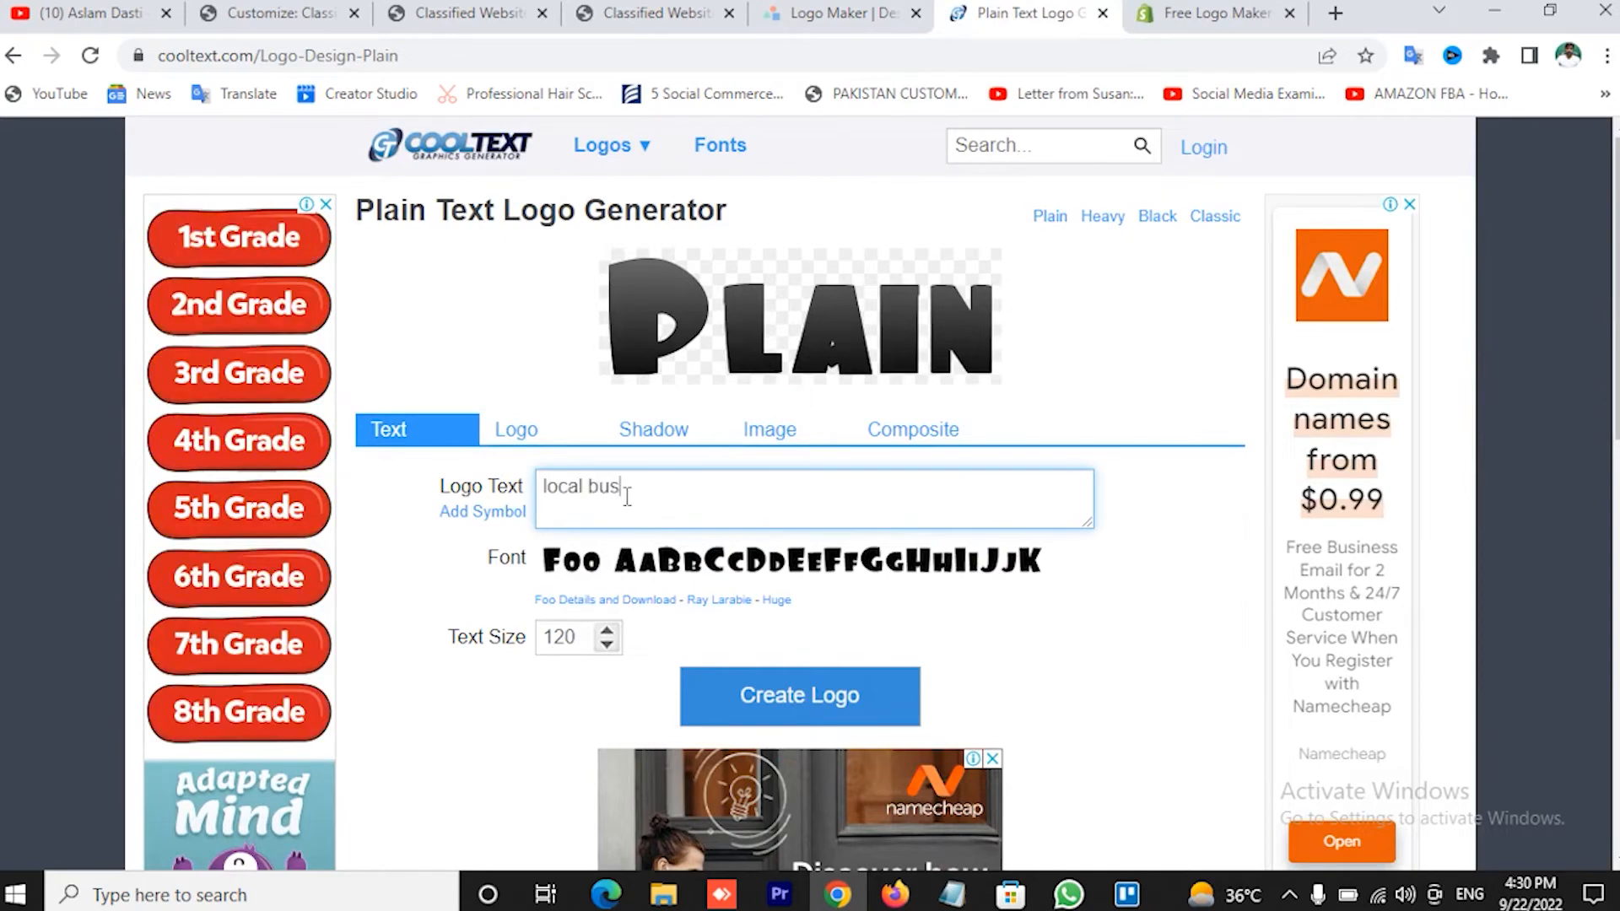
pyautogui.write('siness')
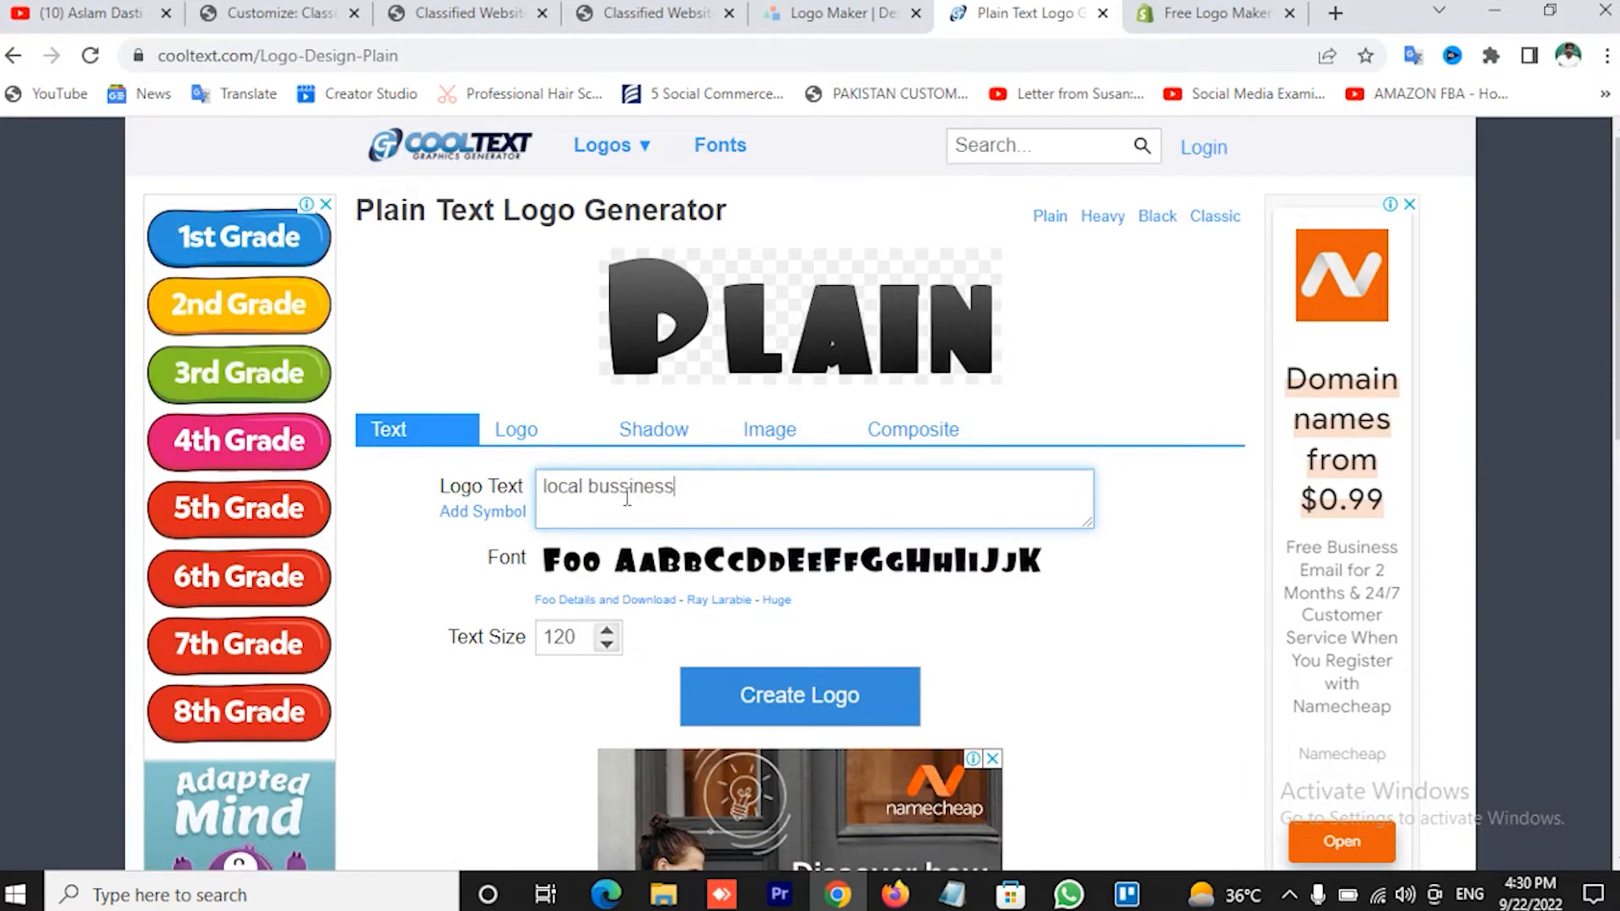
# Correct the logo text to "local business" and download the generated logo as a PNG
pyautogui.press('BackSpace')
pyautogui.press('BackSpace')
pyautogui.press('BackSpace')
pyautogui.press('BackSpace')
pyautogui.press('BackSpace')
pyautogui.press('BackSpace')
pyautogui.write('i')
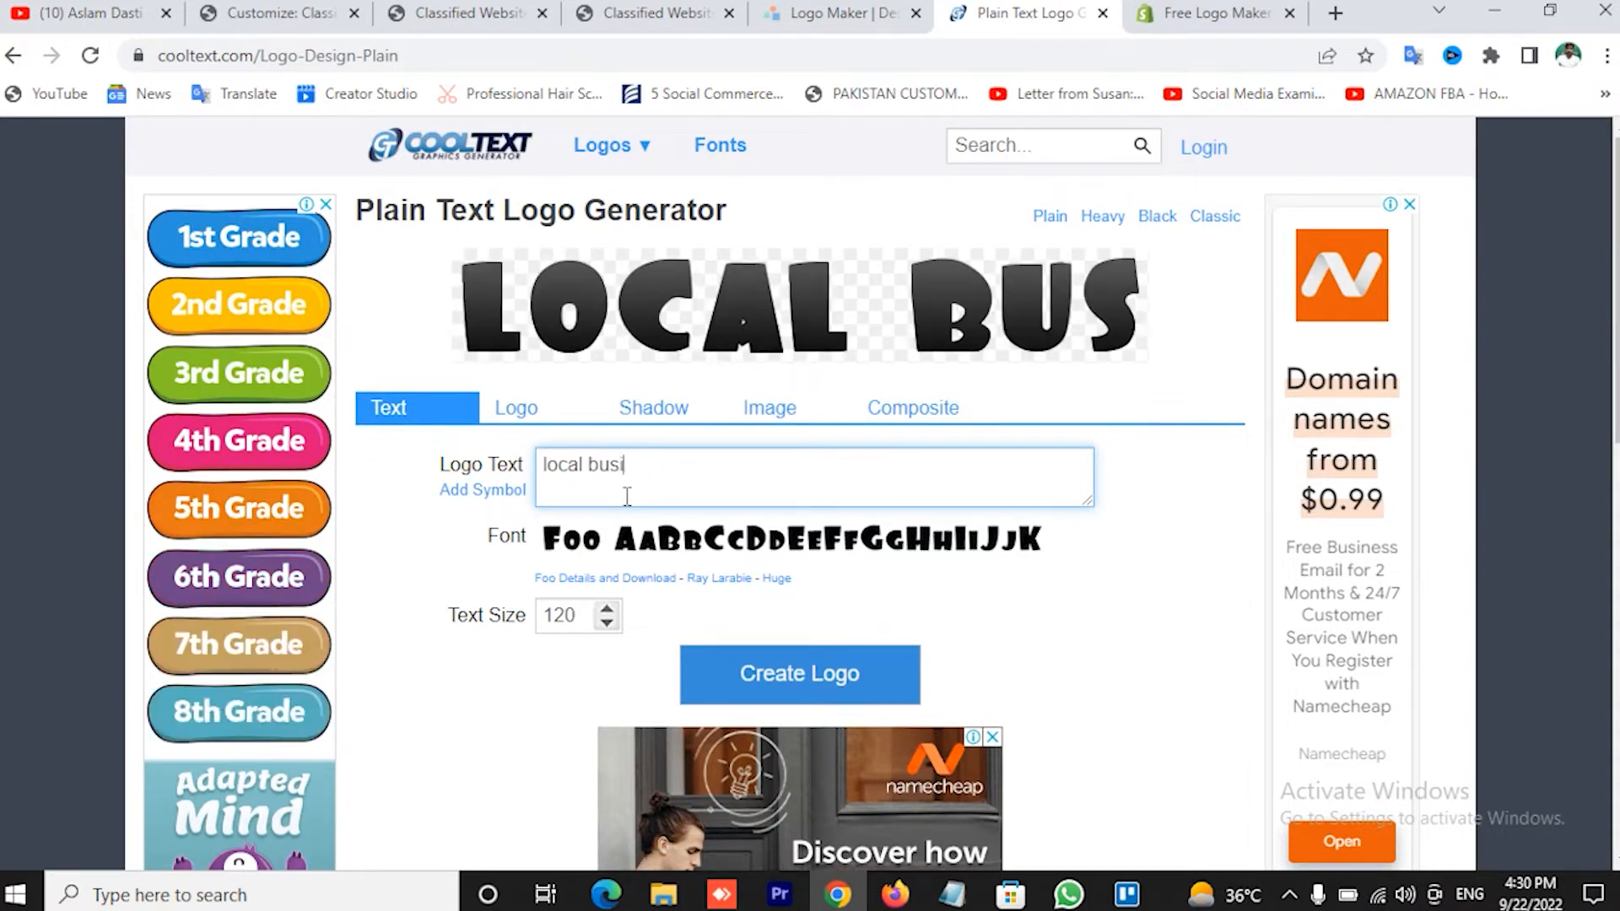
pyautogui.write('ness')
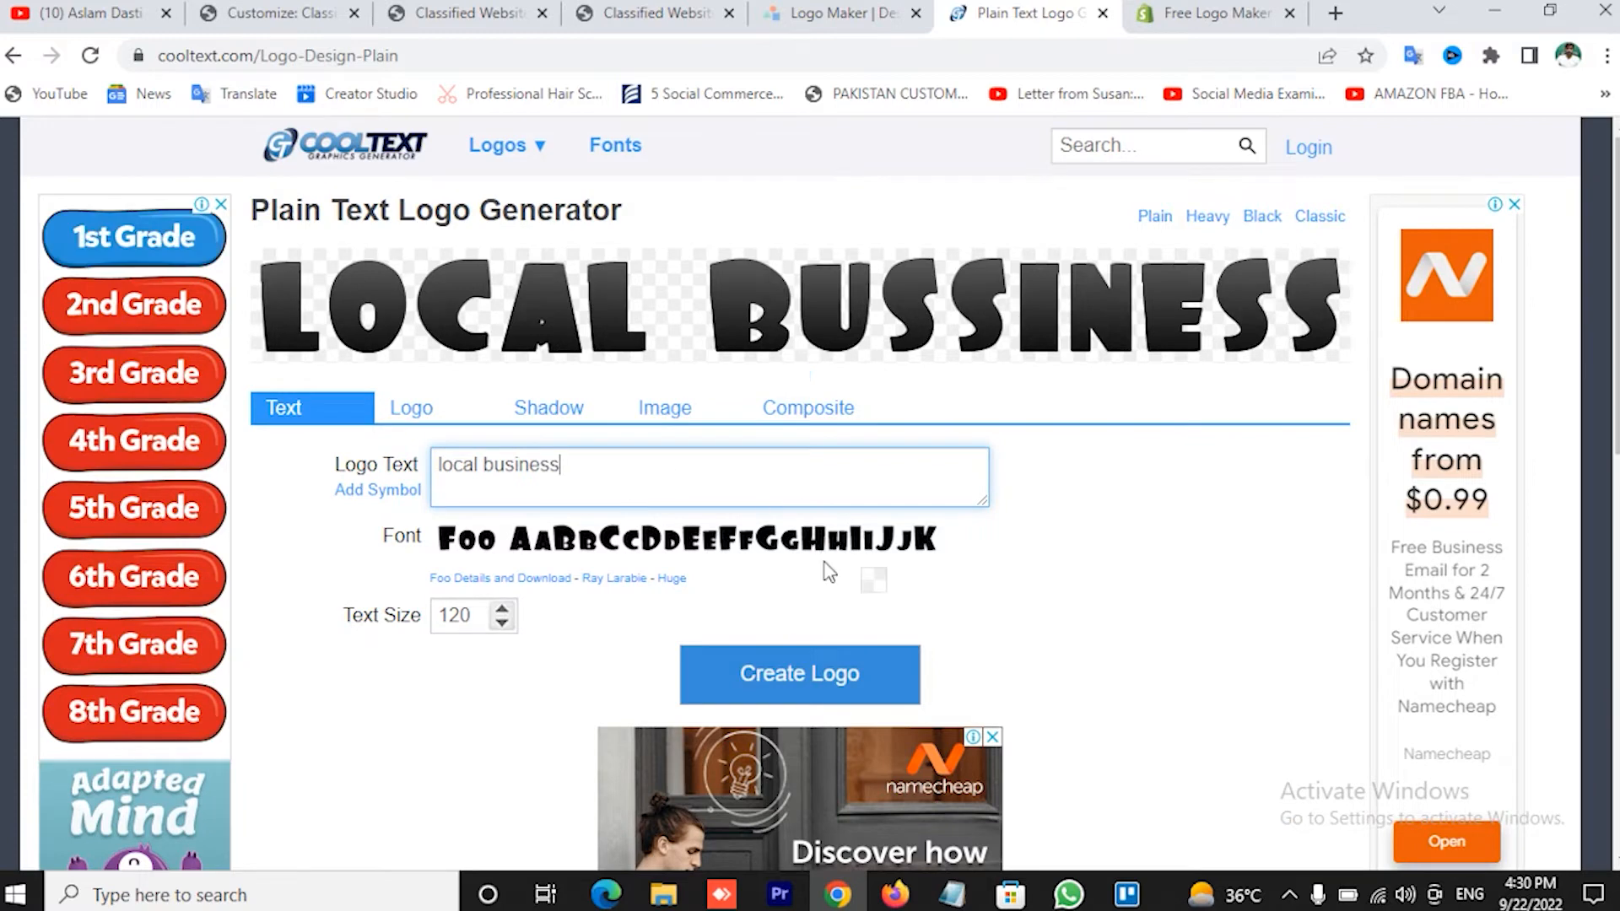
pyautogui.click(777, 686)
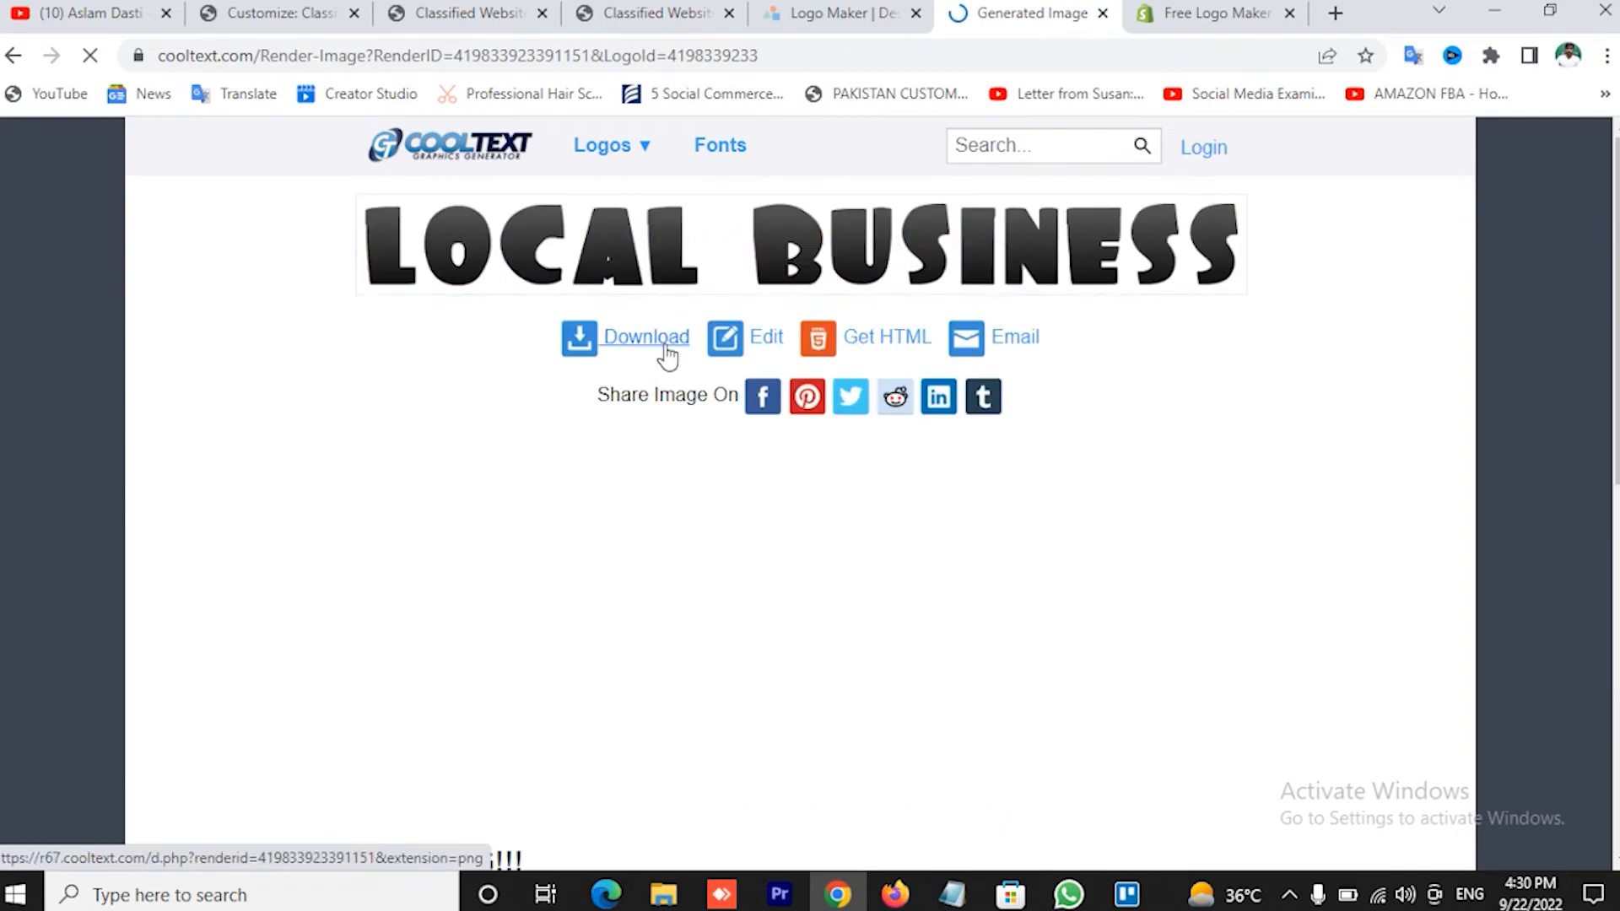
pyautogui.click(667, 353)
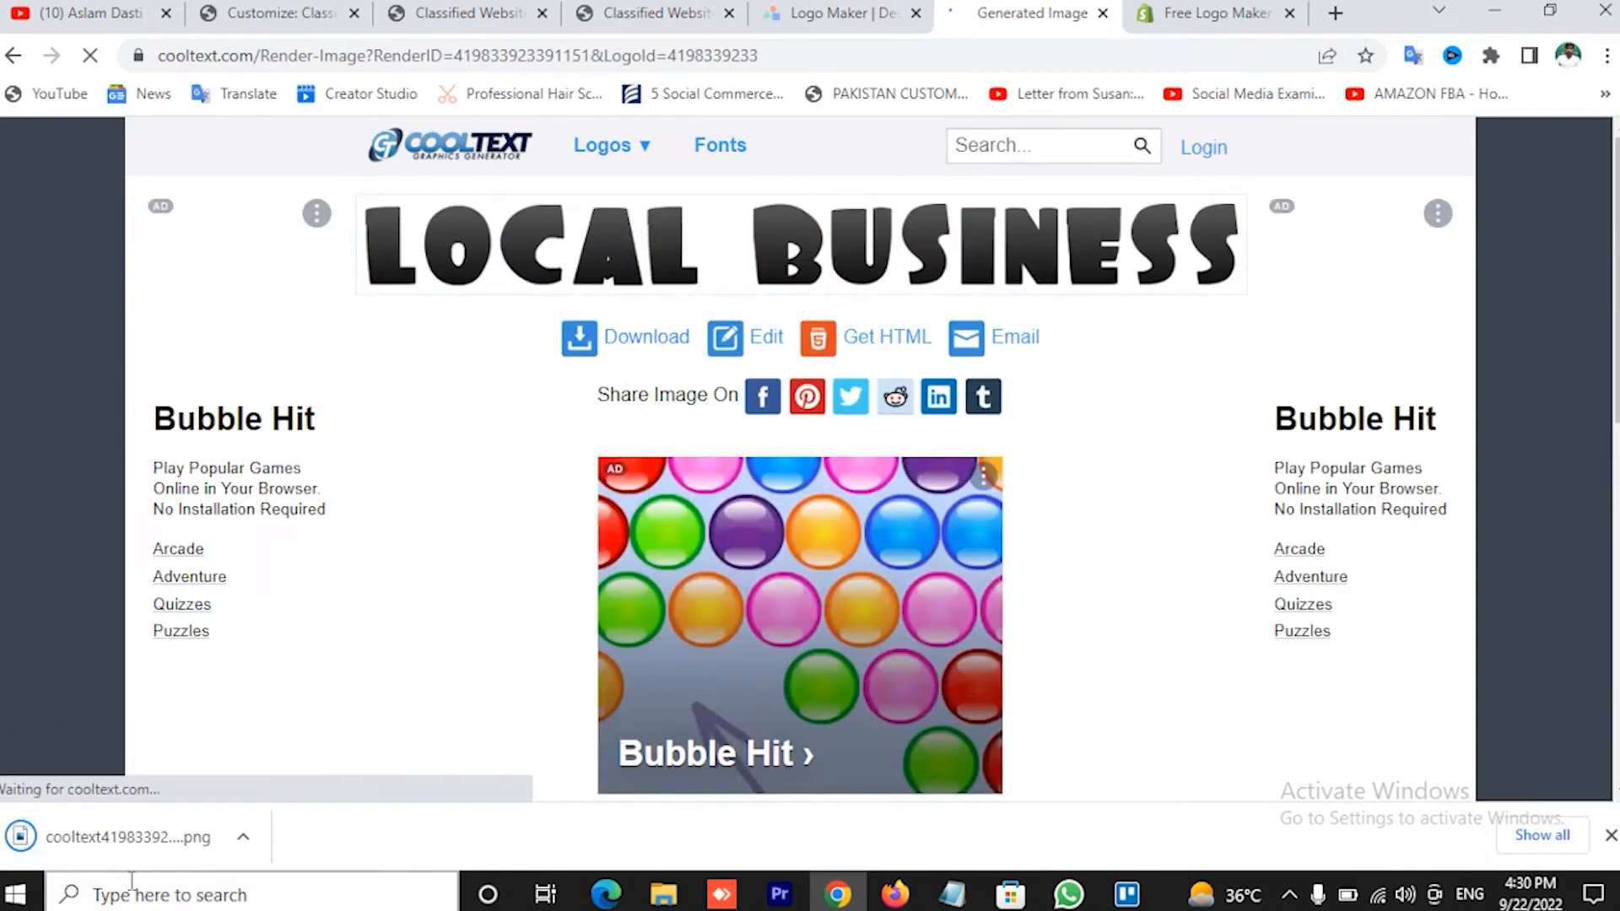
# In the WordPress customizer's Header Builder, upload the downloaded Cool Text PNG and select it as the replacement site logo
pyautogui.click(270, 12)
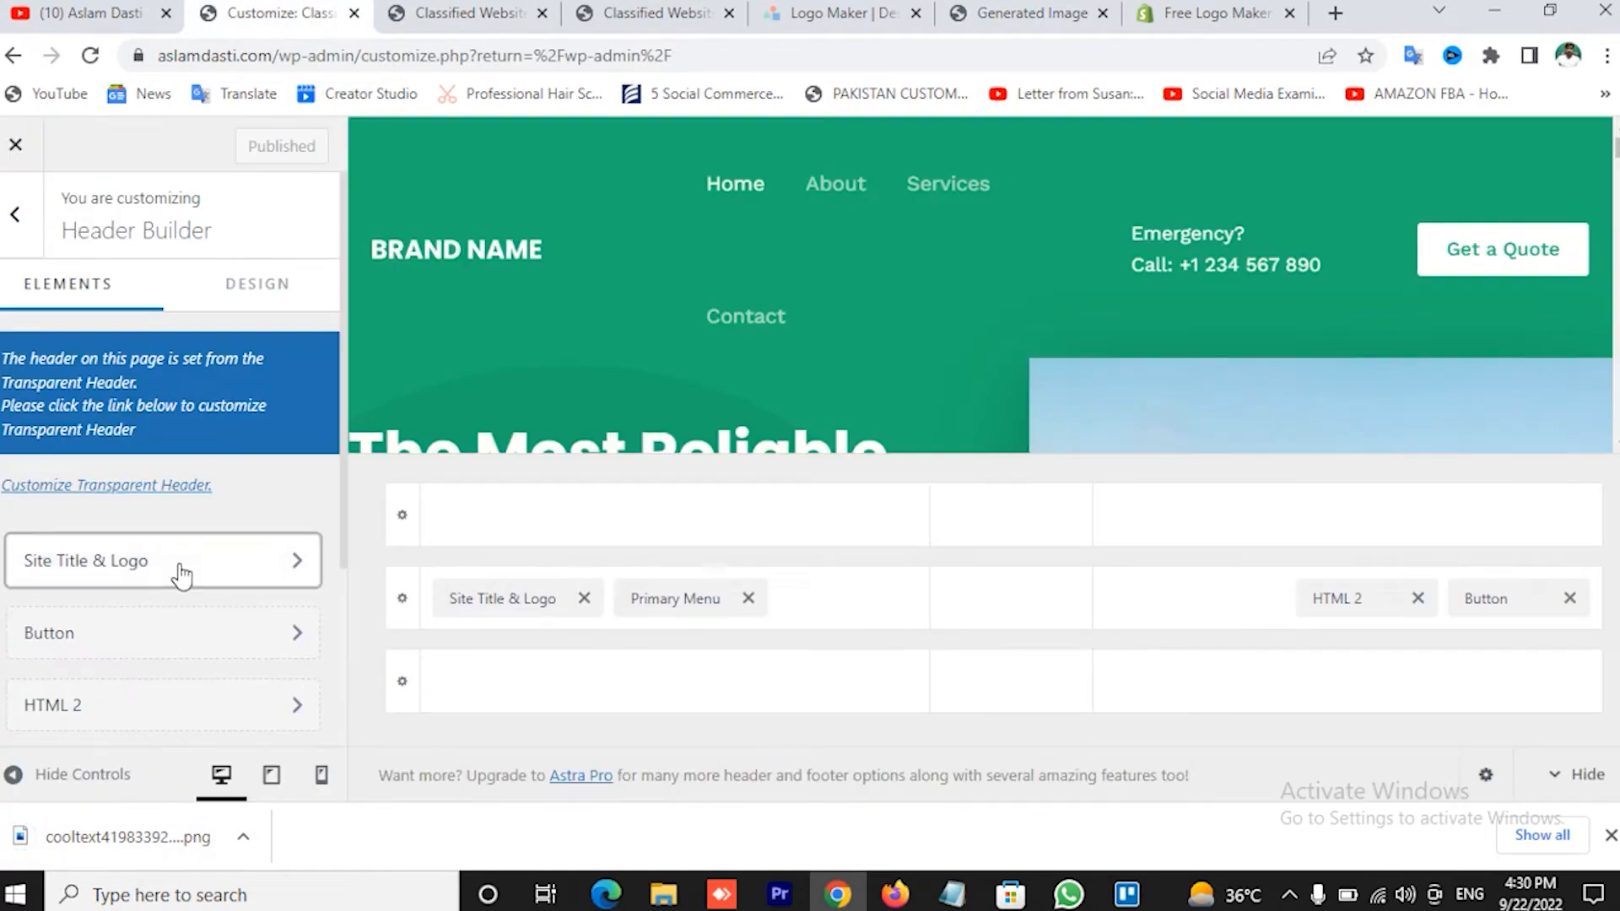
pyautogui.click(182, 574)
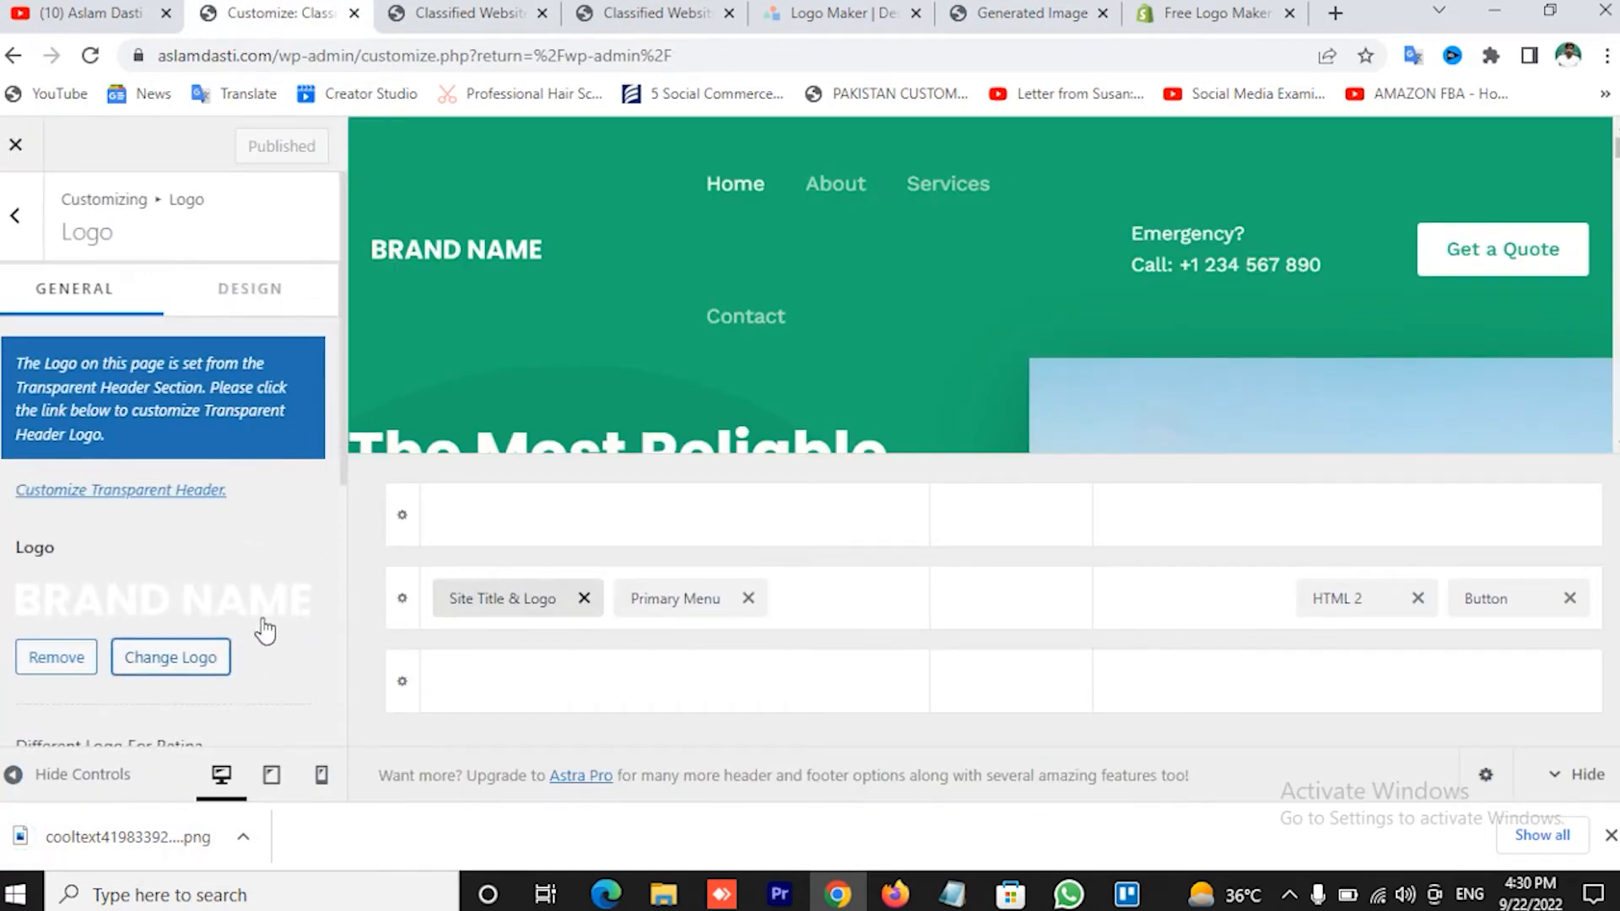
pyautogui.click(188, 667)
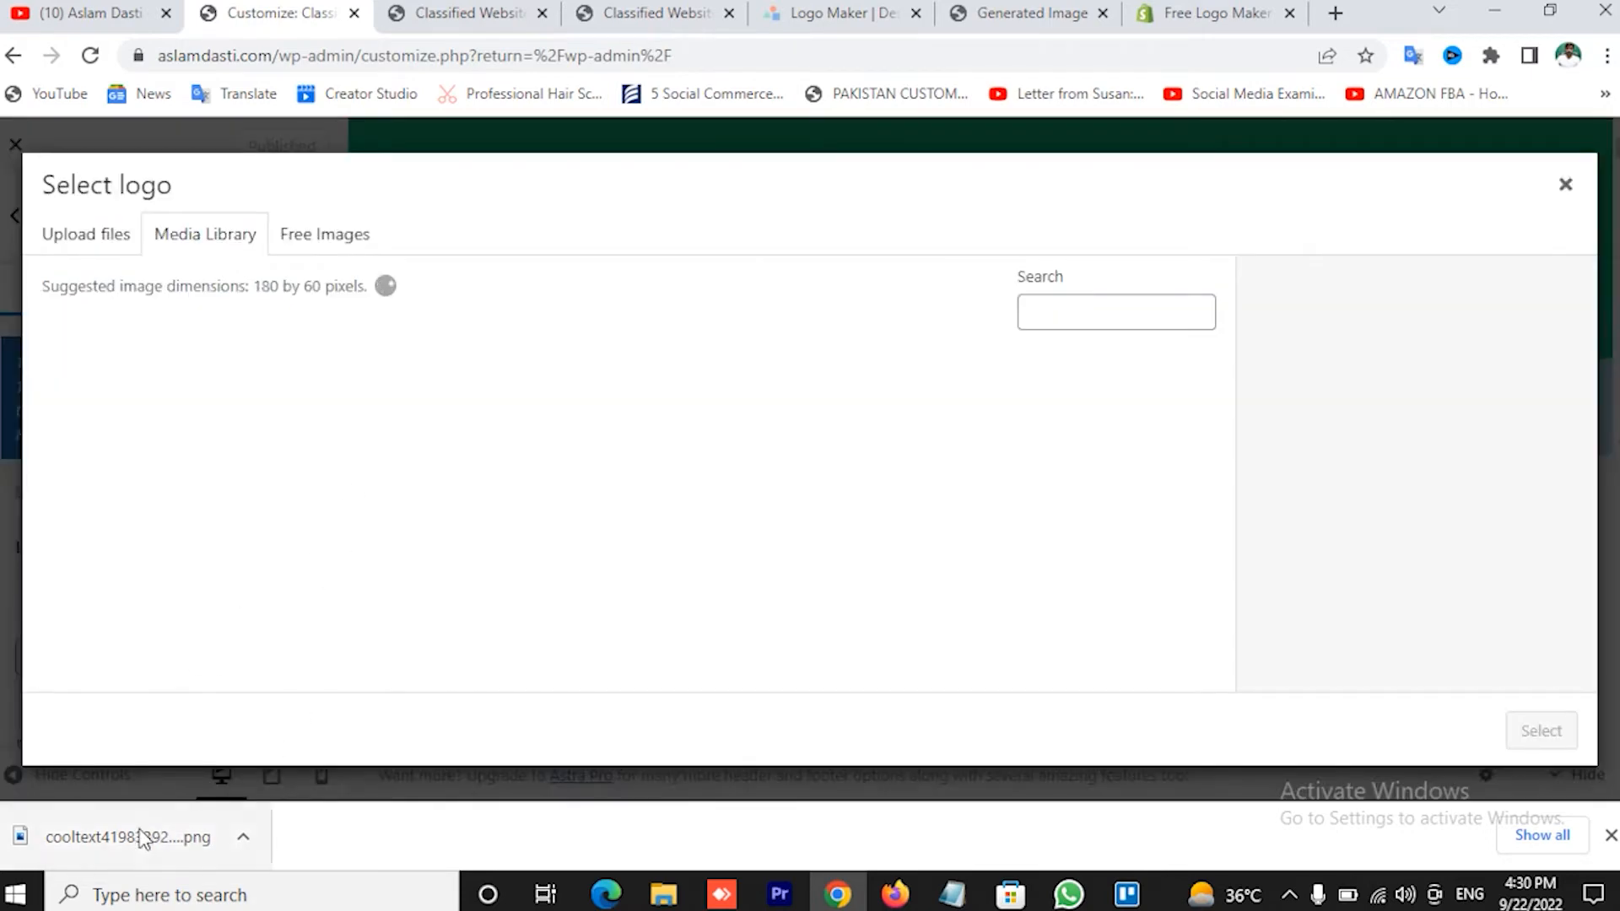
pyautogui.moveTo(138, 834); pyautogui.dragTo(219, 424)
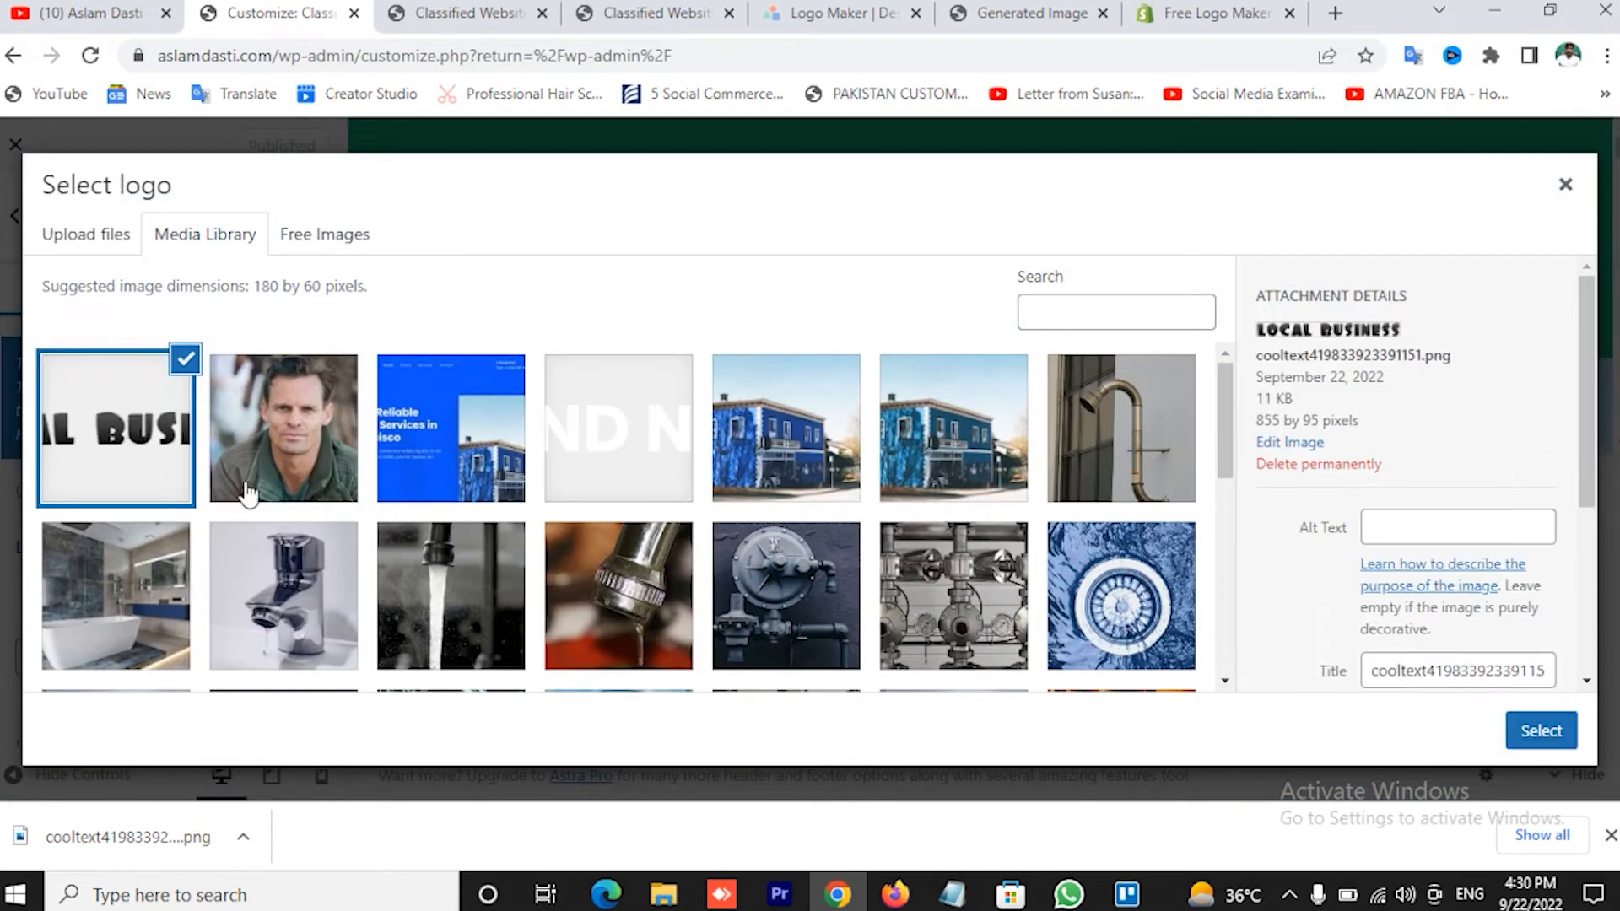
pyautogui.click(1541, 731)
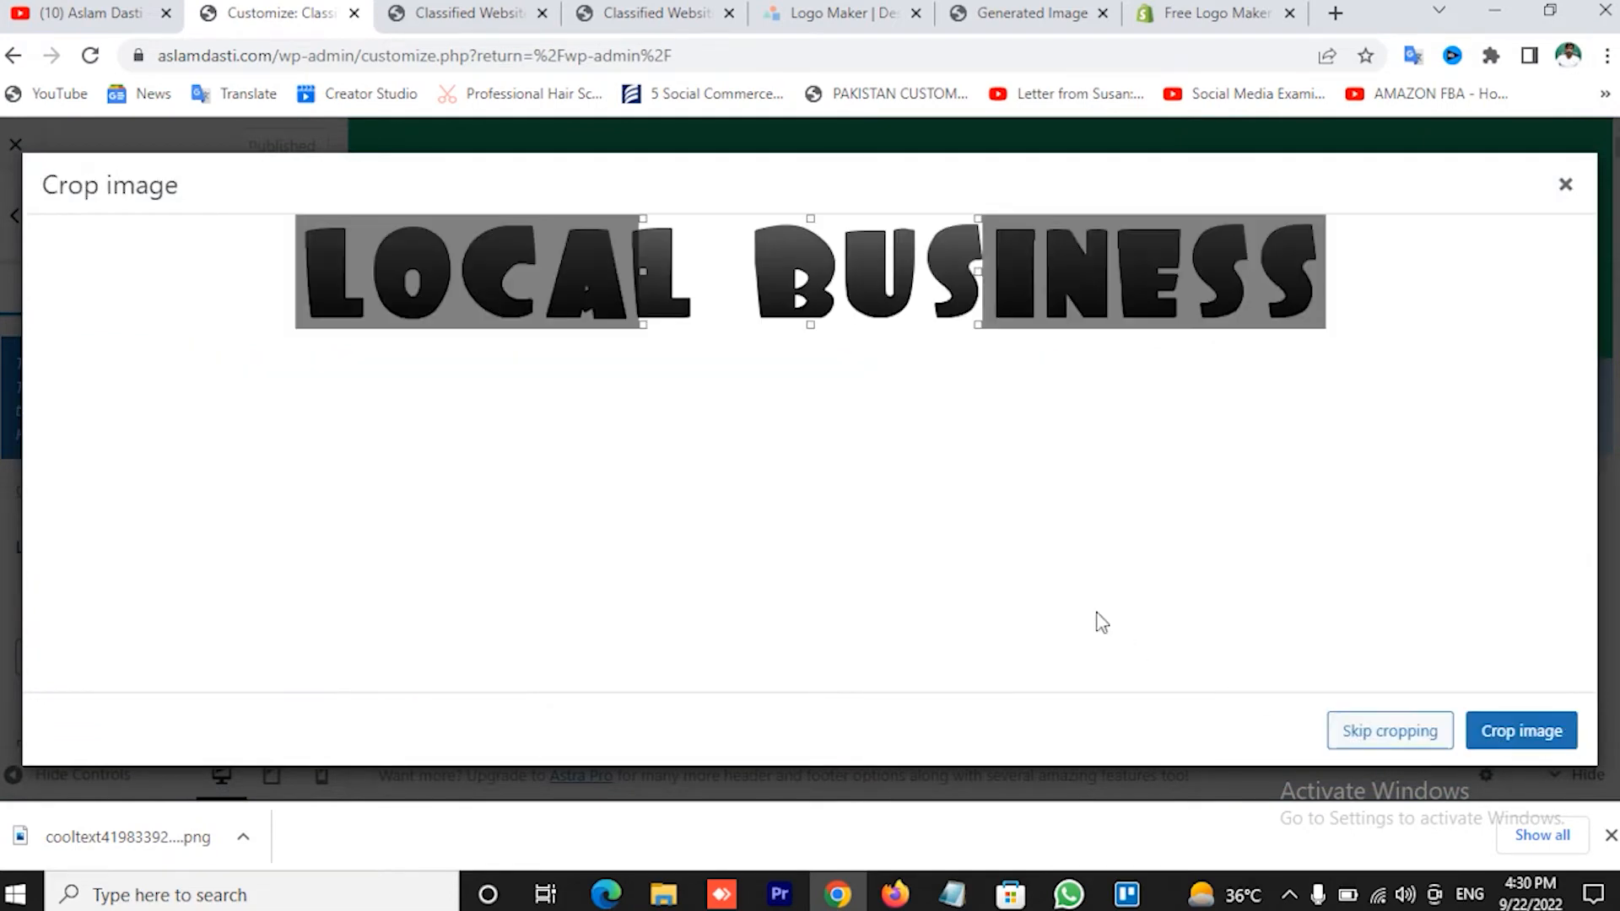
# Extend the crop area to cover the full width of the LOCAL BUSINESS image and crop the logo
pyautogui.moveTo(637, 271); pyautogui.dragTo(291, 271)
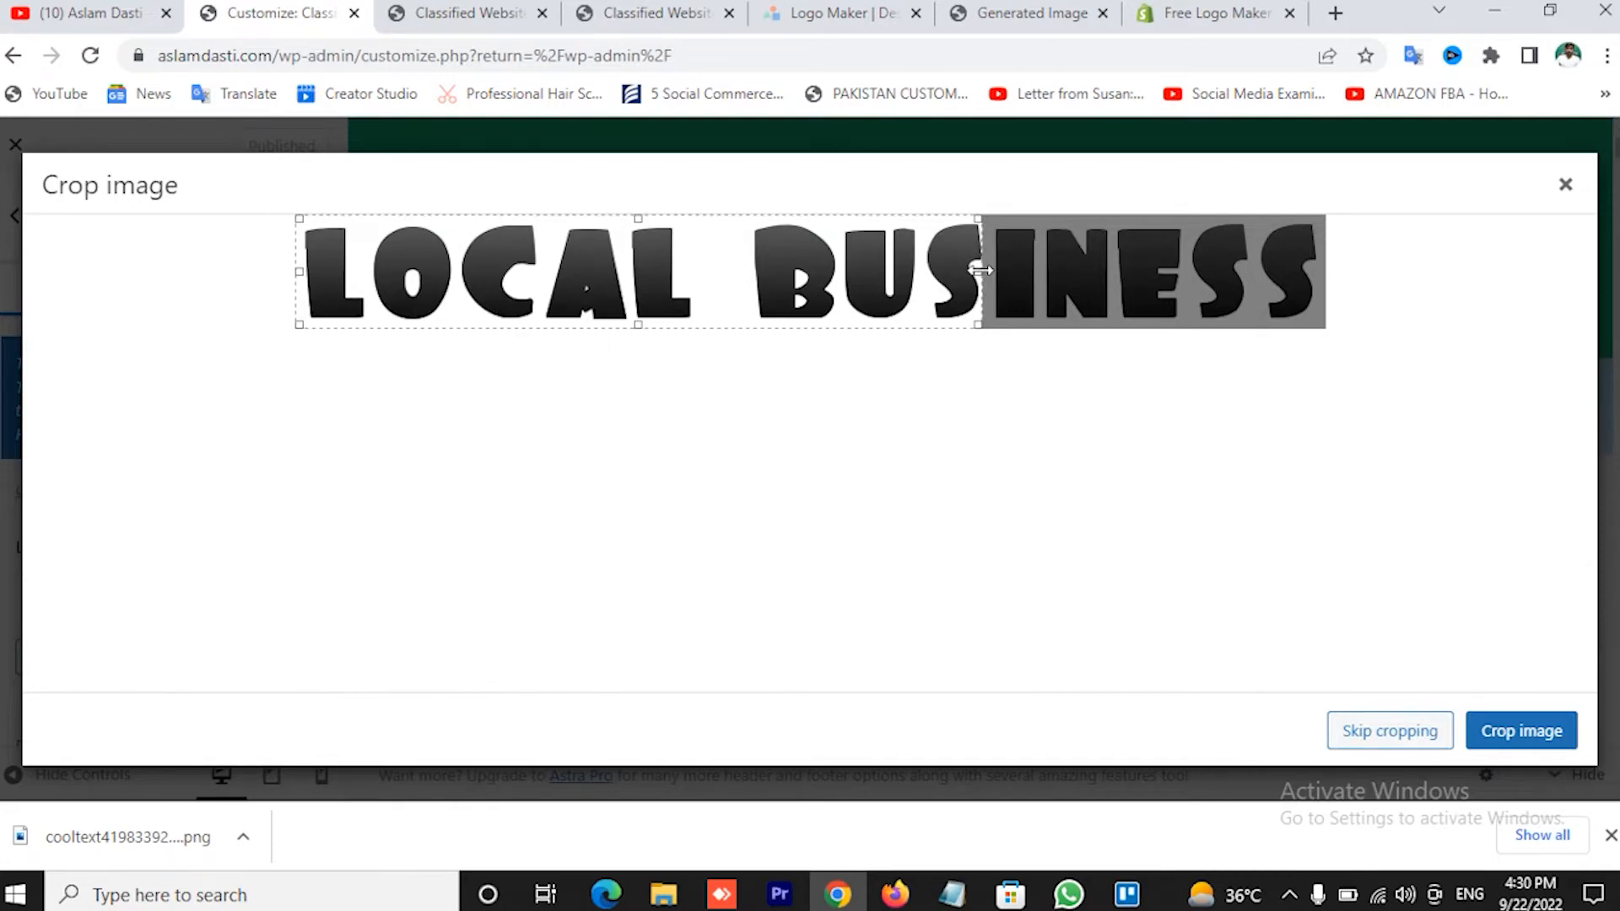
pyautogui.moveTo(980, 270); pyautogui.dragTo(1396, 264)
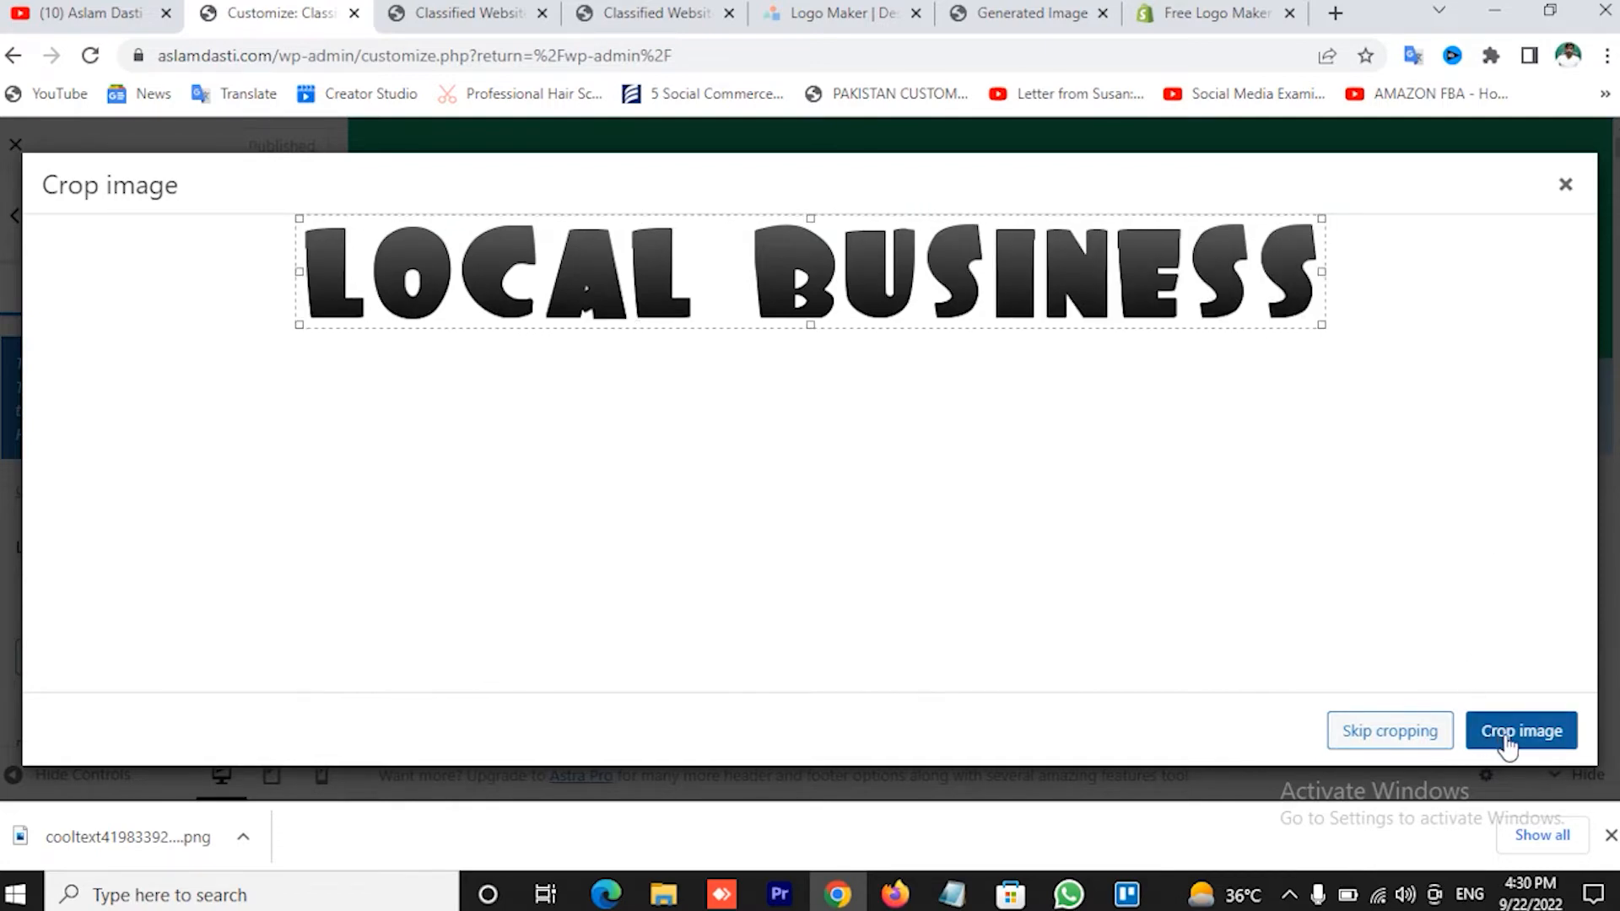
pyautogui.click(1505, 736)
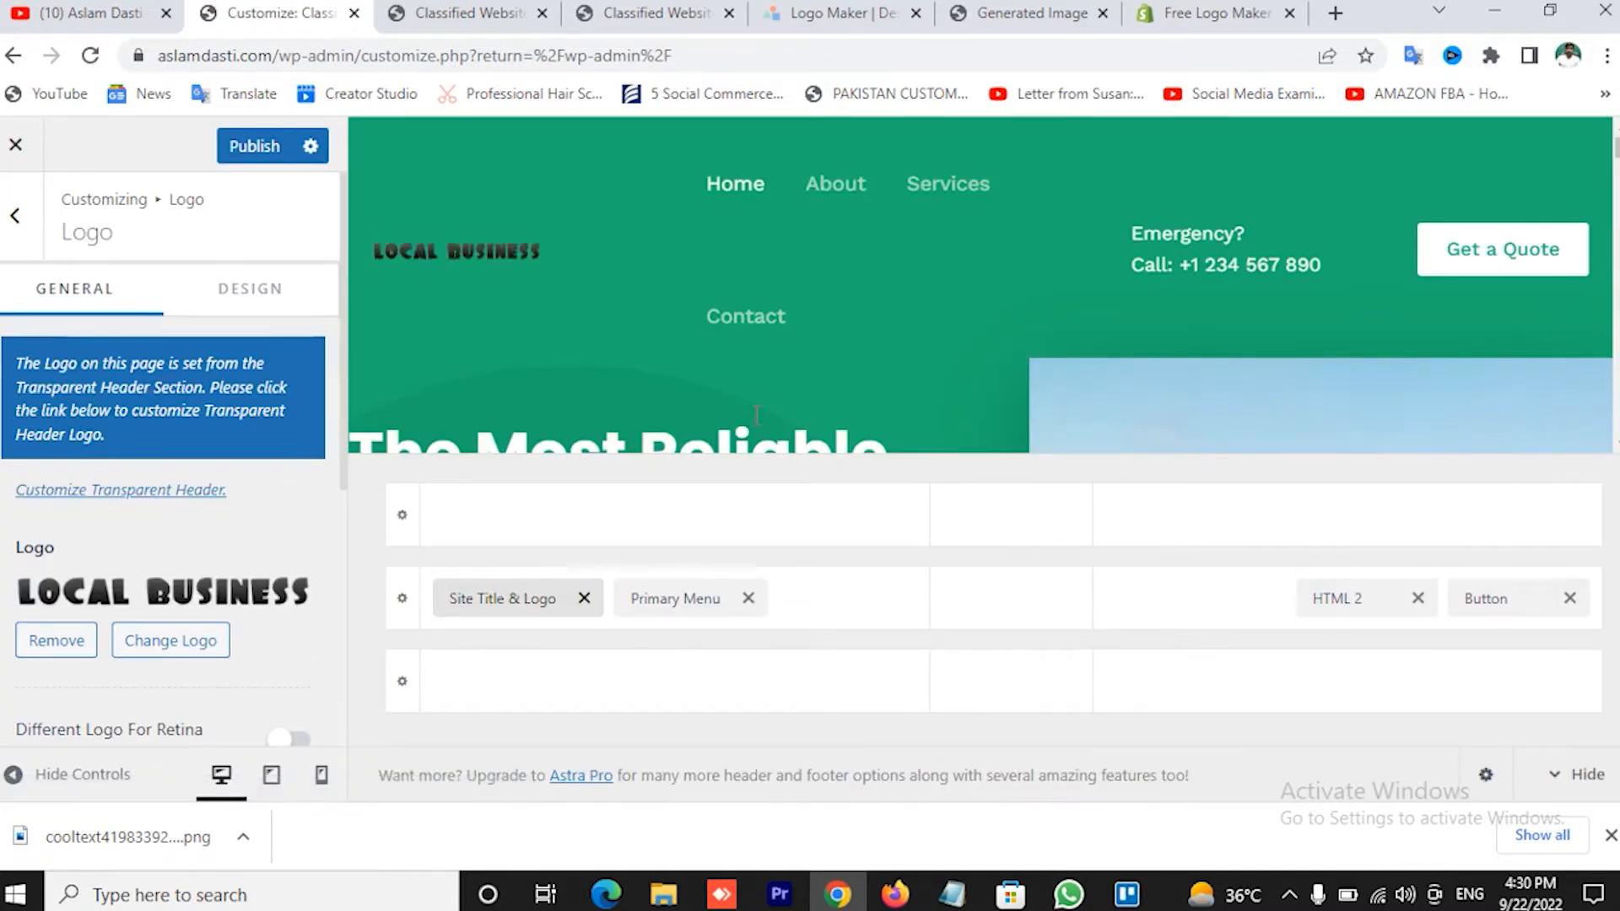
# Set the header logo width to 93 px
pyautogui.scroll(-3, 225, 532)
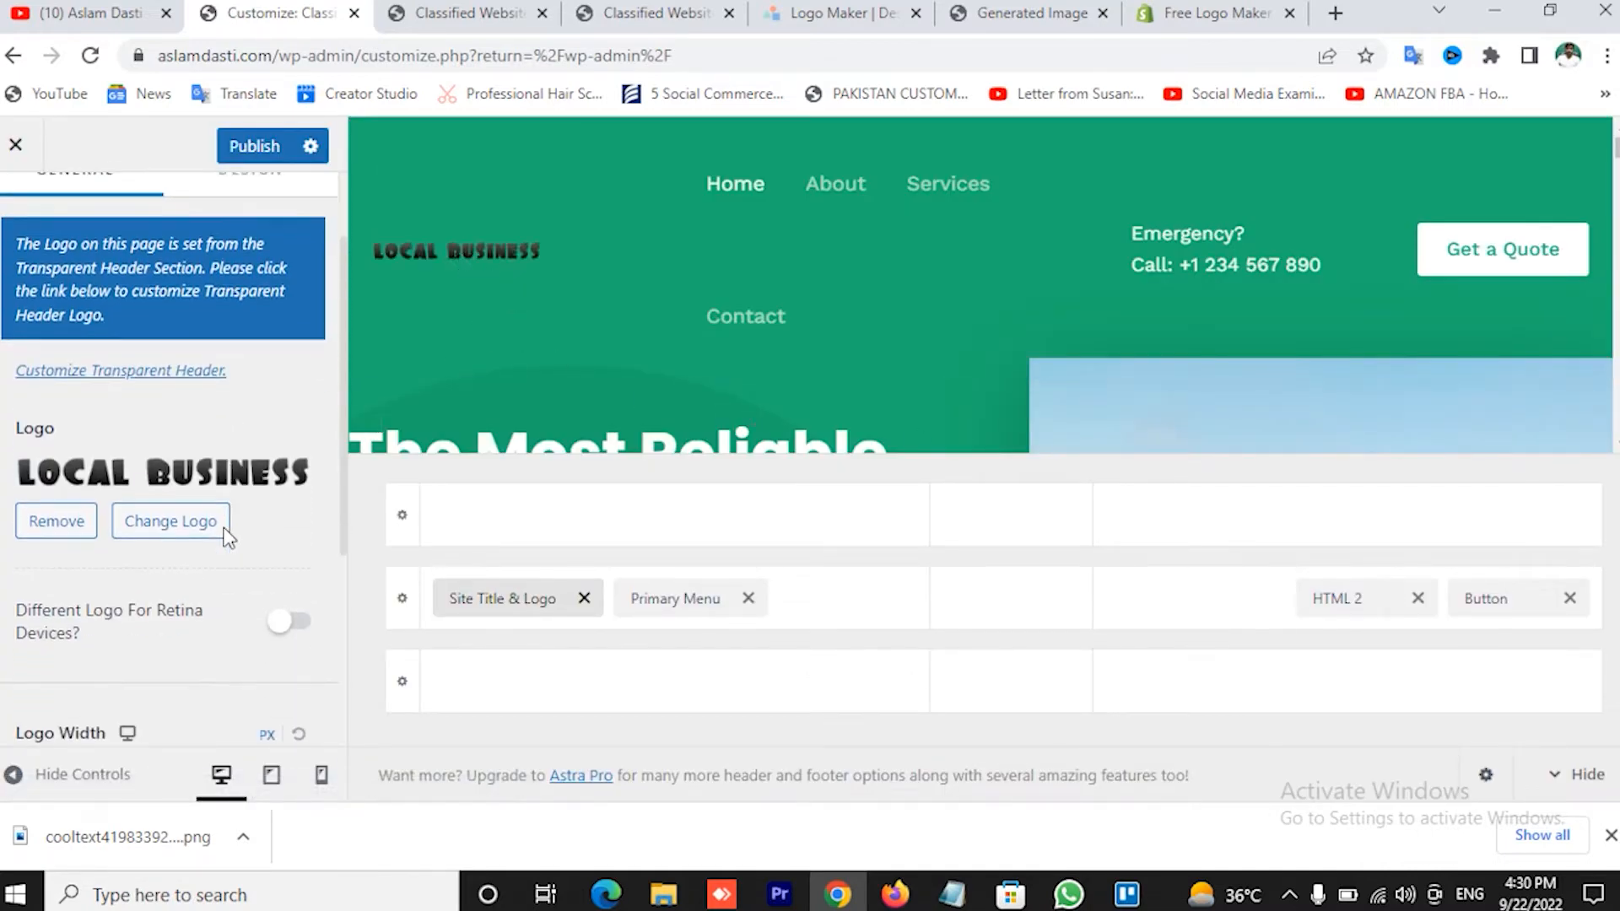
pyautogui.scroll(-1, 221, 550)
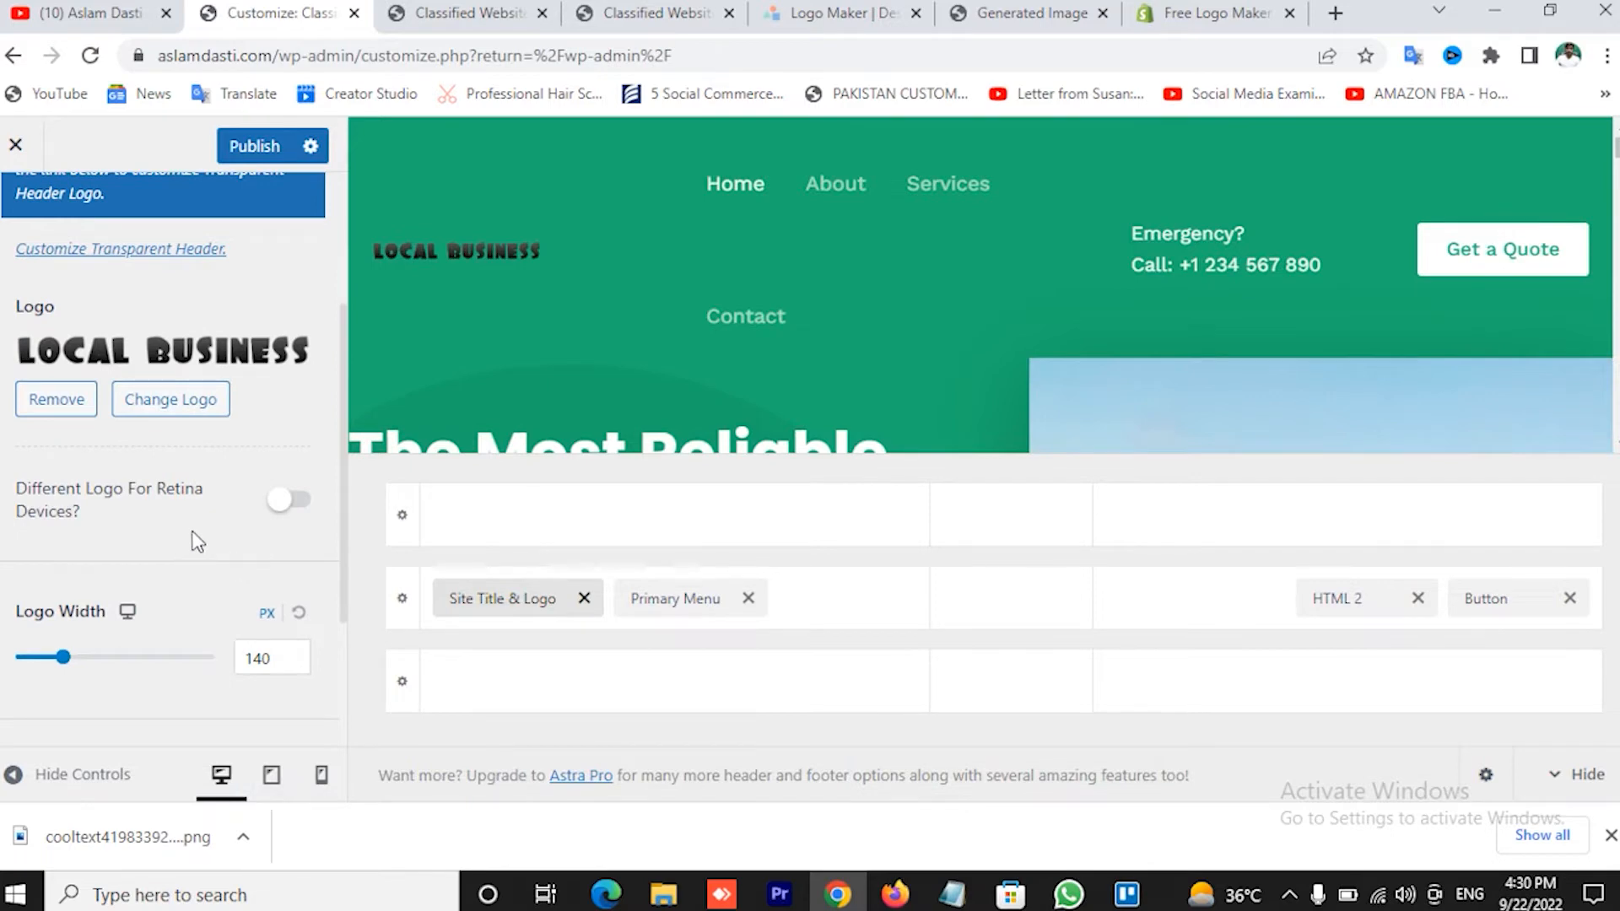
pyautogui.scroll(-2, 208, 532)
pyautogui.moveTo(66, 549)
pyautogui.mouseDown()
pyautogui.moveTo(212, 529)
pyautogui.moveTo(55, 540)
pyautogui.mouseUp()
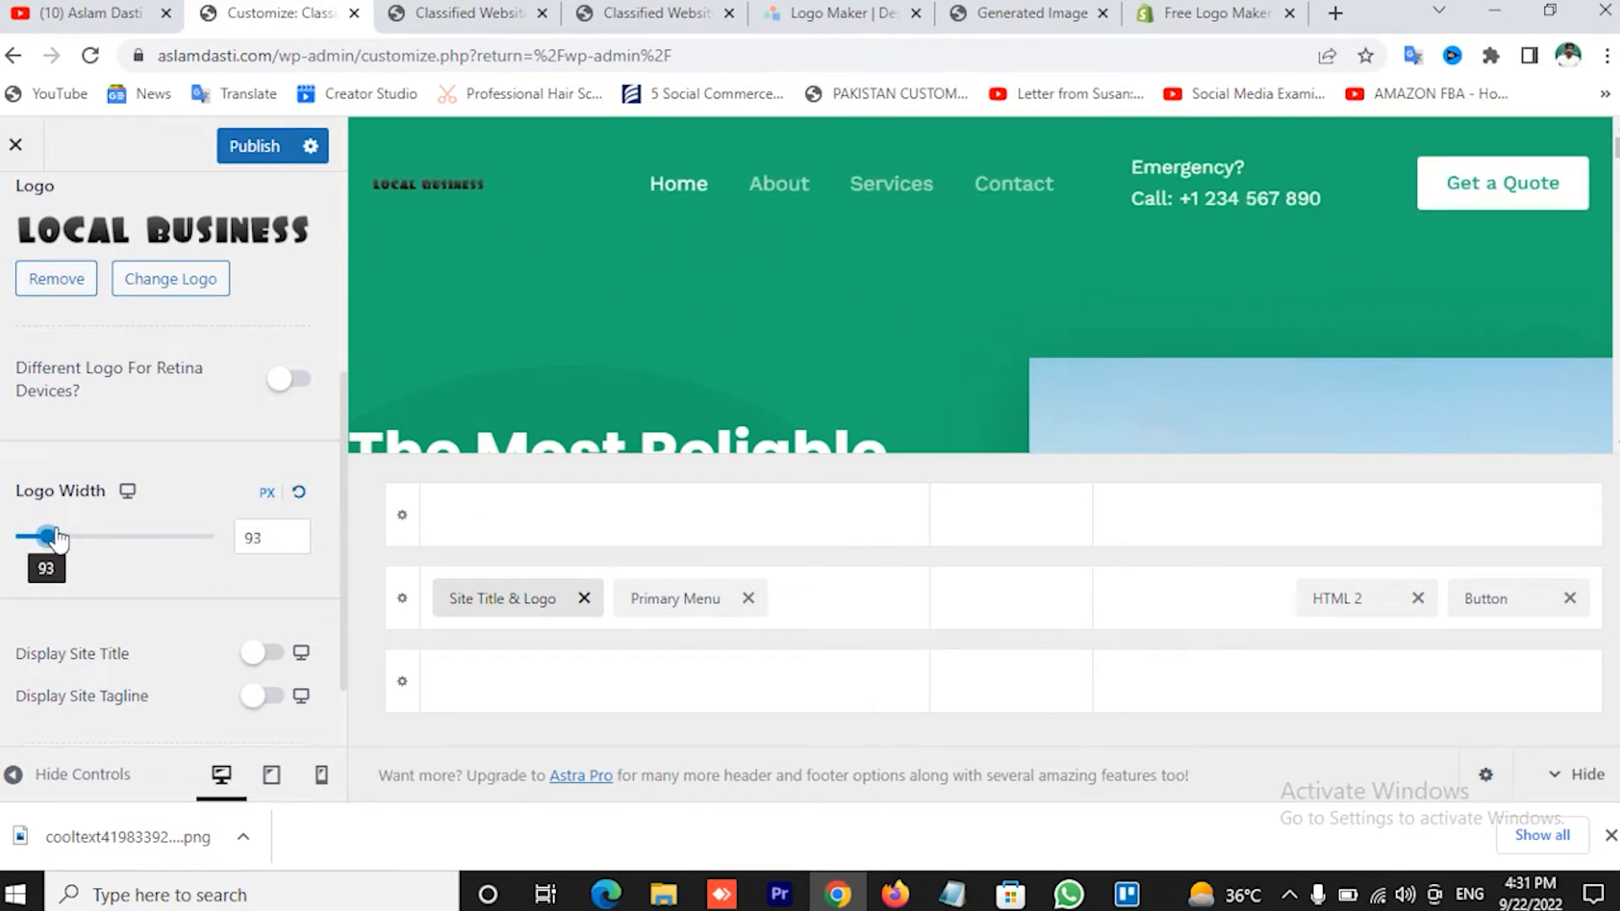
# Set the site icon from the cropped LOCAL BUSINESS logo, cropping it to a square around the initial L
pyautogui.scroll(-1, 162, 589)
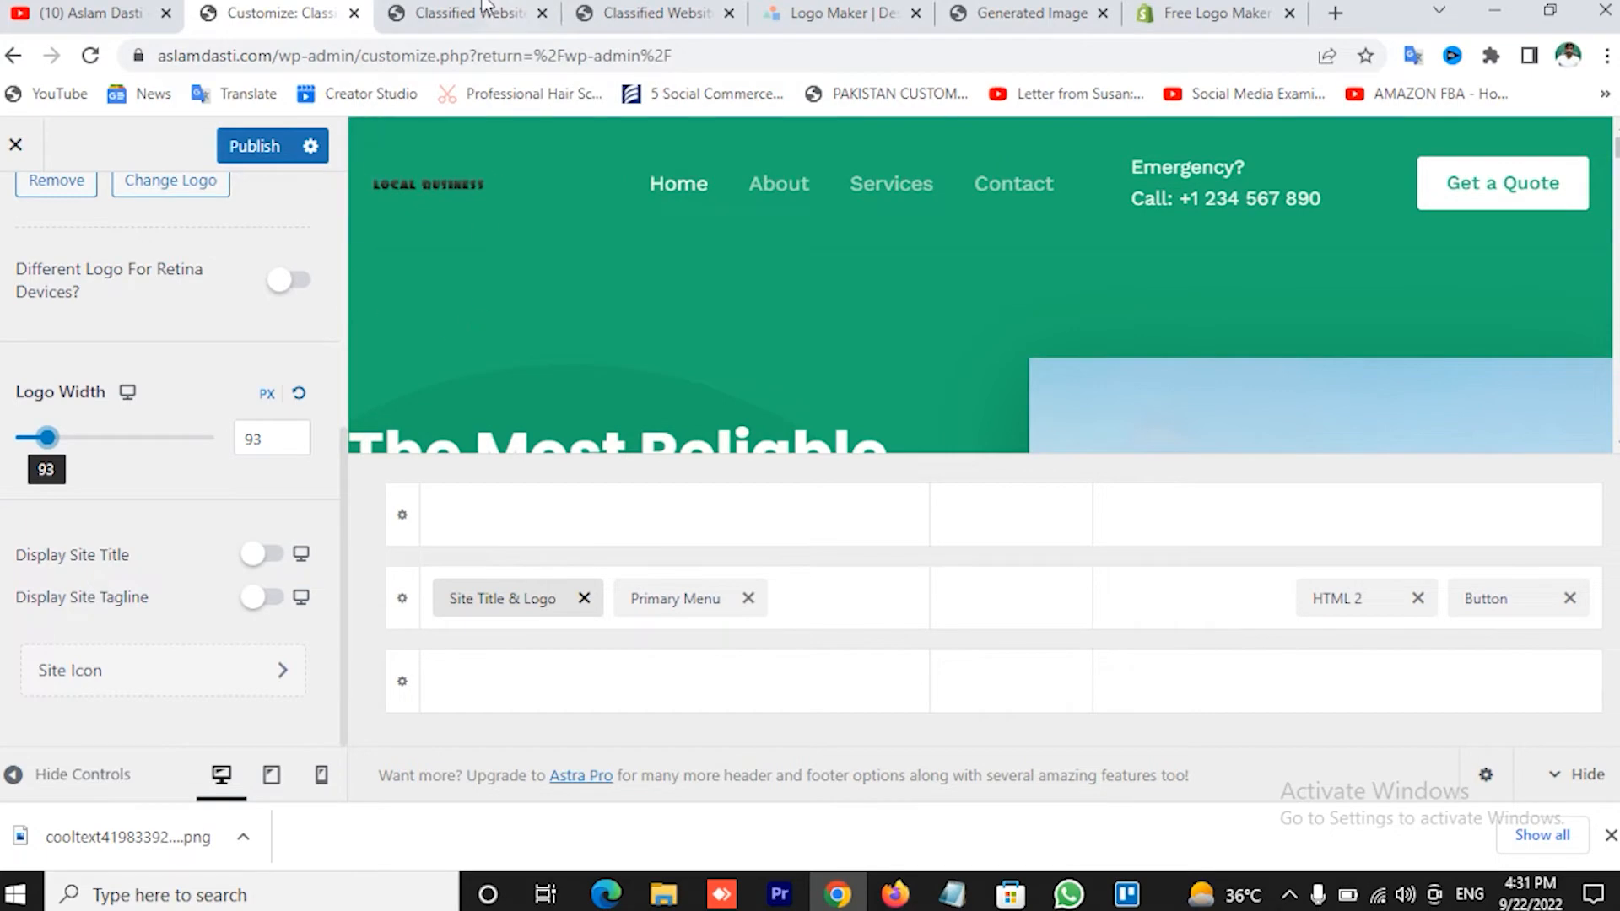
pyautogui.moveTo(404, 19)
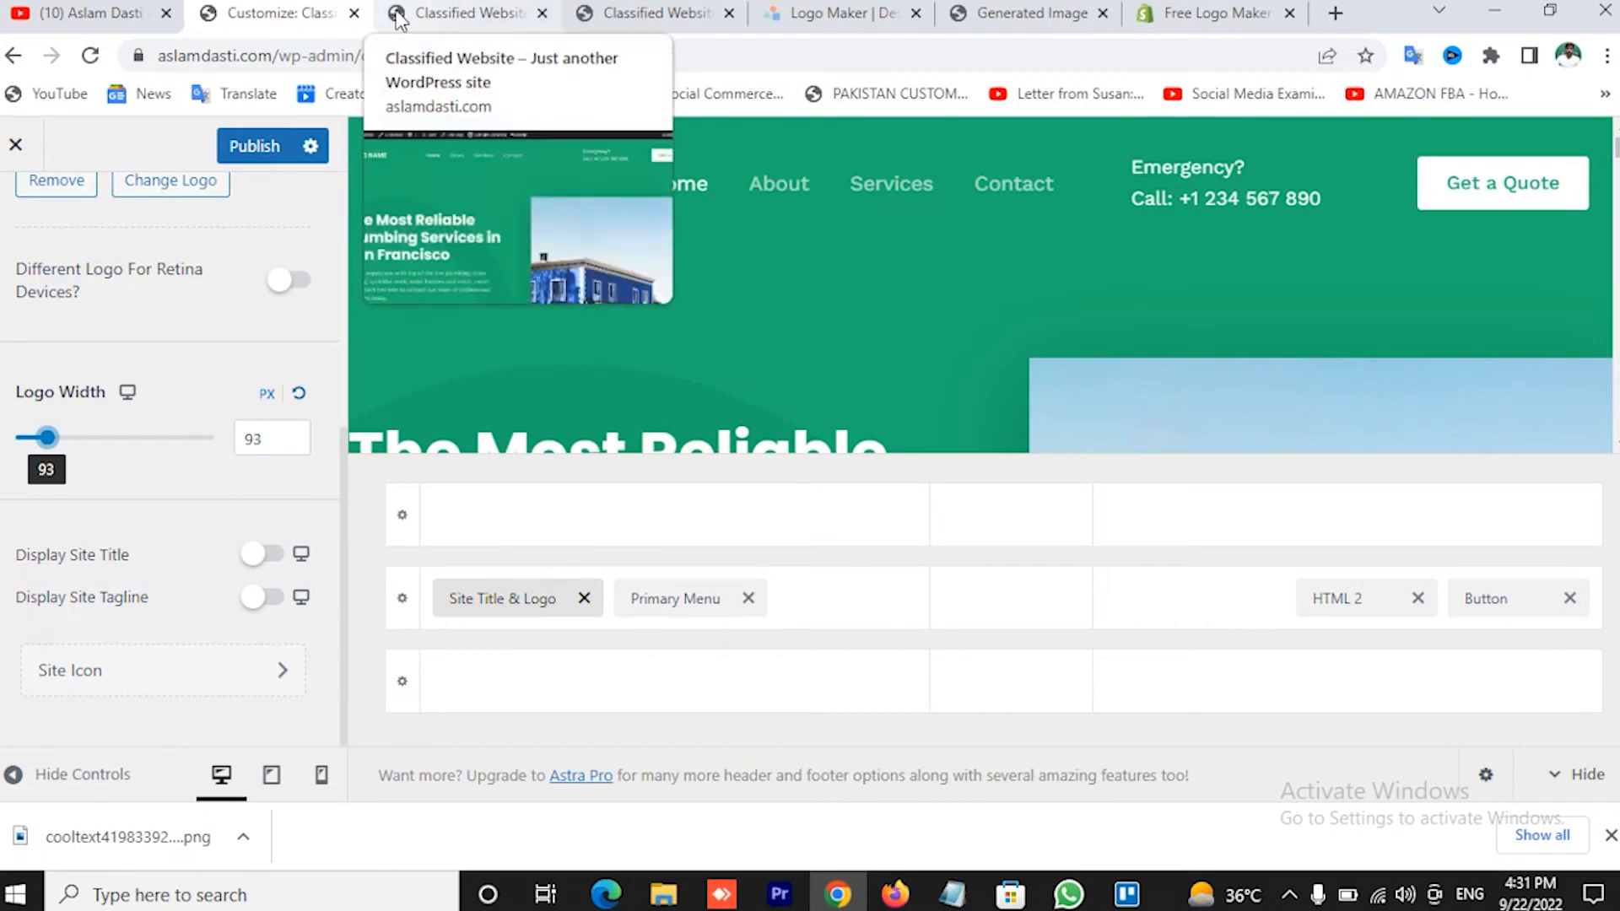
pyautogui.click(284, 672)
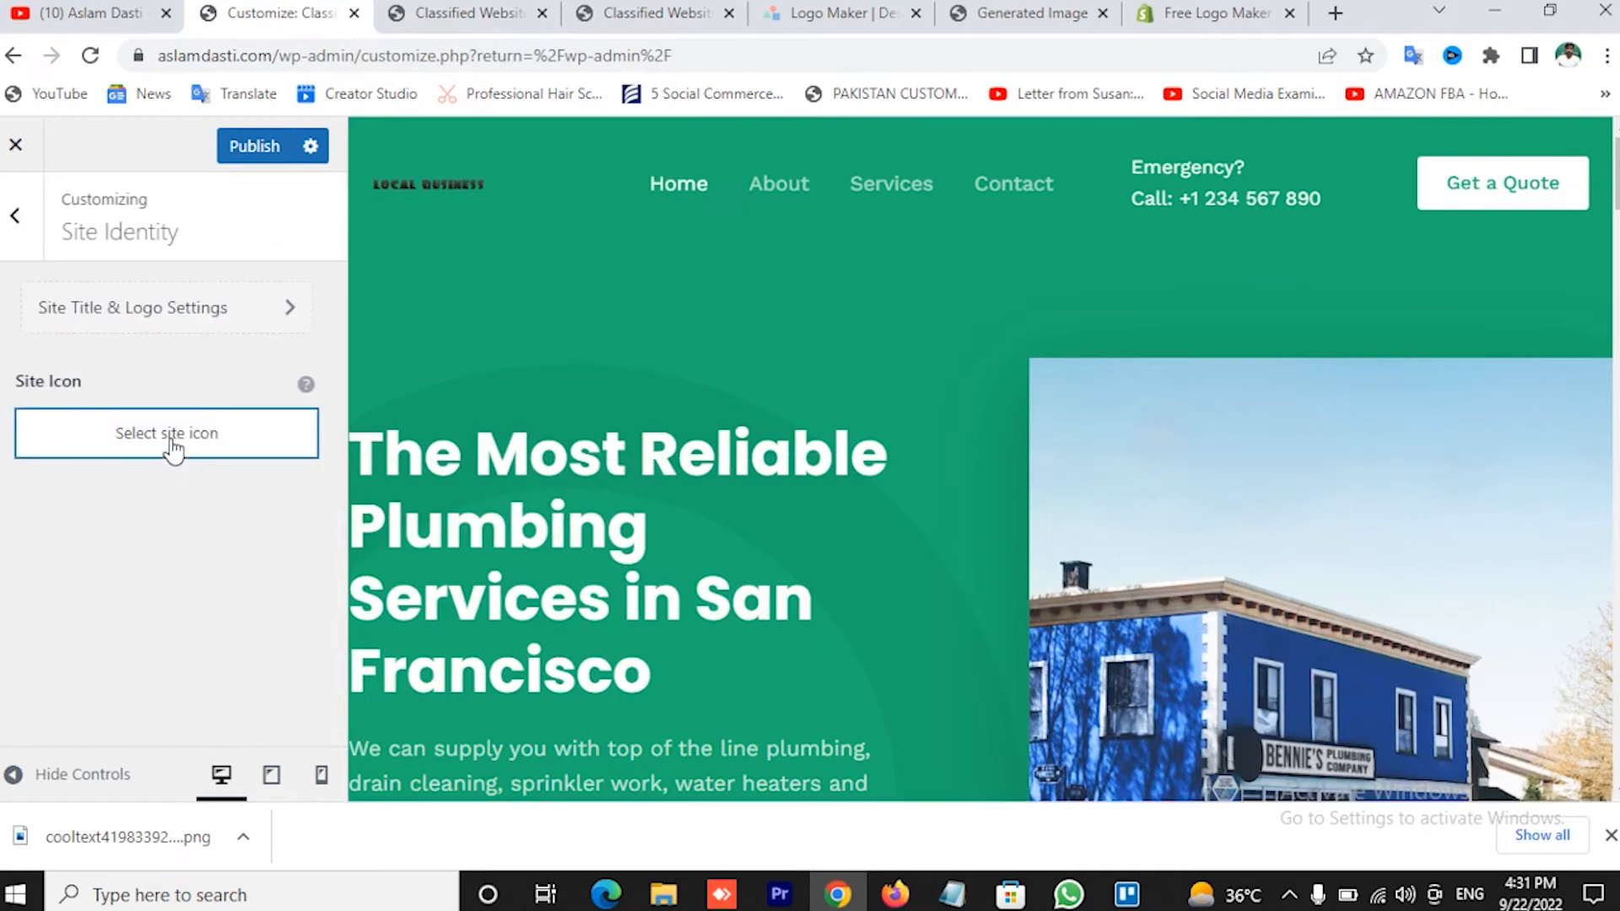
pyautogui.click(171, 444)
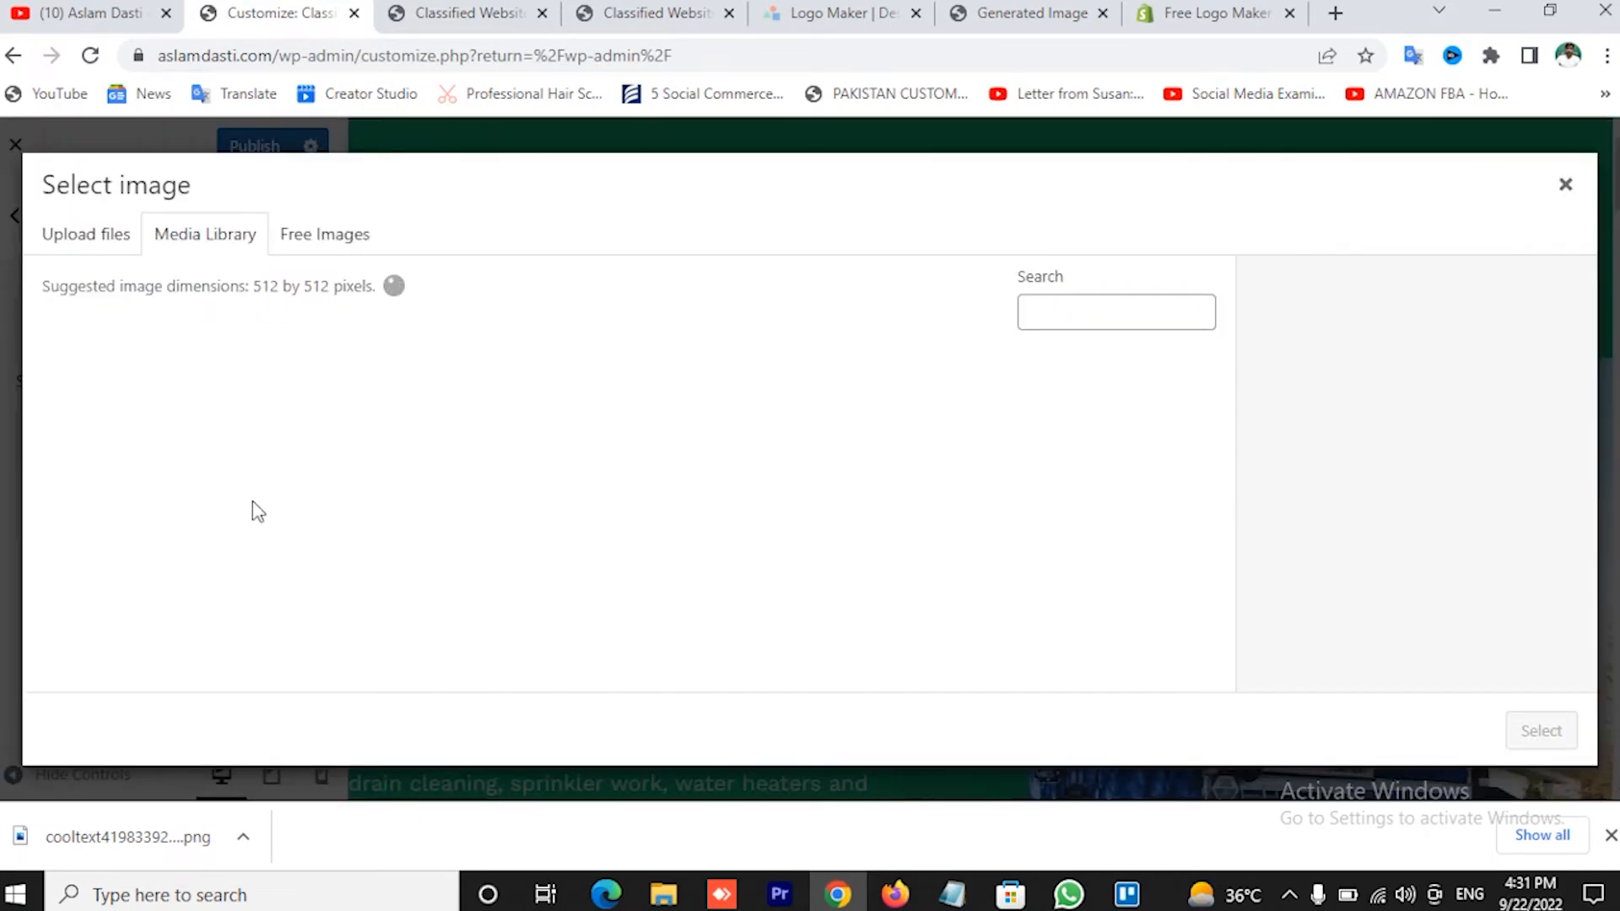
pyautogui.click(171, 460)
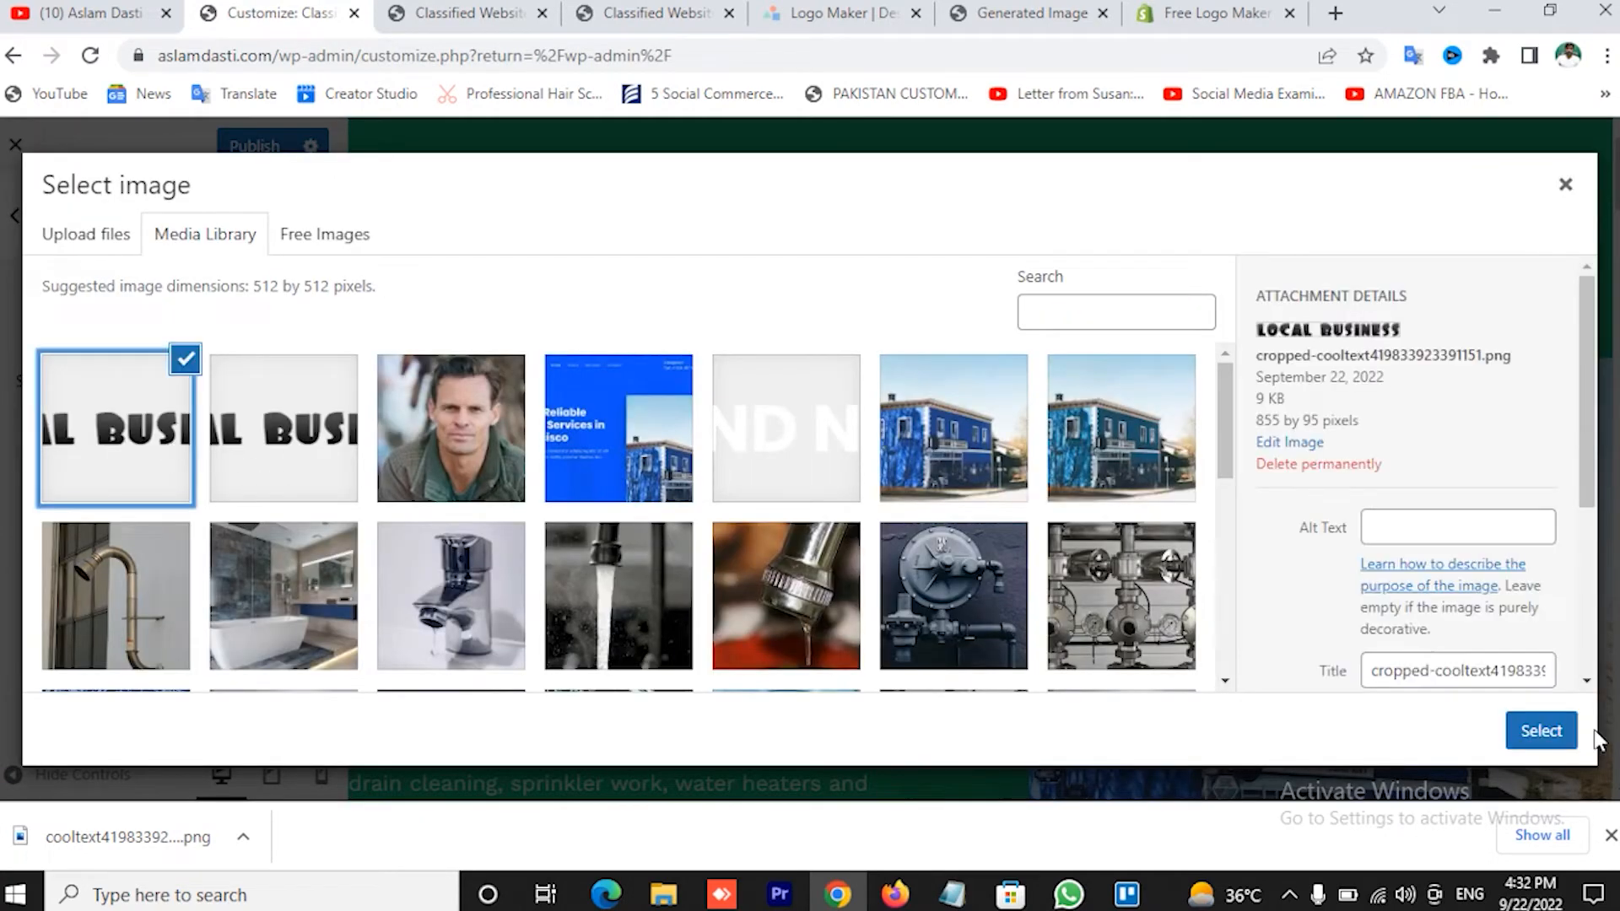
pyautogui.click(1557, 732)
pyautogui.moveTo(641, 268); pyautogui.dragTo(177, 252)
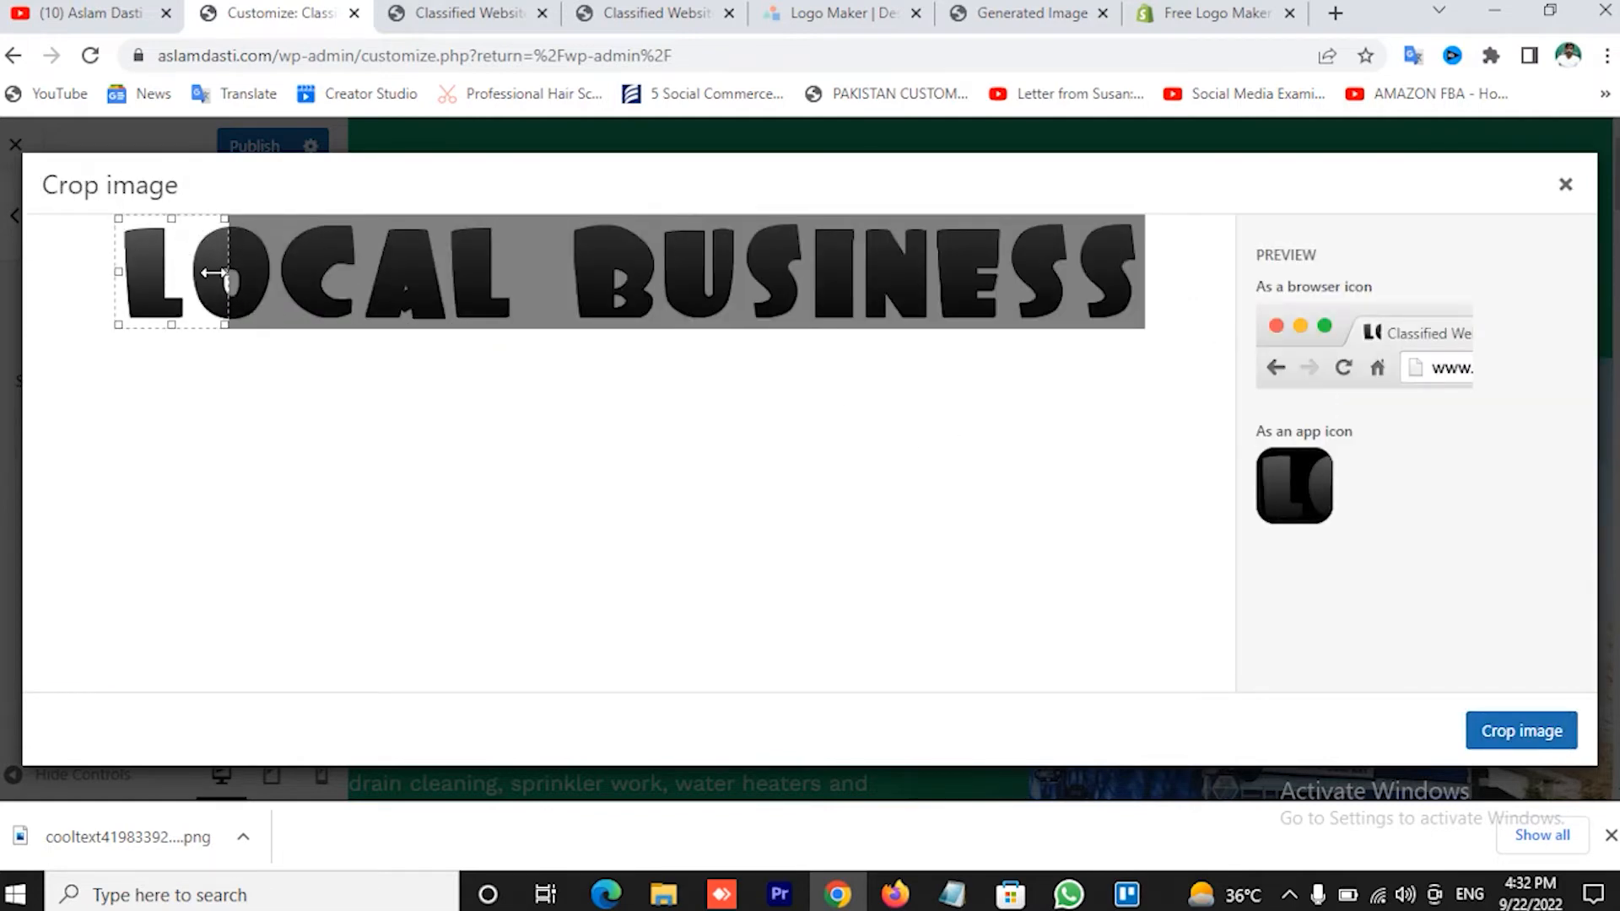
pyautogui.click(1523, 732)
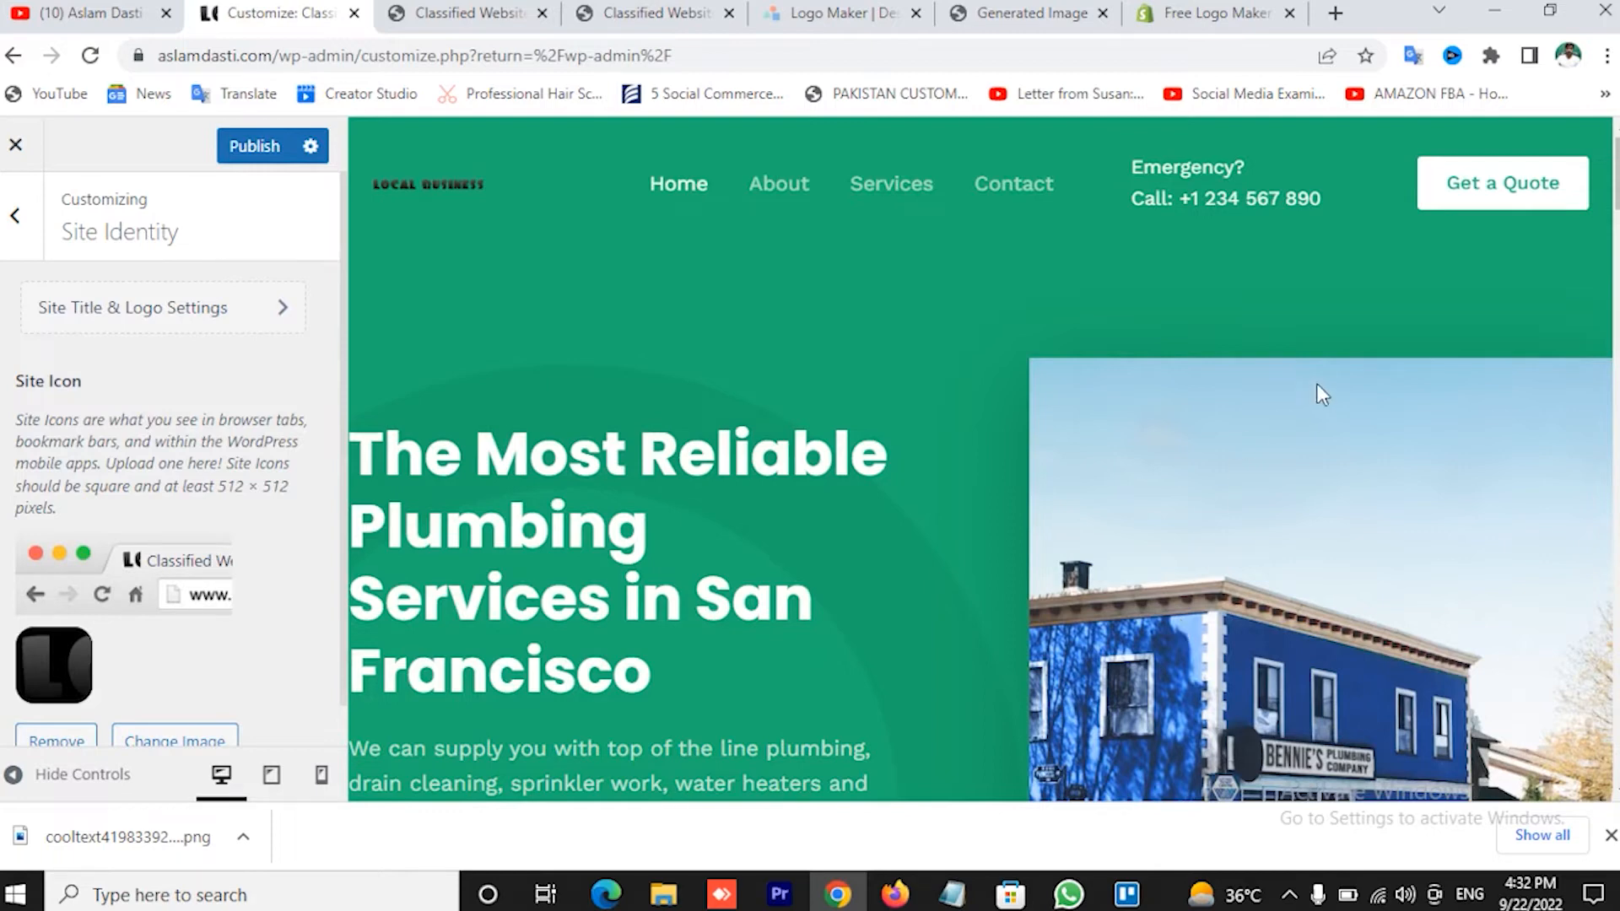
# Publish the logo and site icon changes
pyautogui.scroll(-1, 185, 630)
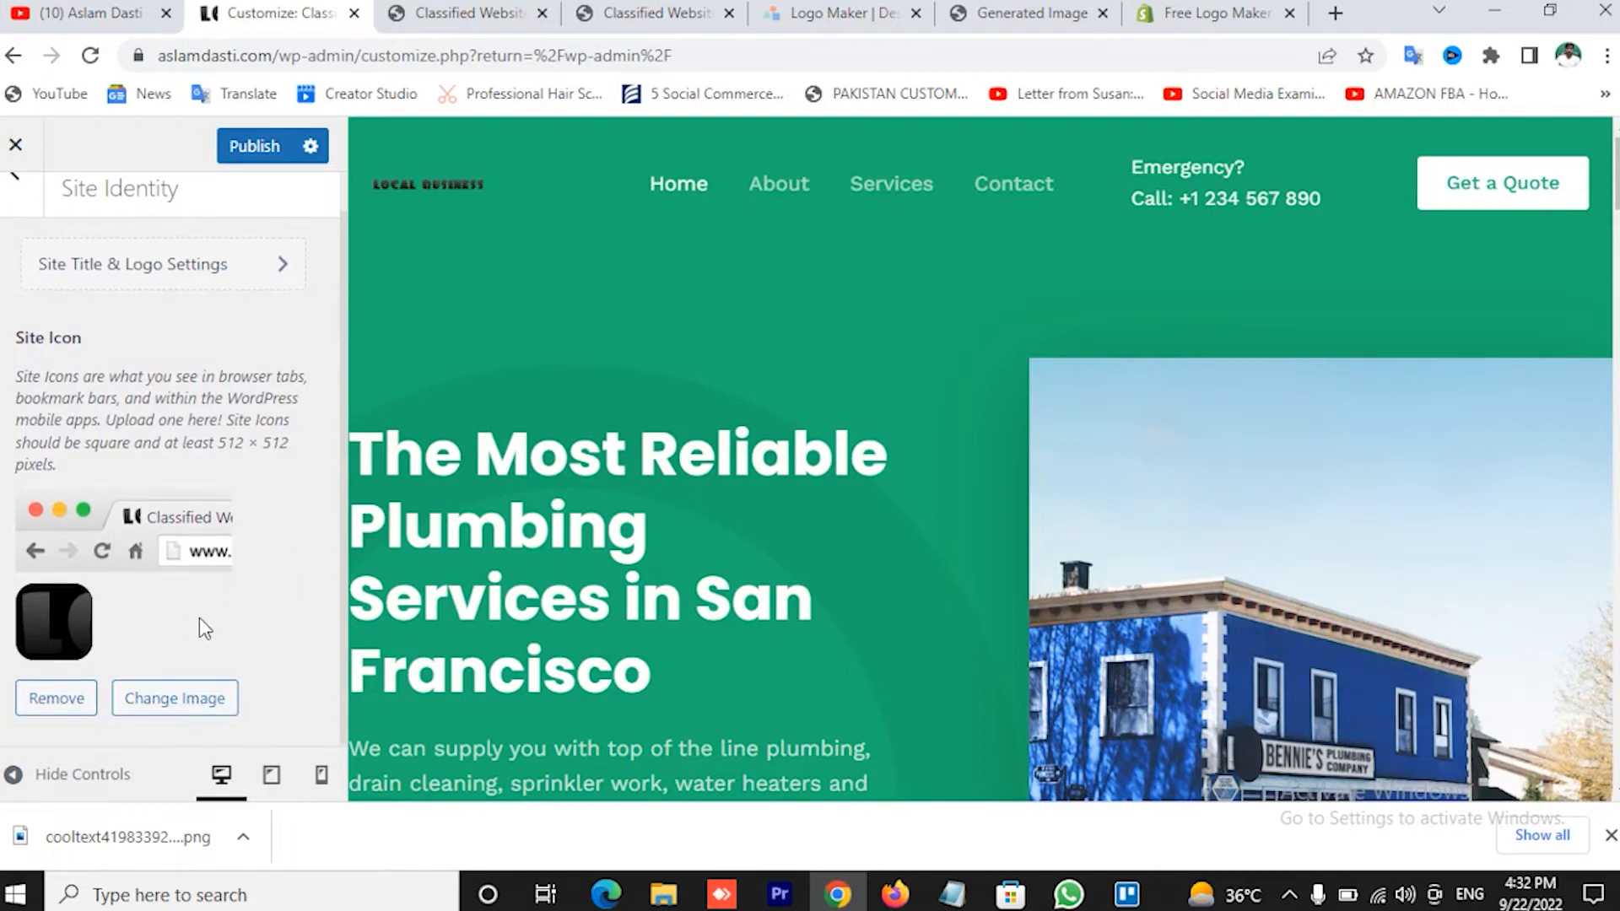
pyautogui.scroll(1, 199, 617)
pyautogui.click(243, 145)
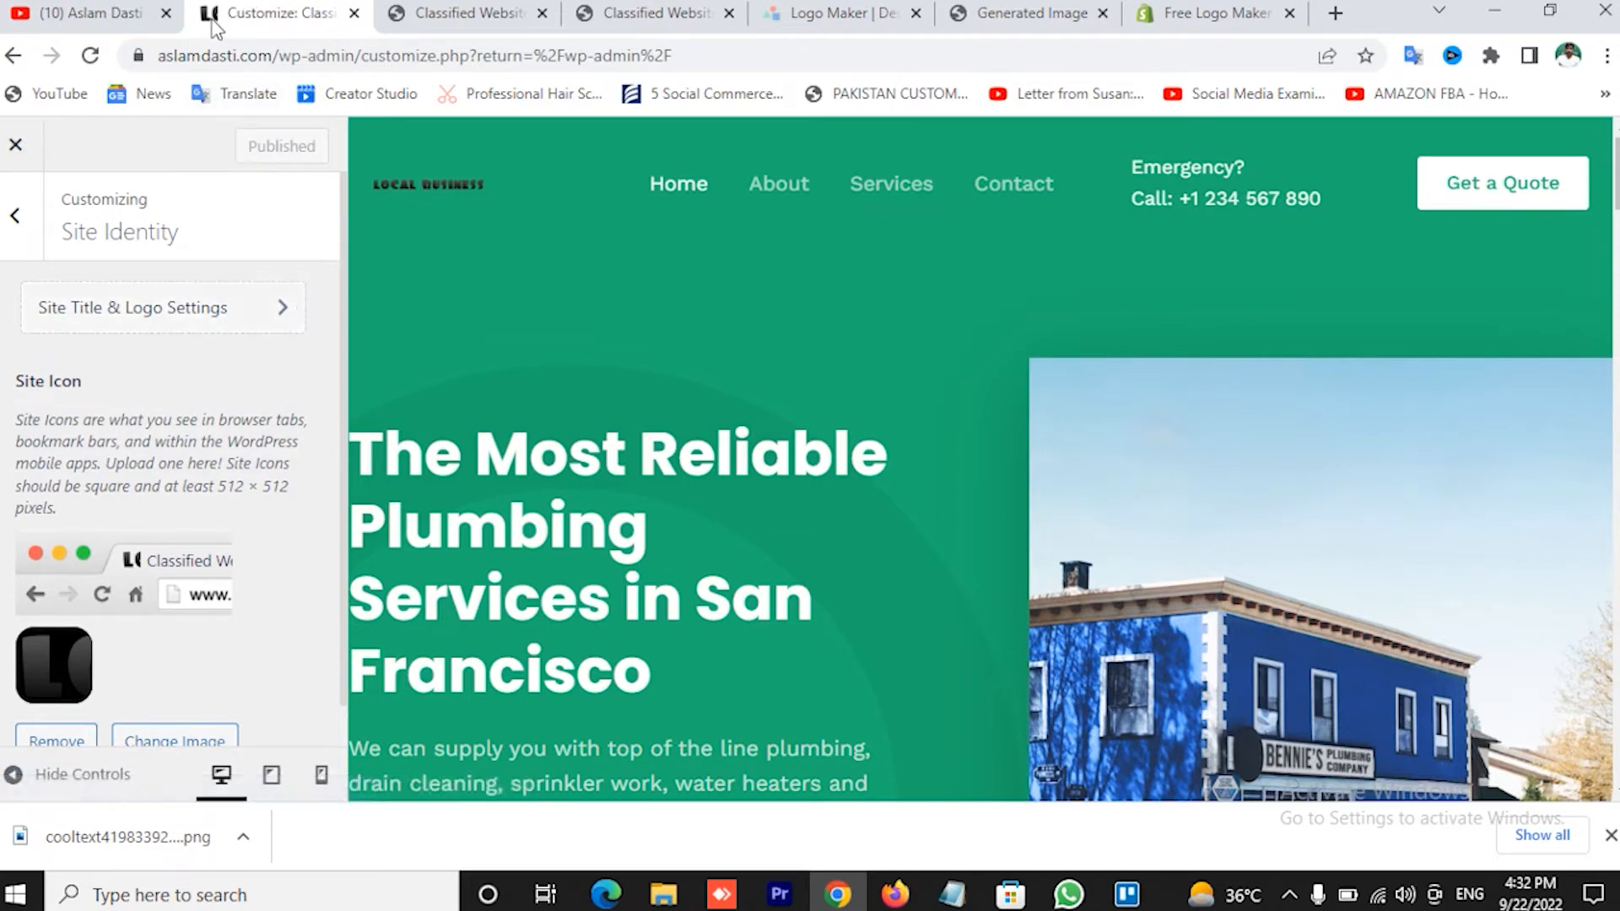
# Look through the customizer's main sections, including the Header Builder, Blog and Page settings
pyautogui.click(15, 216)
pyautogui.scroll(-5, 279, 667)
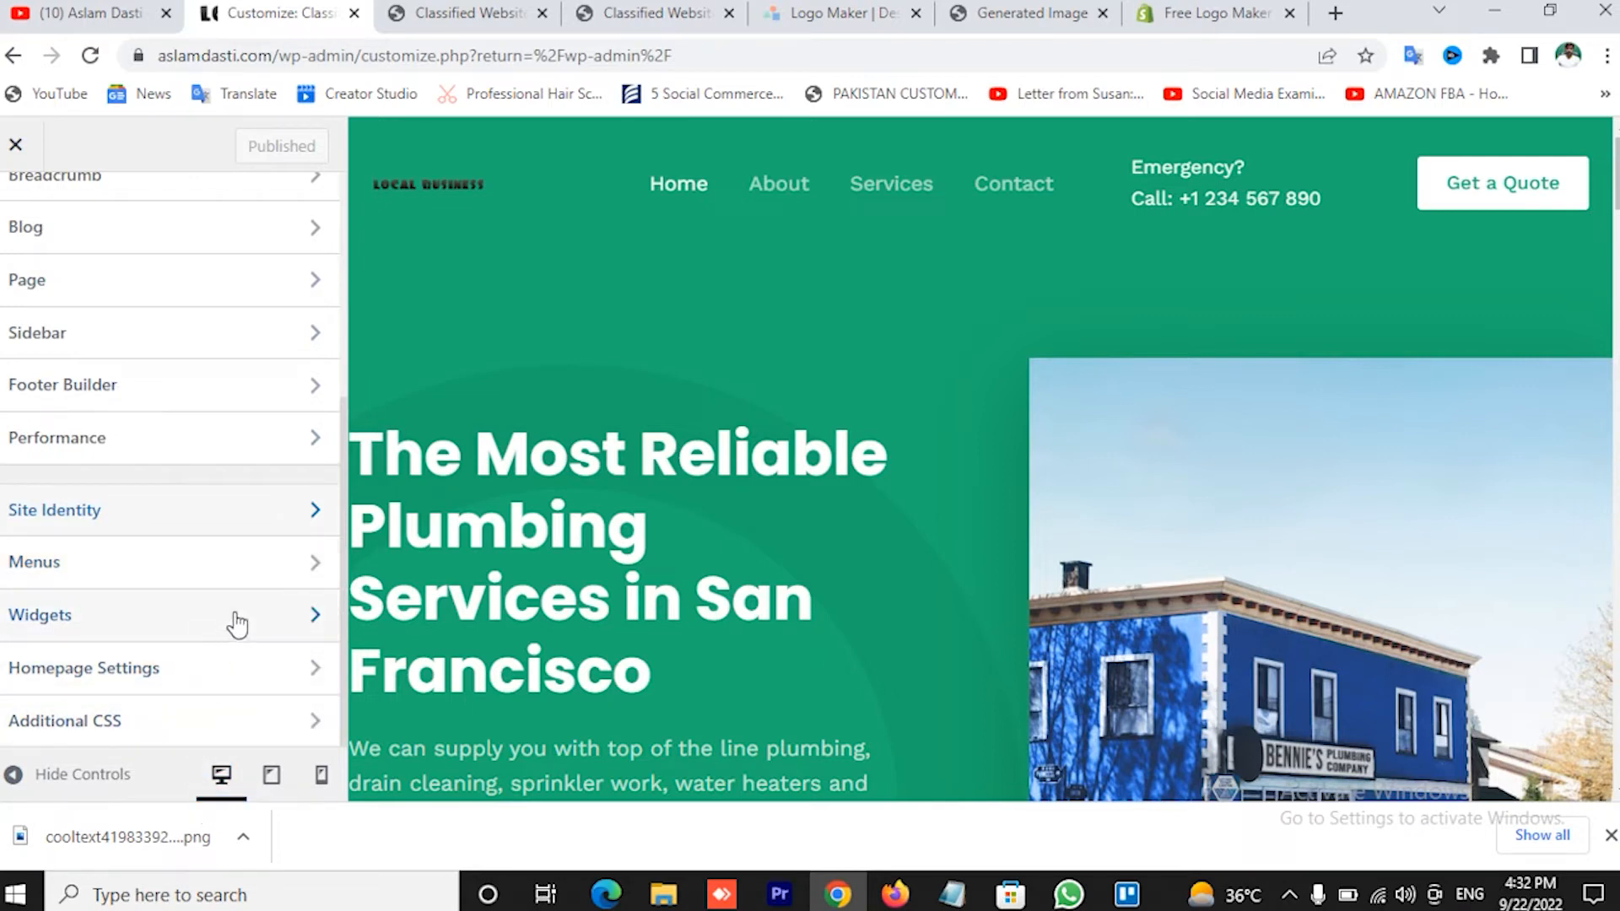
pyautogui.scroll(4, 237, 625)
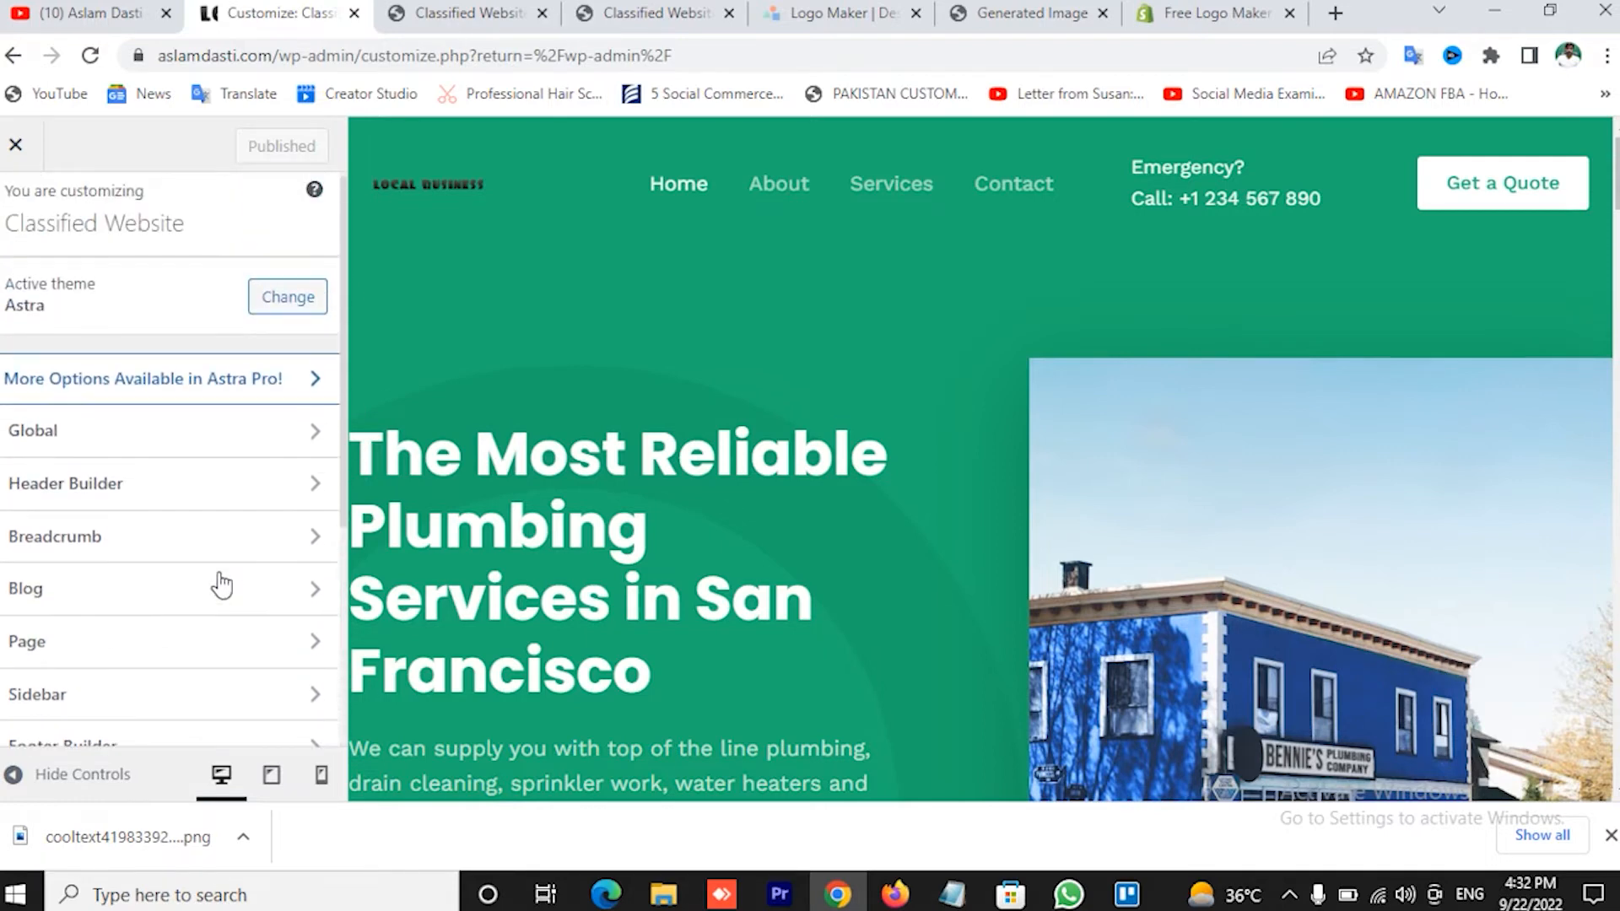
pyautogui.scroll(-1, 221, 582)
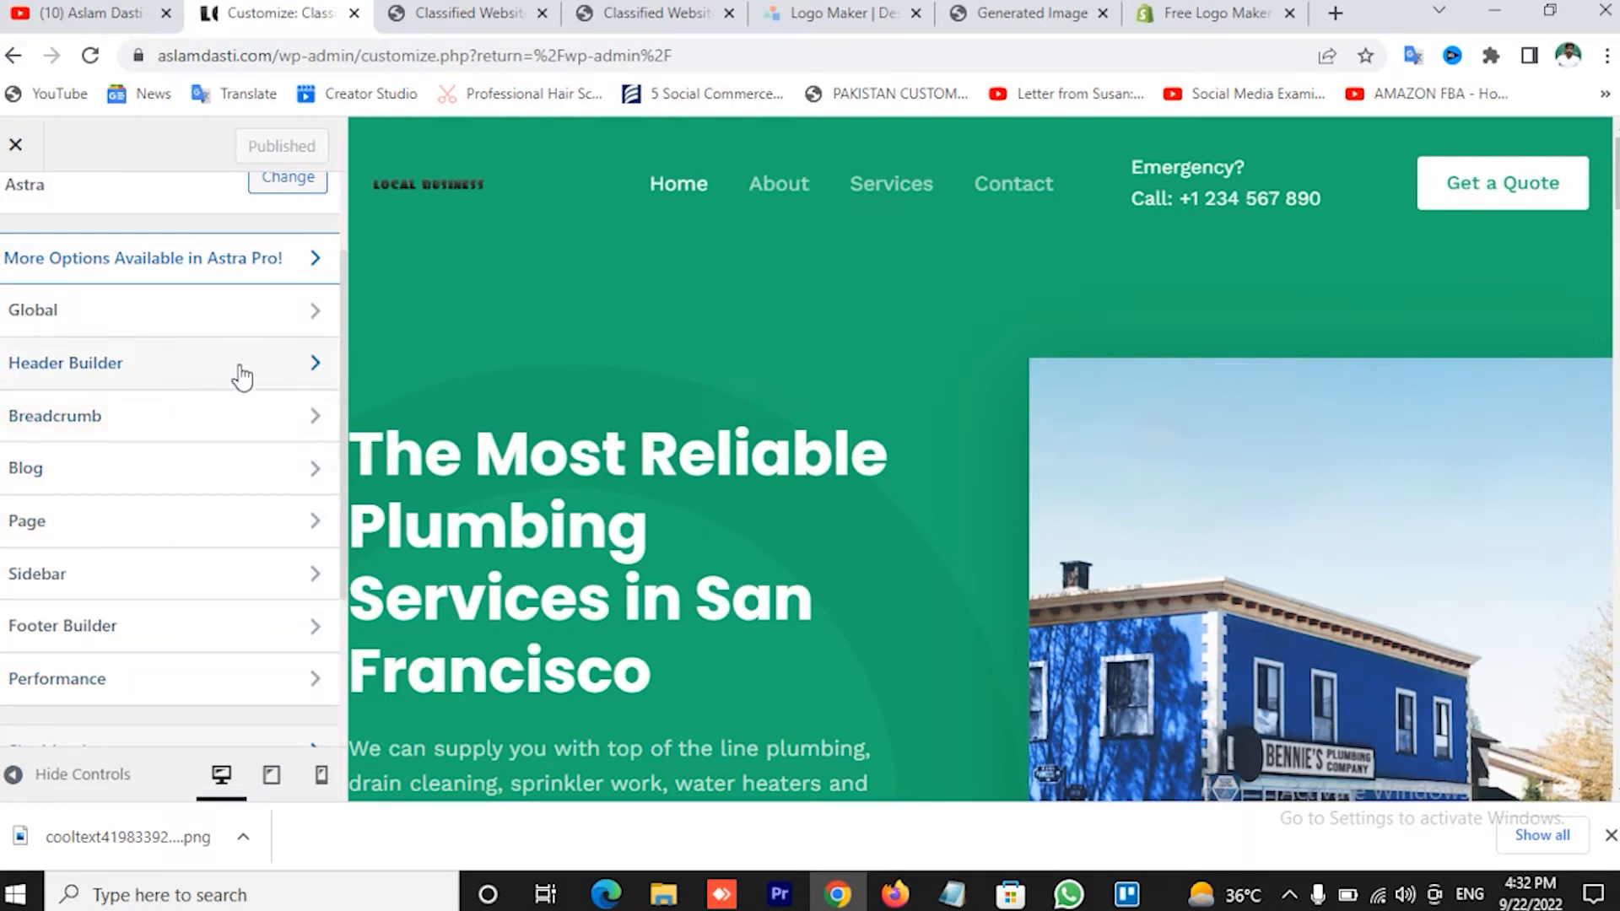
pyautogui.click(287, 373)
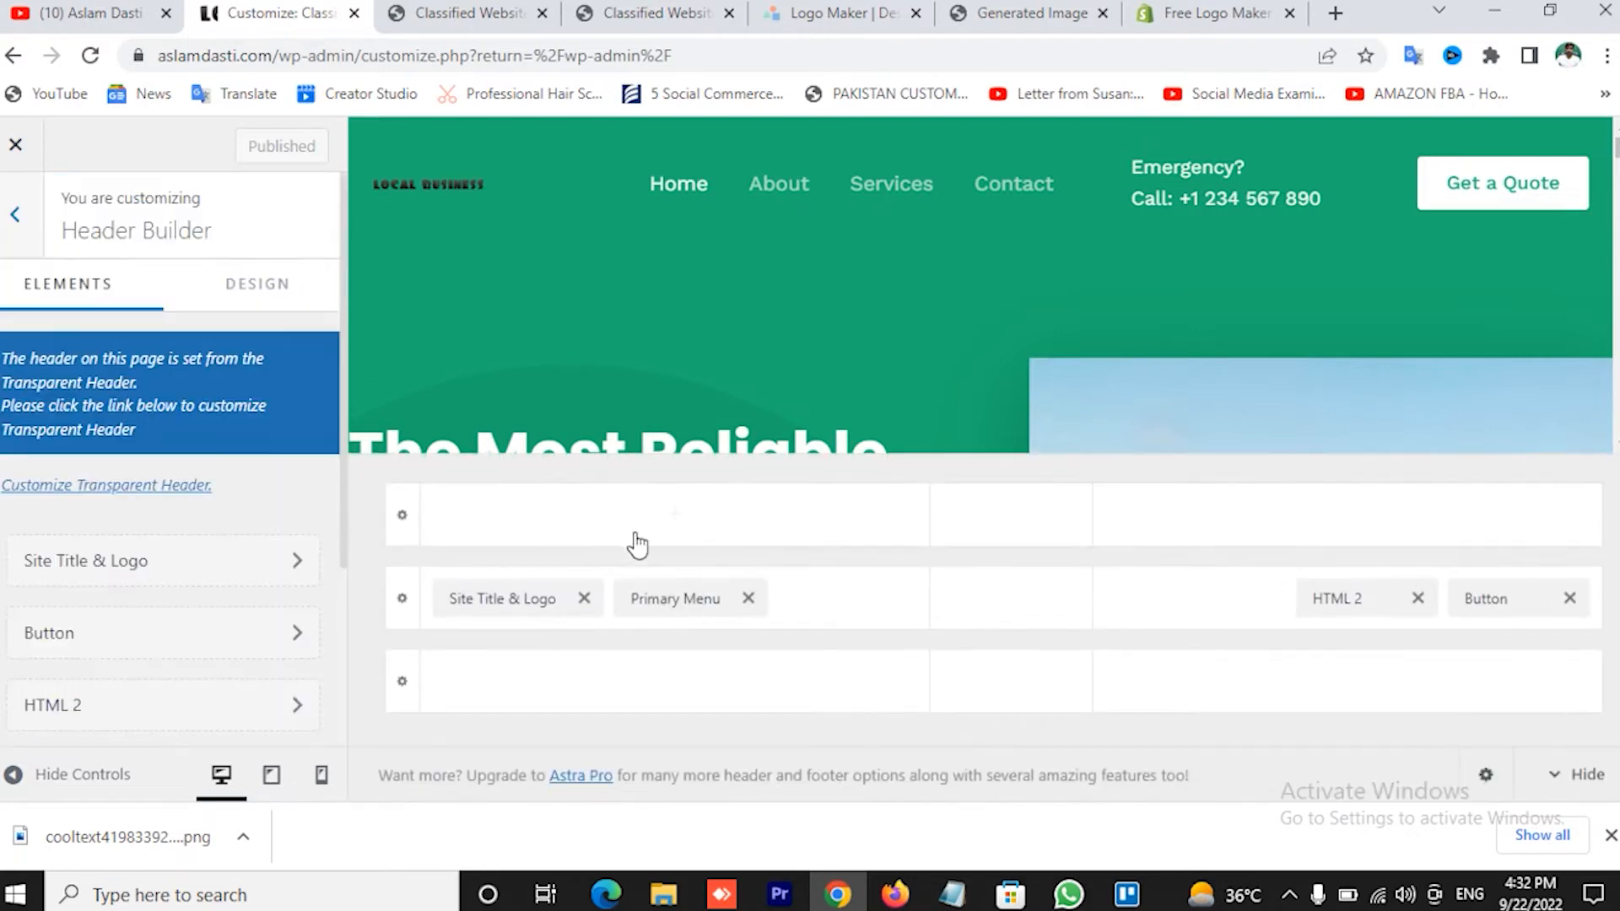
pyautogui.click(13, 217)
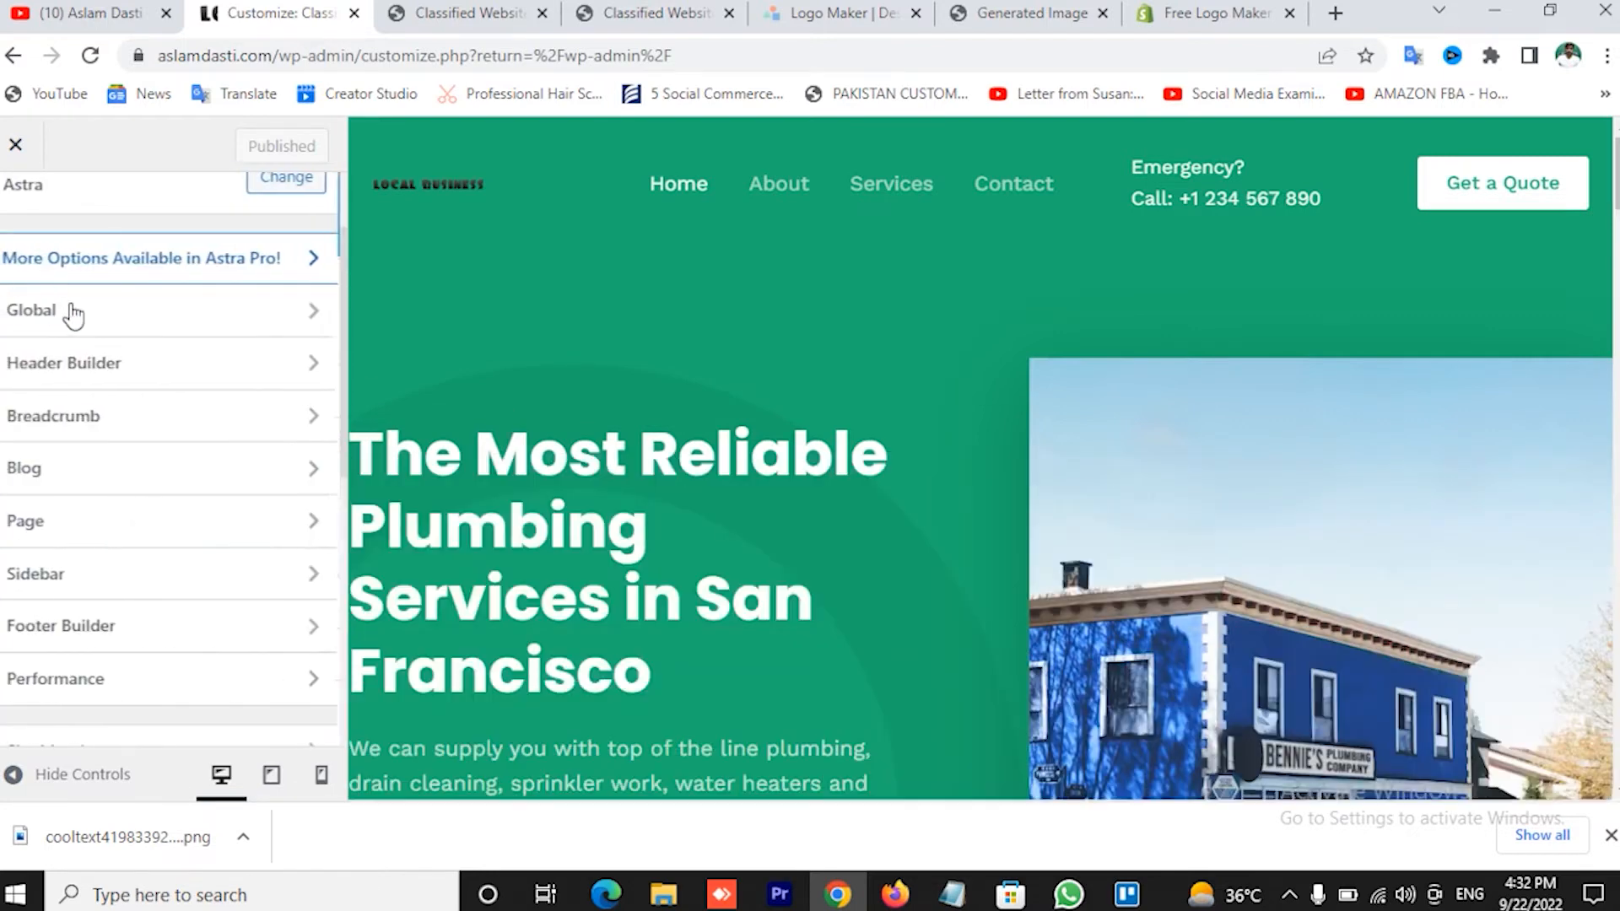
pyautogui.click(249, 487)
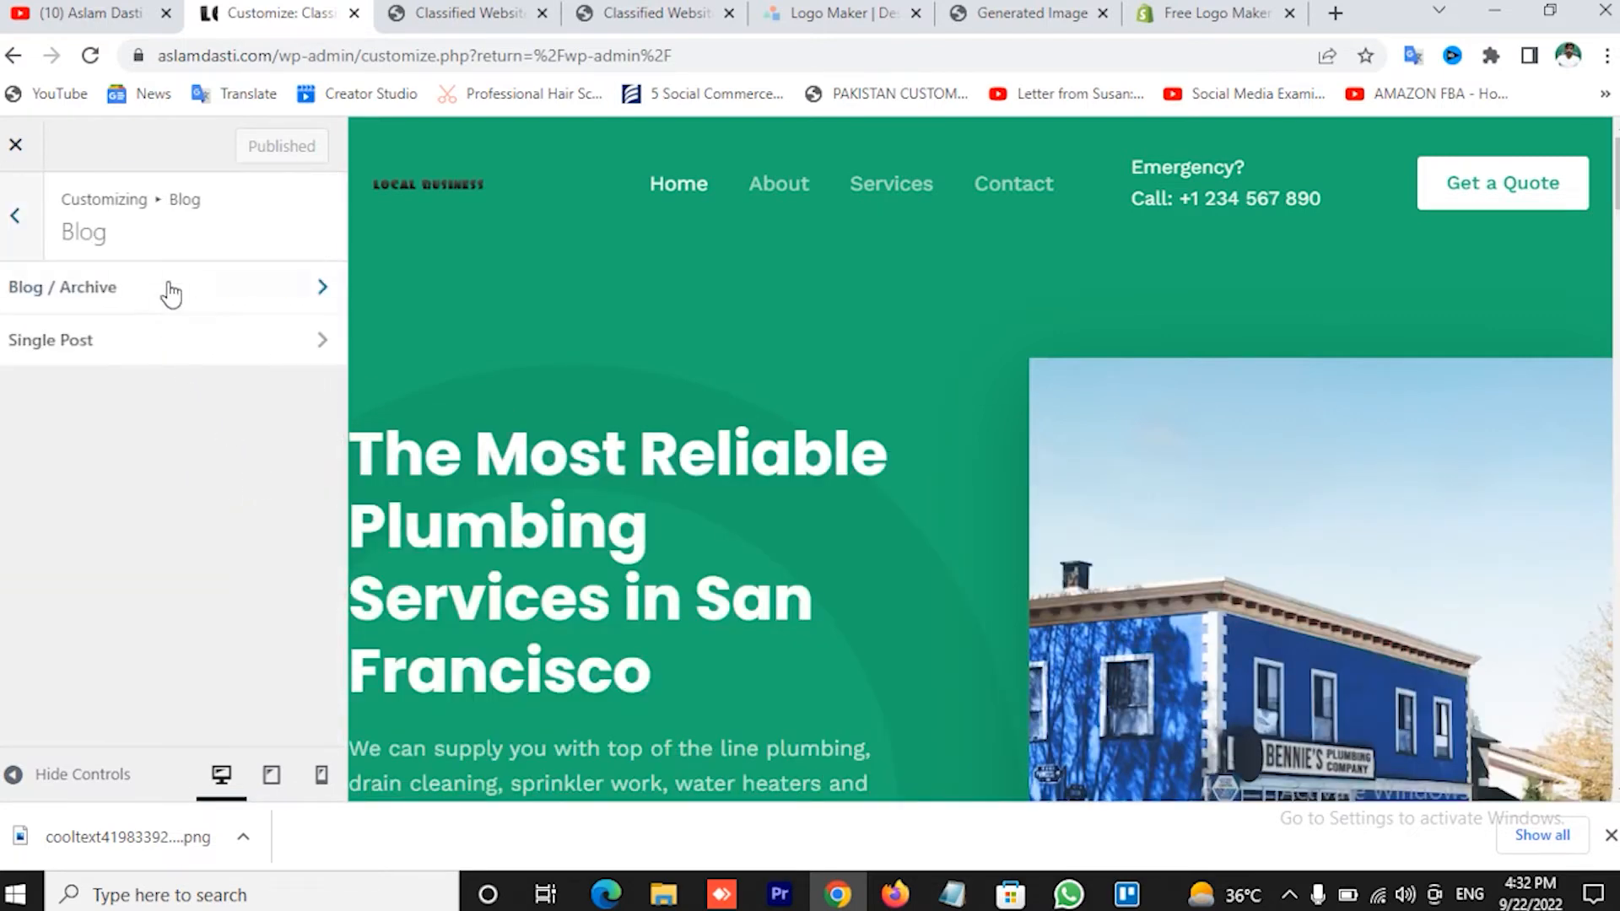
pyautogui.click(14, 218)
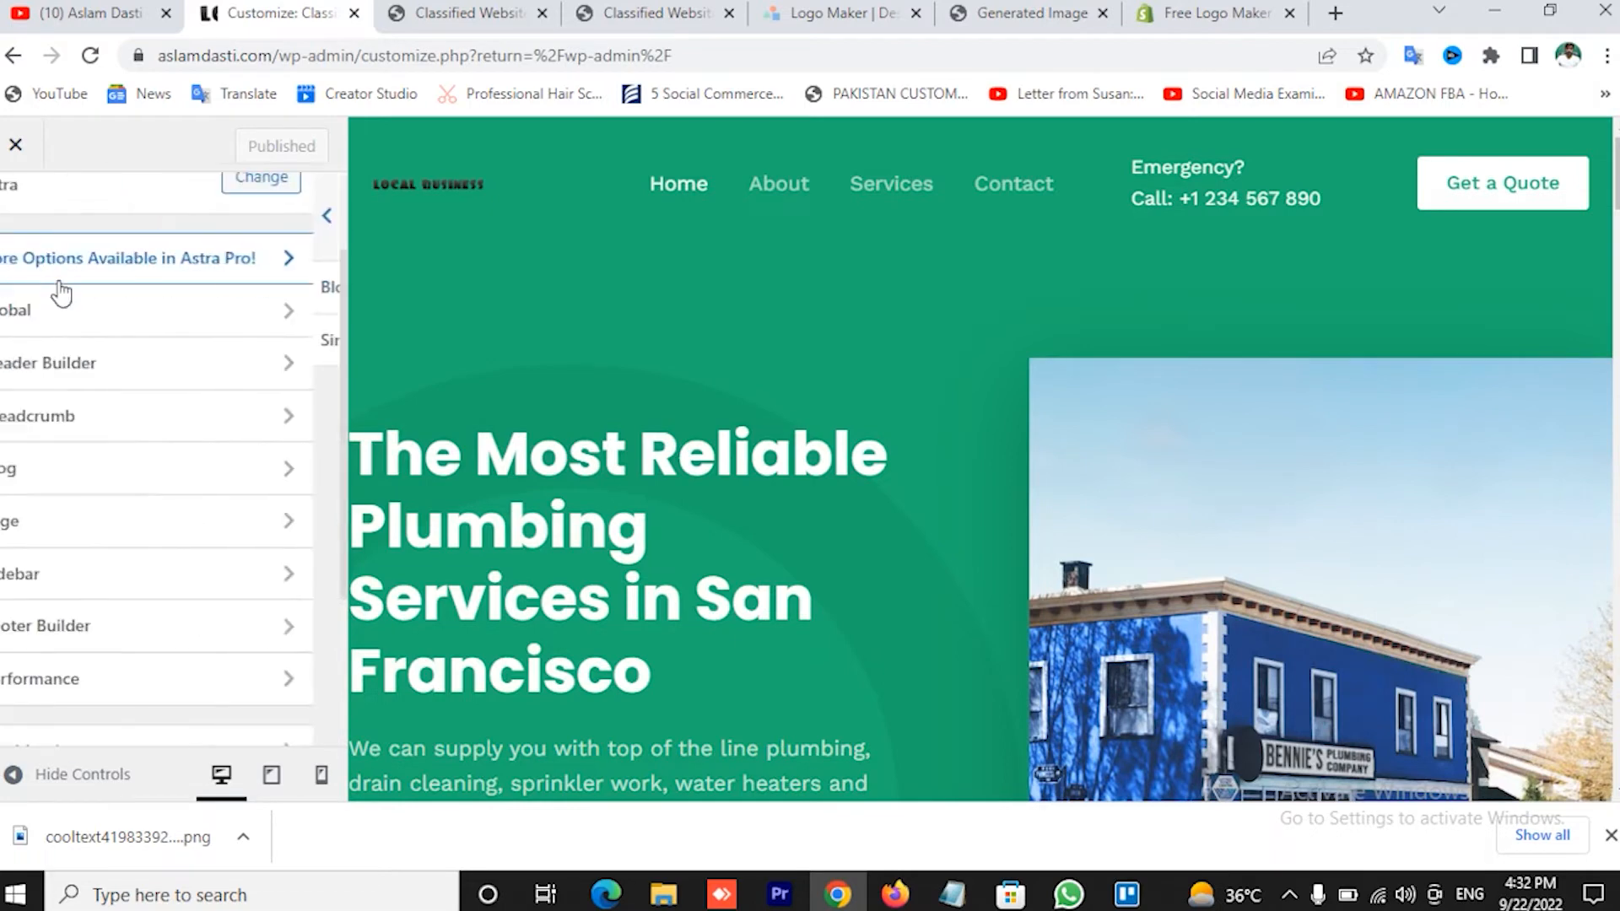
pyautogui.click(287, 541)
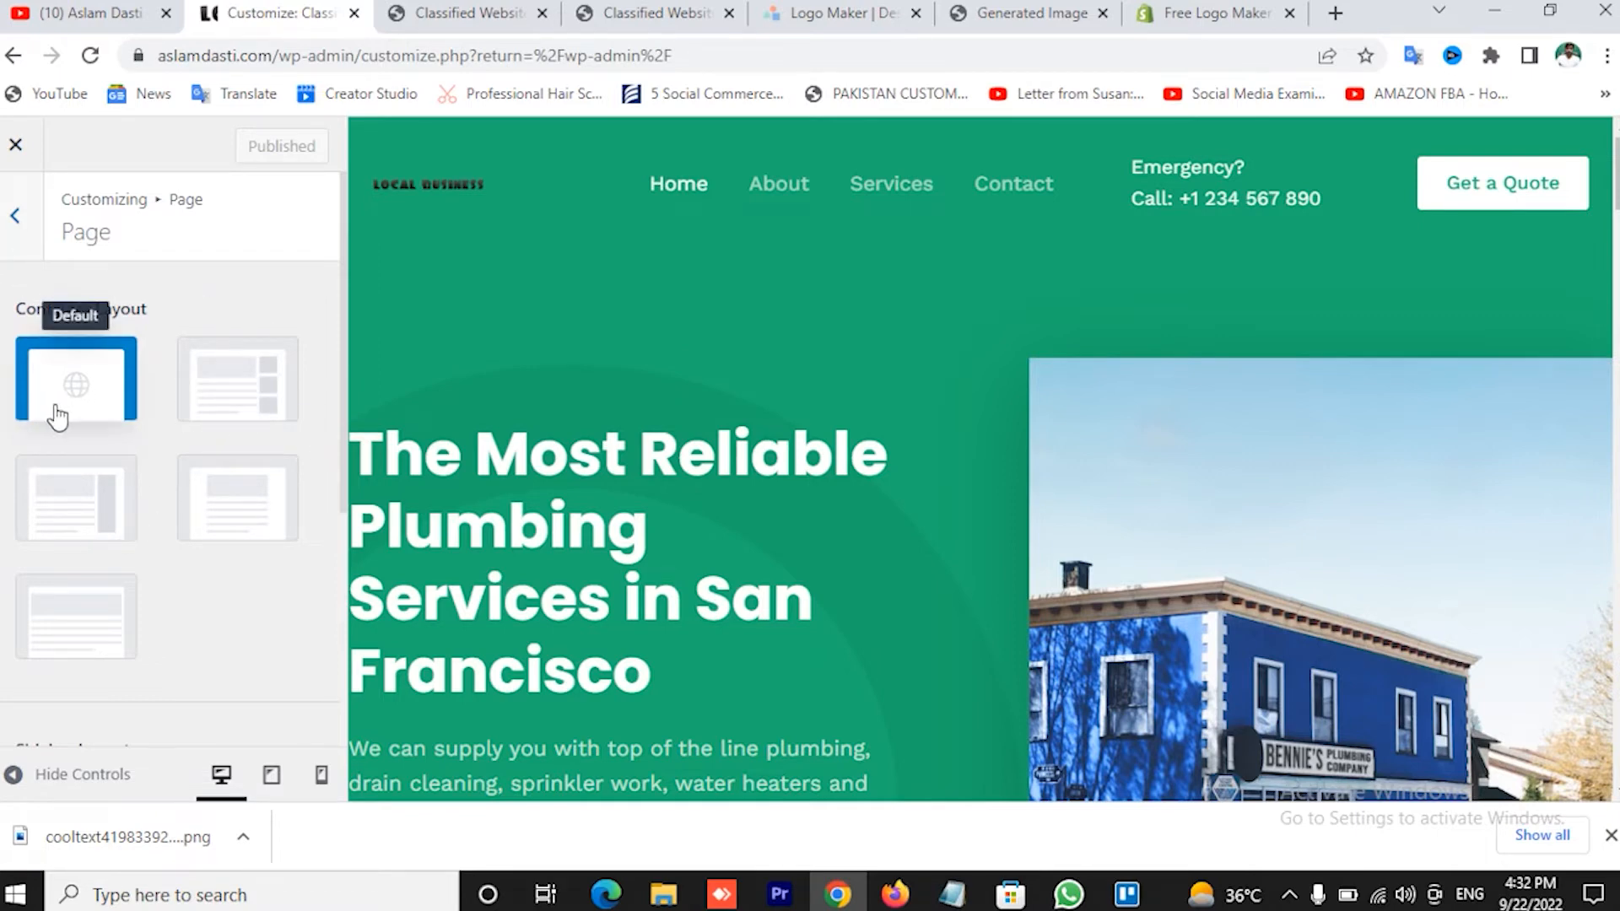
pyautogui.click(7, 236)
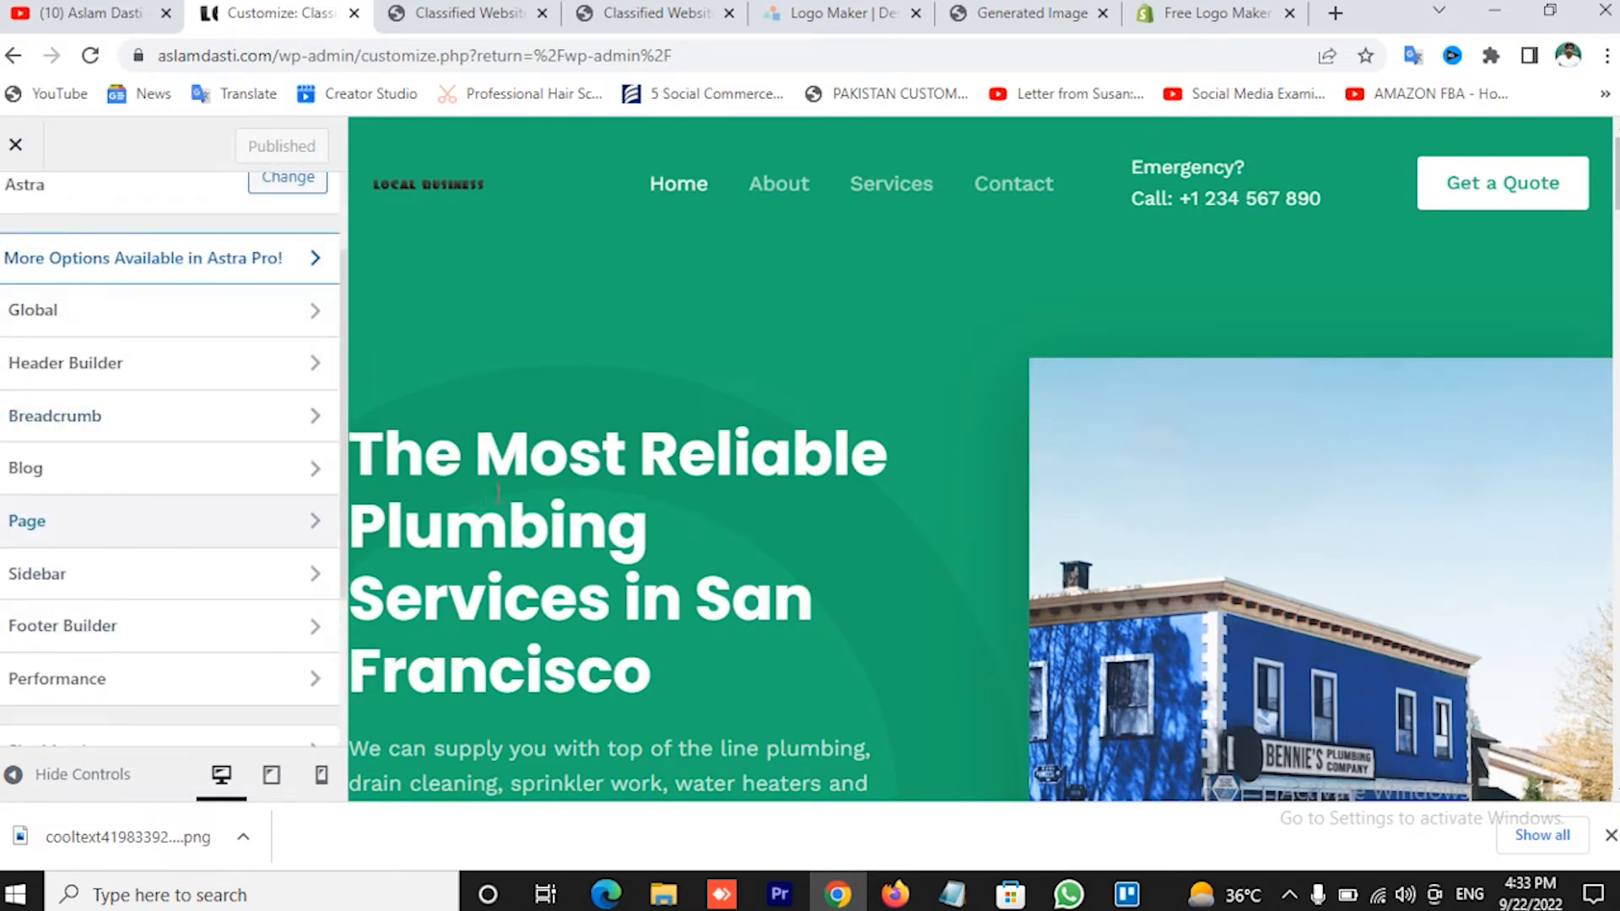
# Leave the customizer and check the logo in the live site's header
pyautogui.click(15, 145)
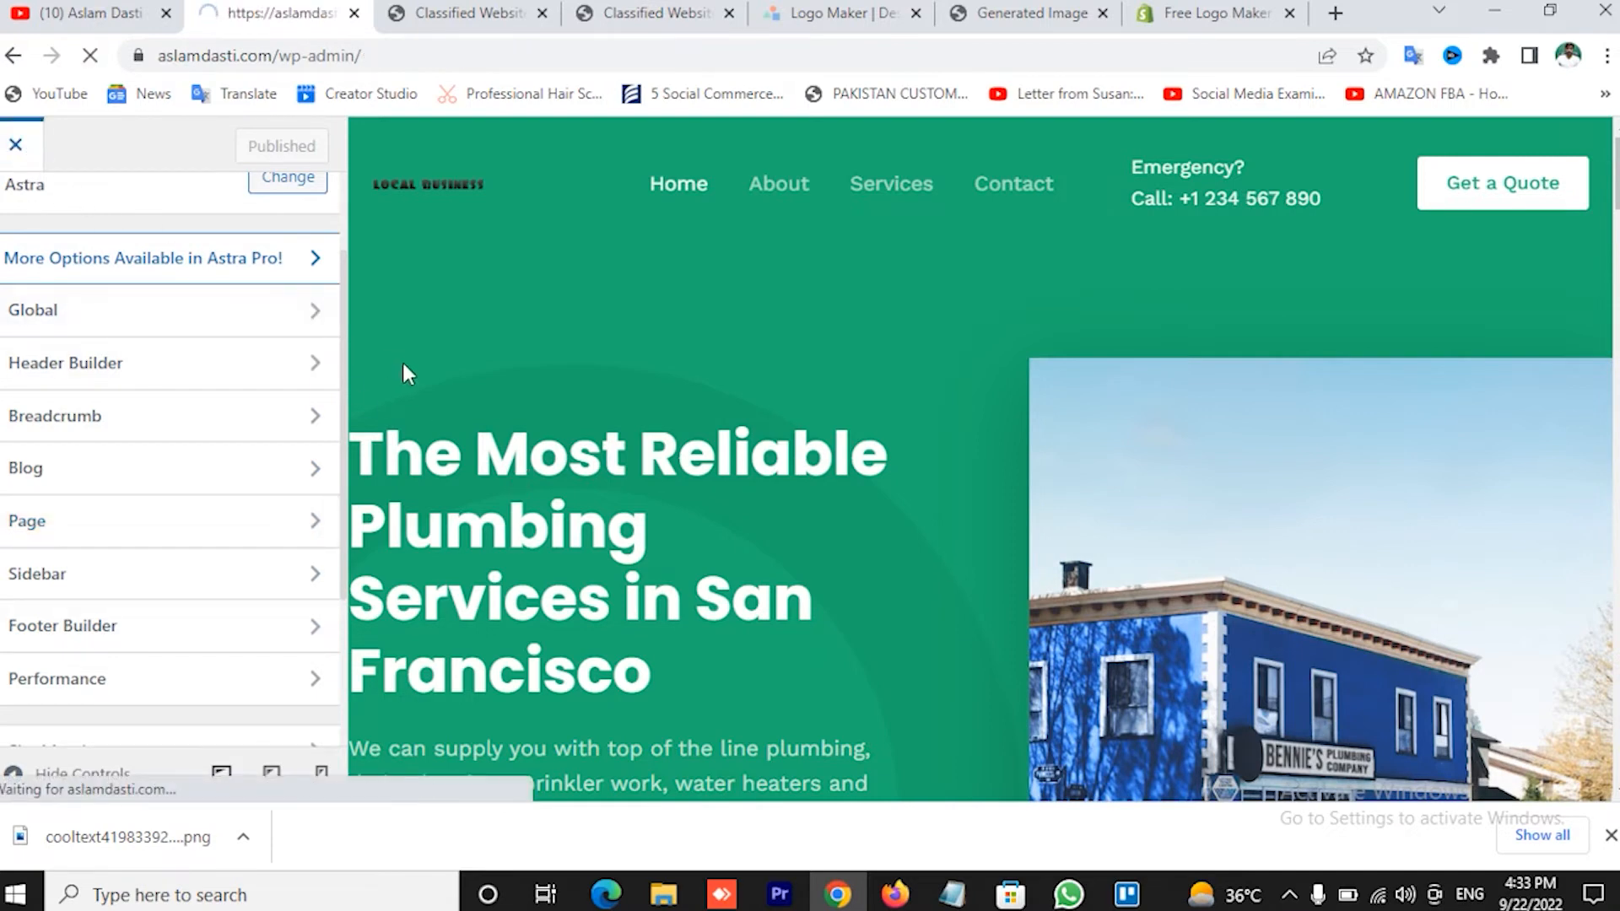
pyautogui.click(464, 14)
pyautogui.click(171, 226)
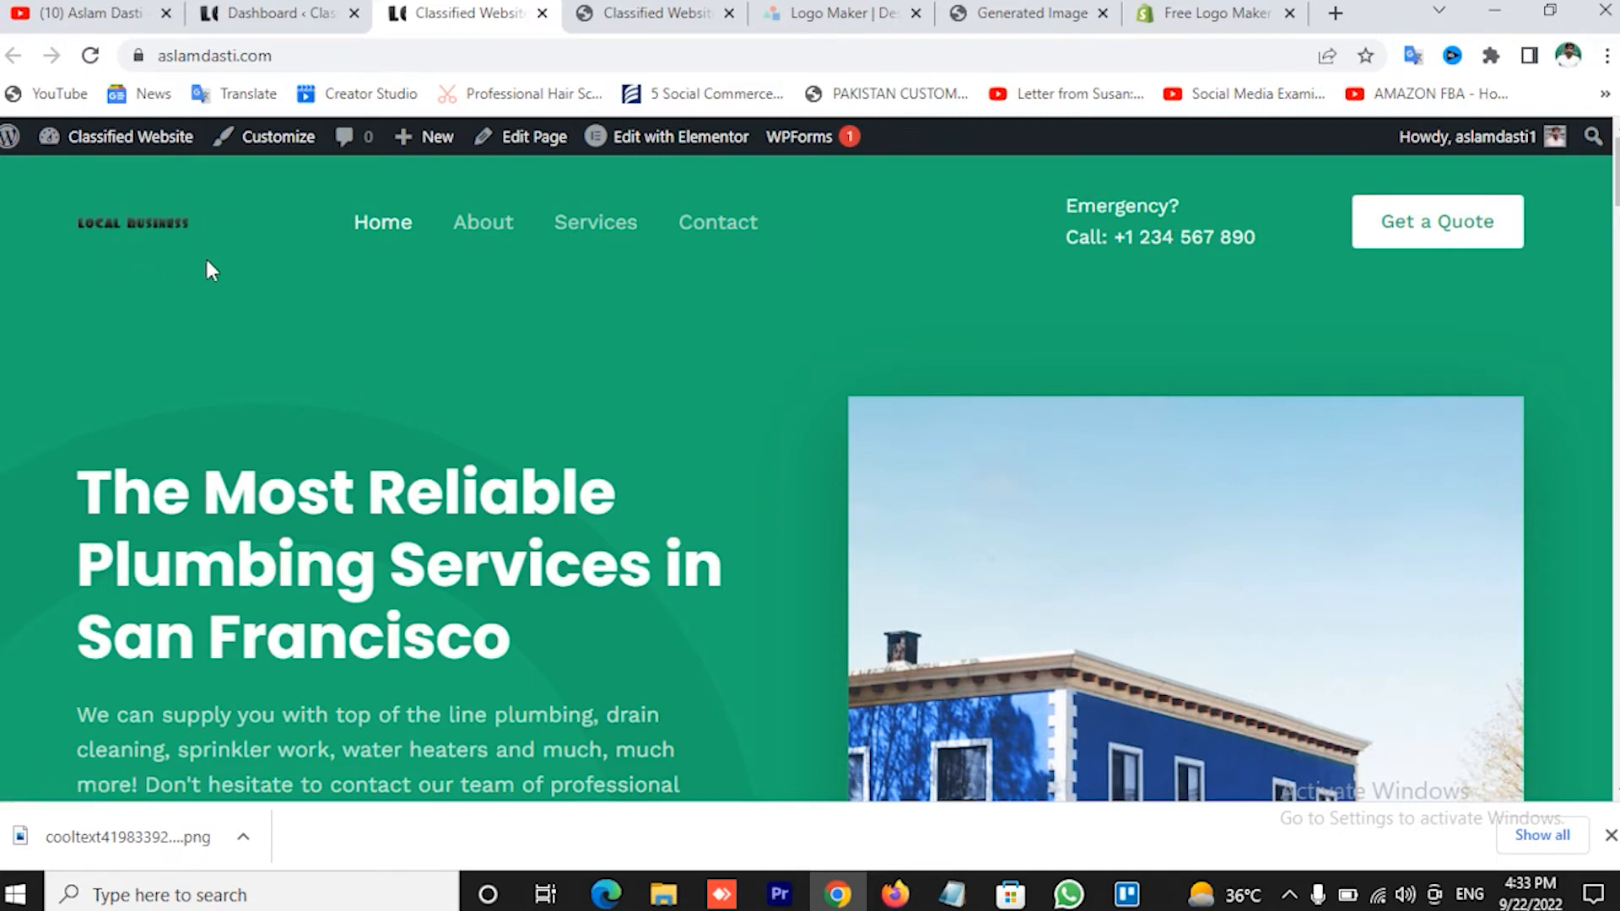
# Reload the outdated Classified Website page and close the three leftover logo maker and generated image pages
pyautogui.click(654, 15)
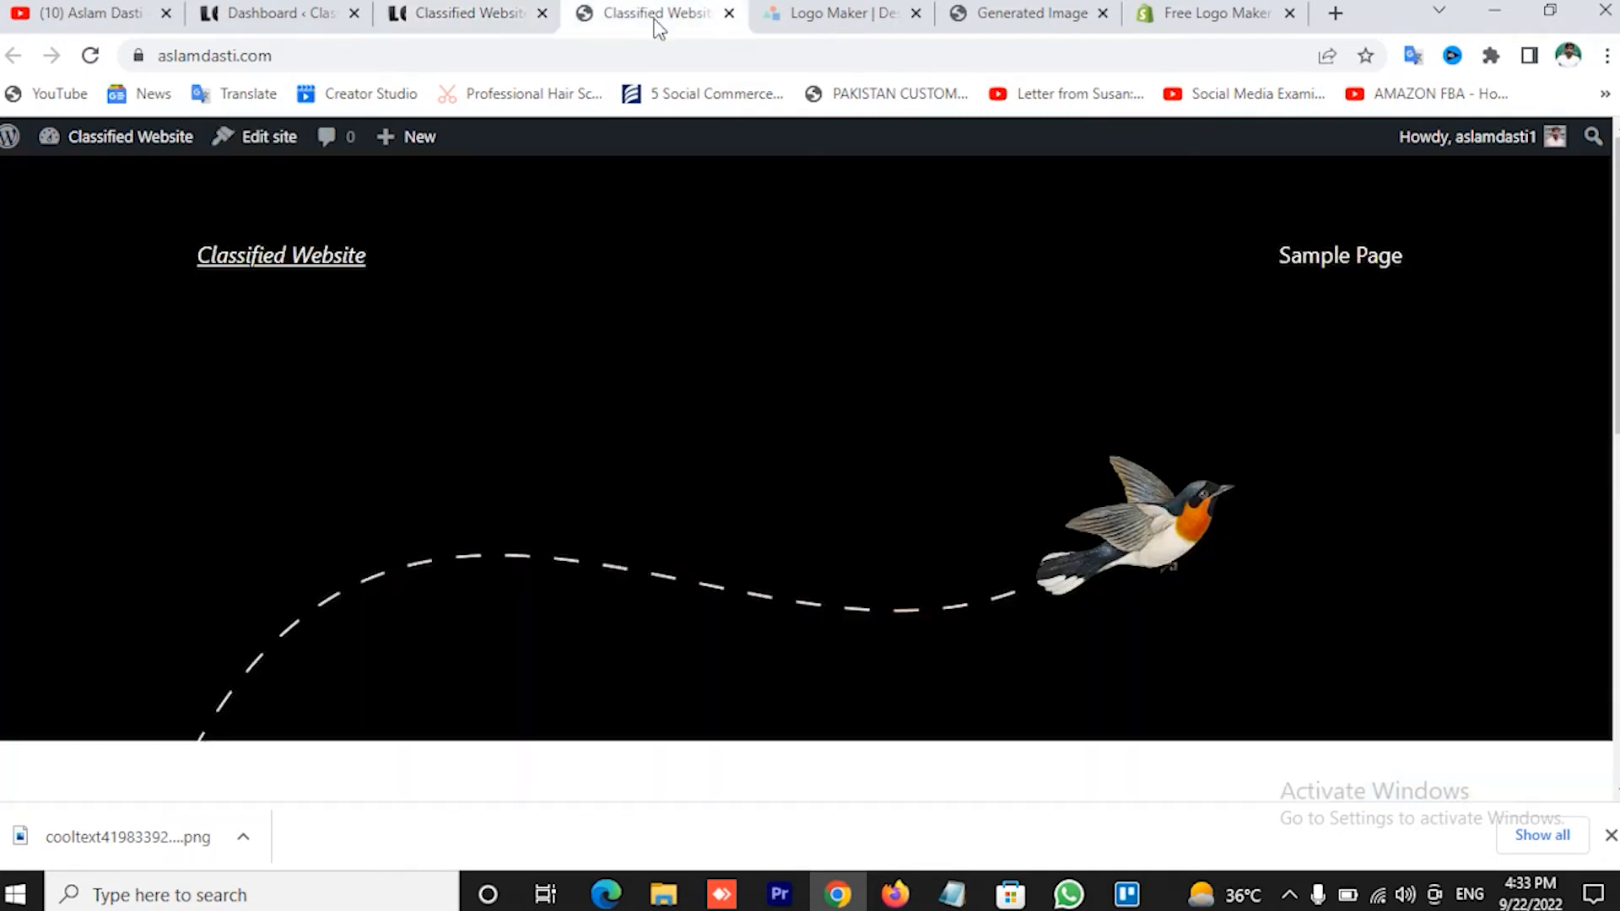
pyautogui.click(99, 56)
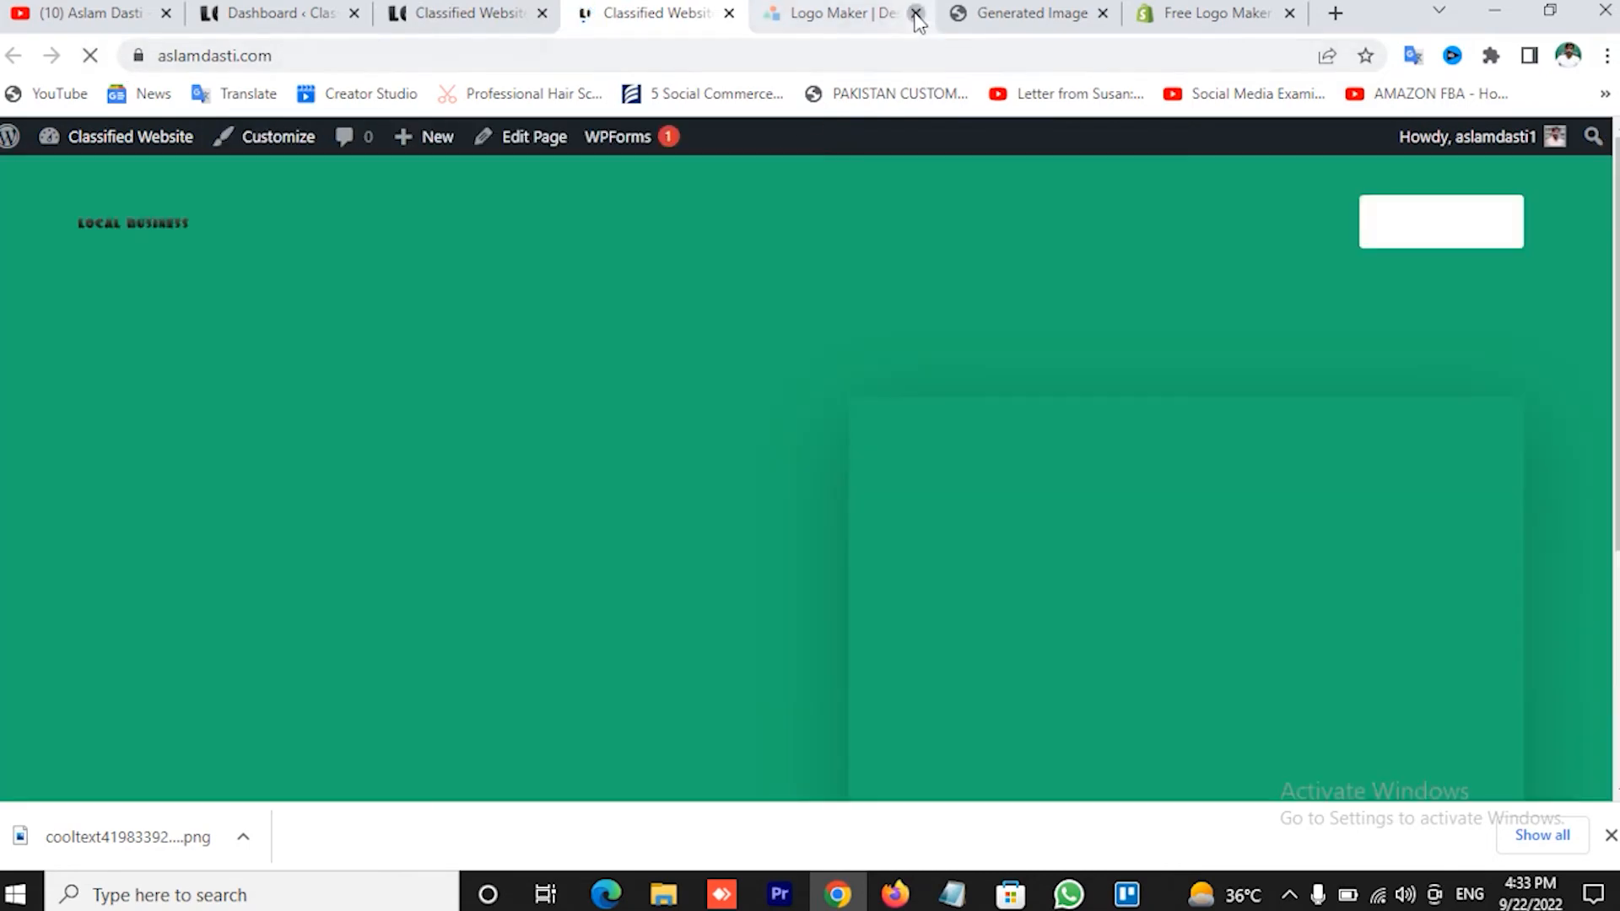
pyautogui.click(915, 14)
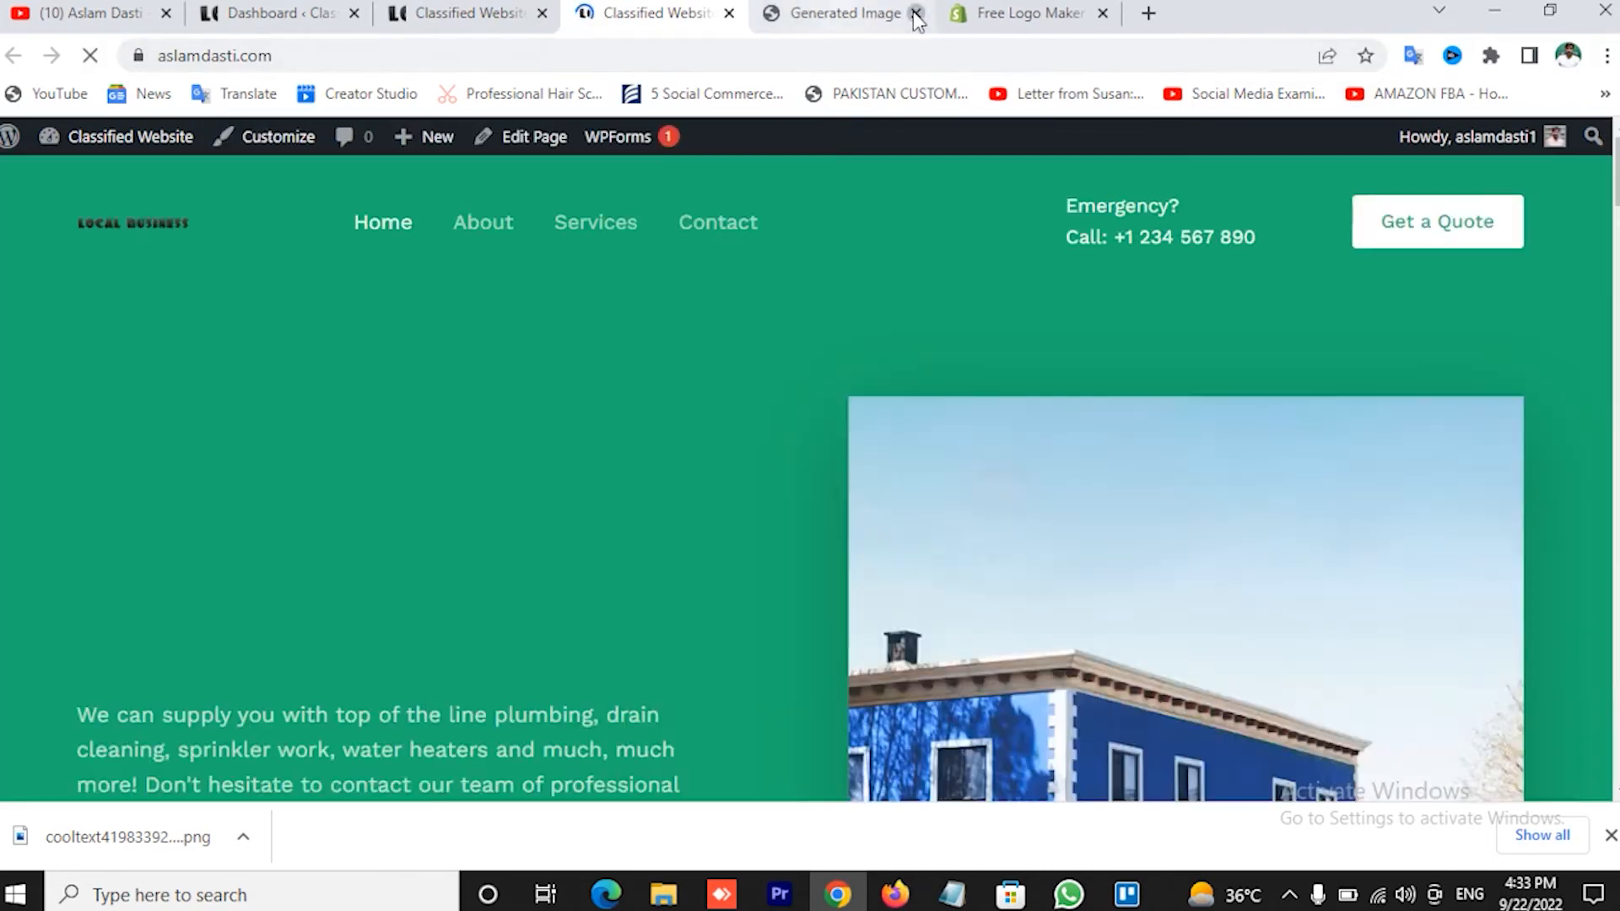
pyautogui.click(915, 13)
pyautogui.click(916, 13)
# Dismiss the downloads bar and open the site's home page for editing with Elementor
pyautogui.click(432, 8)
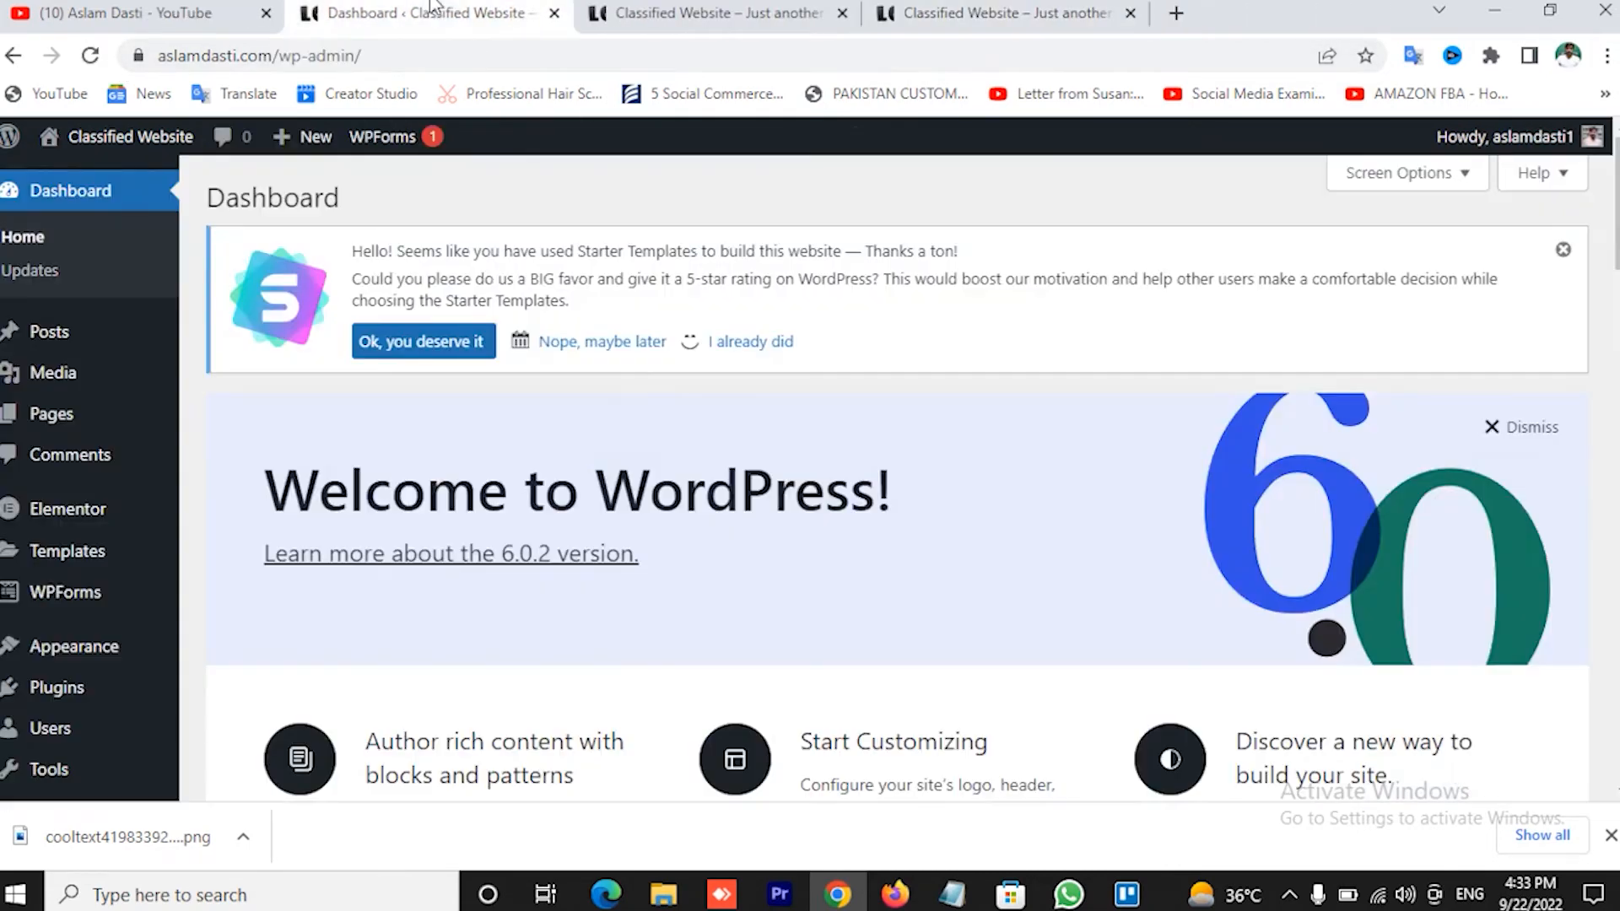
pyautogui.click(694, 15)
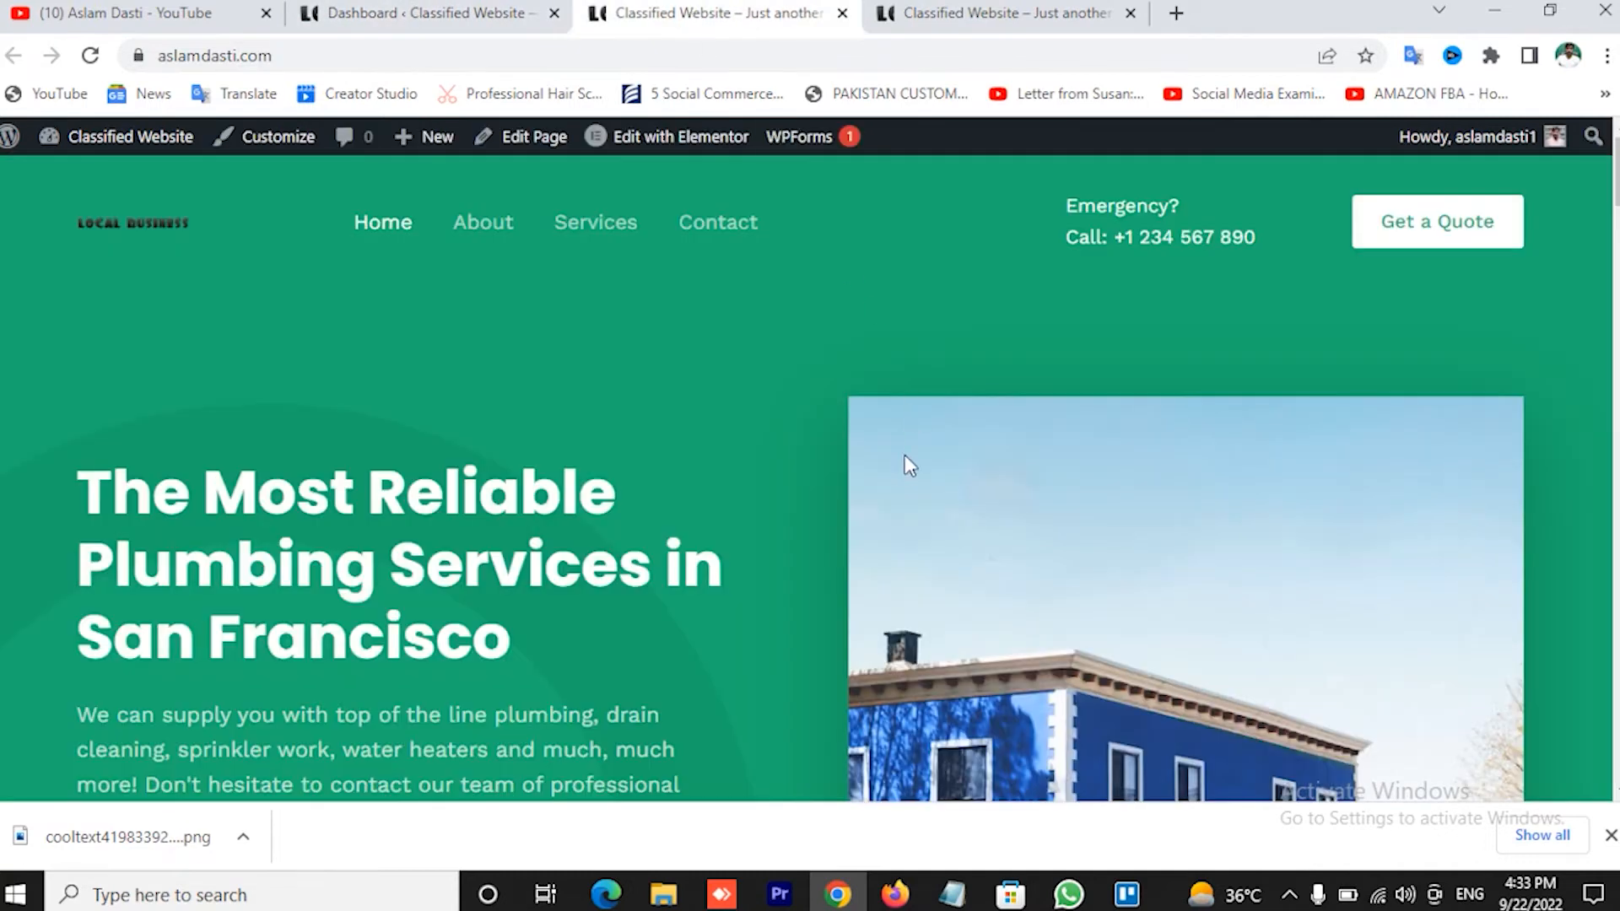
pyautogui.click(1611, 837)
pyautogui.scroll(-3, 762, 444)
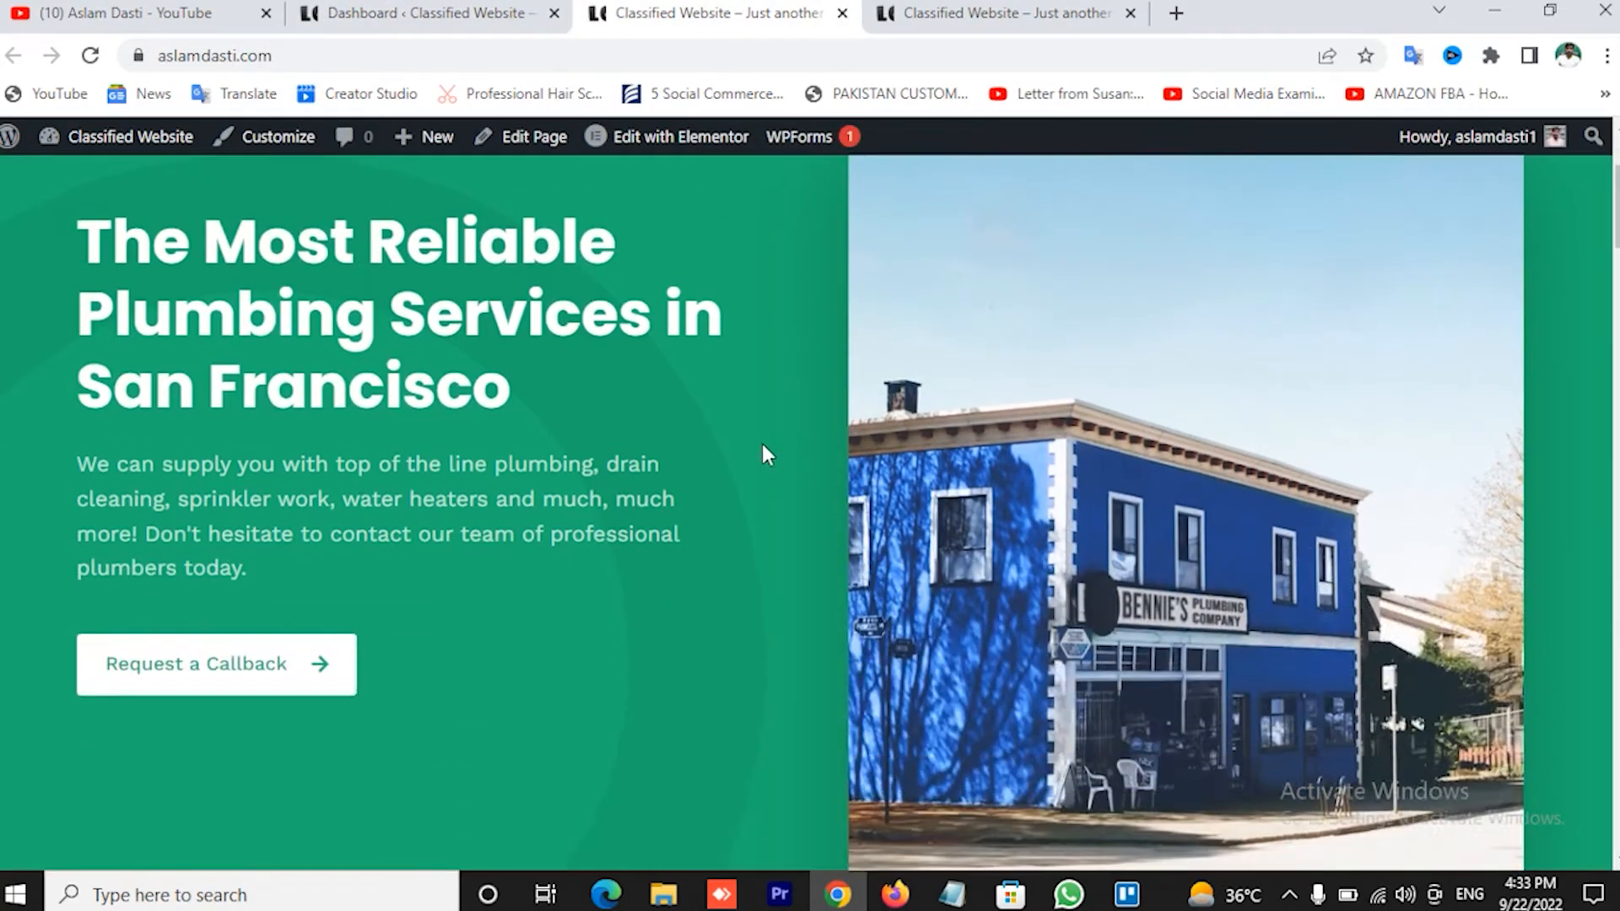
pyautogui.scroll(3, 762, 443)
pyautogui.moveTo(675, 150)
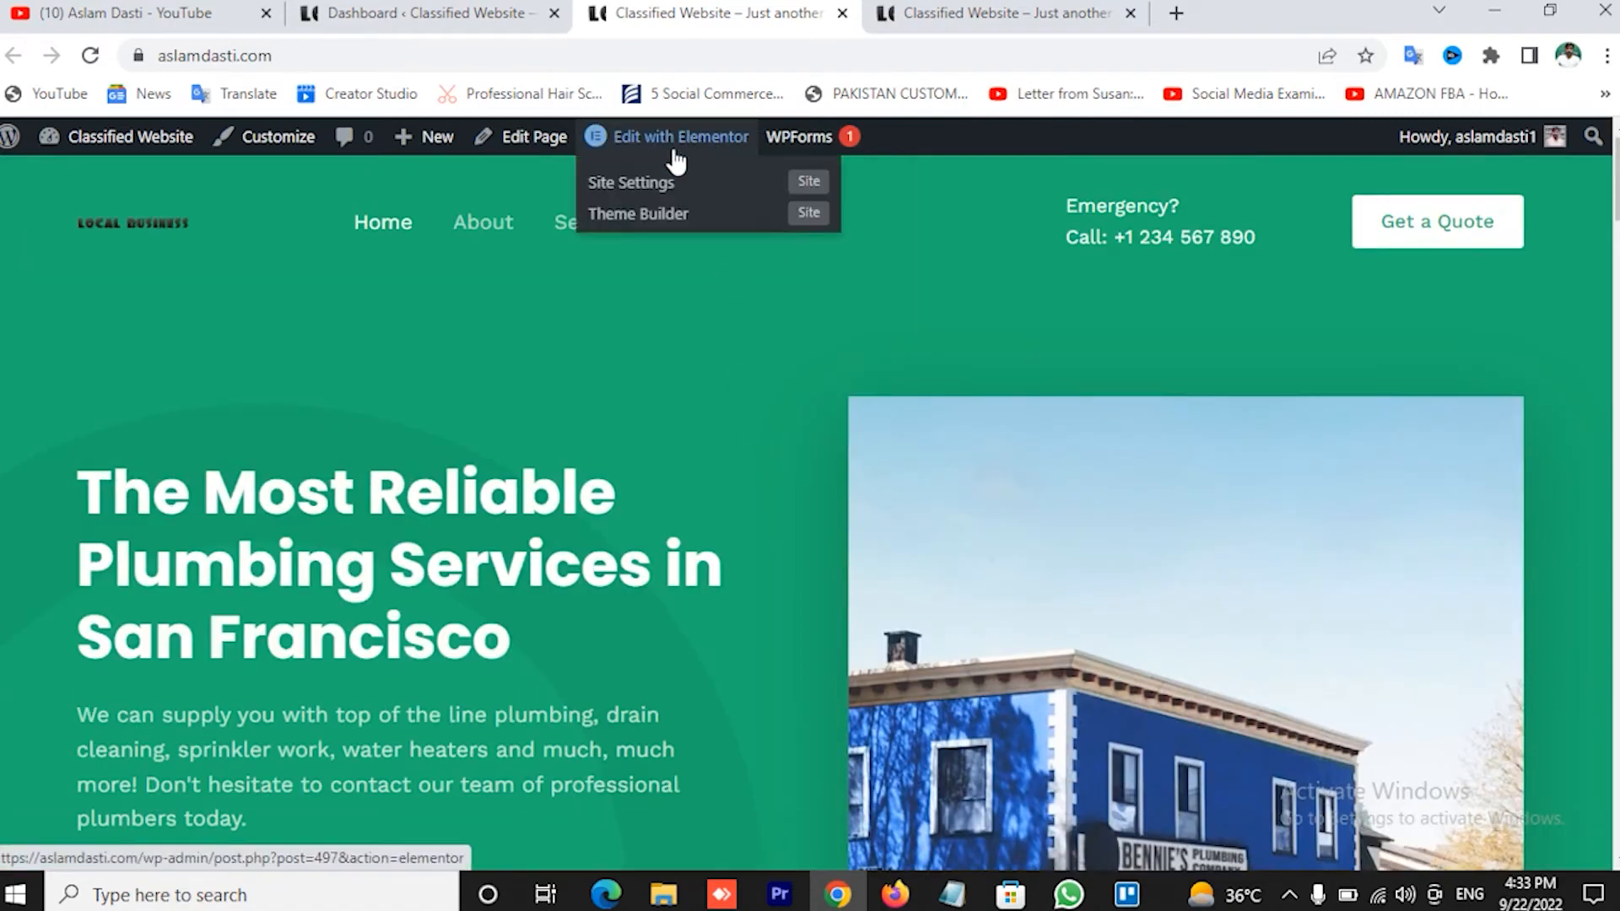
pyautogui.click(667, 150)
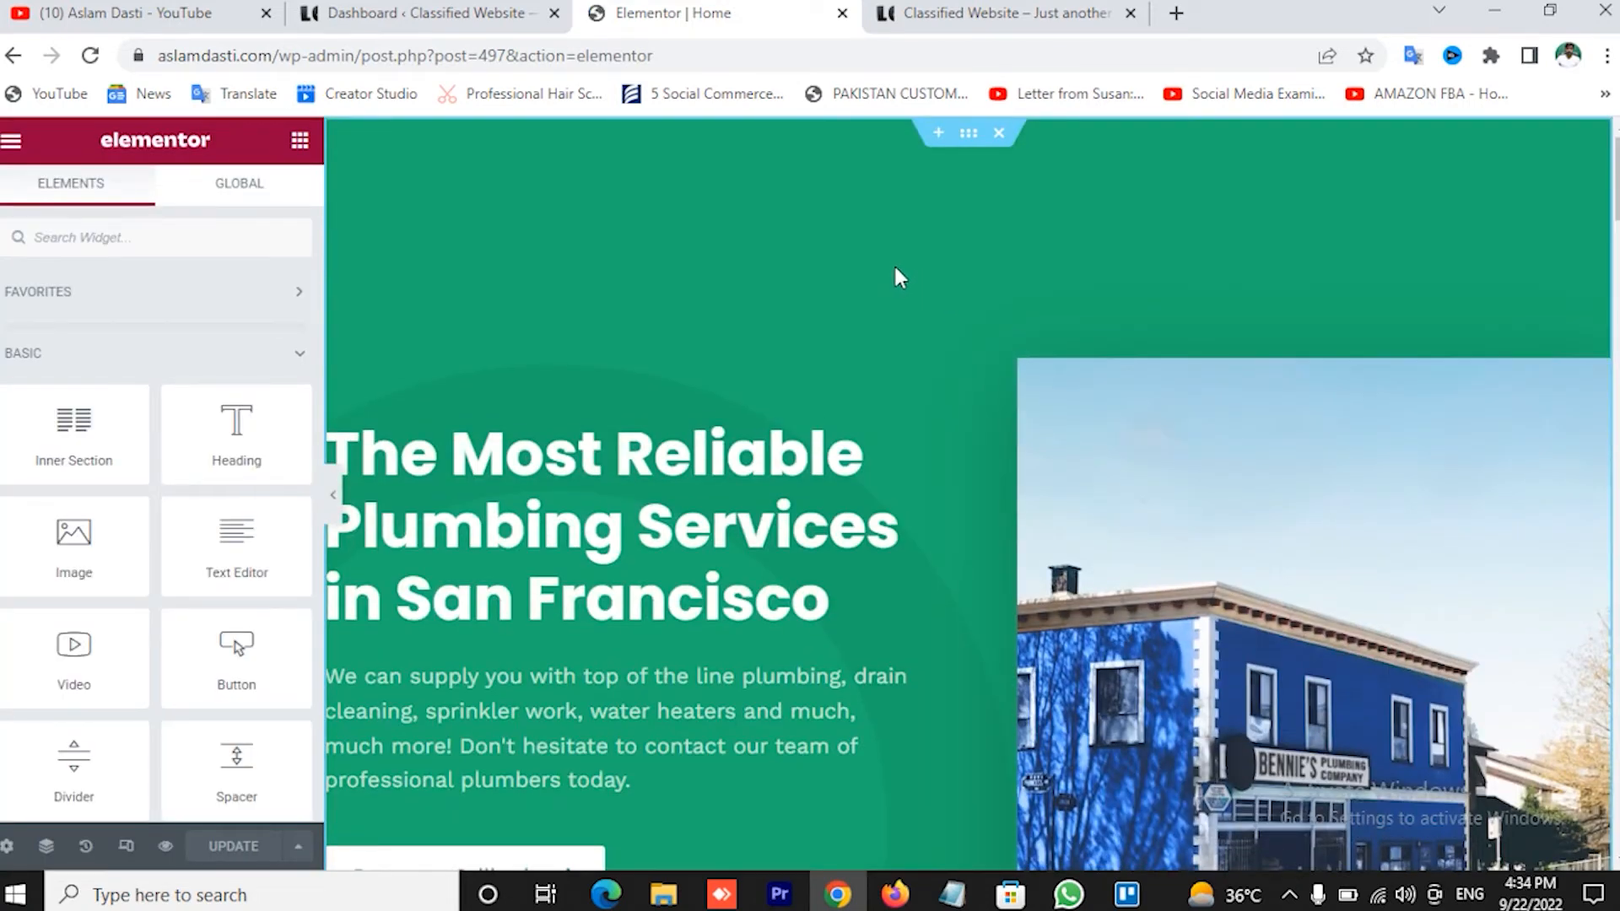
# Compare the home page in the Elementor editor with the live site, then return to the editor
pyautogui.scroll(-4, 941, 252)
pyautogui.scroll(4, 937, 257)
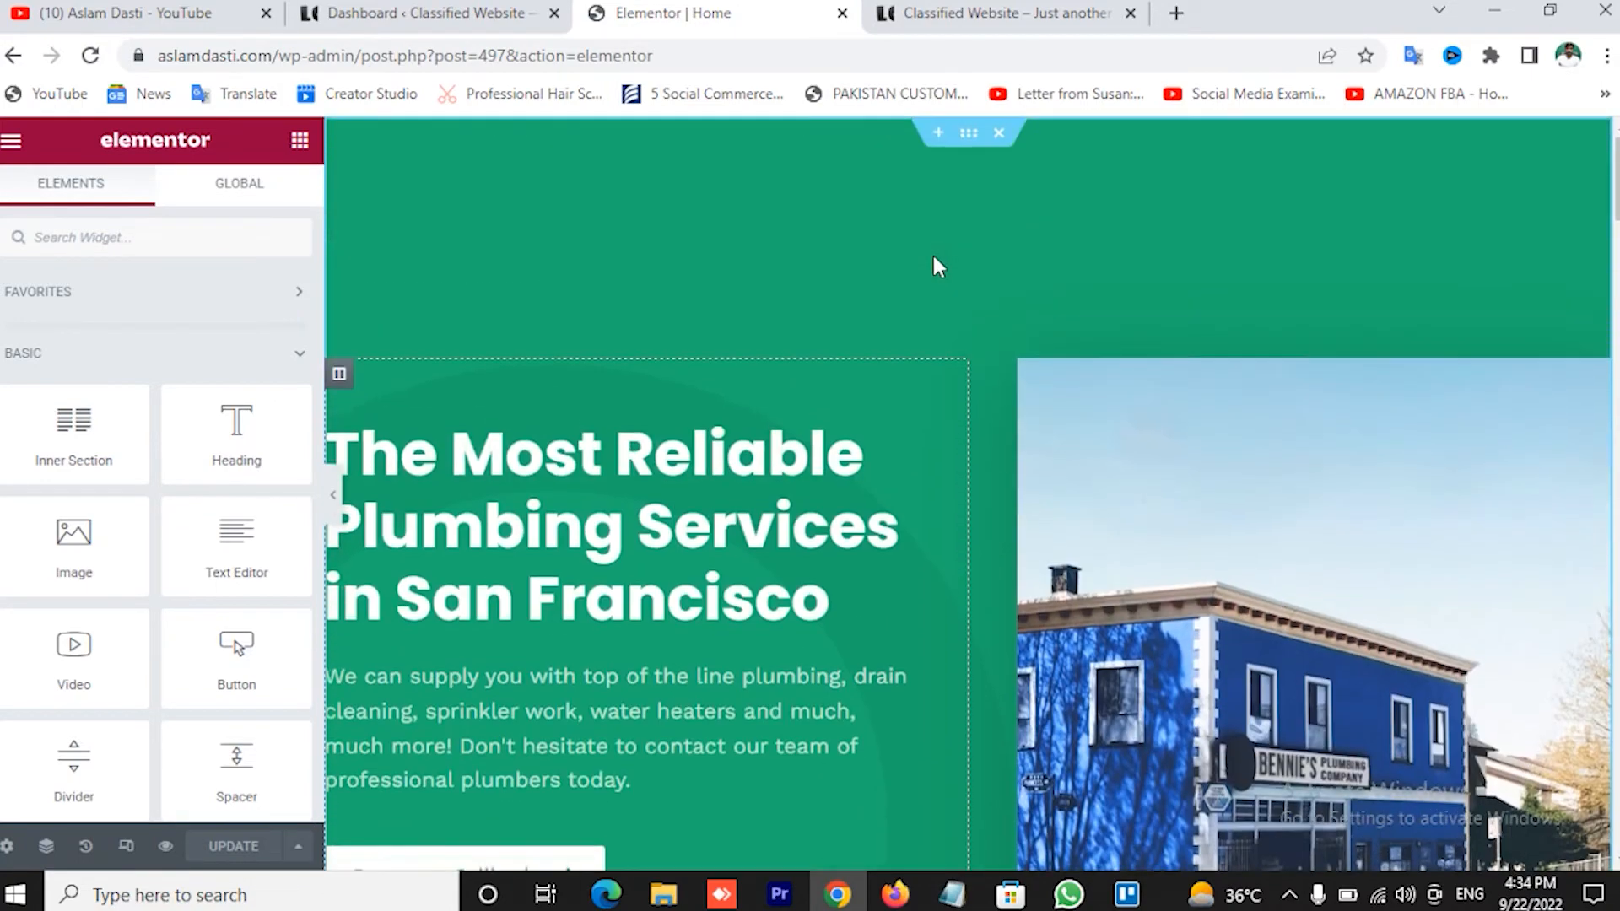
pyautogui.click(1071, 13)
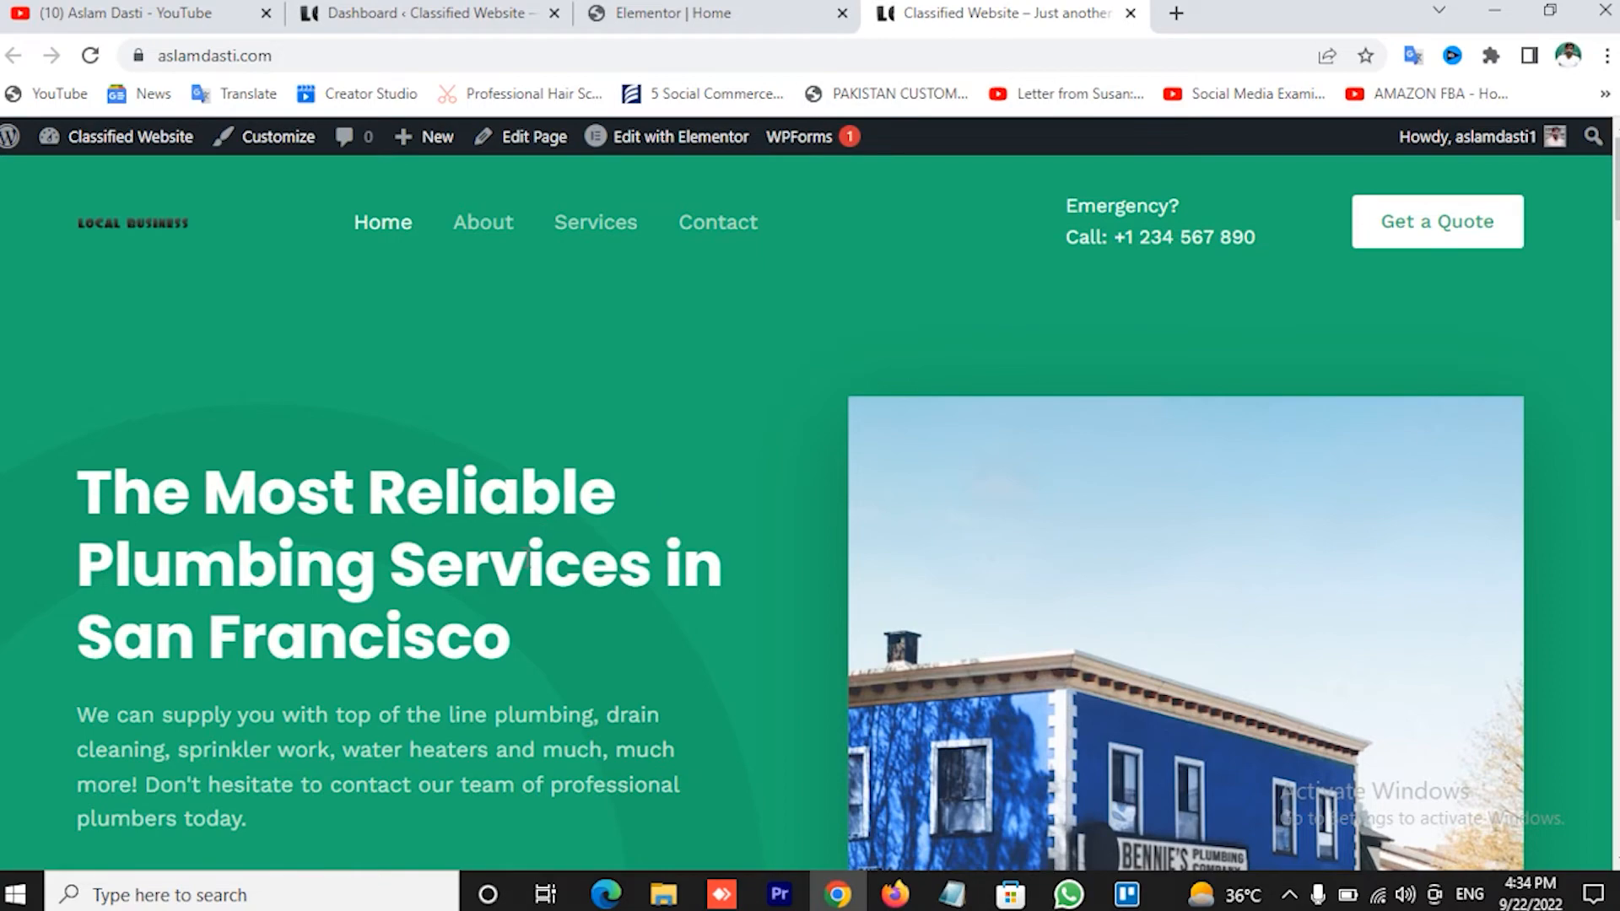
pyautogui.scroll(-5, 523, 554)
pyautogui.scroll(5, 523, 553)
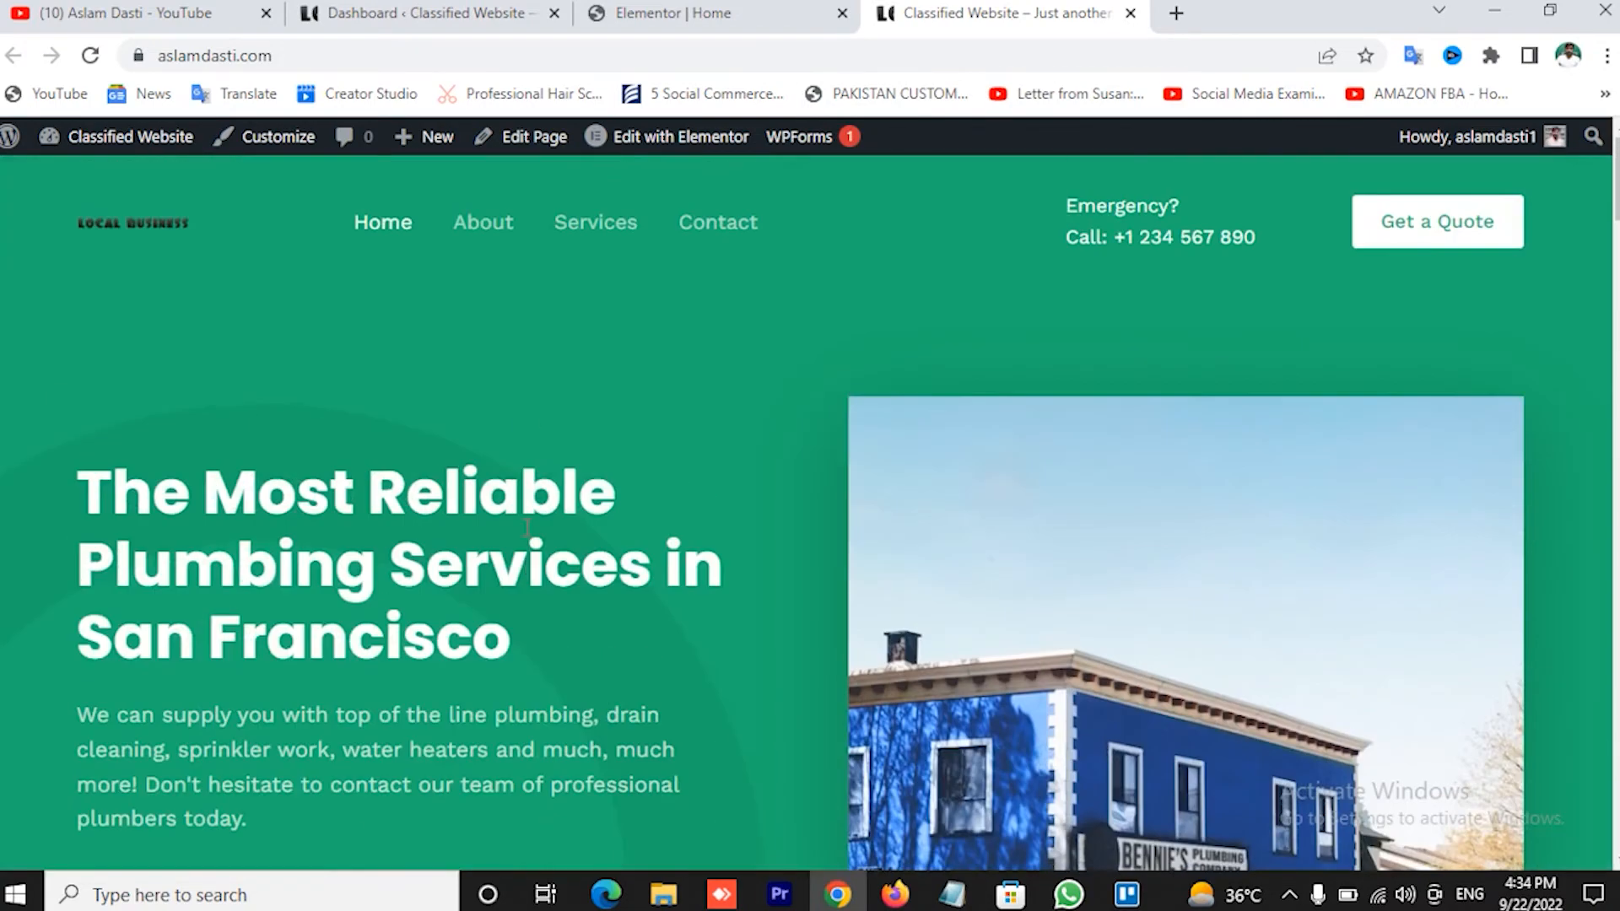
pyautogui.click(707, 10)
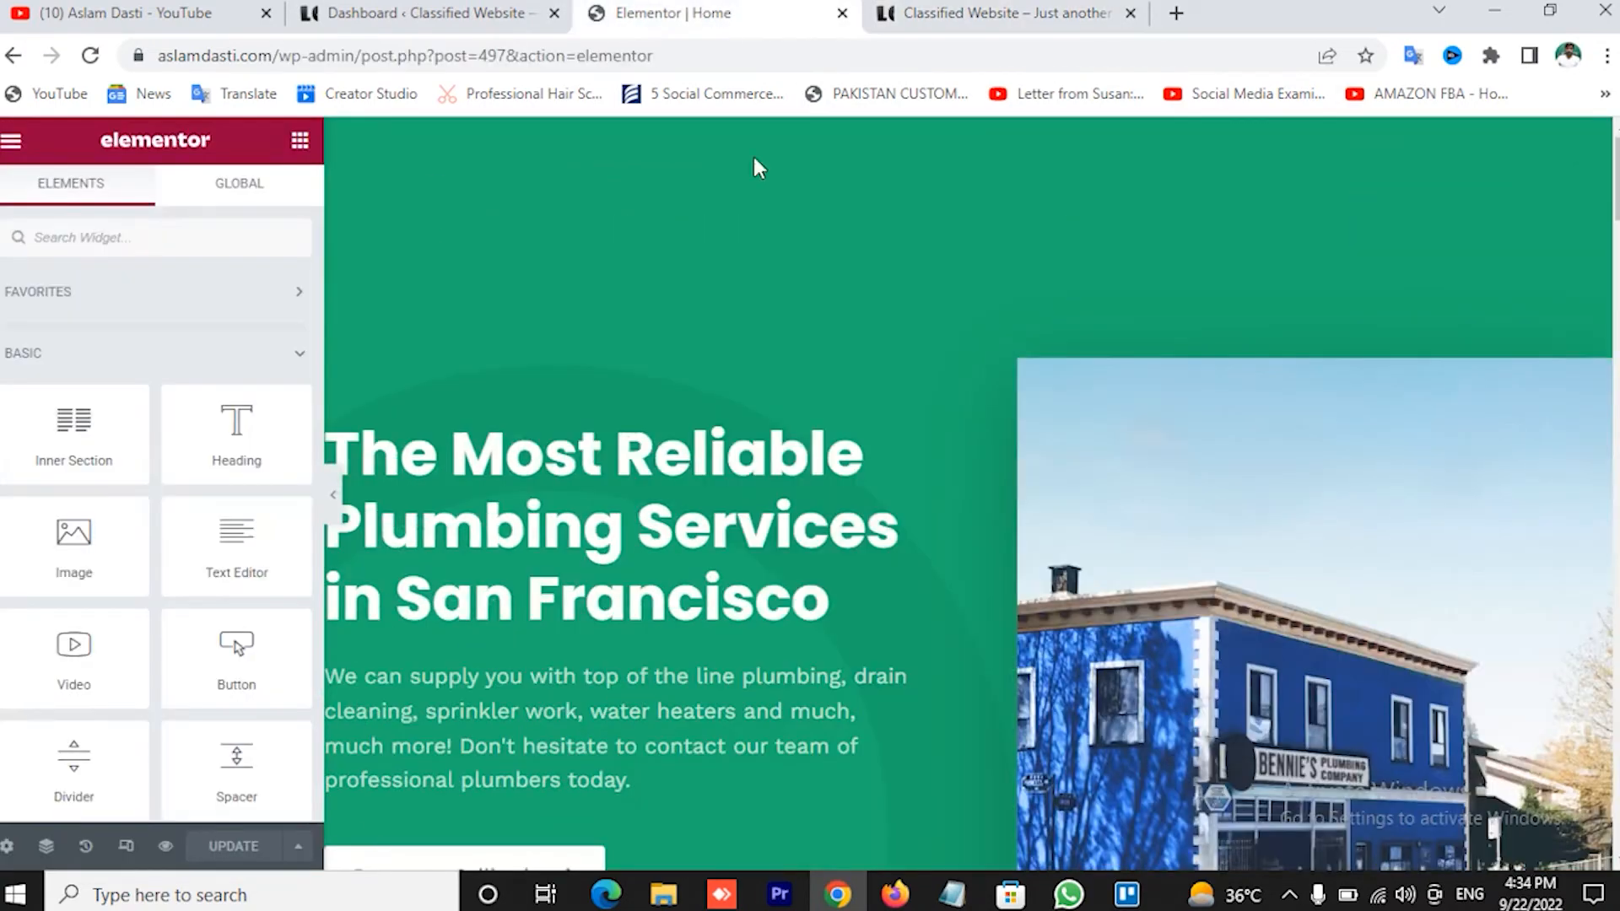
# Inspect the title and description fields of the hero section's image box
pyautogui.click(461, 475)
pyautogui.click(353, 443)
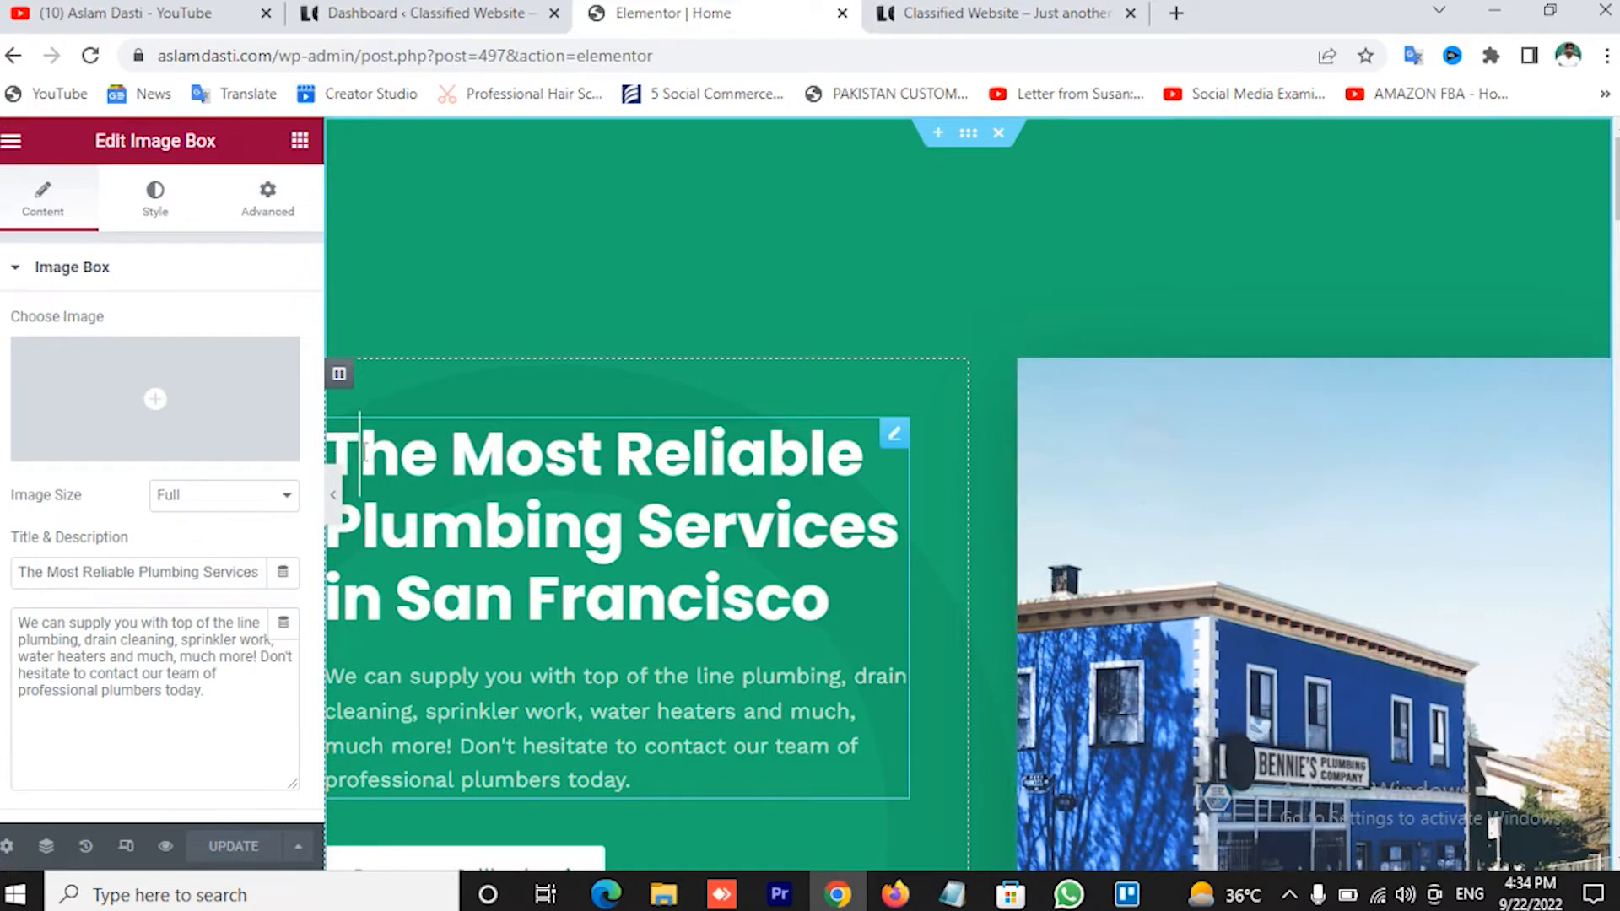
pyautogui.moveTo(61, 576); pyautogui.dragTo(200, 585)
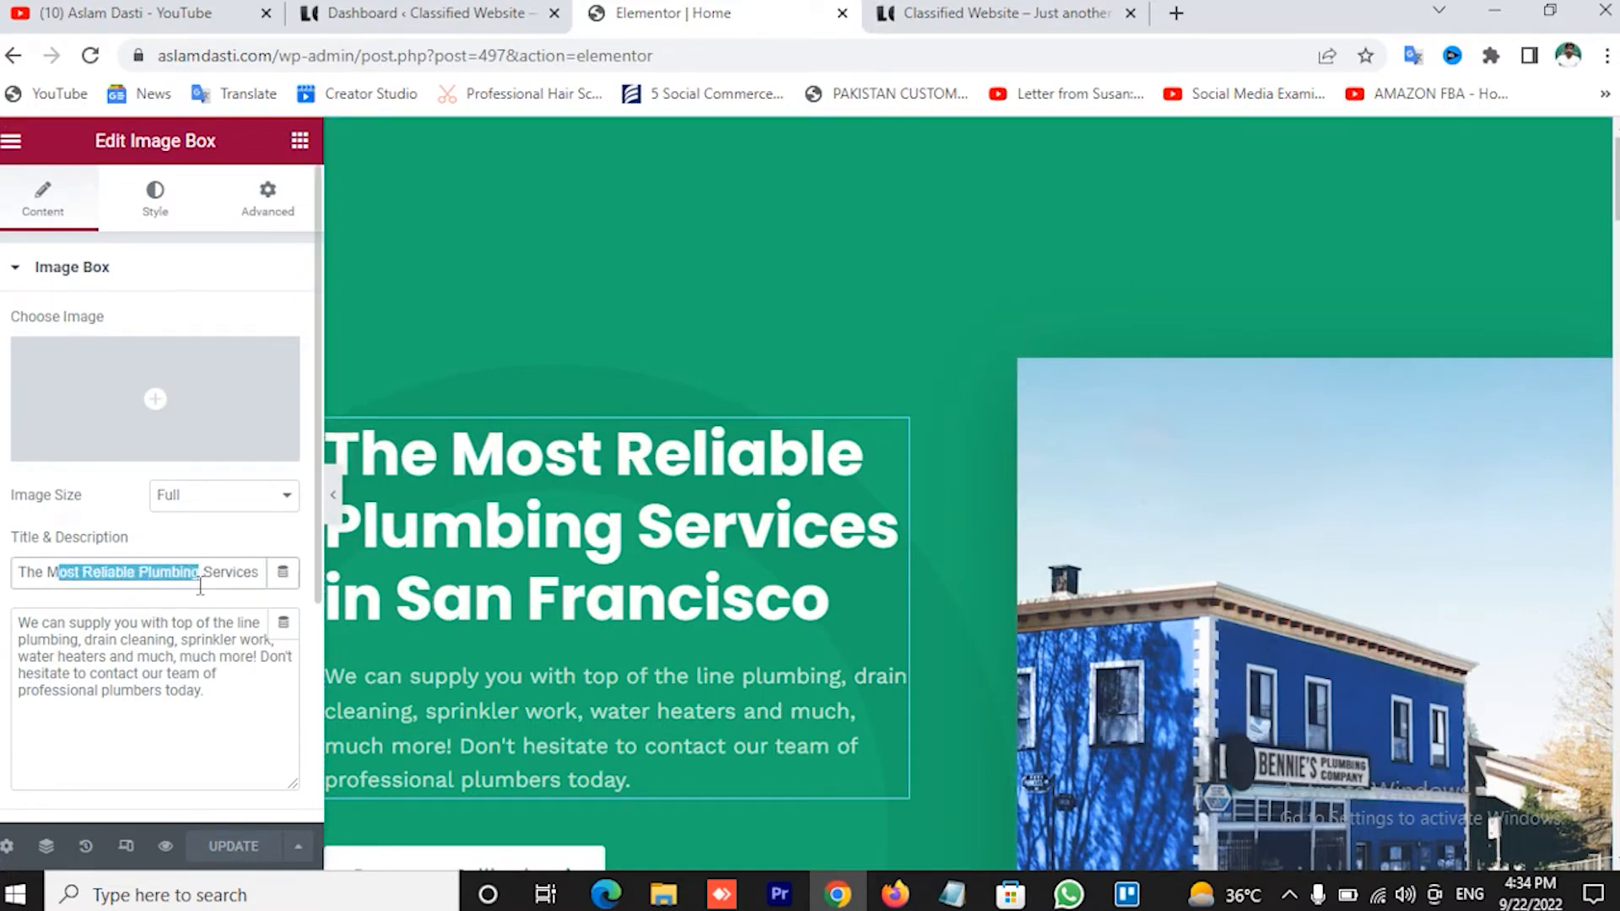
pyautogui.click(504, 479)
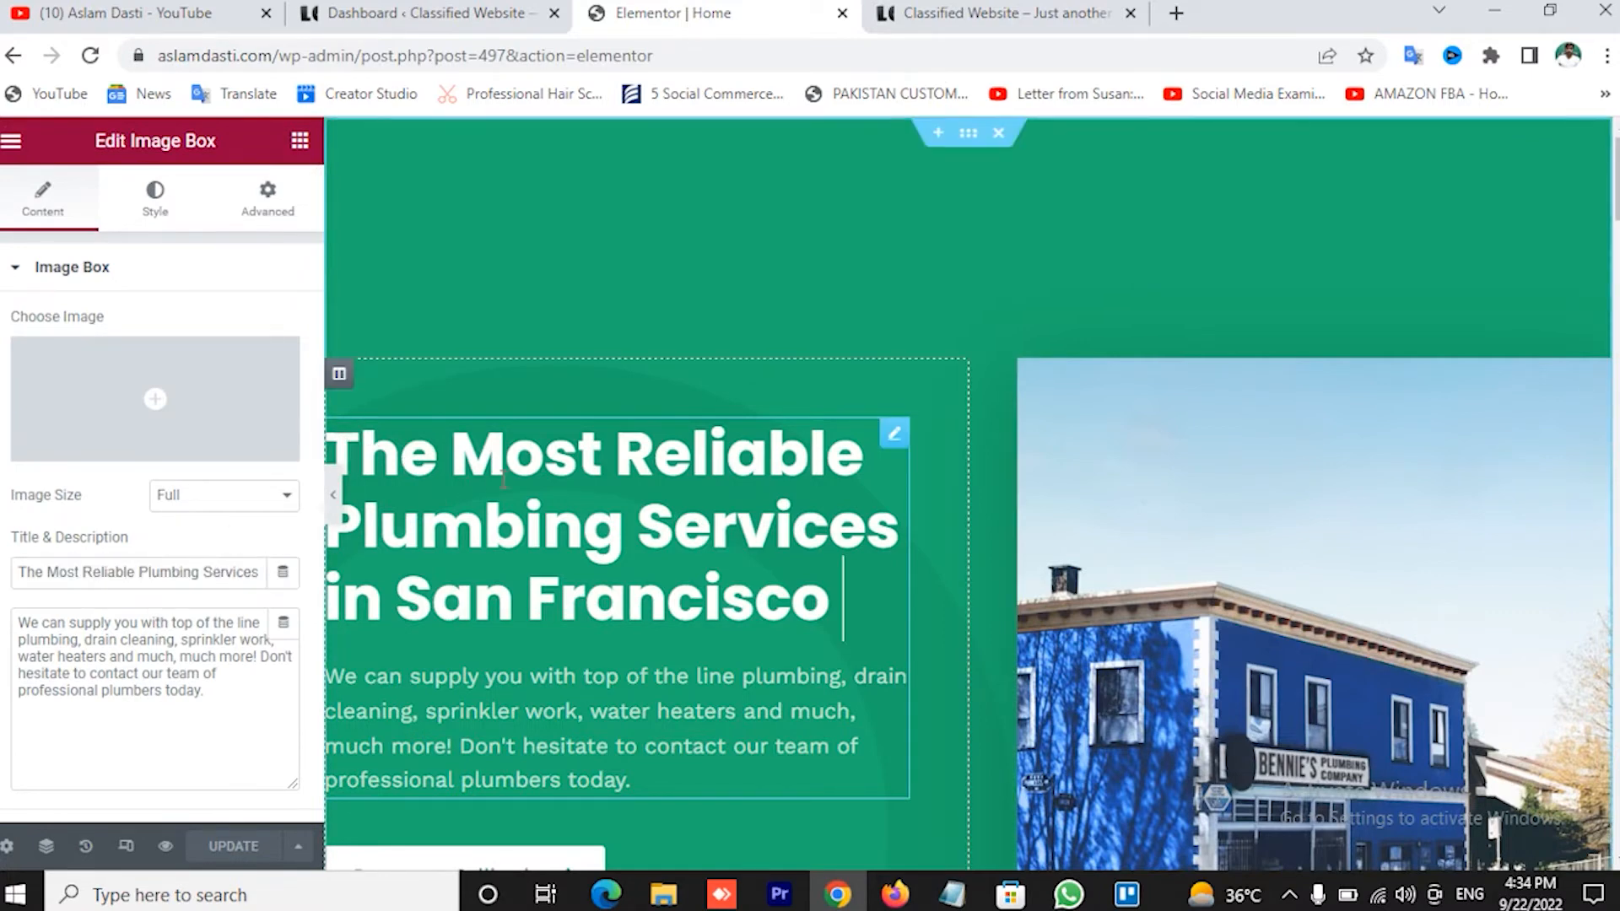
pyautogui.click(117, 640)
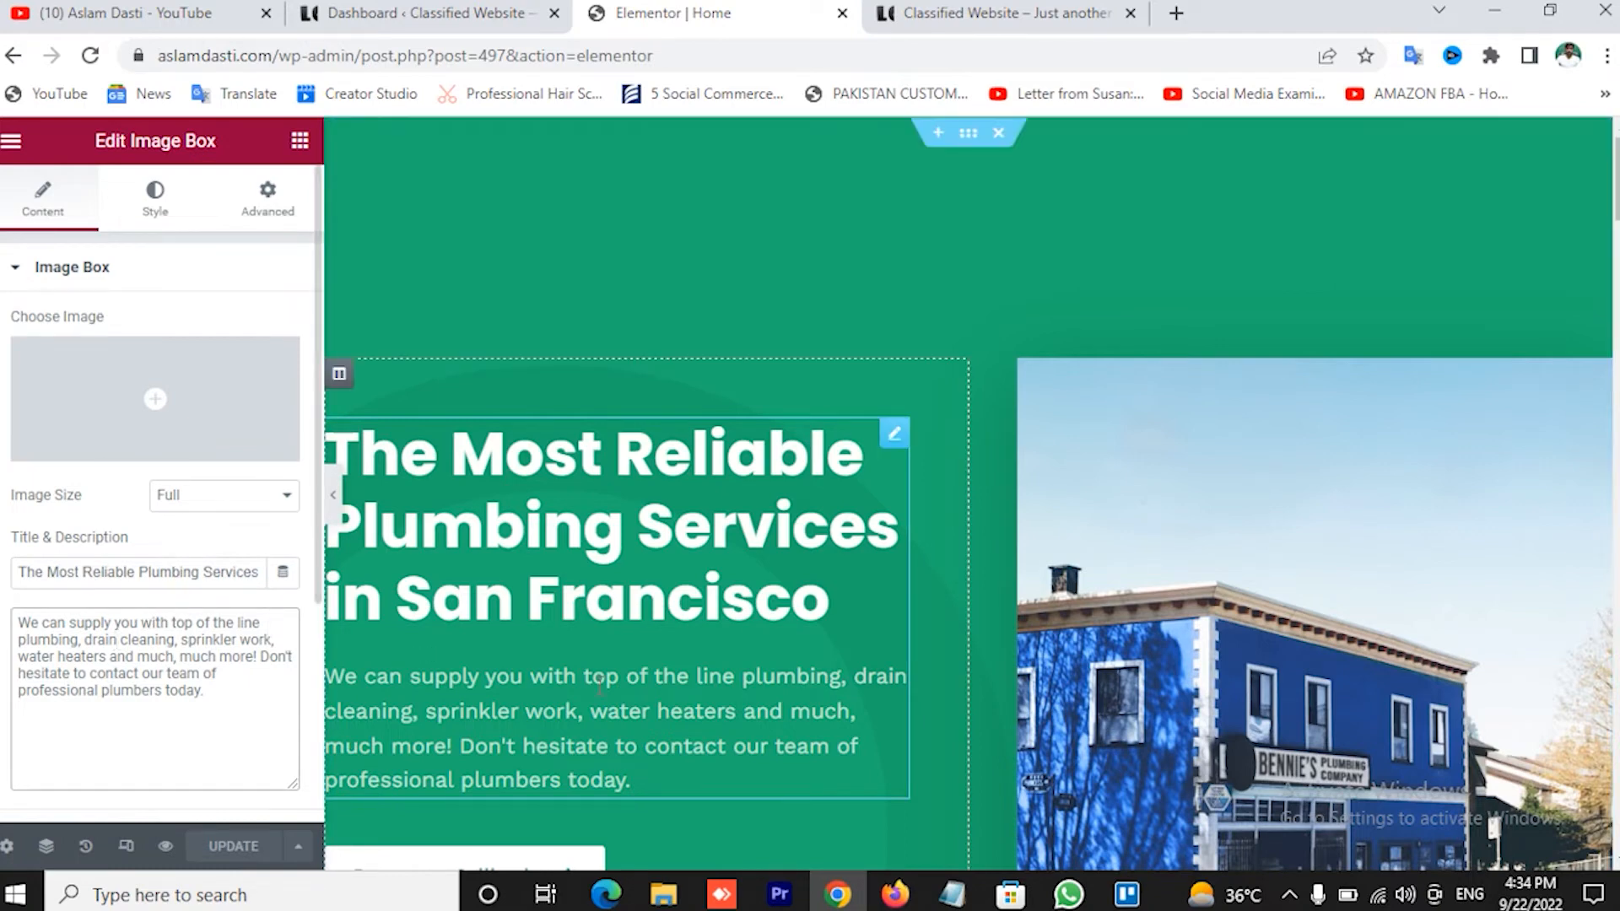
pyautogui.moveTo(158, 674); pyautogui.dragTo(288, 684)
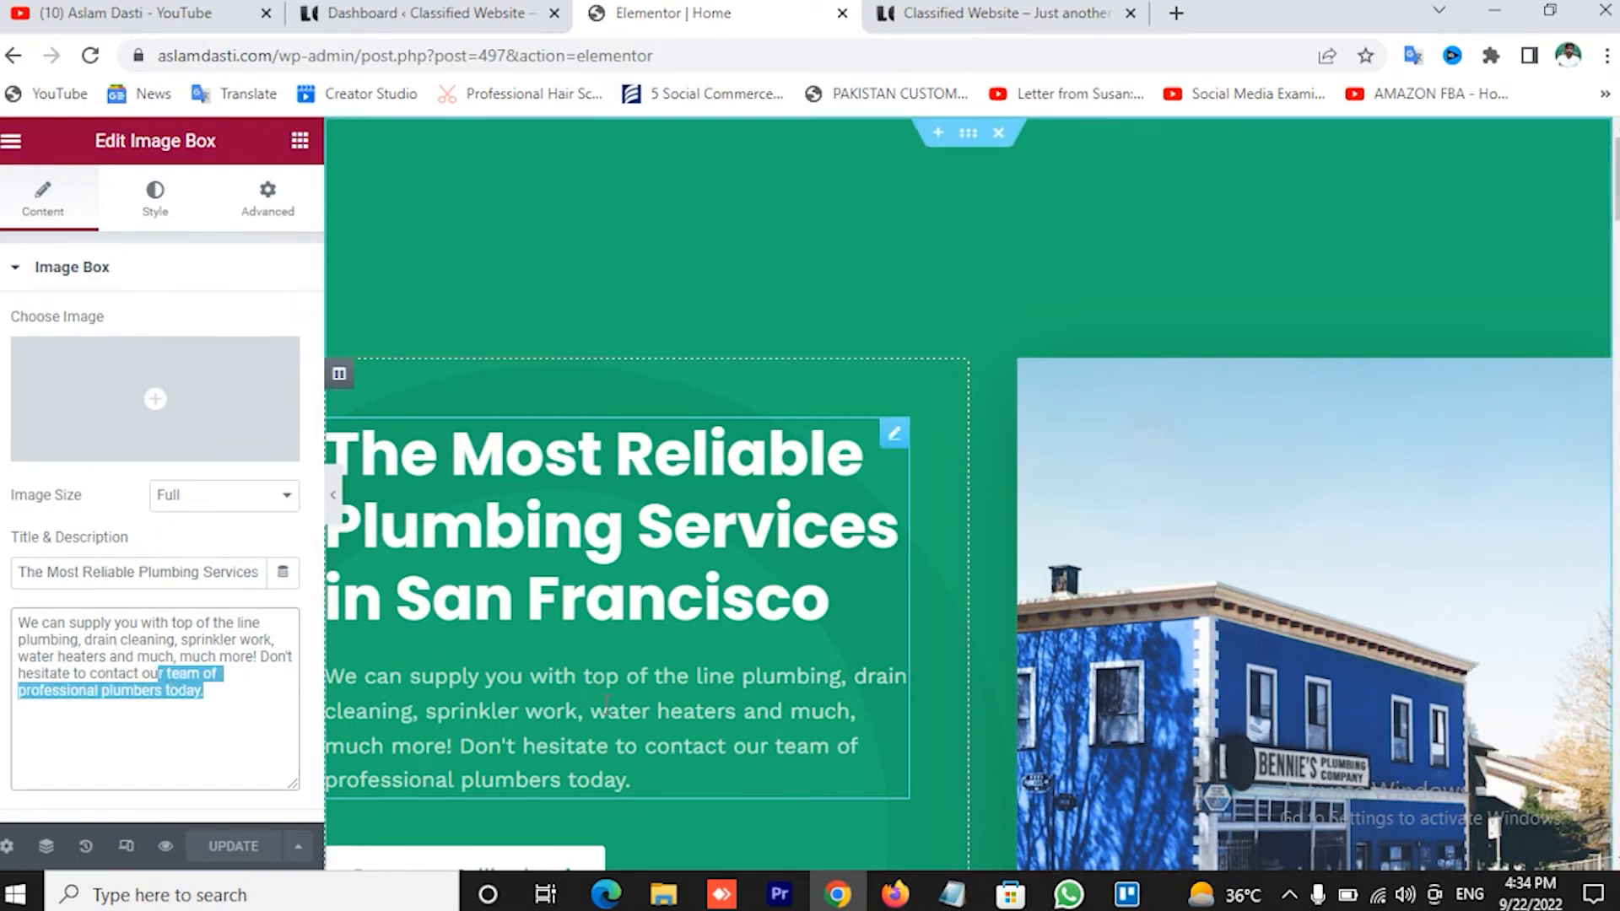
pyautogui.click(862, 703)
# Inspect the settings of the hero section's building image and the Request a Callback button, including the button's link field
pyautogui.scroll(-3, 861, 703)
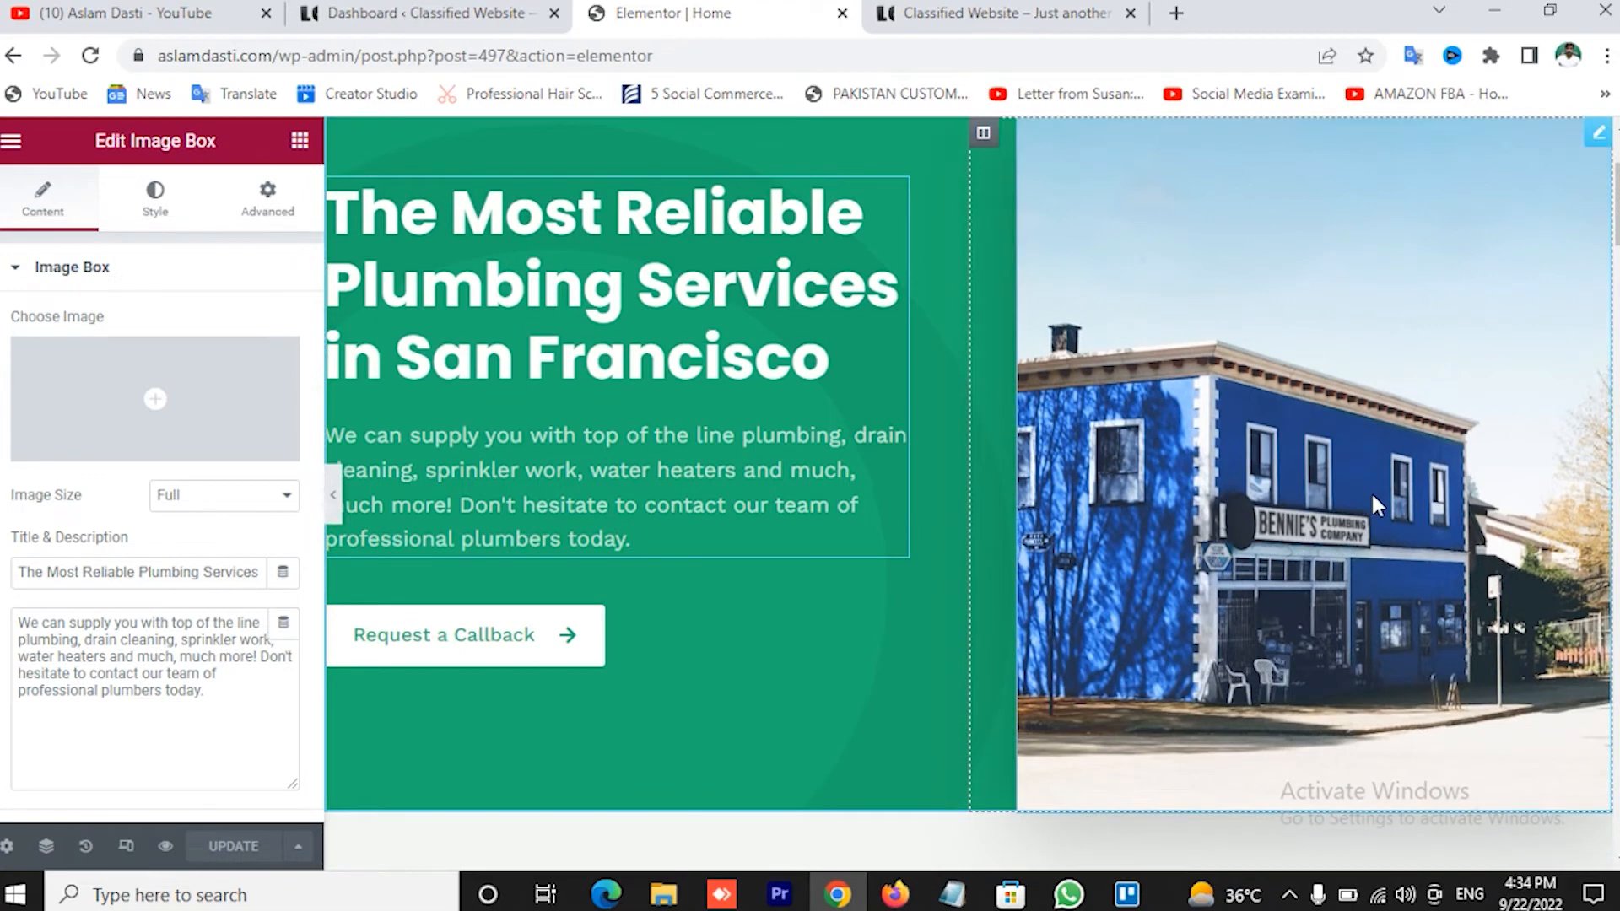
pyautogui.click(1372, 489)
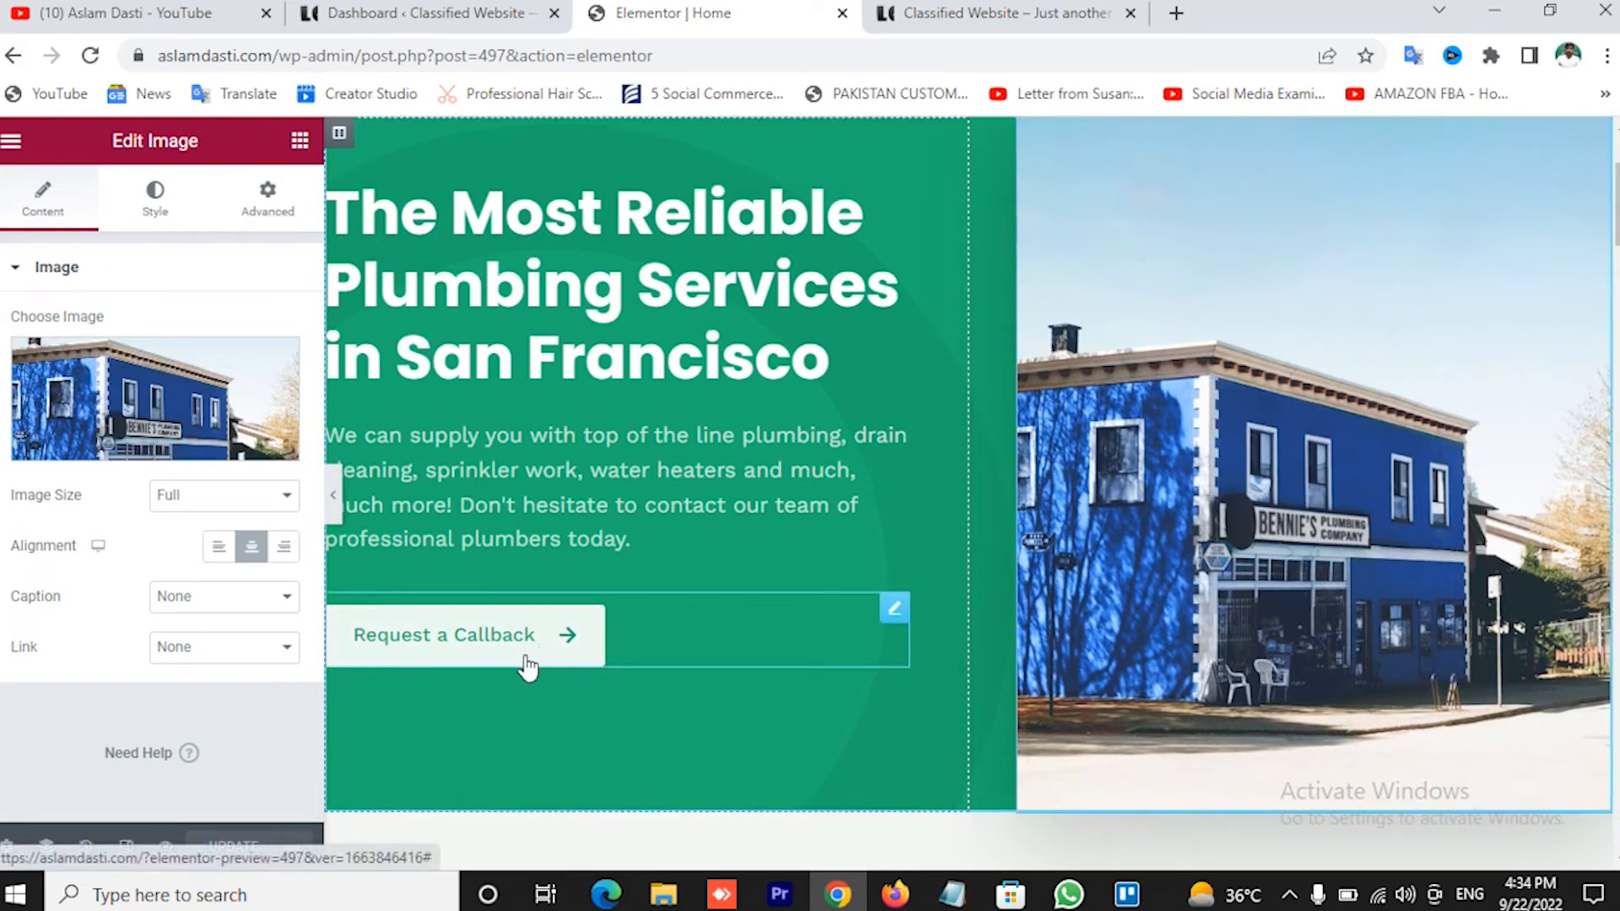
pyautogui.click(563, 662)
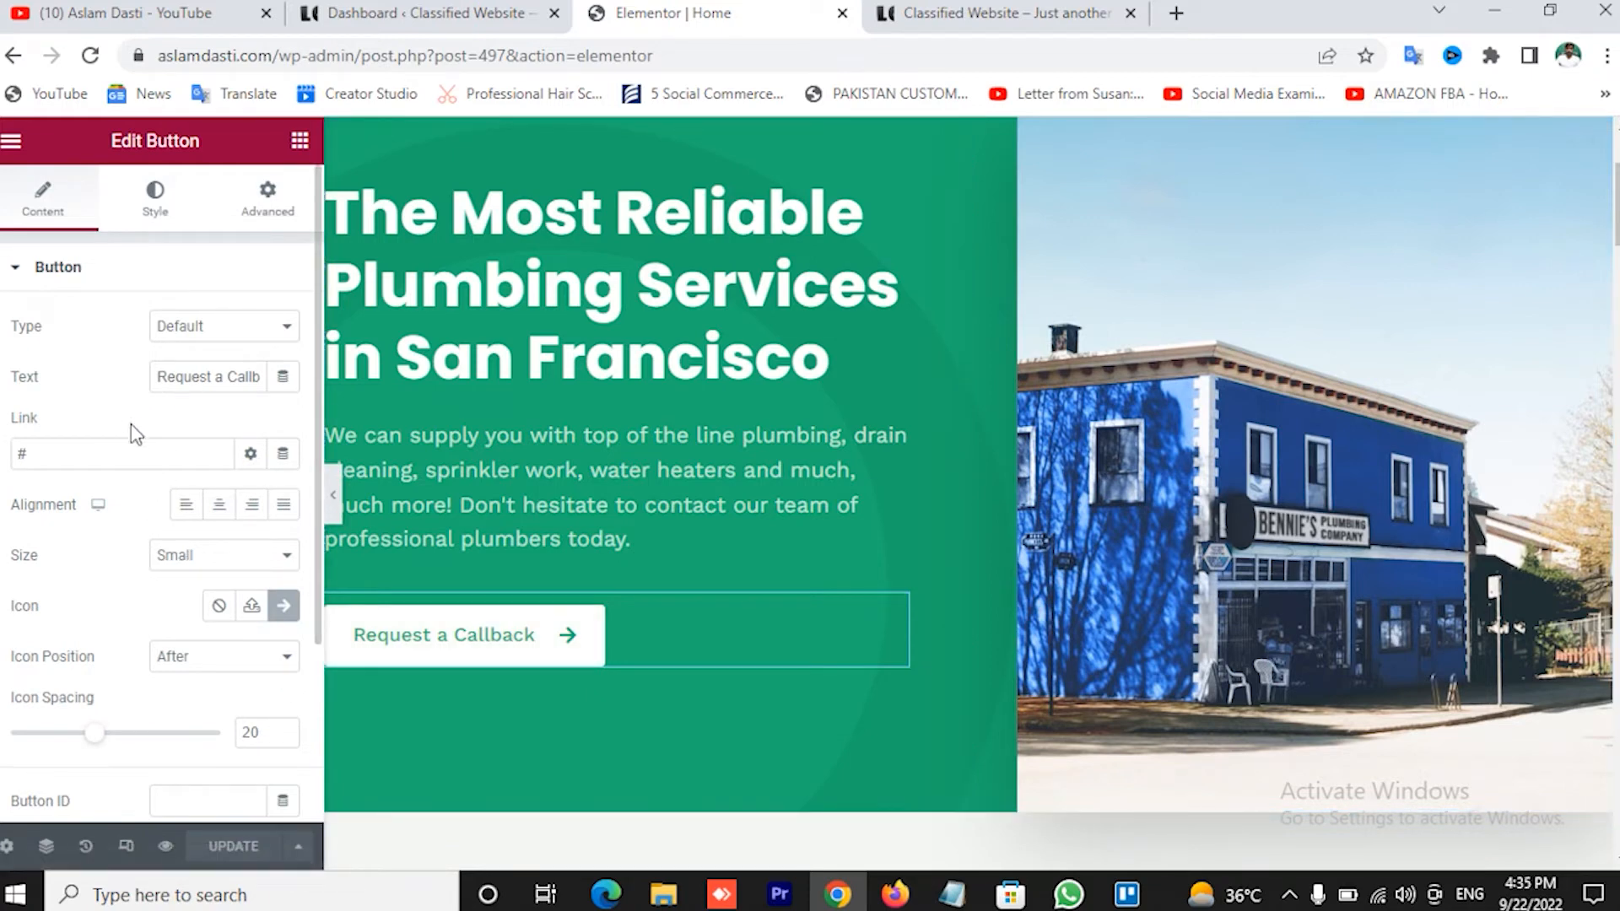
pyautogui.click(90, 457)
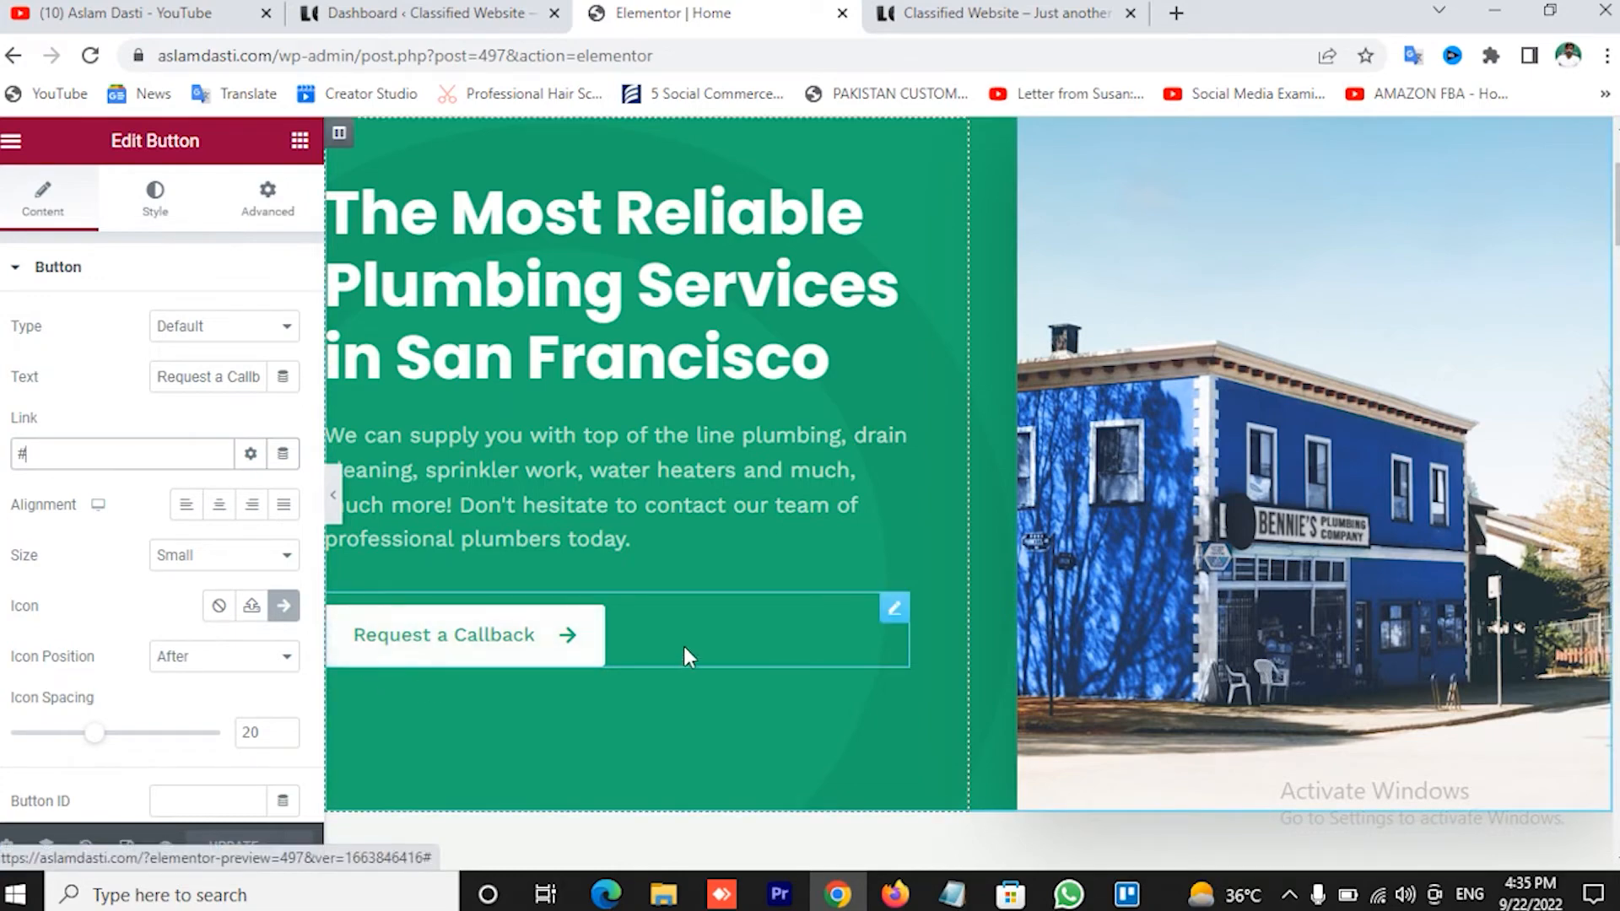
pyautogui.scroll(-4, 560, 641)
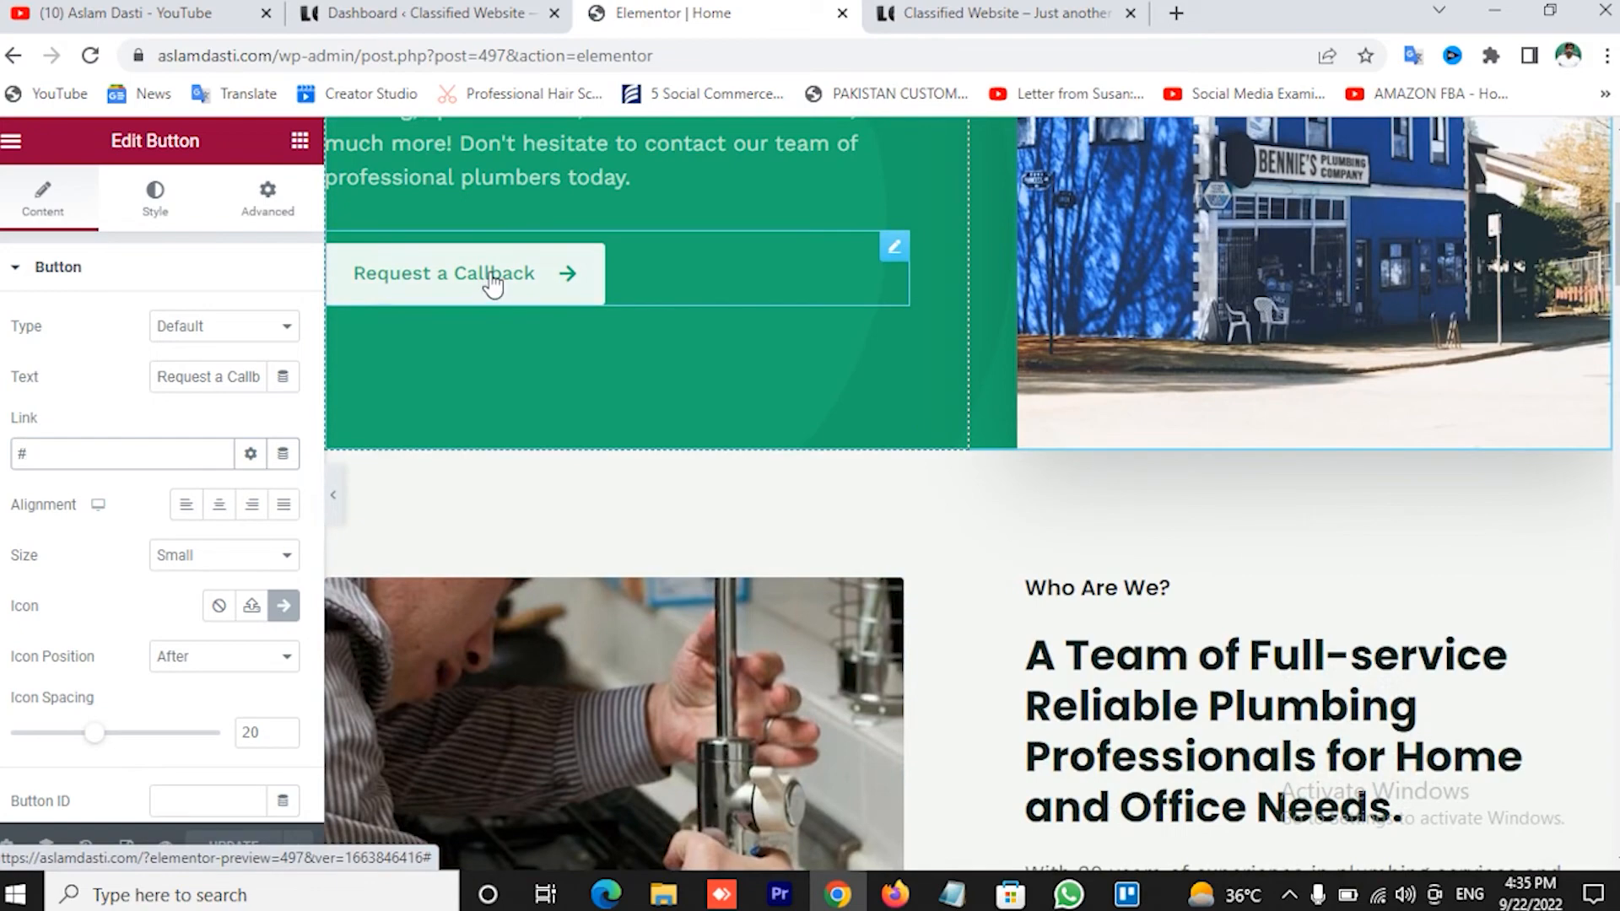
# Inspect the image, both headings and the paragraph text of the Who Are We? section
pyautogui.scroll(-3, 726, 425)
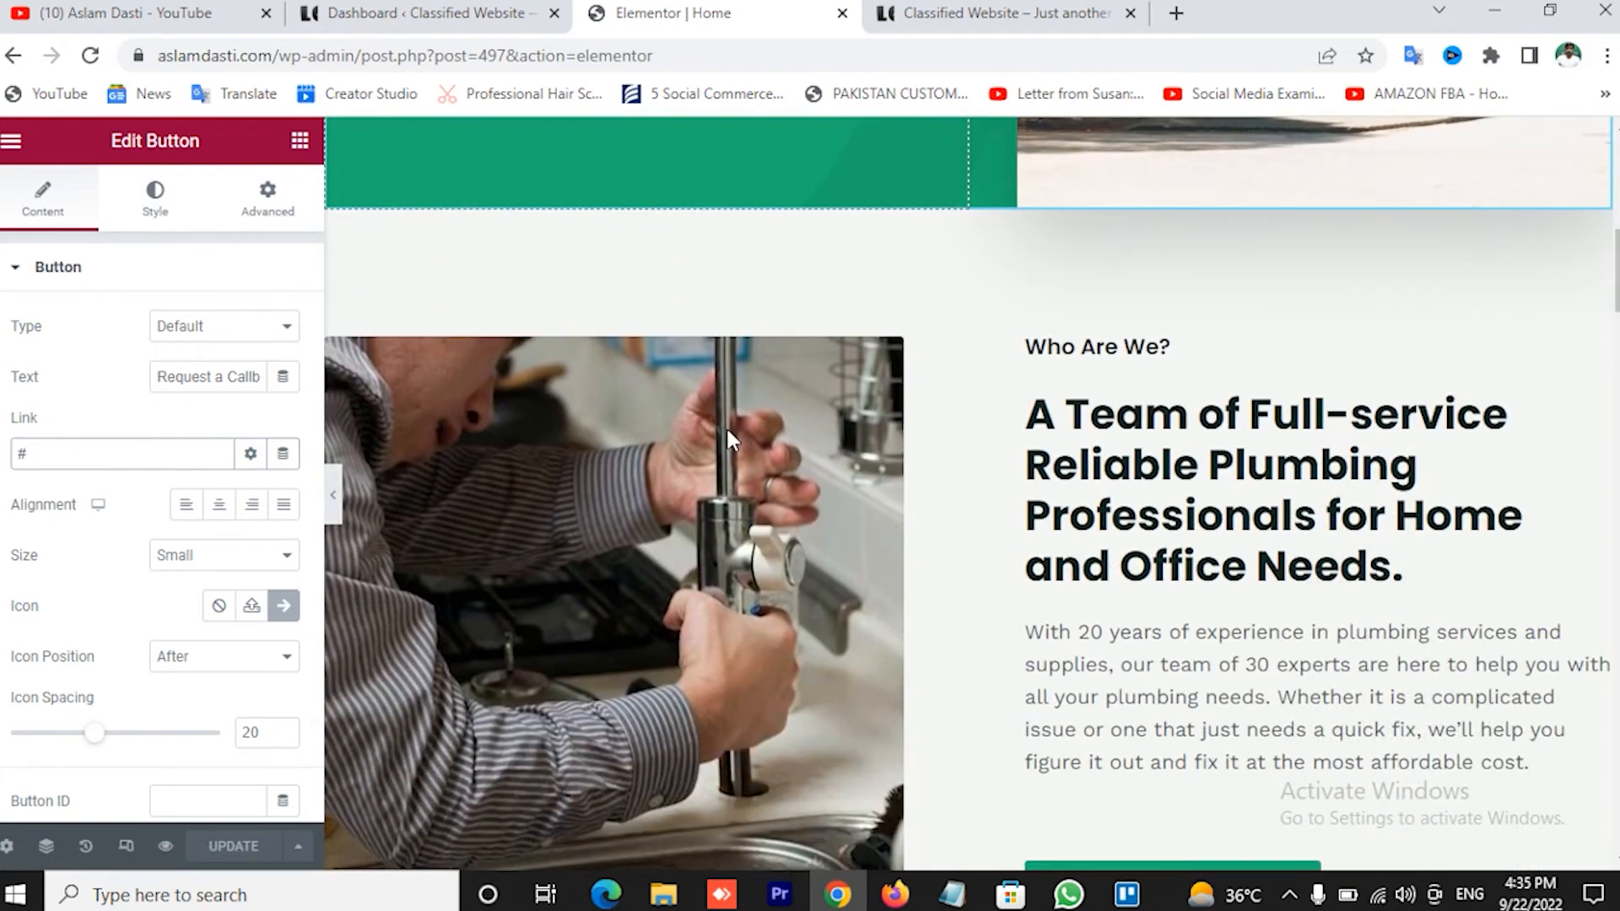
pyautogui.click(692, 489)
pyautogui.click(1350, 485)
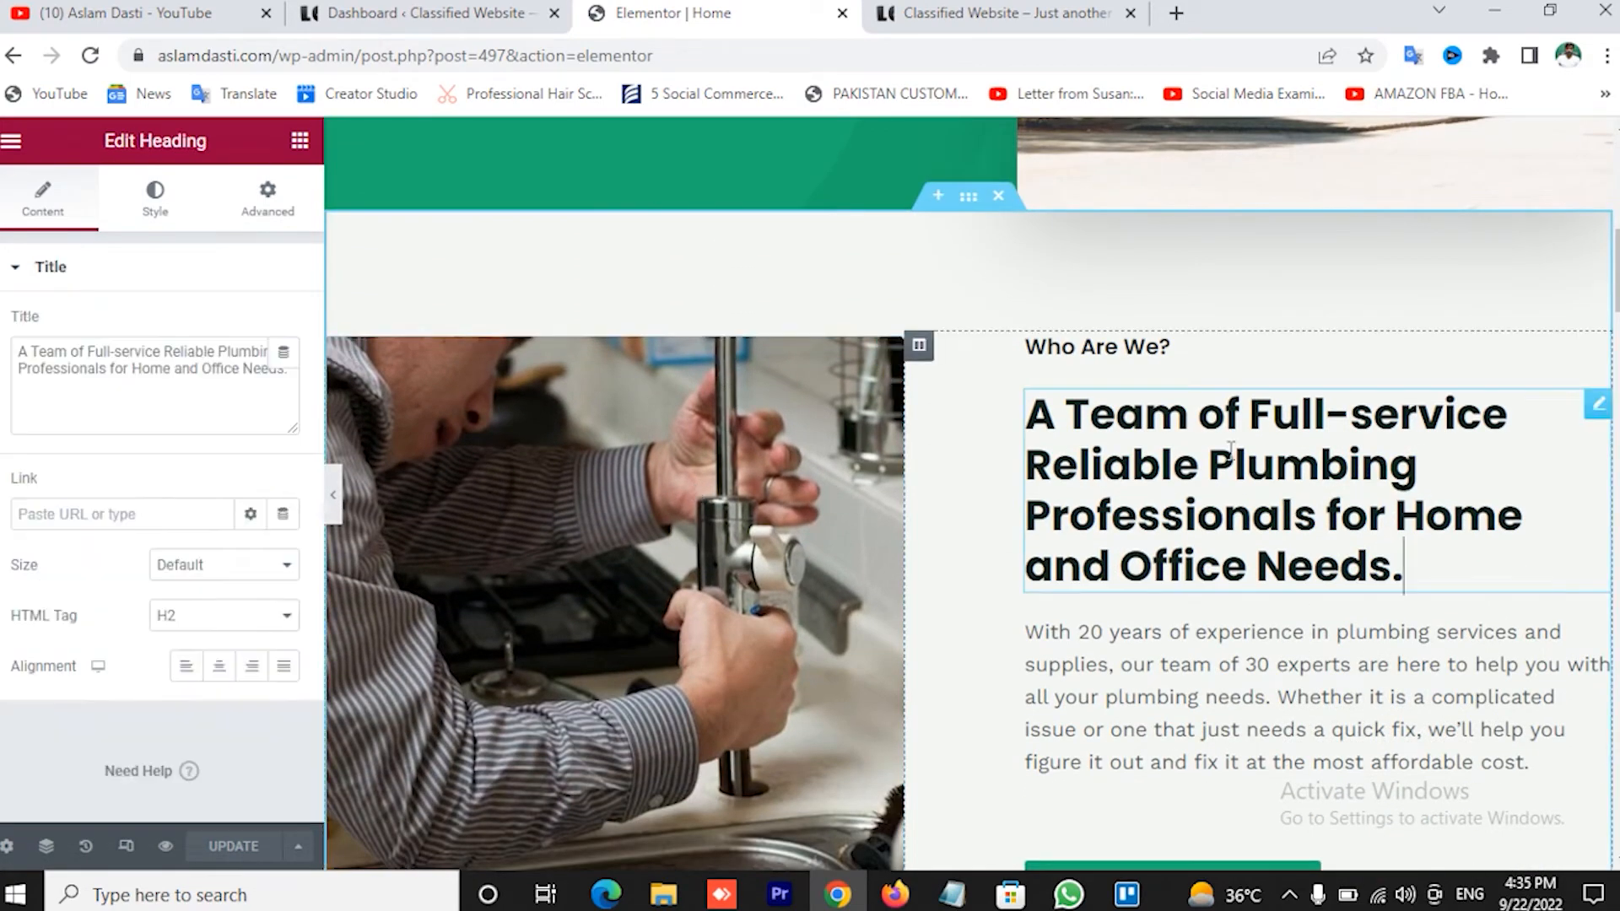
pyautogui.click(1150, 358)
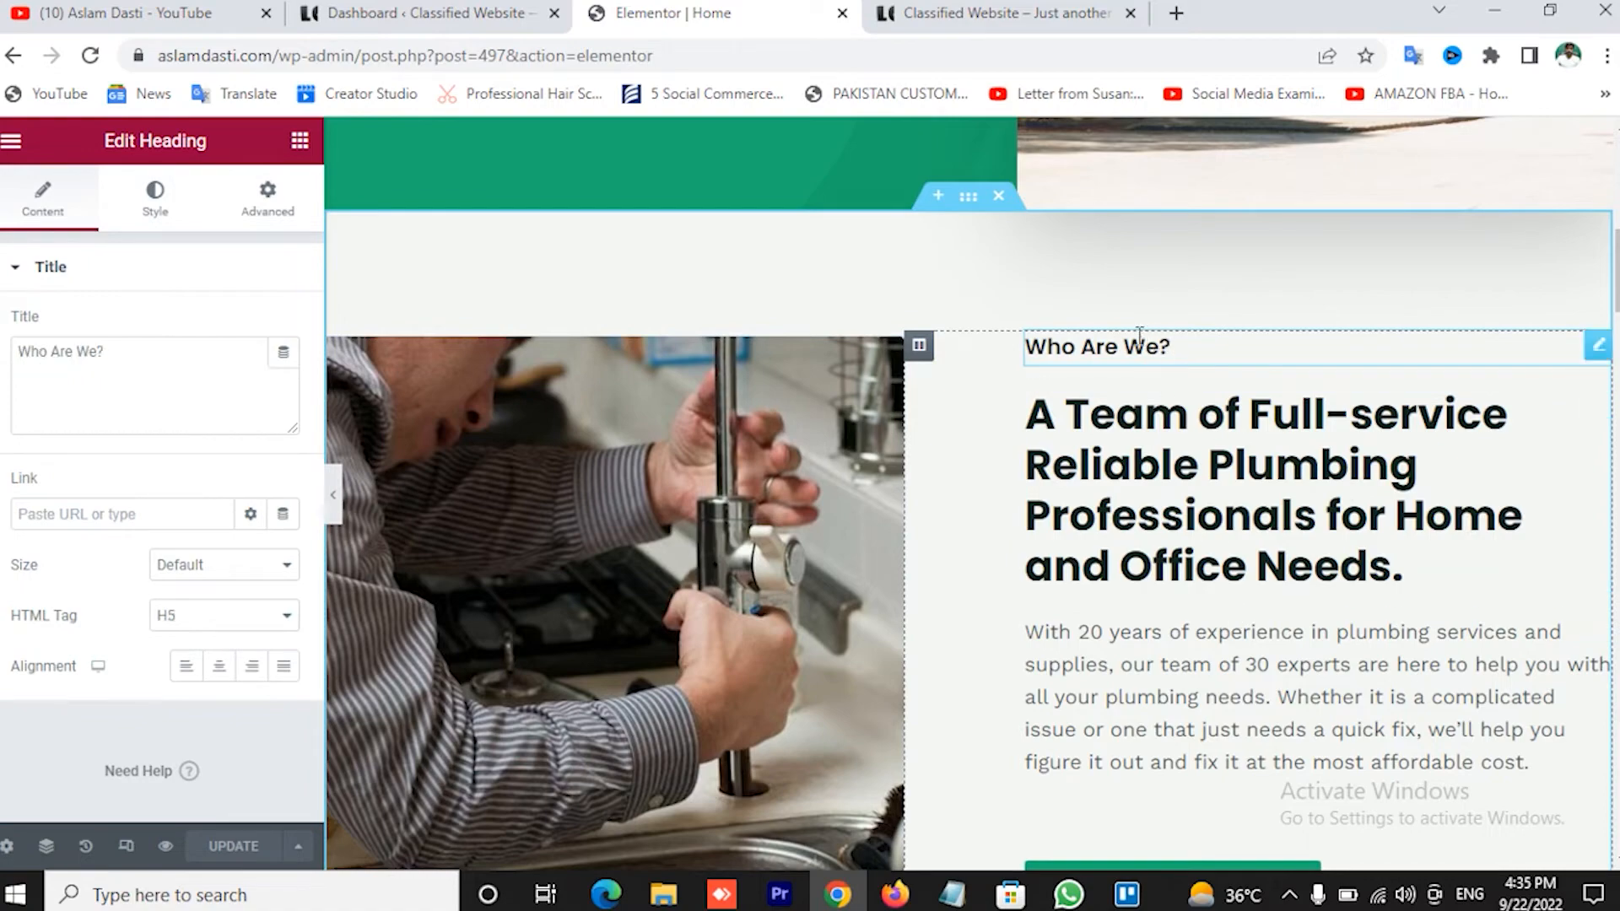
pyautogui.click(1215, 645)
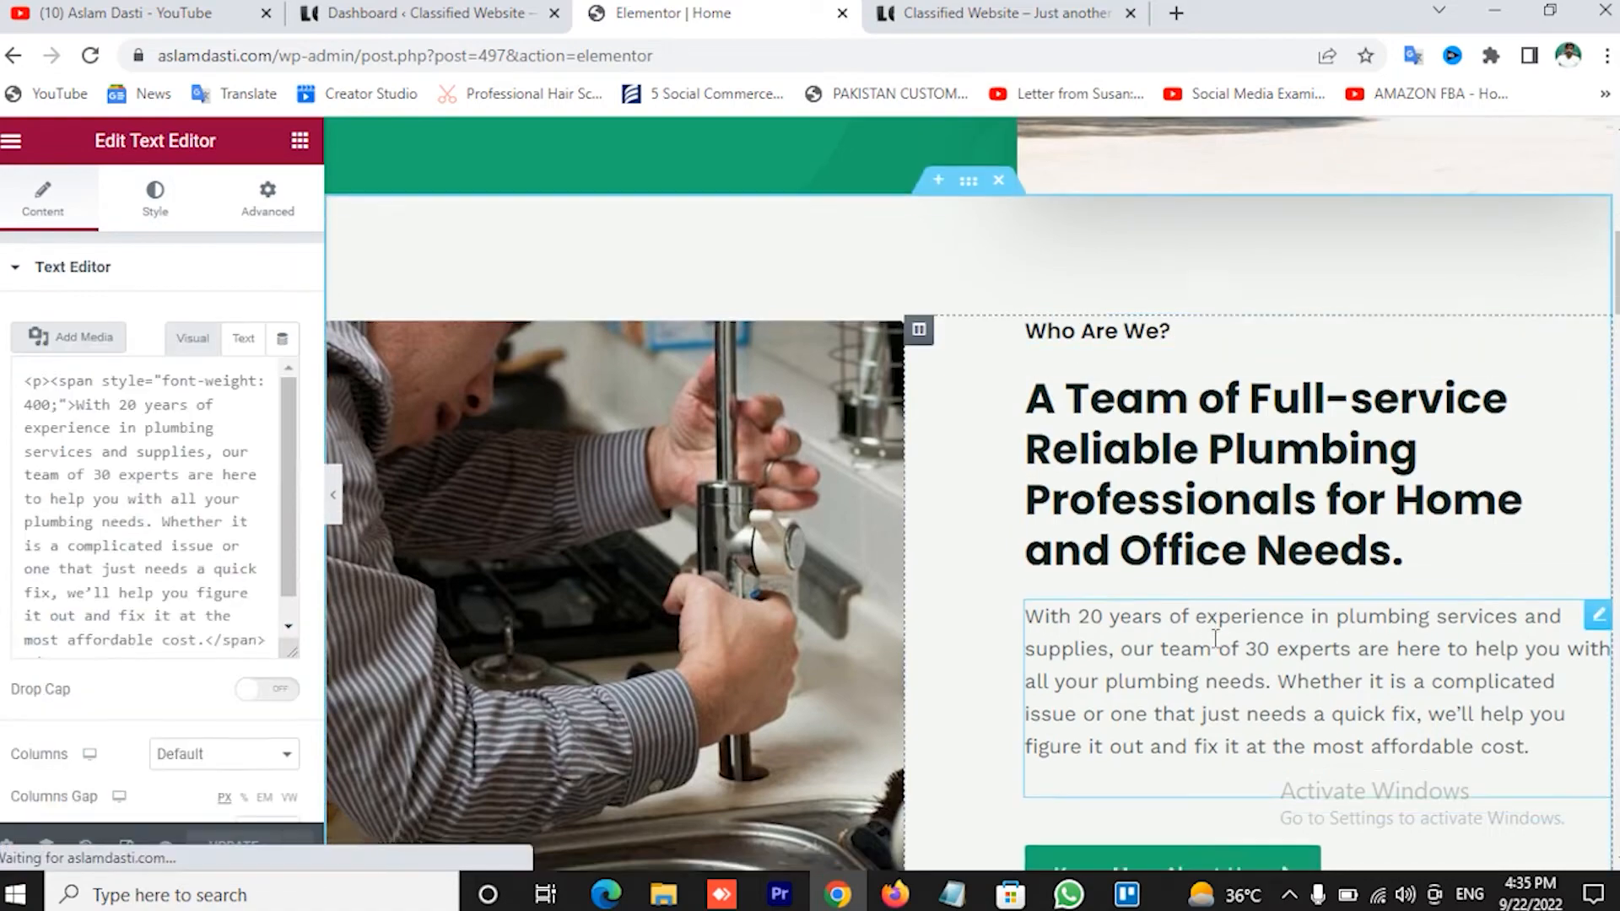
# Inspect the image, heading and description of the Drain Cleaning & Repairs card under How can we help you?
pyautogui.scroll(-10, 1215, 638)
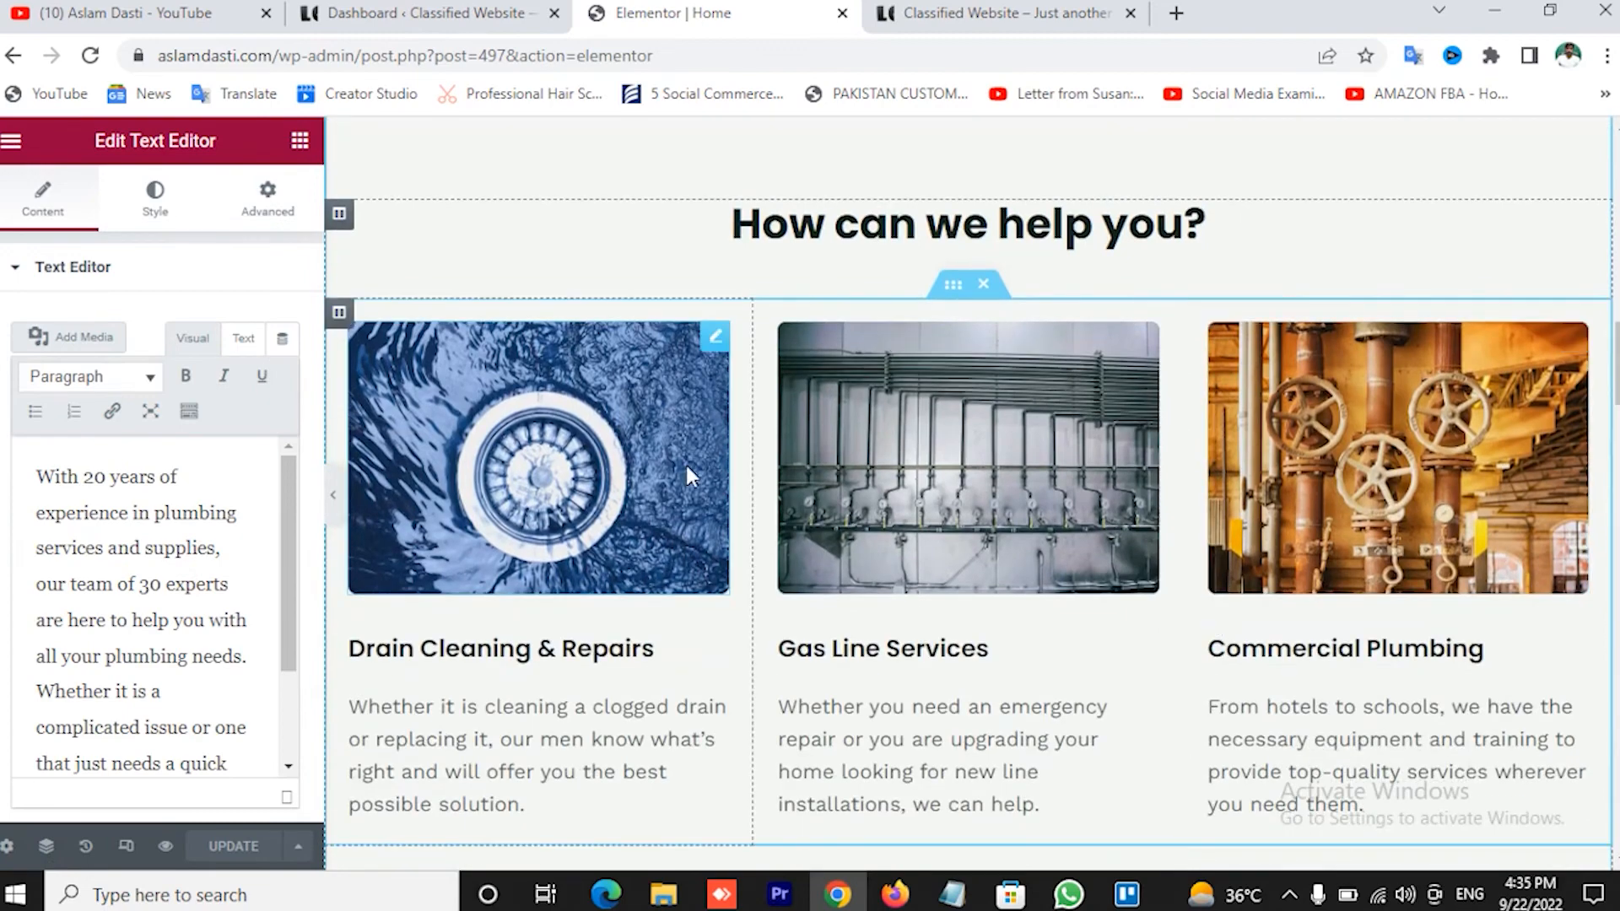
pyautogui.click(660, 428)
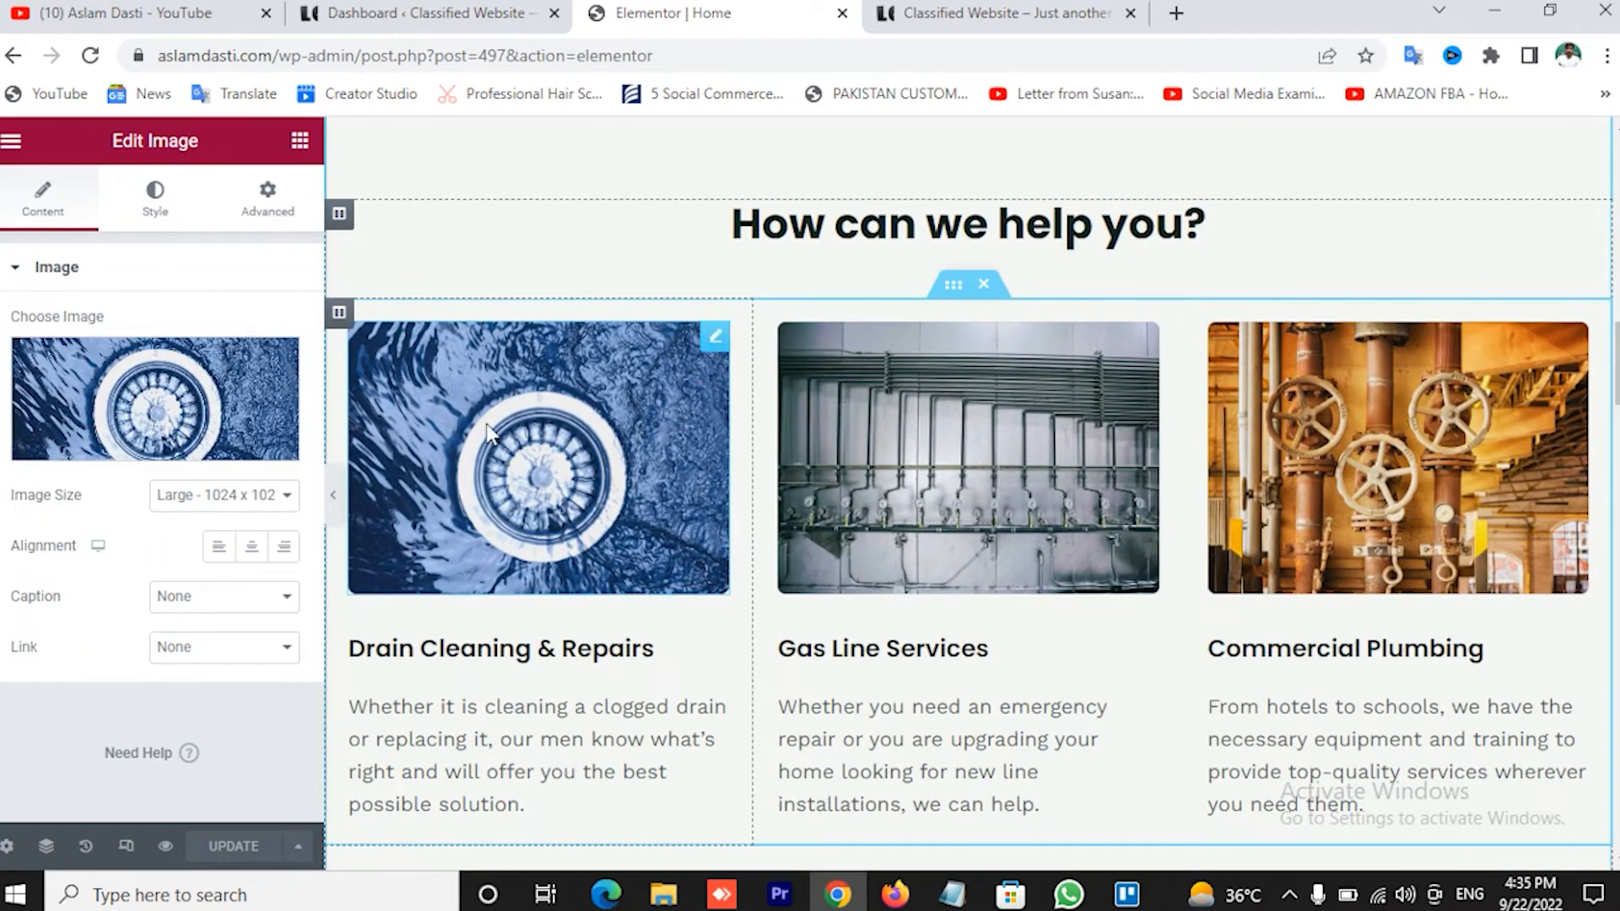
pyautogui.scroll(-2, 148, 627)
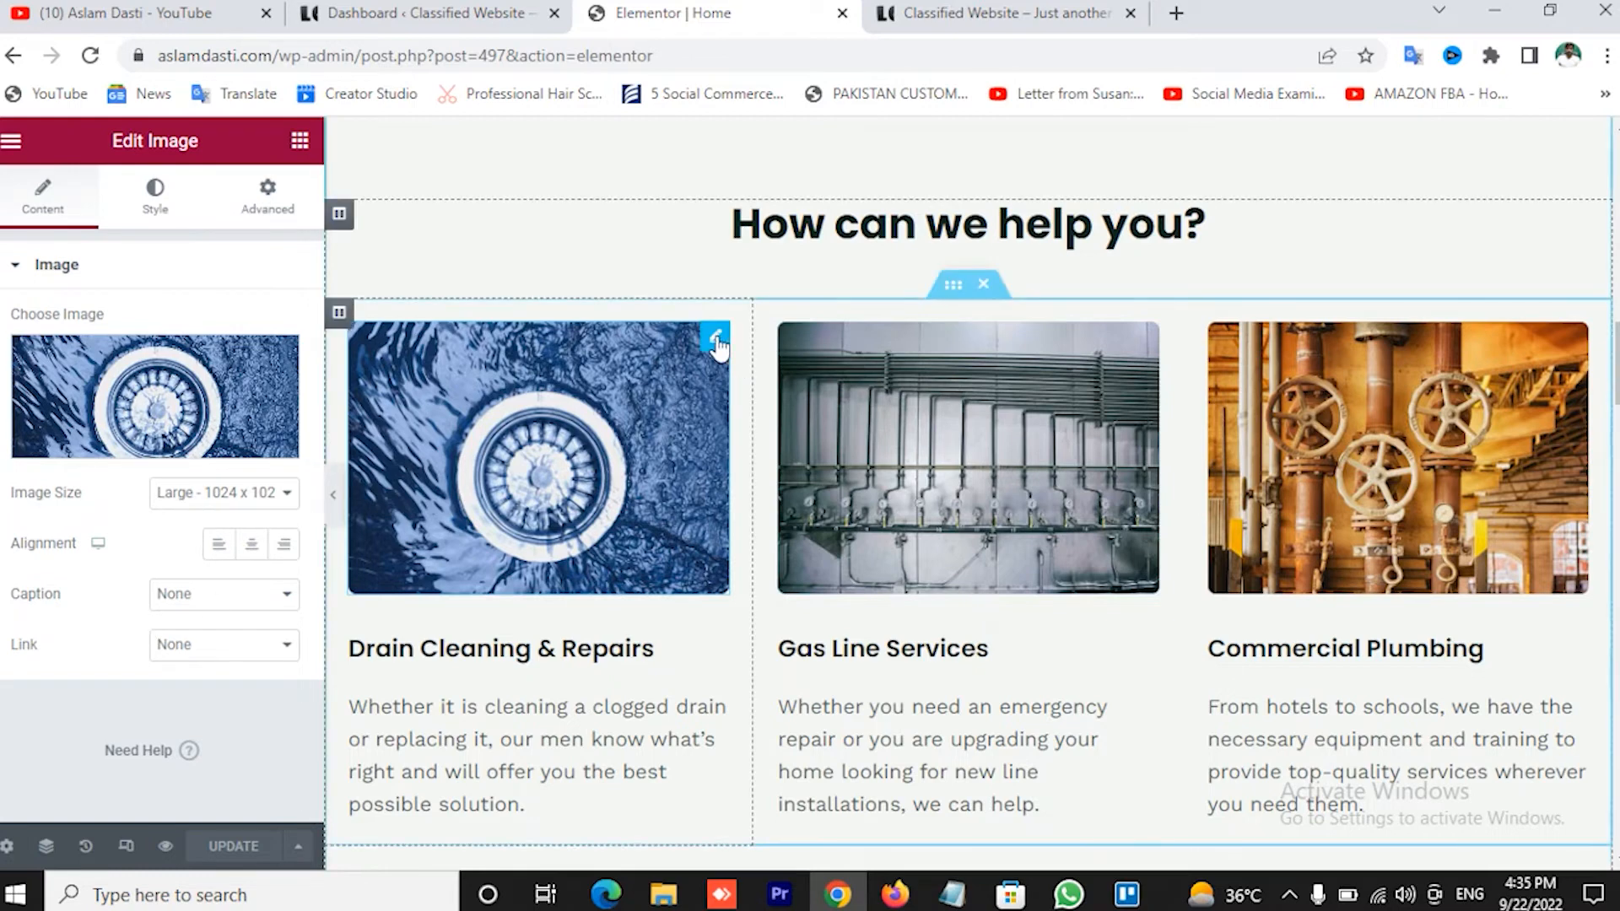
pyautogui.scroll(1, 108, 447)
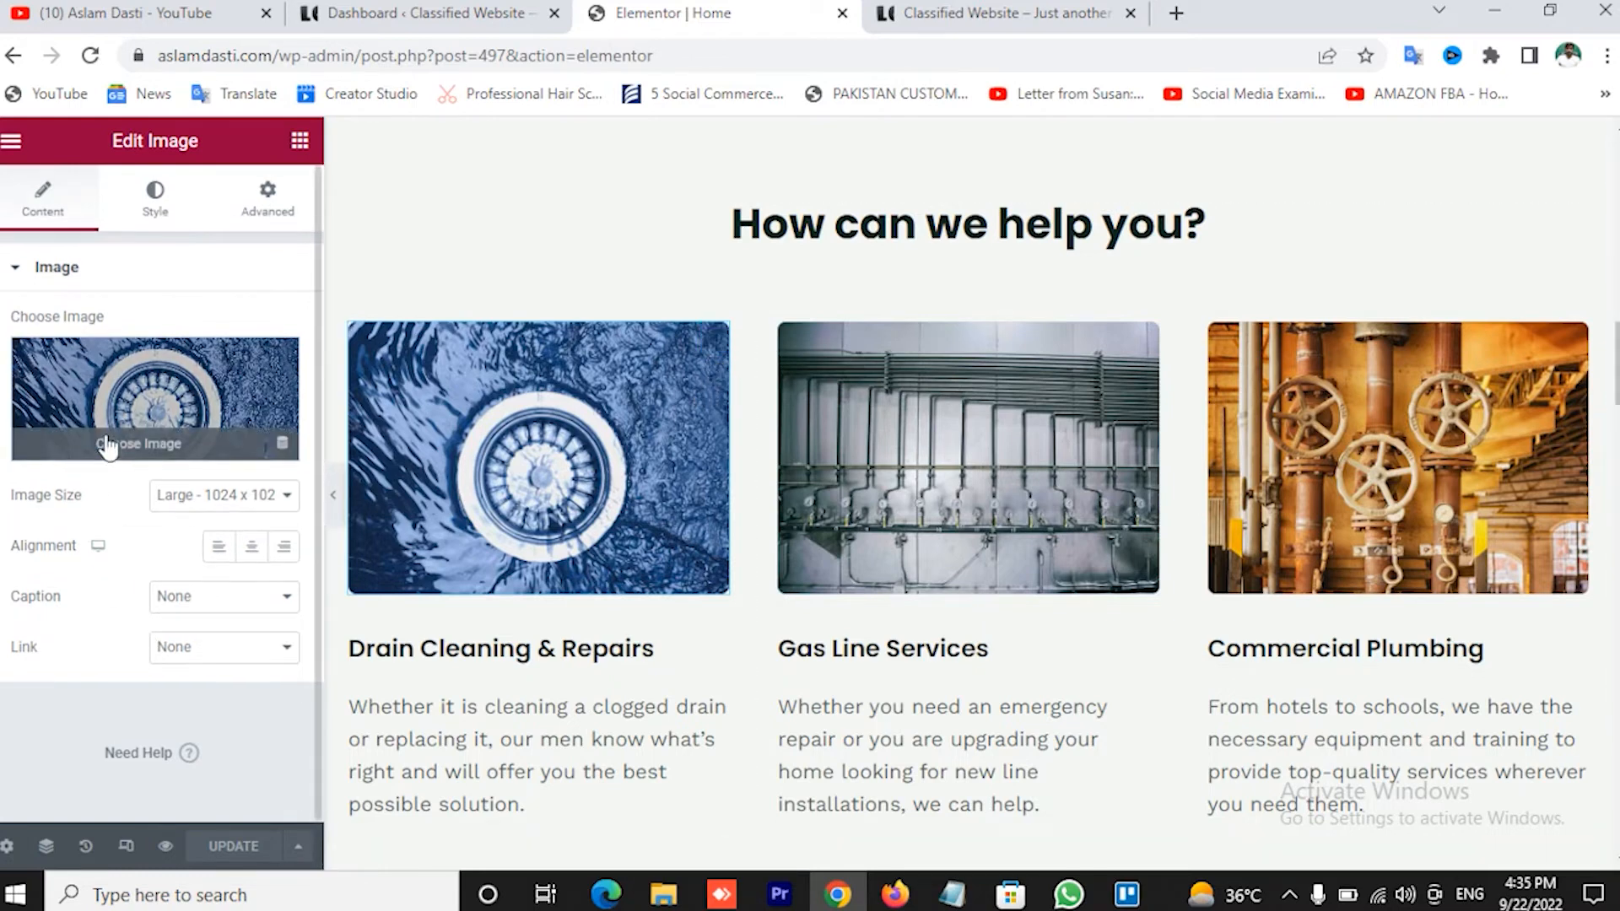
pyautogui.scroll(-1, 108, 448)
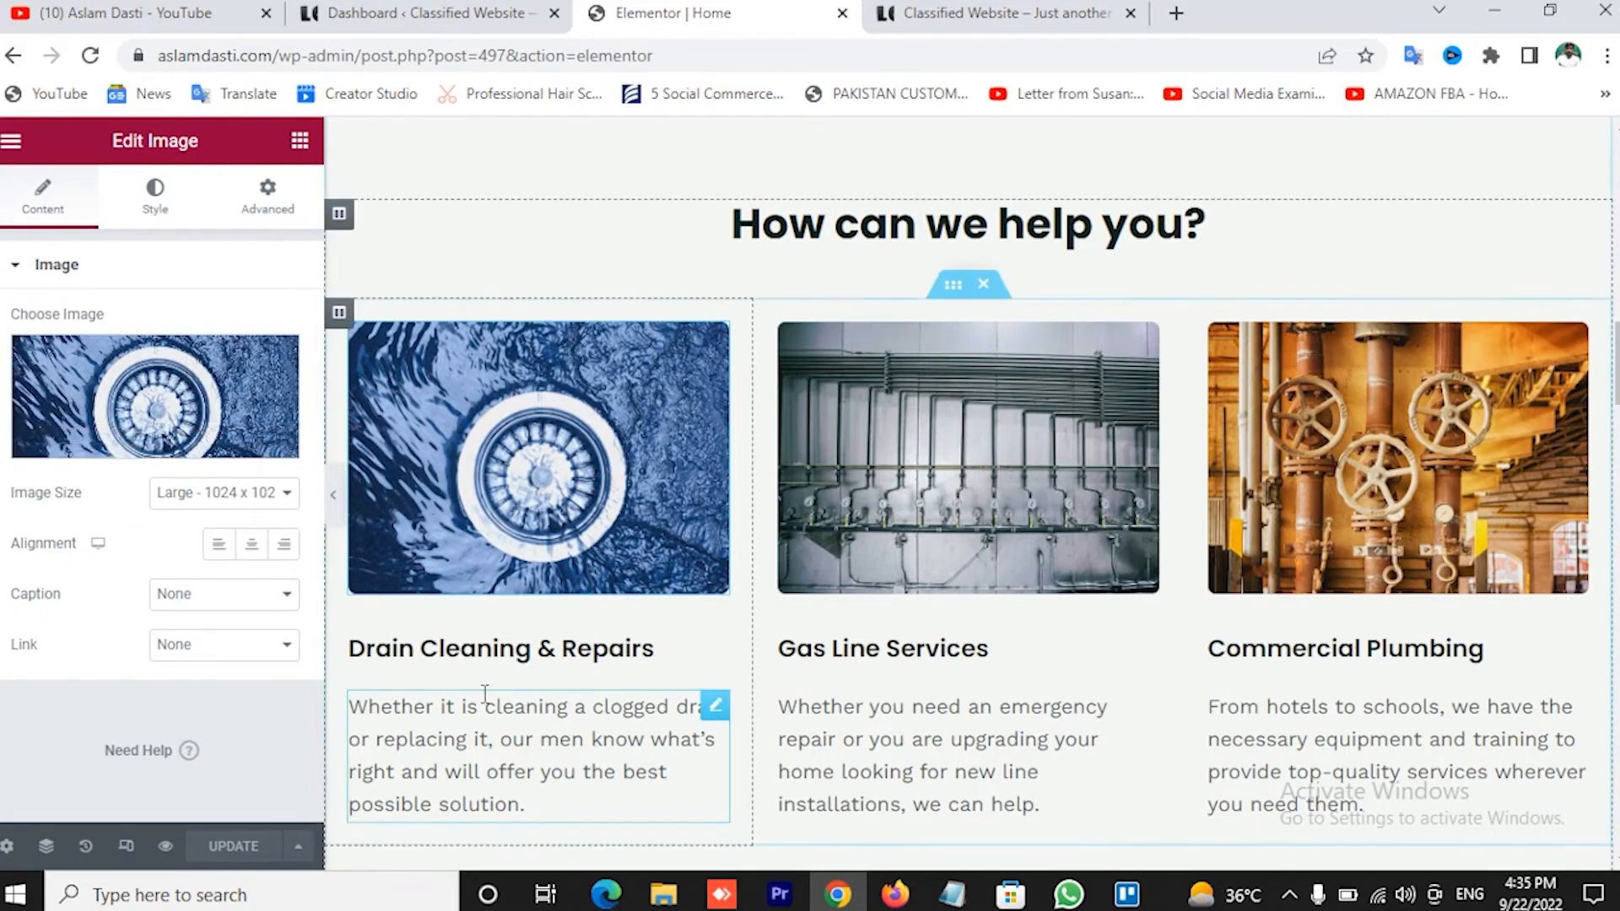
pyautogui.click(473, 643)
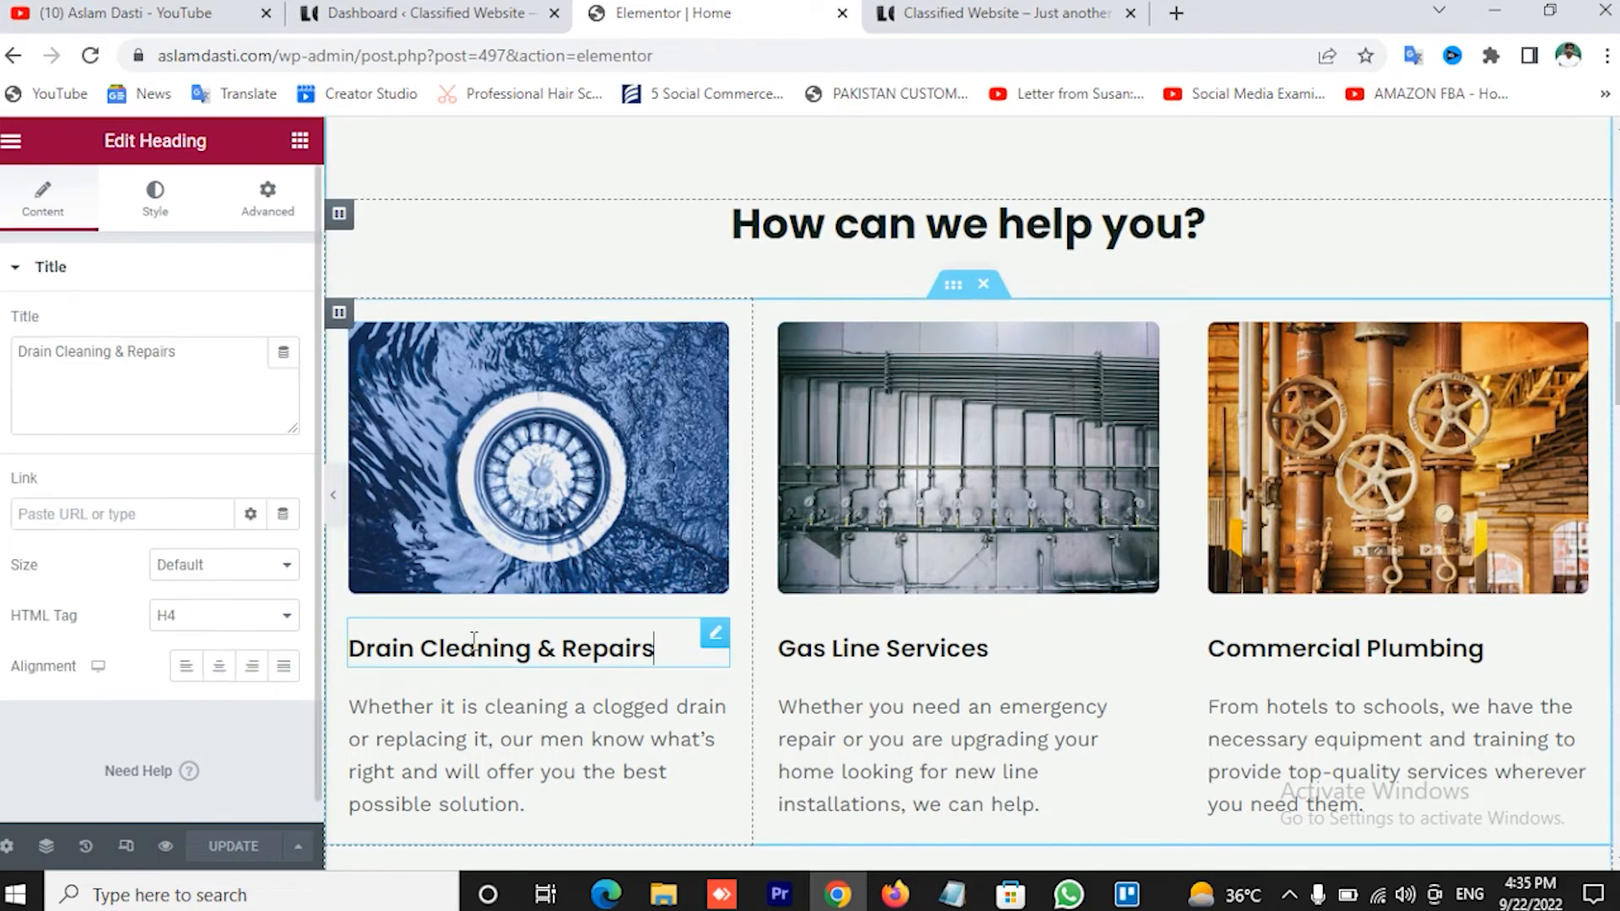
pyautogui.click(431, 736)
# Inspect the first testimonial's content and image settings under What Our Customers Say About Us
pyautogui.scroll(-15, 878, 611)
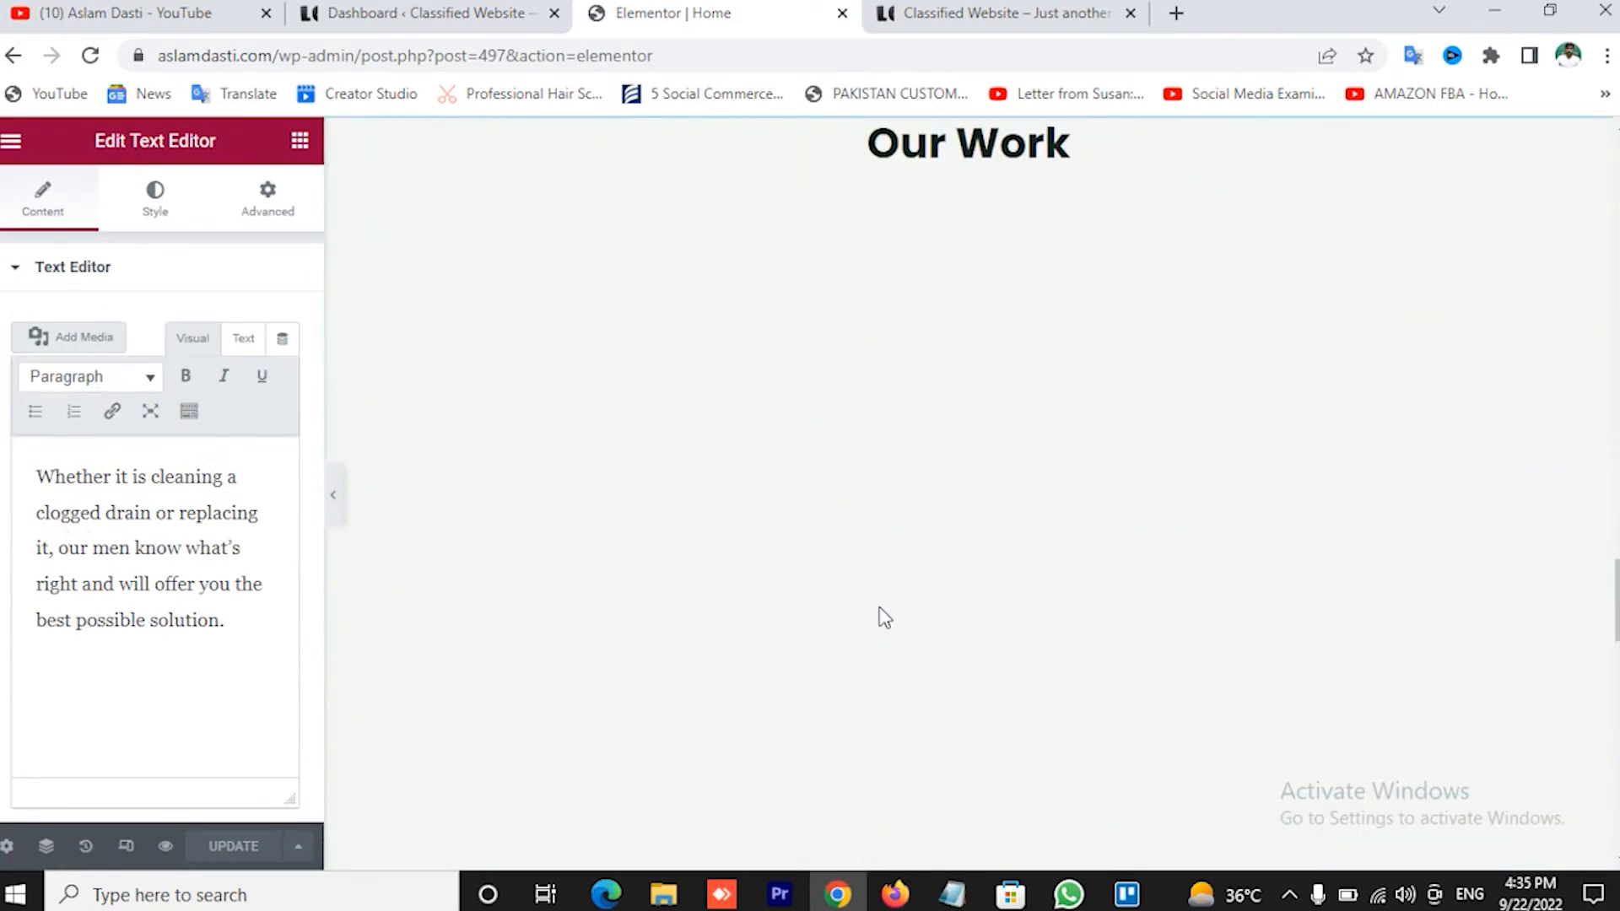
pyautogui.scroll(6, 880, 614)
pyautogui.scroll(2, 880, 614)
pyautogui.click(552, 644)
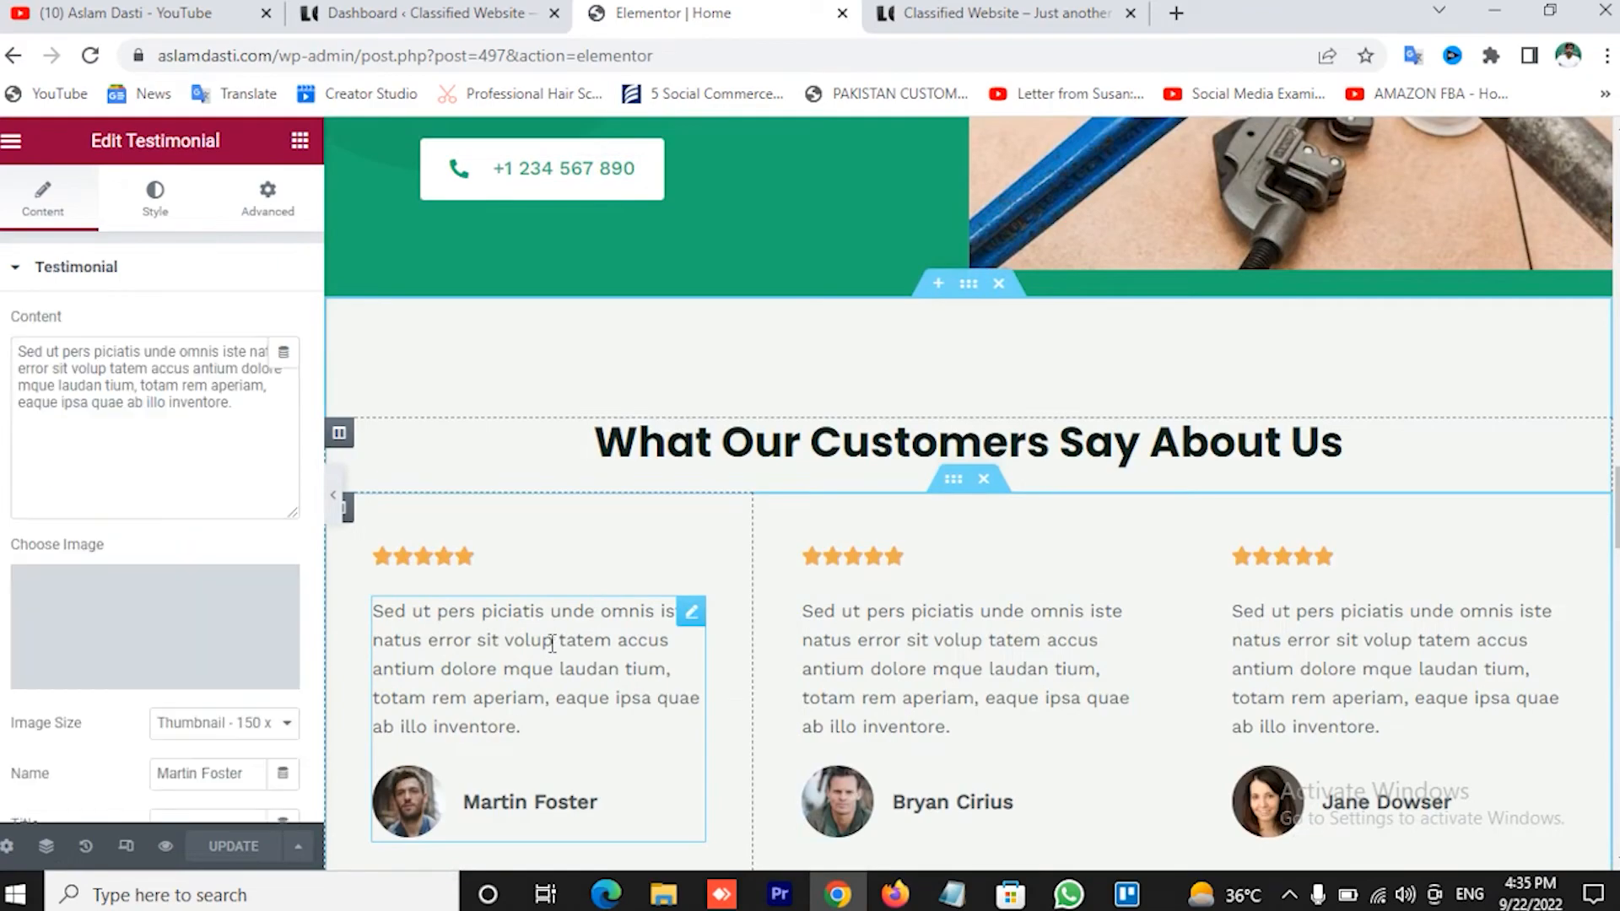
pyautogui.scroll(-8, 1067, 689)
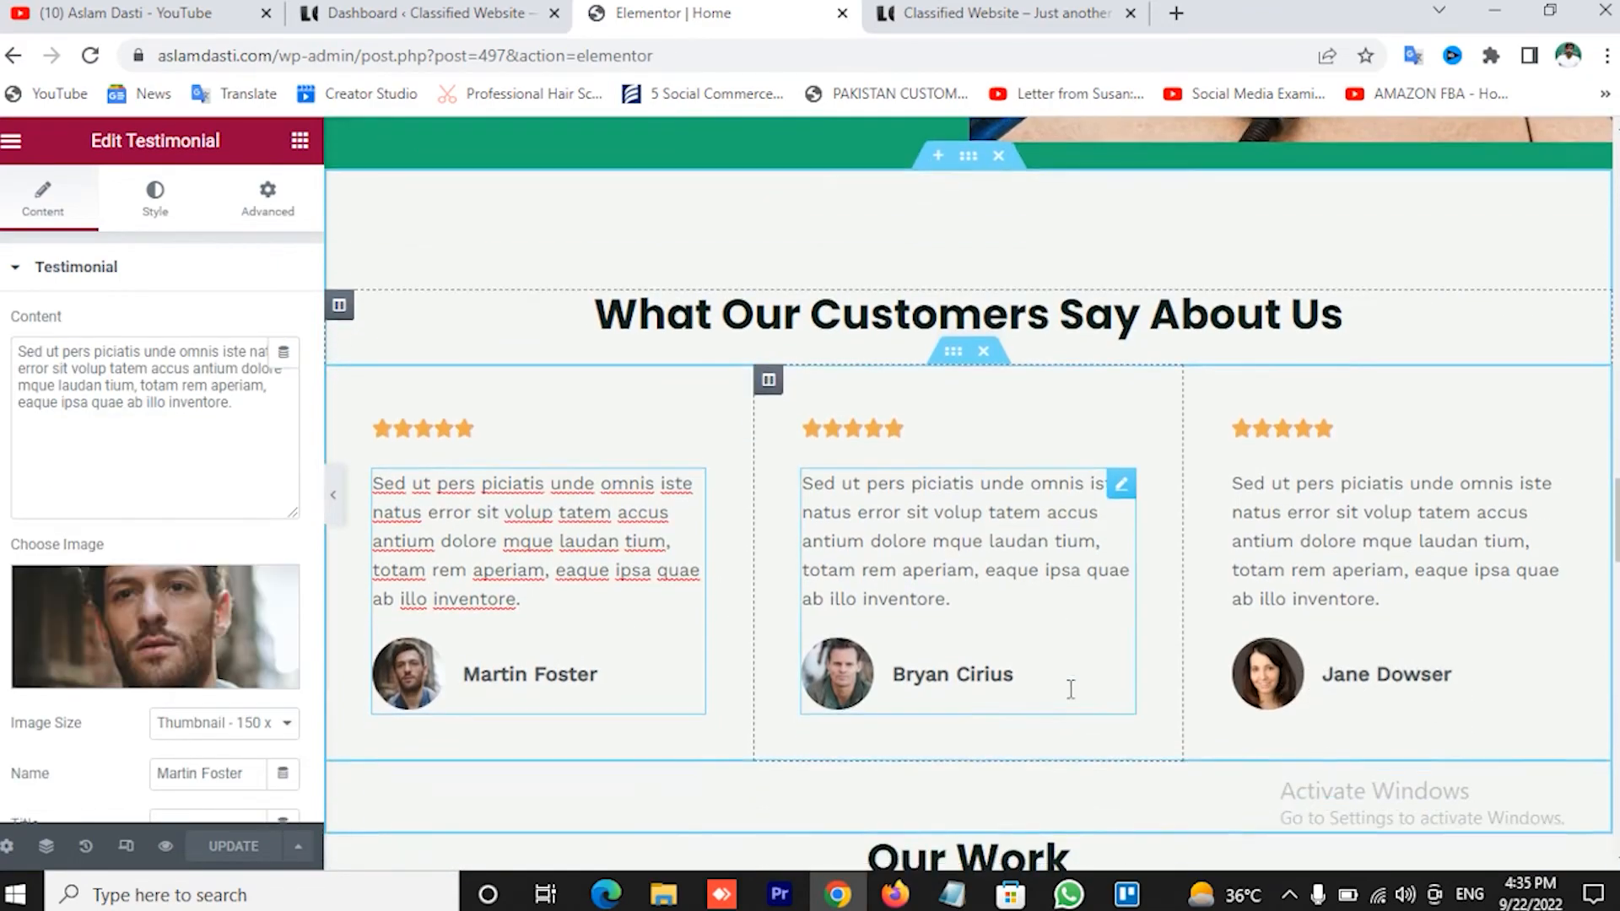
# Examine the home page sections below the testimonials, from Our Work and the Call Us Today banner to the footer
pyautogui.scroll(-6, 1067, 689)
pyautogui.scroll(4, 1066, 685)
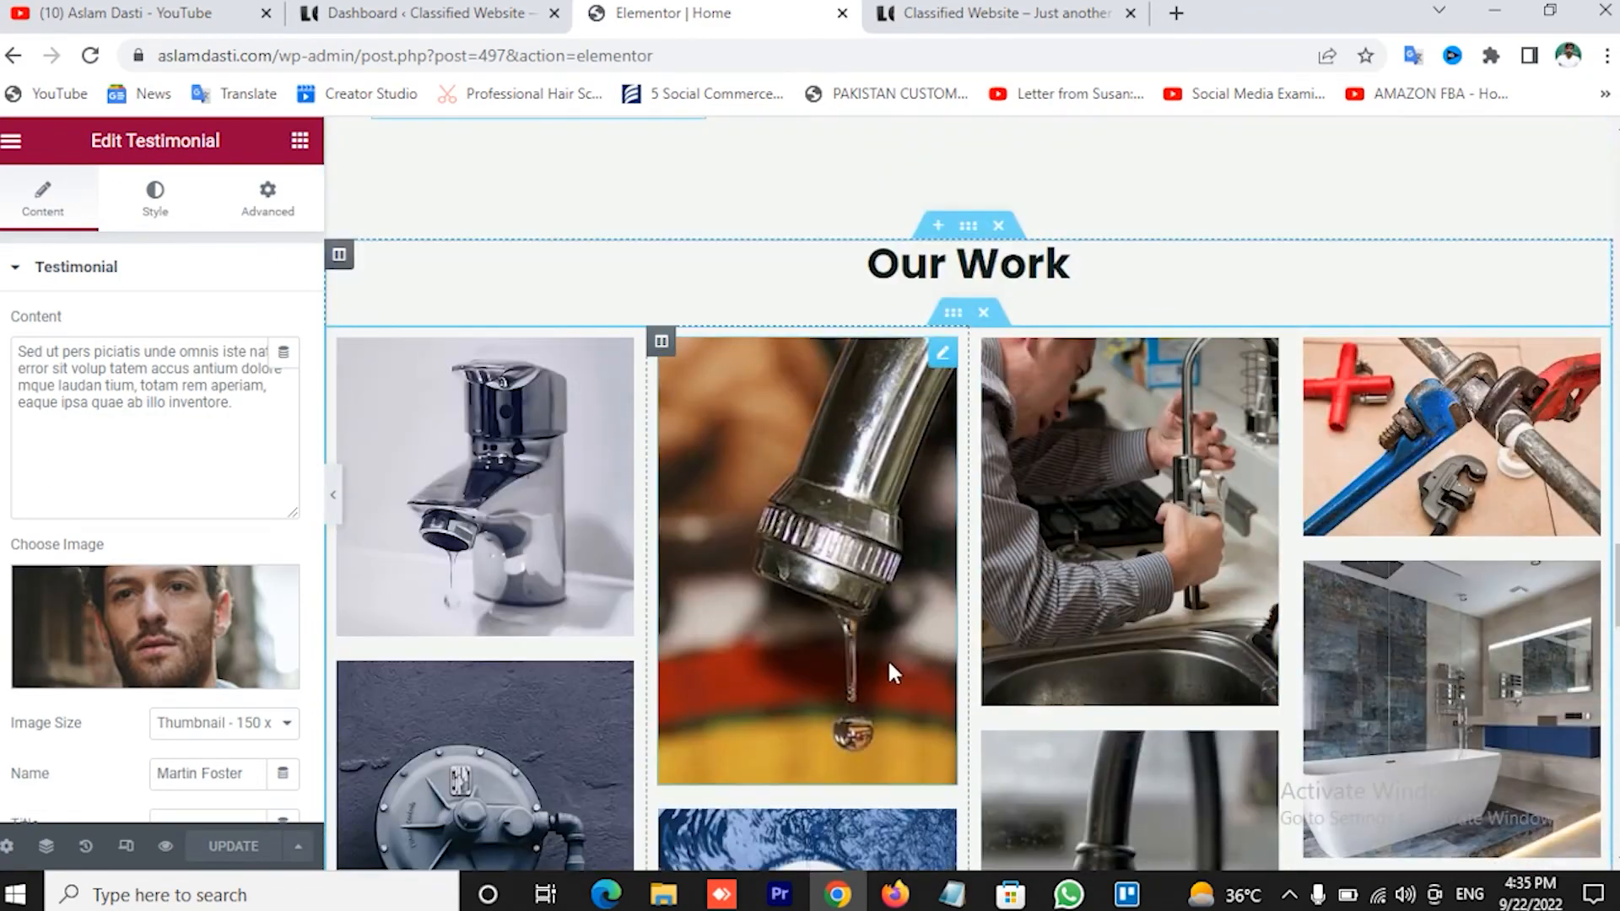
pyautogui.scroll(-20, 969, 619)
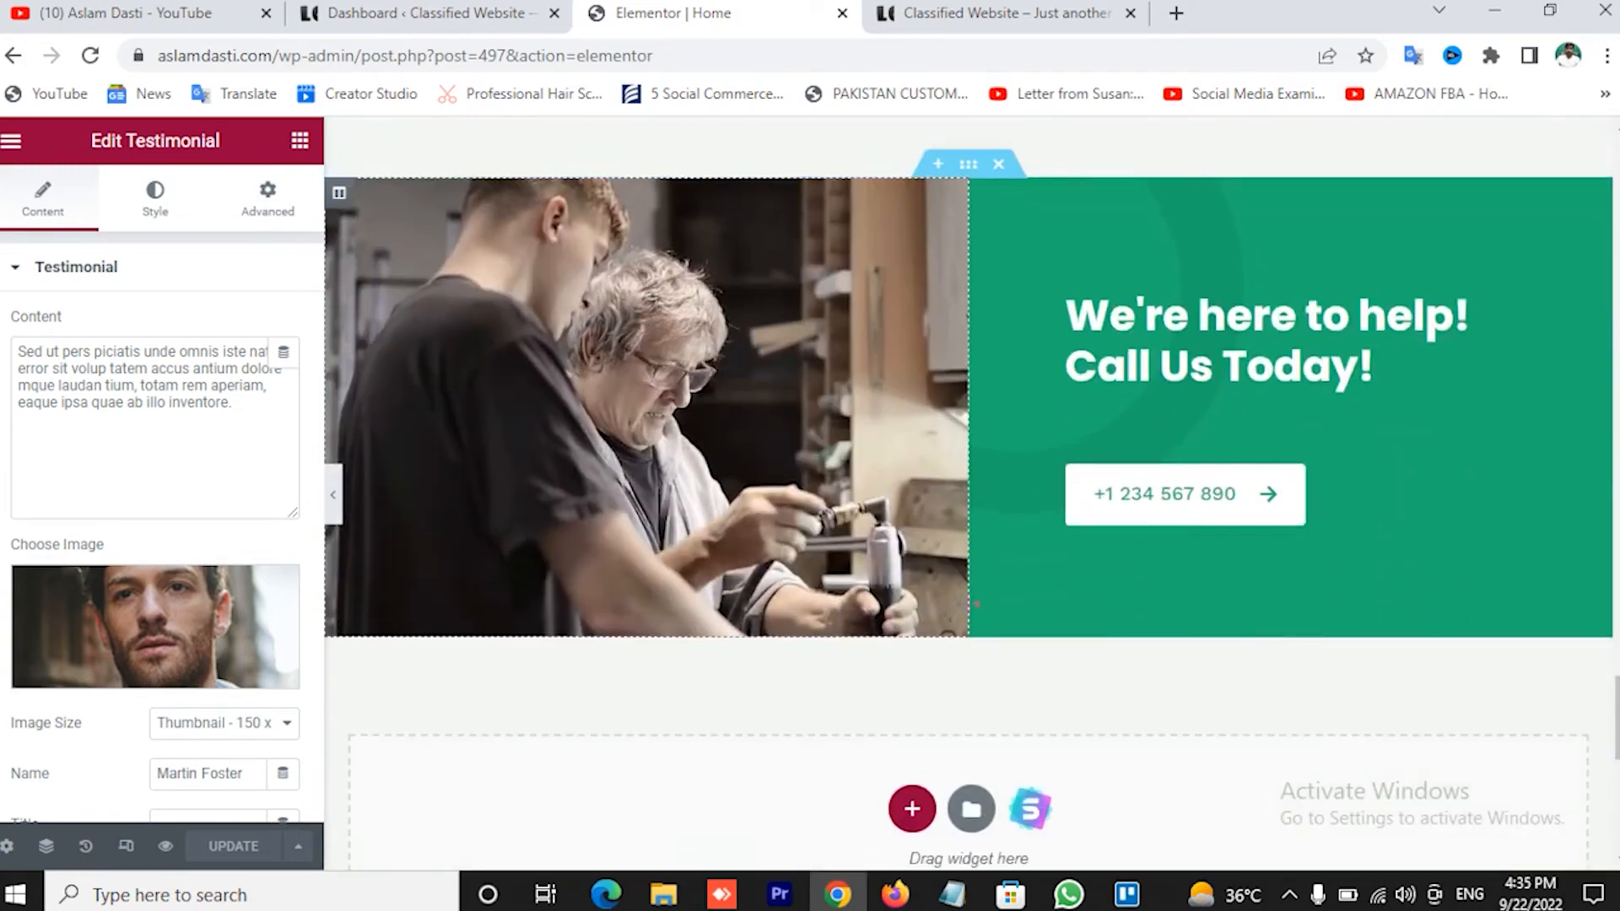
pyautogui.scroll(-3, 979, 609)
pyautogui.scroll(4, 979, 609)
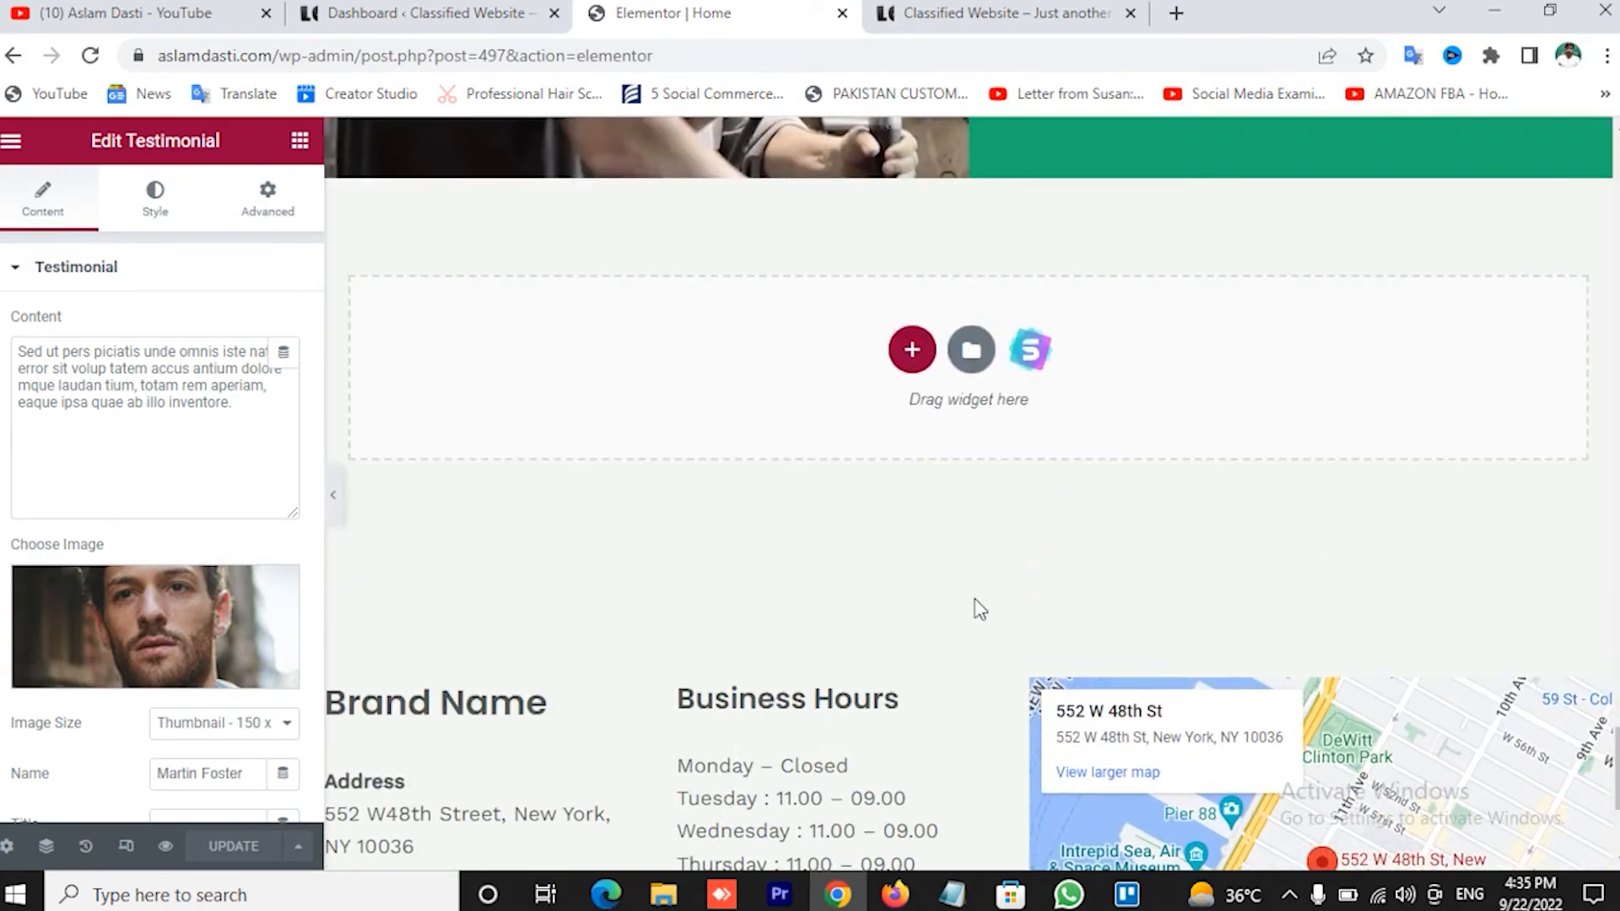
pyautogui.scroll(-4, 989, 540)
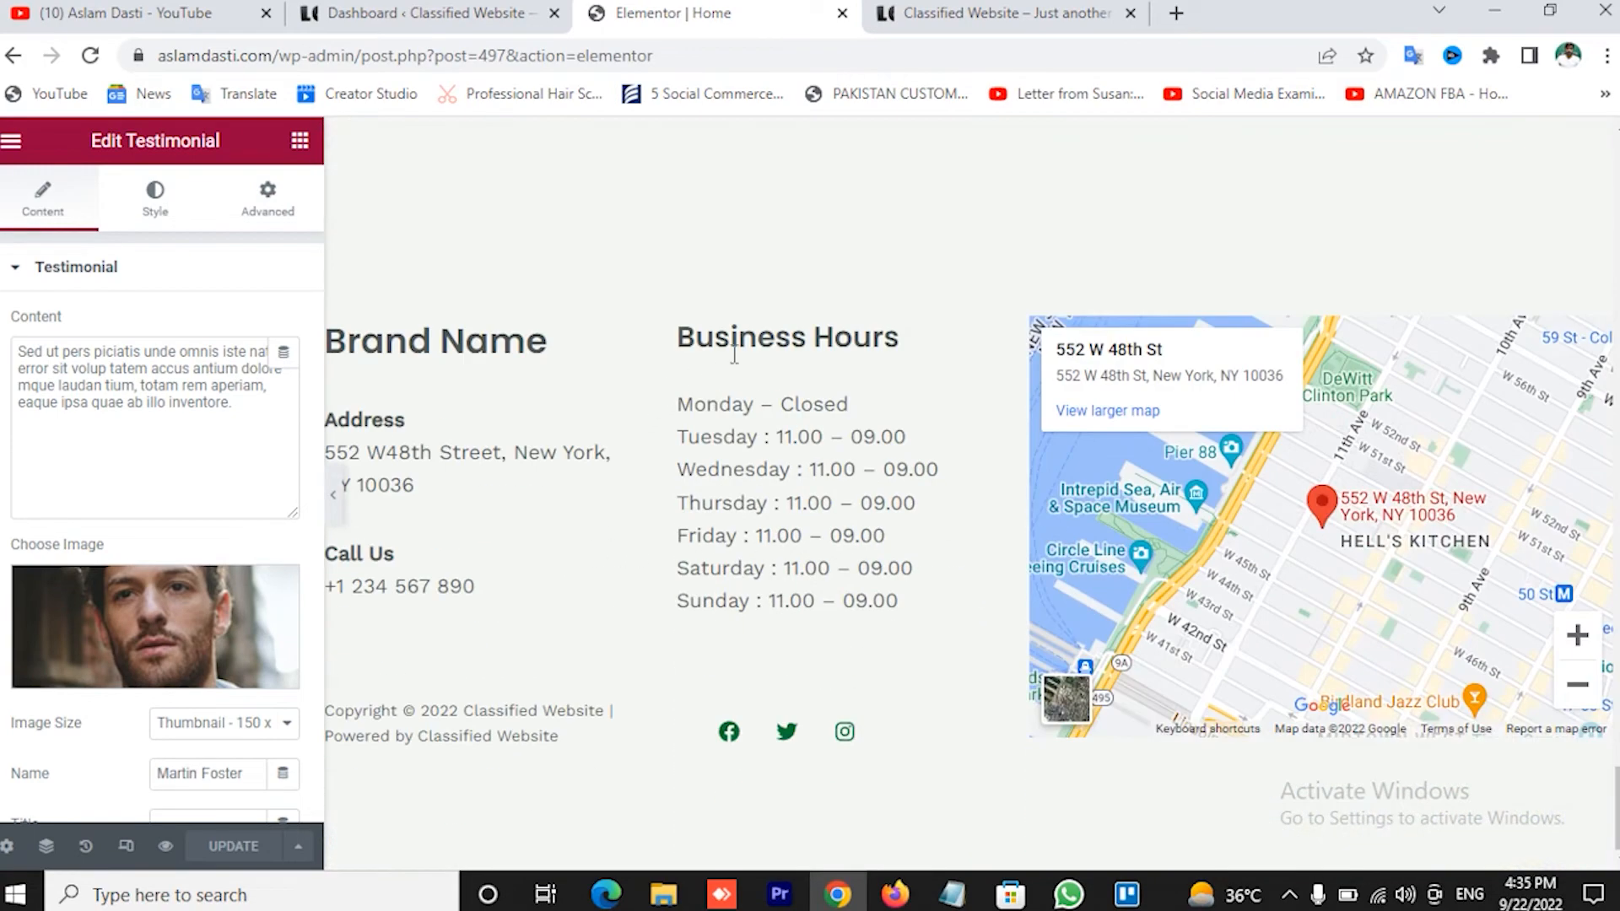
# Try to select the Brand Name heading in the footer, and return to the upper sections of the home page
pyautogui.click(401, 393)
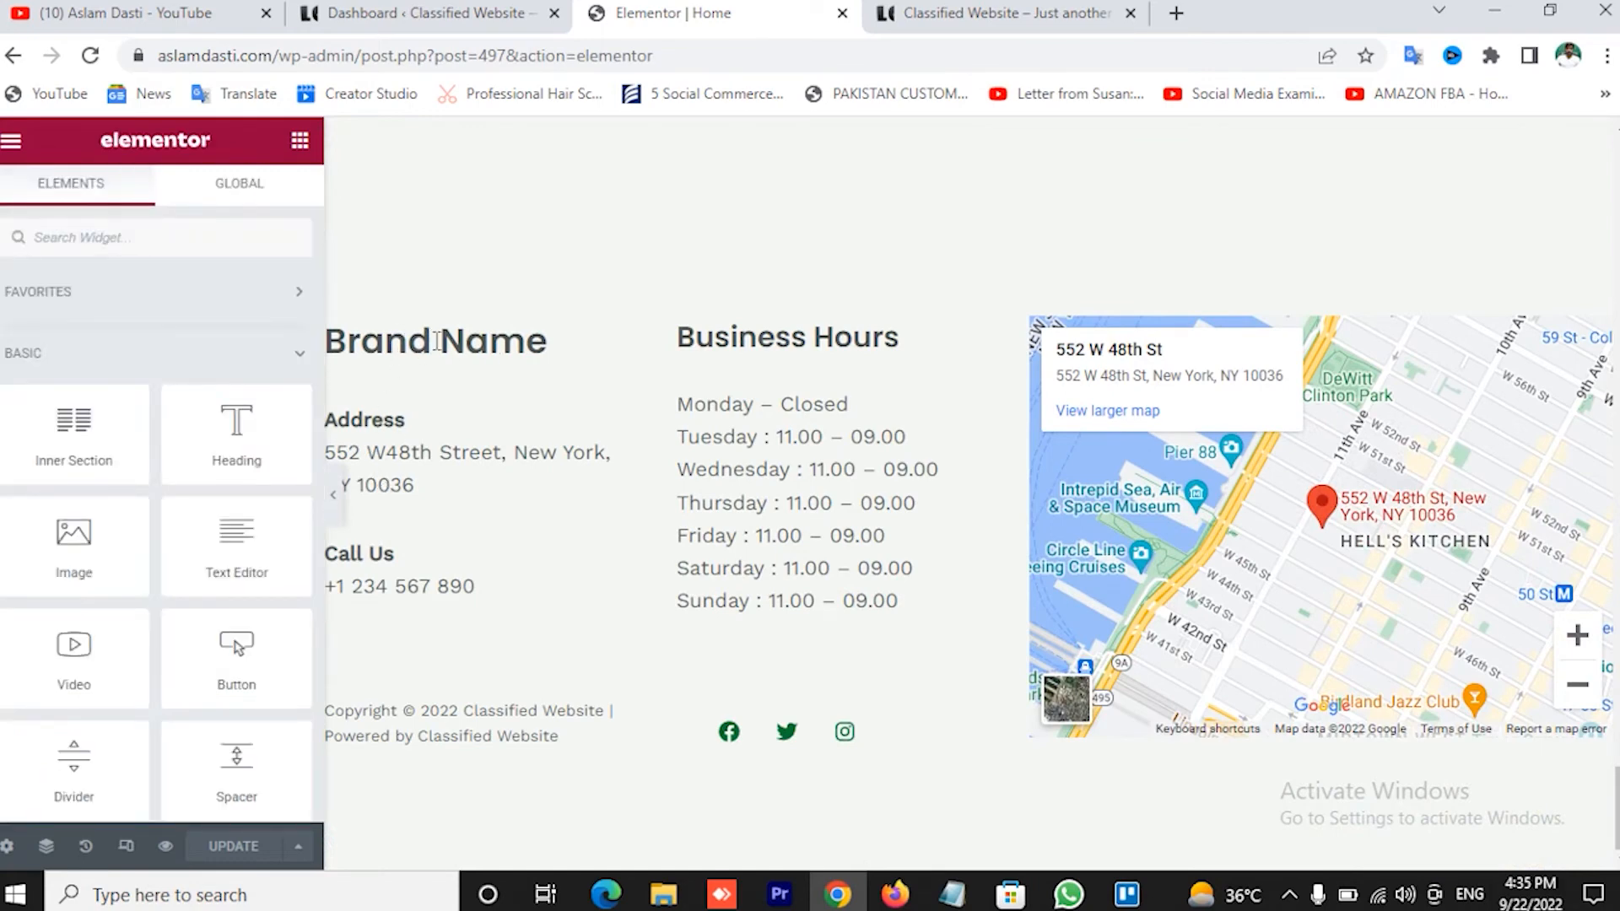
pyautogui.moveTo(395, 341); pyautogui.dragTo(606, 347)
pyautogui.click(613, 358)
pyautogui.scroll(15, 433, 387)
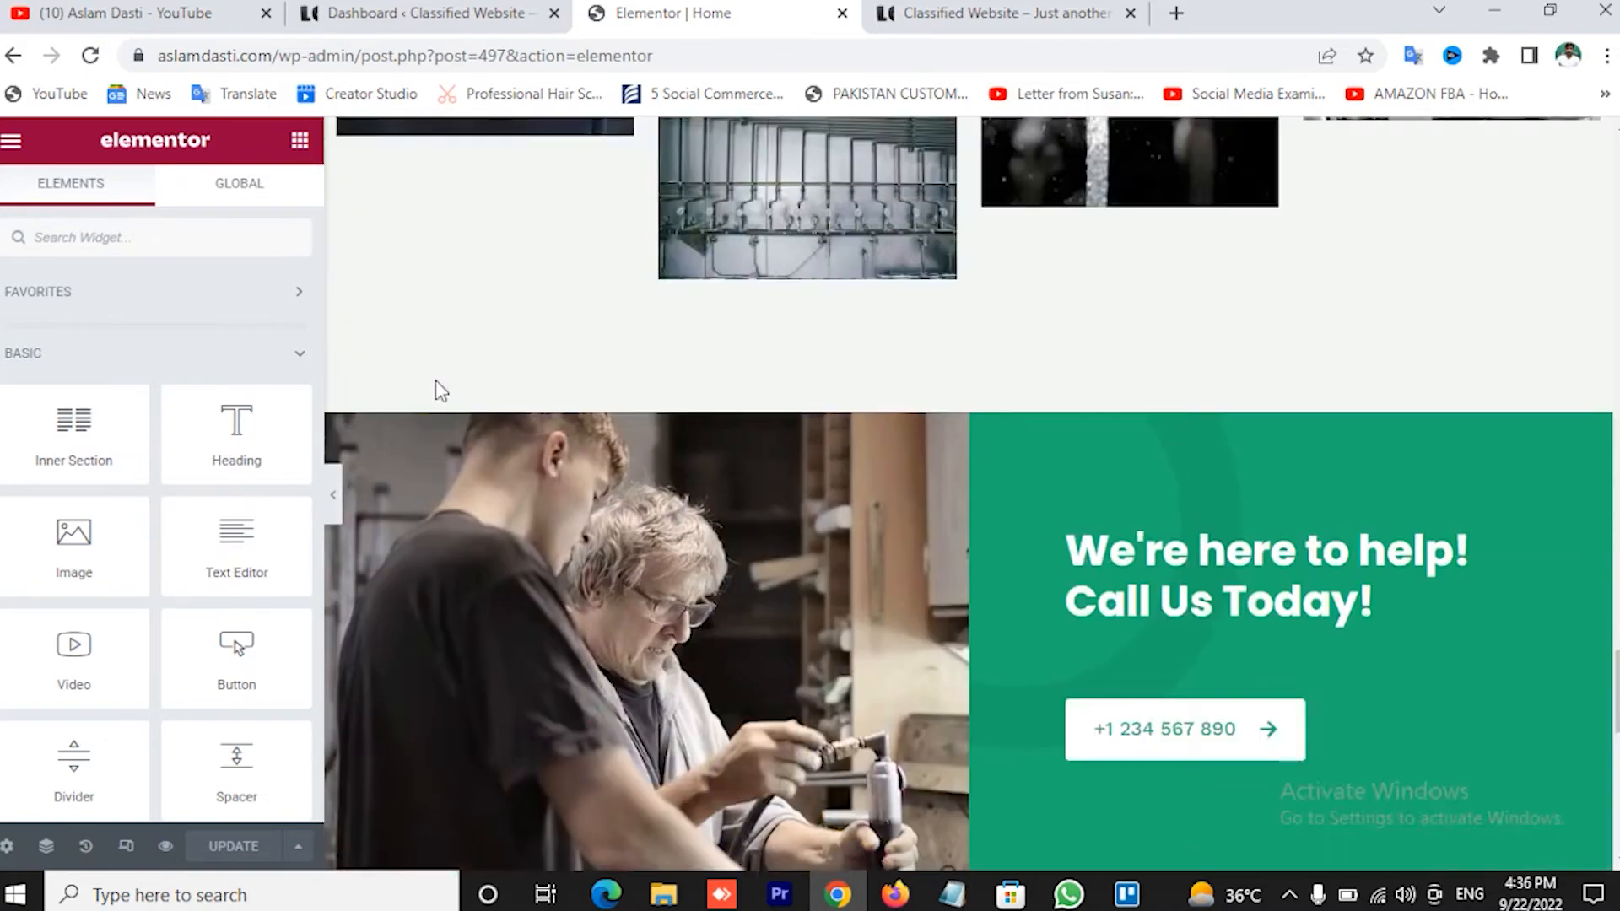
pyautogui.scroll(8, 532, 354)
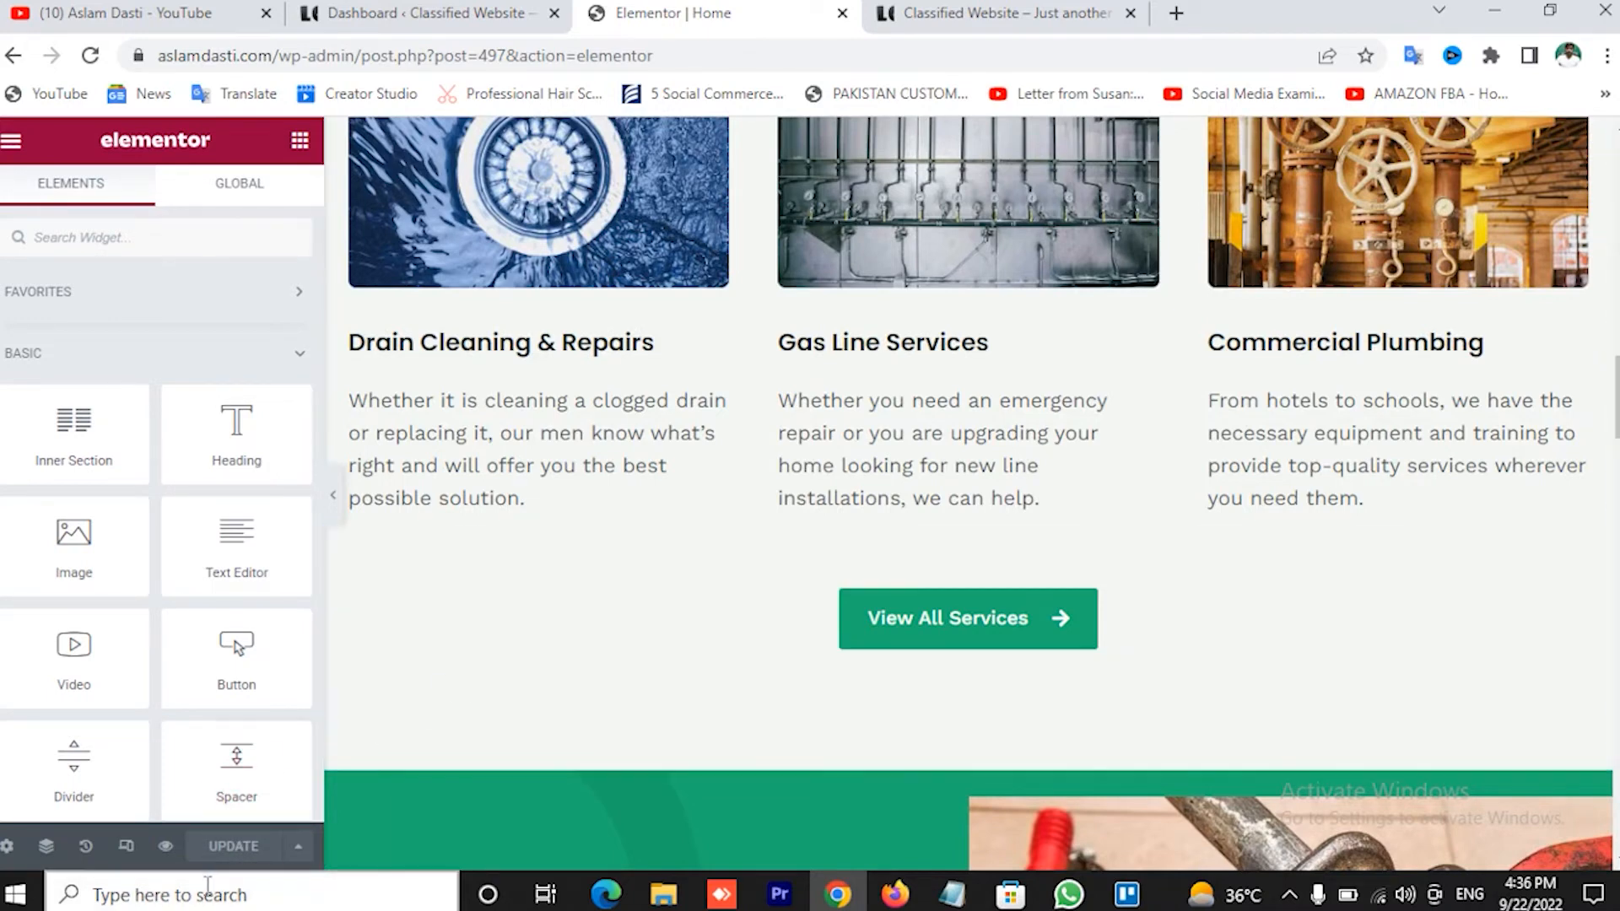
# Leave the page editor for the live site, and review the About page from its banner to the Call Us Today section
pyautogui.click(13, 55)
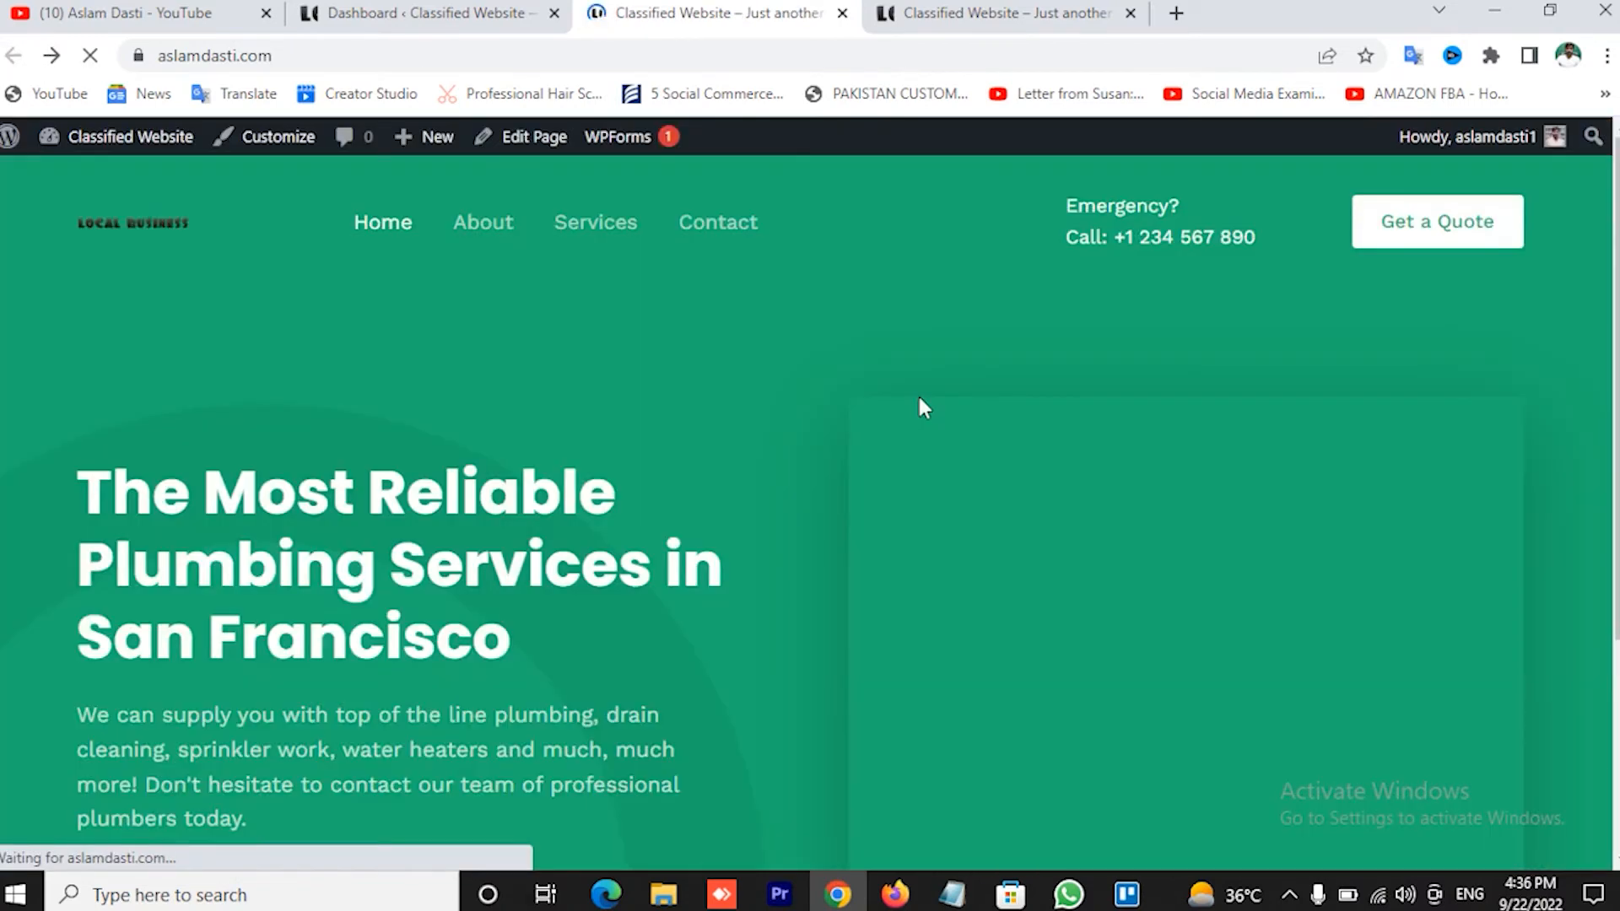
pyautogui.click(488, 233)
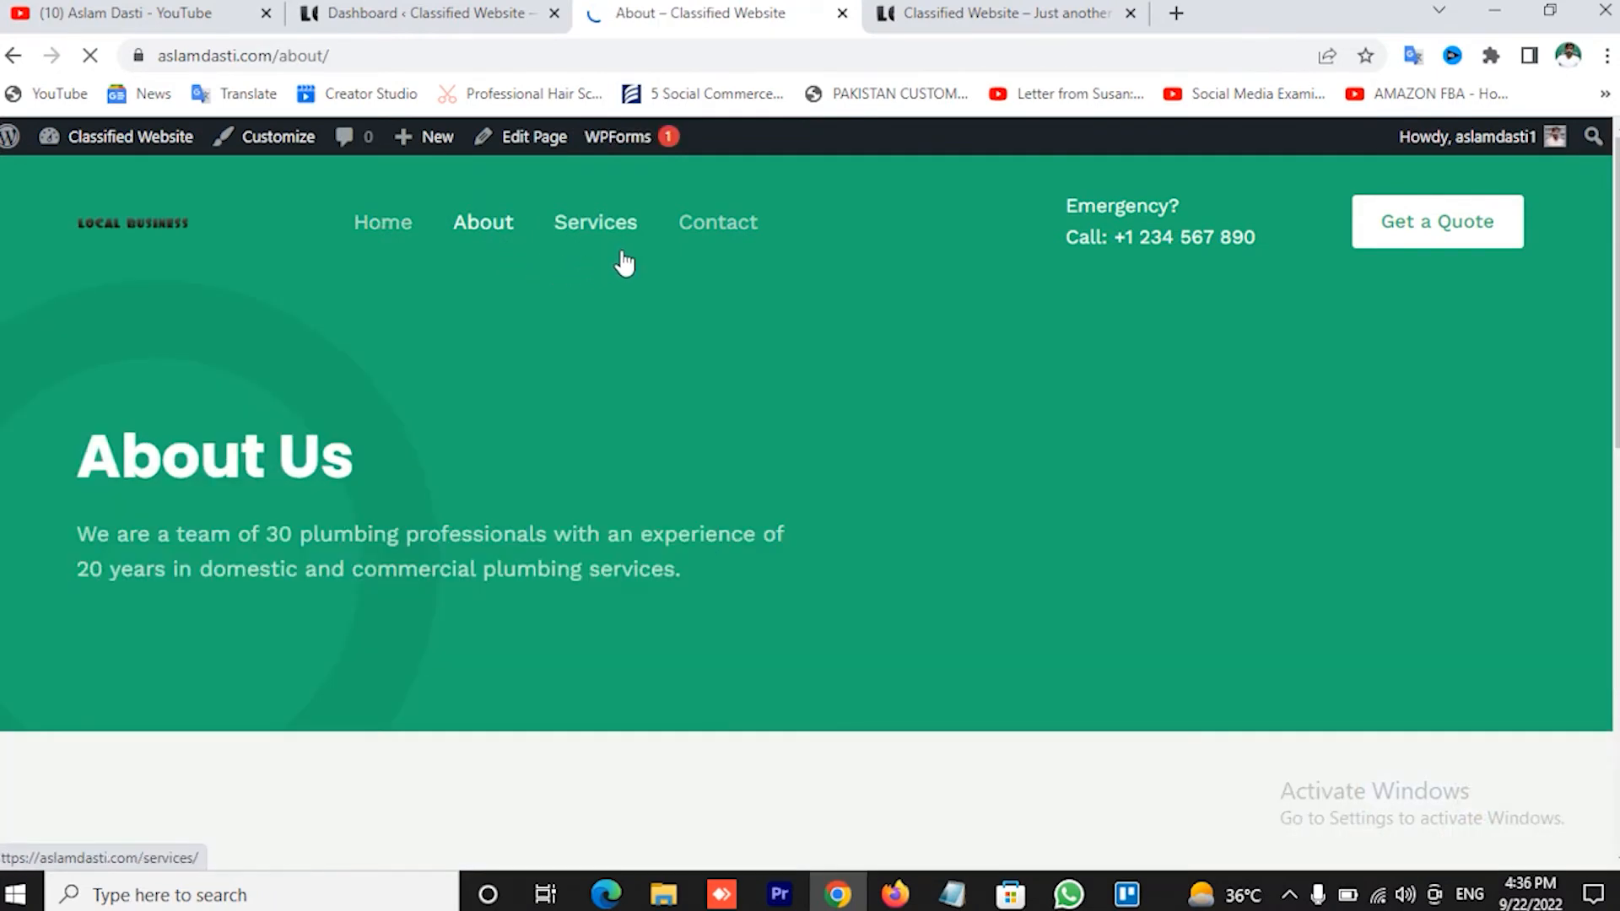
pyautogui.moveTo(701, 147)
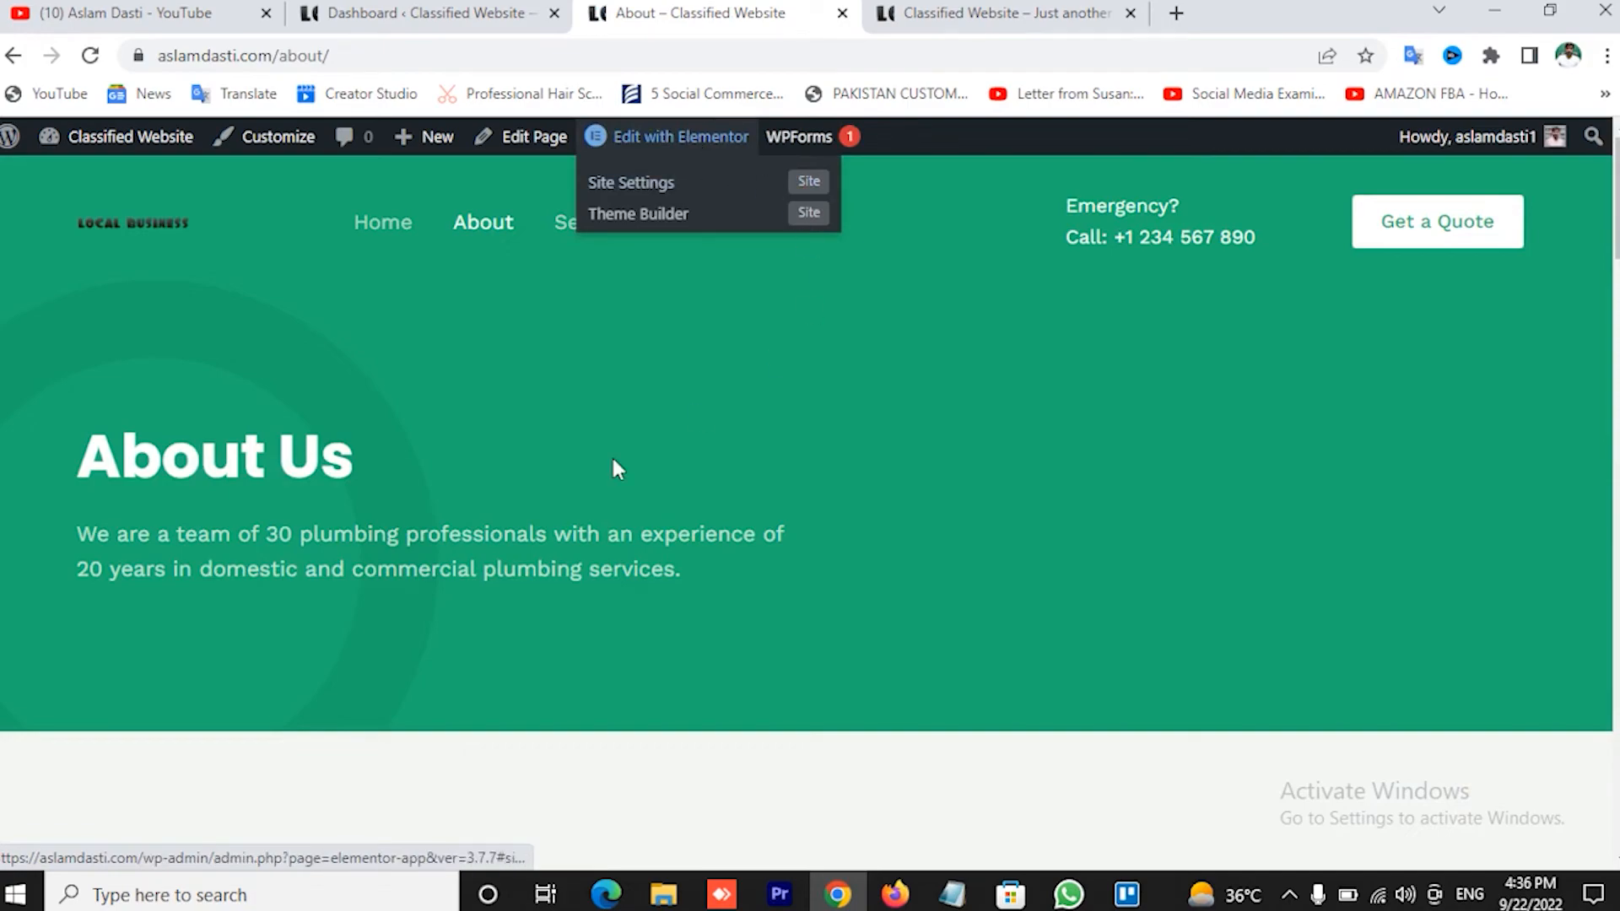
pyautogui.scroll(-20, 496, 364)
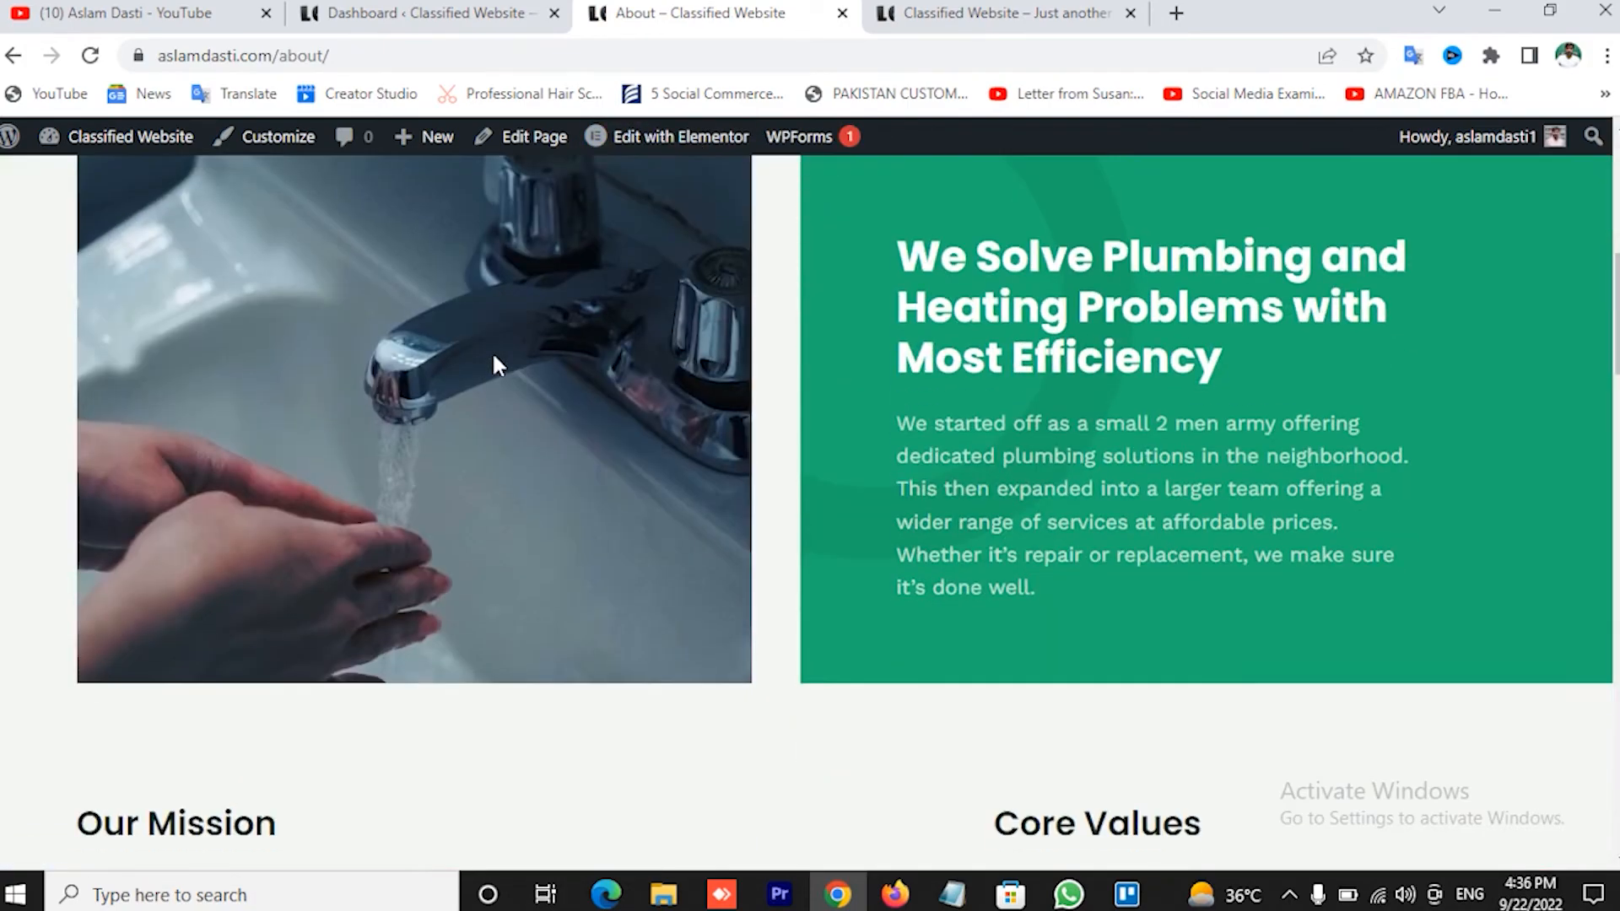
pyautogui.scroll(-15, 494, 361)
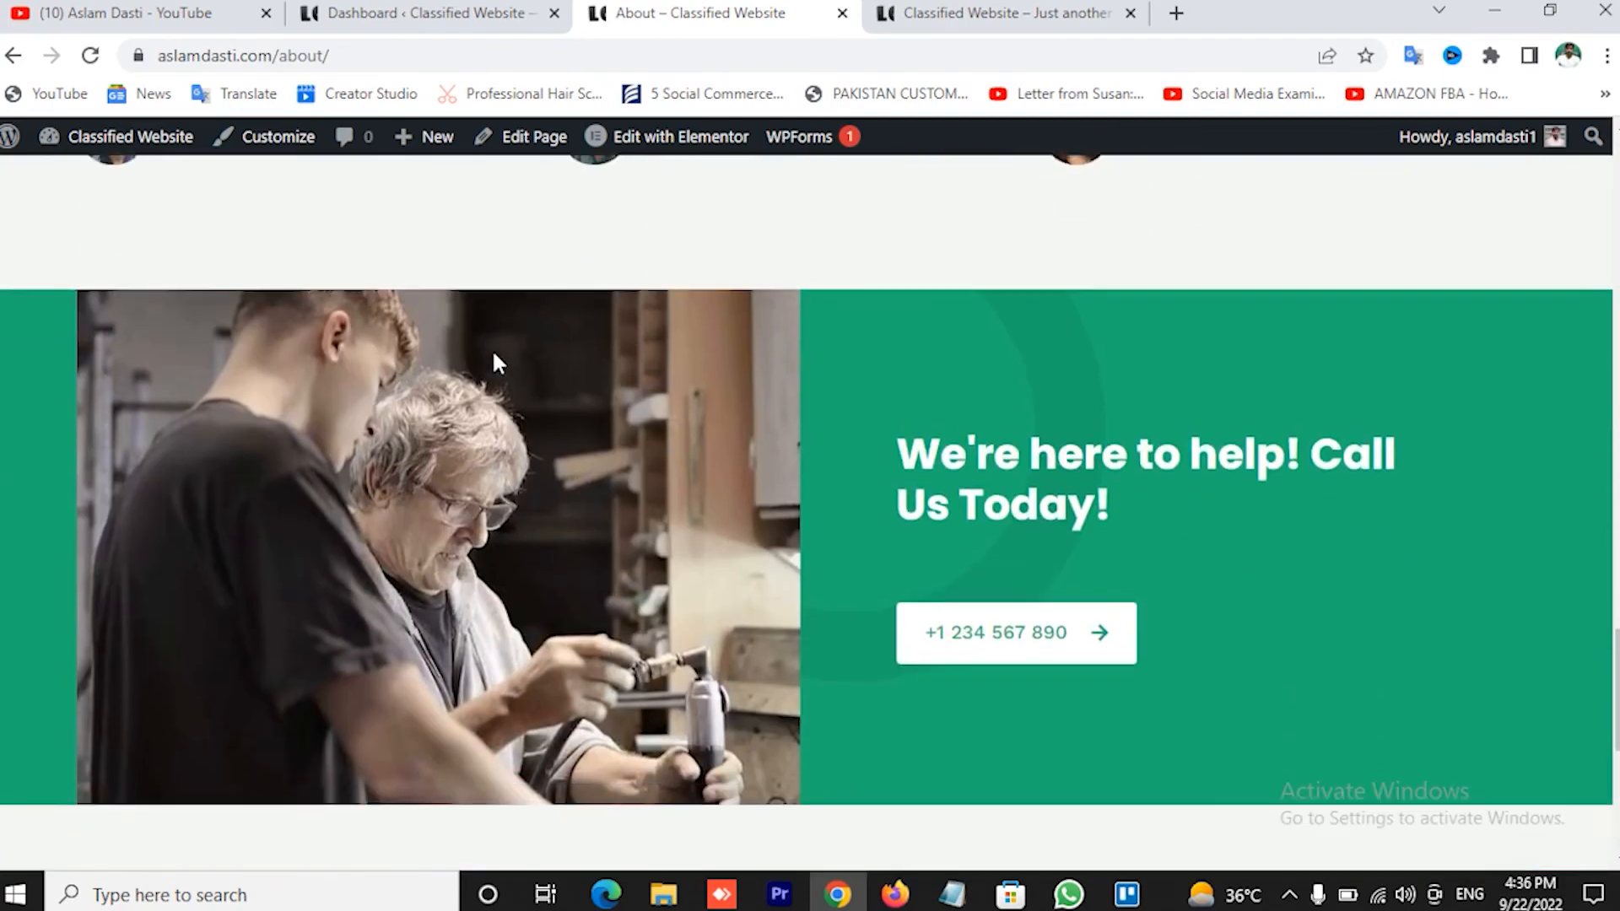
pyautogui.scroll(14, 493, 355)
pyautogui.scroll(15, 495, 355)
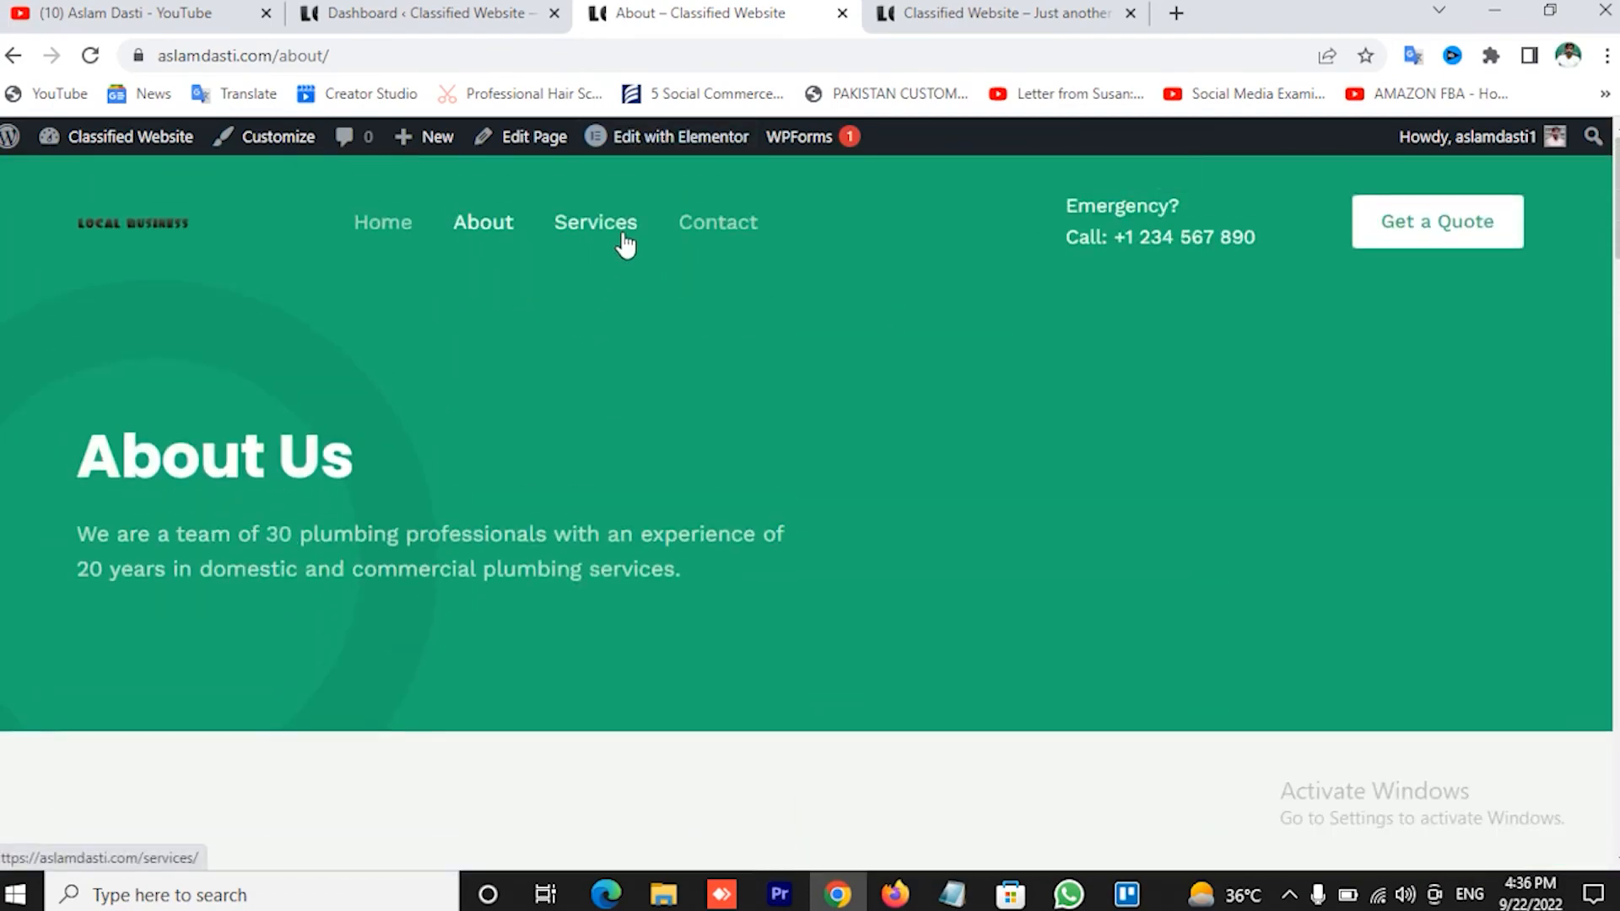
# Open the live Services page and review its content down to the Call Us Today section
pyautogui.click(578, 233)
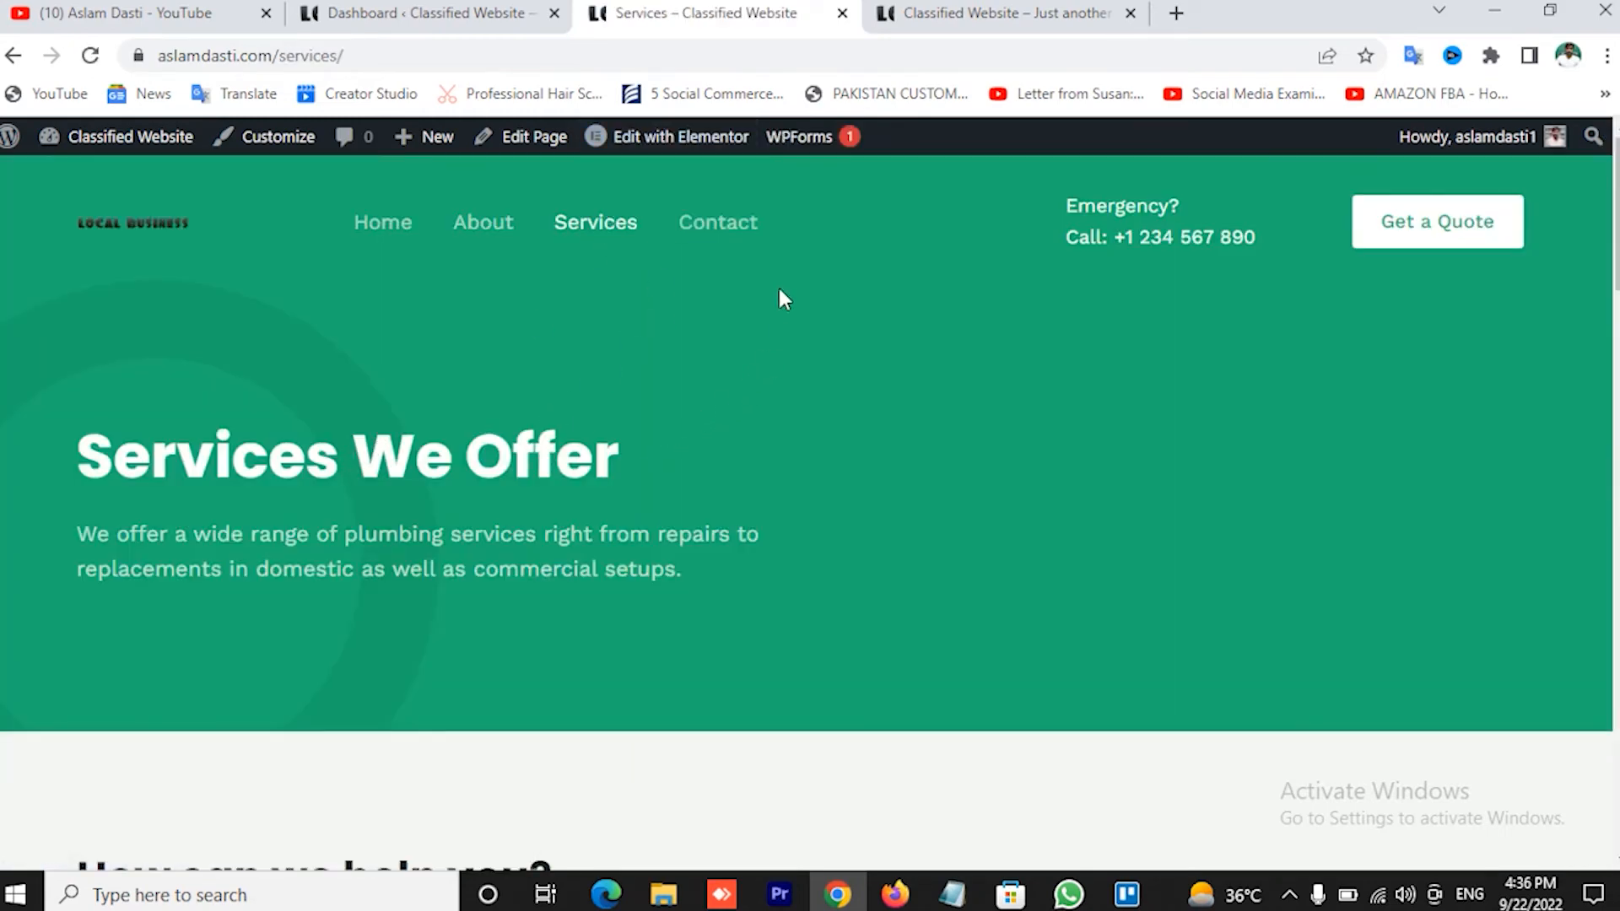
pyautogui.moveTo(788, 141)
pyautogui.scroll(-20, 672, 358)
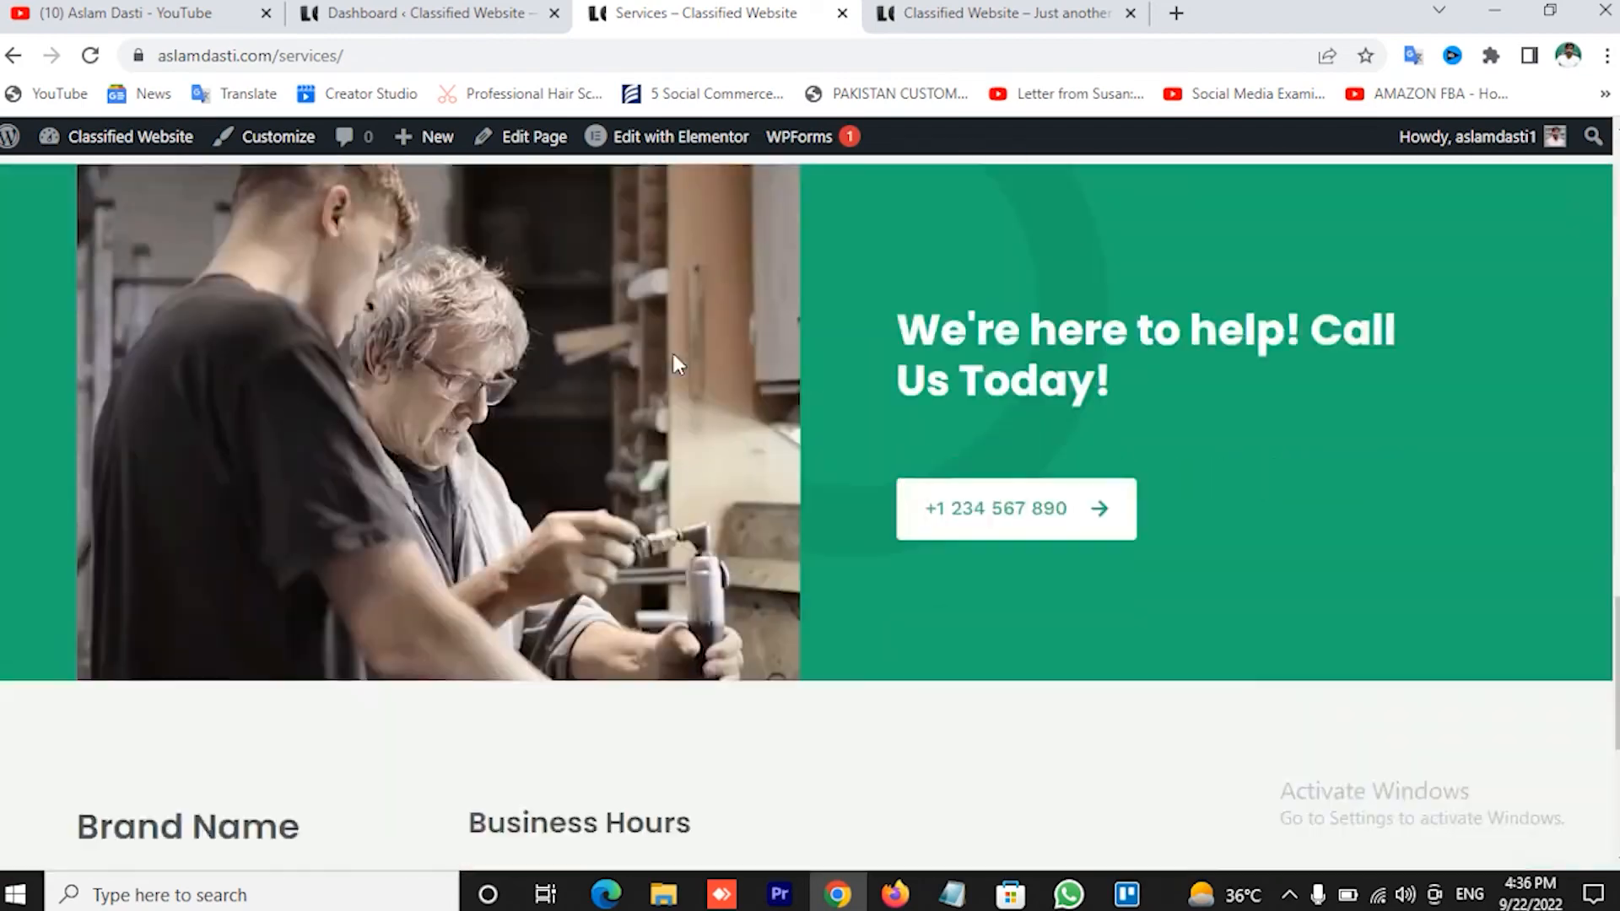
pyautogui.scroll(20, 672, 349)
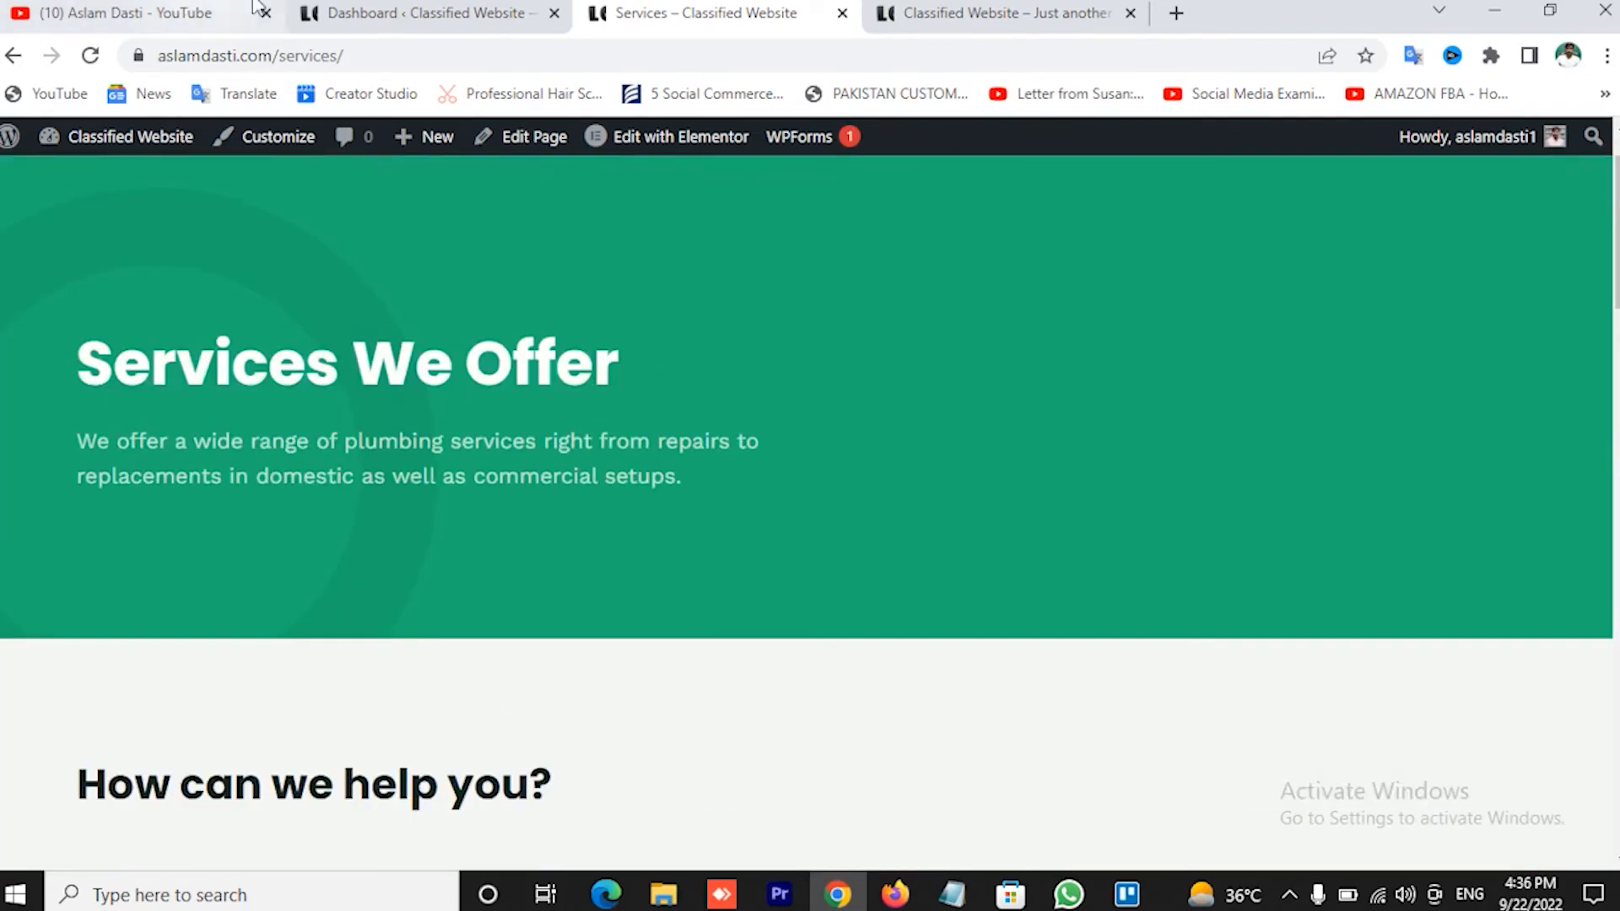
# Return to the WordPress dashboard and open the Astra Options page of the theme
pyautogui.click(414, 12)
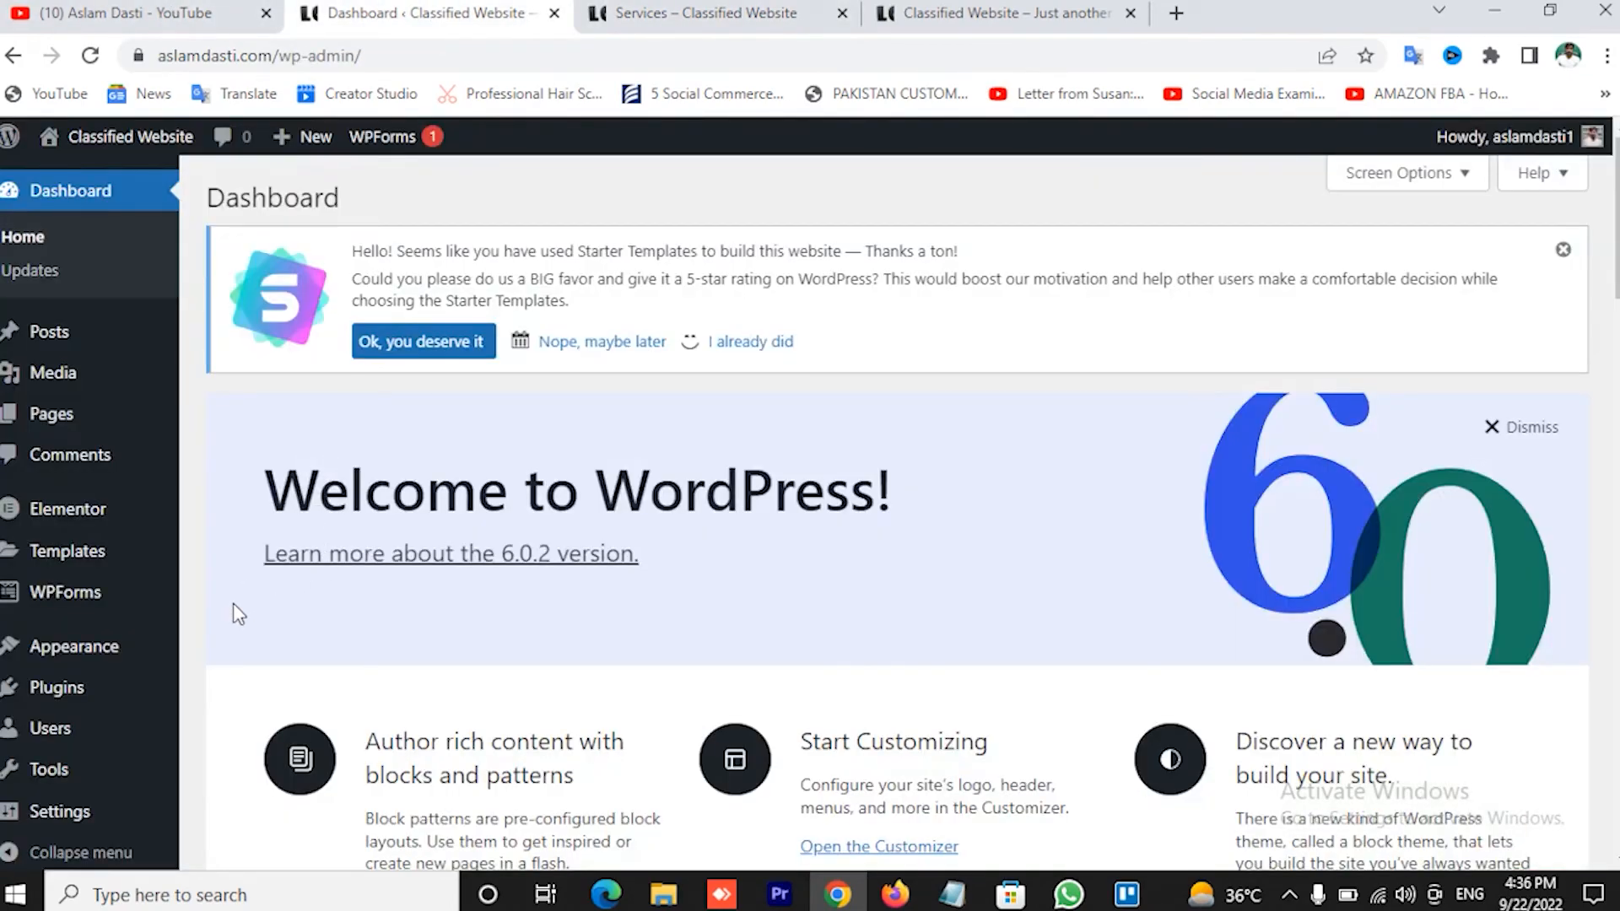
pyautogui.scroll(-3, 340, 599)
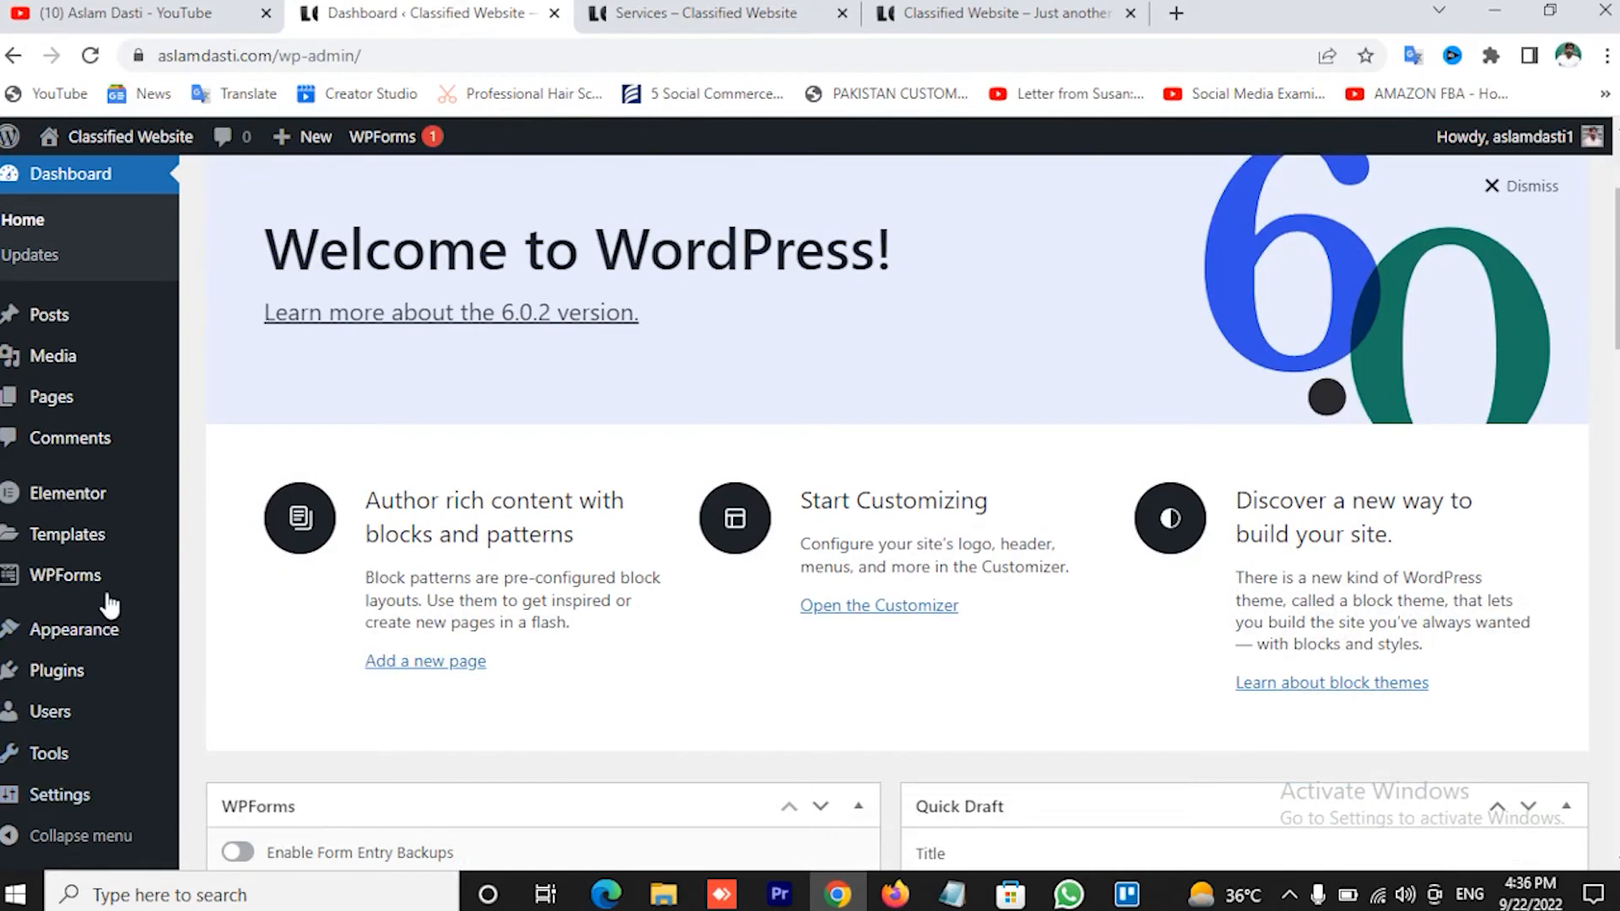
pyautogui.moveTo(121, 633)
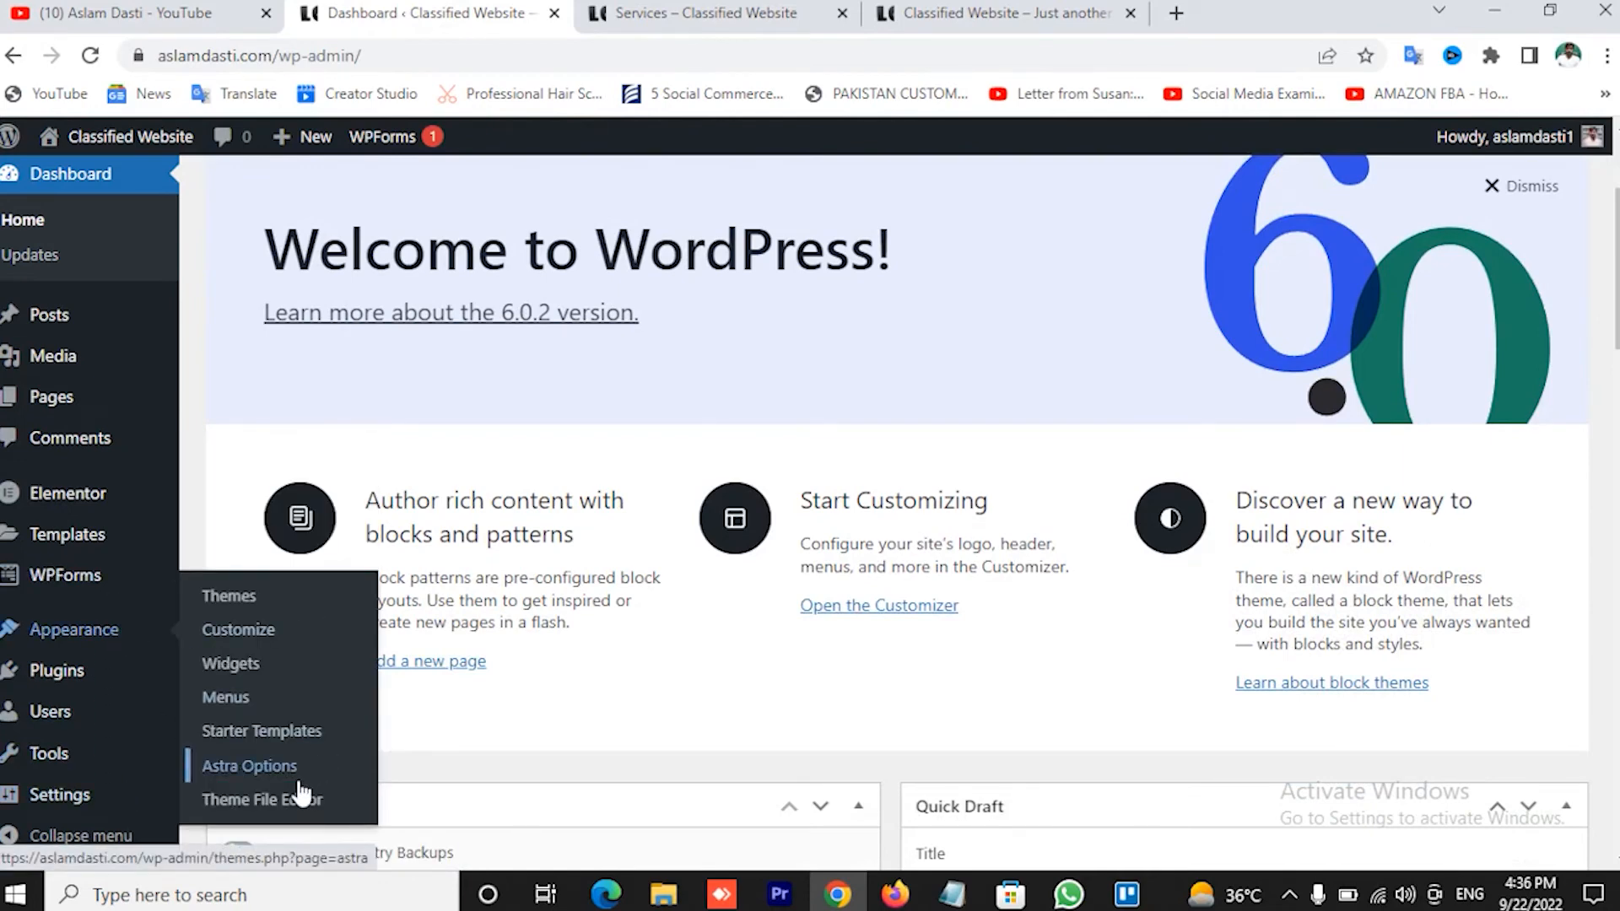
pyautogui.click(256, 769)
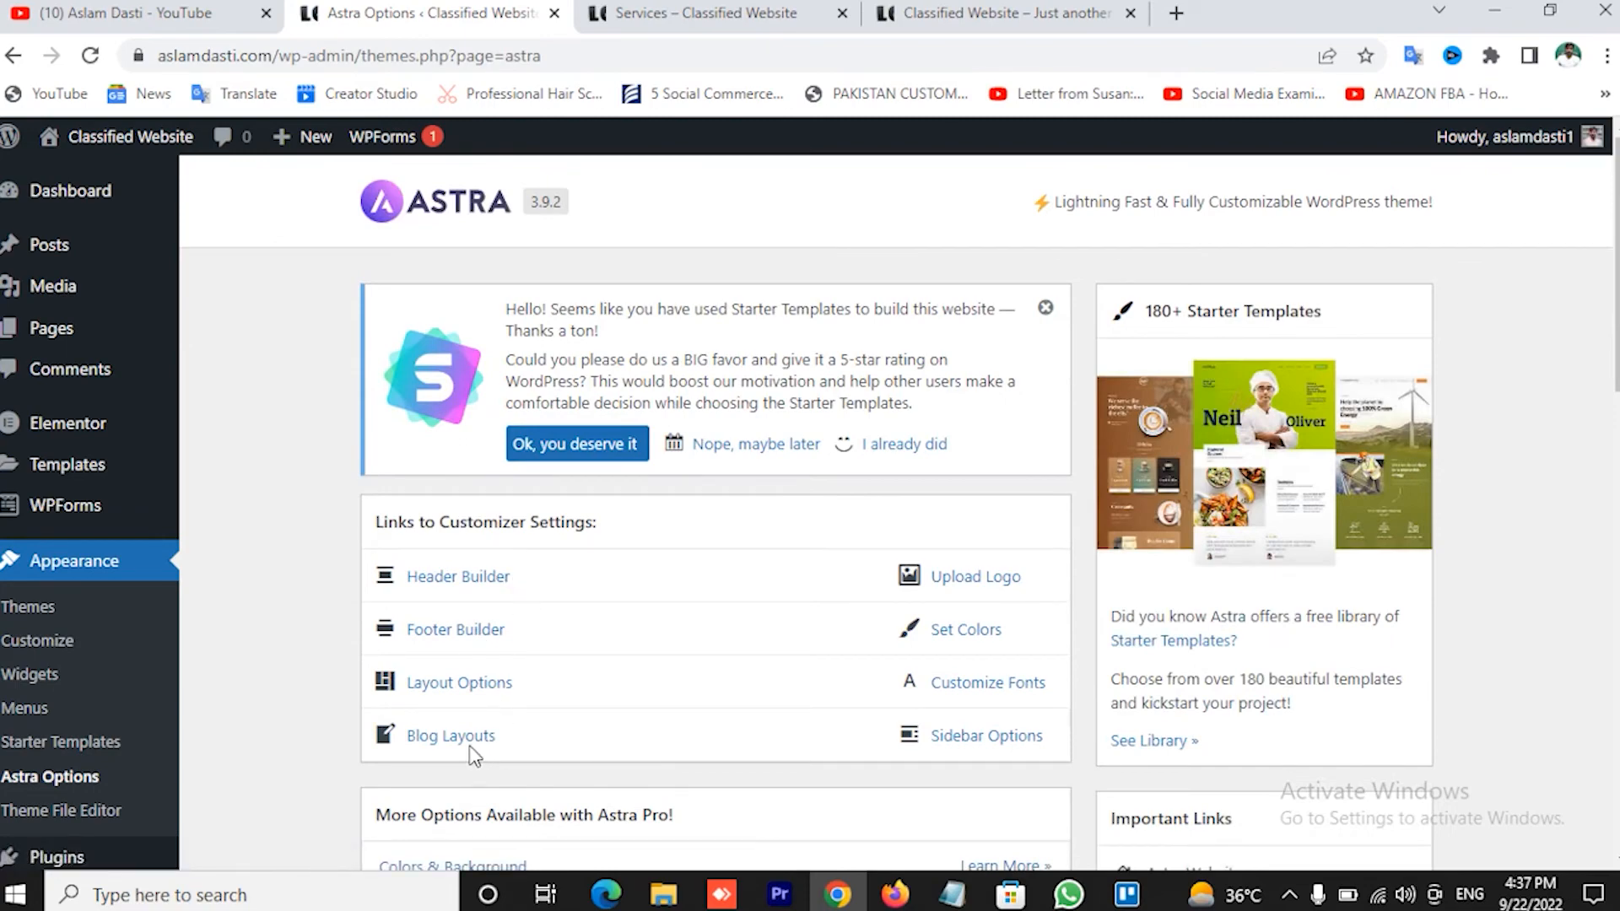
# Examine the Astra Options page: the customizer setting links, the Astra Pro options and the free plugins
pyautogui.scroll(-6, 662, 650)
pyautogui.scroll(5, 662, 651)
pyautogui.scroll(-3, 667, 653)
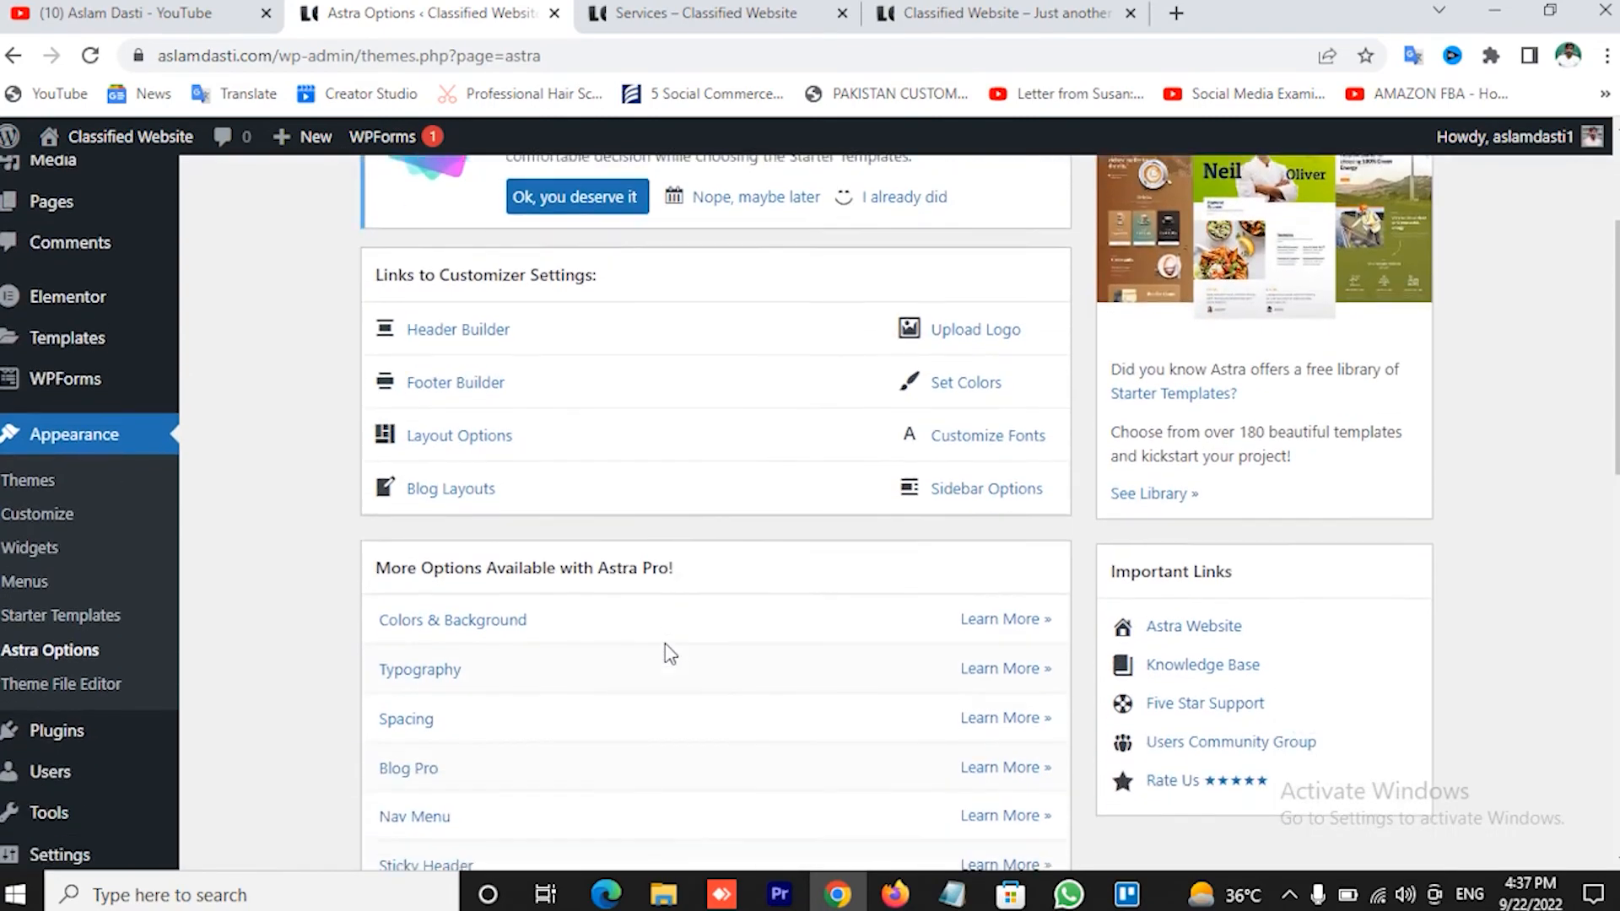
pyautogui.scroll(-1, 669, 654)
pyautogui.scroll(-3, 548, 517)
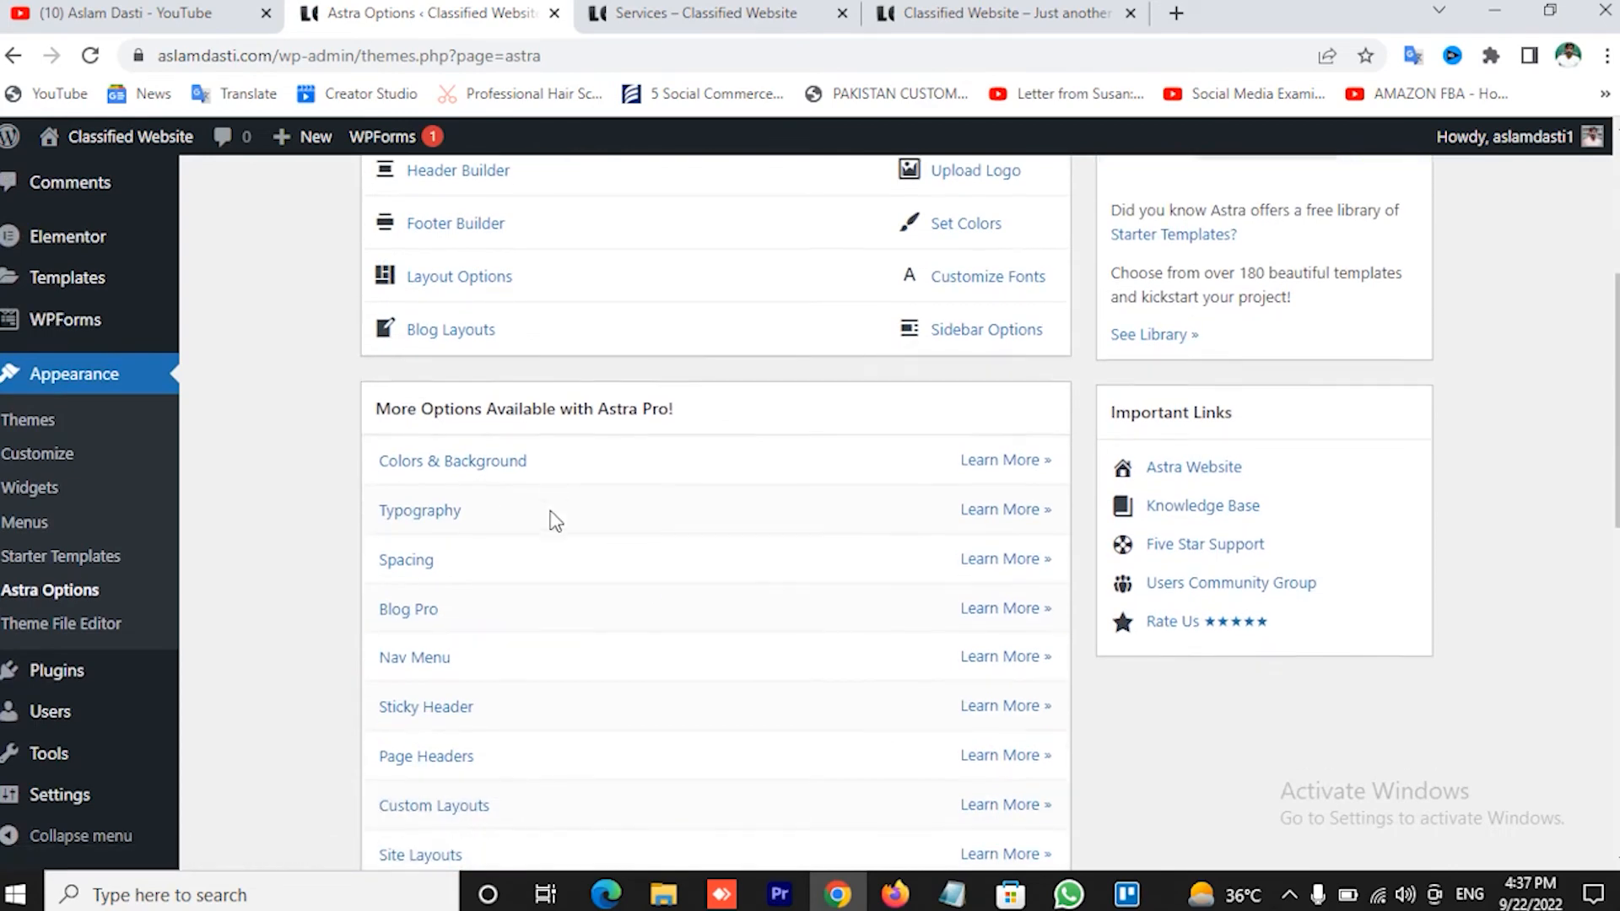
pyautogui.scroll(-4, 468, 607)
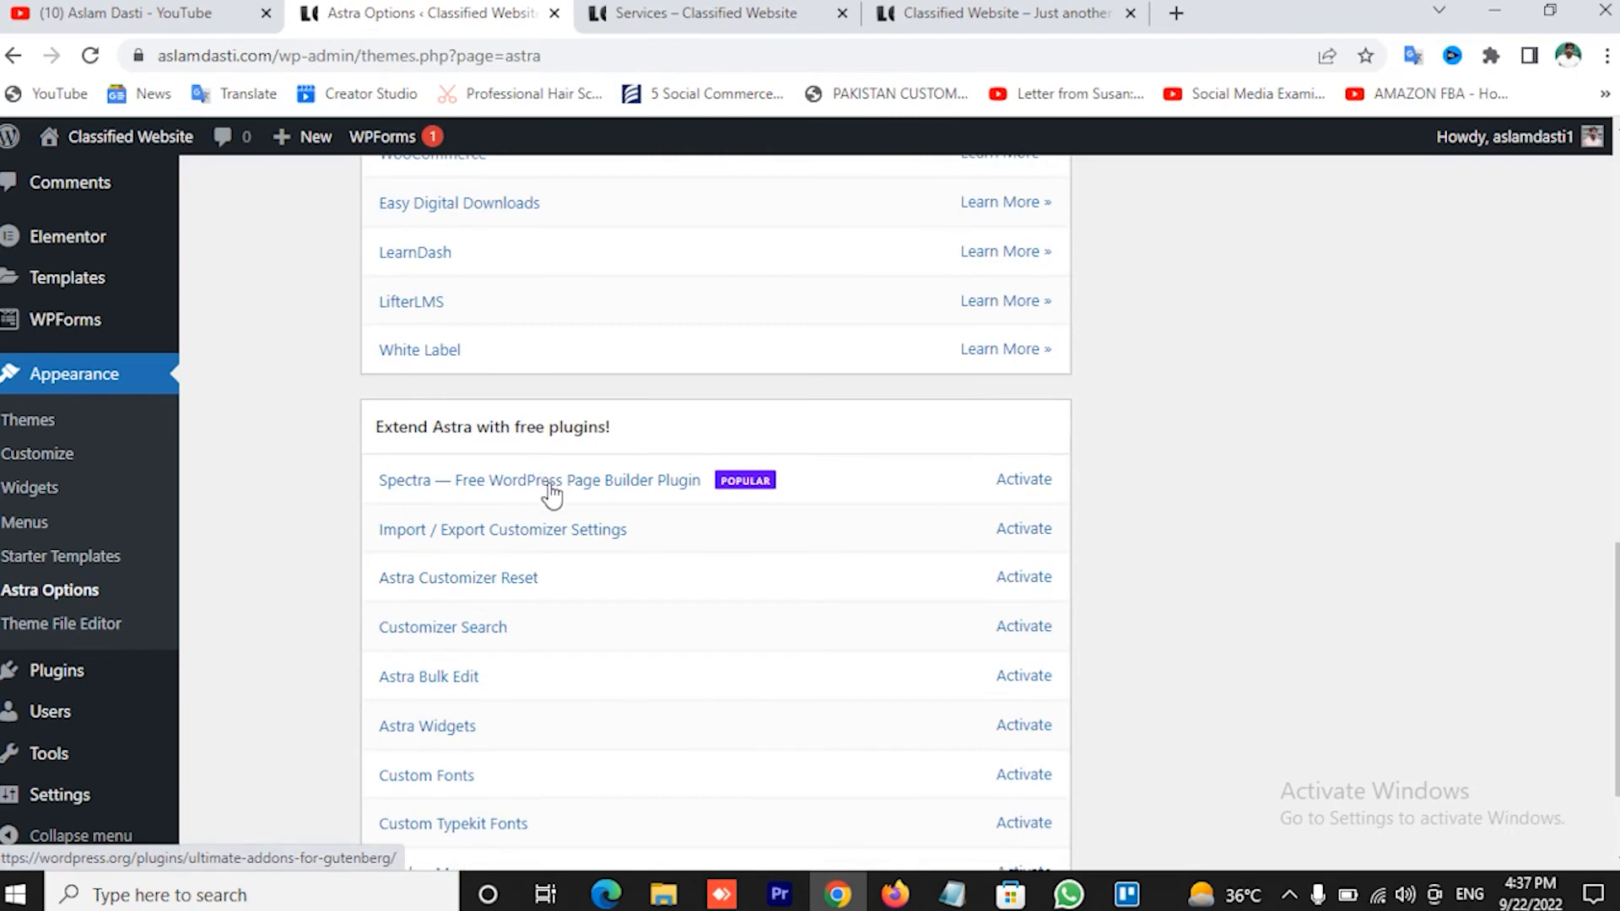
pyautogui.scroll(-1, 552, 493)
pyautogui.scroll(12, 547, 489)
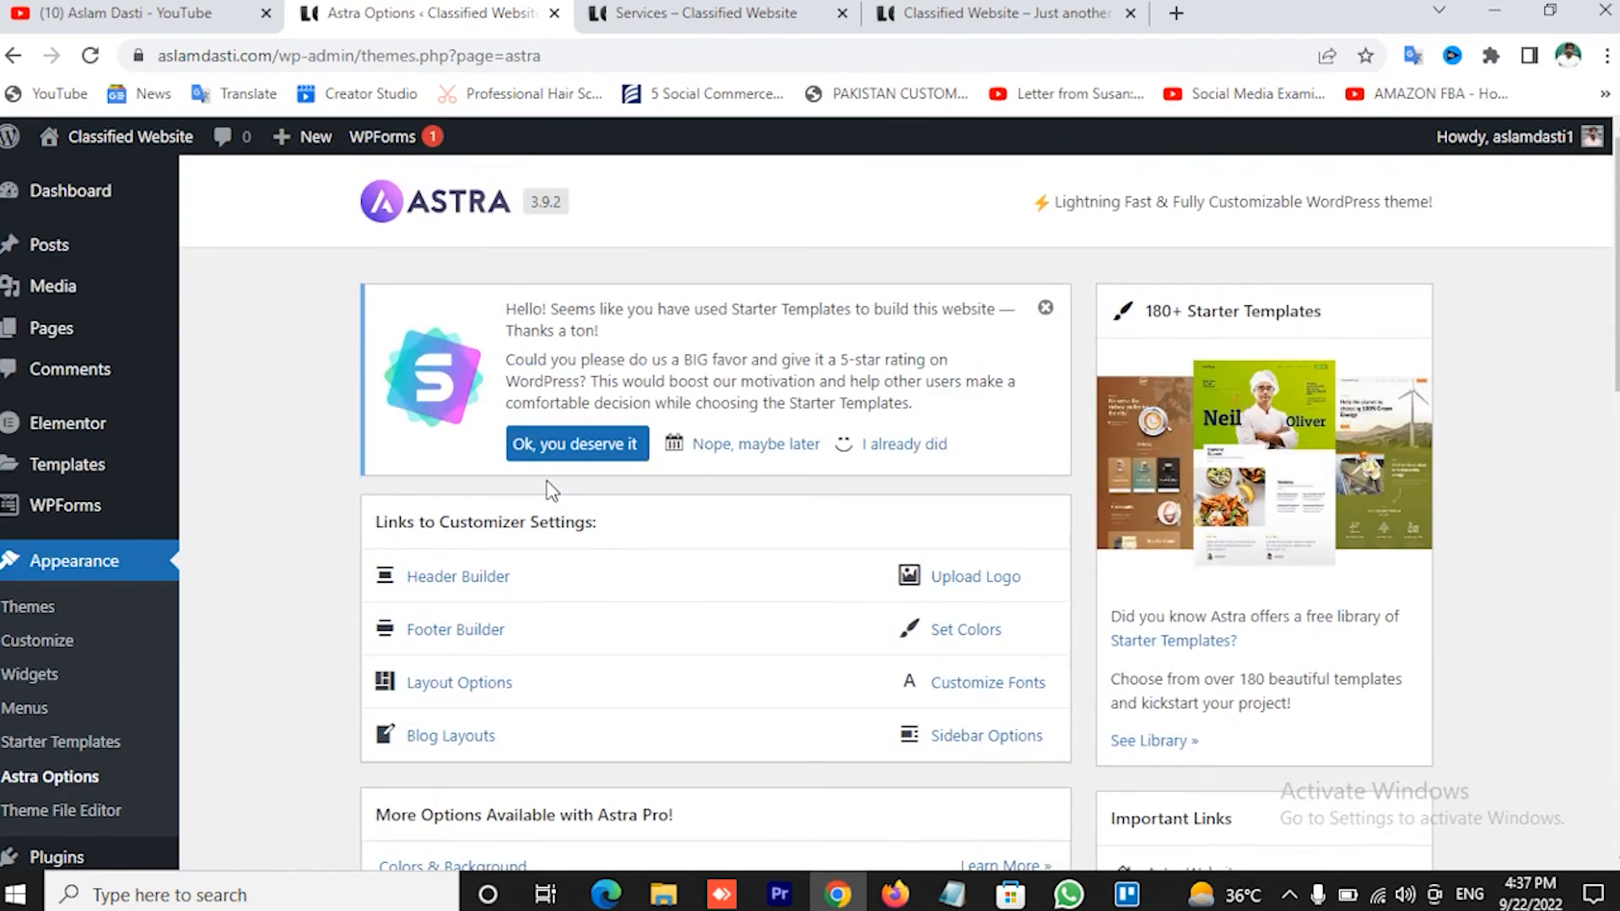
pyautogui.scroll(-2, 552, 491)
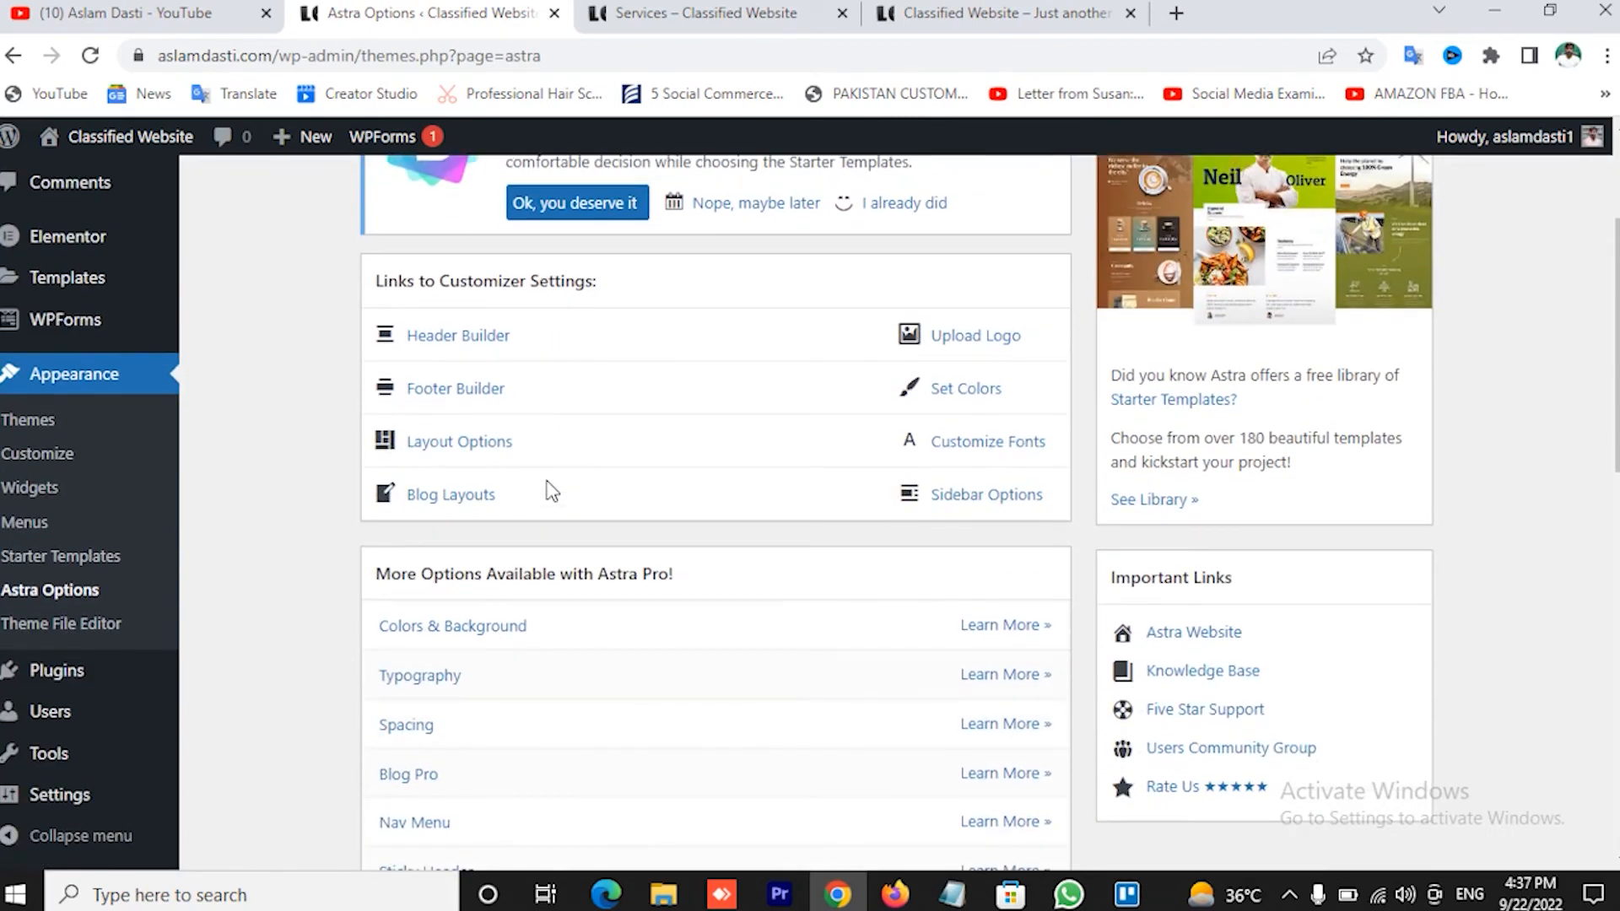
pyautogui.scroll(3, 551, 489)
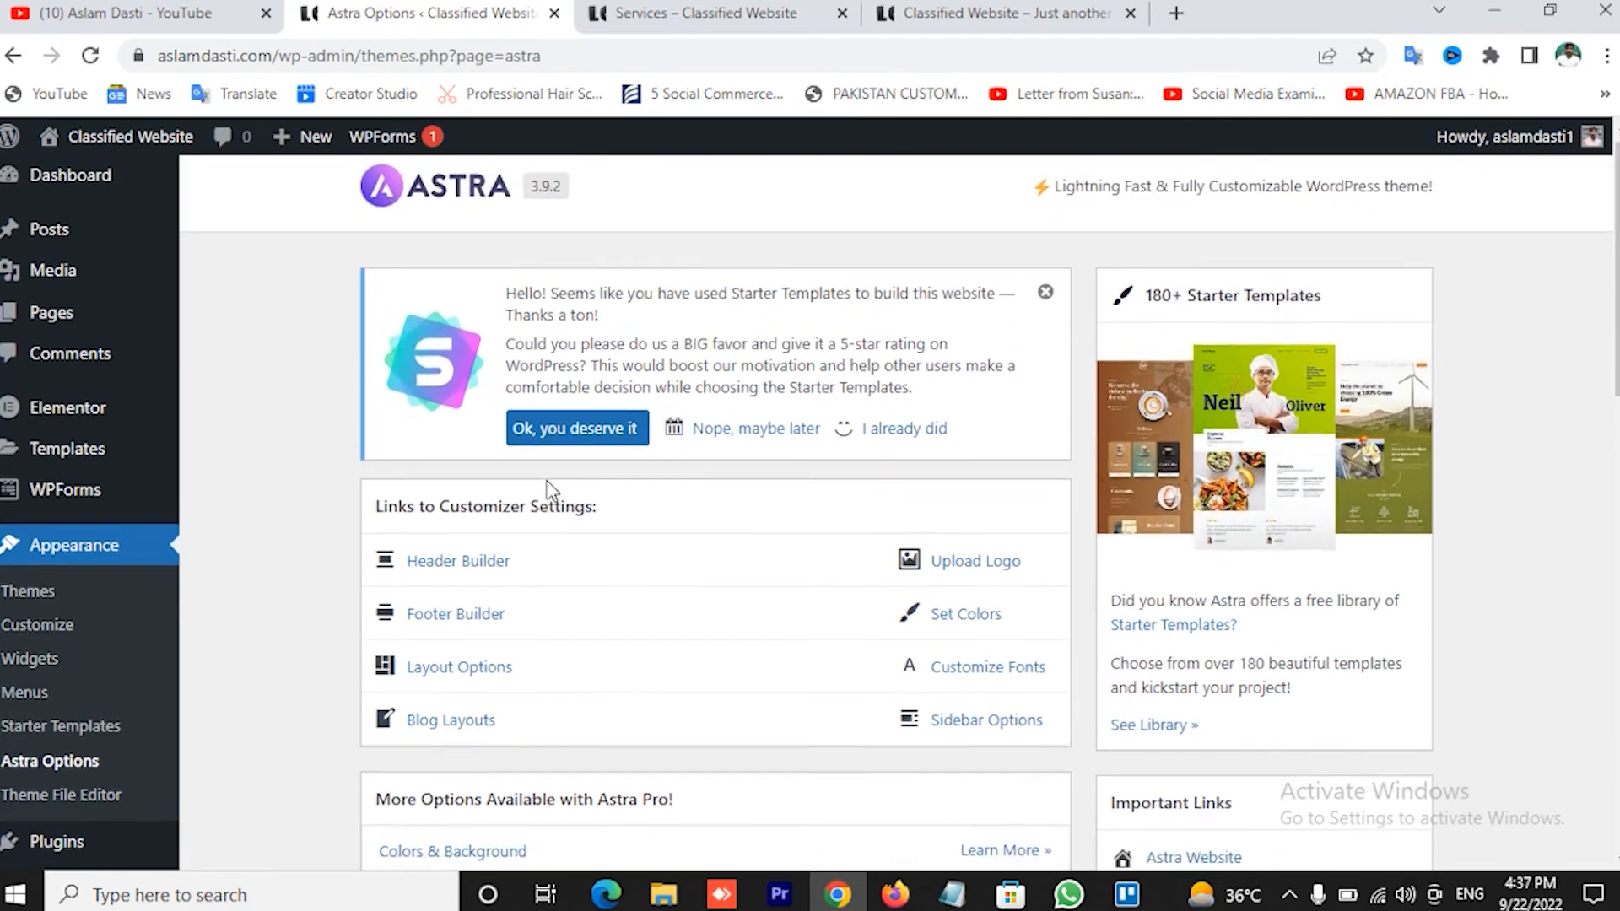
pyautogui.scroll(-1, 550, 489)
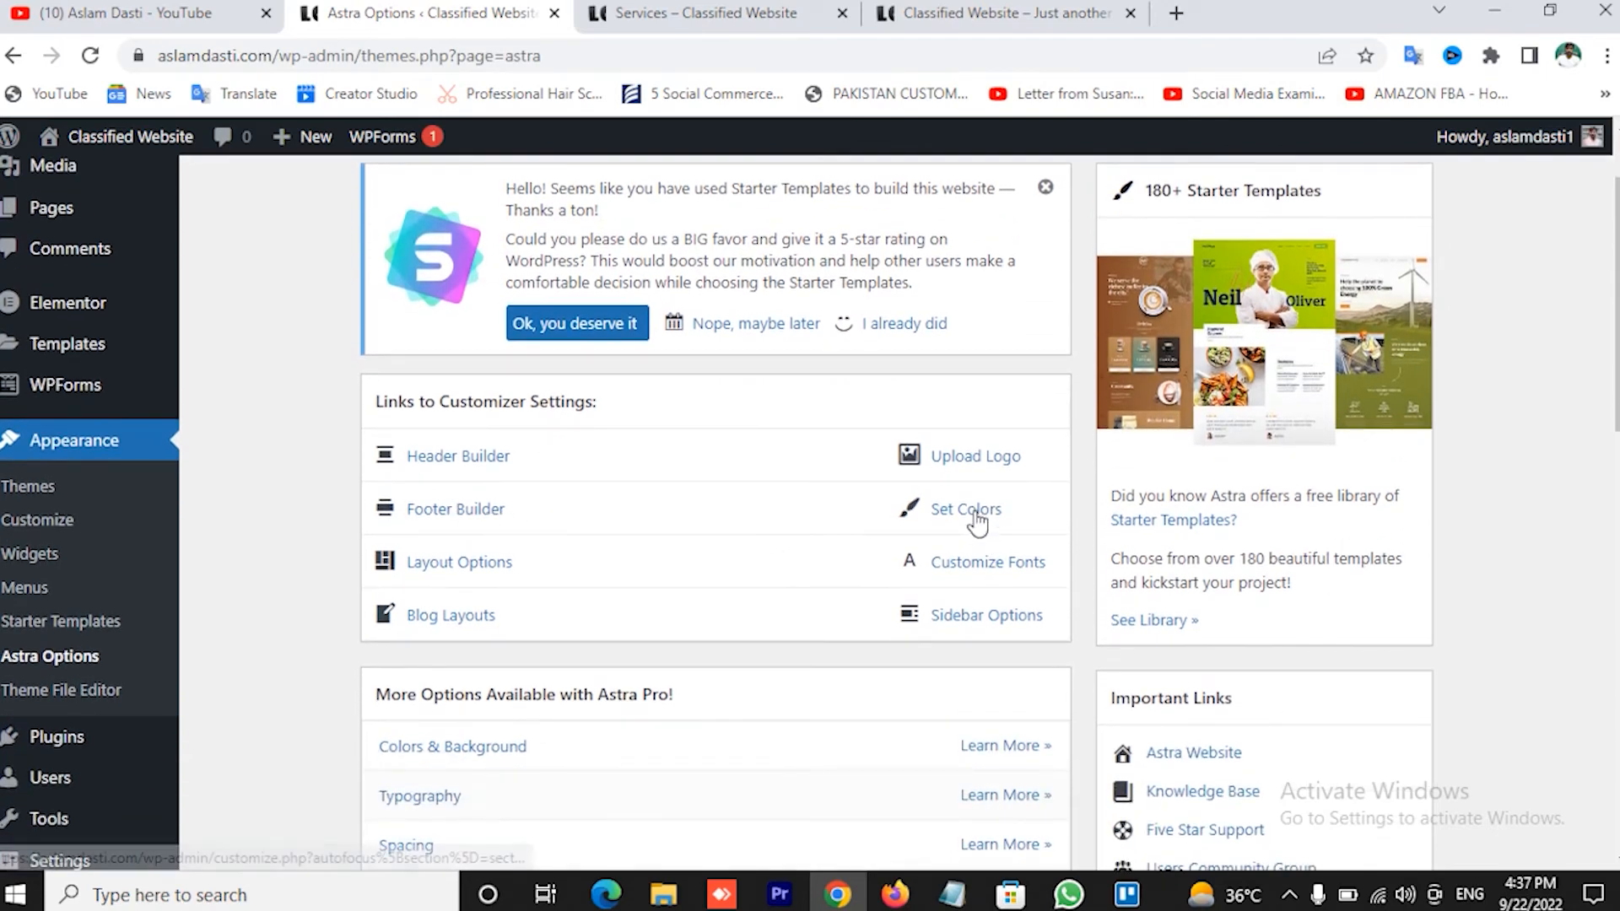
# Open the Footer Builder from Astra Options, and compare it with the live footer on the Services page
pyautogui.click(457, 508)
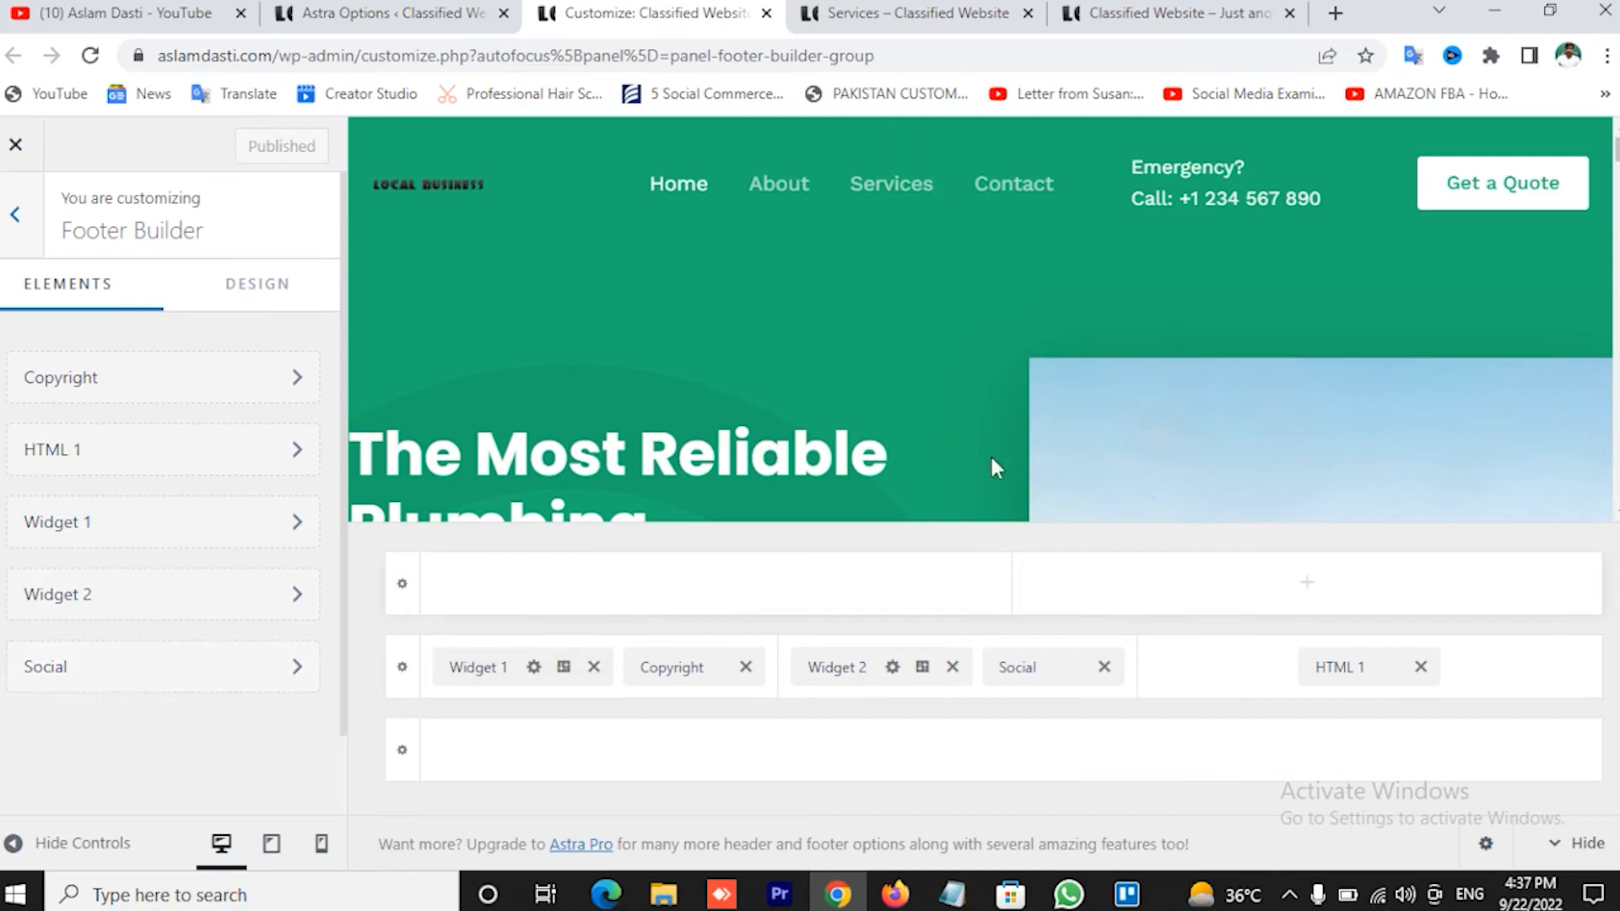
pyautogui.click(895, 14)
pyautogui.scroll(-6, 970, 422)
pyautogui.scroll(-15, 941, 591)
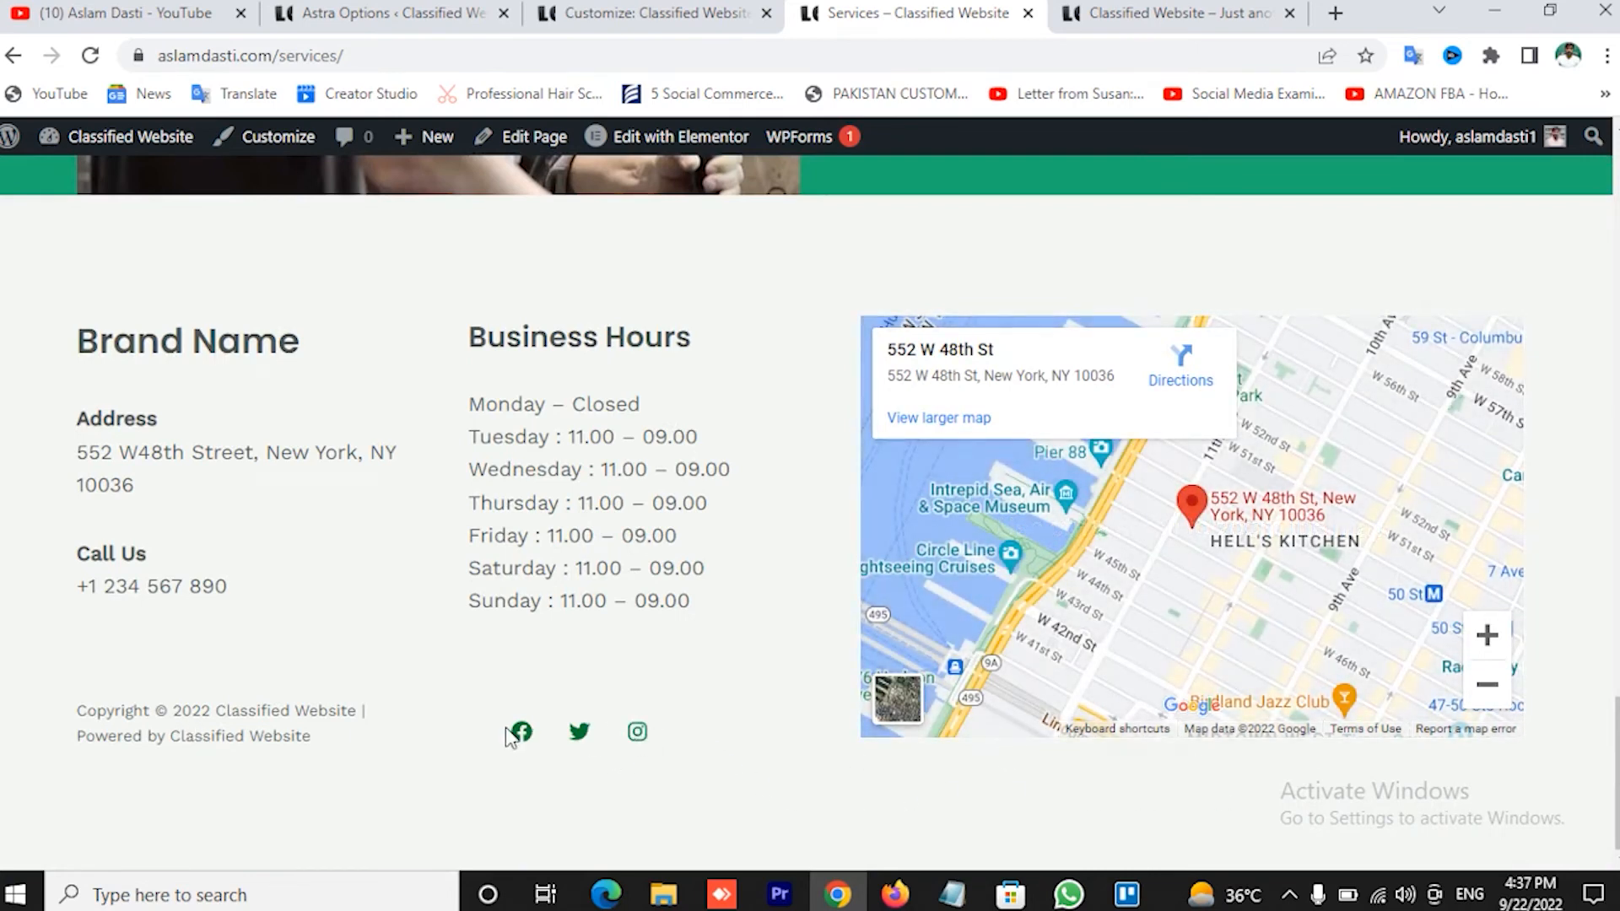
pyautogui.scroll(2, 505, 722)
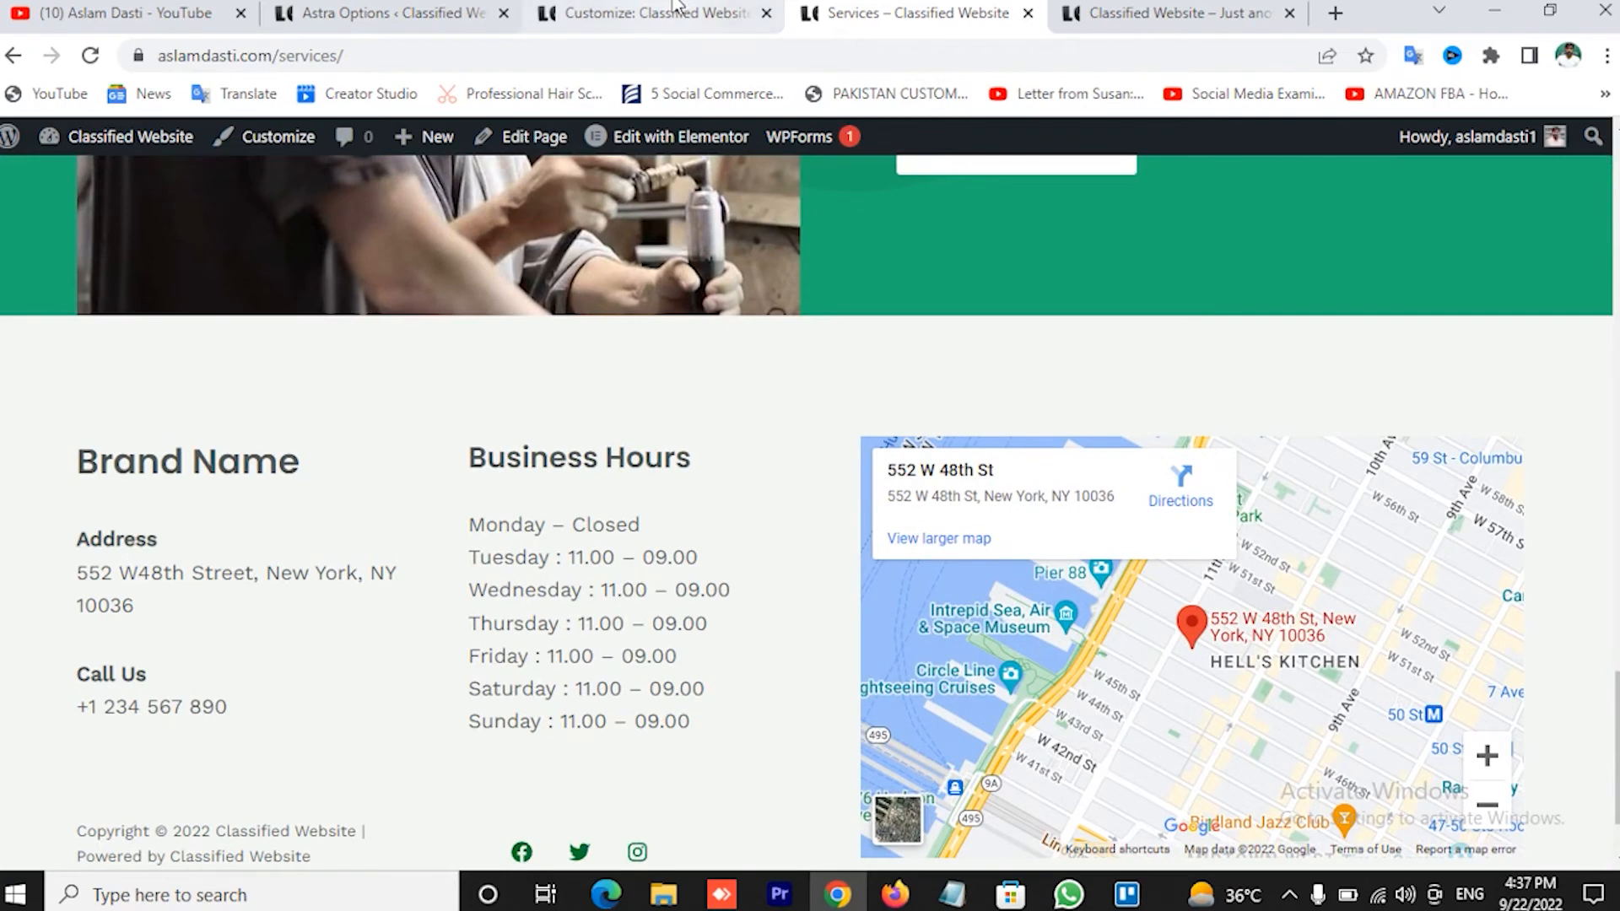
pyautogui.click(649, 12)
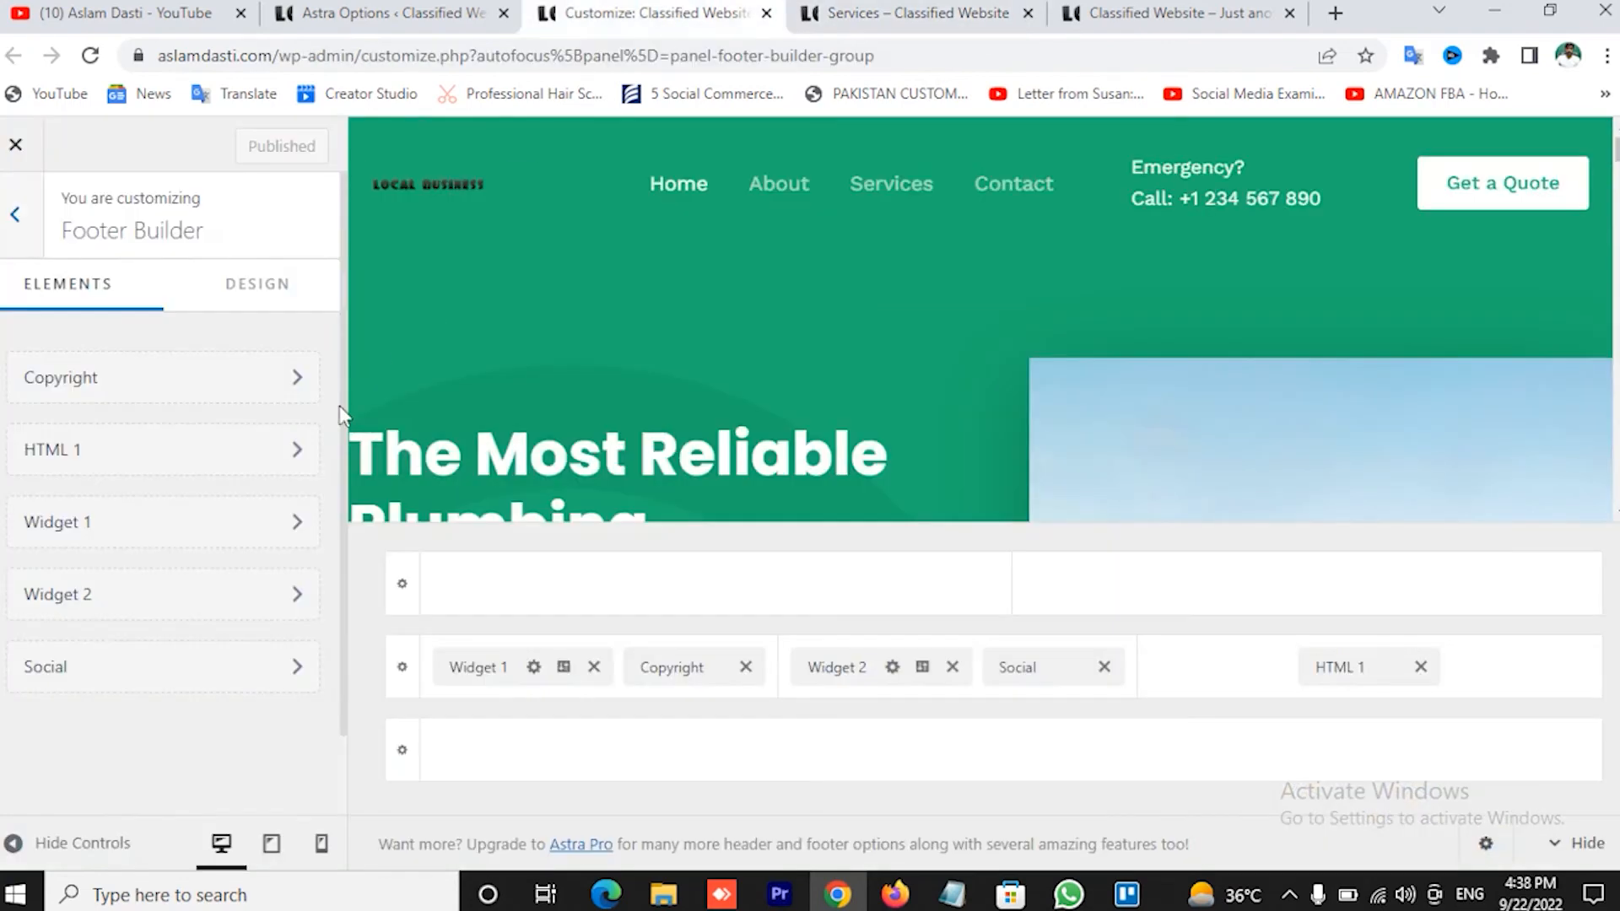
# Reopen the Footer Builder from the main customizer list, and open the footer's Brand Name and Business Hours widgets for editing
pyautogui.click(15, 216)
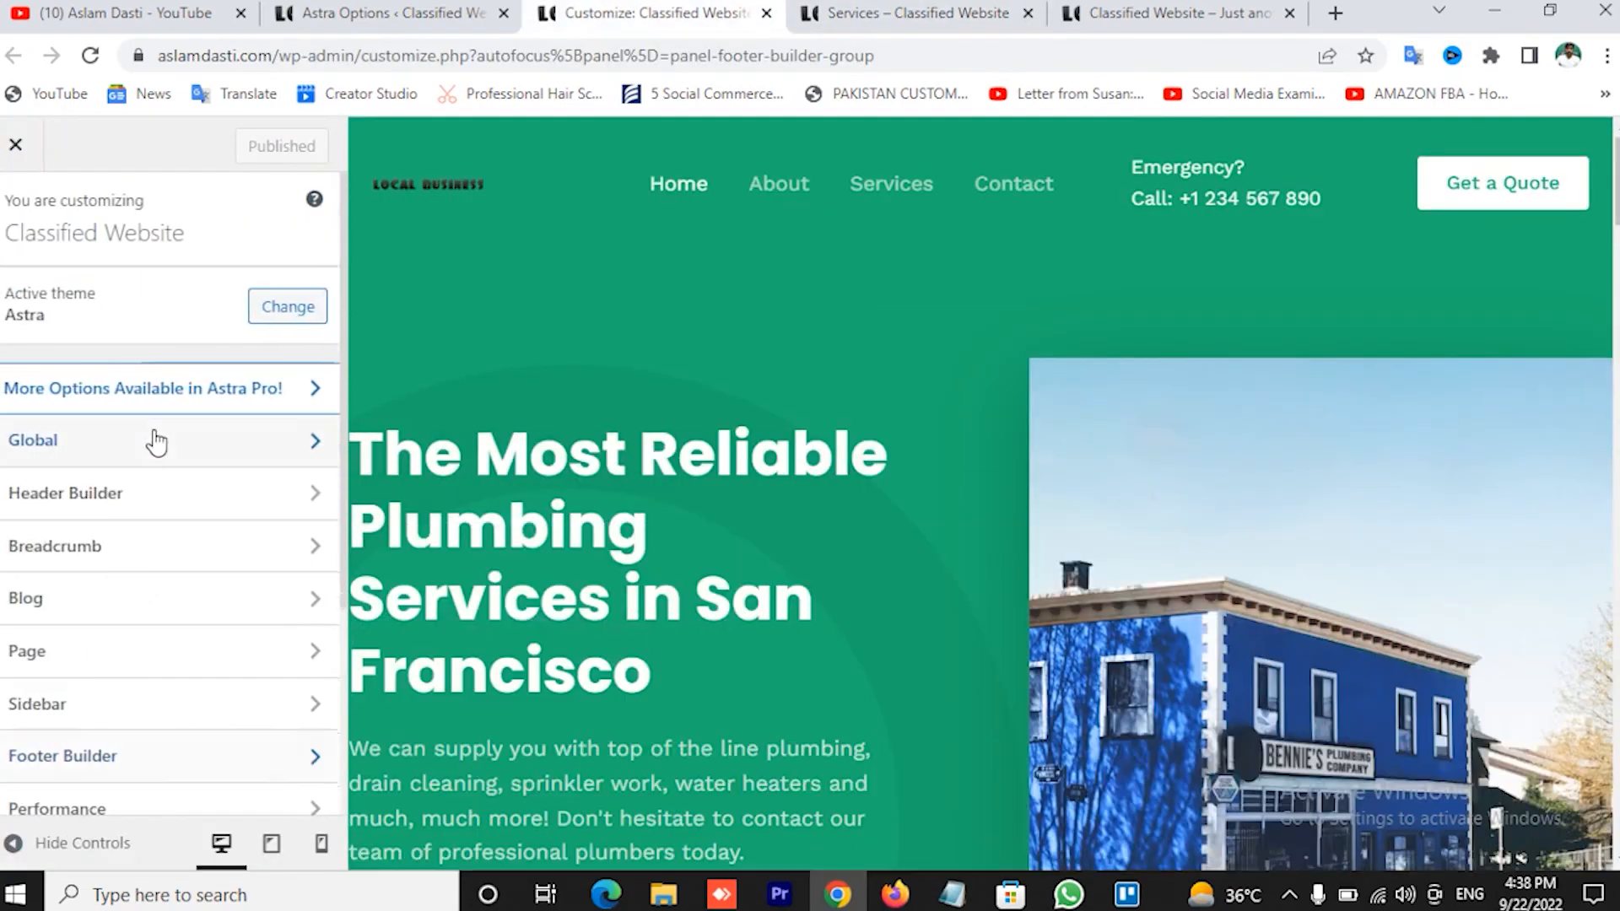
pyautogui.scroll(-1, 273, 637)
pyautogui.click(261, 652)
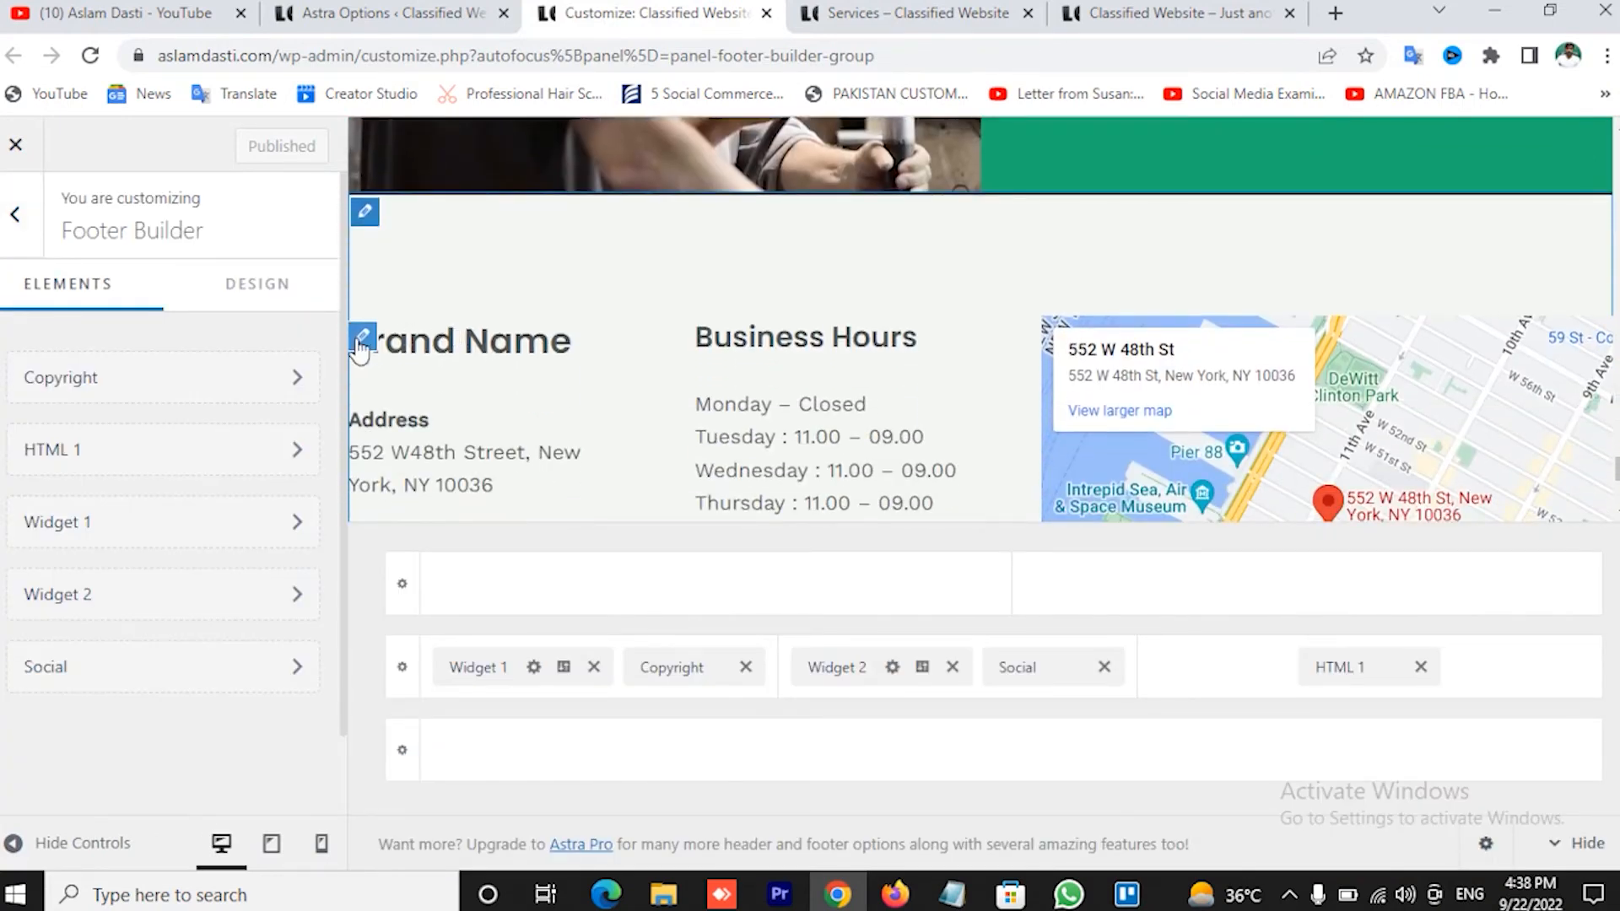
pyautogui.click(362, 336)
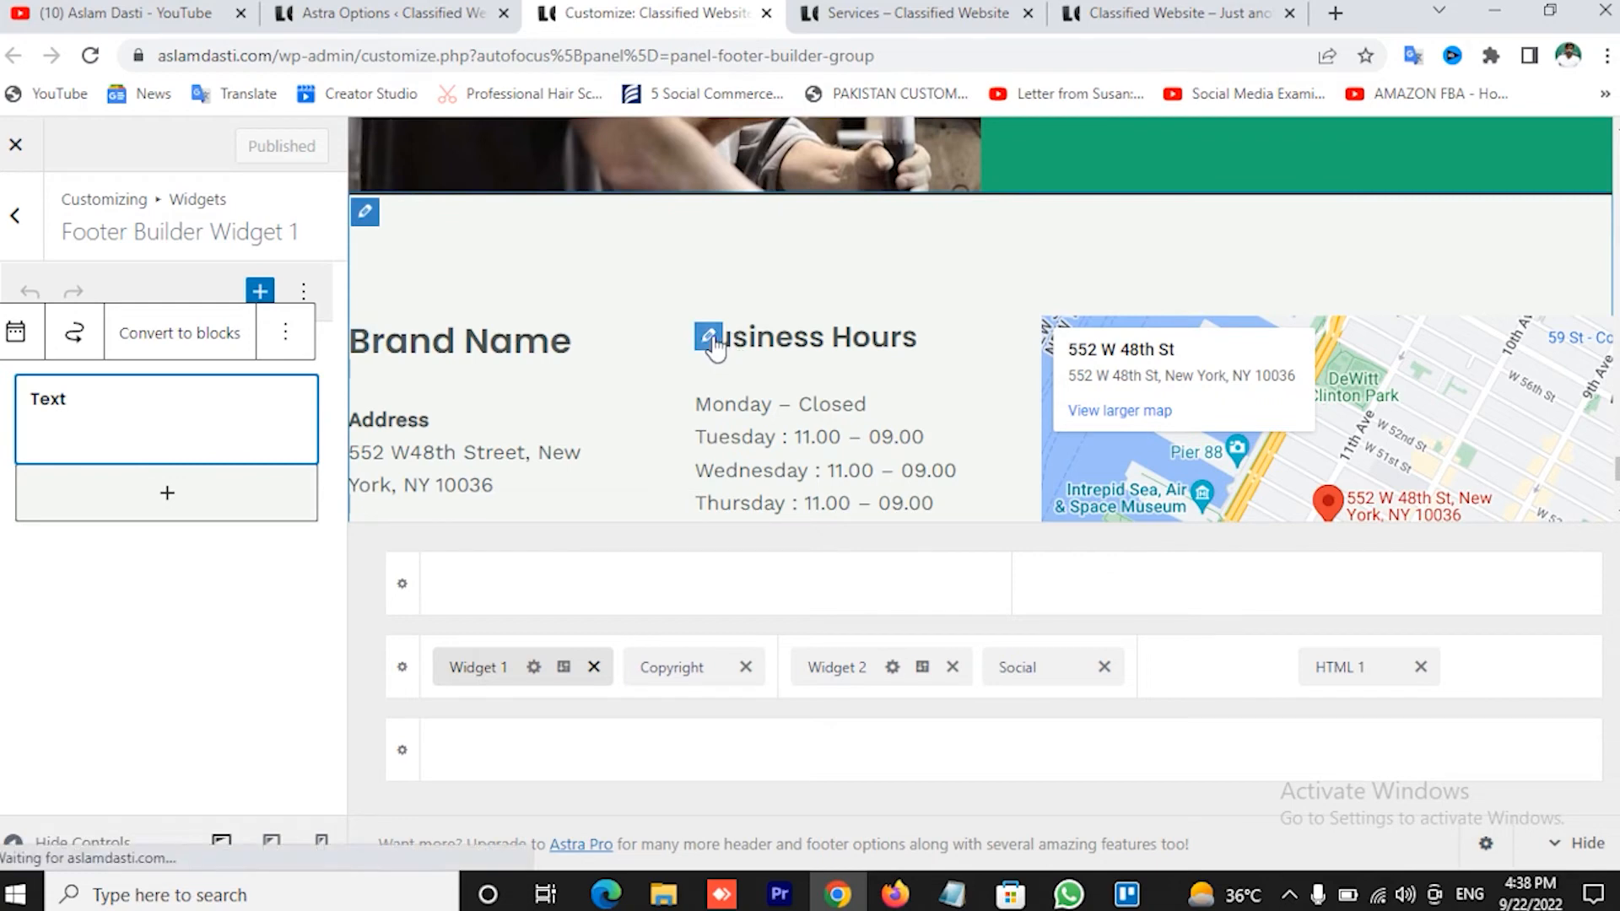
pyautogui.click(708, 336)
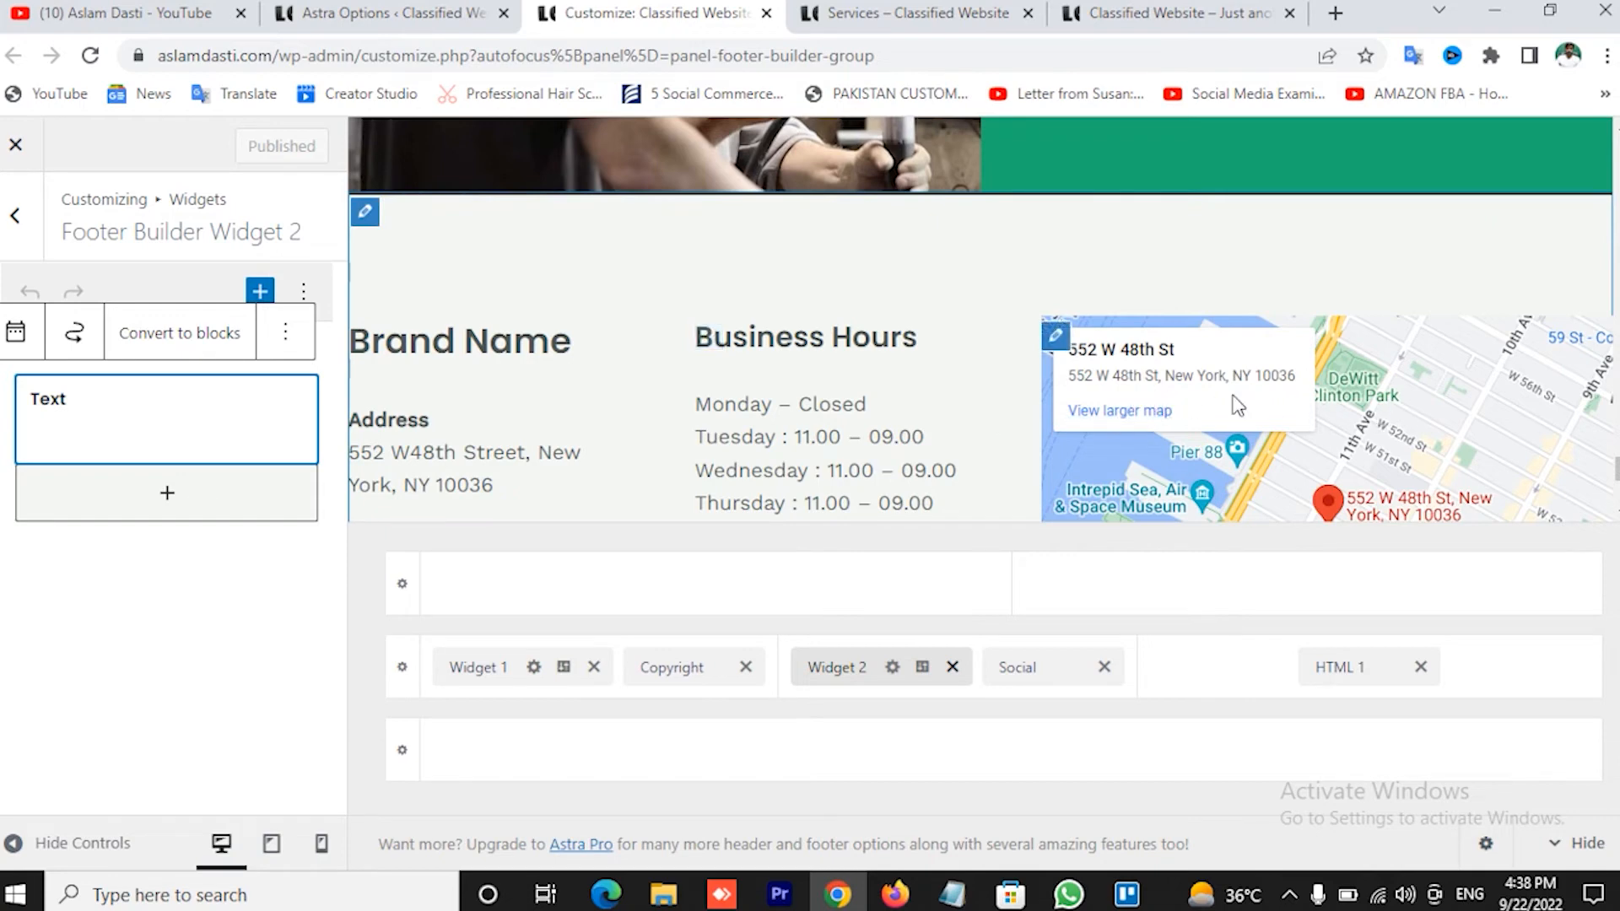
# Open the footer's map element for editing, and go back through the Footer Builder to the main customizer list
pyautogui.click(1057, 342)
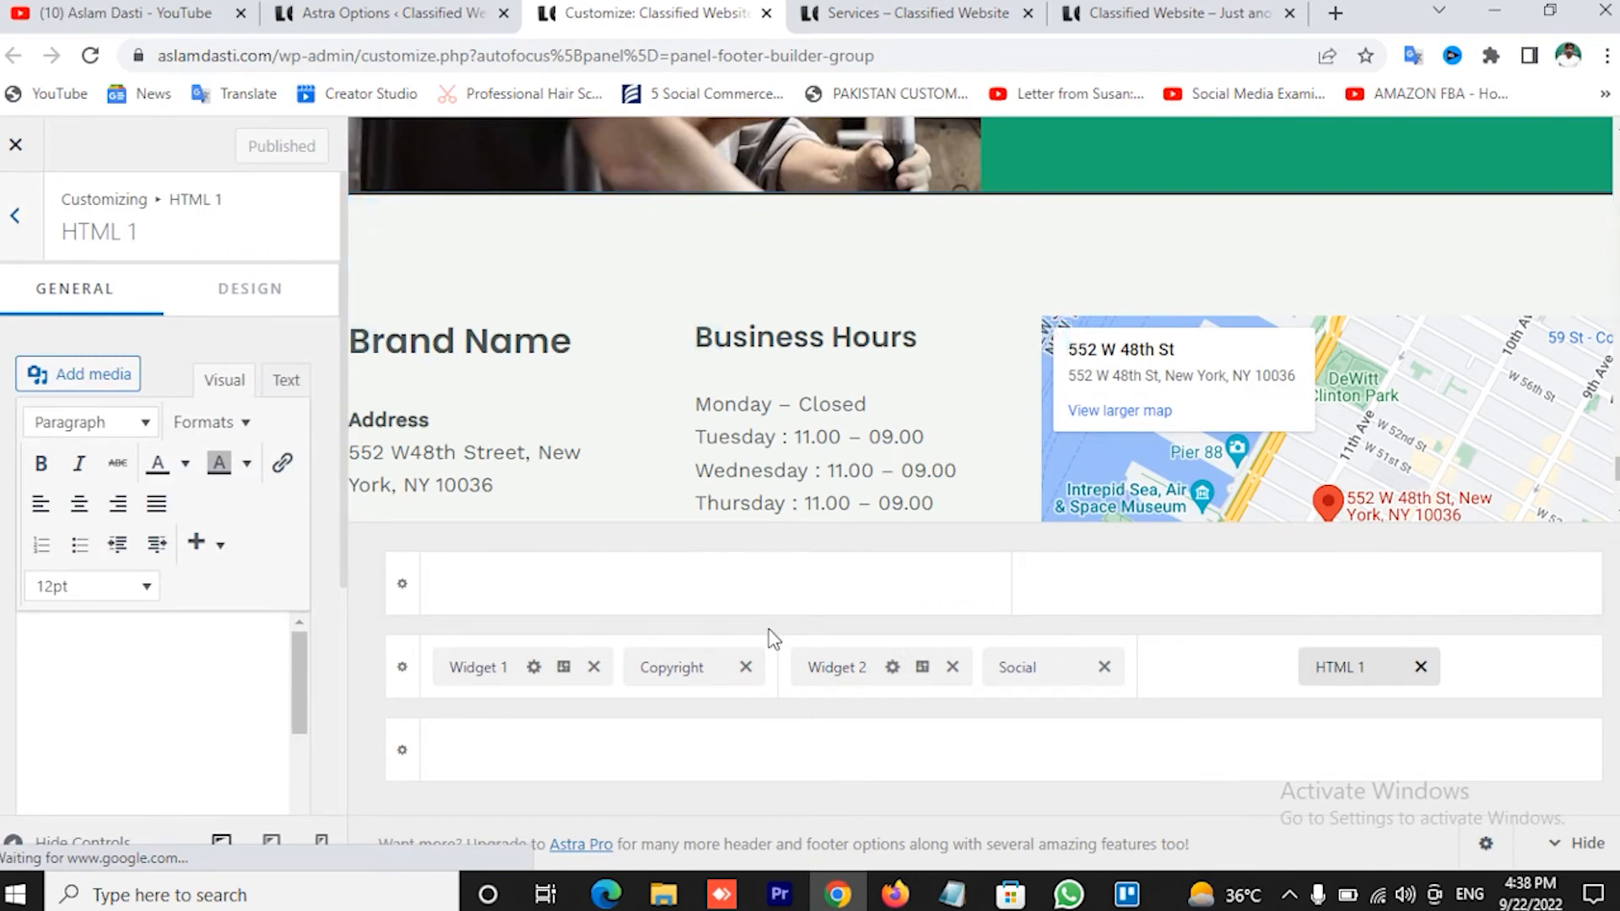
pyautogui.click(17, 218)
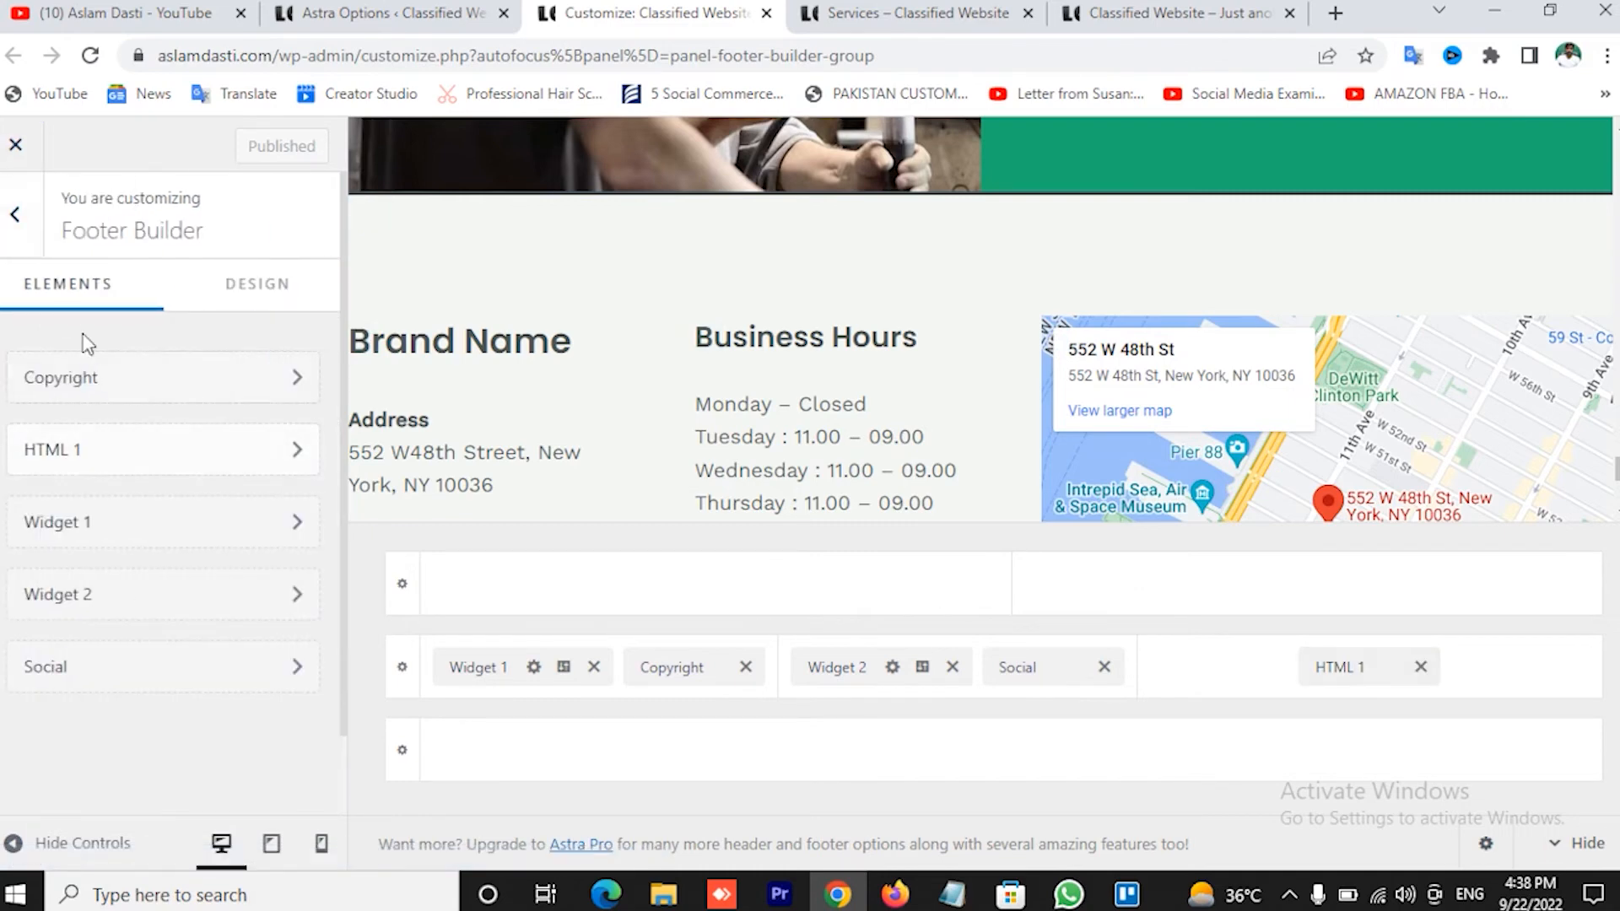
pyautogui.click(16, 217)
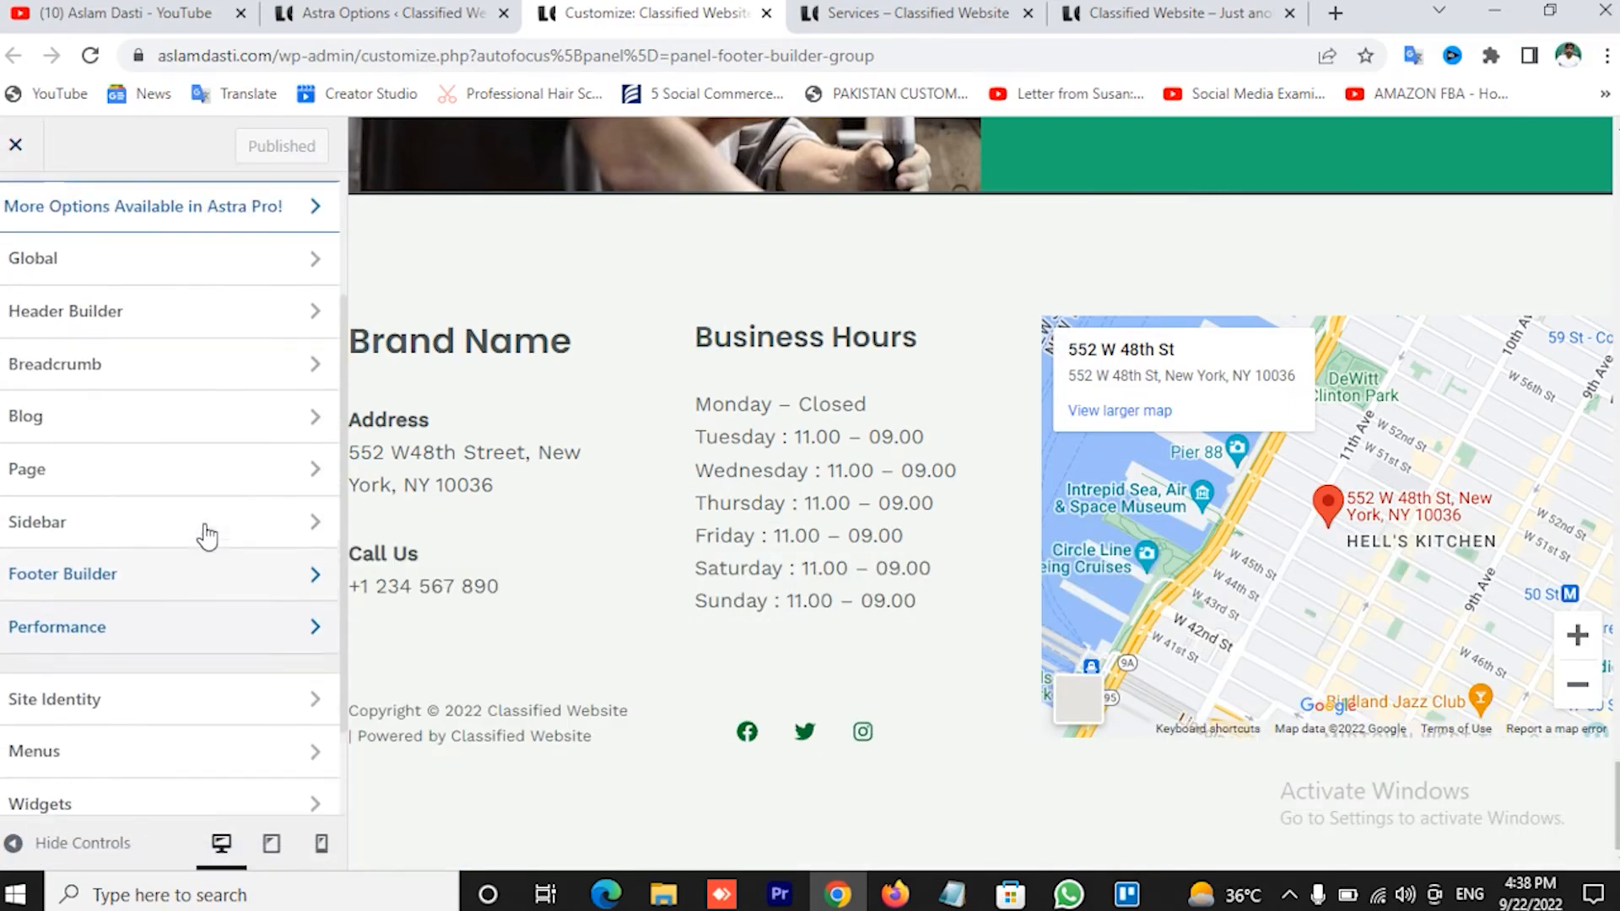
pyautogui.scroll(3, 204, 535)
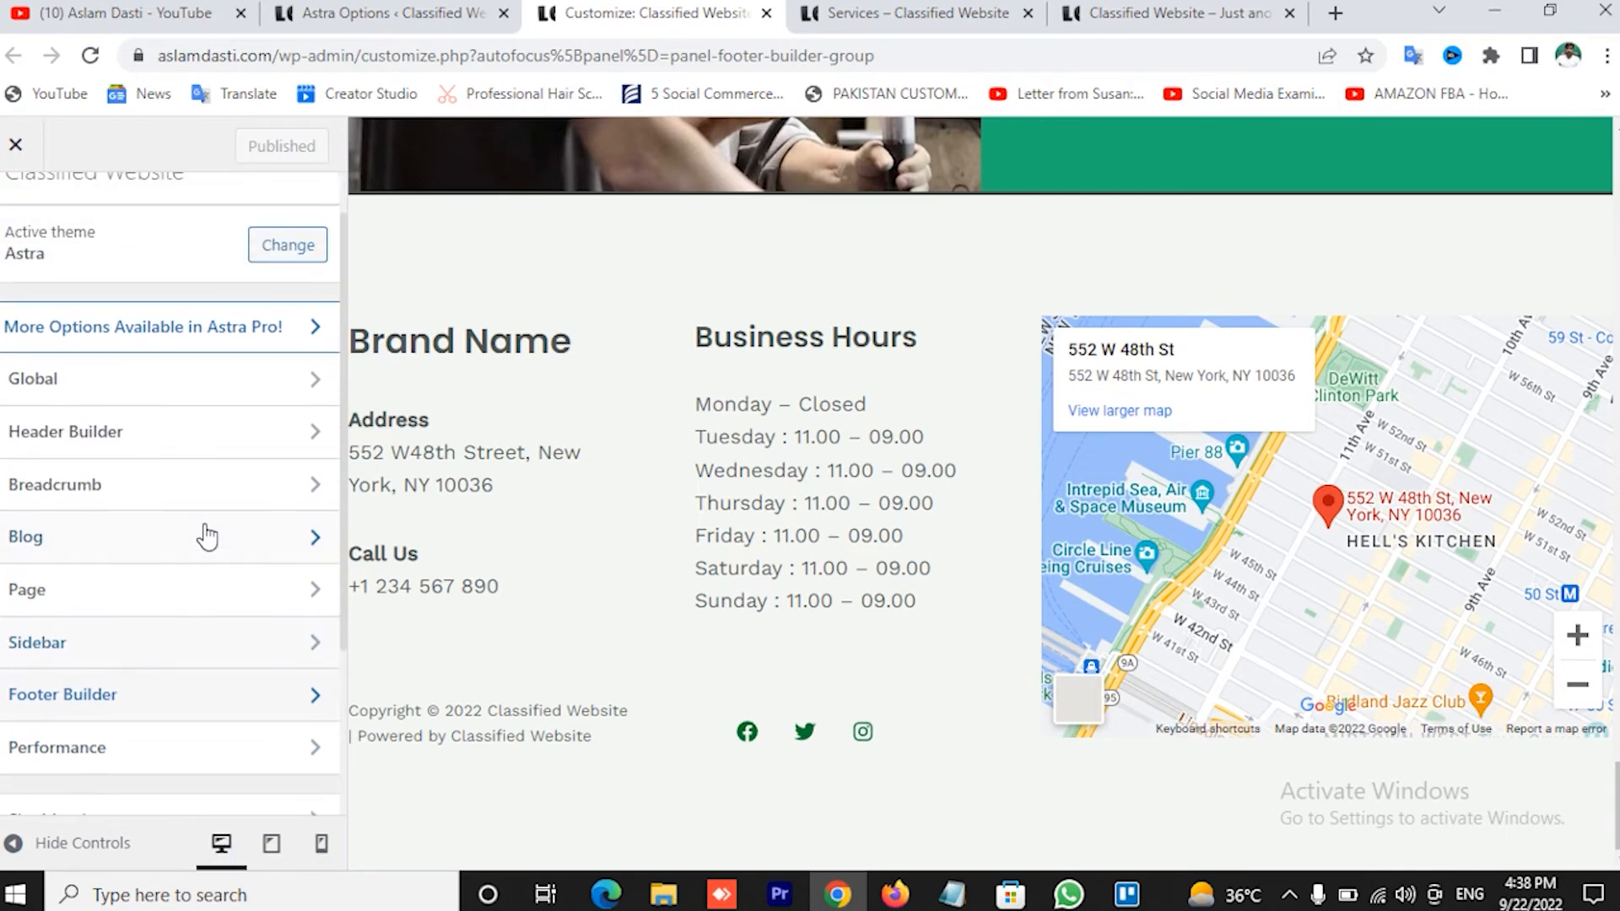
pyautogui.scroll(-3, 206, 533)
pyautogui.scroll(3, 216, 498)
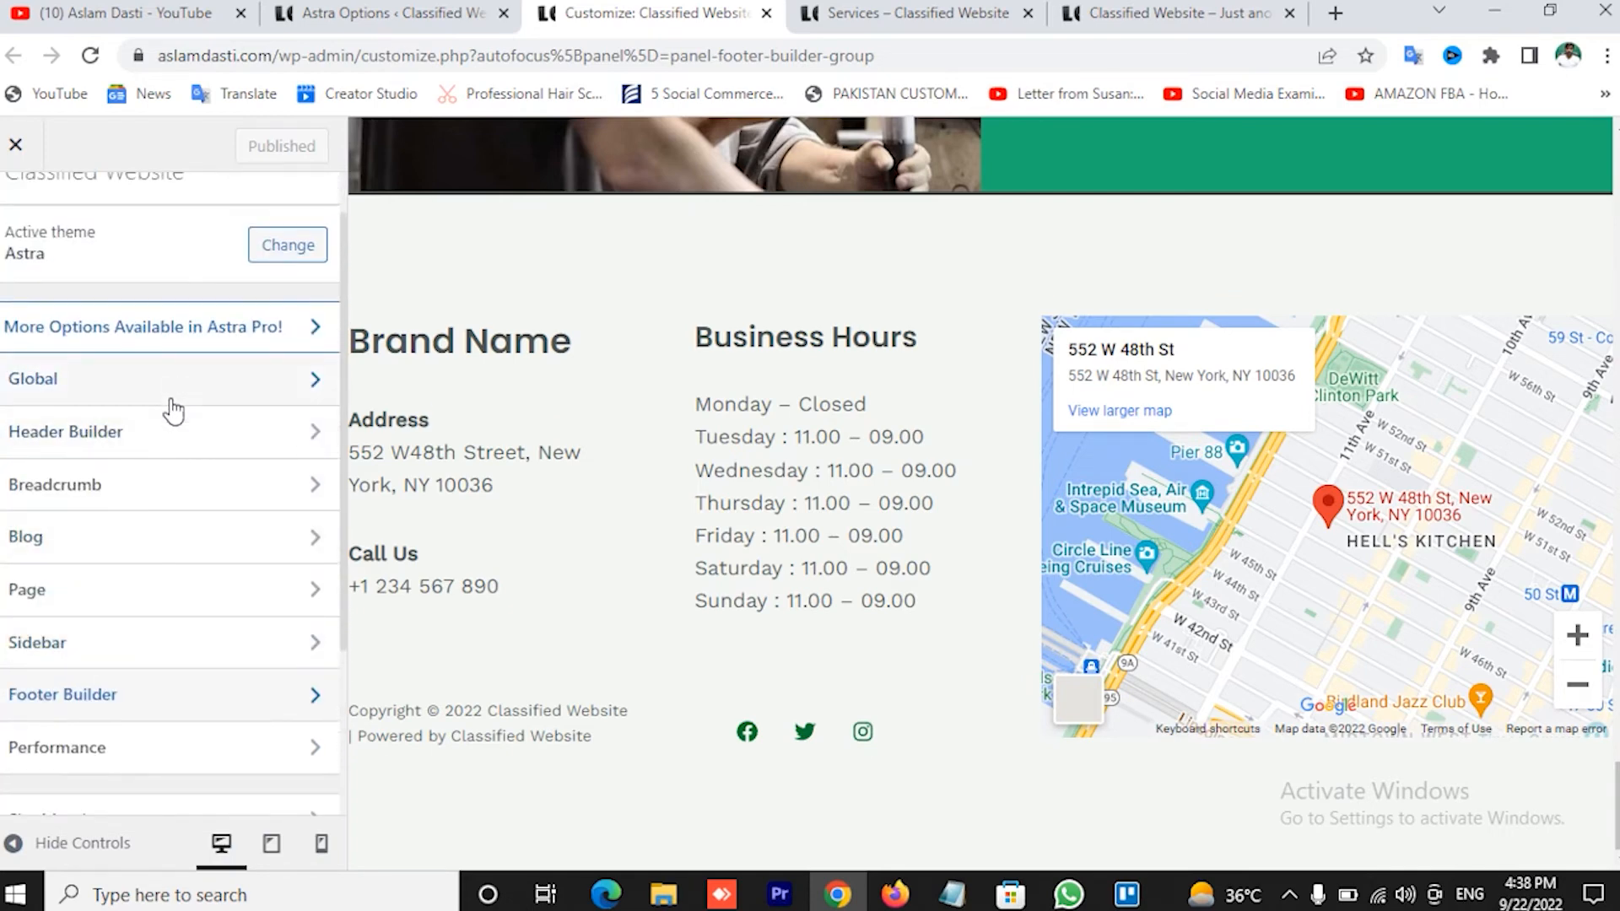
# Open the Header Builder, and inspect the settings of the header's emergency call text and the Get a Quote button
pyautogui.click(173, 439)
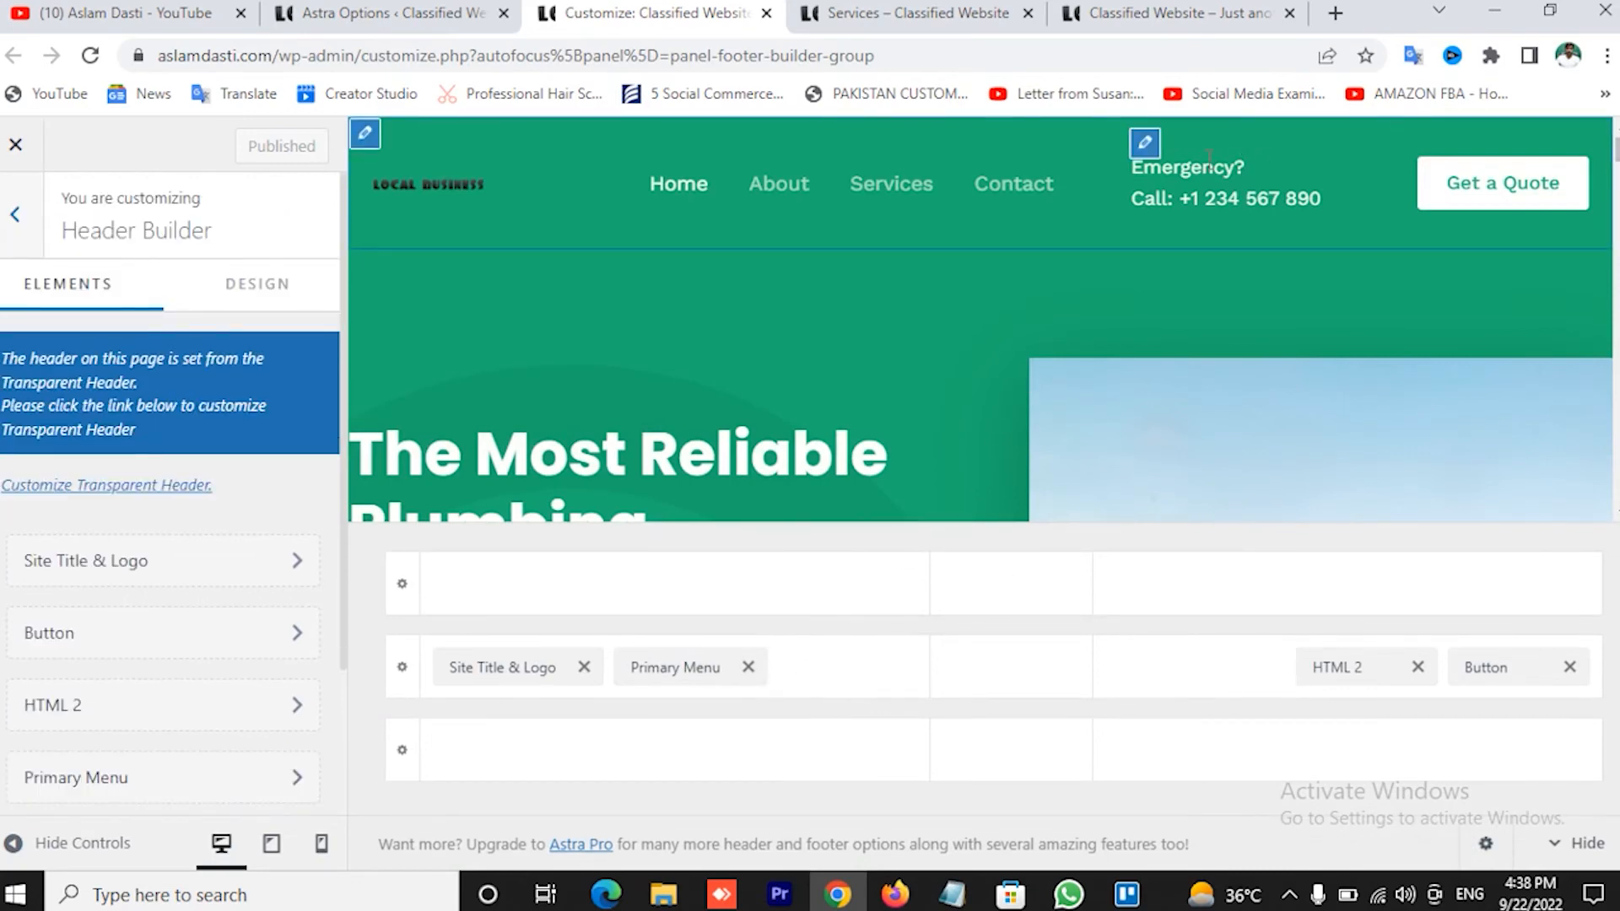
pyautogui.click(1144, 145)
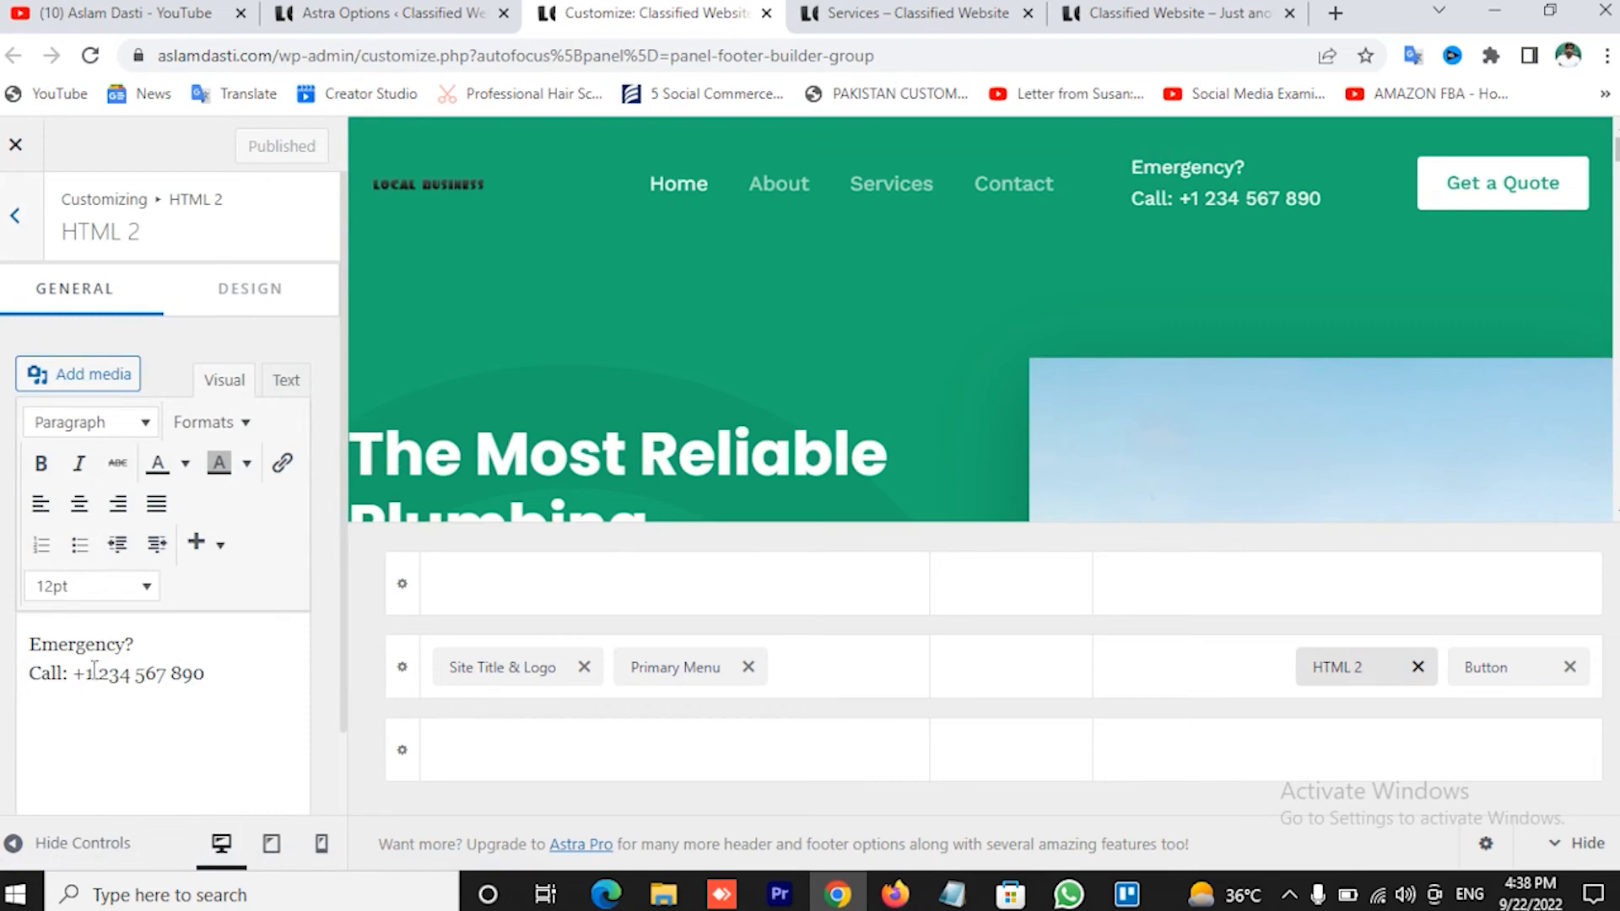
pyautogui.moveTo(32, 646); pyautogui.dragTo(168, 646)
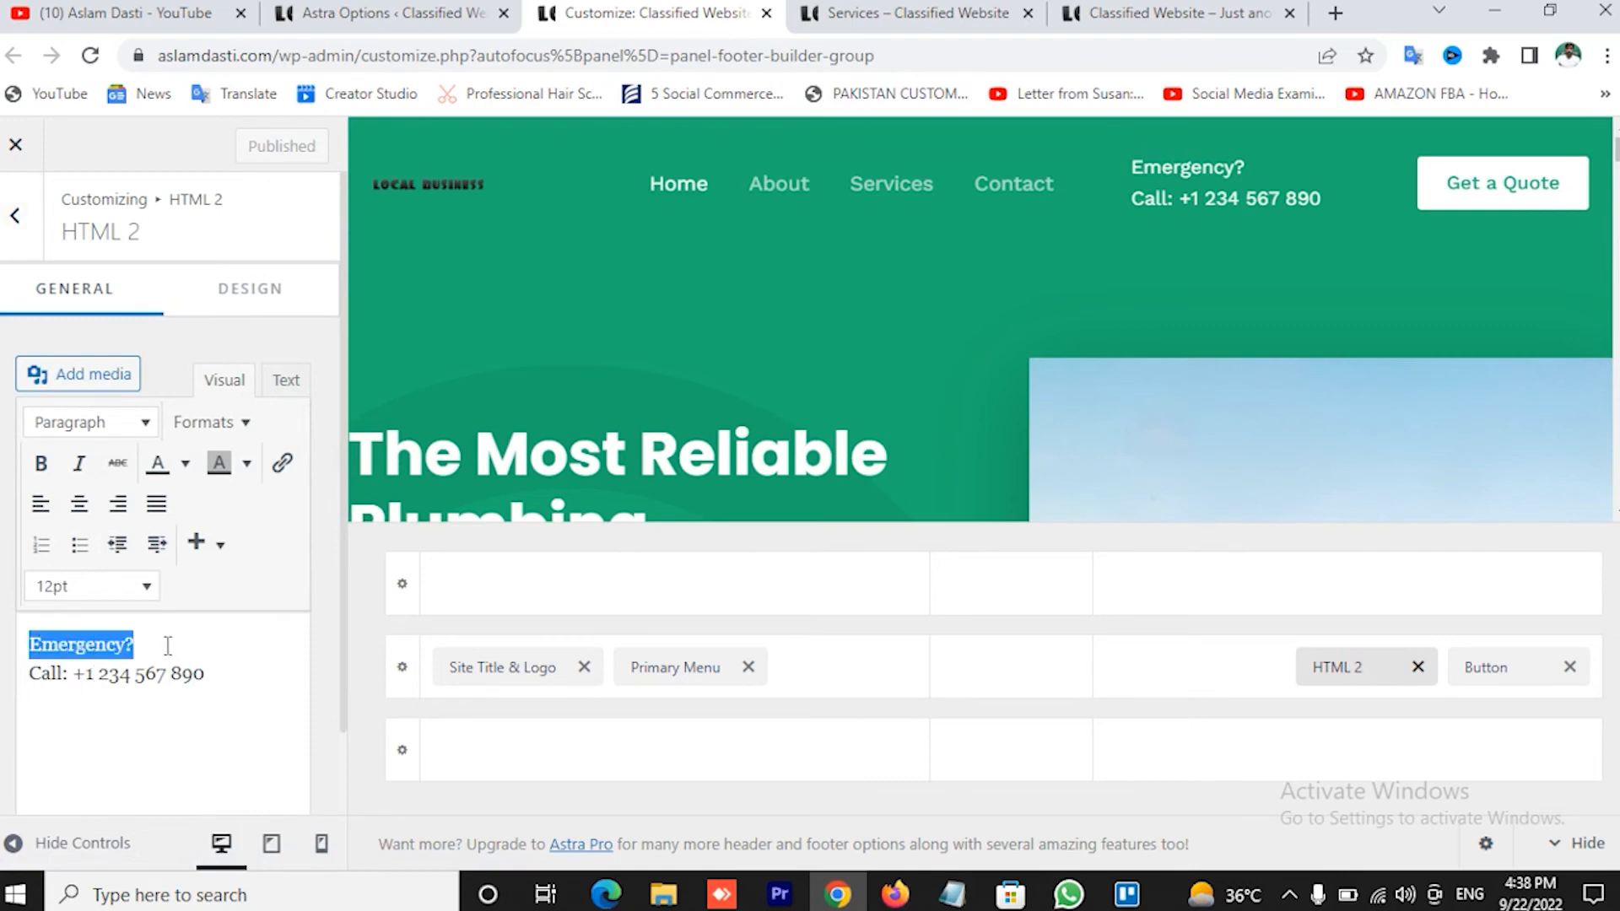
pyautogui.click(128, 675)
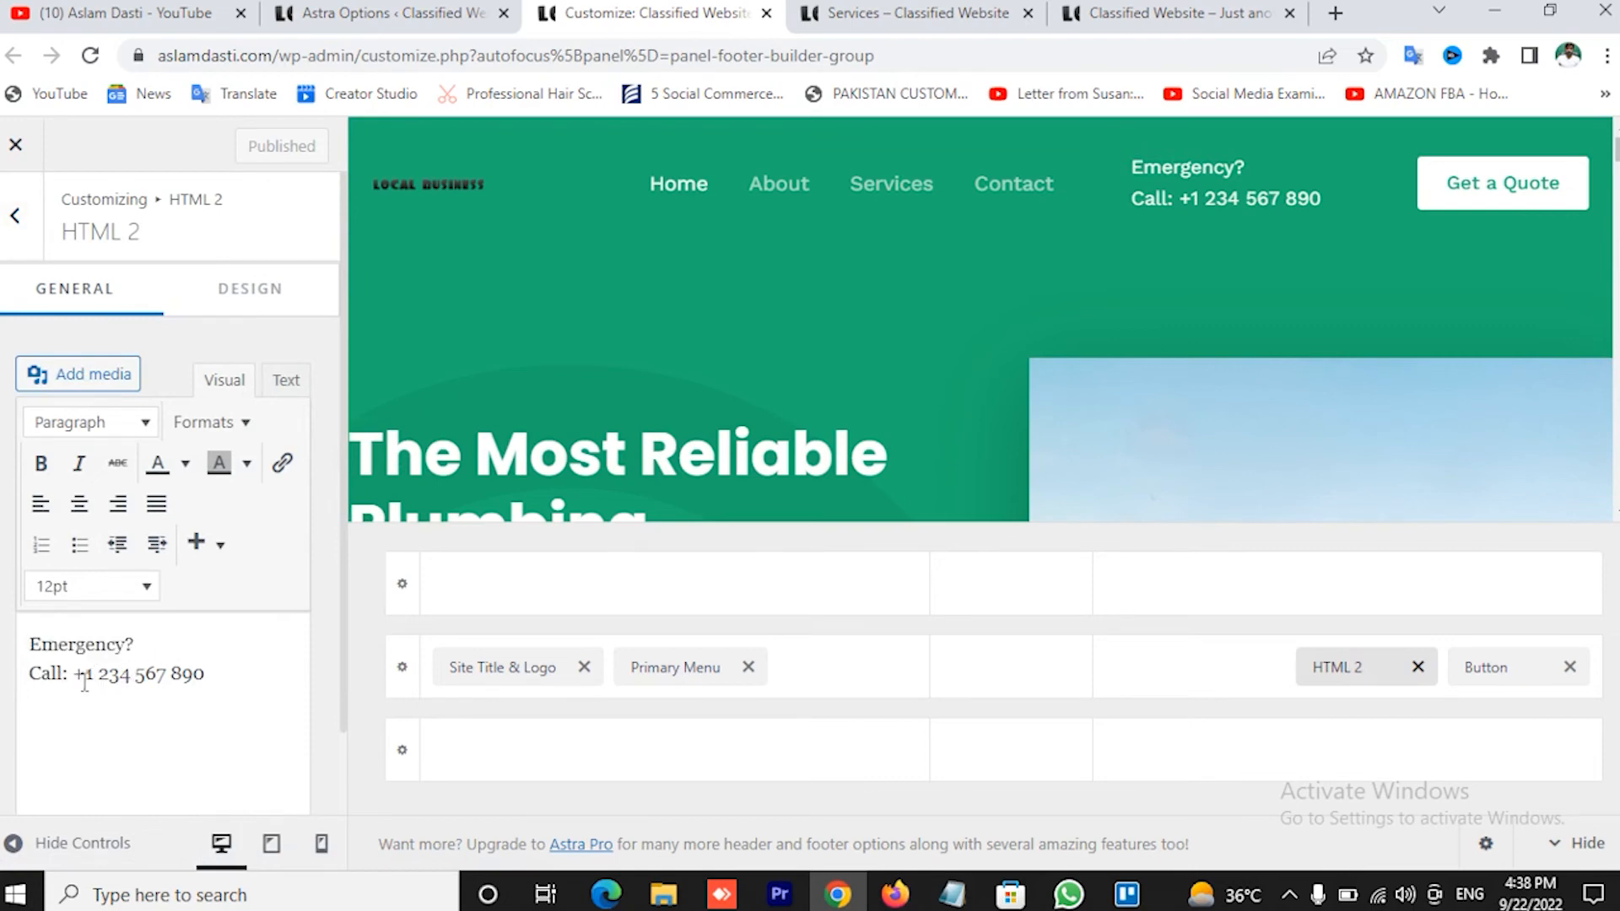
pyautogui.moveTo(84, 682); pyautogui.dragTo(245, 681)
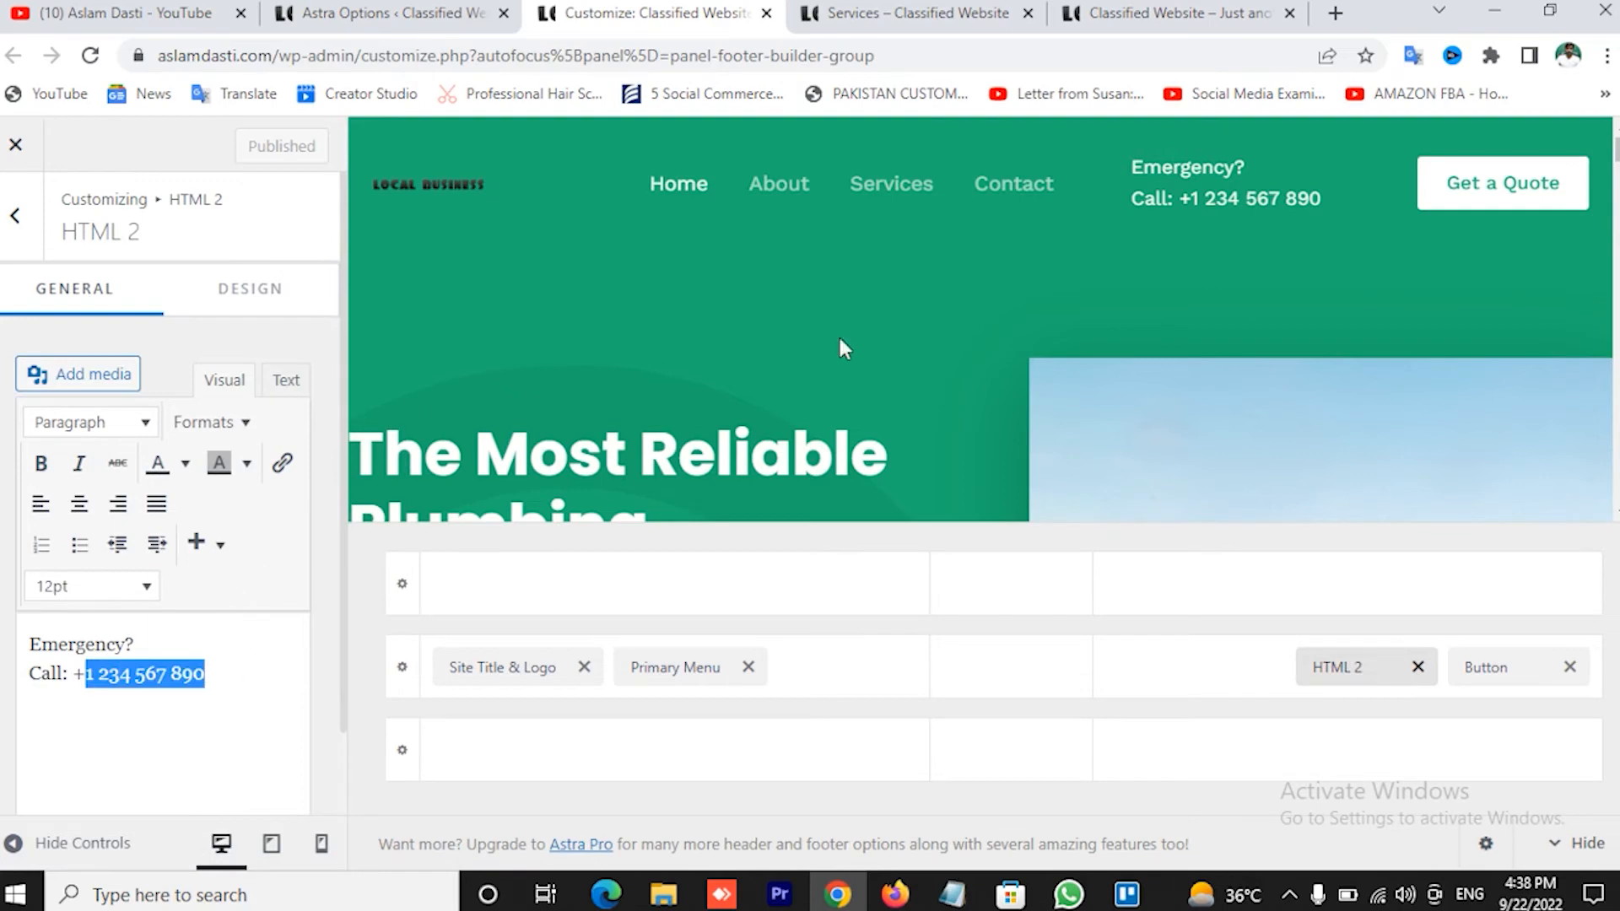
pyautogui.moveTo(1483, 167)
pyautogui.click(1432, 146)
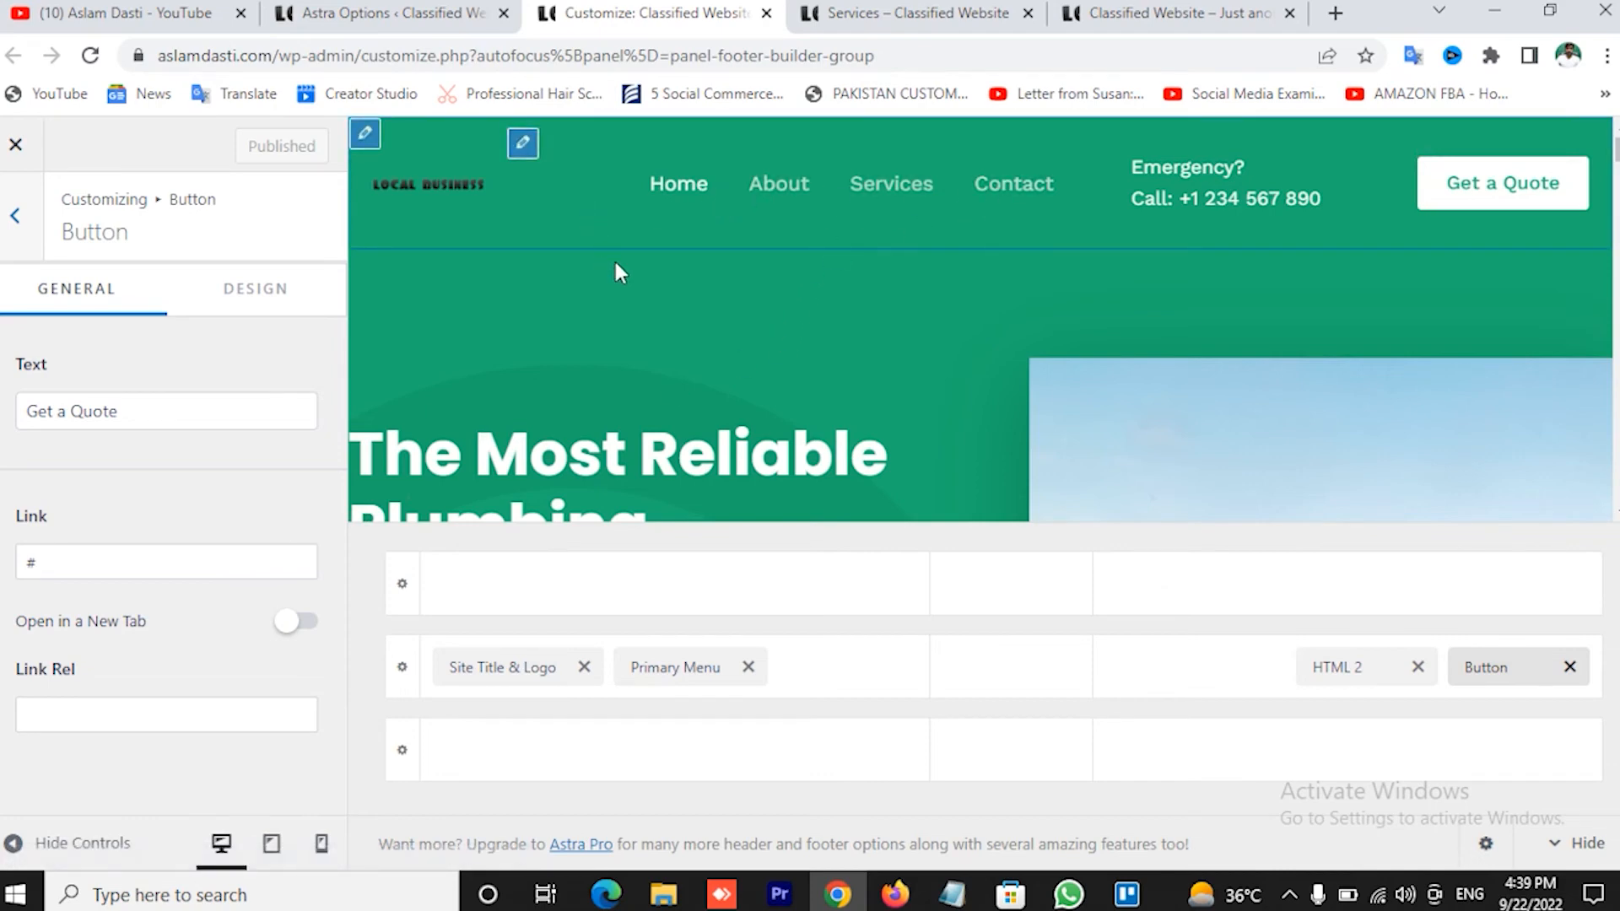
# Close the customizer, open the All Pages list in a new browser tab and look through the existing pages
pyautogui.click(17, 148)
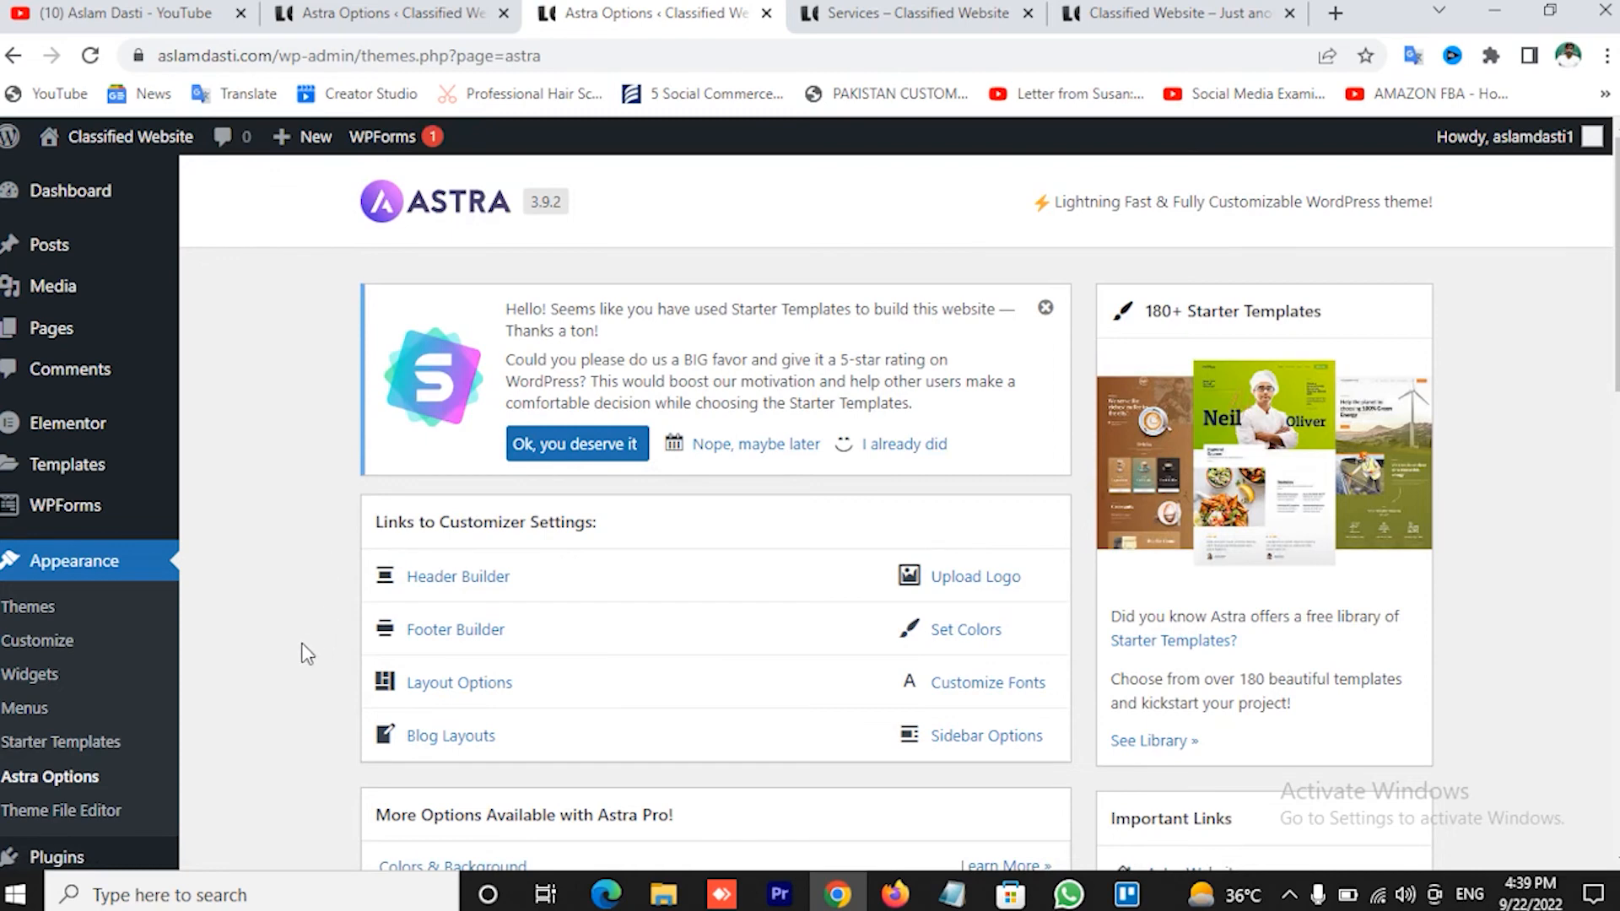
pyautogui.scroll(-2, 307, 654)
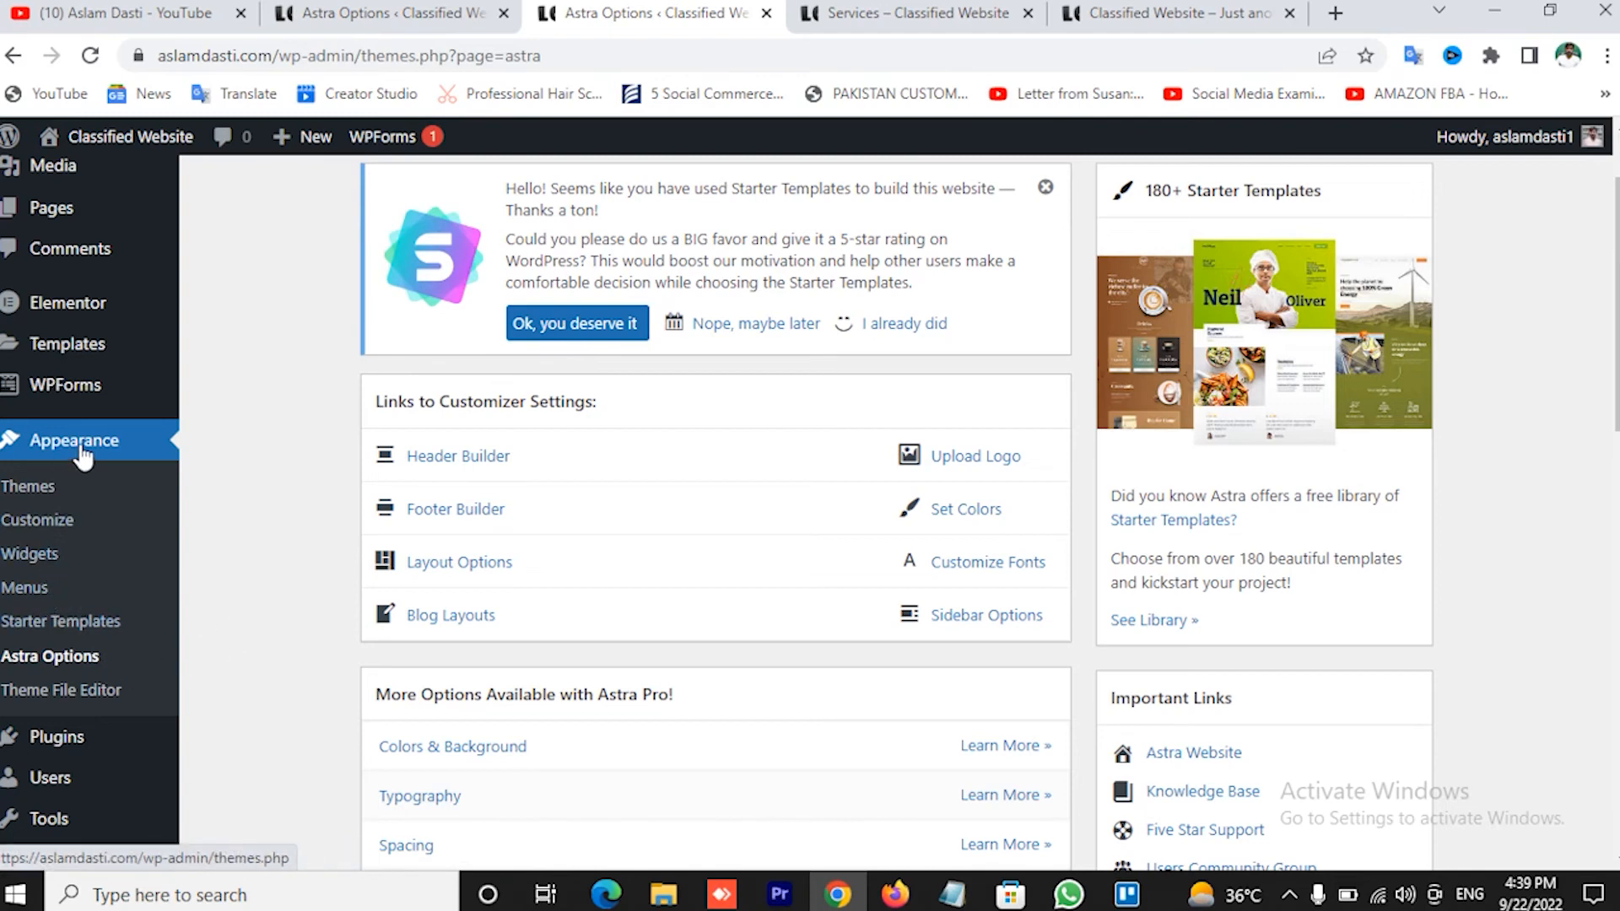
pyautogui.scroll(2, 76, 582)
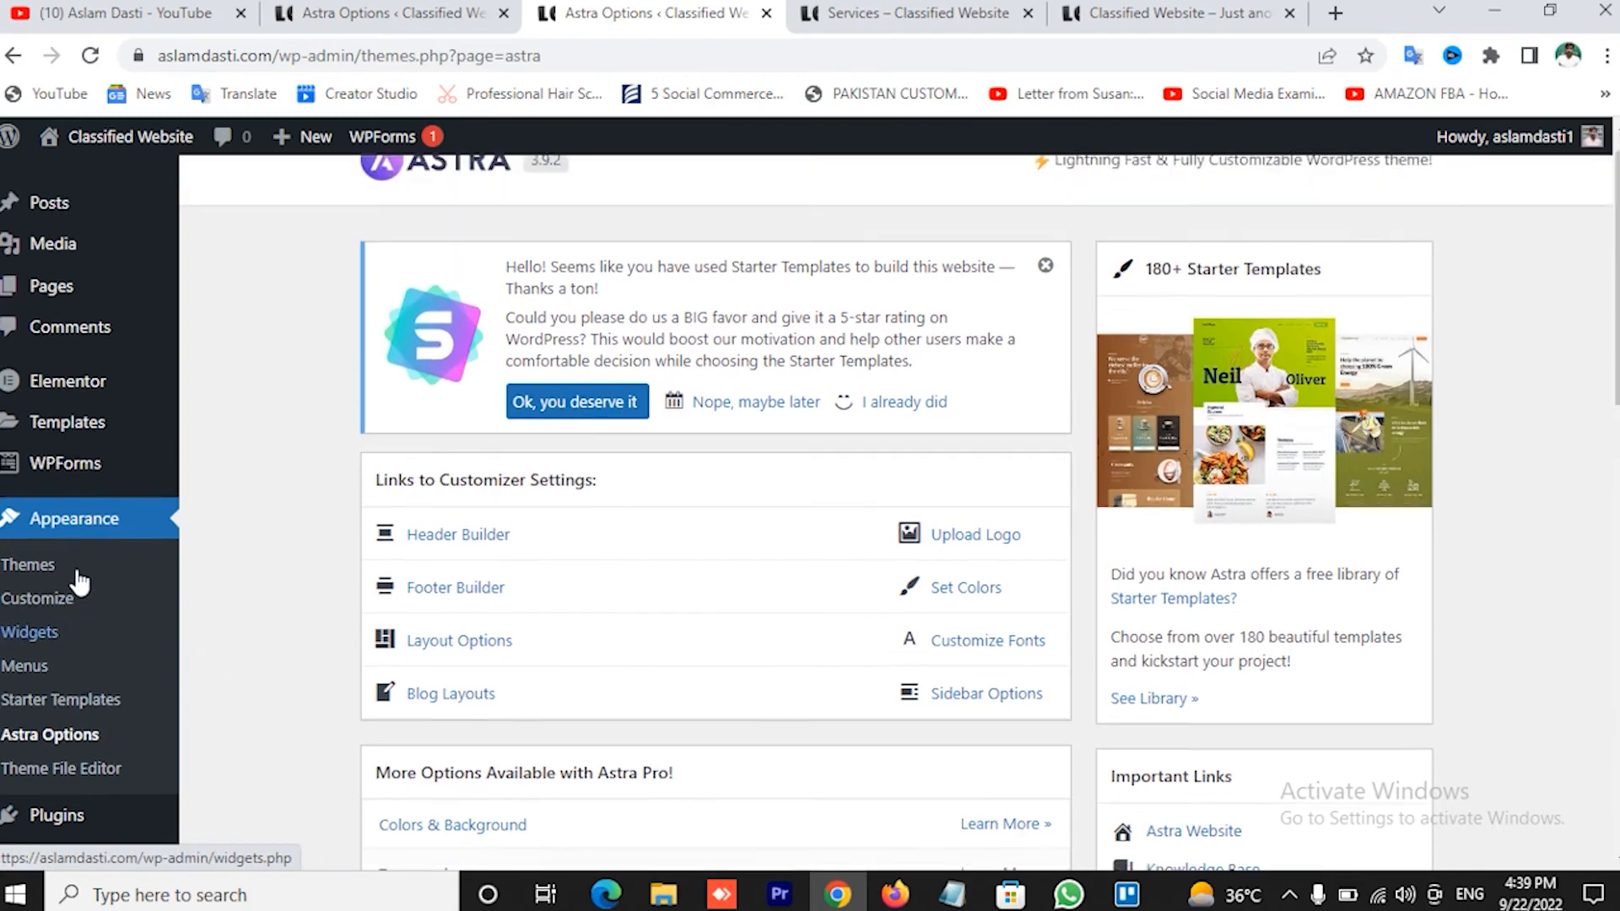
pyautogui.moveTo(88, 332)
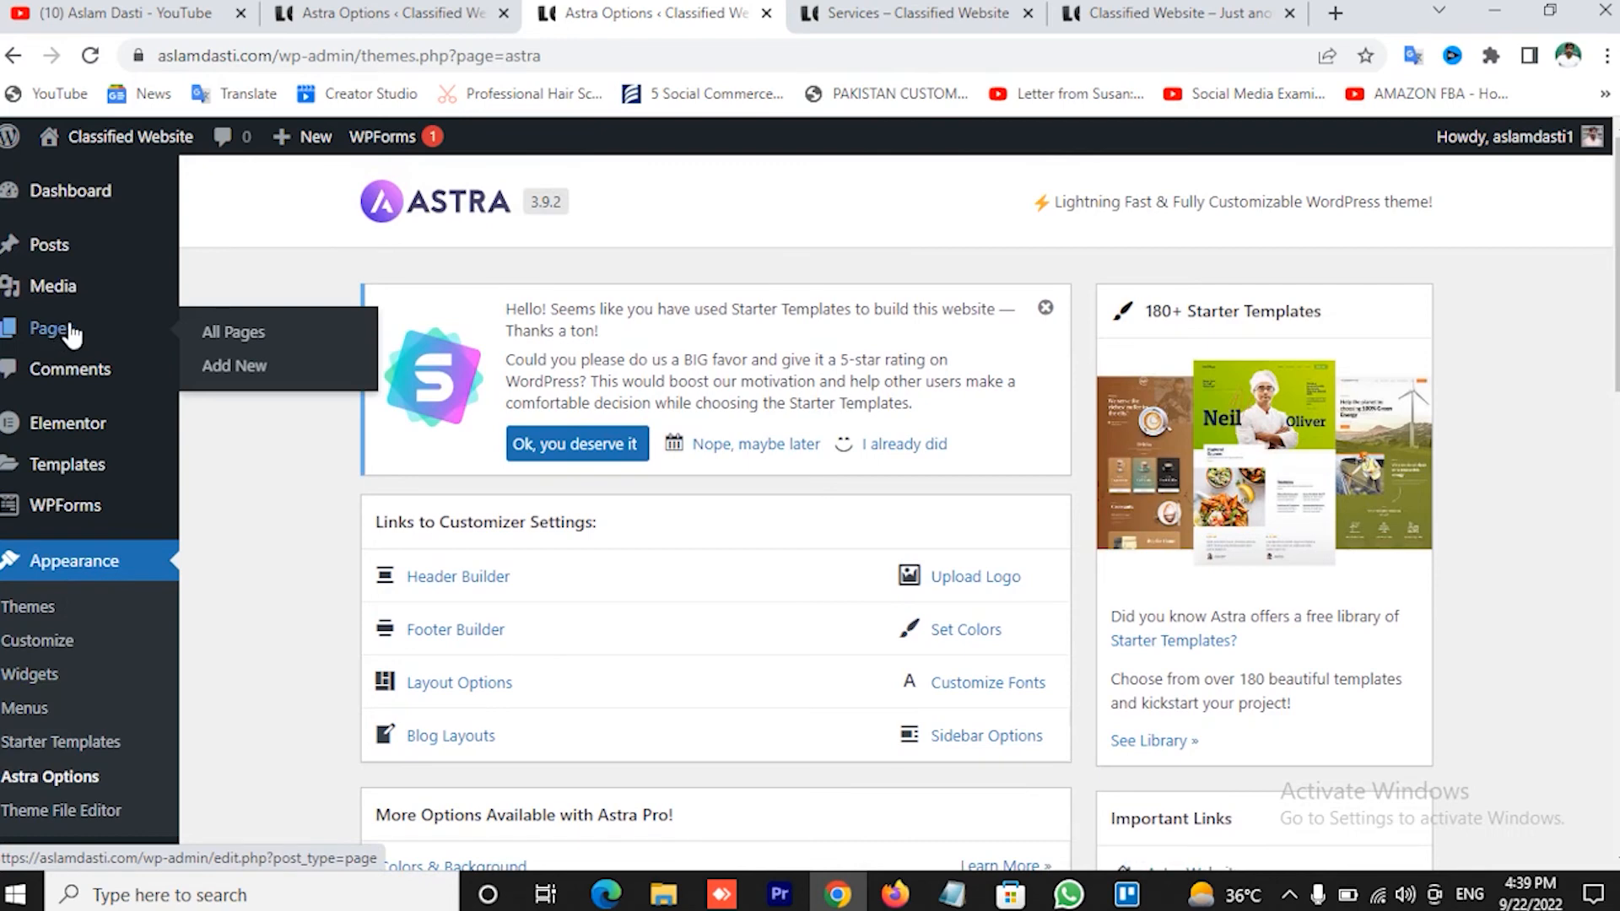
pyautogui.rightClick(232, 334)
pyautogui.click(270, 351)
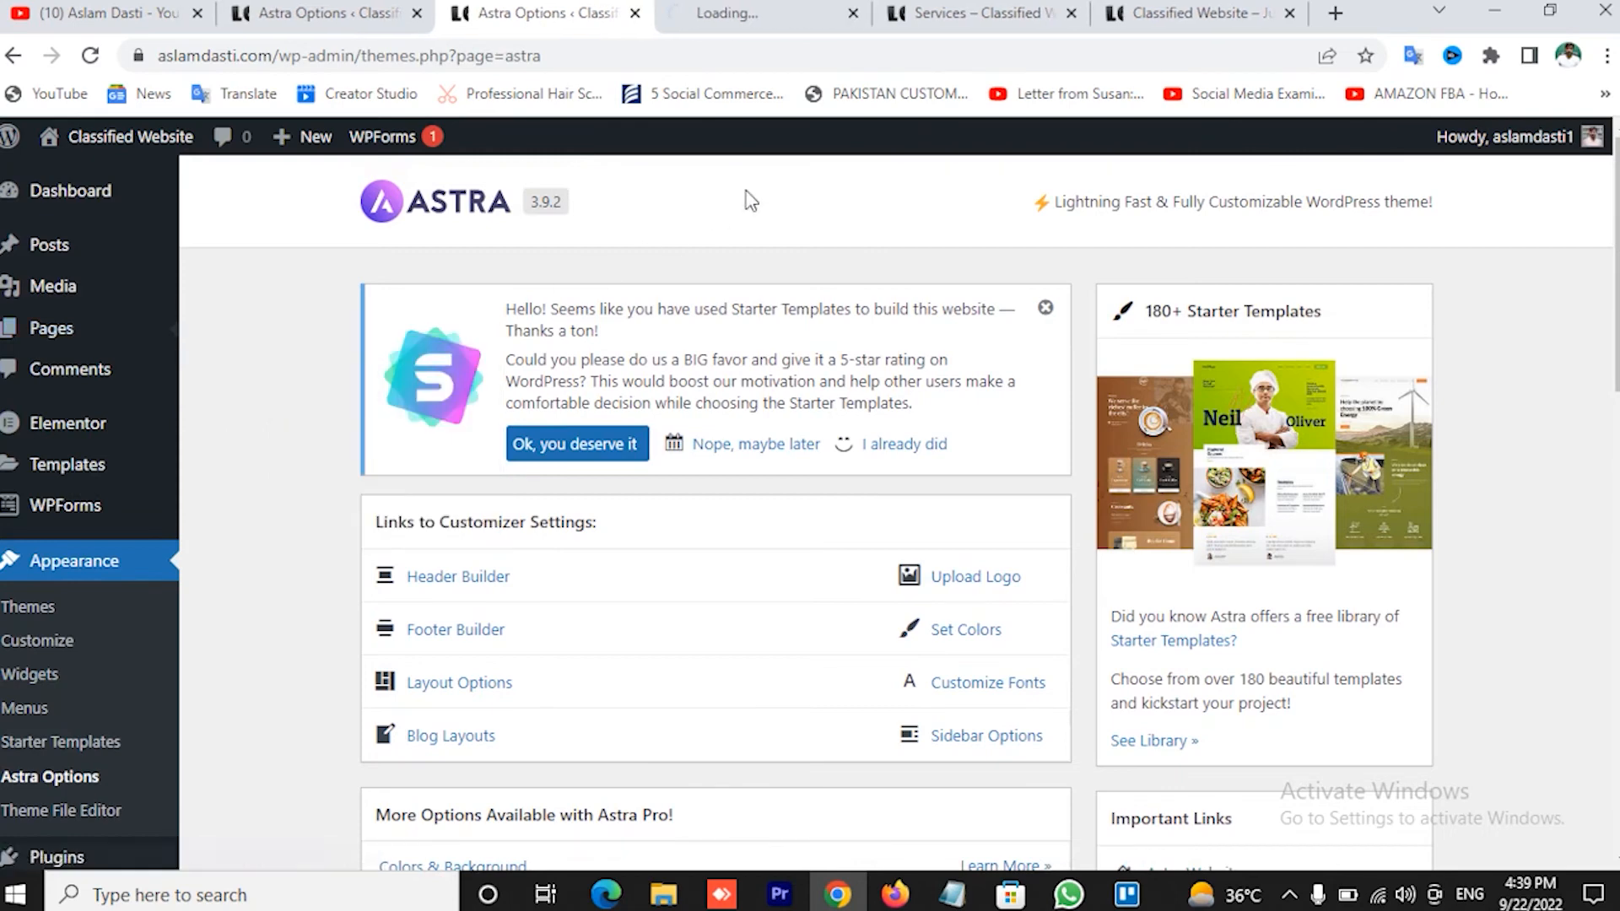
pyautogui.click(762, 17)
pyautogui.scroll(-1, 675, 481)
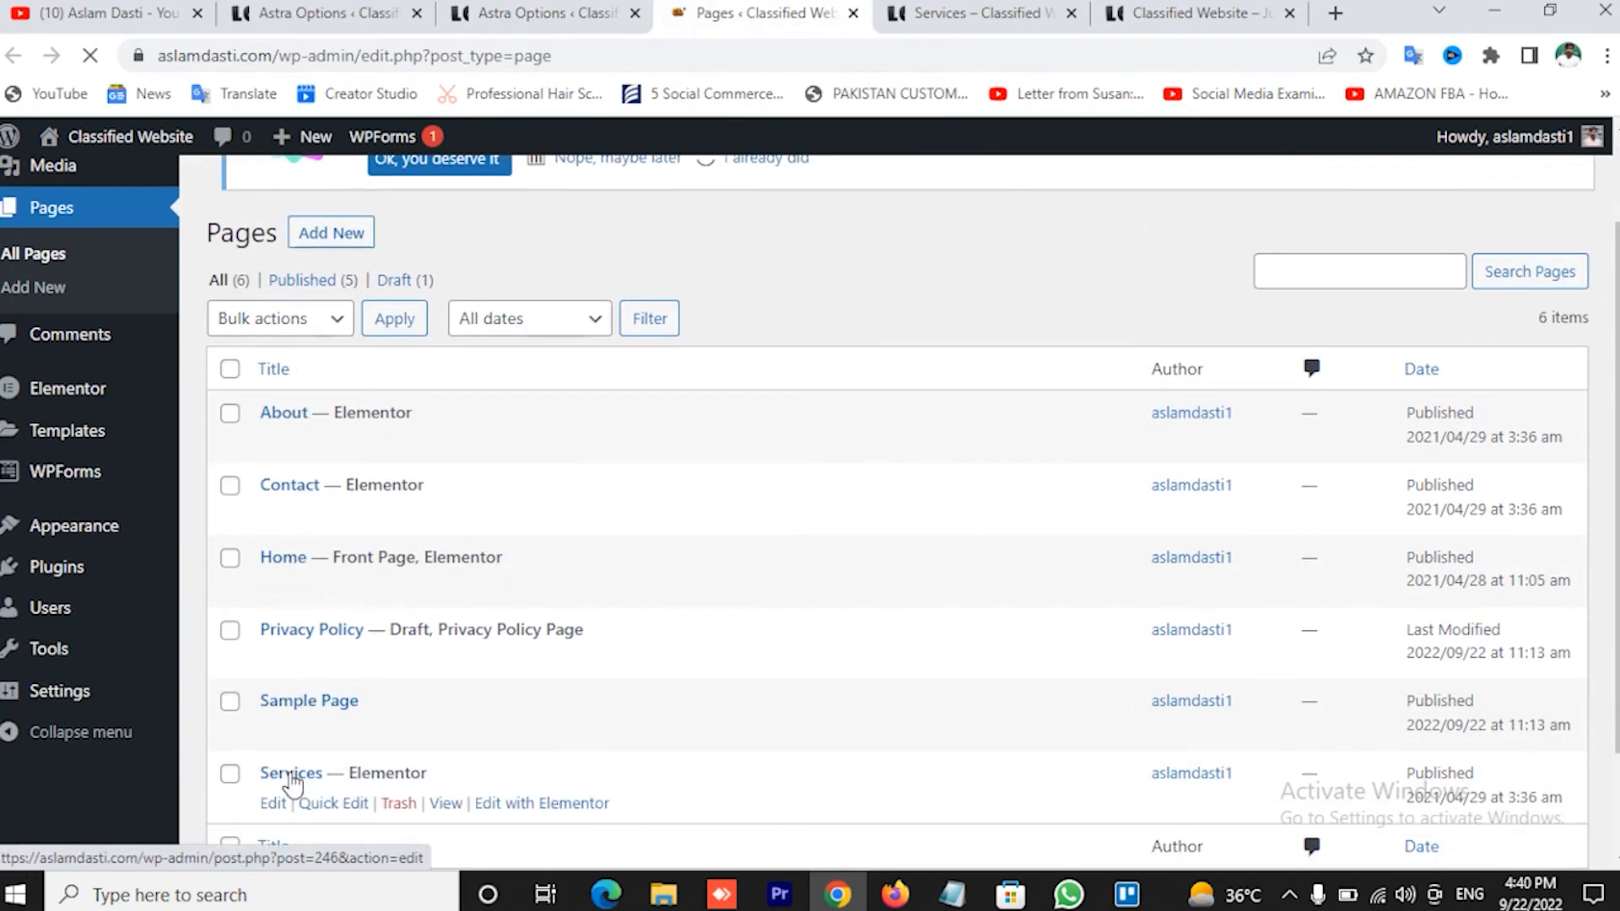
pyautogui.scroll(-2, 388, 624)
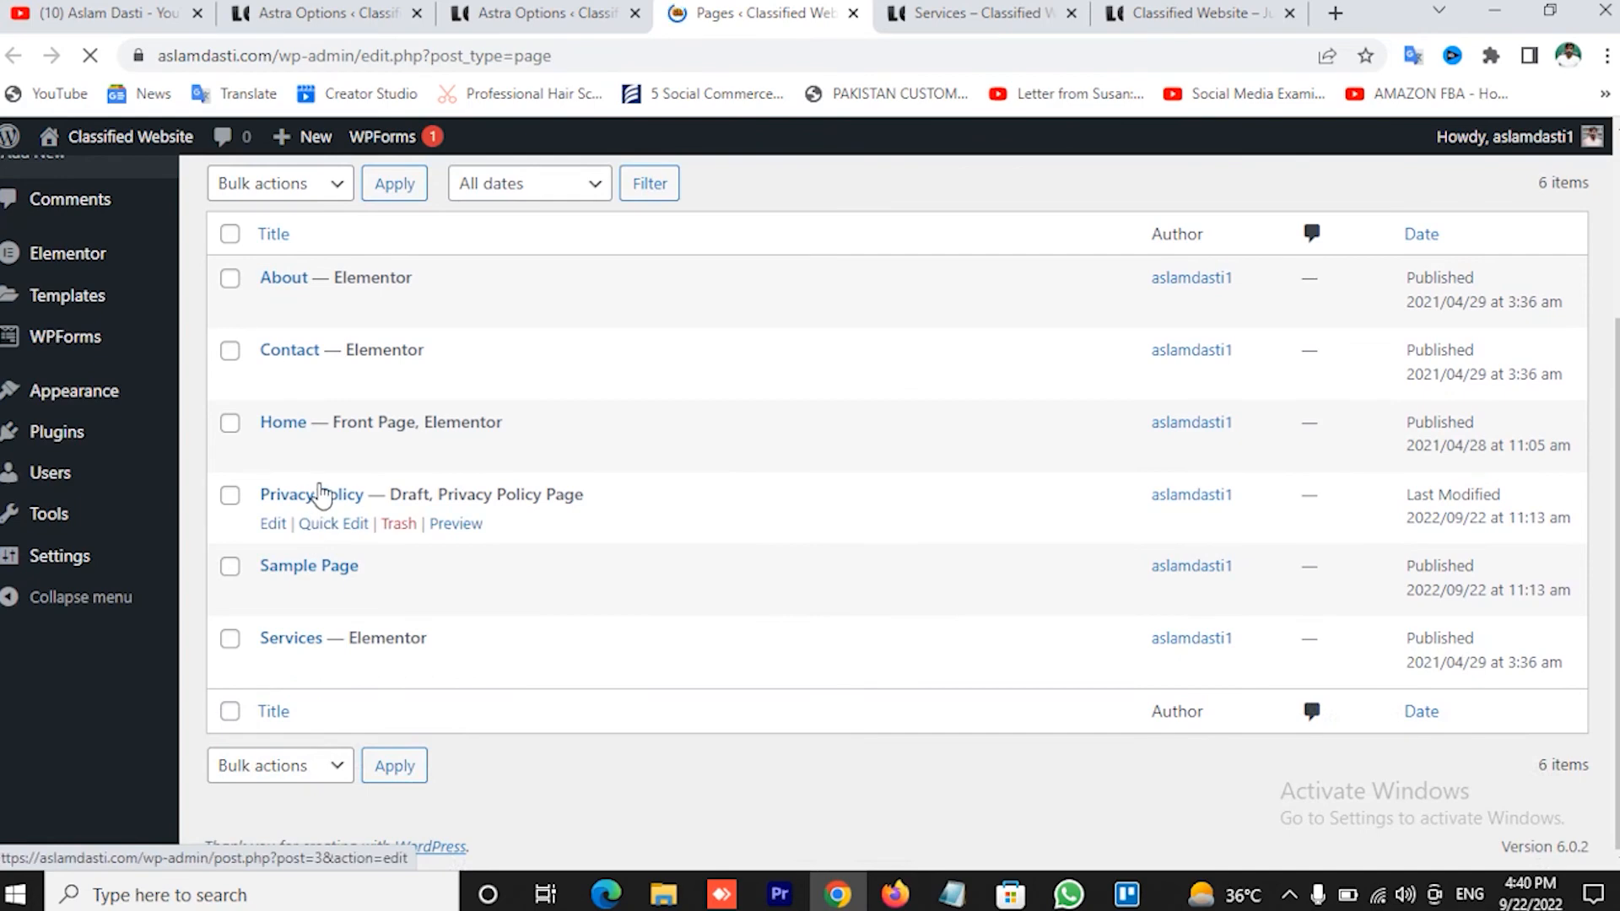
pyautogui.scroll(3, 341, 438)
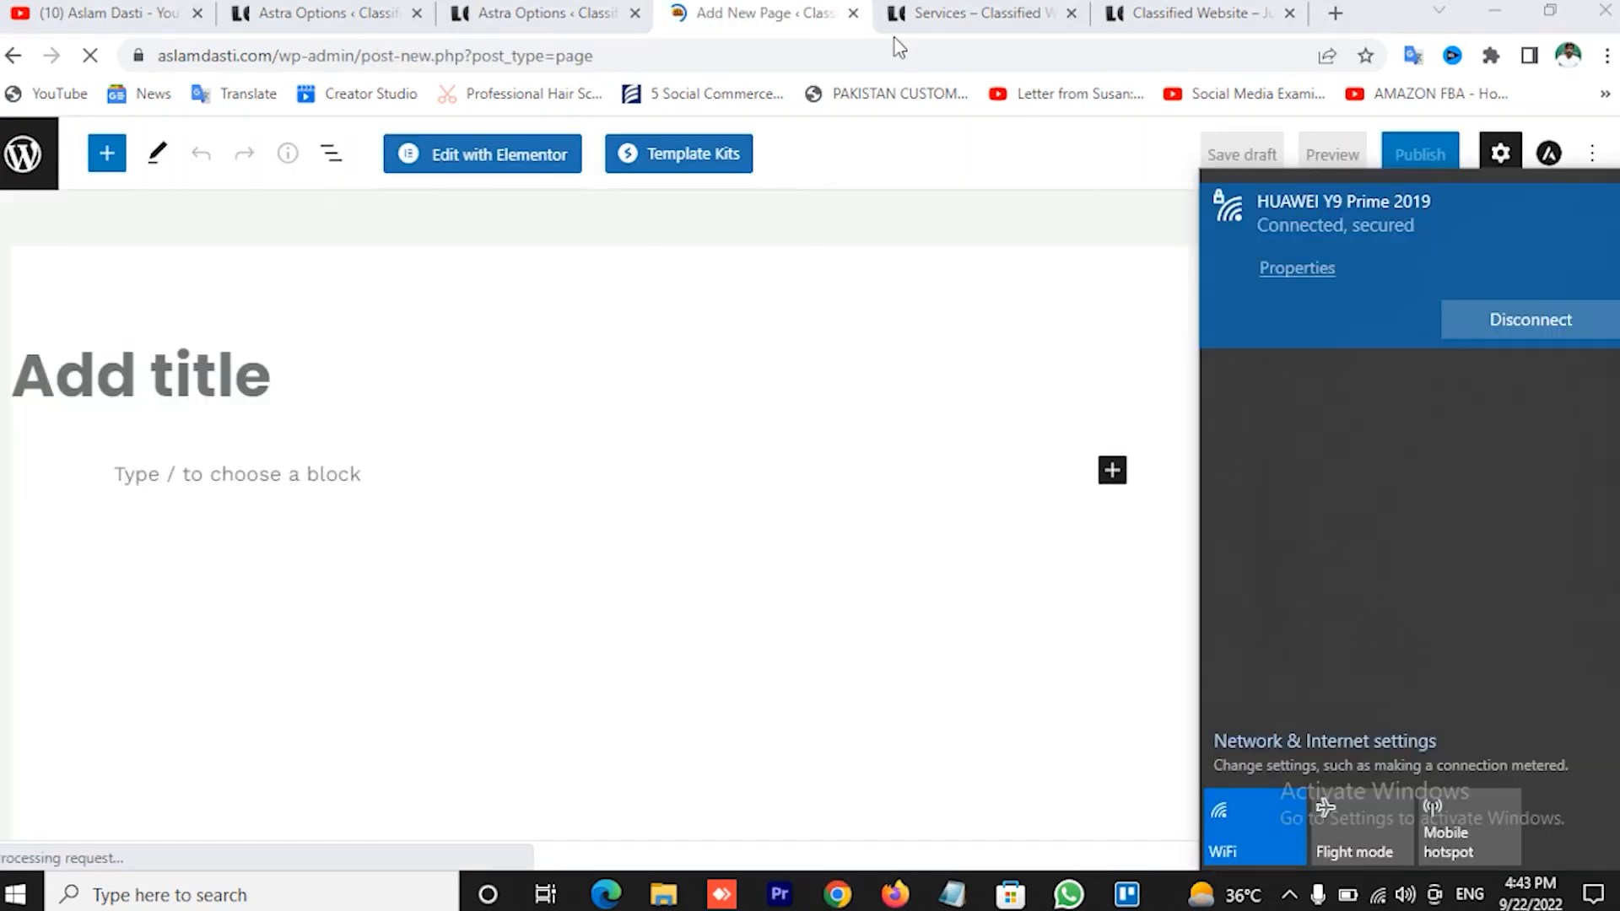
# Title the new page "Disclaimer" and publish it
pyautogui.click(511, 344)
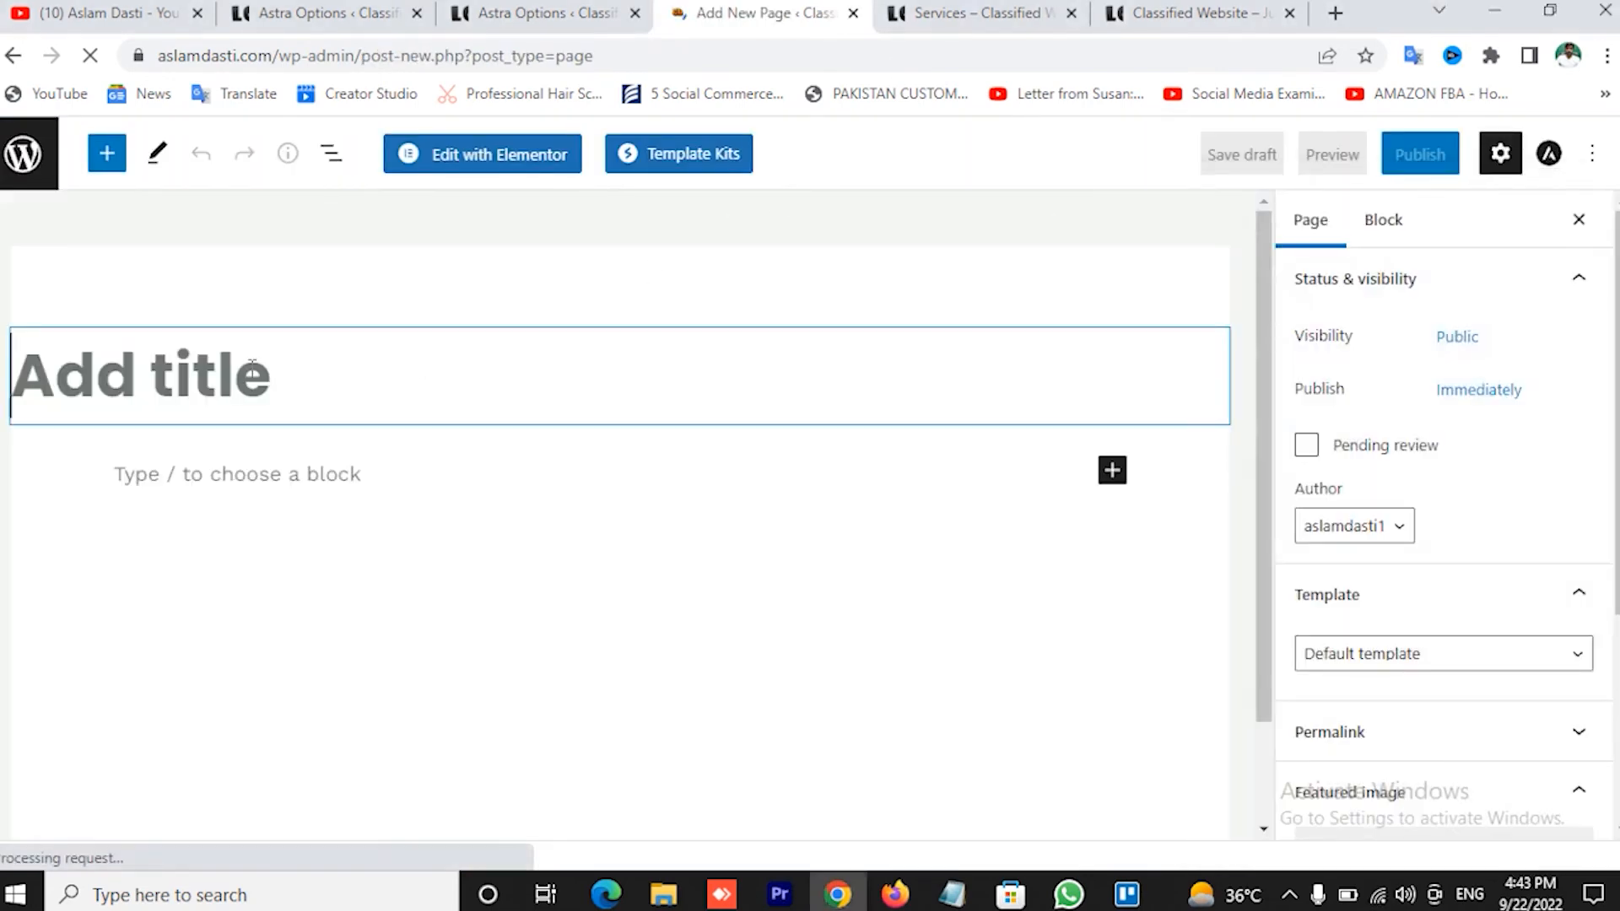
pyautogui.write('Dic')
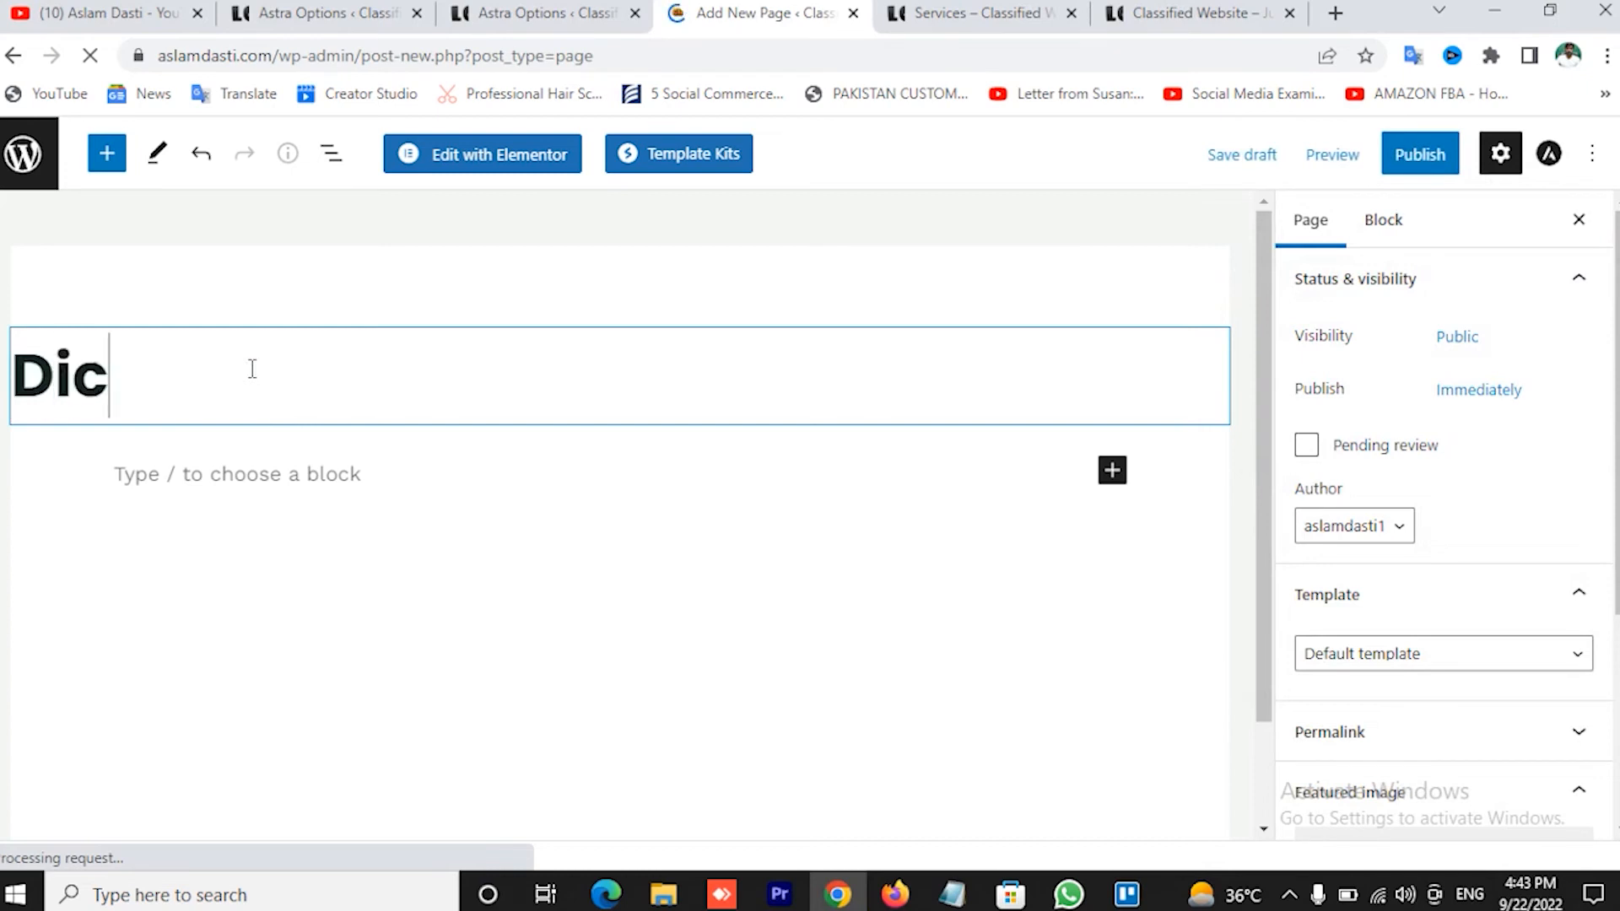
pyautogui.press('BackSpace')
pyautogui.write('sclaine')
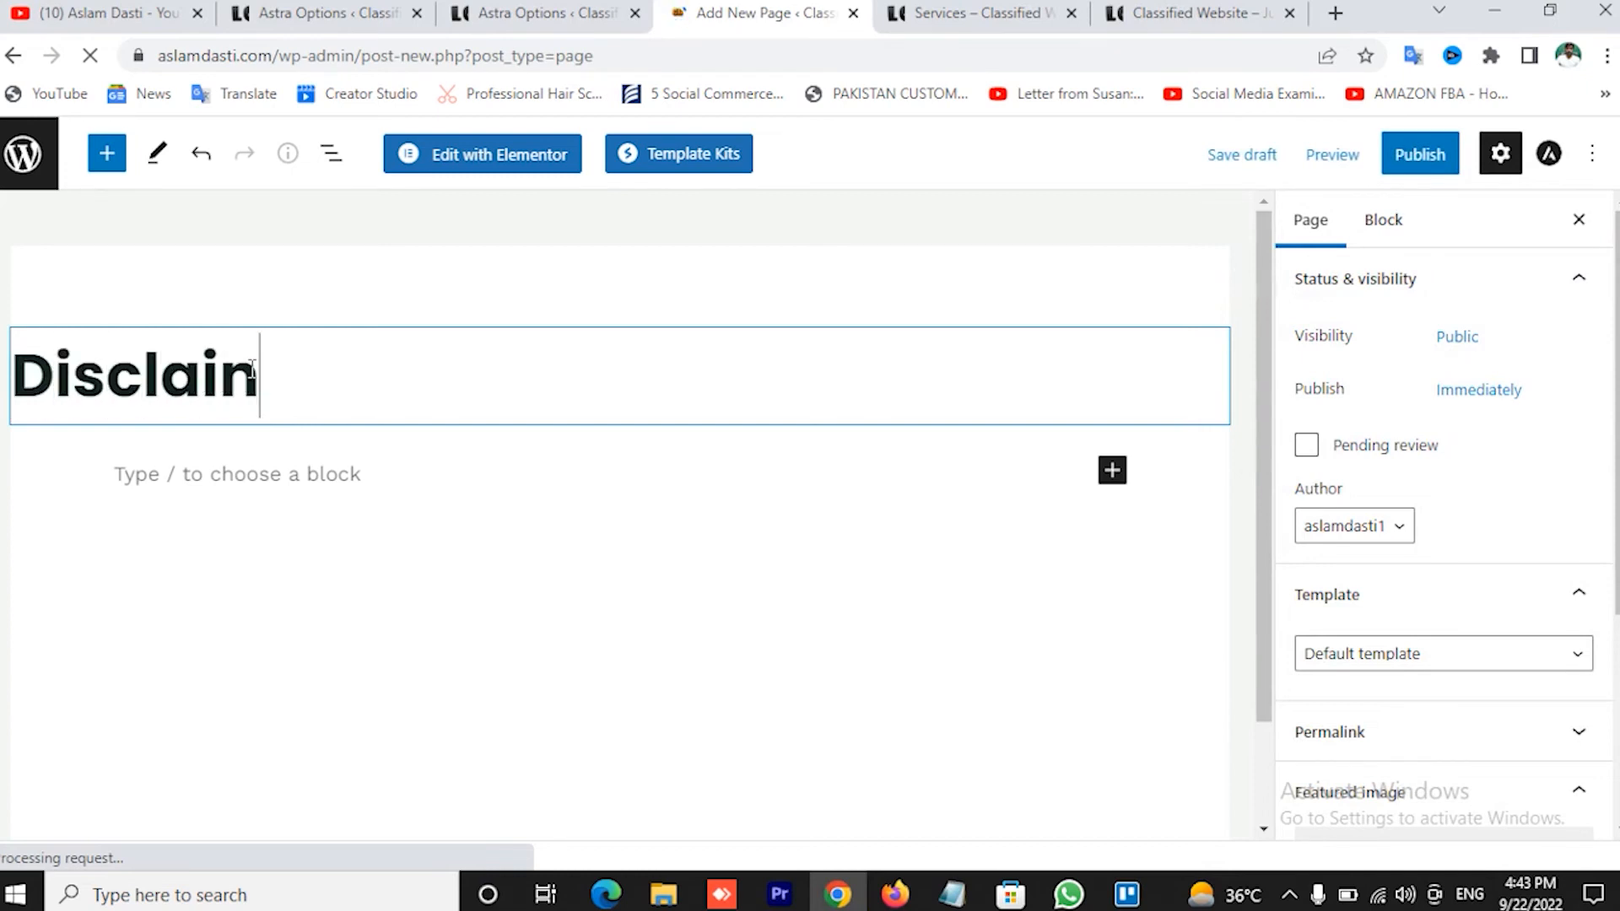
pyautogui.press('BackSpace')
pyautogui.press('BackSpace')
pyautogui.write('mer')
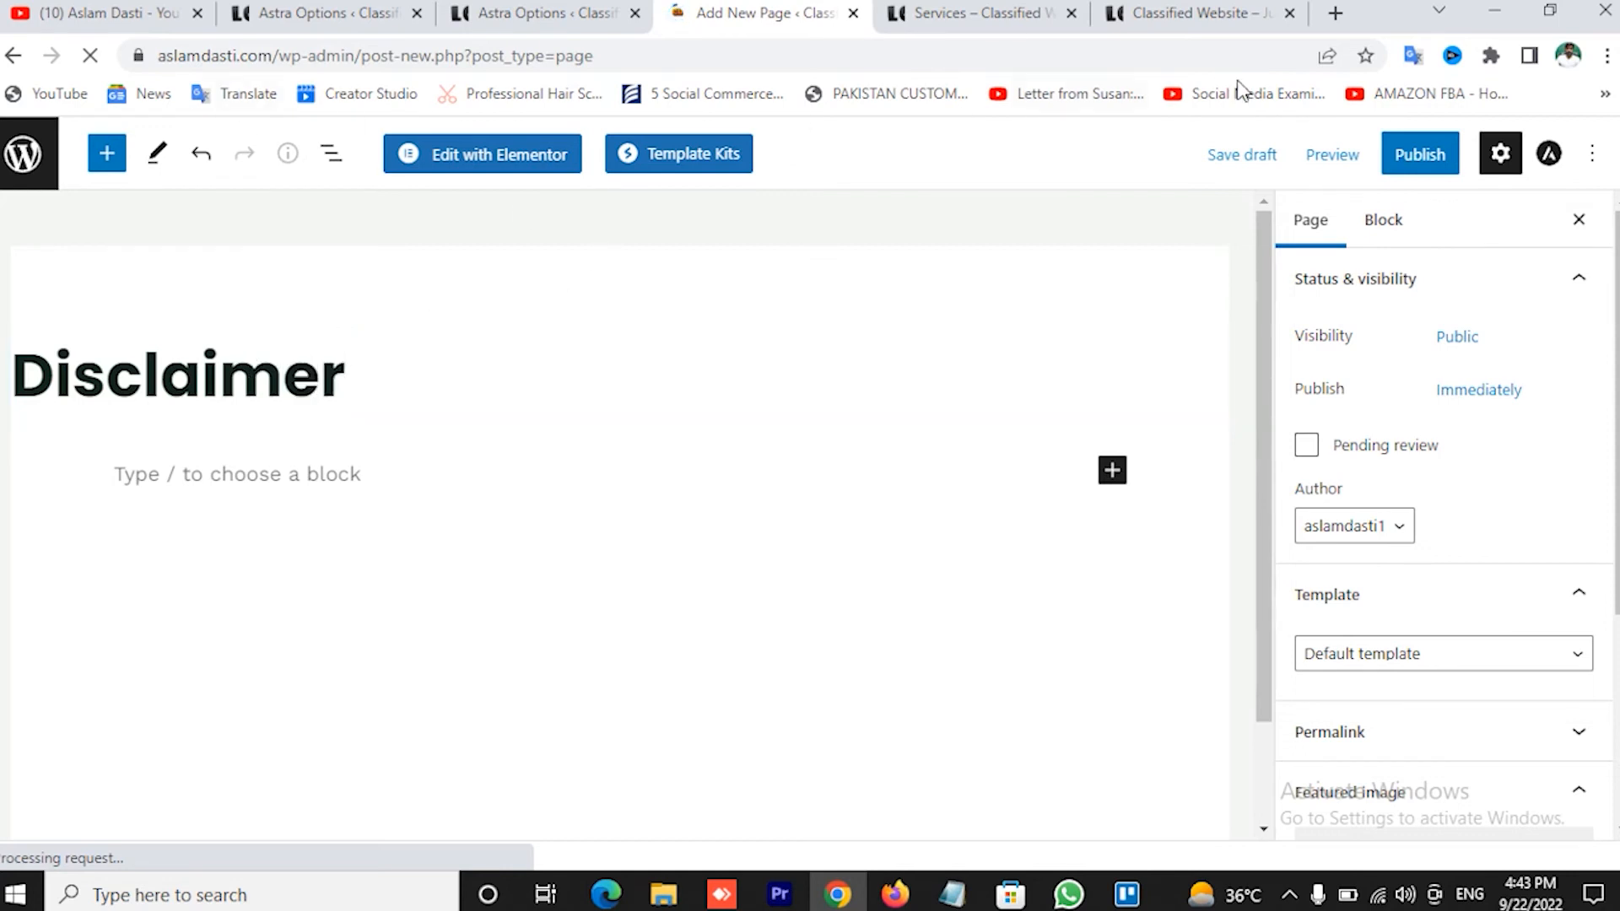
pyautogui.click(1422, 156)
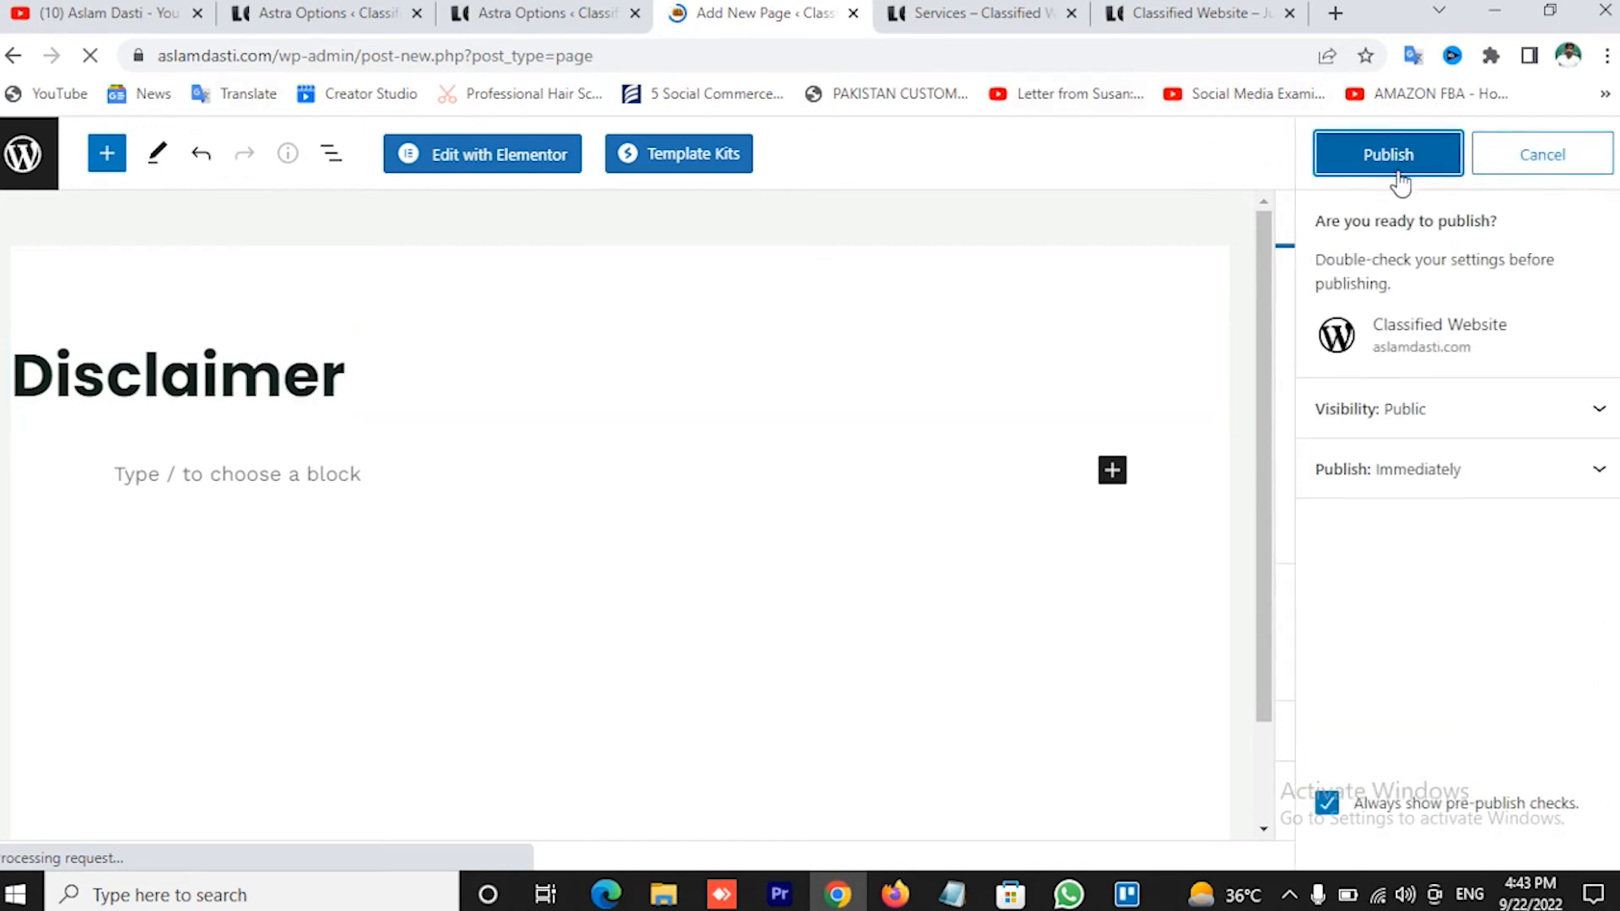
pyautogui.click(1388, 160)
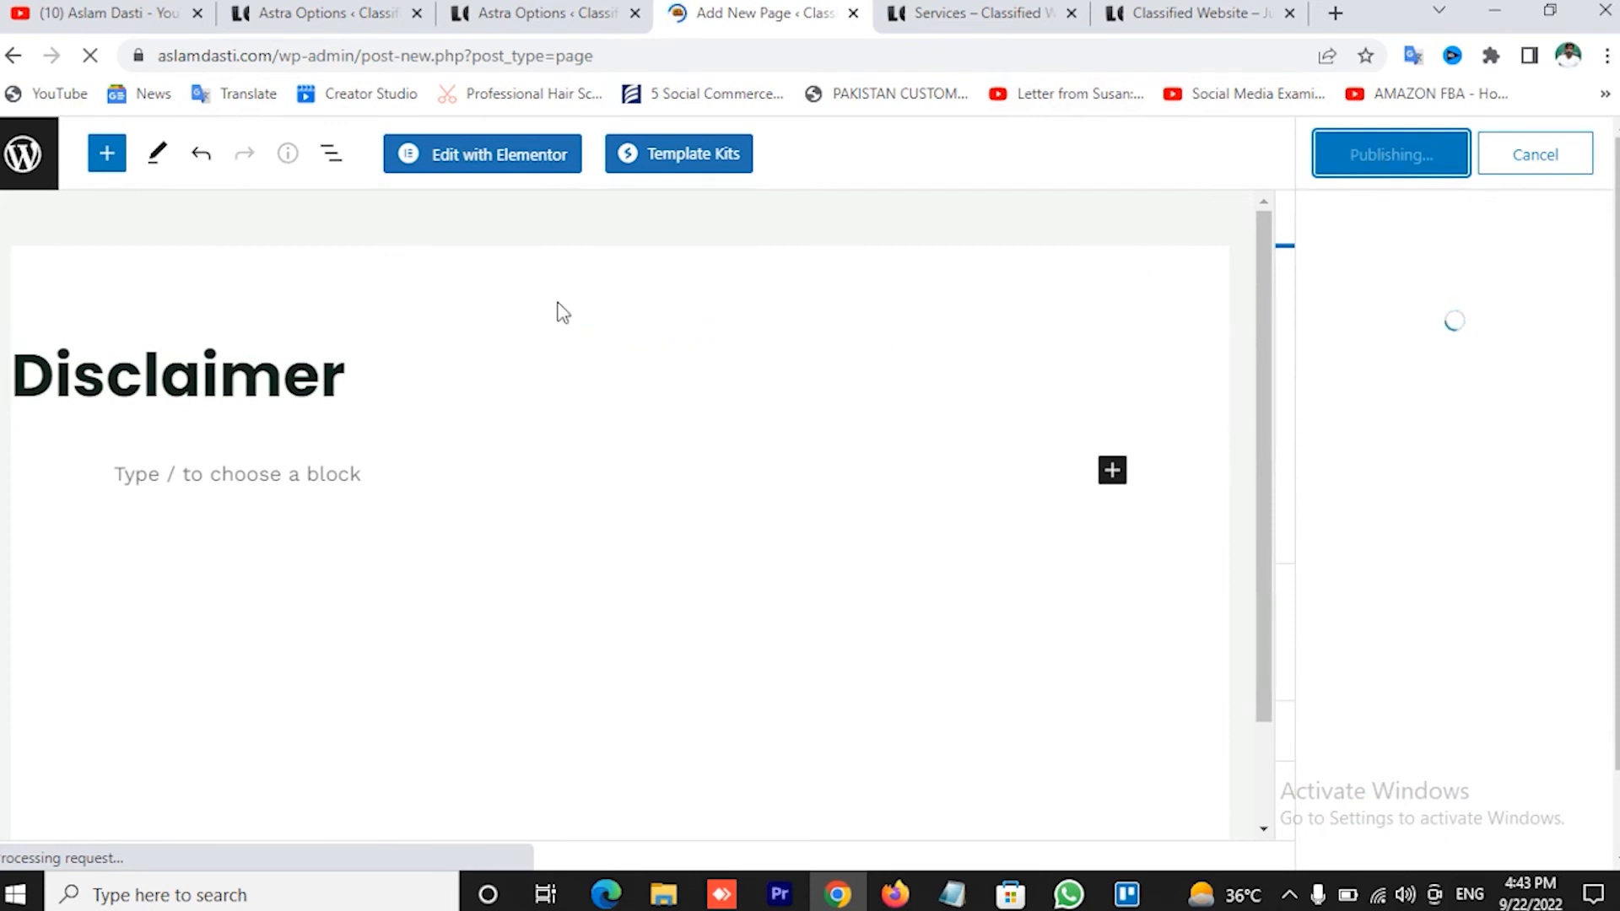
# Open the Menus page under Appearance from Astra Options, and check the header menu on the live Services page
pyautogui.click(524, 13)
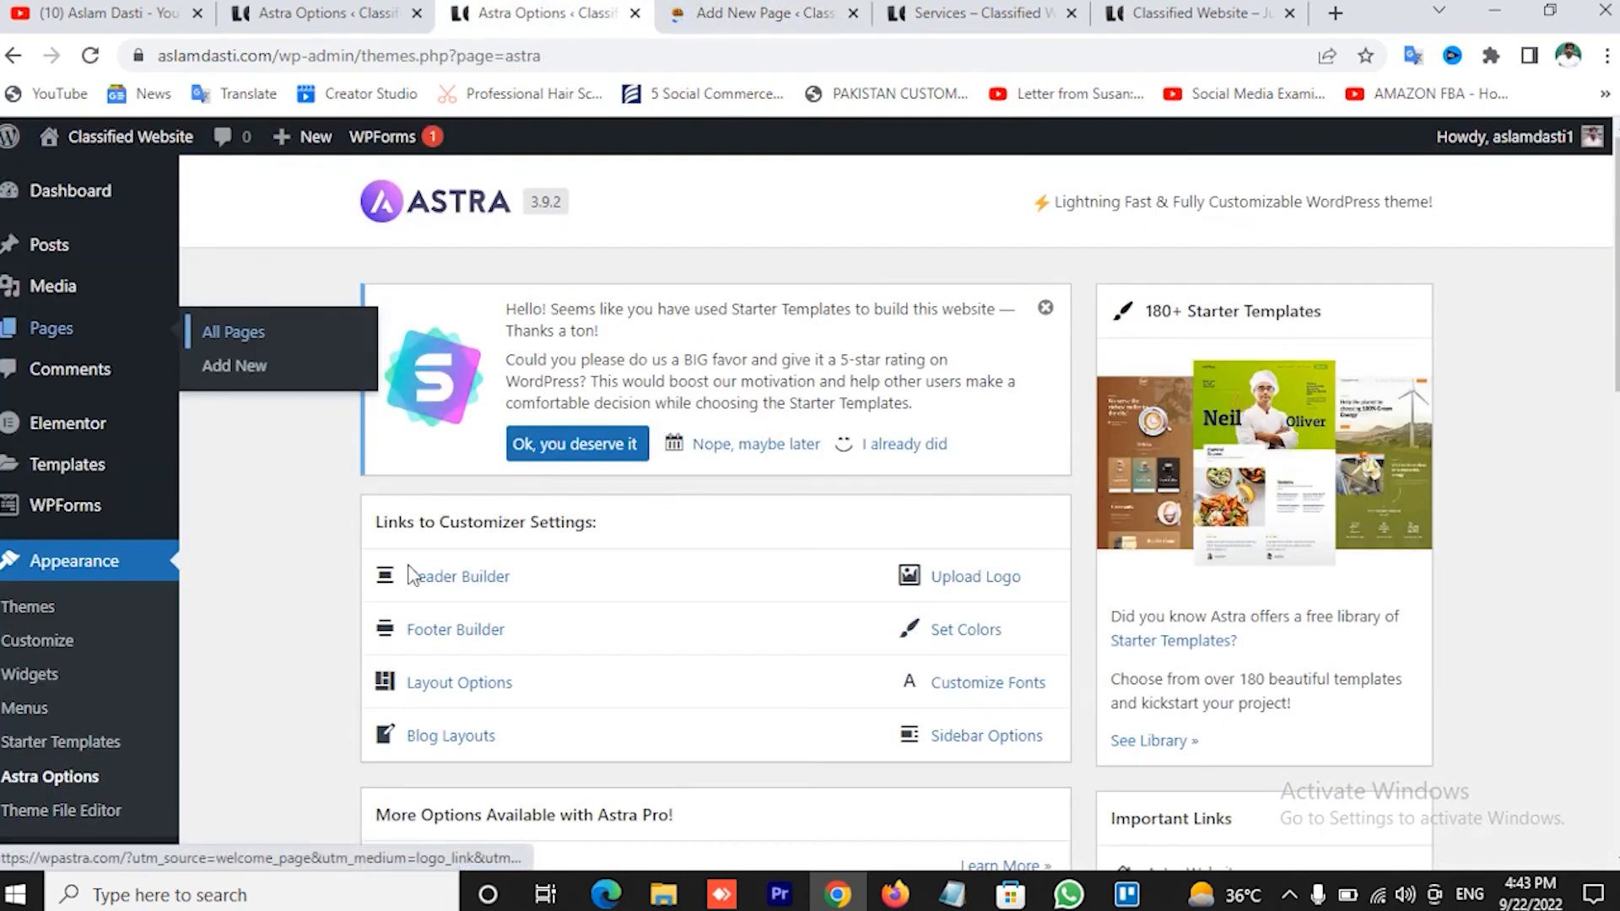
pyautogui.click(37, 722)
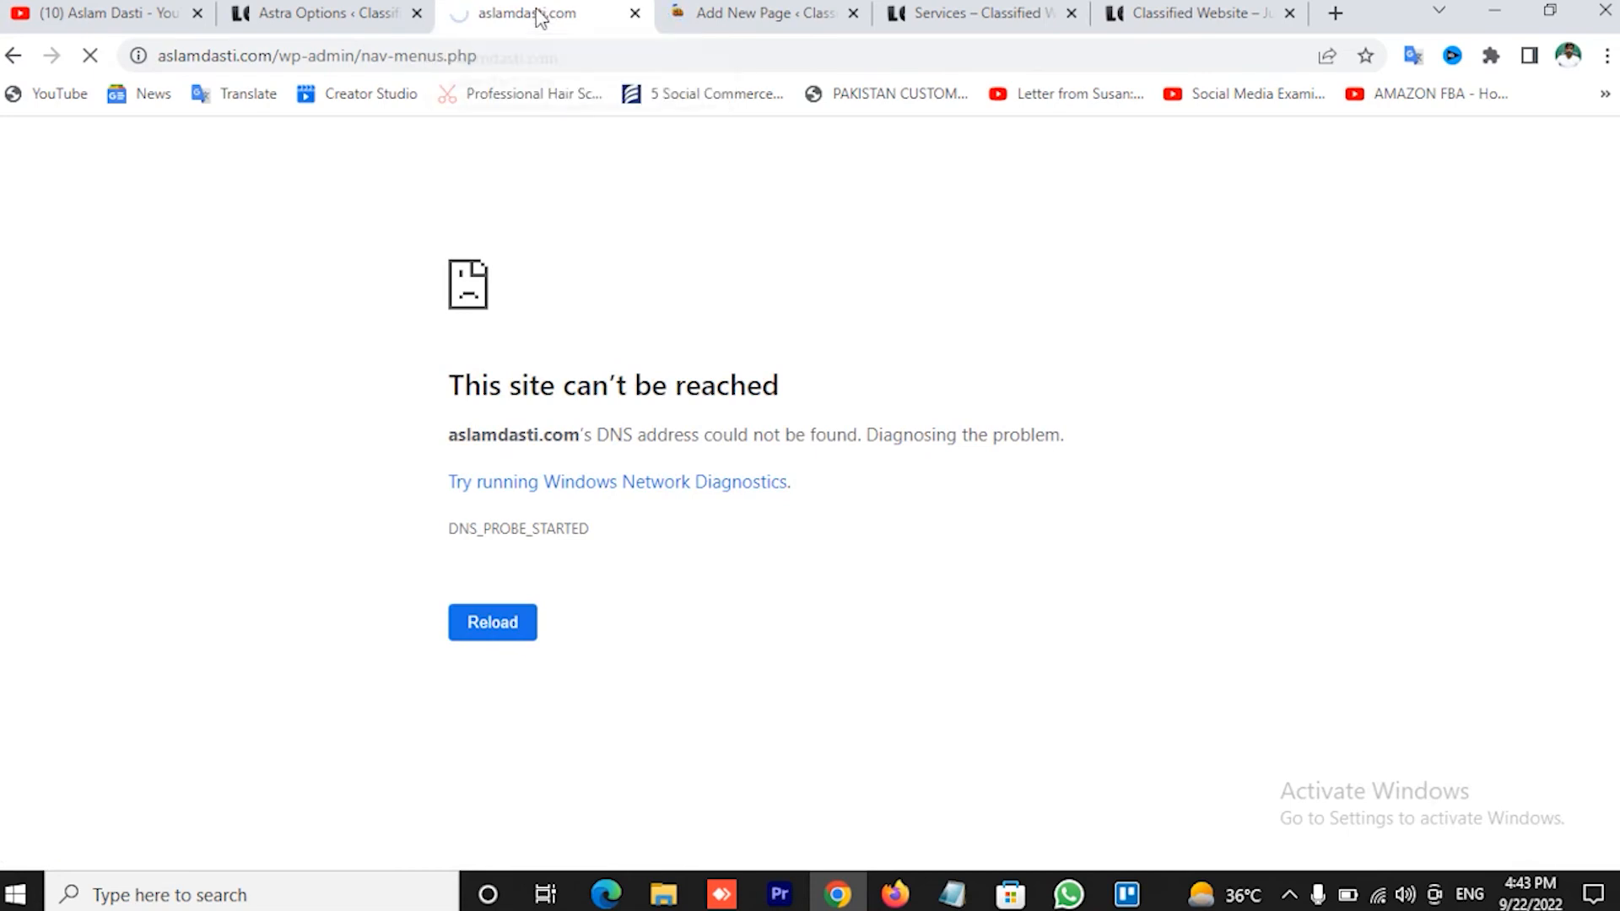
pyautogui.click(319, 13)
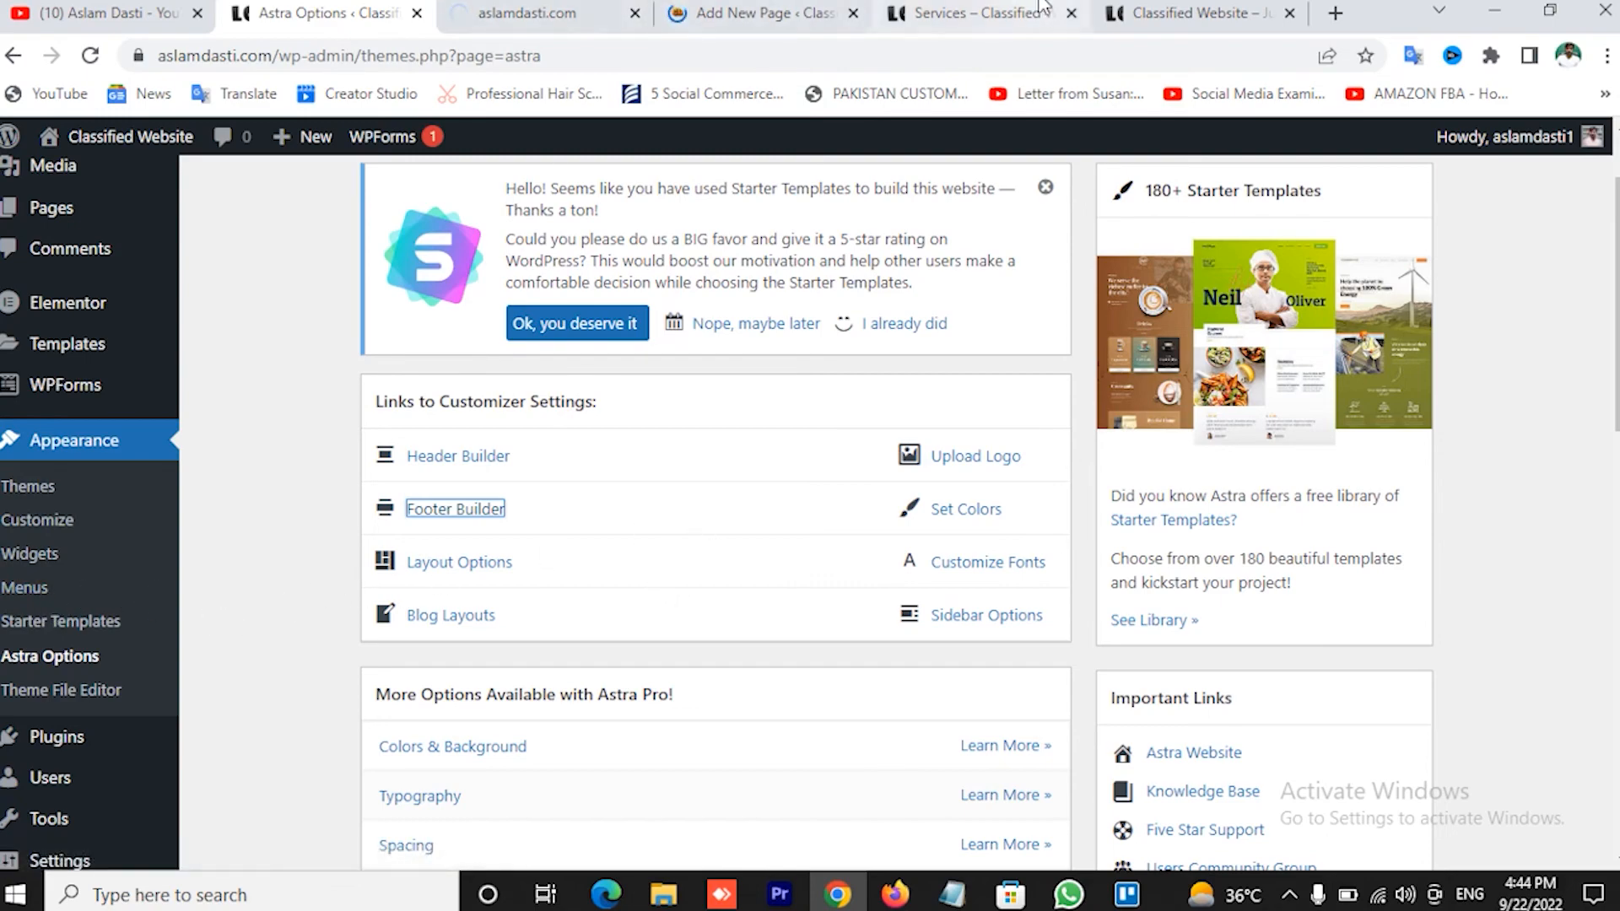
pyautogui.click(1011, 10)
pyautogui.scroll(15, 864, 372)
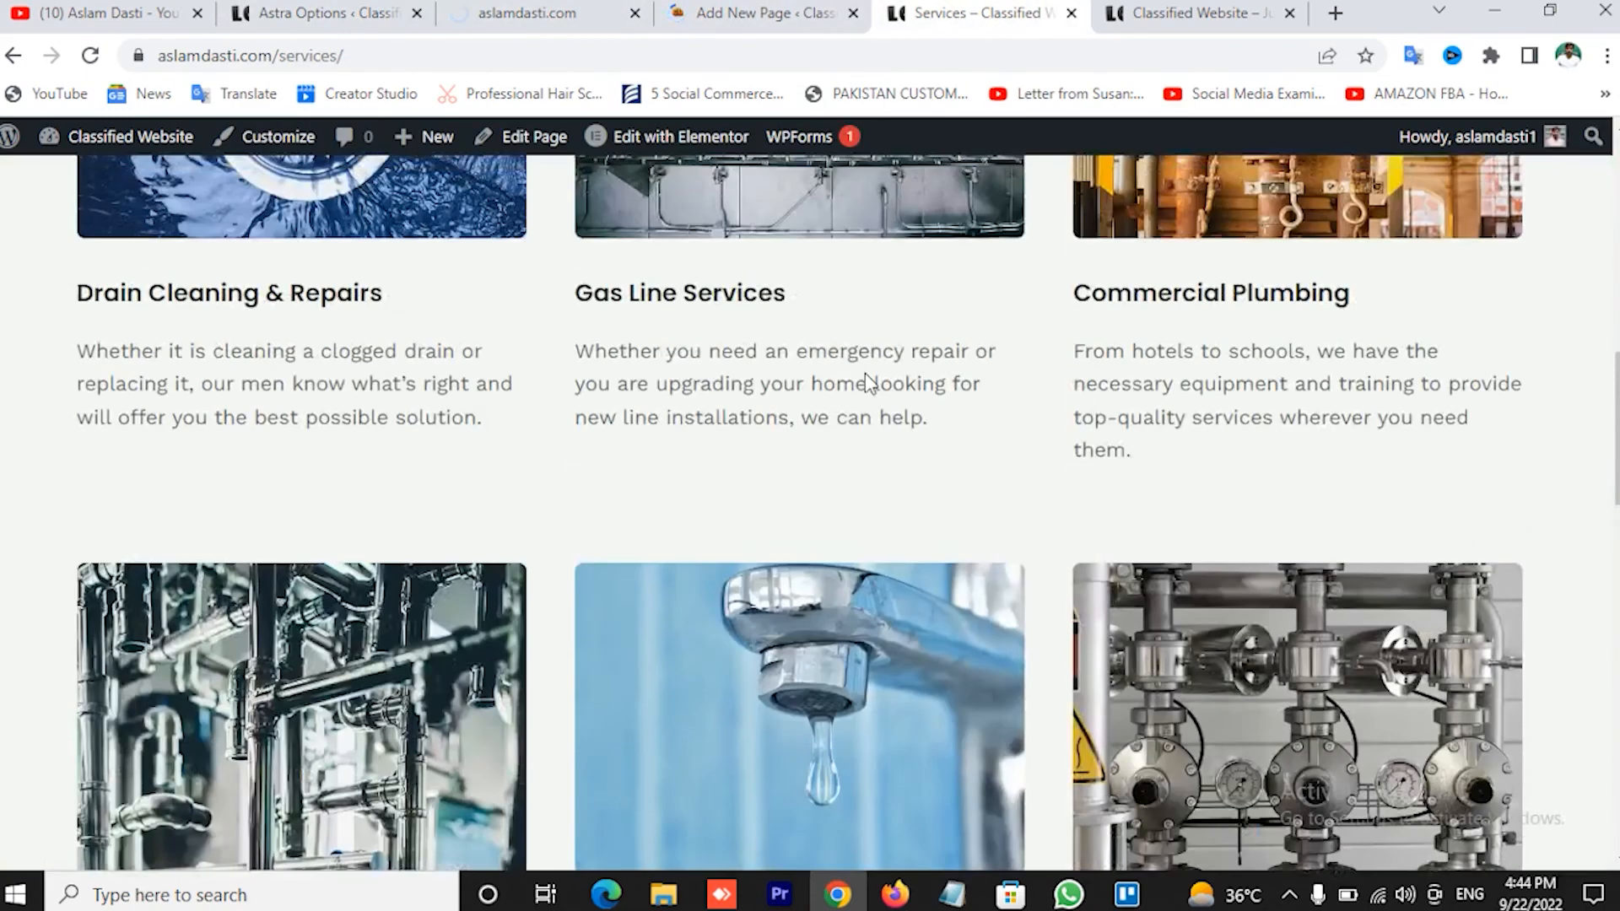
pyautogui.scroll(1, 870, 384)
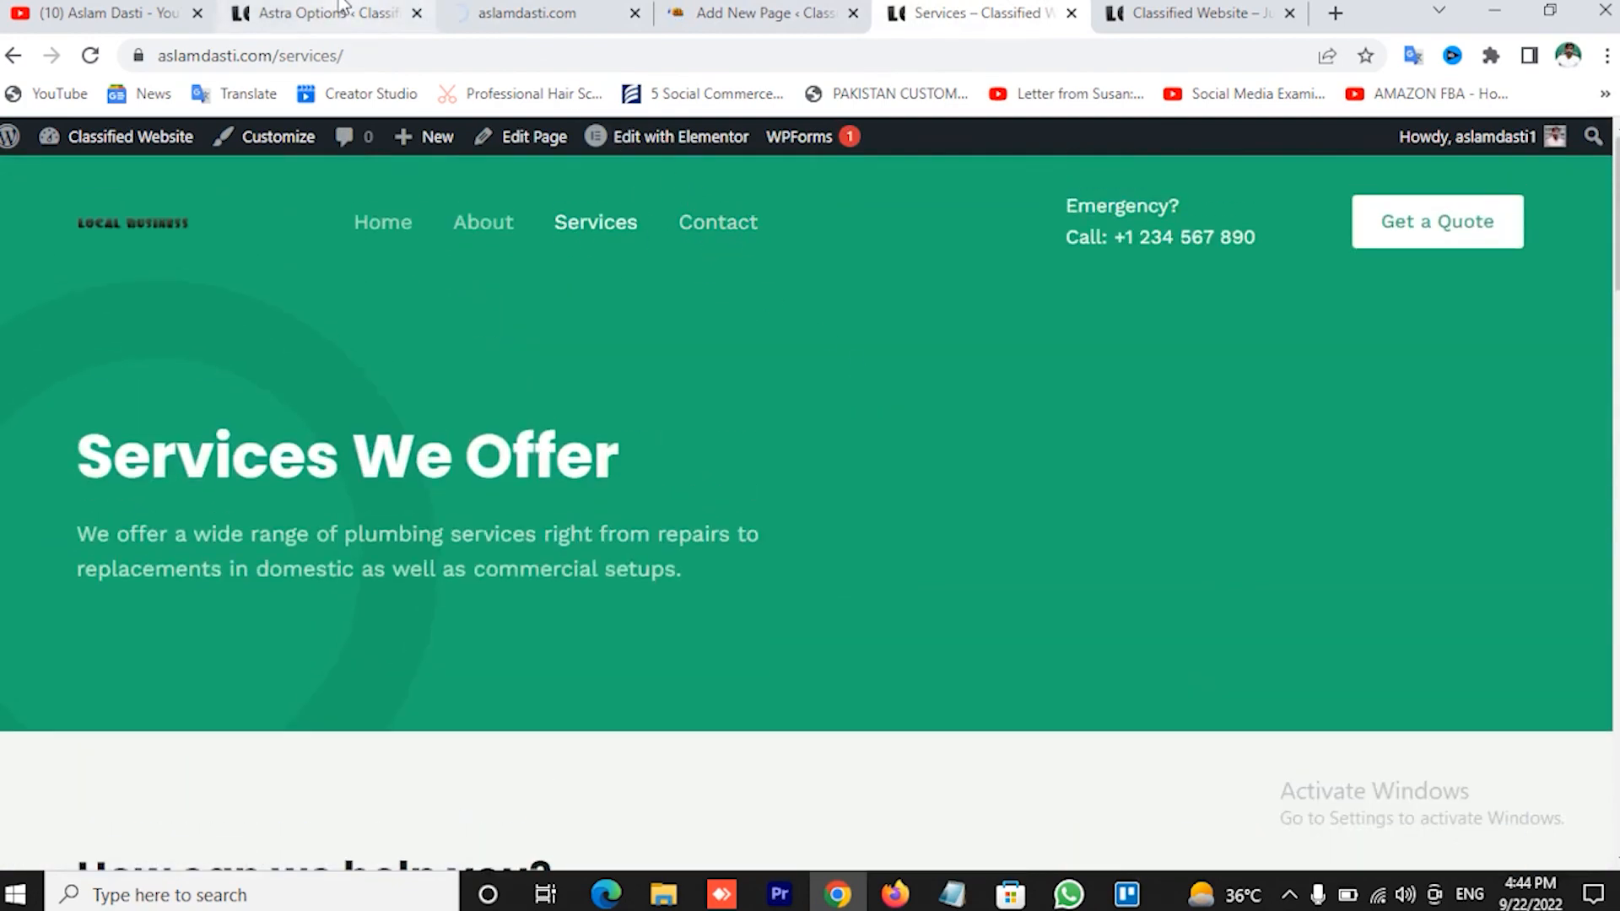
# Open the Add New plugins page in a new browser tab, and return to the Menus page
pyautogui.click(308, 13)
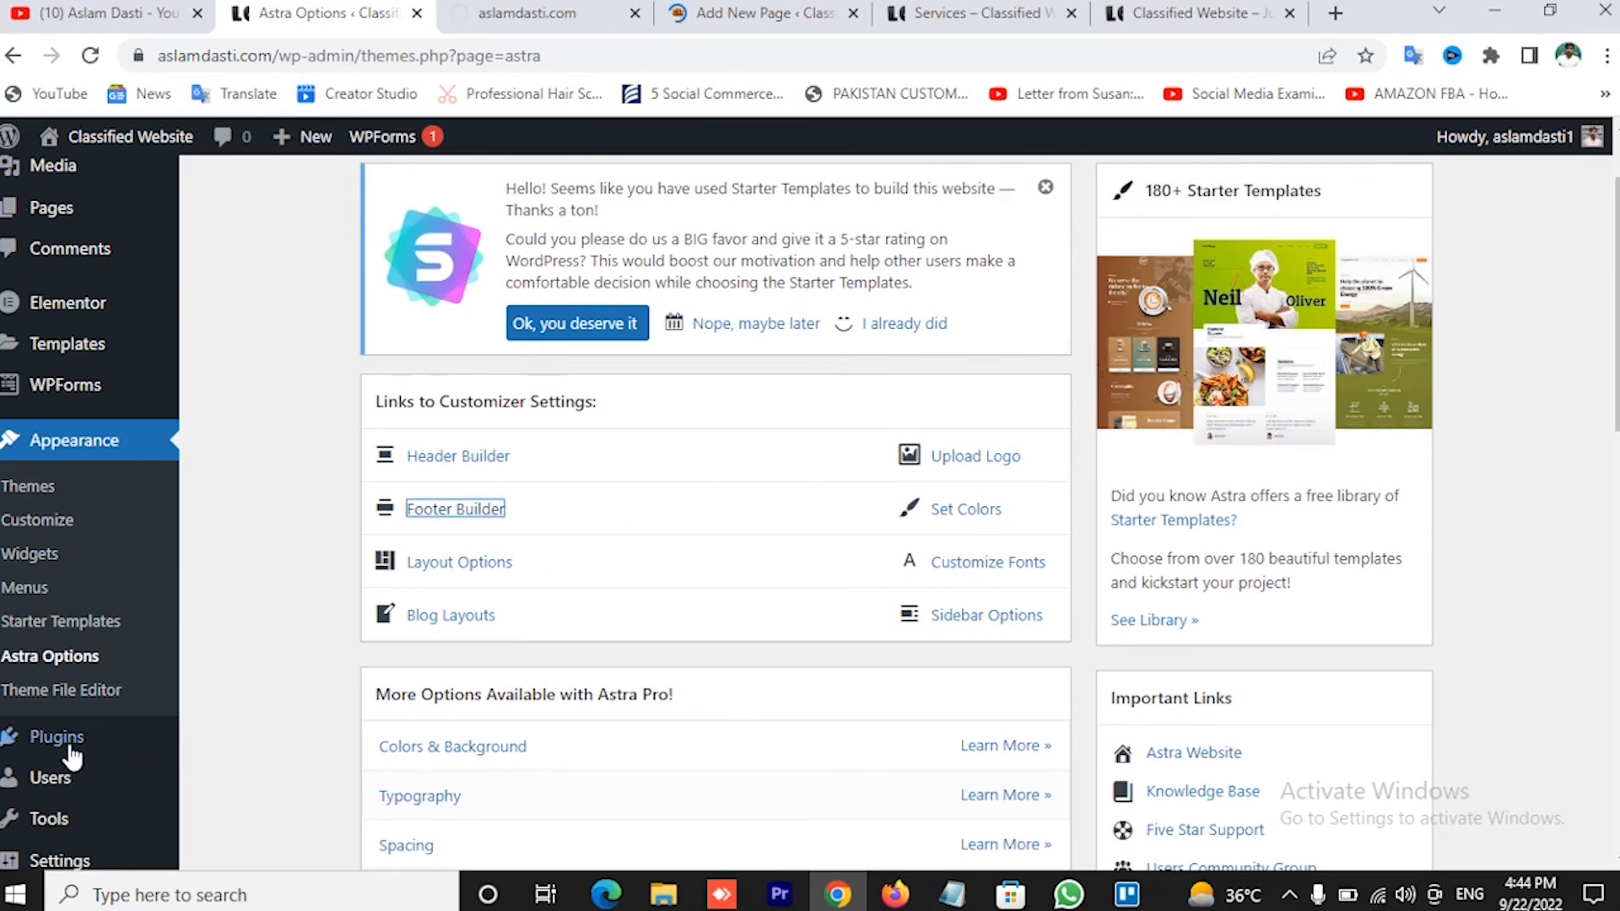
pyautogui.moveTo(59, 746)
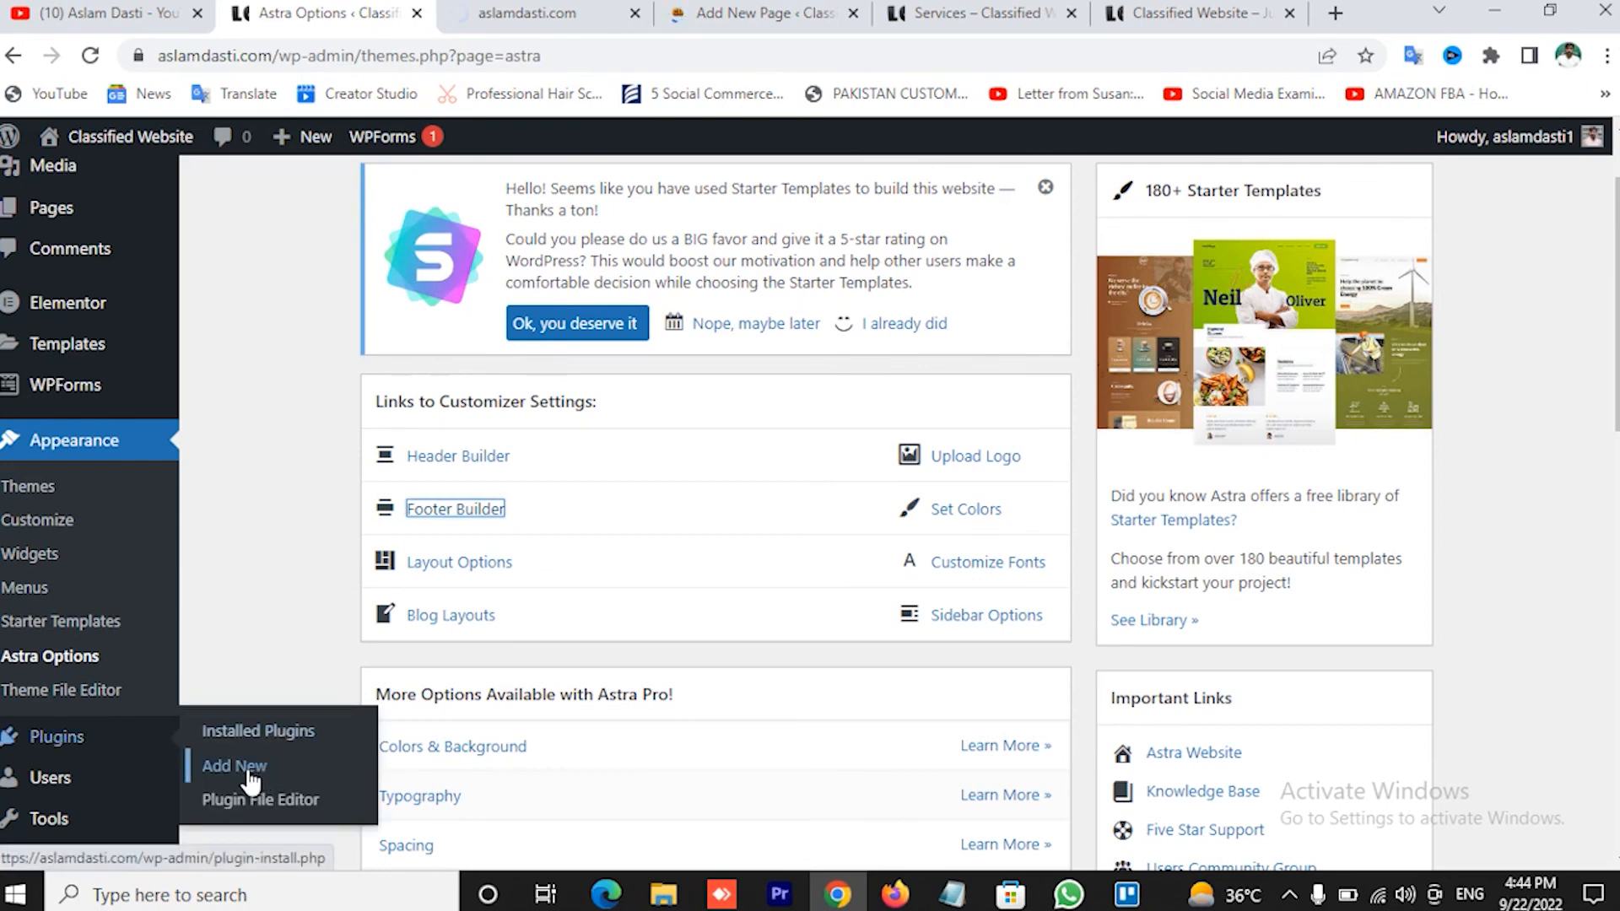
pyautogui.rightClick(247, 767)
pyautogui.click(355, 580)
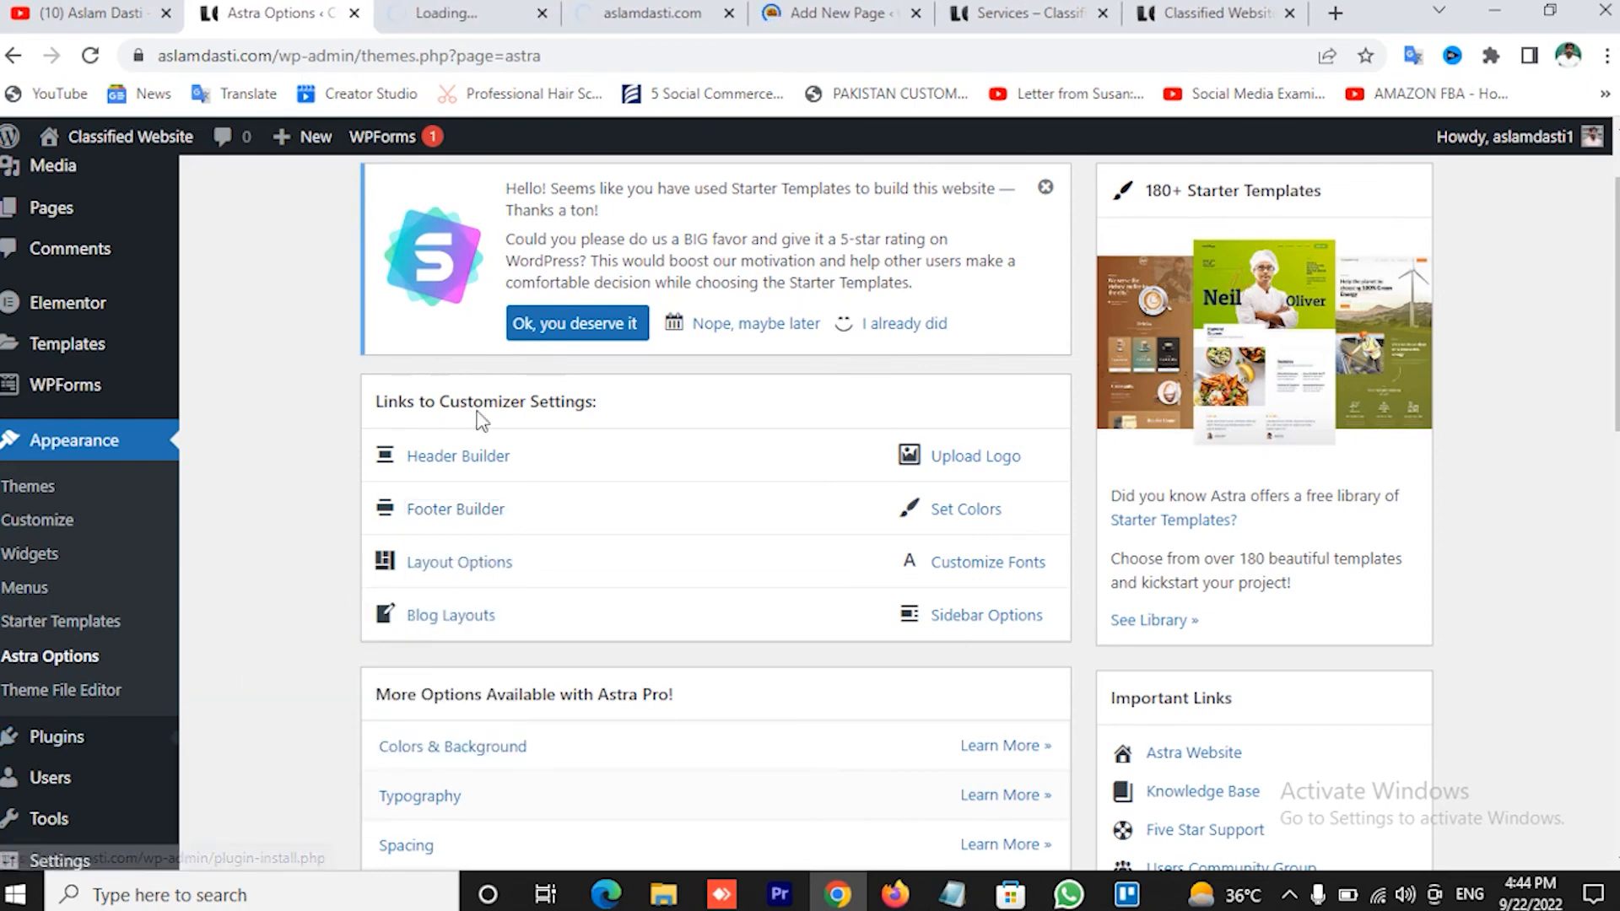
pyautogui.click(450, 11)
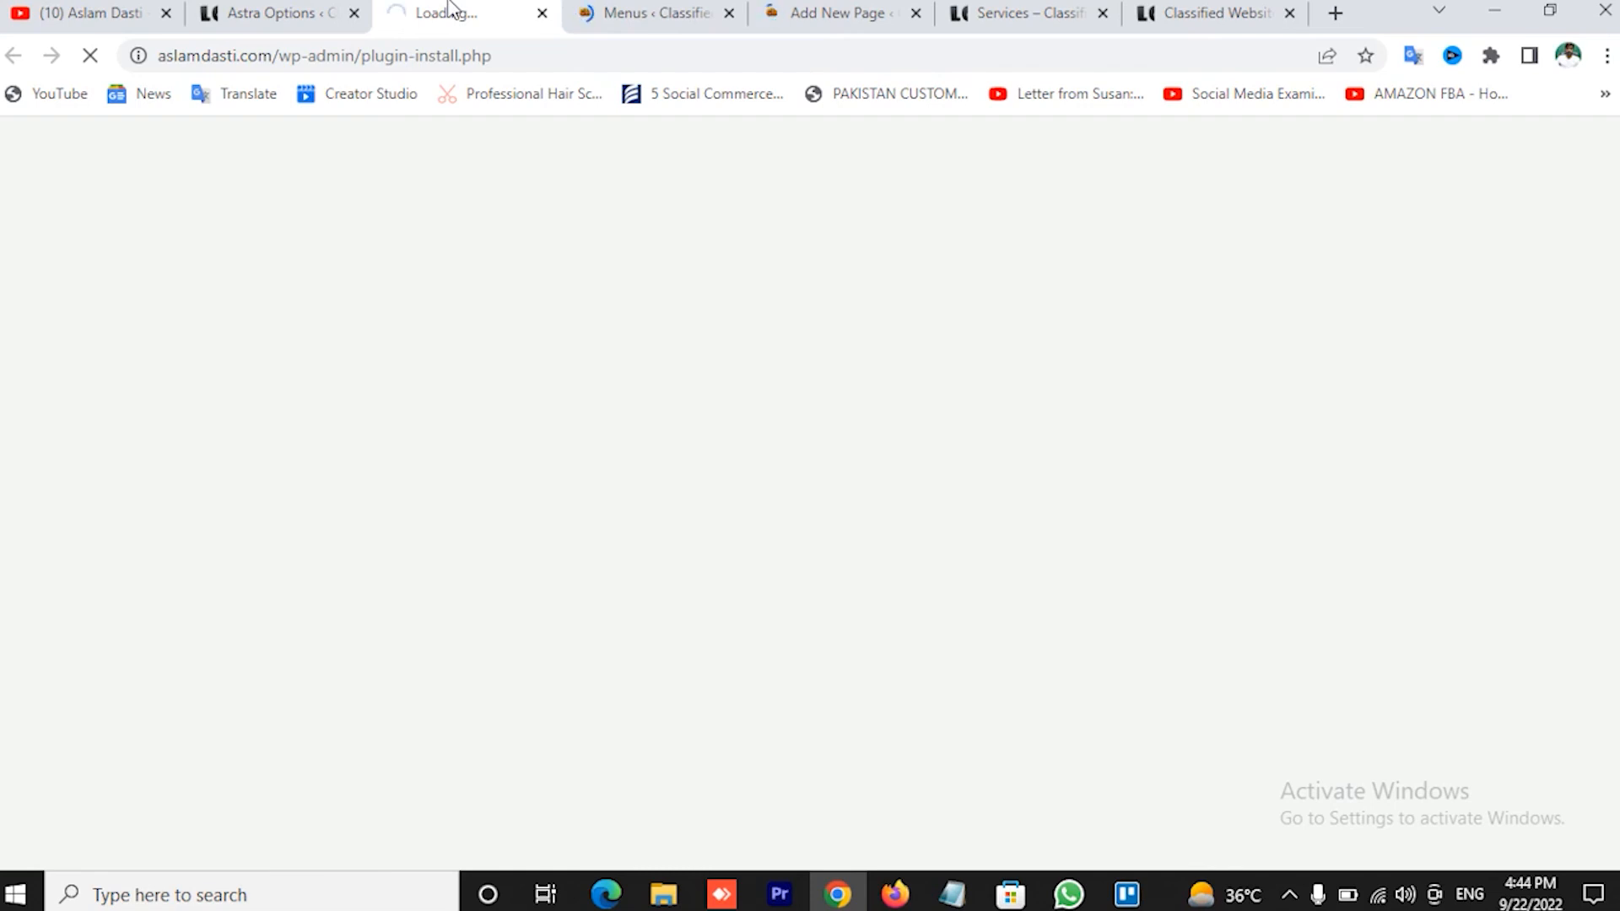
pyautogui.click(662, 12)
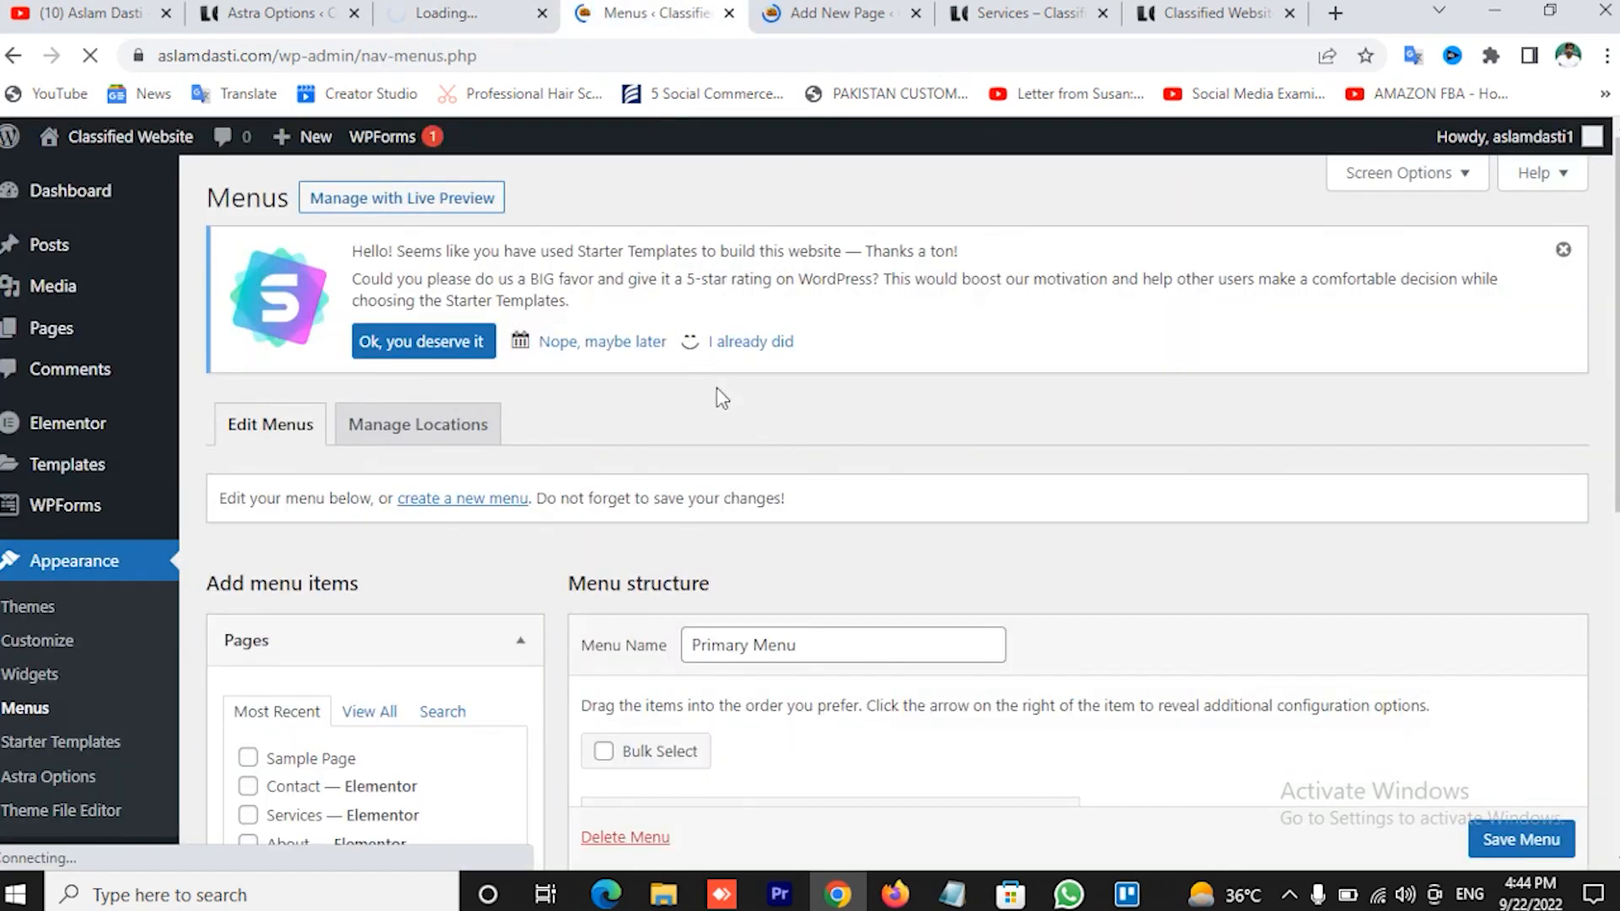
# Review the Primary Menu's current items and list all the site pages available for adding to it
pyautogui.scroll(-6, 852, 451)
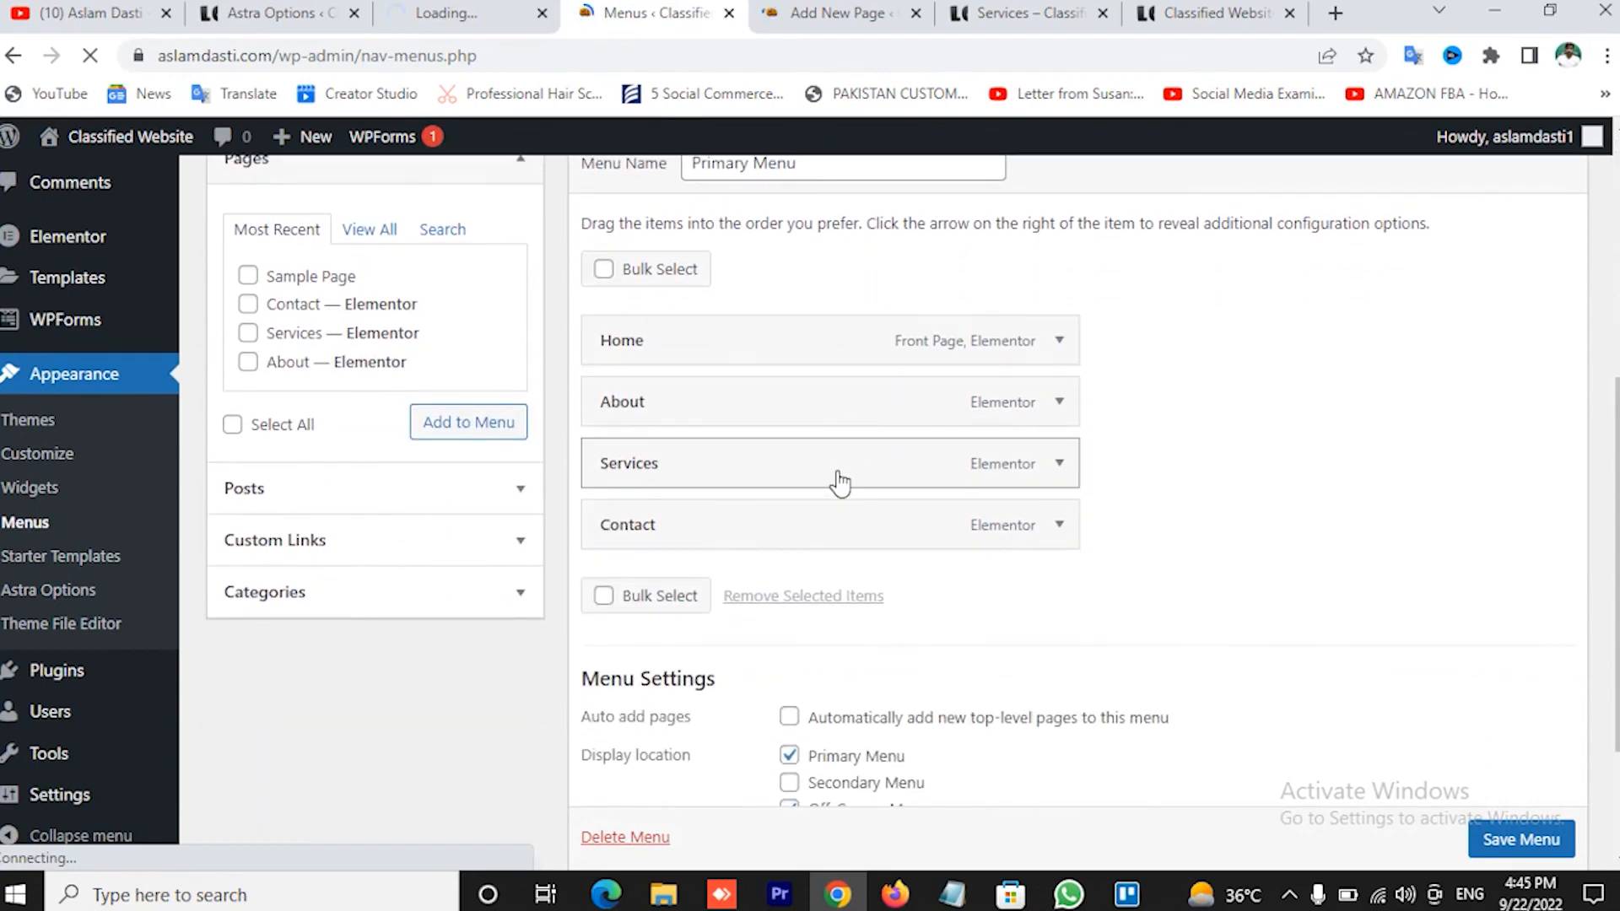
pyautogui.scroll(3, 438, 553)
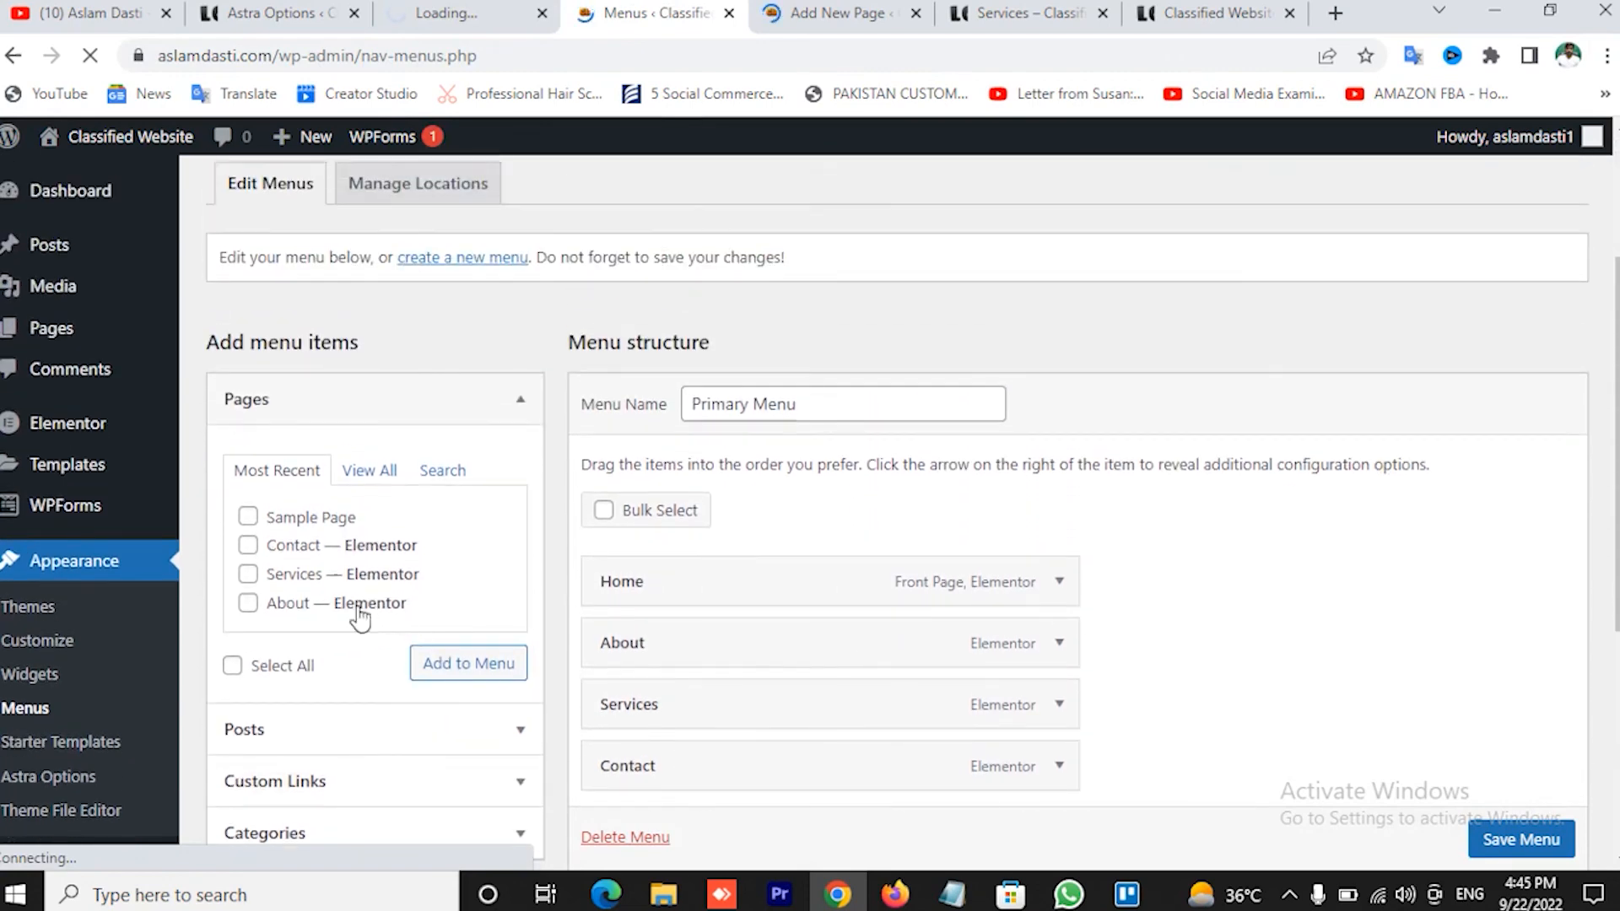
pyautogui.click(363, 470)
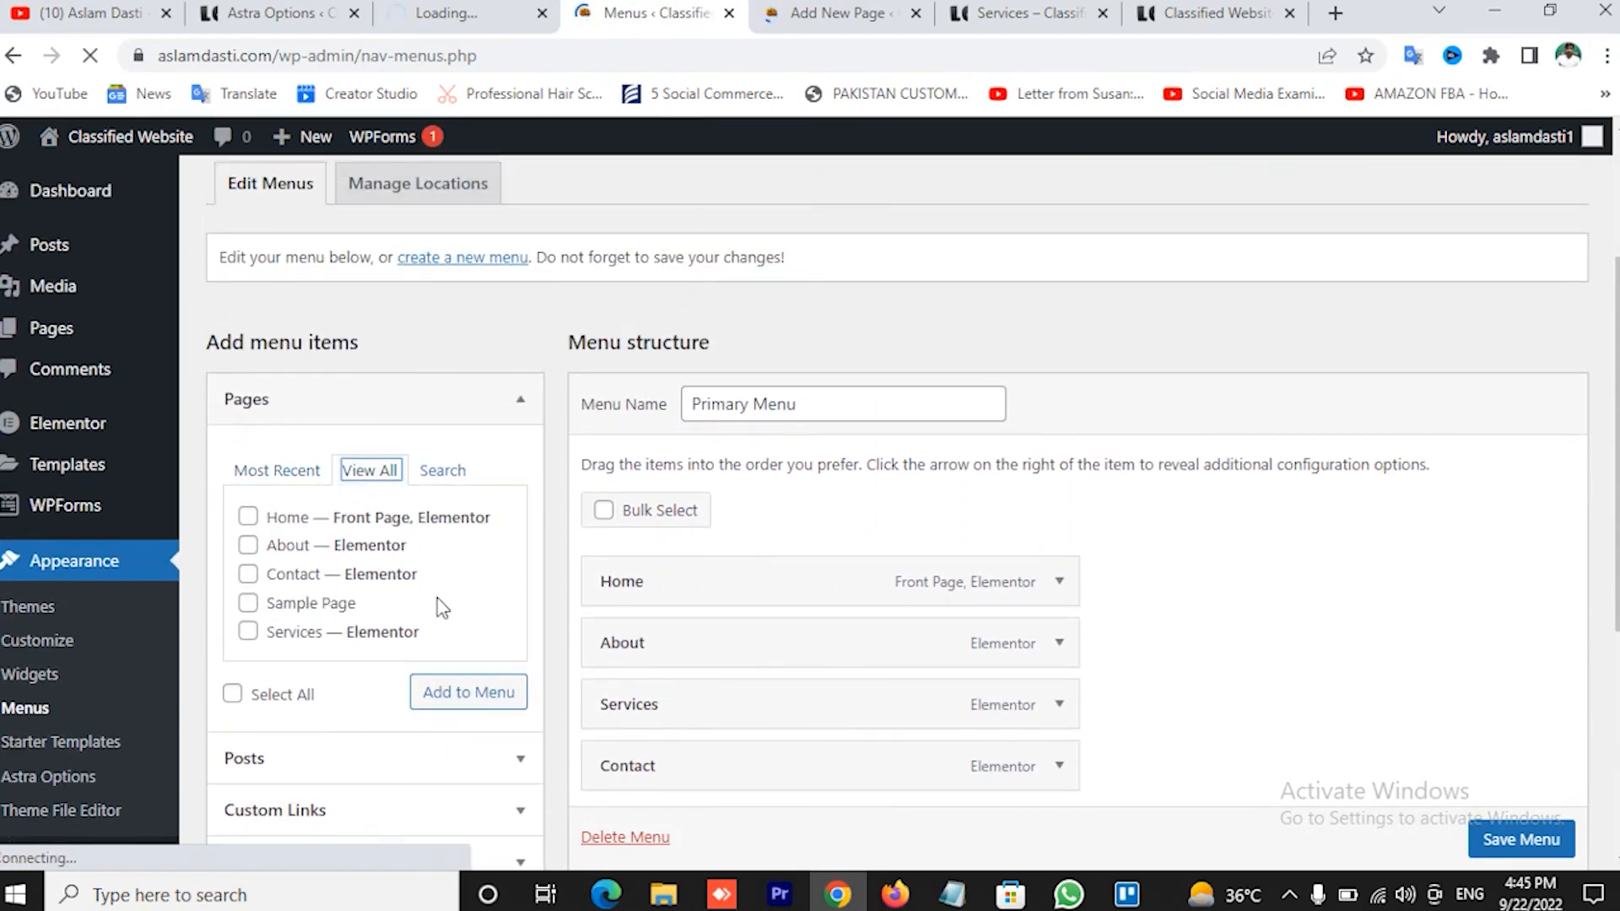
pyautogui.scroll(-2, 443, 600)
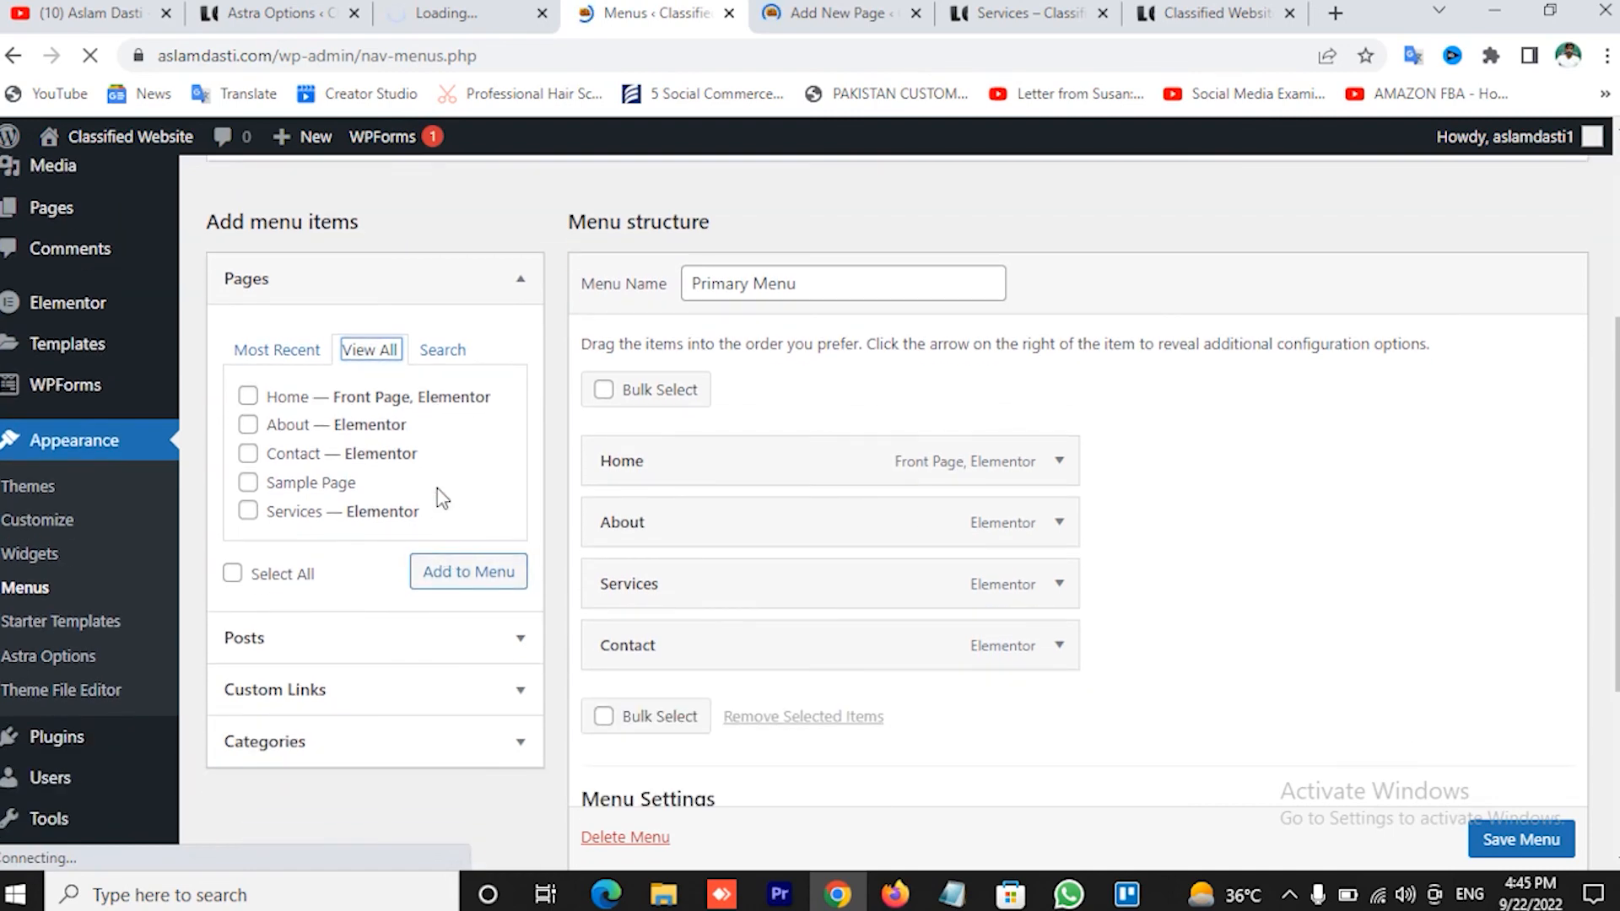
pyautogui.scroll(-2, 427, 472)
pyautogui.scroll(2, 426, 477)
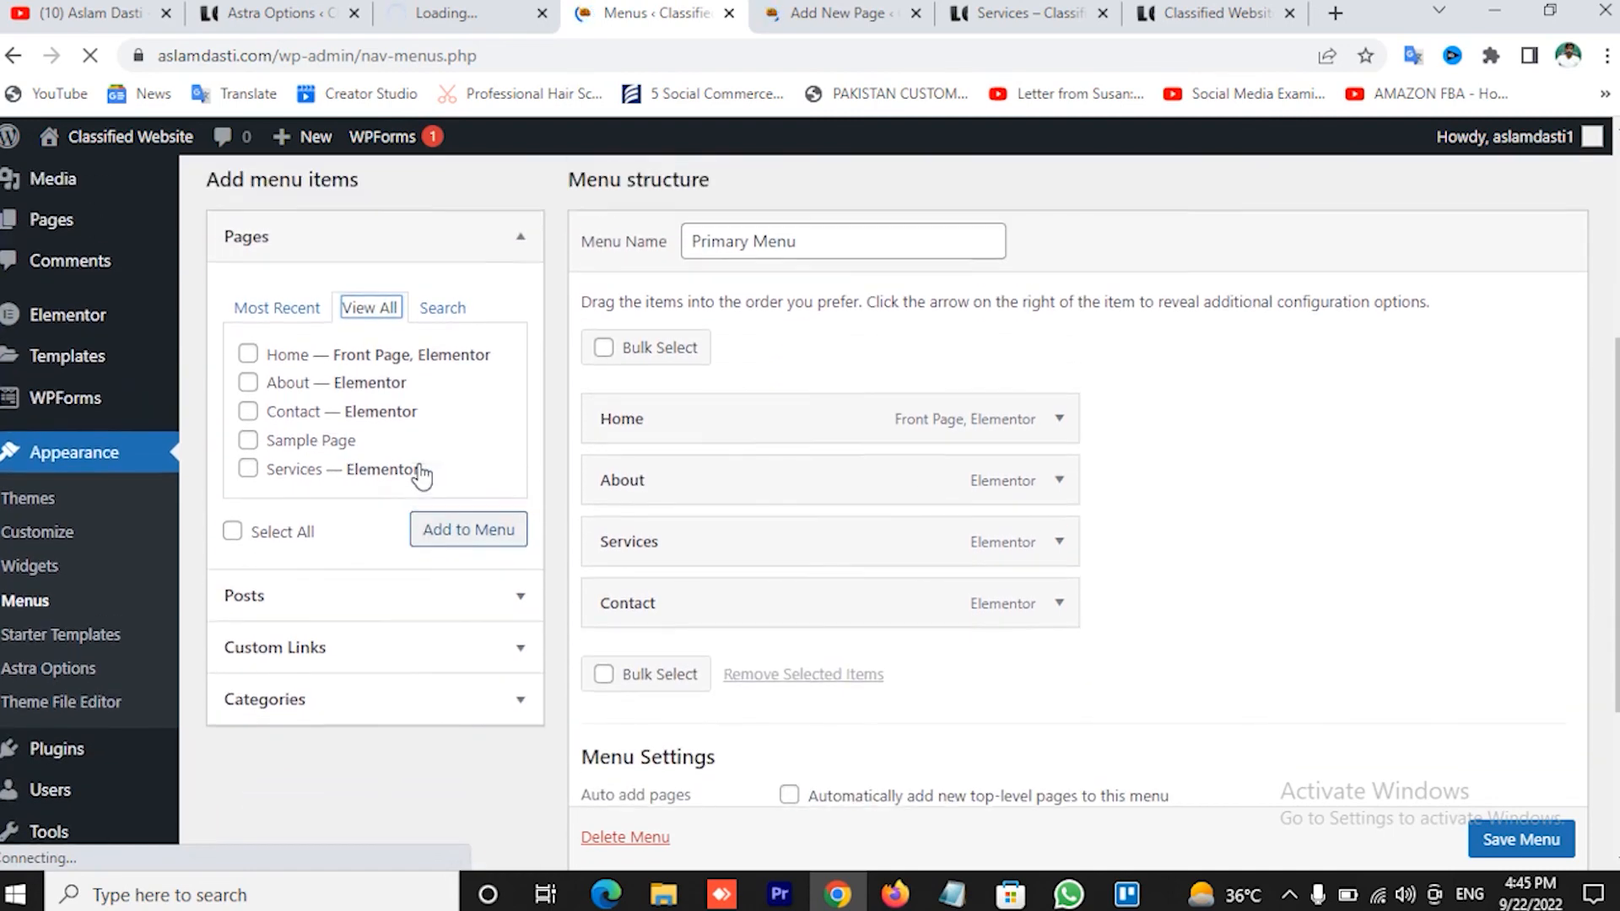
# Check the Disclaimer page's publishing status, and add Sample Page to the Primary Menu
pyautogui.click(865, 14)
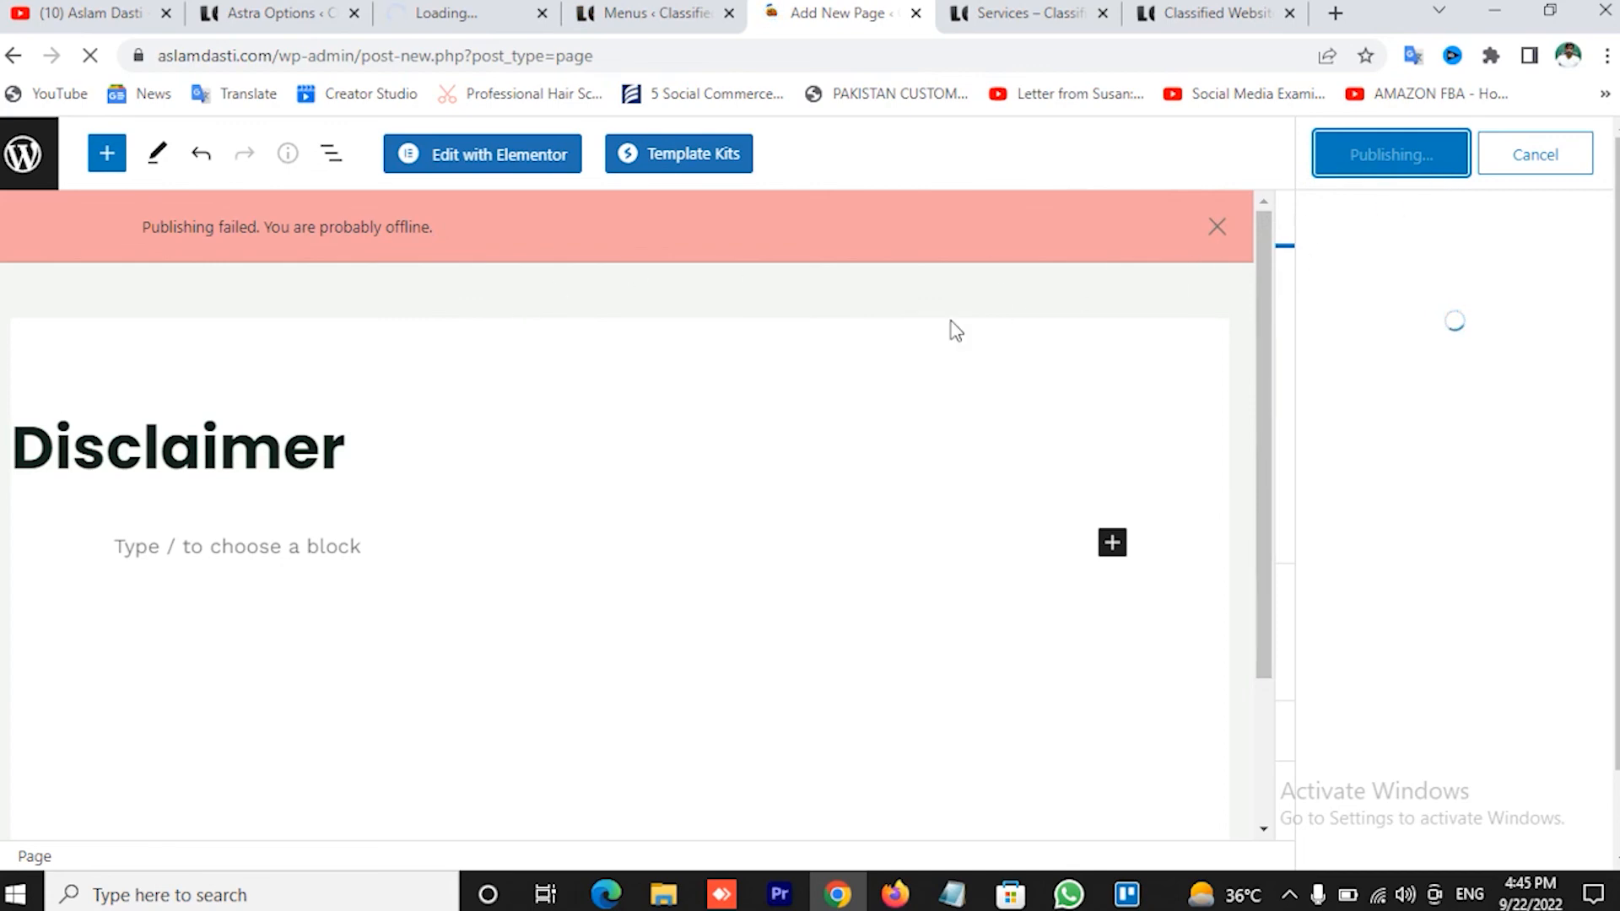
pyautogui.click(591, 13)
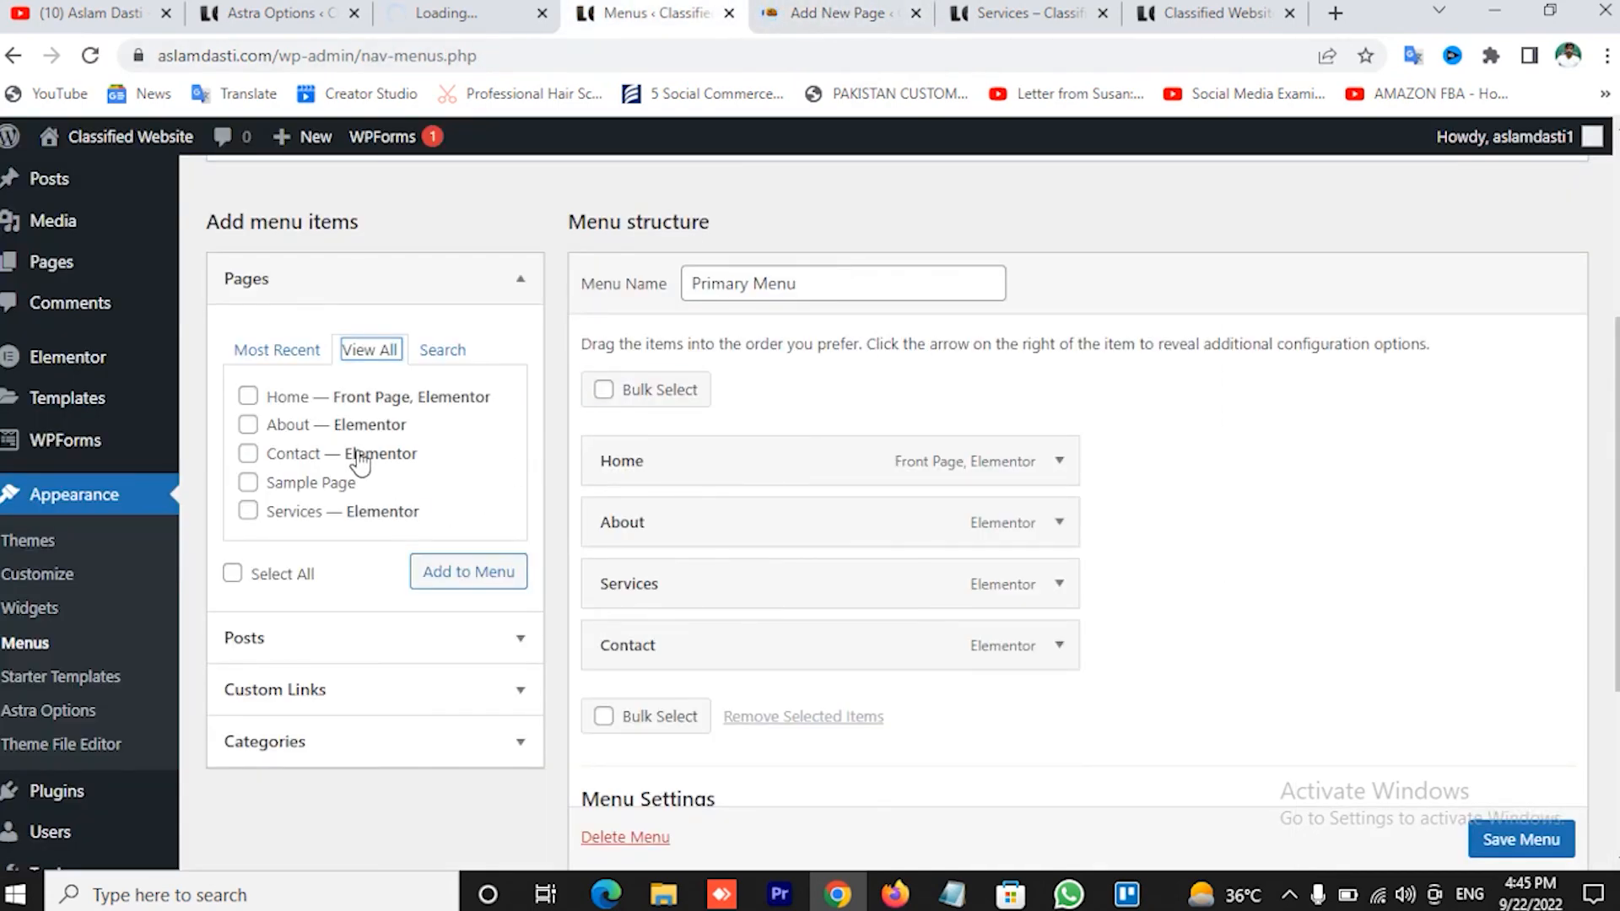
pyautogui.click(248, 483)
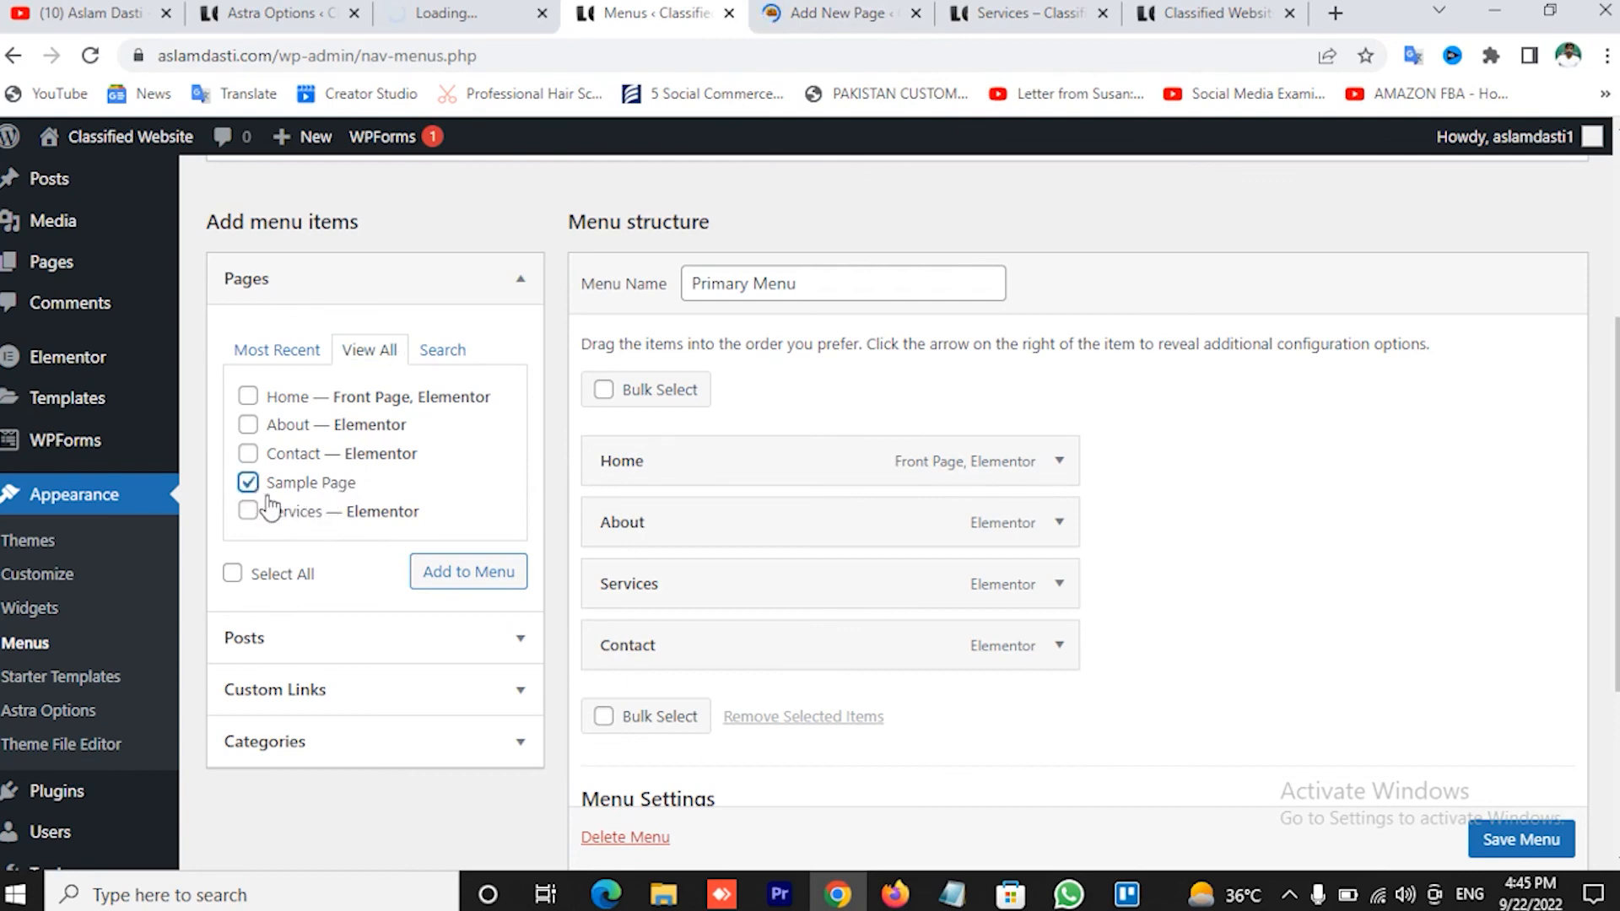
pyautogui.click(463, 582)
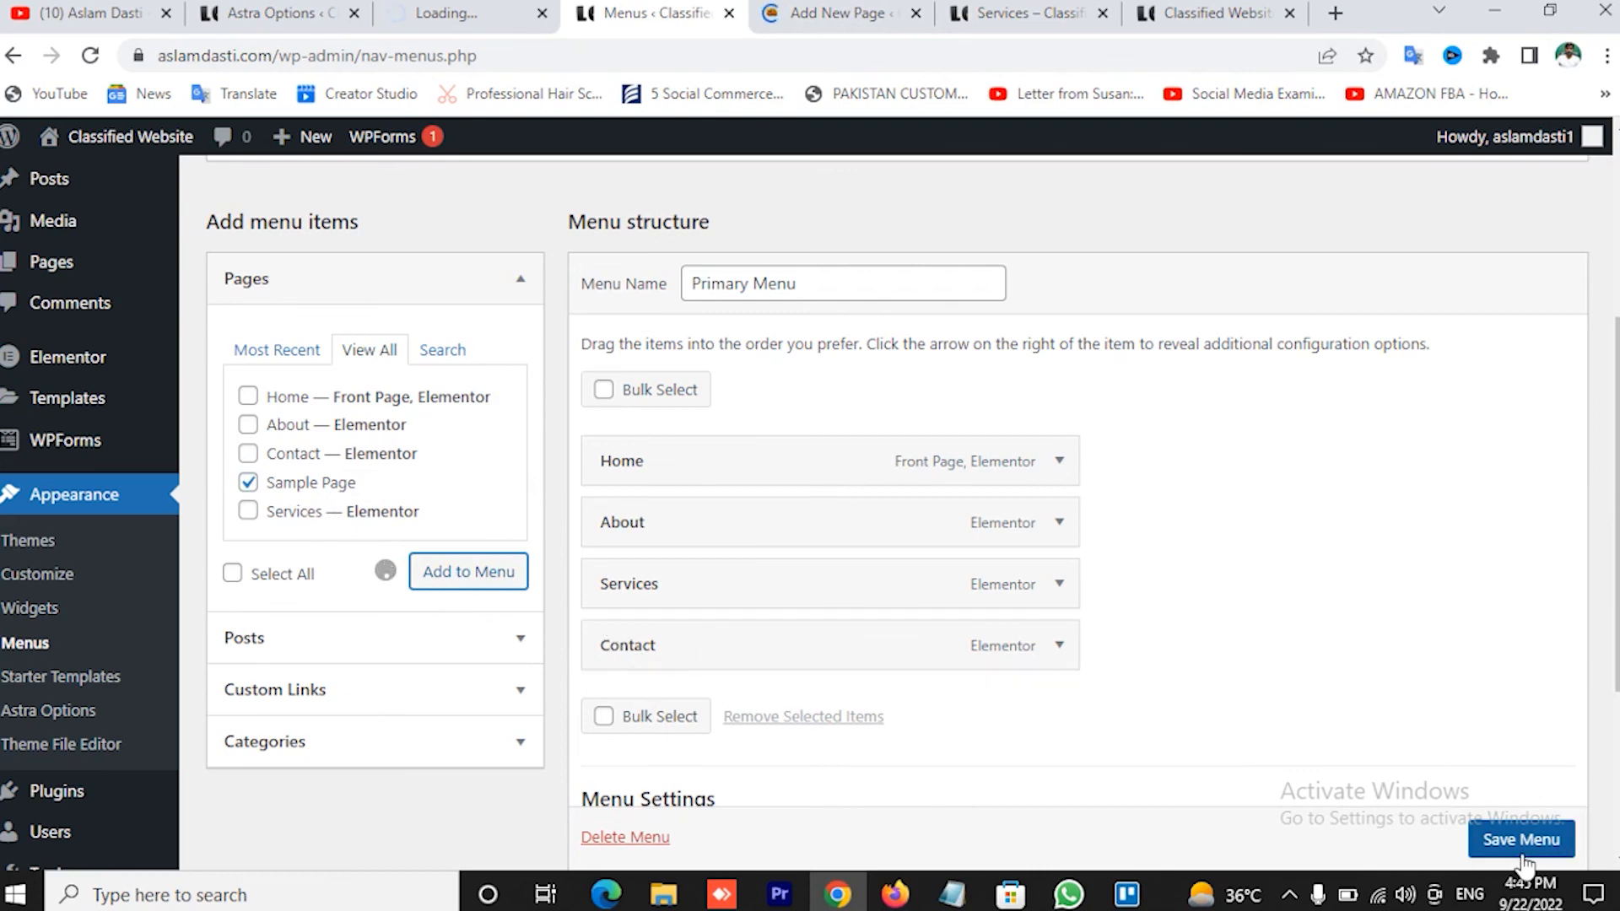
# Check the live Services page's header menu and the Disclaimer page editor, and return to the Menus page
pyautogui.click(980, 6)
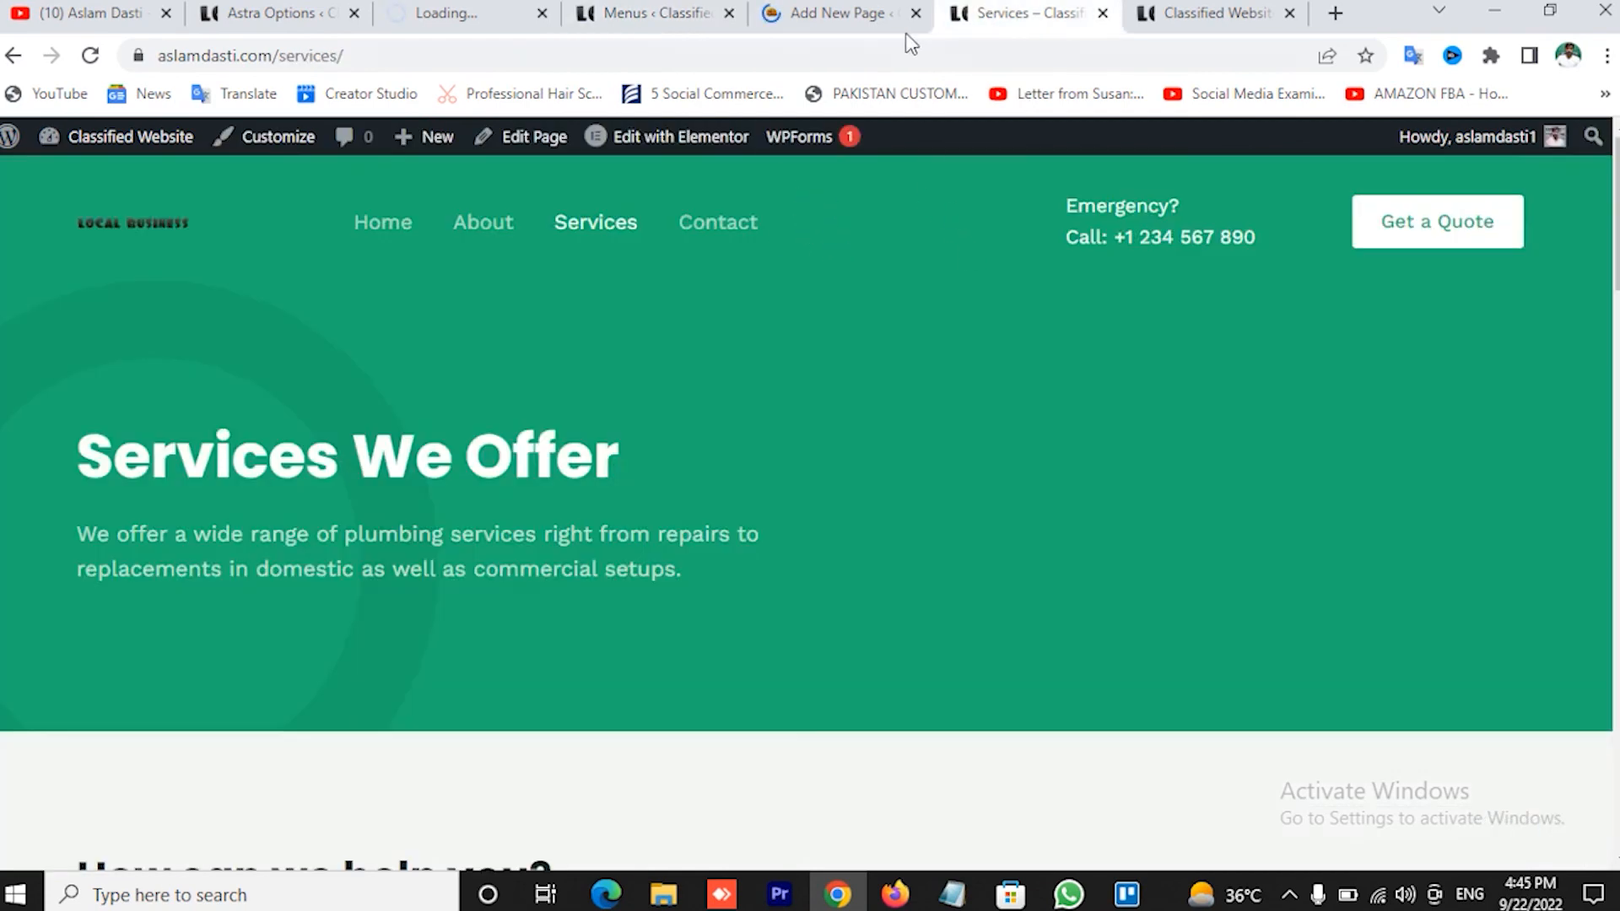
pyautogui.click(859, 11)
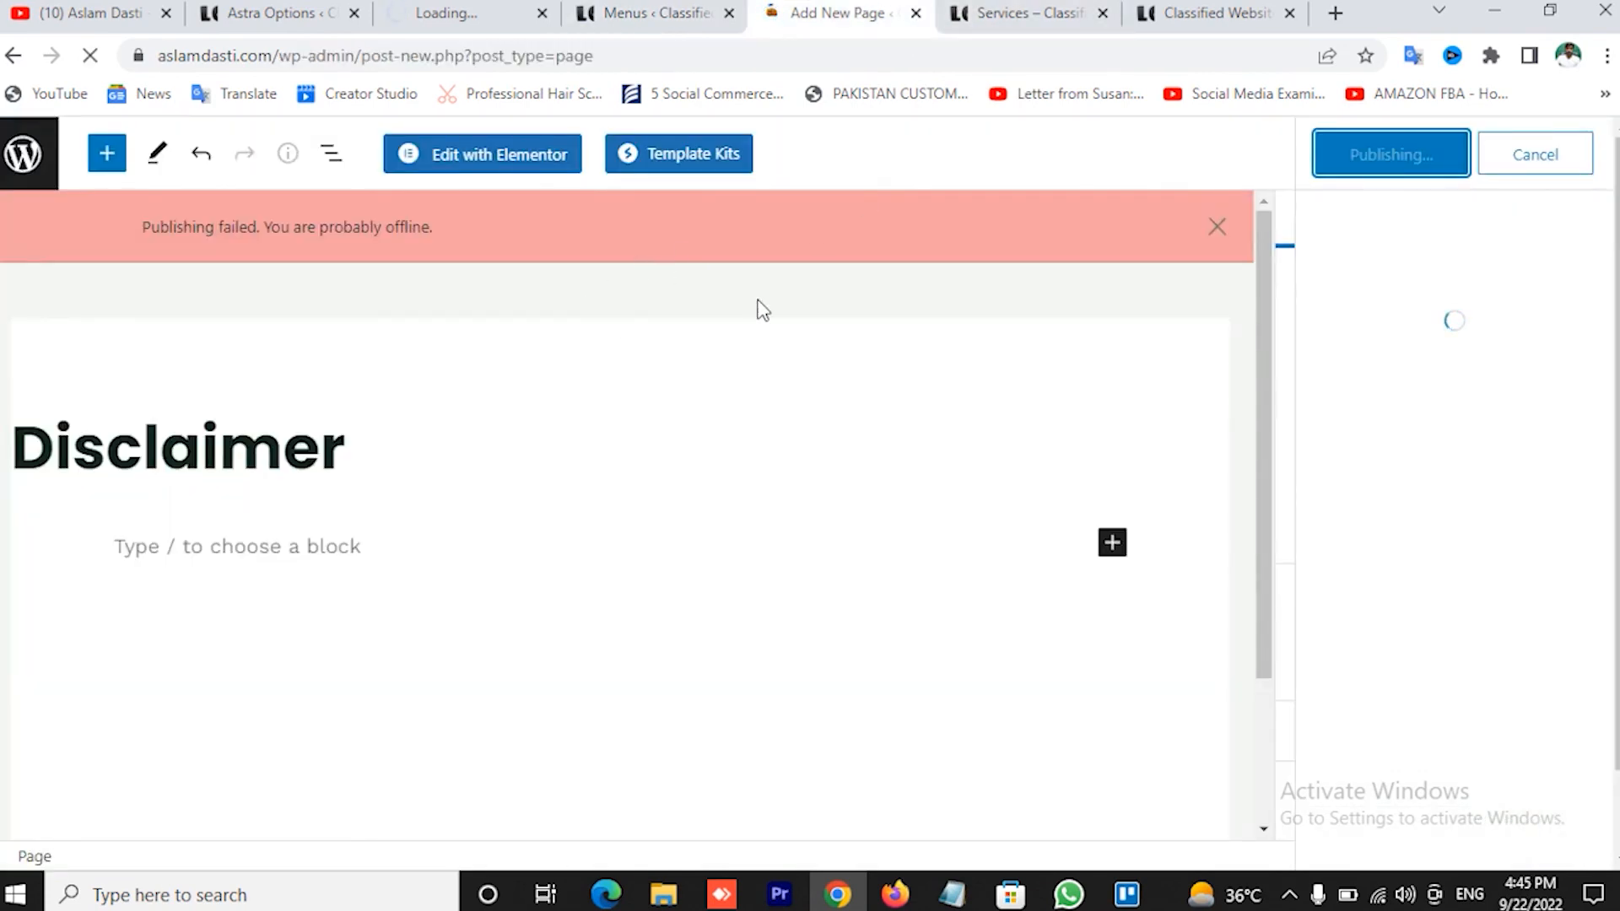
pyautogui.click(650, 13)
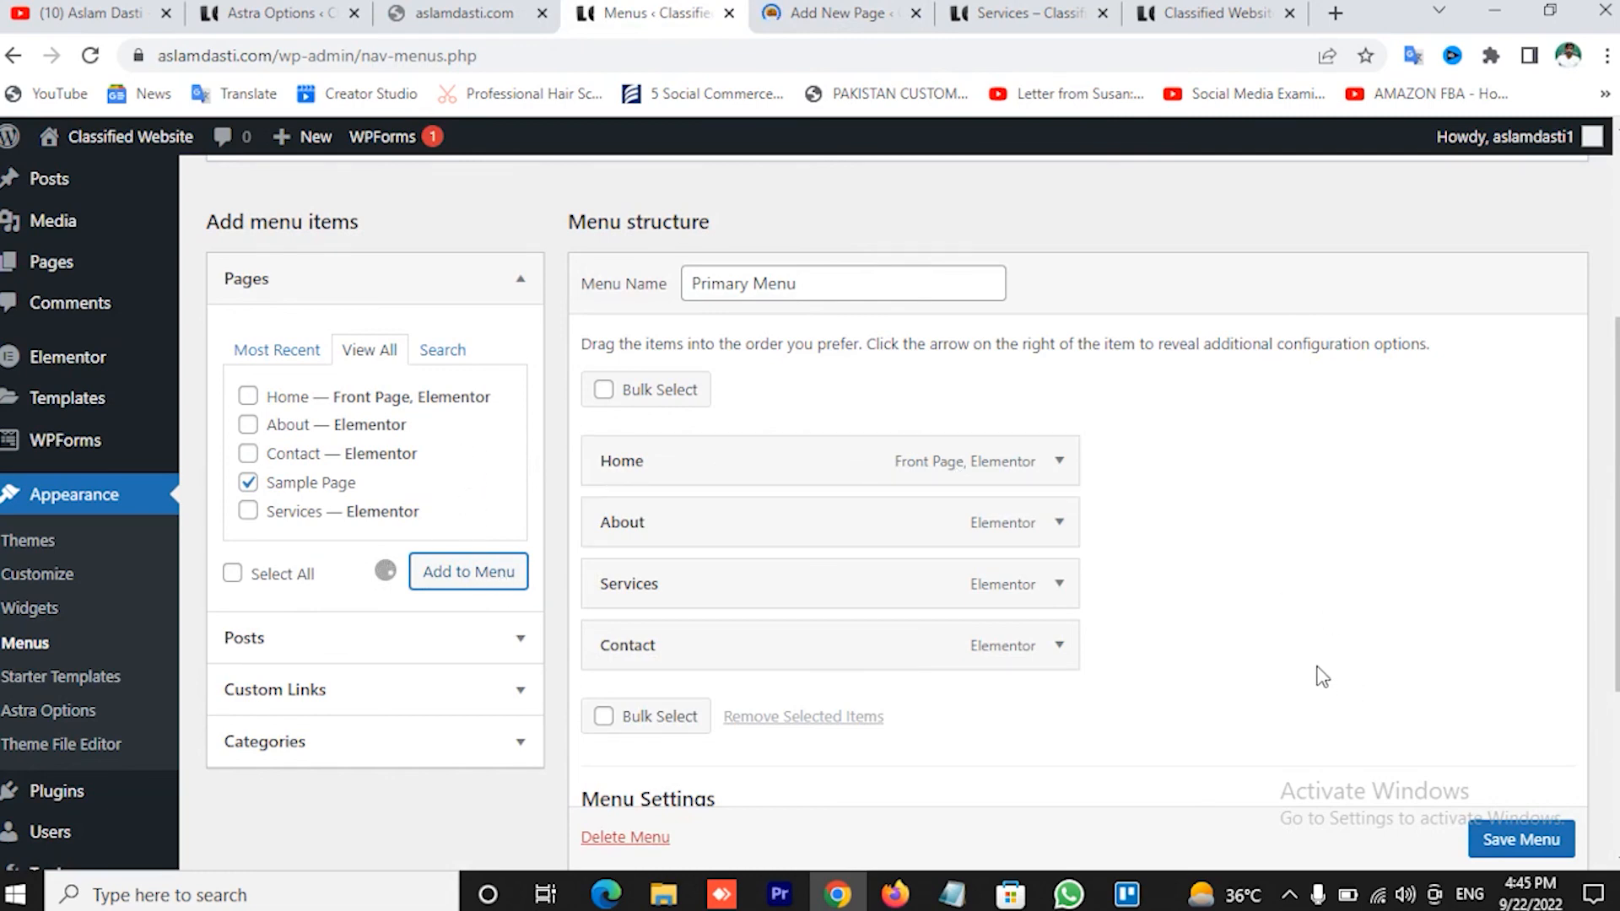
pyautogui.scroll(4, 1270, 601)
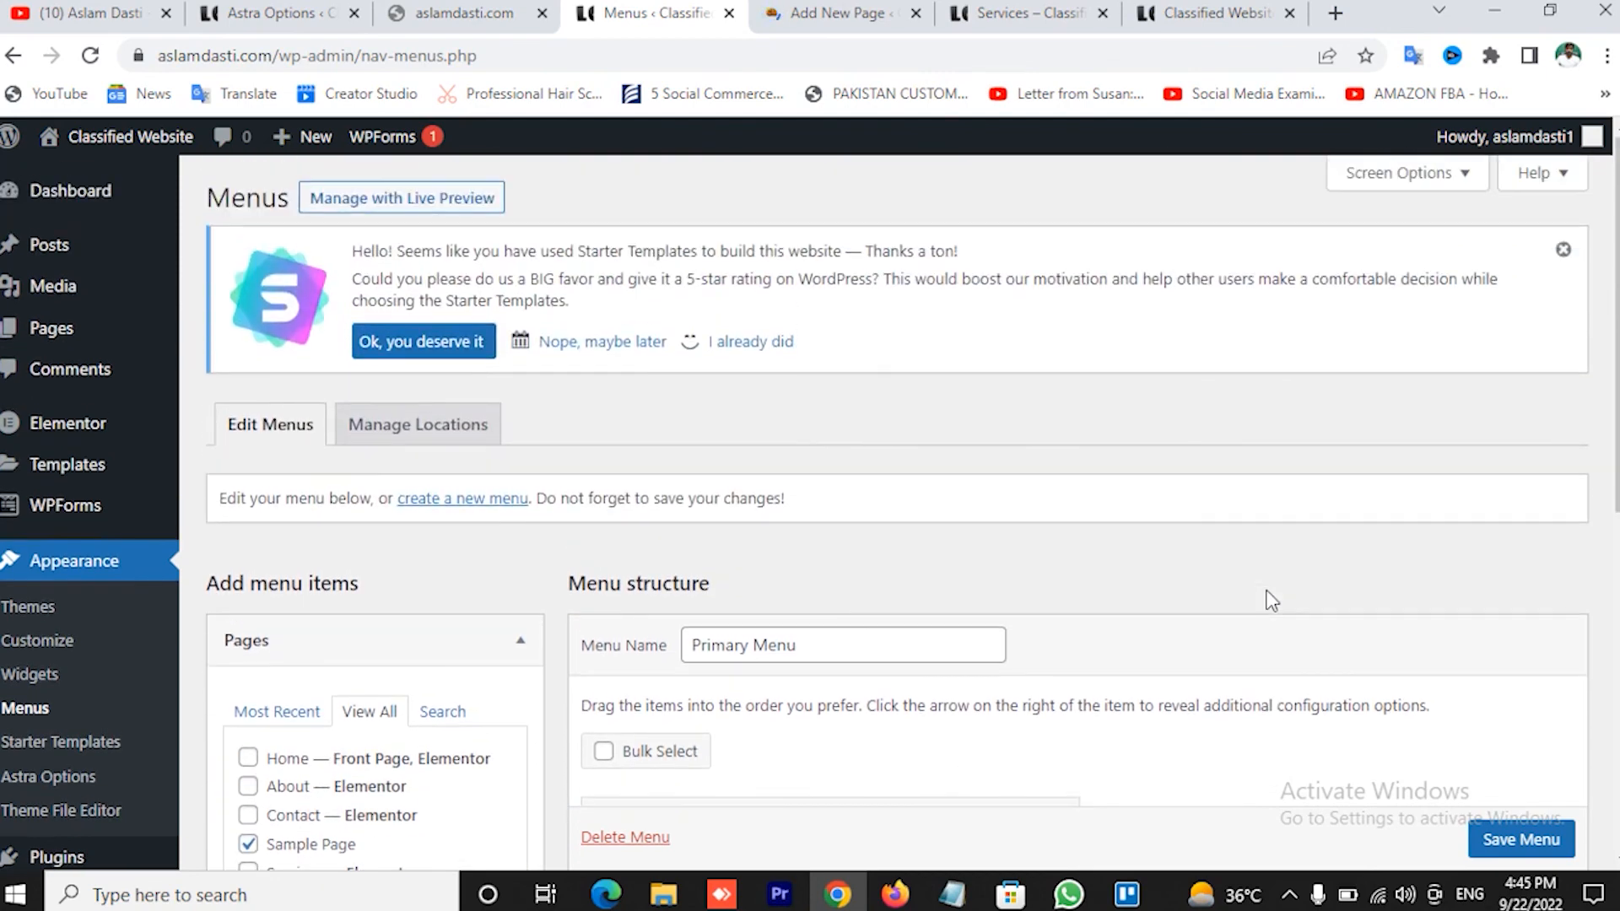
# Switch to the Add Plugins page and look at its plugin search suggestions
pyautogui.click(286, 13)
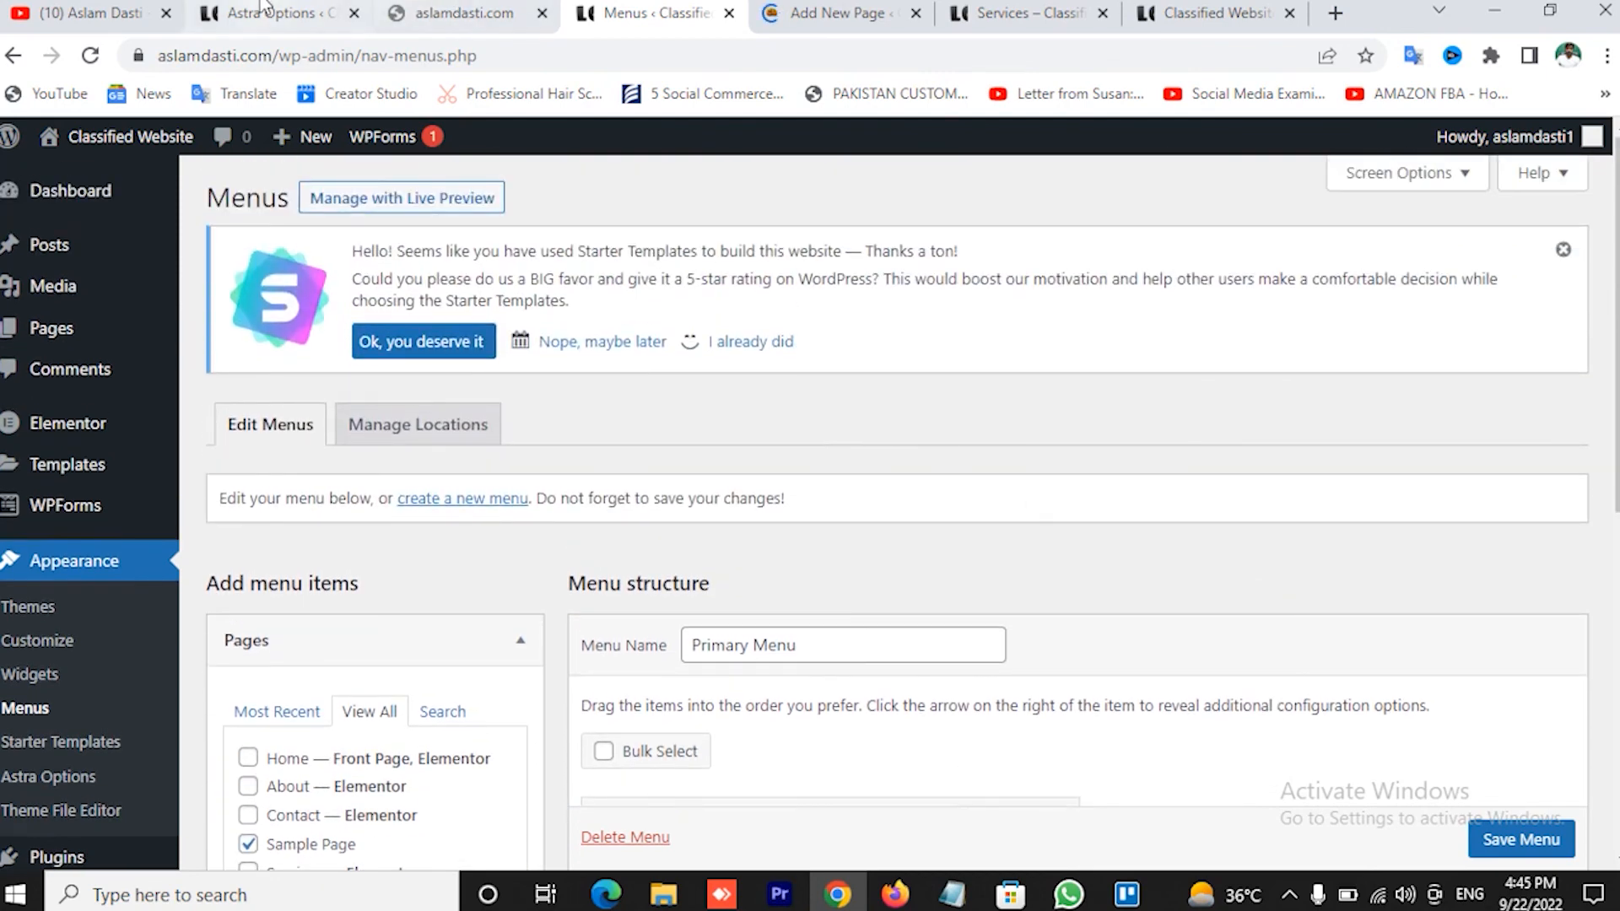
pyautogui.click(438, 10)
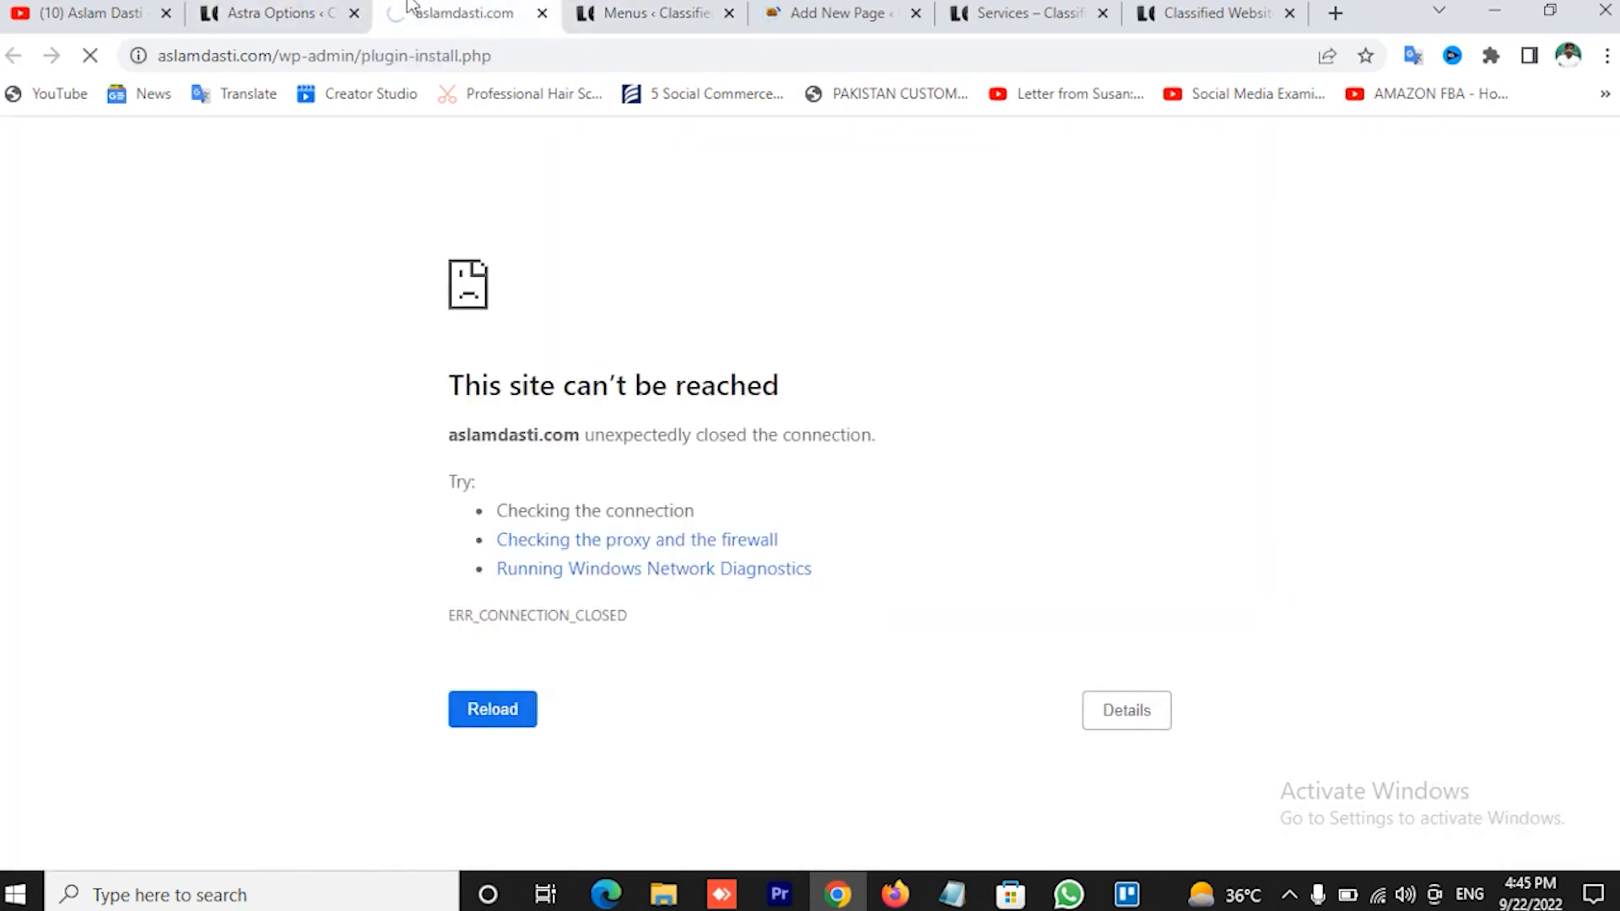
pyautogui.click(310, 7)
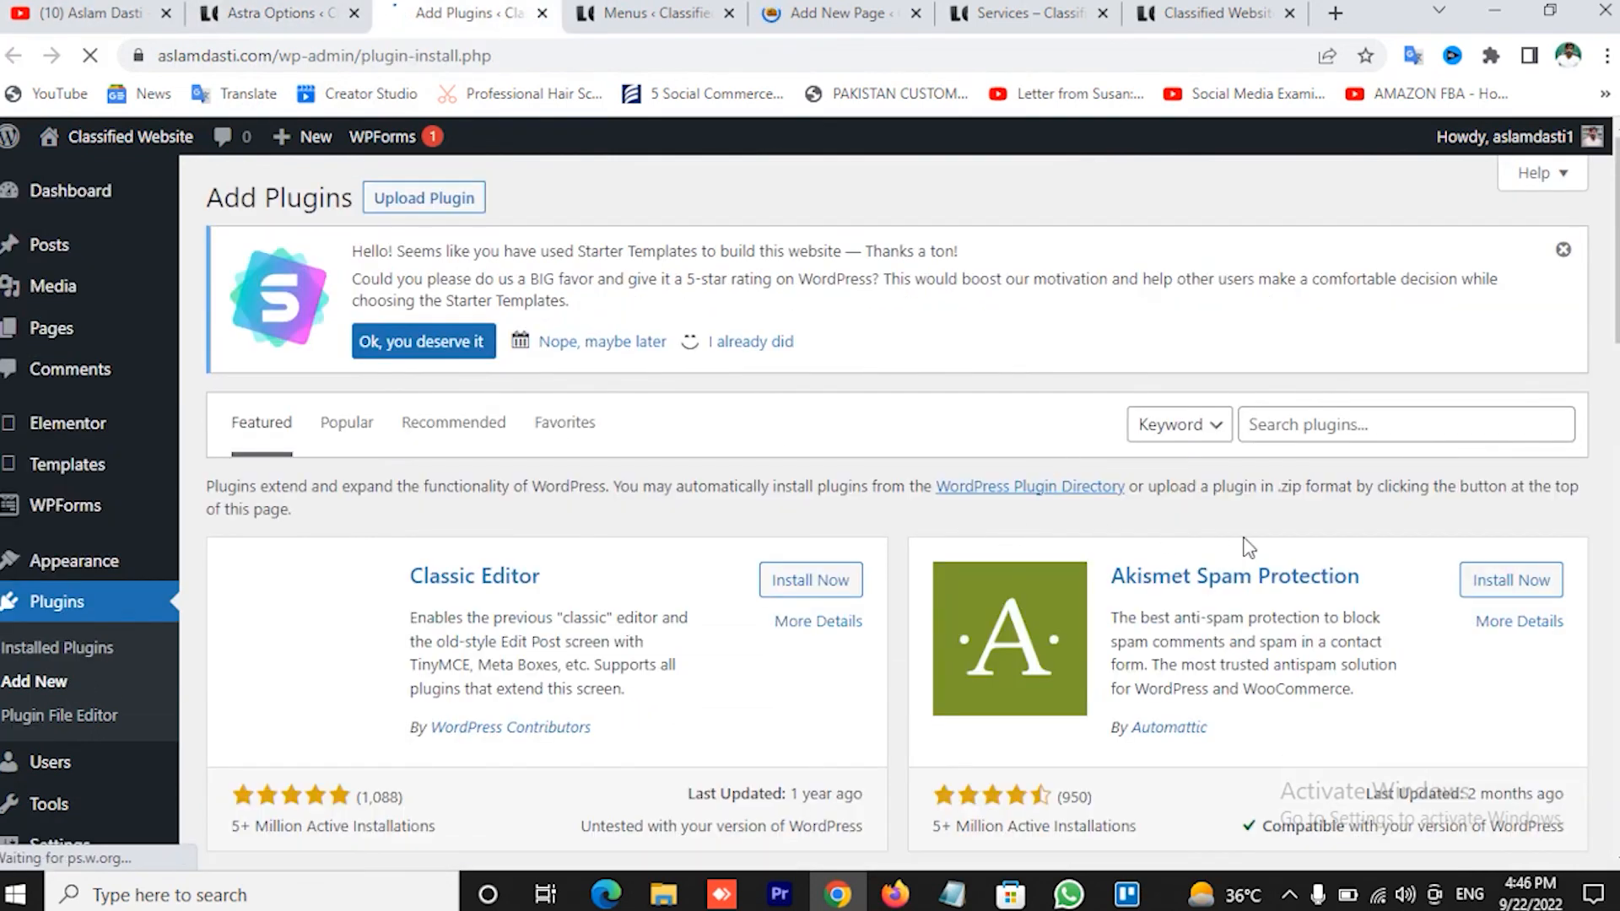
pyautogui.click(1305, 422)
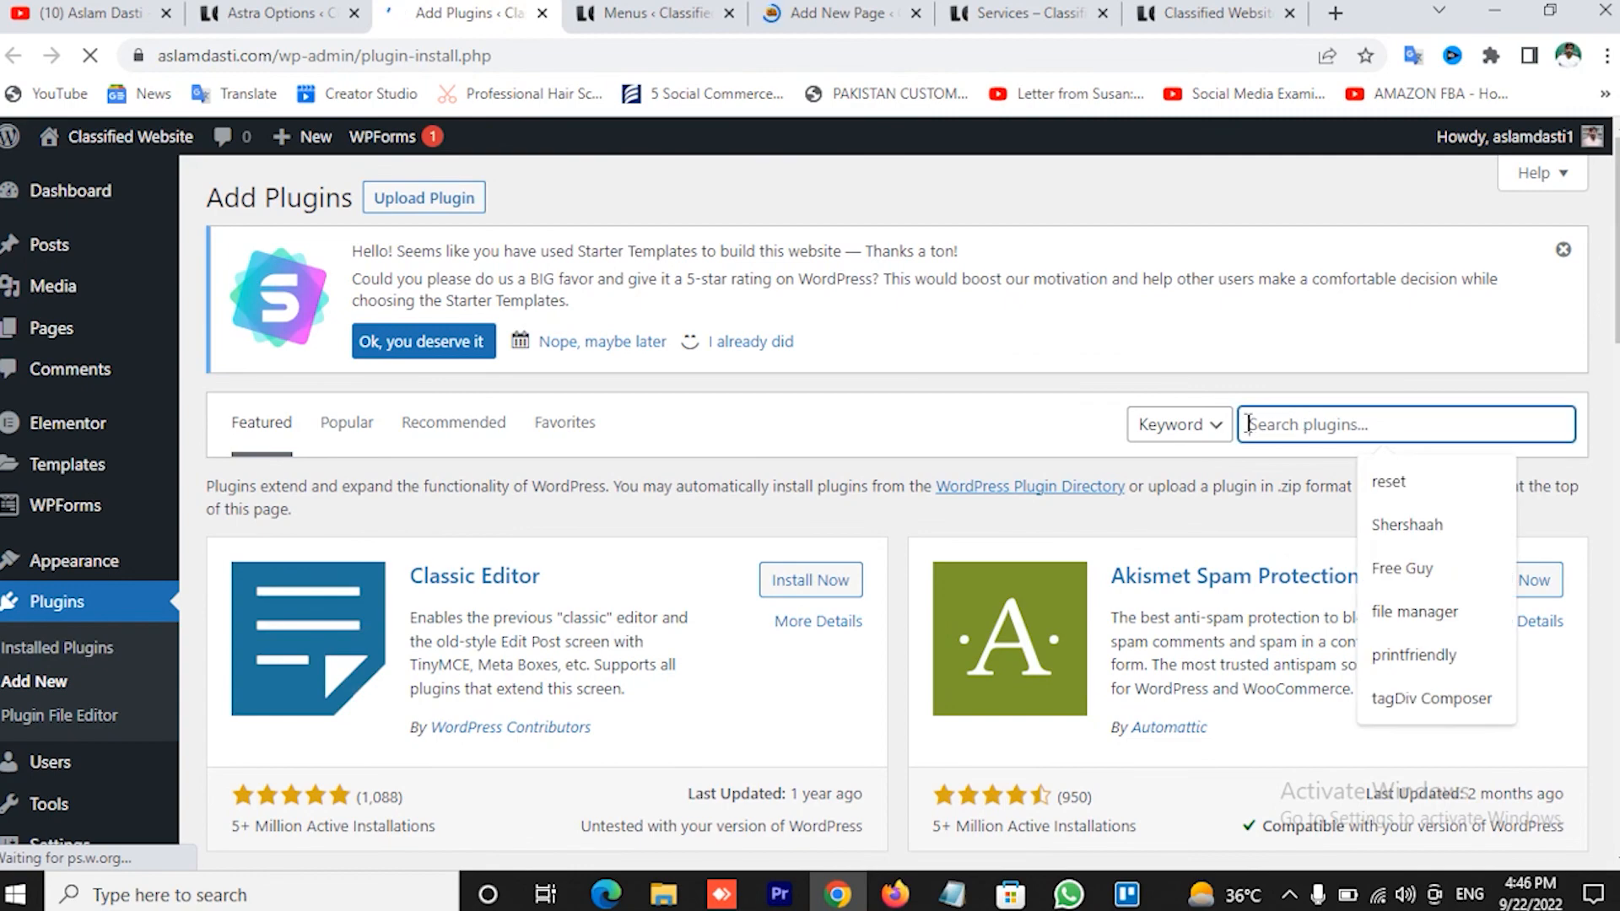
pyautogui.click(1053, 421)
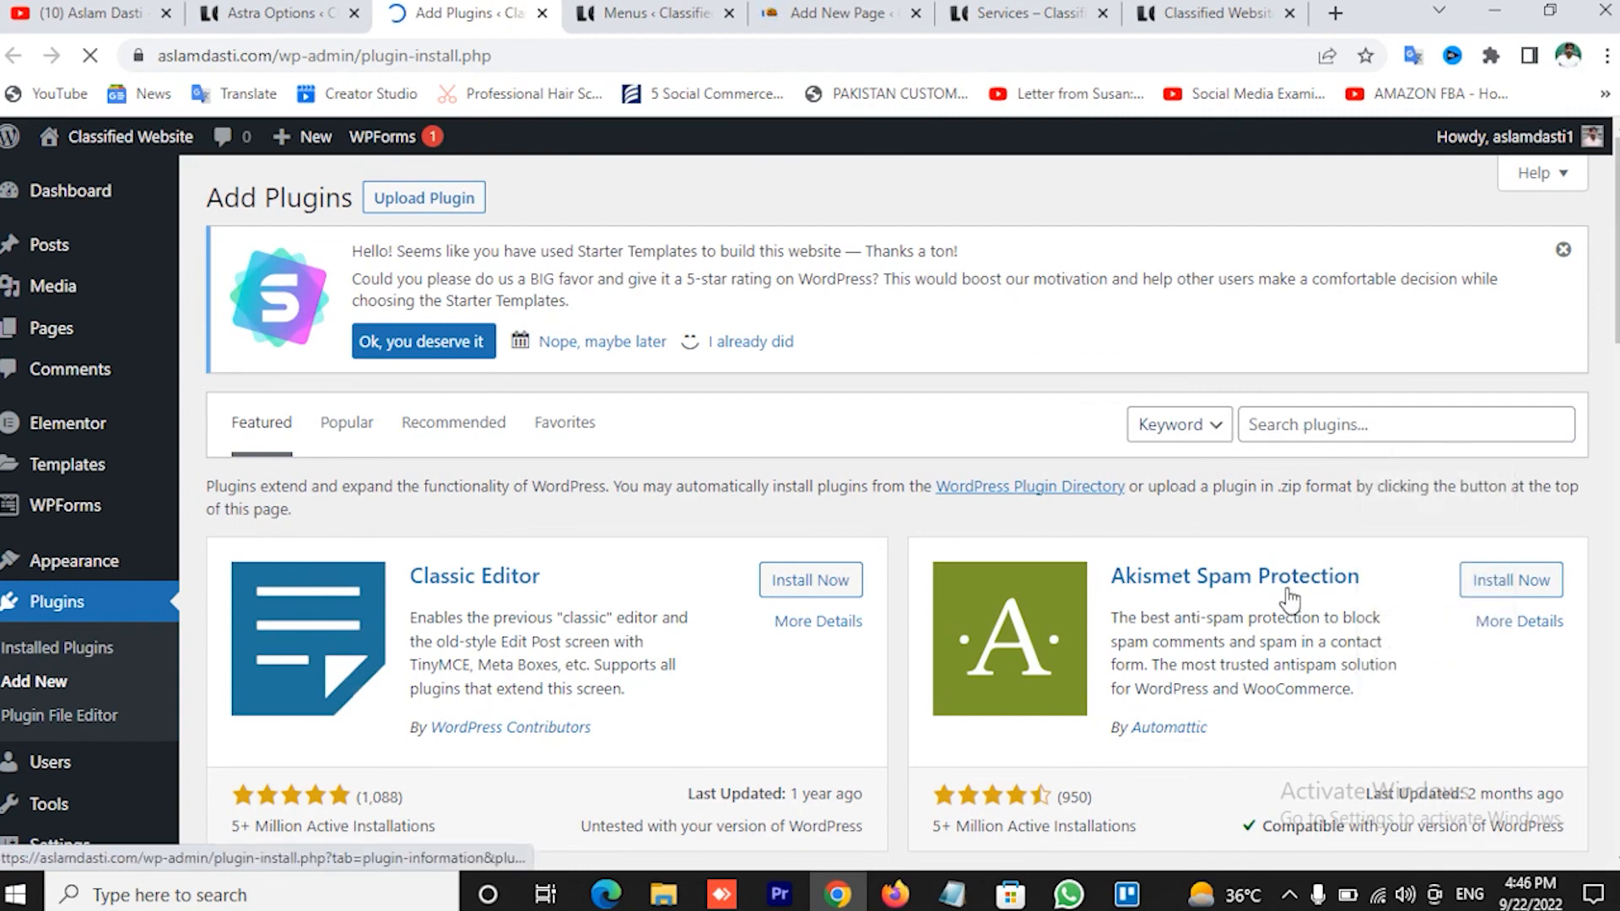
# Install and activate the Jetpack – WP Security, Backup, Speed, & Growth plugin, browsing the other featured plugins during installation
pyautogui.scroll(-4, 1295, 498)
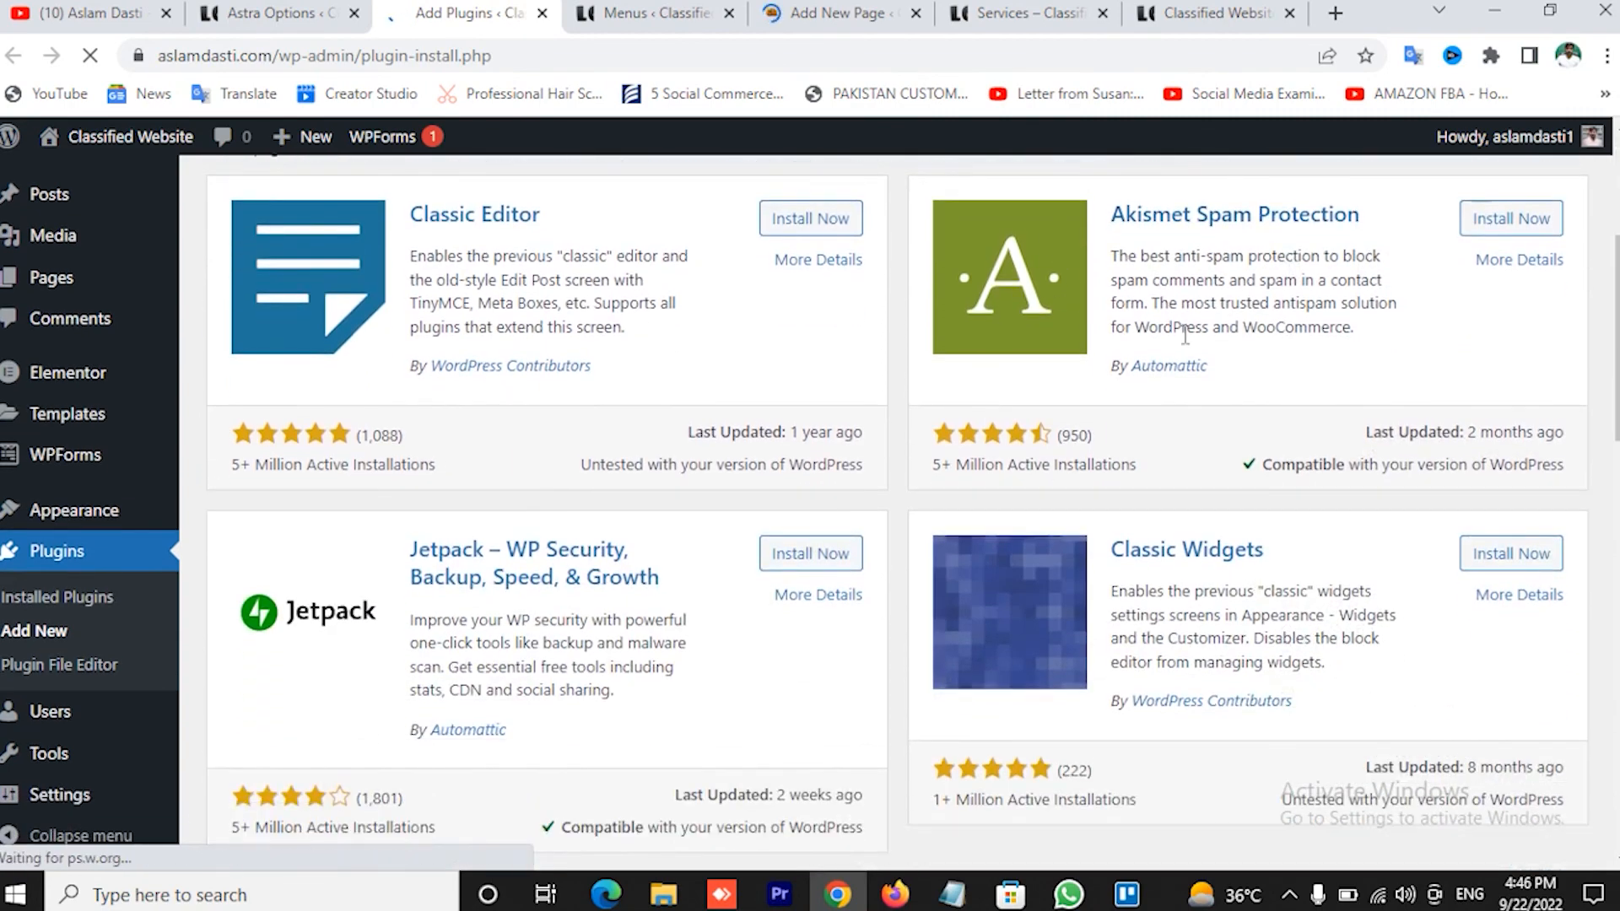
pyautogui.click(816, 555)
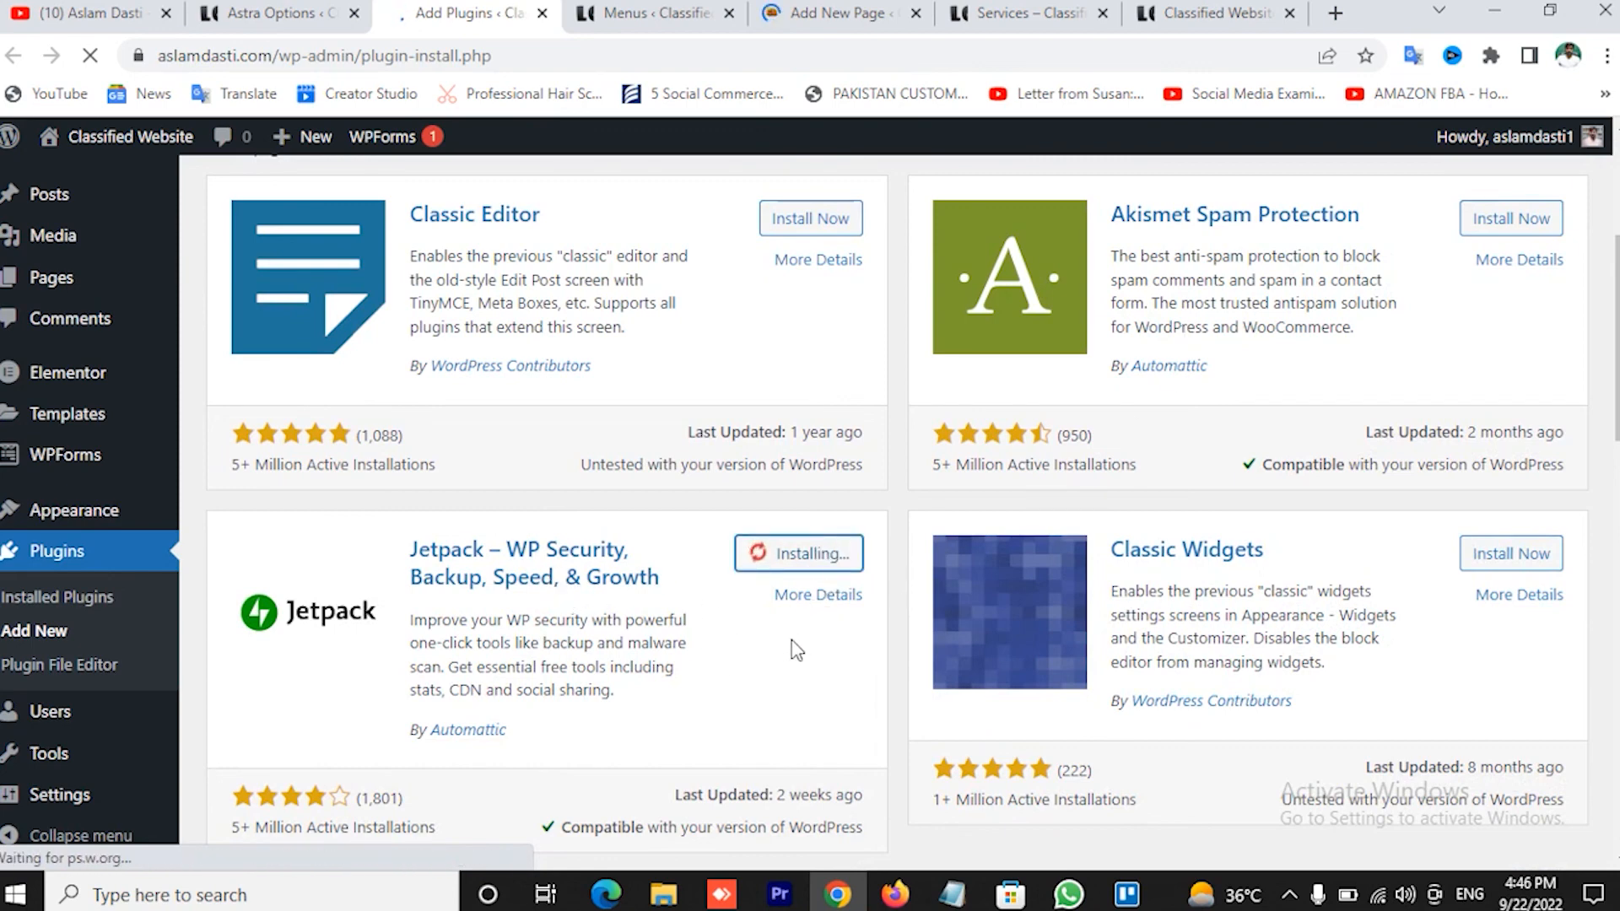
pyautogui.scroll(-4, 812, 603)
pyautogui.scroll(-8, 811, 606)
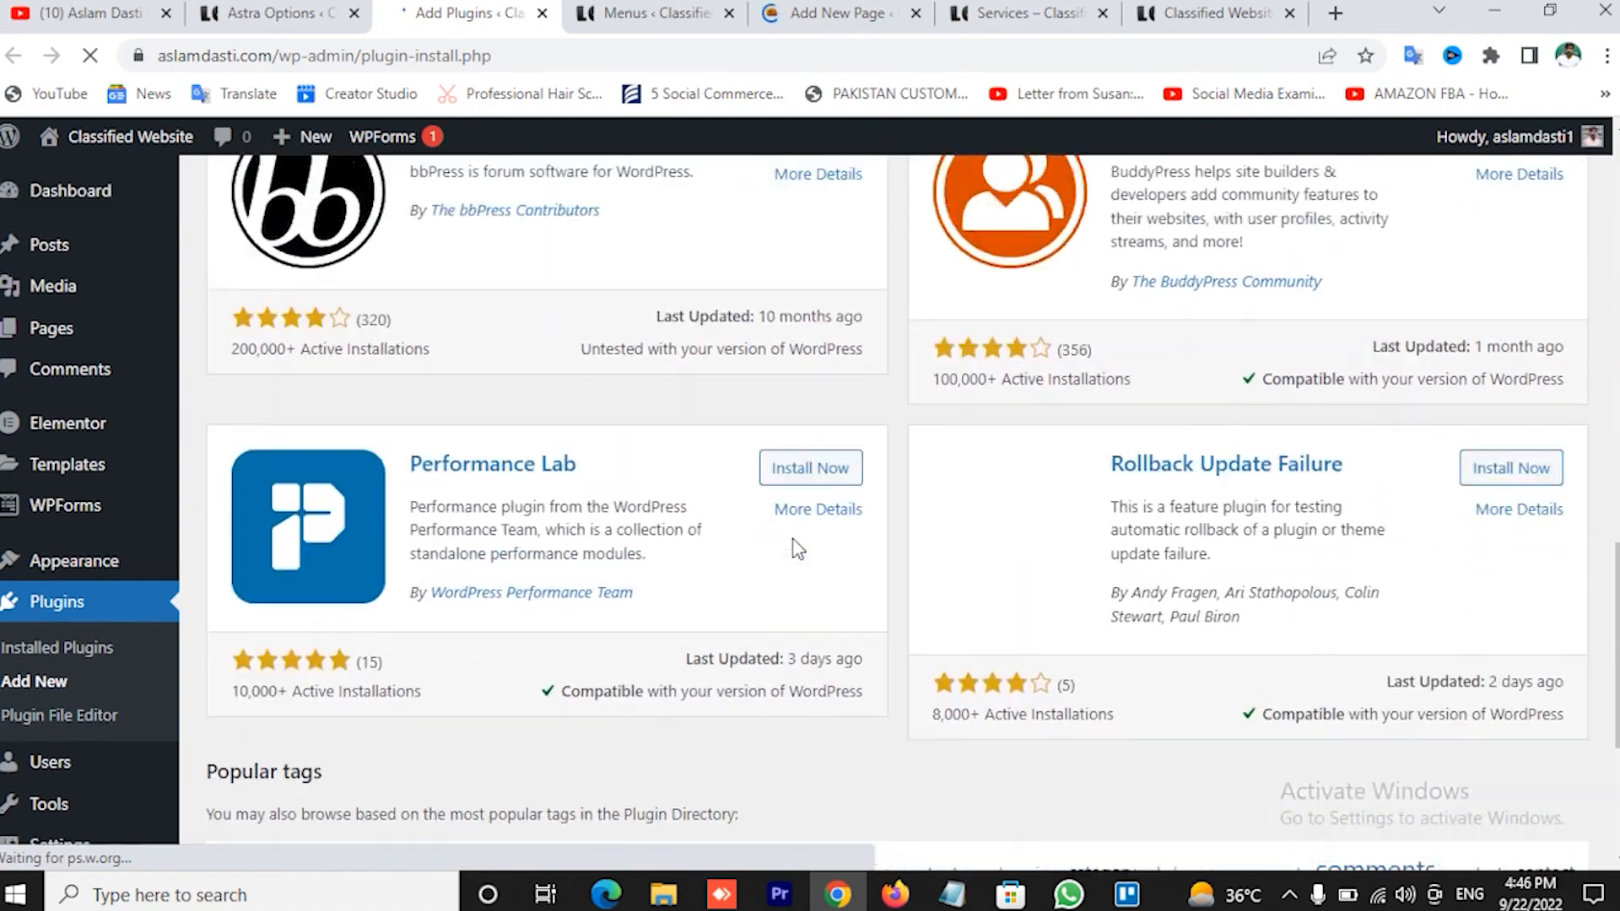
pyautogui.scroll(15, 800, 550)
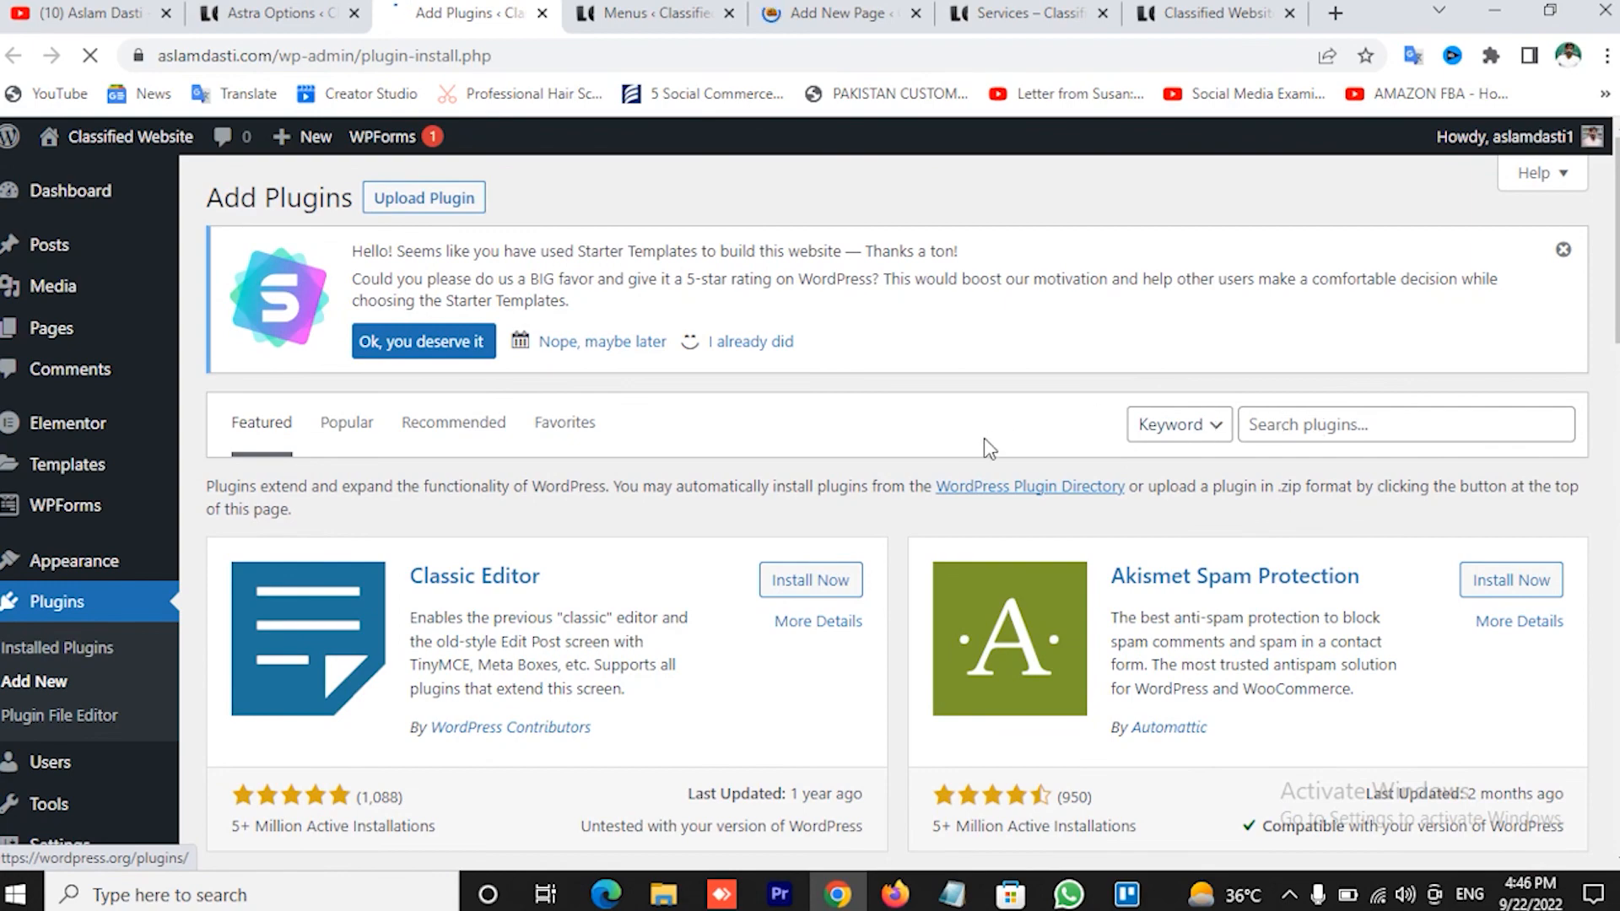
pyautogui.scroll(-5, 984, 438)
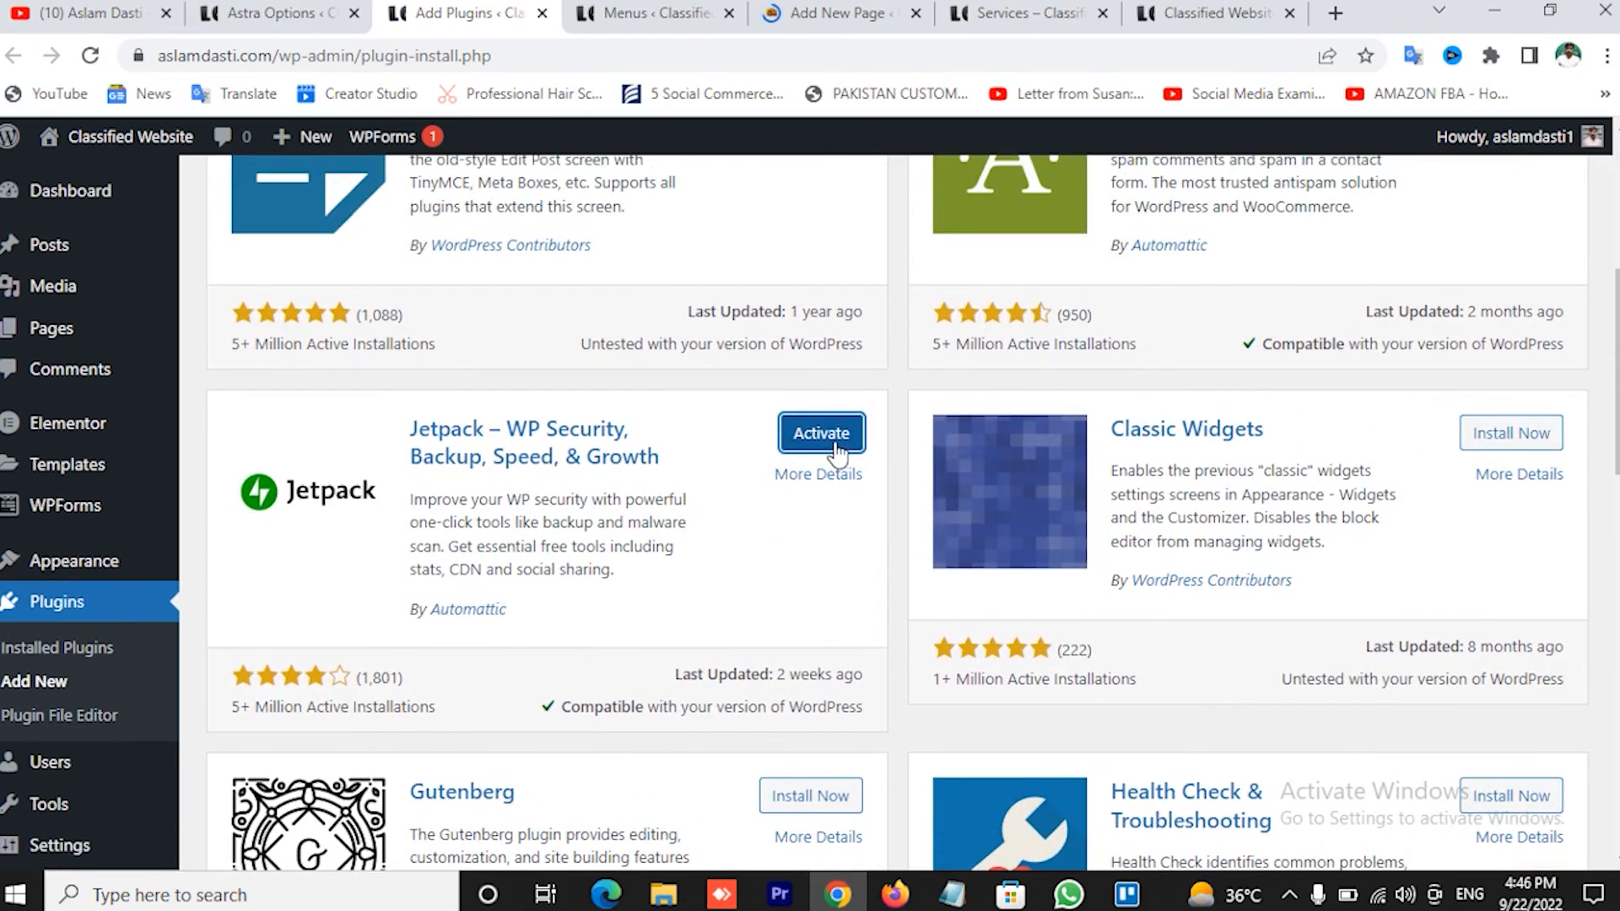
pyautogui.click(818, 439)
# Return to the Astra Options page and bring up the Posts submenu
pyautogui.click(226, 9)
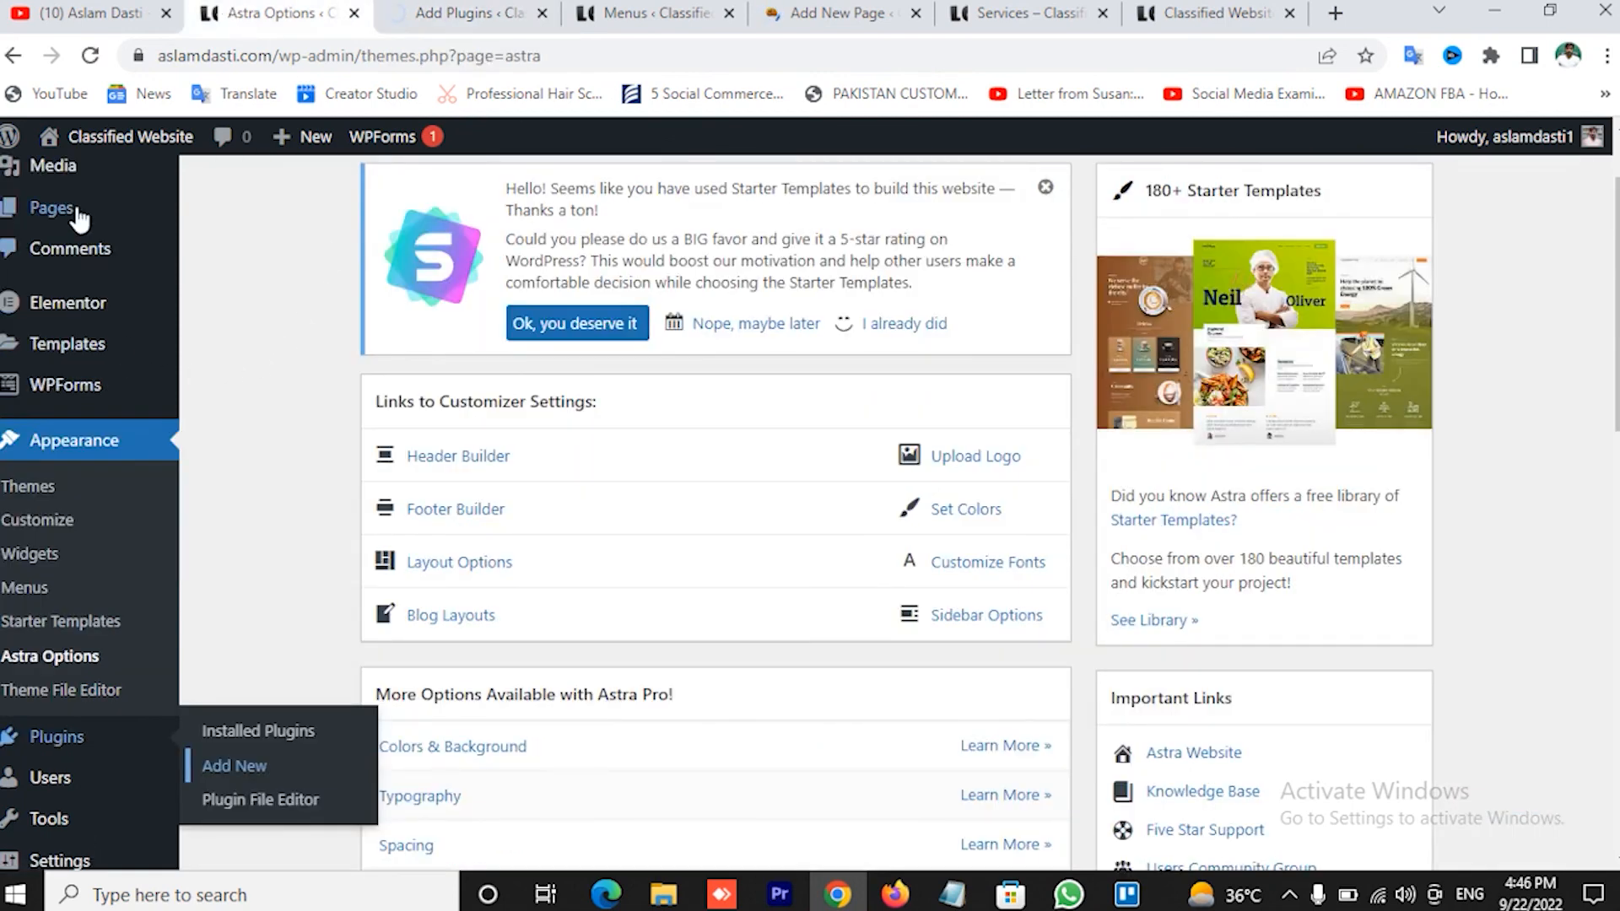
pyautogui.scroll(2, 116, 322)
pyautogui.moveTo(93, 245)
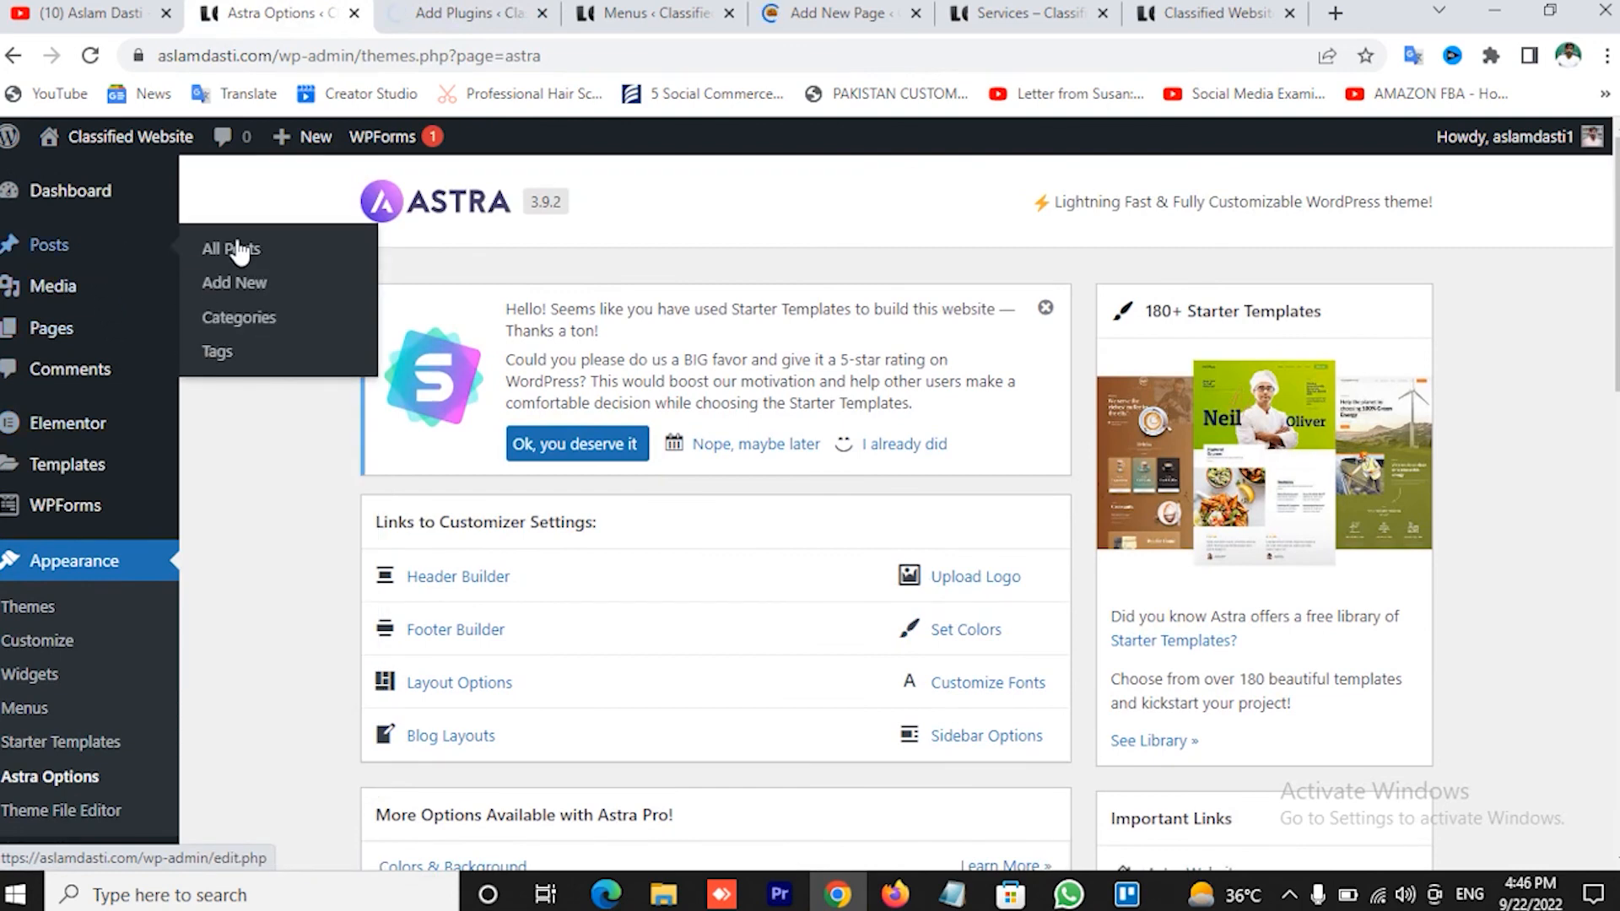